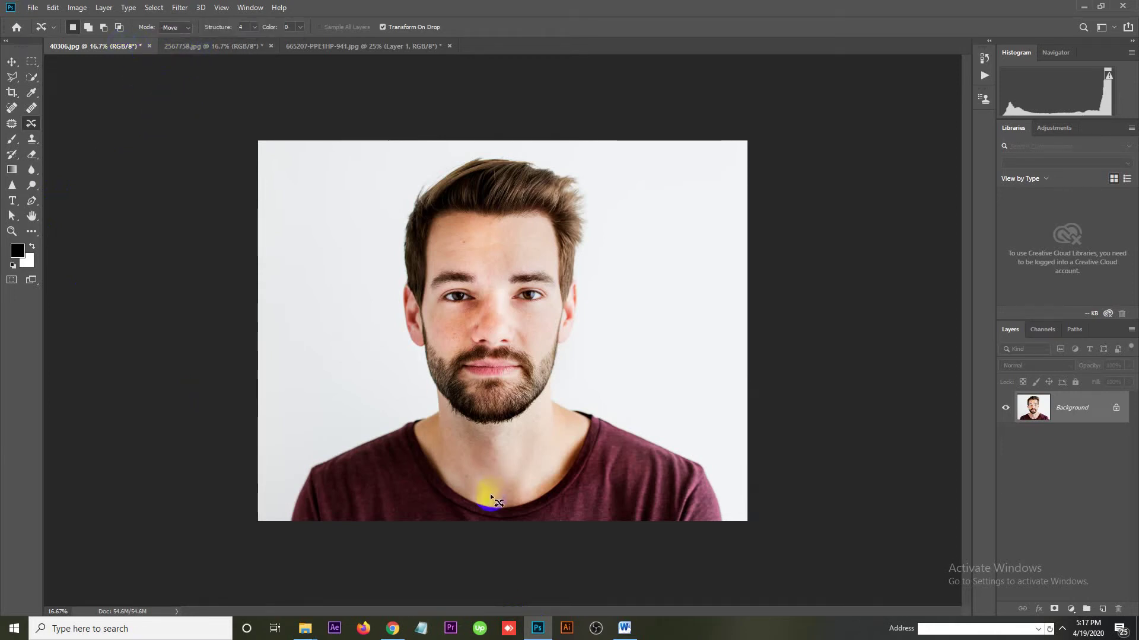
Duplicate the Background layer as 'Background copy' and hide the original Background layer.
{"action": "scroll", "coordinate": [471, 356], "scroll_direction": "up", "scroll_amount": 1}
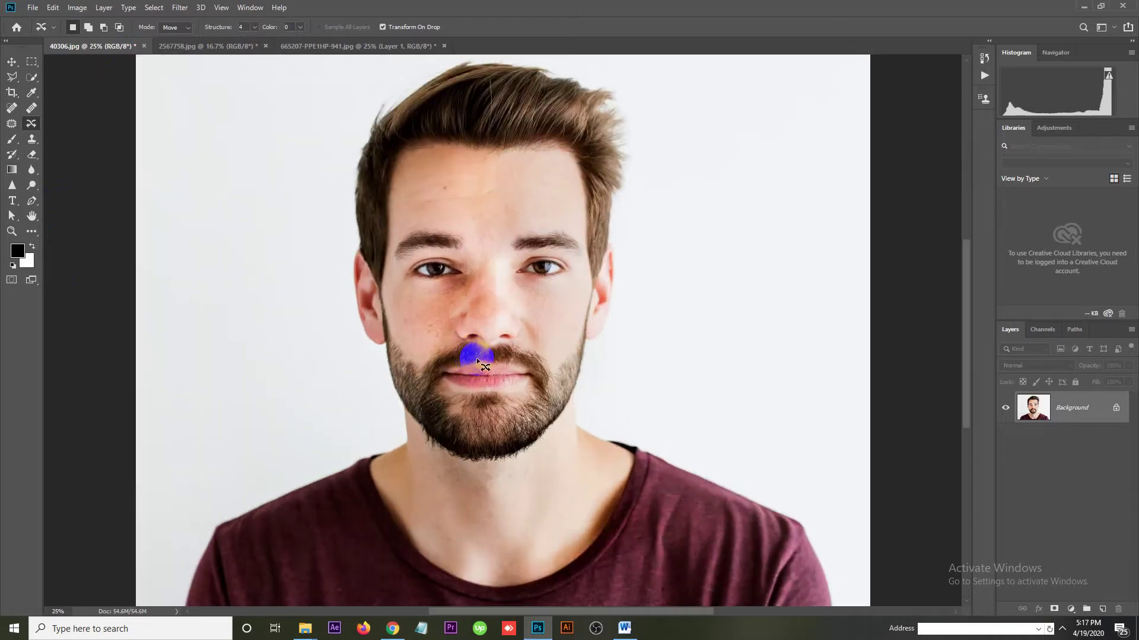
{"action": "scroll", "coordinate": [470, 323], "scroll_direction": "up", "scroll_amount": 1}
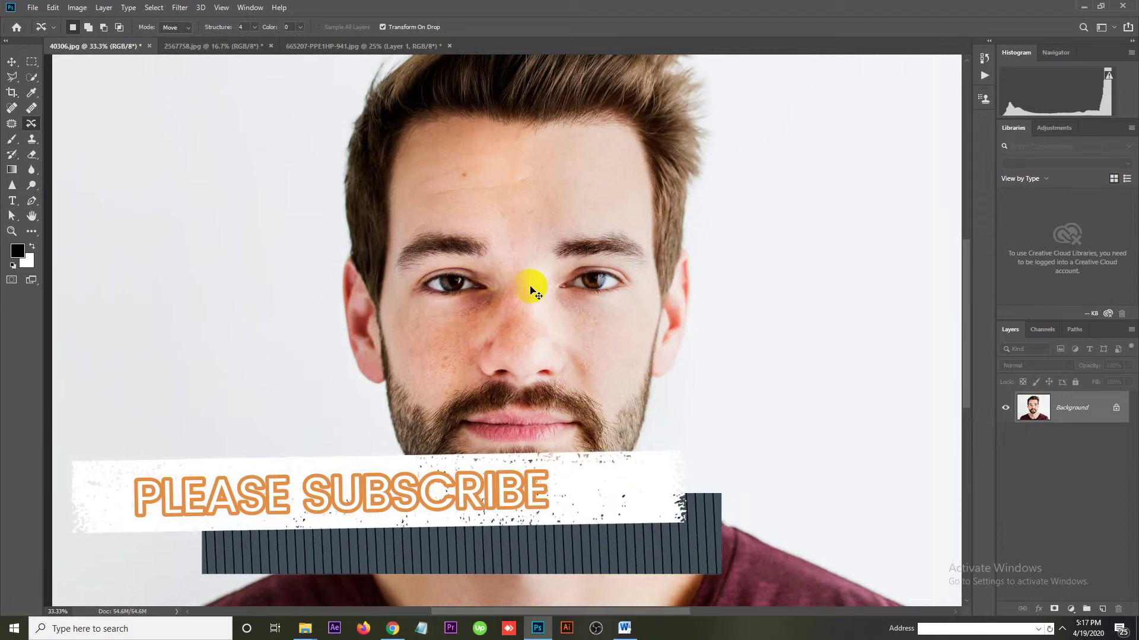
{"action": "scroll", "coordinate": [533, 290], "scroll_direction": "down", "scroll_amount": 1}
{"action": "scroll", "coordinate": [531, 291], "scroll_direction": "down", "scroll_amount": 1}
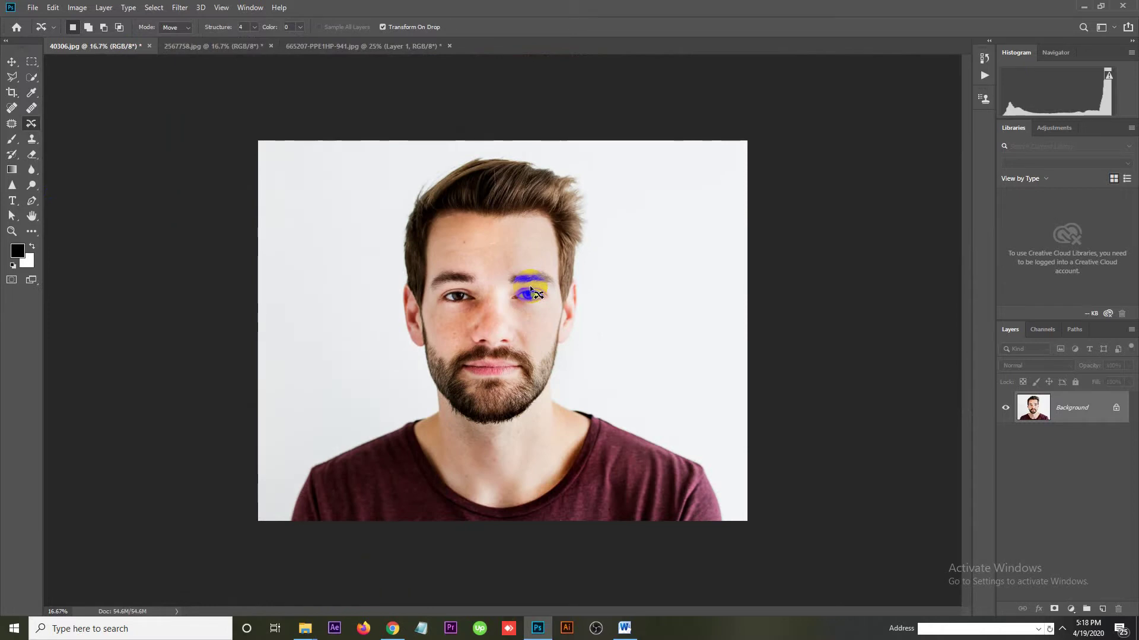
{"action": "left_click", "coordinate": [11, 63]}
{"action": "left_click", "coordinate": [432, 381]}
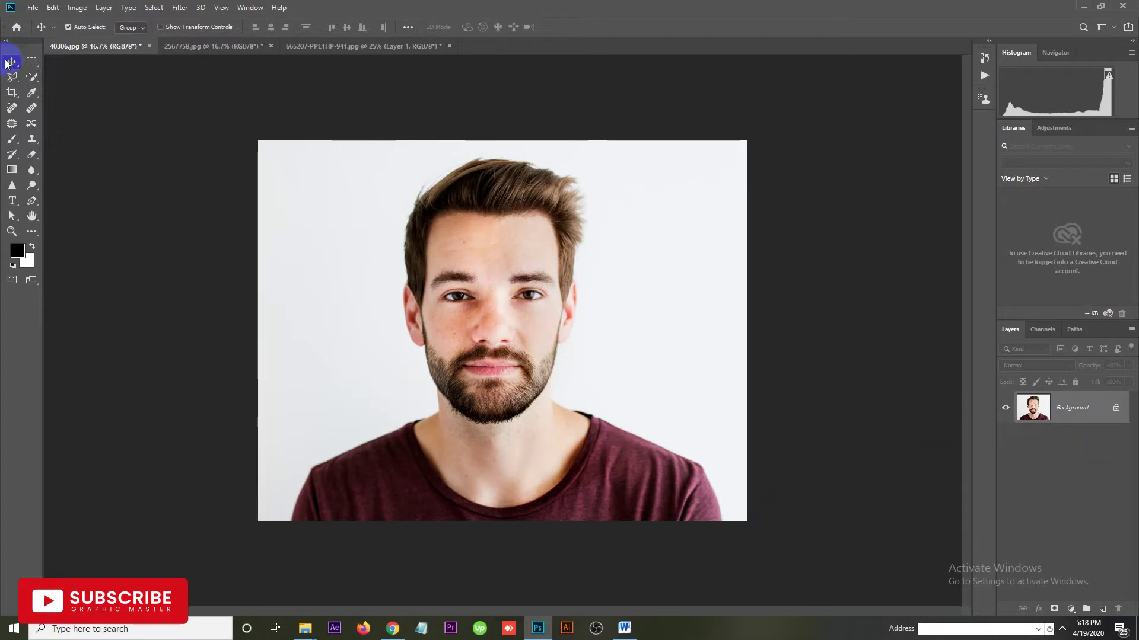
{"action": "left_click", "coordinate": [439, 290]}
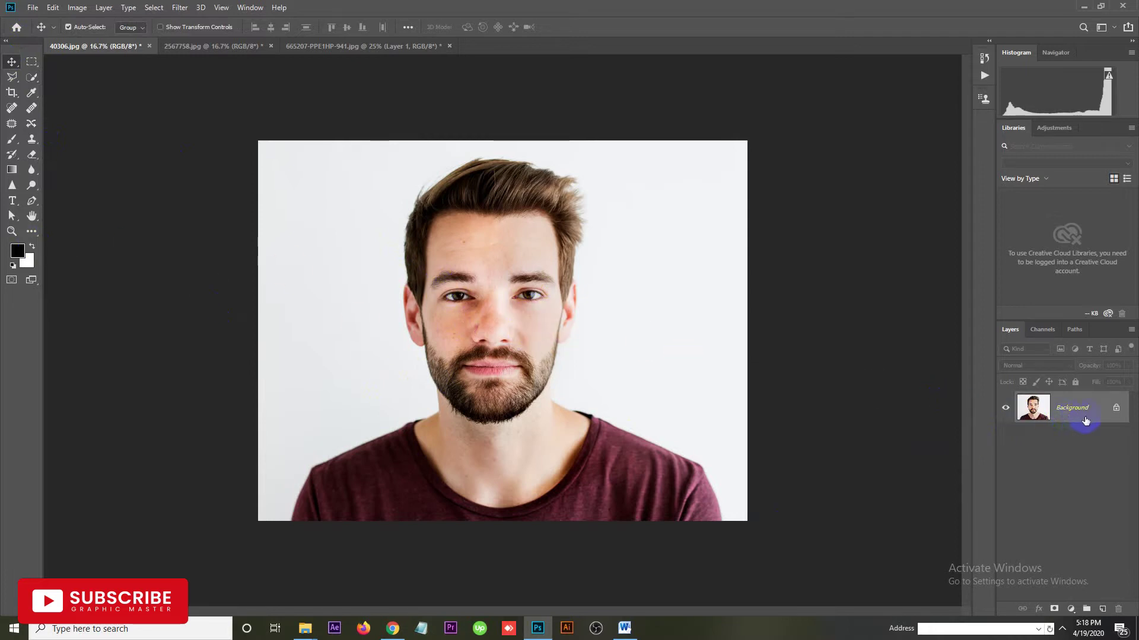
{"action": "left_click", "coordinate": [1065, 409], "text": "ctrl"}
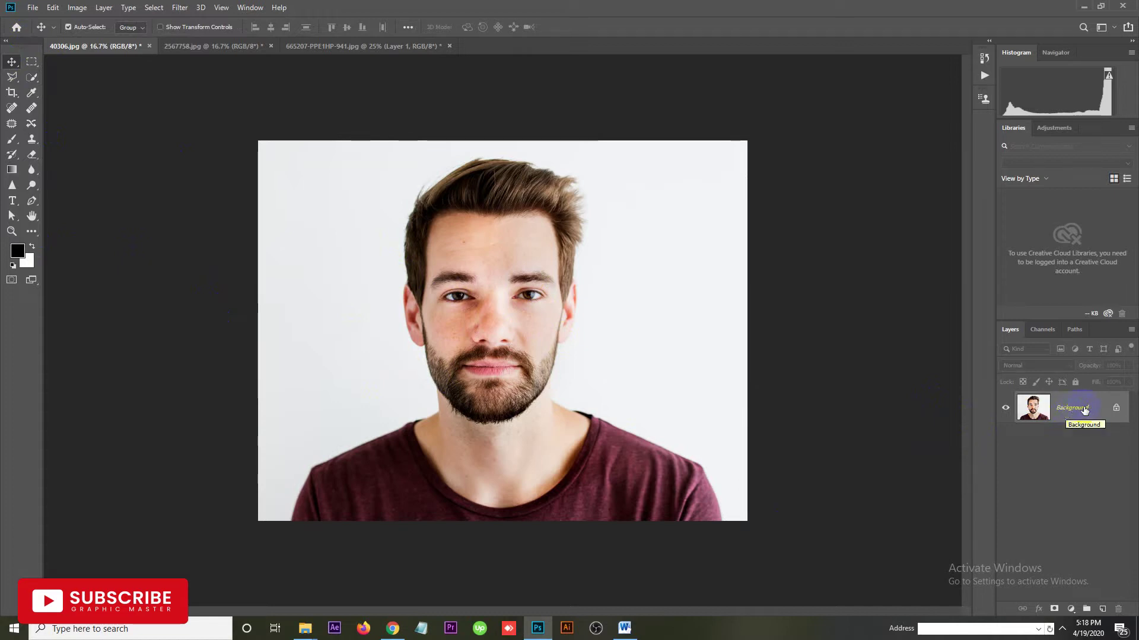
{"action": "left_click_drag", "start_coordinate": [1075, 410], "coordinate": [1097, 577]}
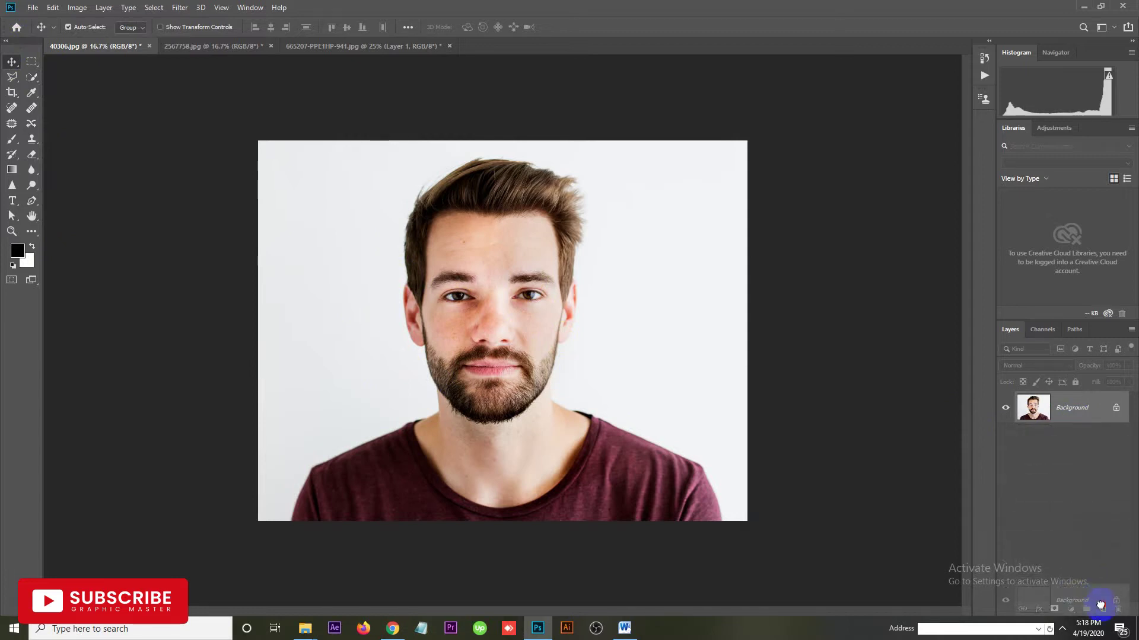
{"action": "left_click_drag", "start_coordinate": [1098, 577], "coordinate": [1102, 609]}
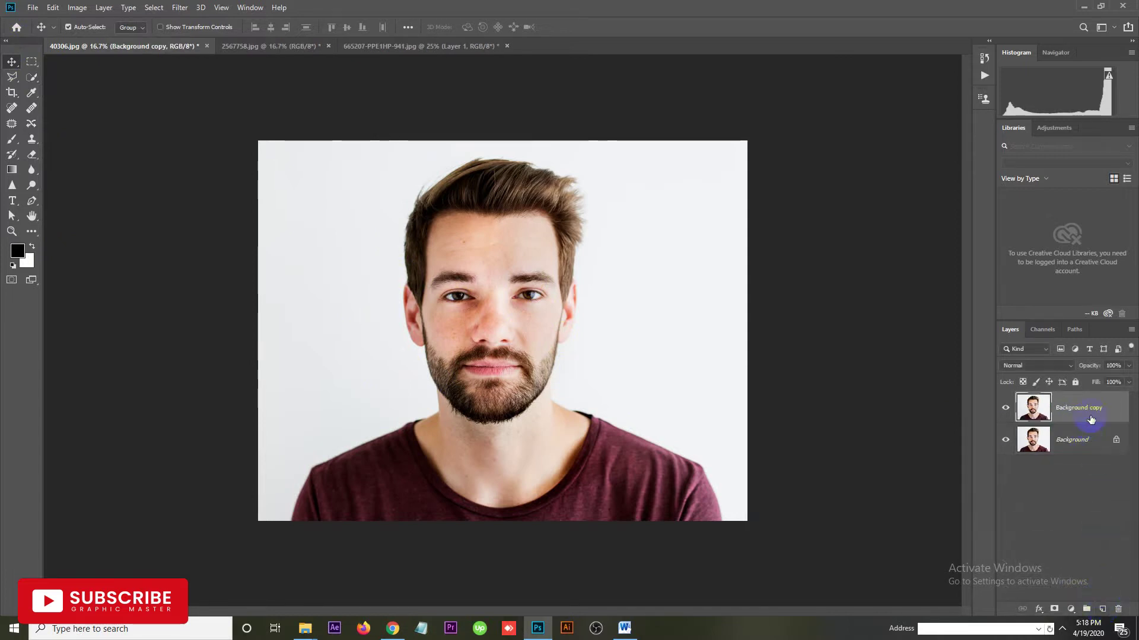
{"action": "left_click", "coordinate": [1008, 439]}
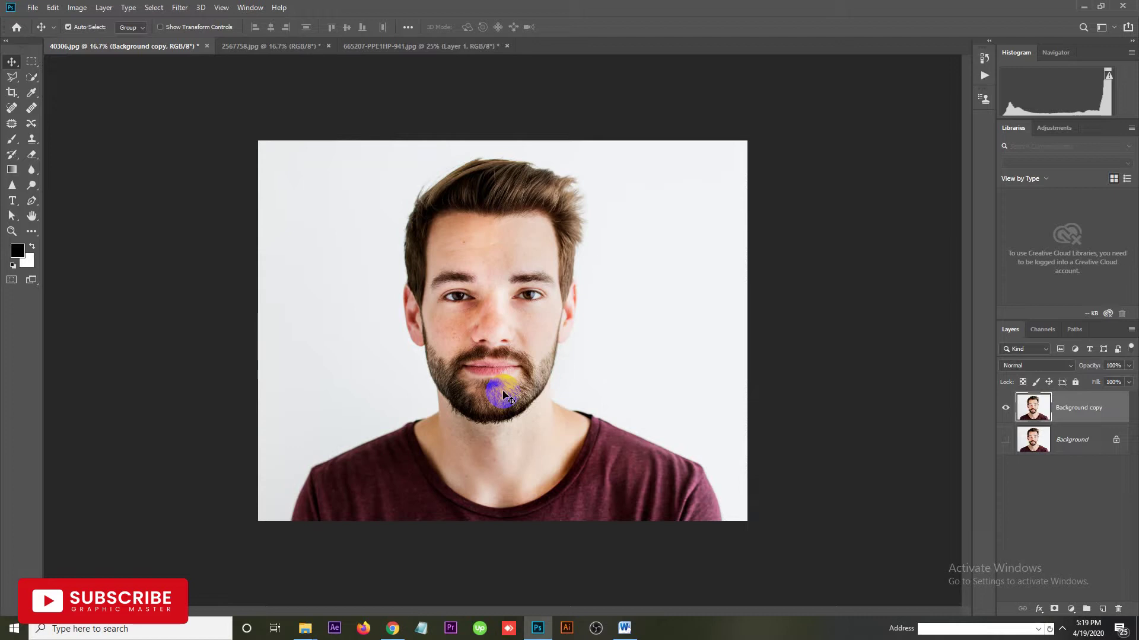
{"action": "left_click", "coordinate": [33, 66]}
Draw a rectangular marquee from the portrait's top-left corner to its bottom centre.
{"action": "left_click_drag", "start_coordinate": [33, 67], "coordinate": [102, 63]}
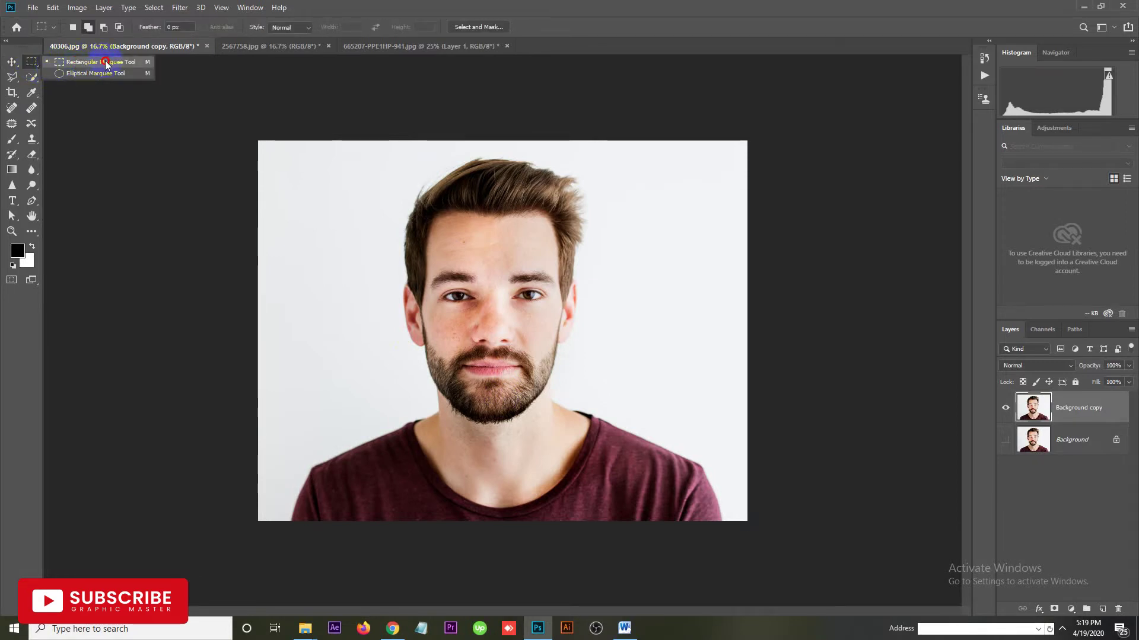
{"action": "mouse_move", "coordinate": [244, 121]}
{"action": "left_mouse_down"}
{"action": "mouse_move", "coordinate": [503, 507]}
{"action": "mouse_move", "coordinate": [500, 564]}
{"action": "left_mouse_up"}
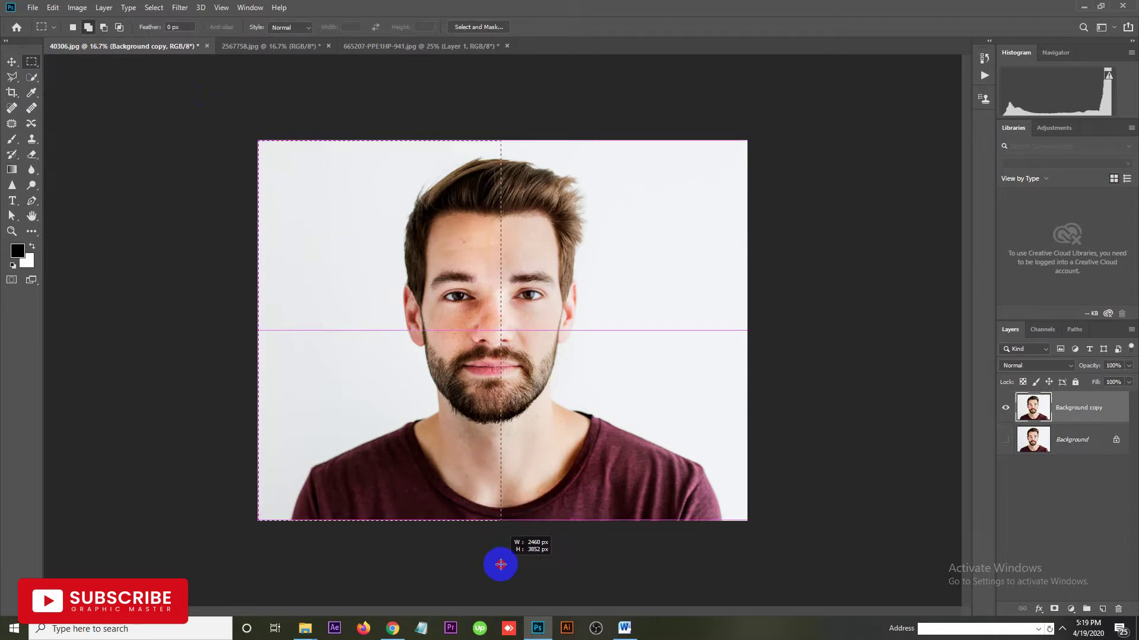
{"action": "left_click_drag", "start_coordinate": [500, 564], "coordinate": [501, 566]}
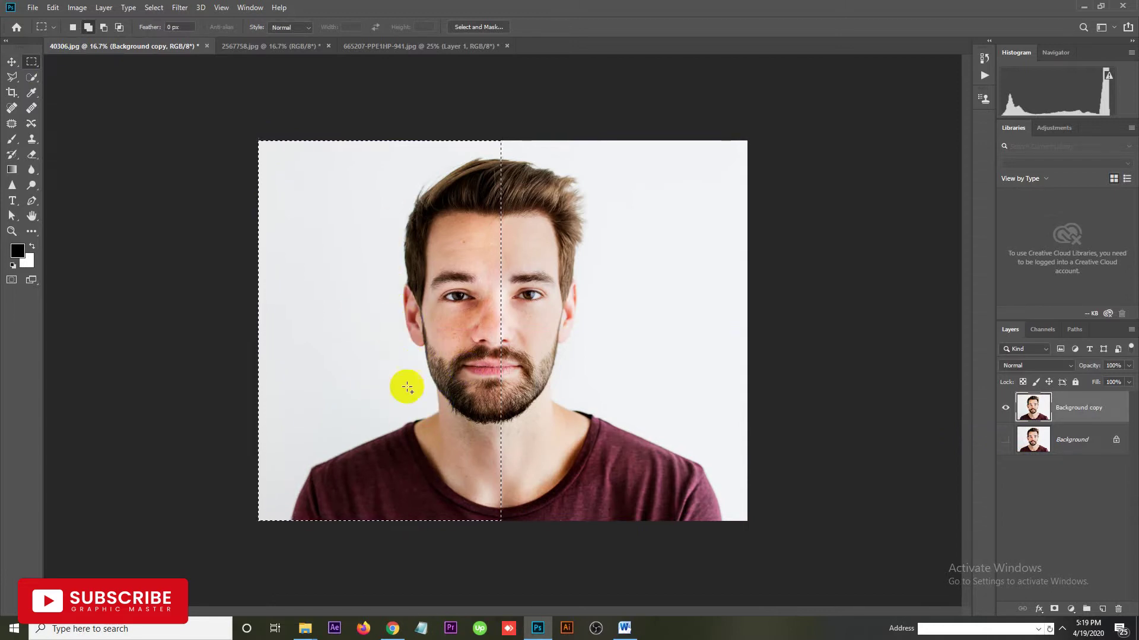
{"action": "left_click", "coordinate": [459, 378]}
{"action": "left_click", "coordinate": [11, 61]}
{"action": "left_click", "coordinate": [470, 386]}
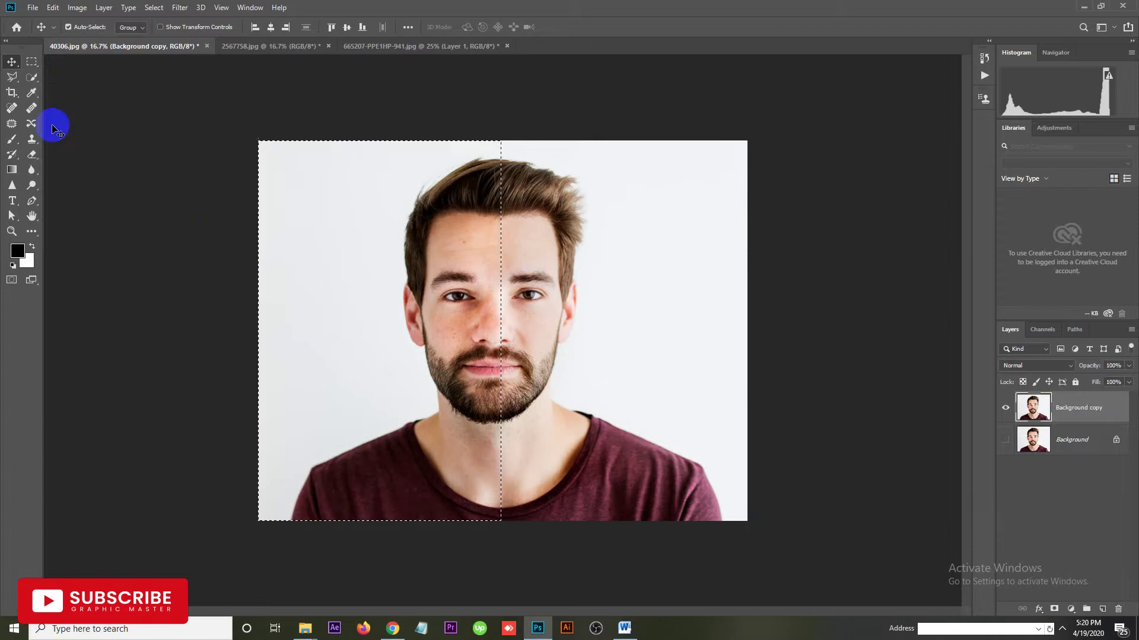
Brighten the left half with a slight midtone lift on the RGB Curves.
{"action": "key", "text": "i"}
{"action": "key", "text": "ctrl+m"}
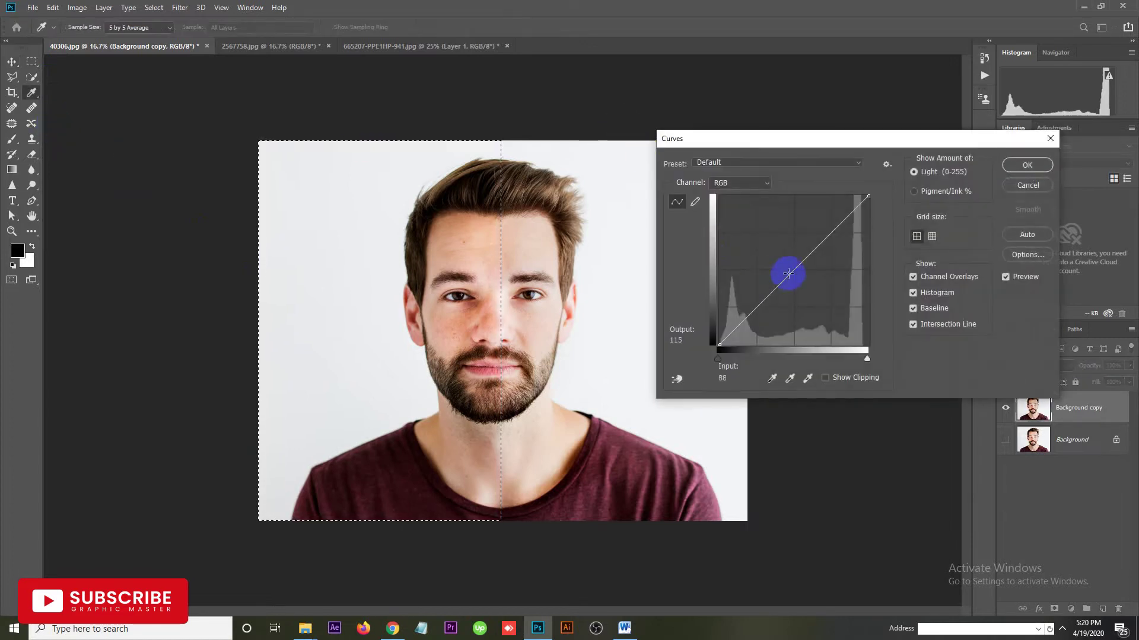
{"action": "left_click_drag", "start_coordinate": [789, 258], "coordinate": [791, 257]}
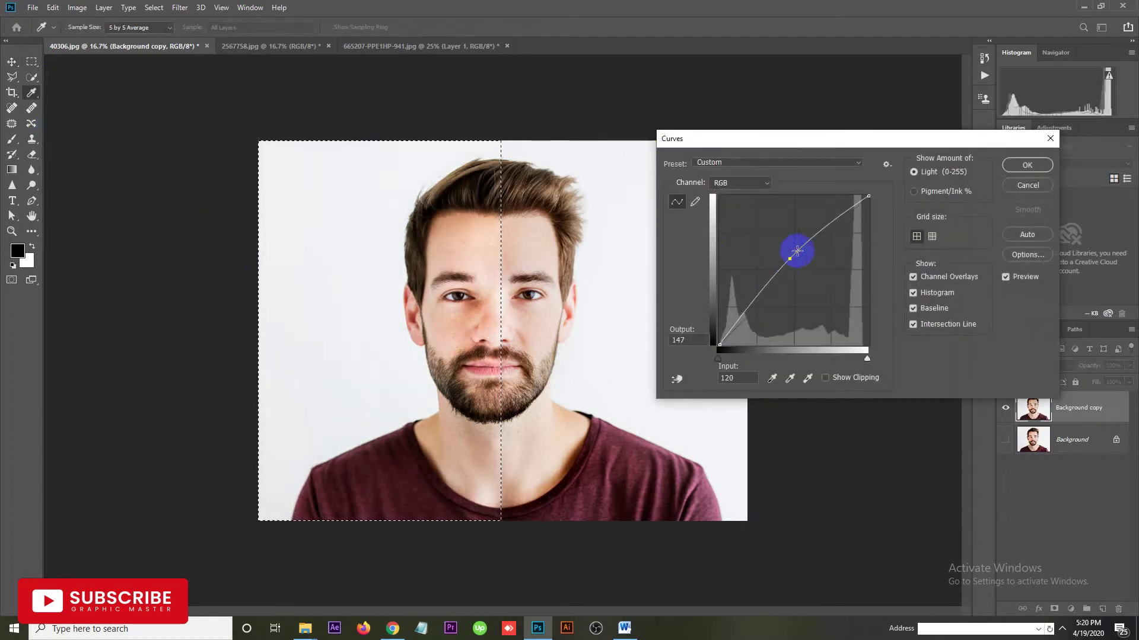
{"action": "left_click_drag", "start_coordinate": [792, 259], "coordinate": [792, 263]}
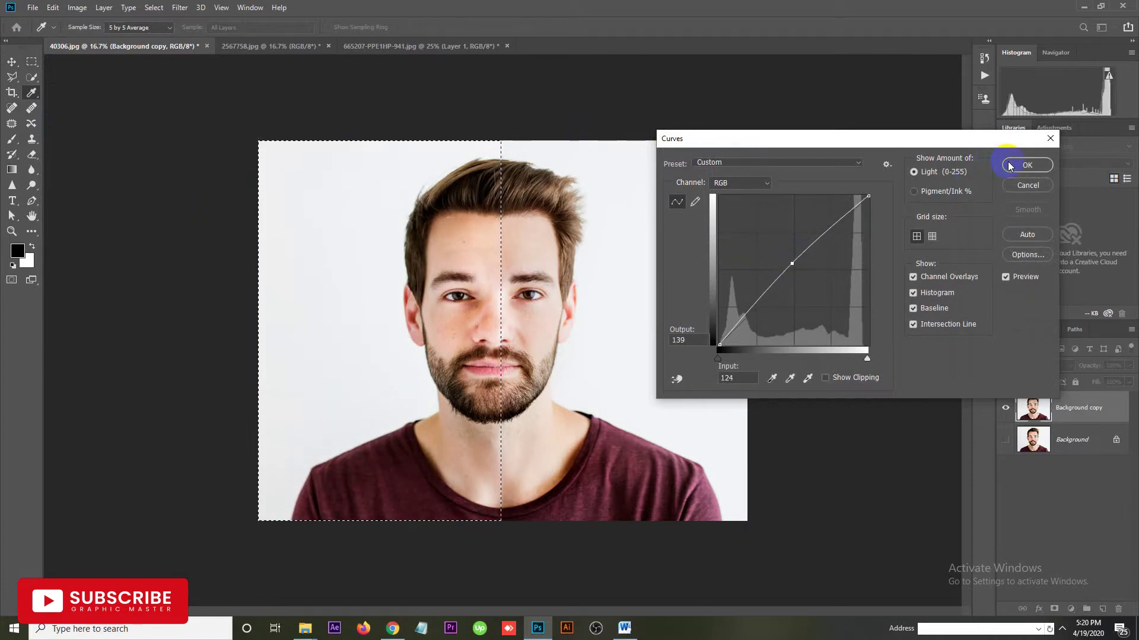
{"action": "left_click", "coordinate": [1027, 165]}
{"action": "key", "text": "v"}
{"action": "key", "text": "ctrl+d"}
Zoom in on the face and forehead to compare both halves, then zoom back out.
{"action": "mouse_move", "coordinate": [496, 292]}
{"action": "left_mouse_down"}
{"action": "mouse_move", "coordinate": [520, 301]}
{"action": "mouse_move", "coordinate": [500, 287]}
{"action": "left_mouse_up"}
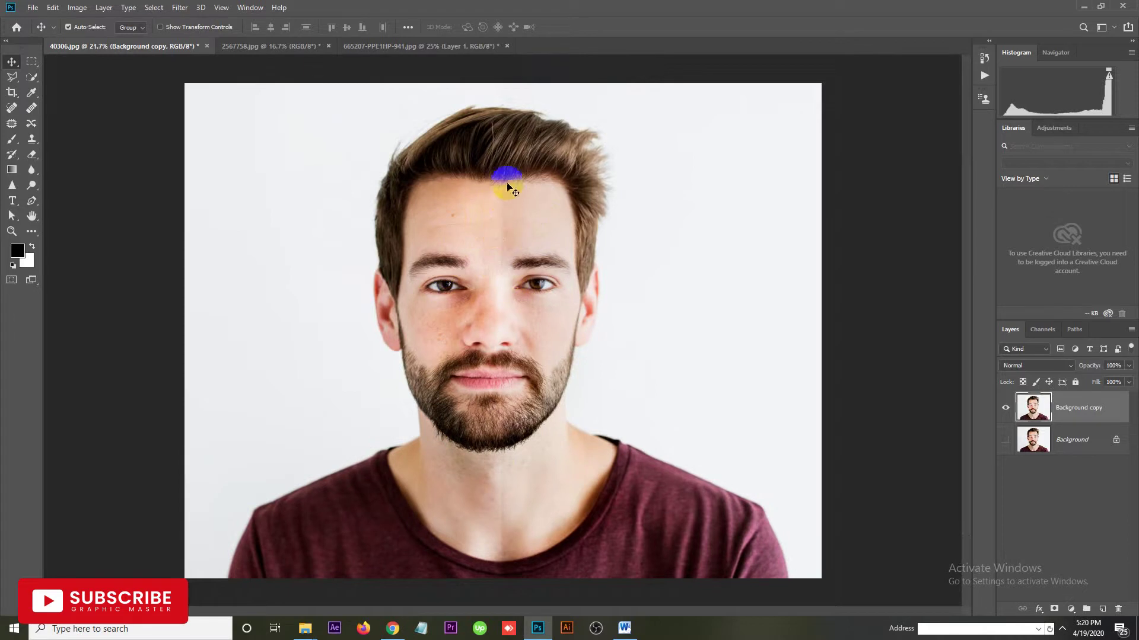
{"action": "left_click_drag", "start_coordinate": [505, 211], "coordinate": [528, 219]}
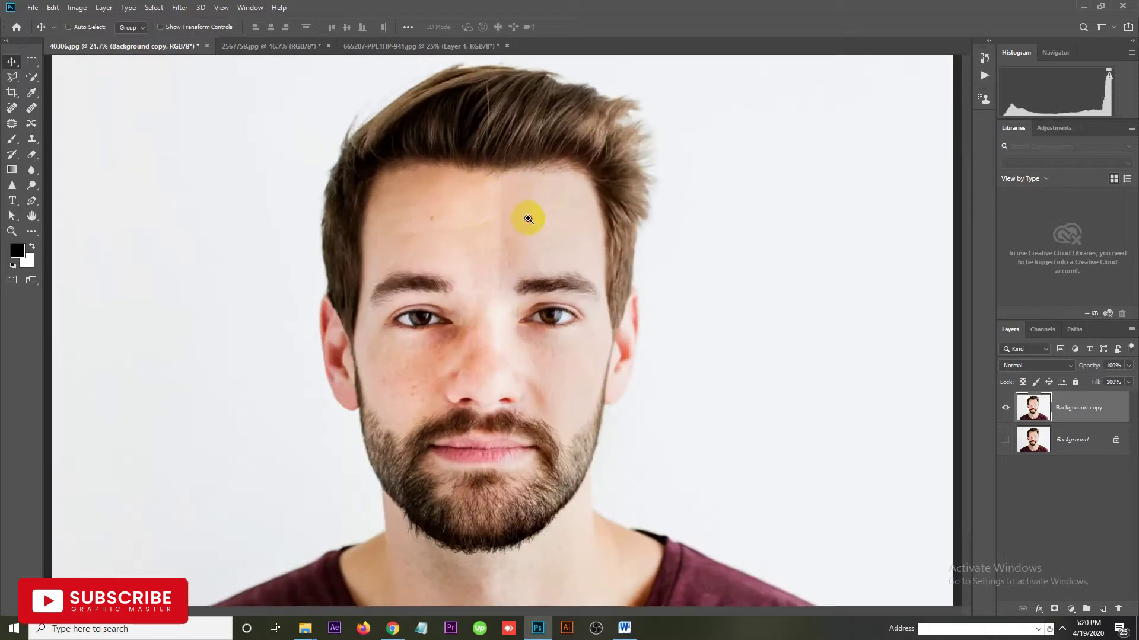
{"action": "left_click", "coordinate": [503, 289]}
{"action": "key", "text": "ctrl+minus"}
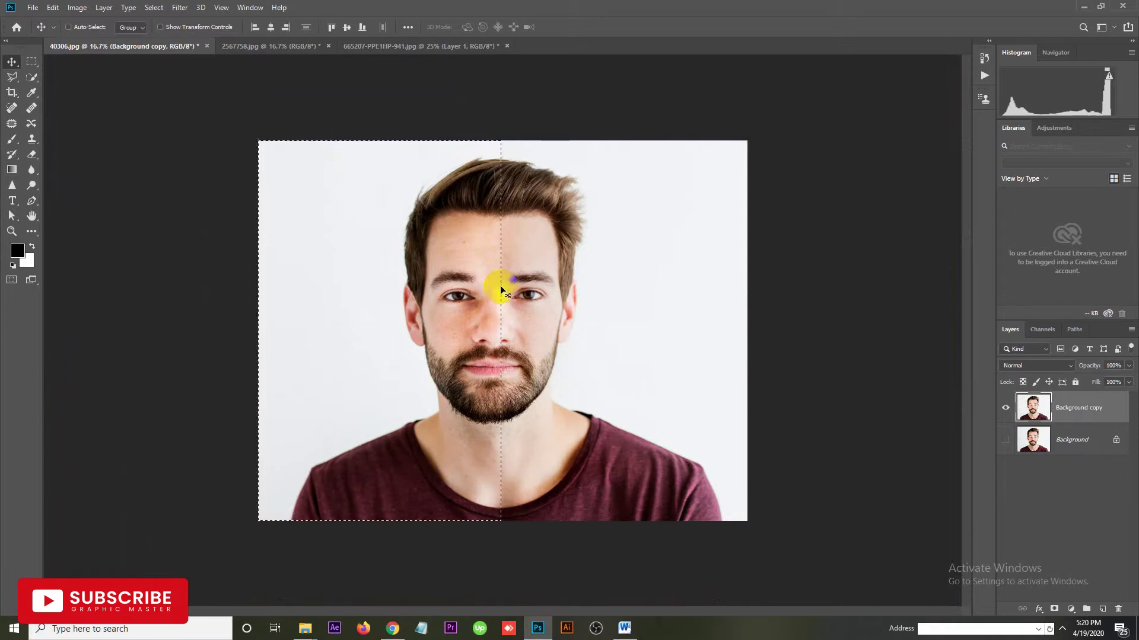
Reselect the left half of the portrait with a fresh rectangular marquee.
{"action": "key", "text": "ctrl+d"}
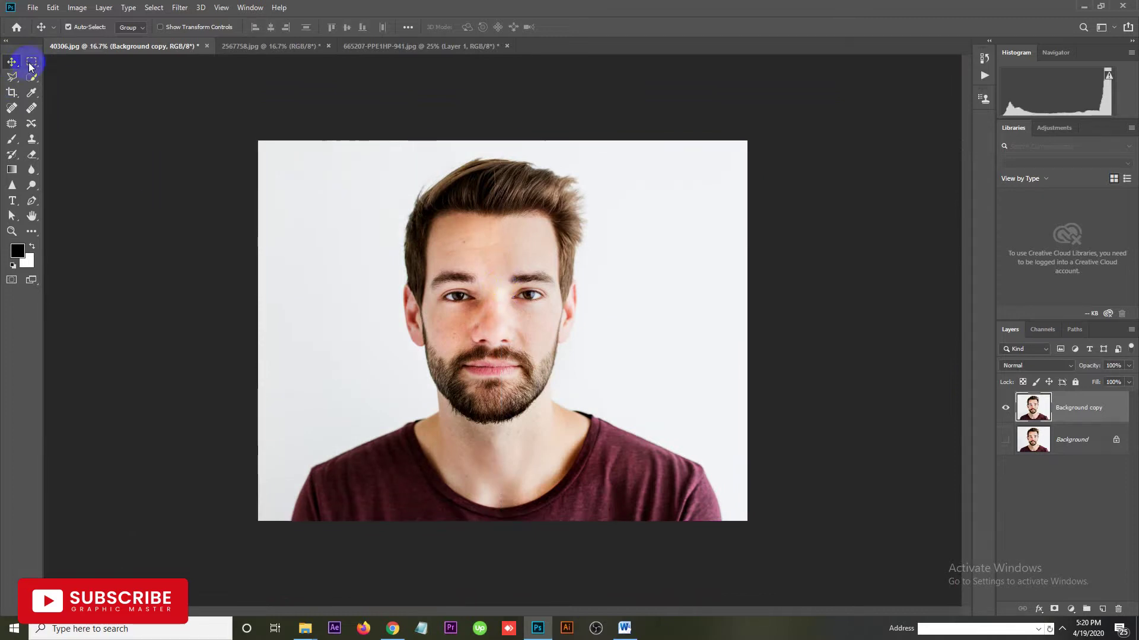
{"action": "left_click", "coordinate": [30, 63]}
{"action": "left_click_drag", "start_coordinate": [230, 118], "coordinate": [502, 593]}
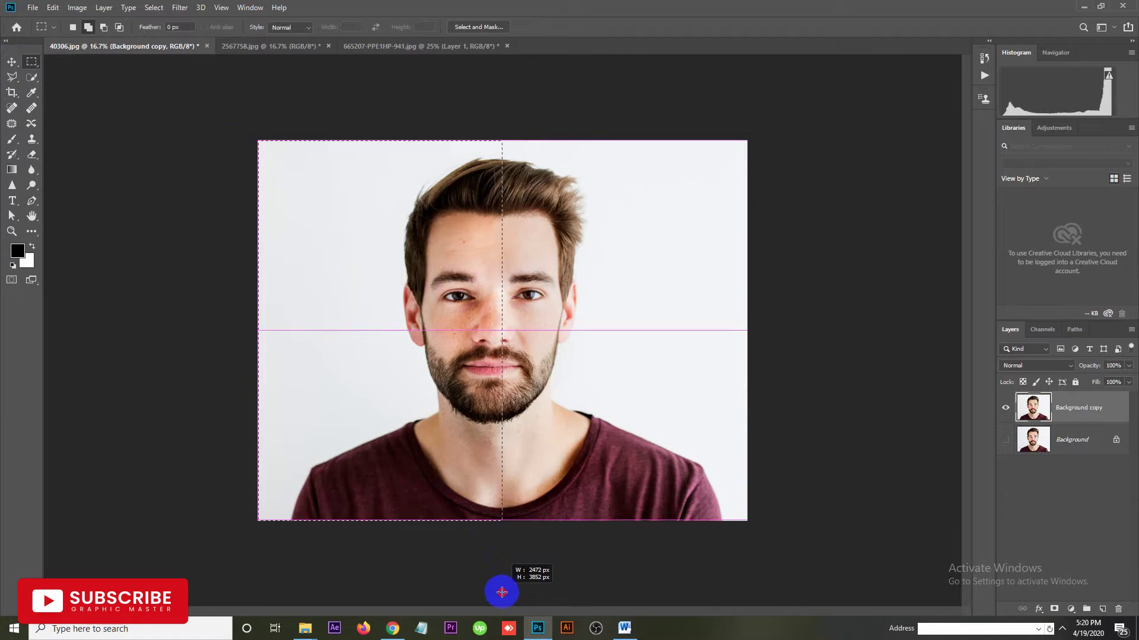
{"action": "left_click_drag", "start_coordinate": [502, 593], "coordinate": [499, 587]}
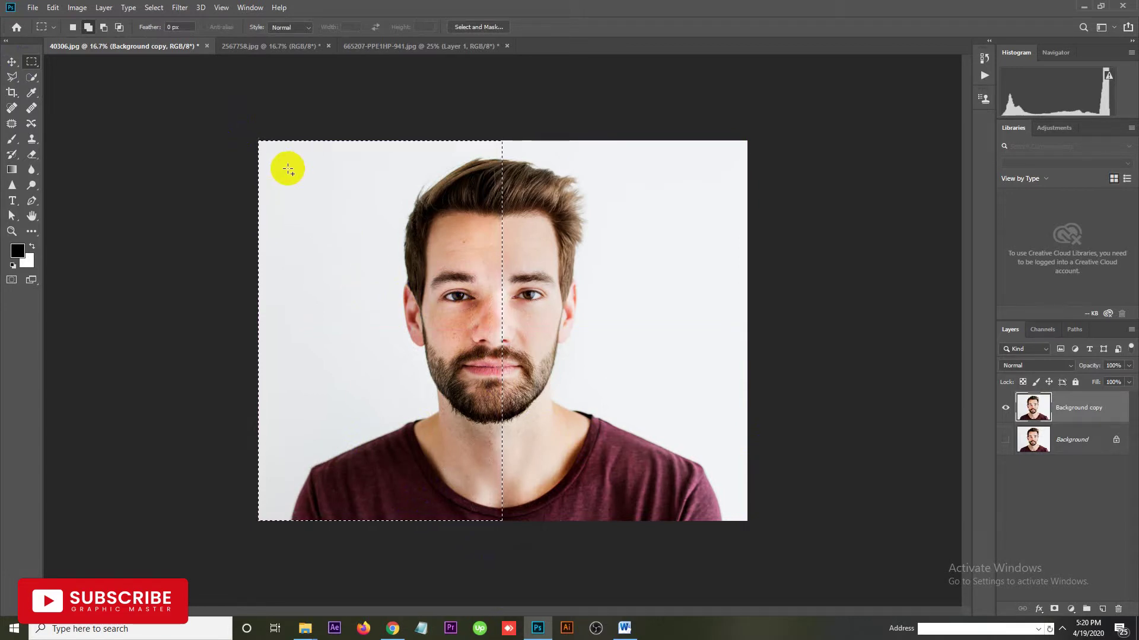
Try the Feather Selection dialog, then dismiss it without applying.
{"action": "key", "text": "shift+F6"}
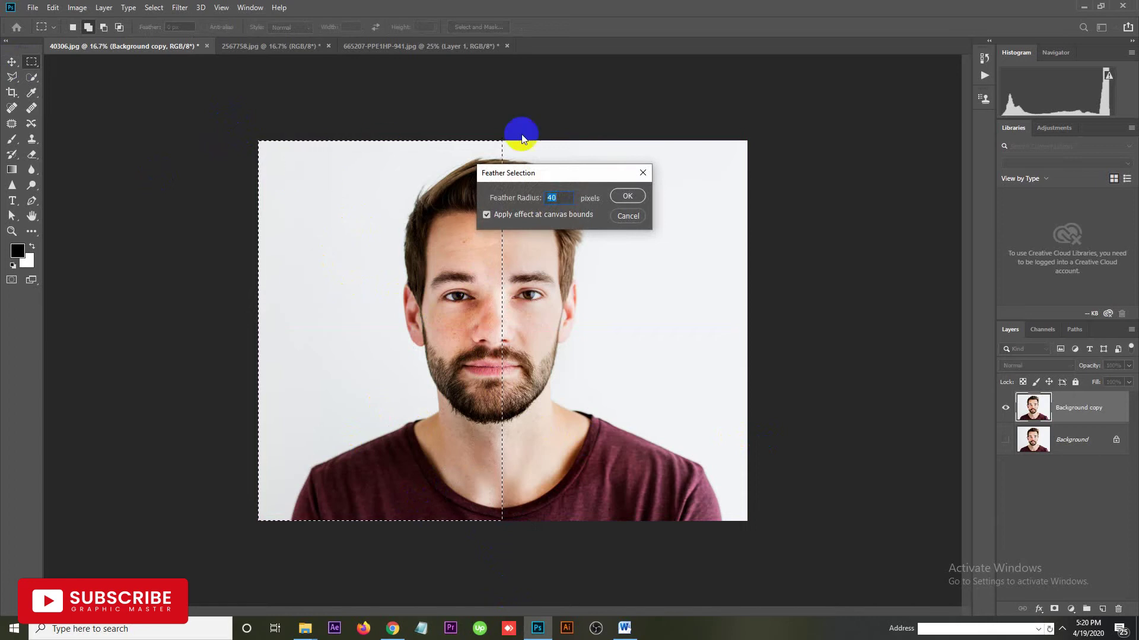
{"action": "left_click_drag", "start_coordinate": [491, 173], "coordinate": [624, 167]}
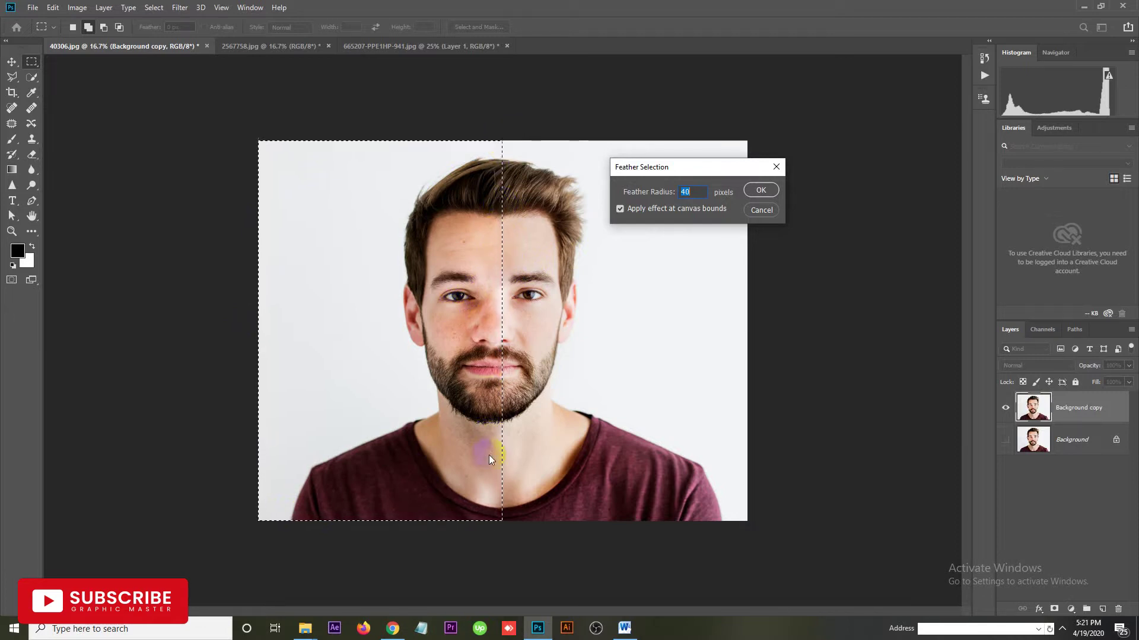
{"action": "left_click", "coordinate": [697, 196]}
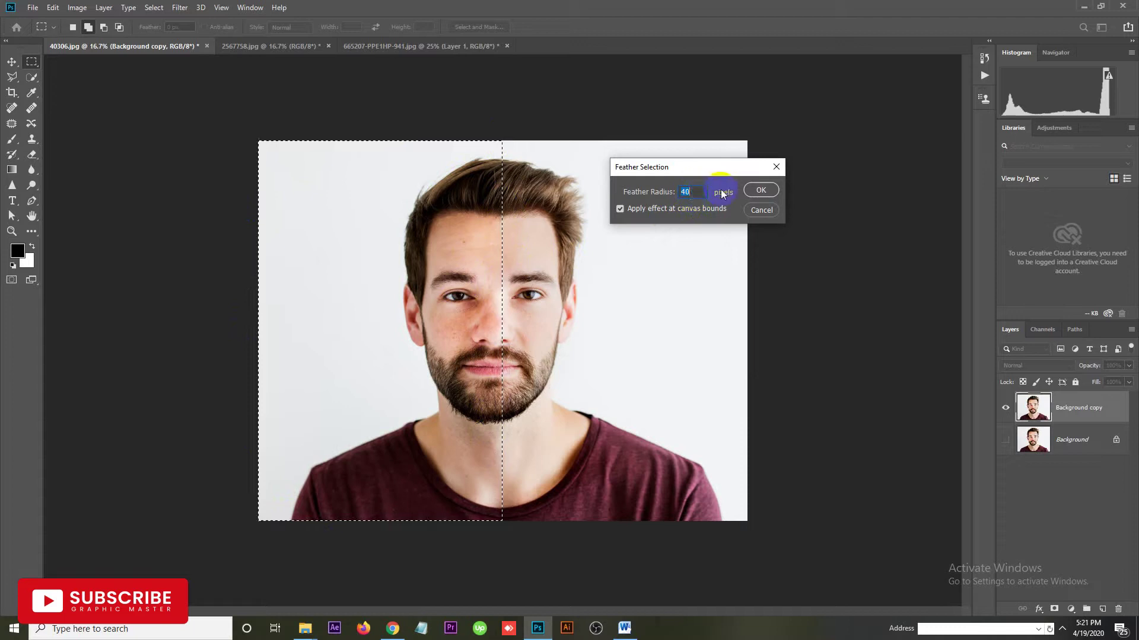
{"action": "left_click", "coordinate": [688, 191]}
{"action": "left_click", "coordinate": [761, 190]}
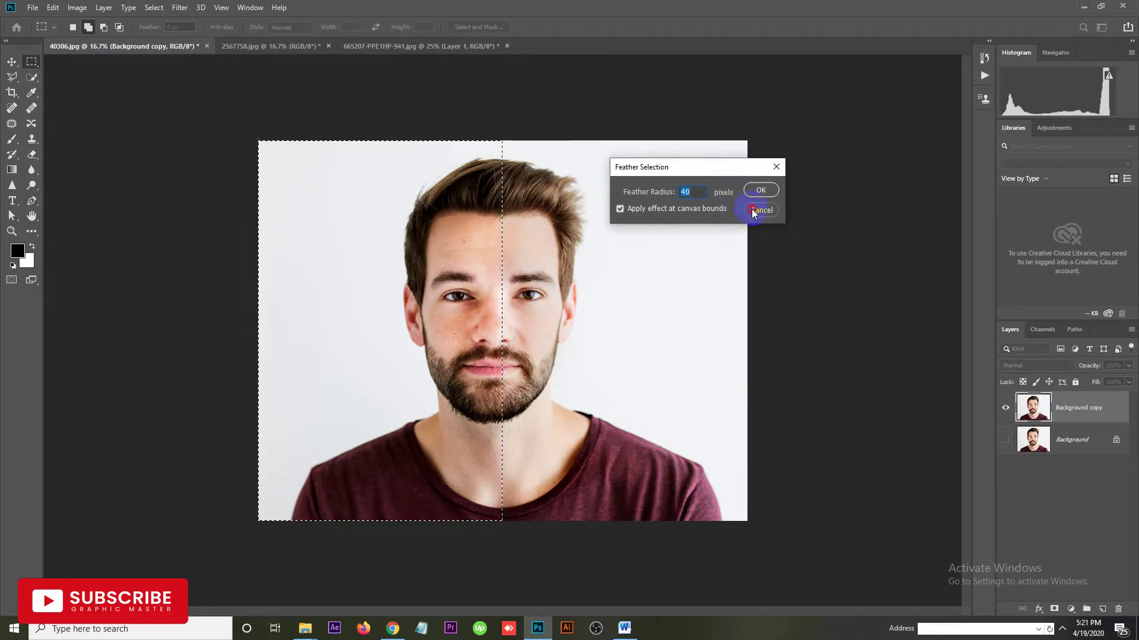
{"action": "left_click", "coordinate": [759, 191]}
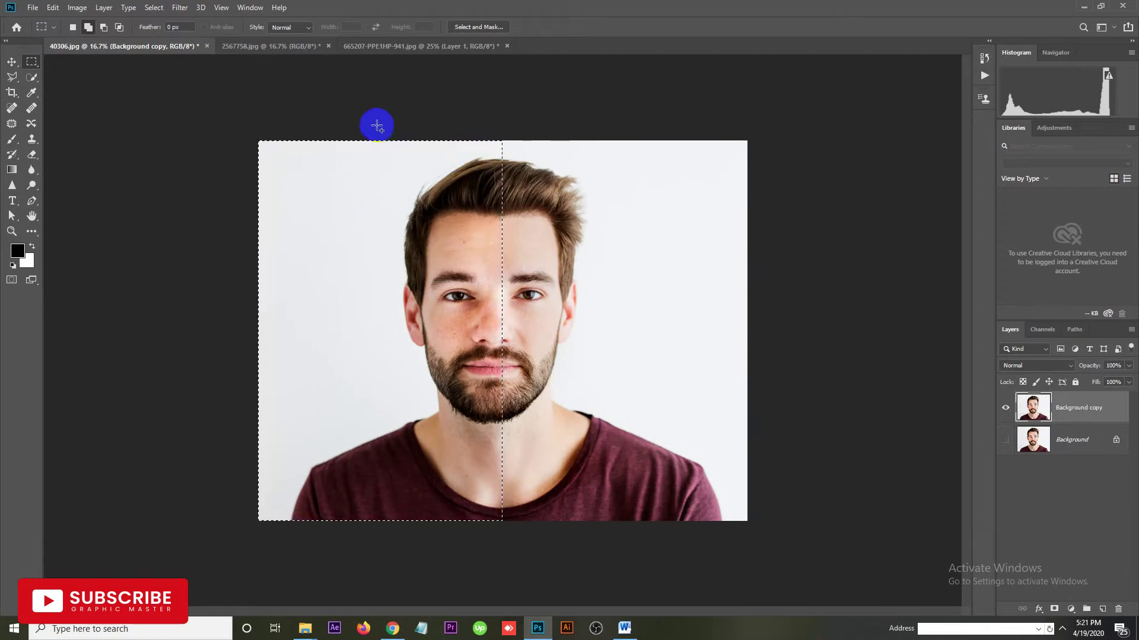
Feather the left-half selection by 40 pixels from the right-click menu.
{"action": "right_click", "coordinate": [437, 178]}
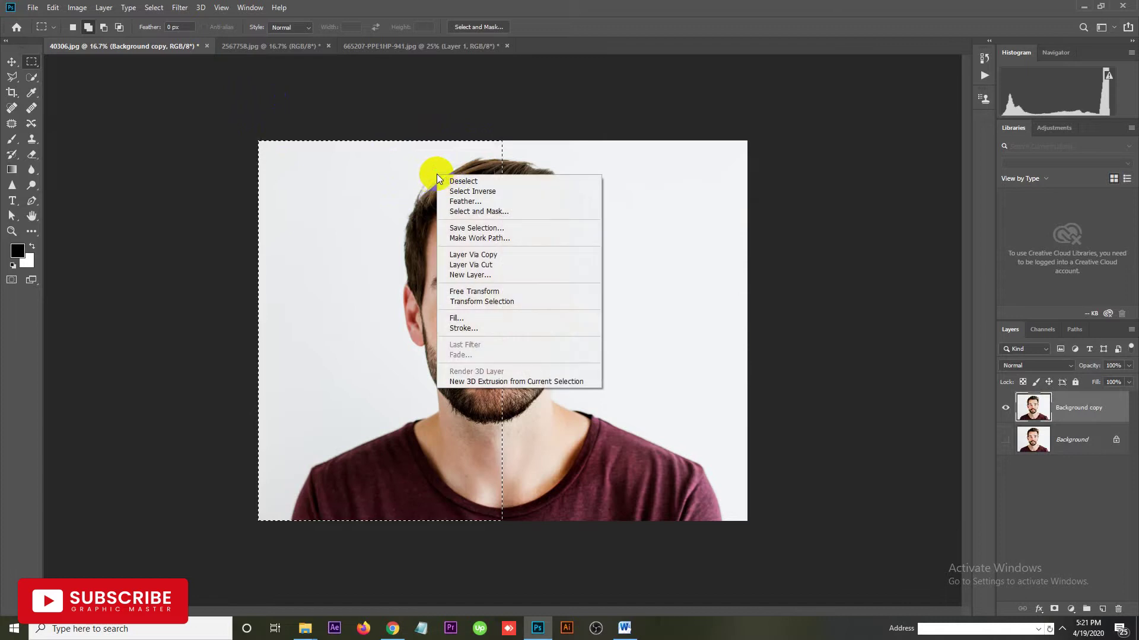
{"action": "left_click", "coordinate": [491, 202]}
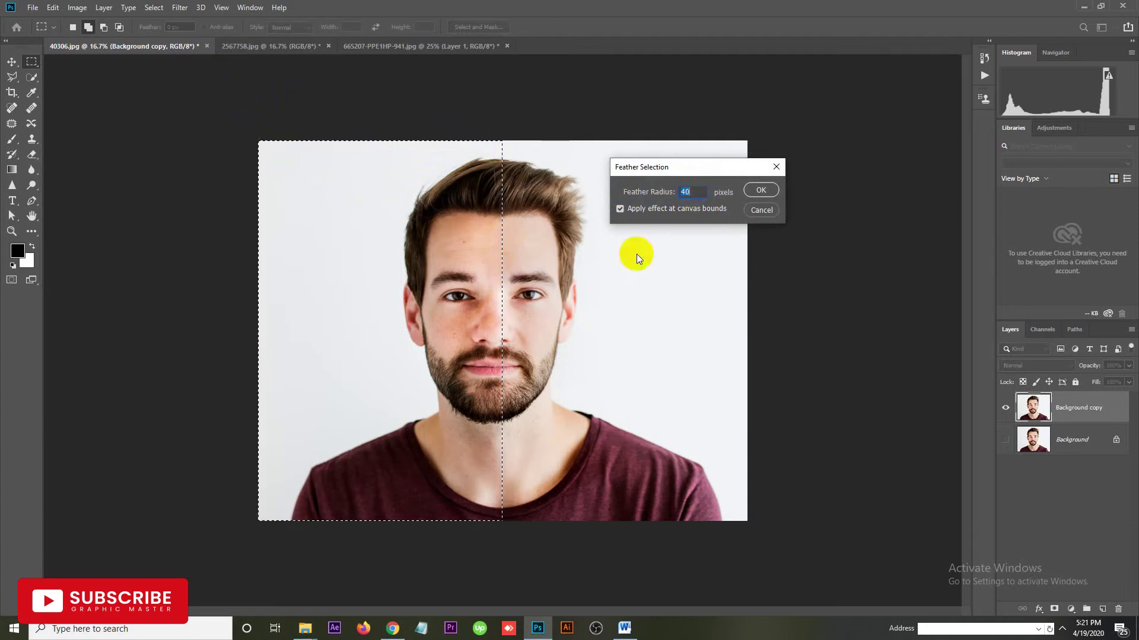
{"action": "left_click", "coordinate": [768, 196]}
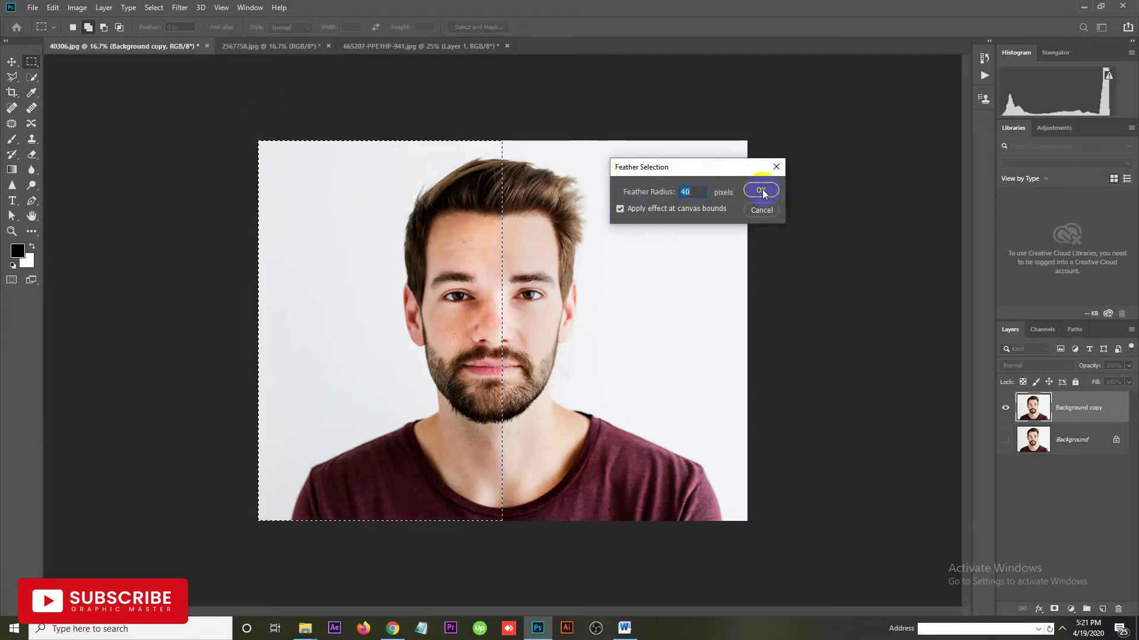
{"action": "left_click", "coordinate": [762, 190]}
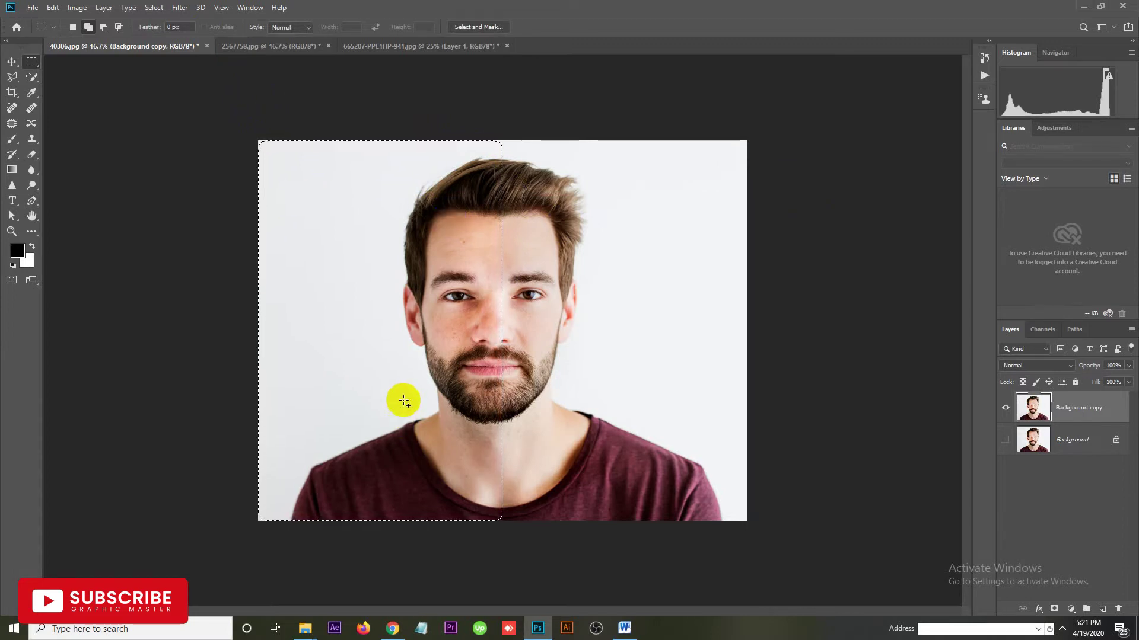
{"action": "left_click", "coordinate": [77, 8]}
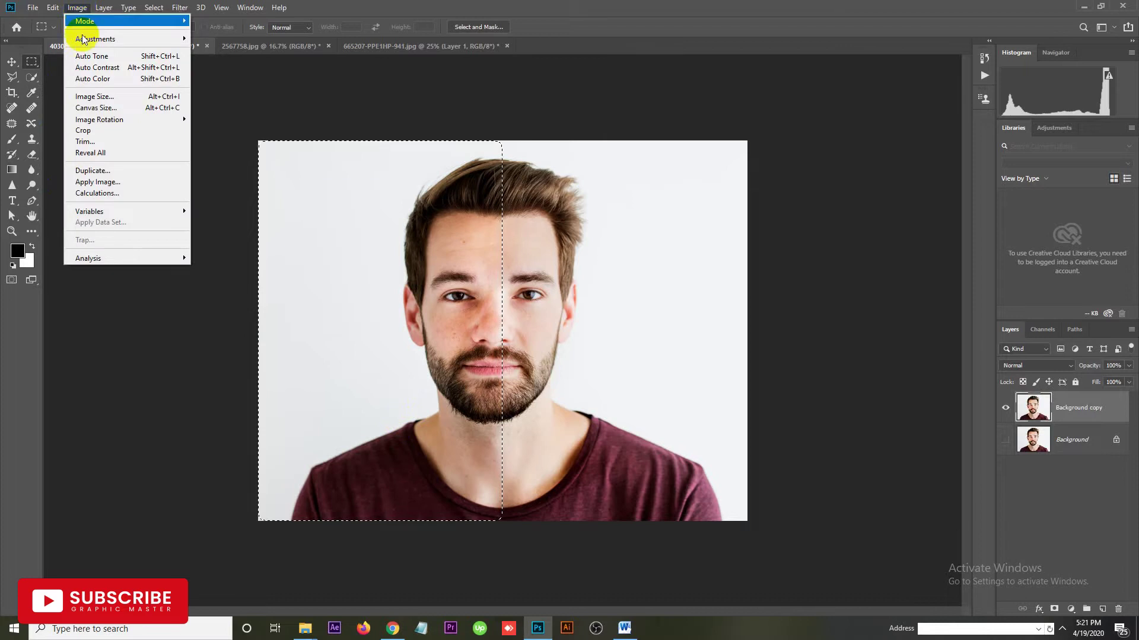
{"action": "mouse_move", "coordinate": [94, 37]}
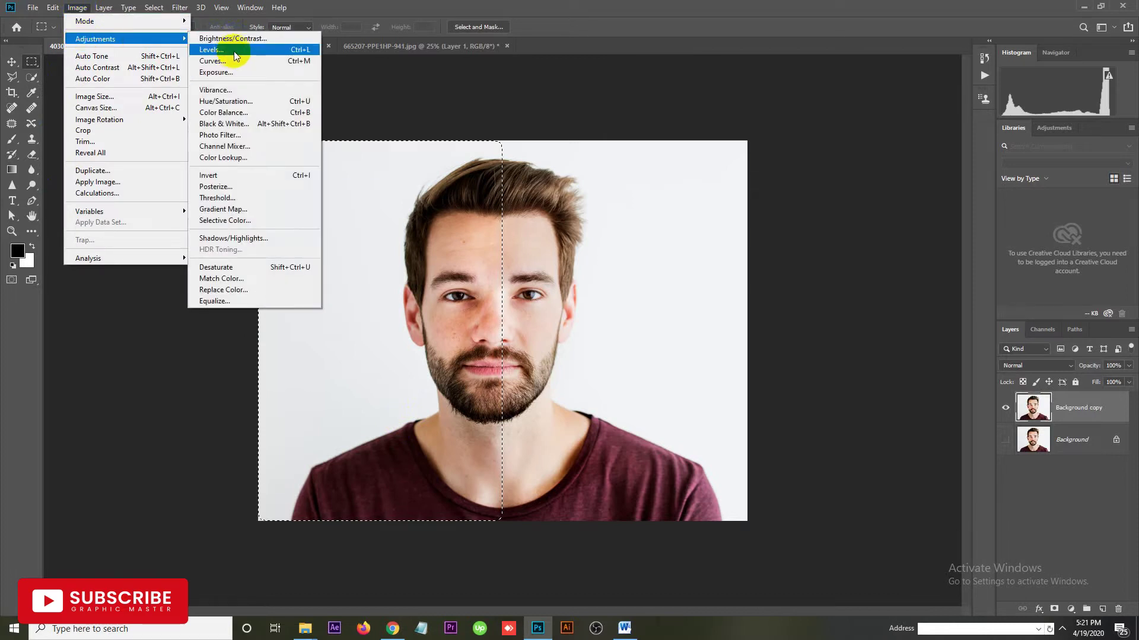
Raise a Curves midpoint to lighten the feathered left half, then deselect.
{"action": "left_click", "coordinate": [232, 61]}
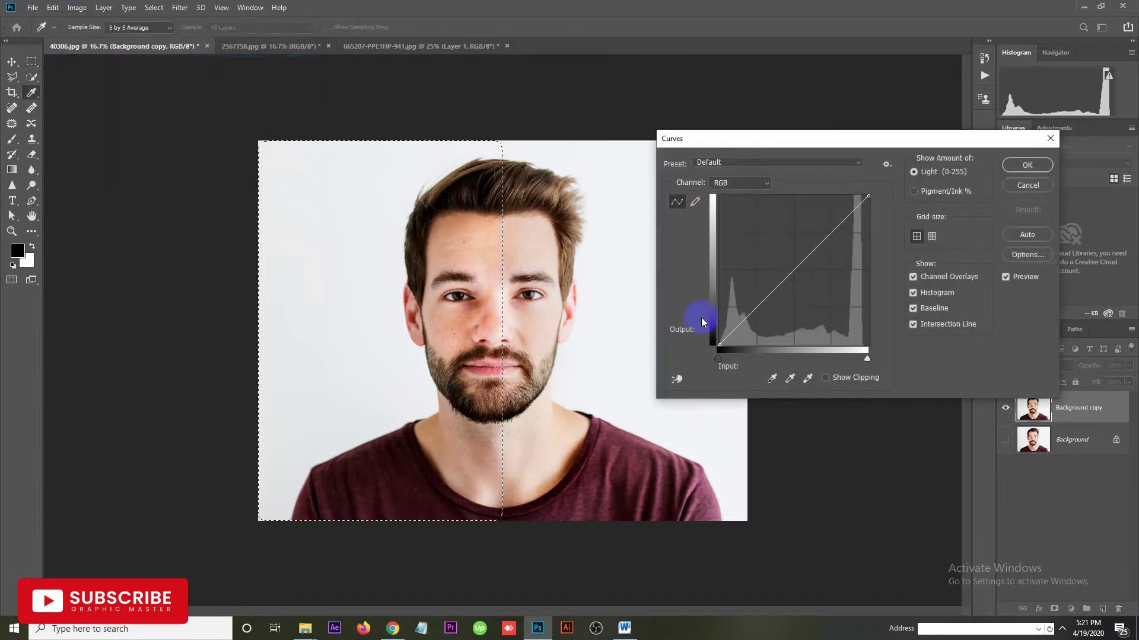
{"action": "left_click", "coordinate": [792, 267]}
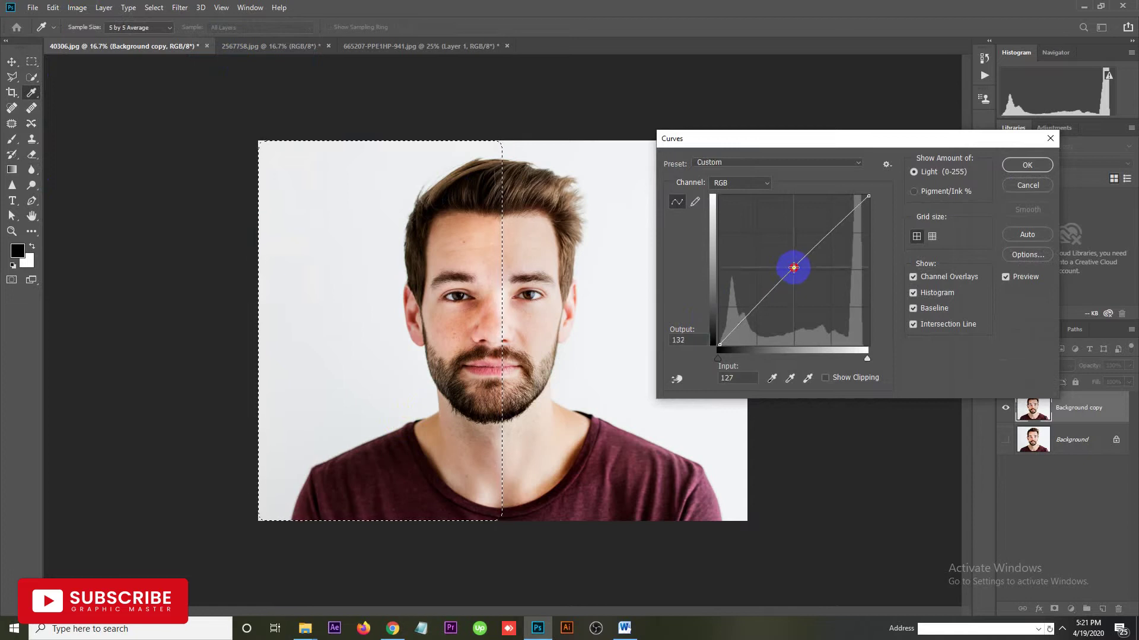
{"action": "left_click_drag", "start_coordinate": [789, 267], "coordinate": [789, 267]}
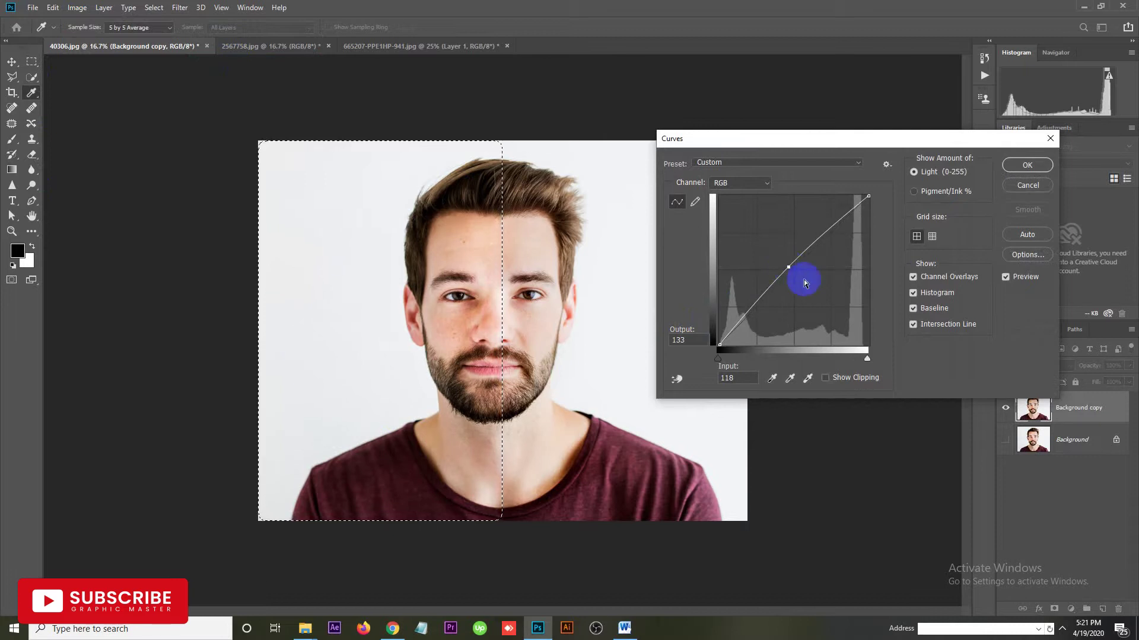
{"action": "left_click", "coordinate": [1021, 169]}
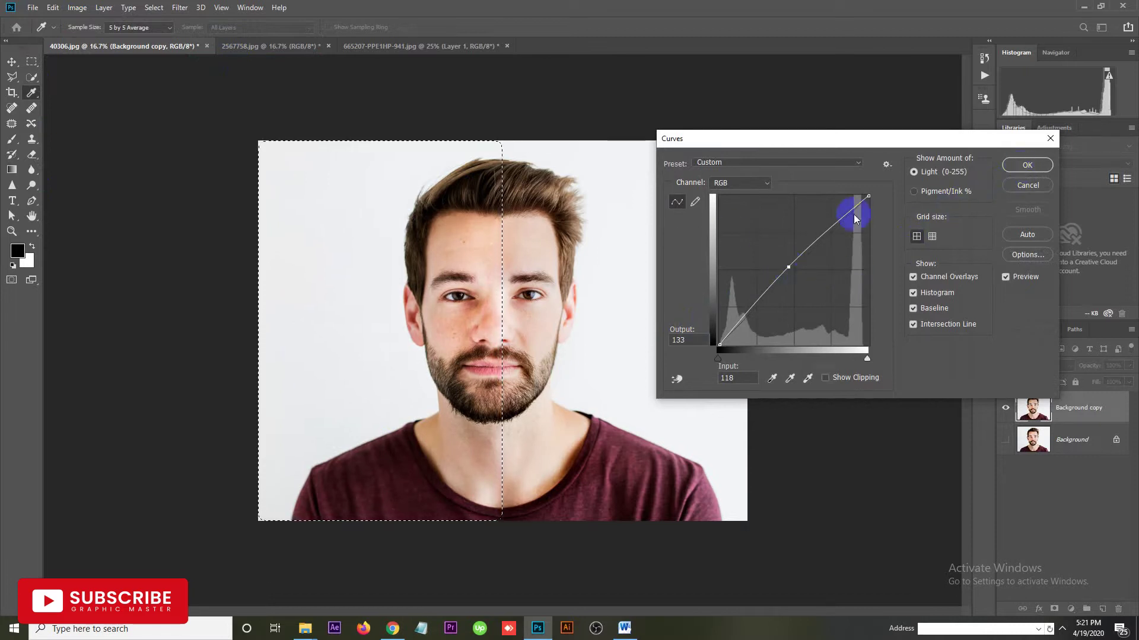
{"action": "left_click", "coordinate": [1020, 167]}
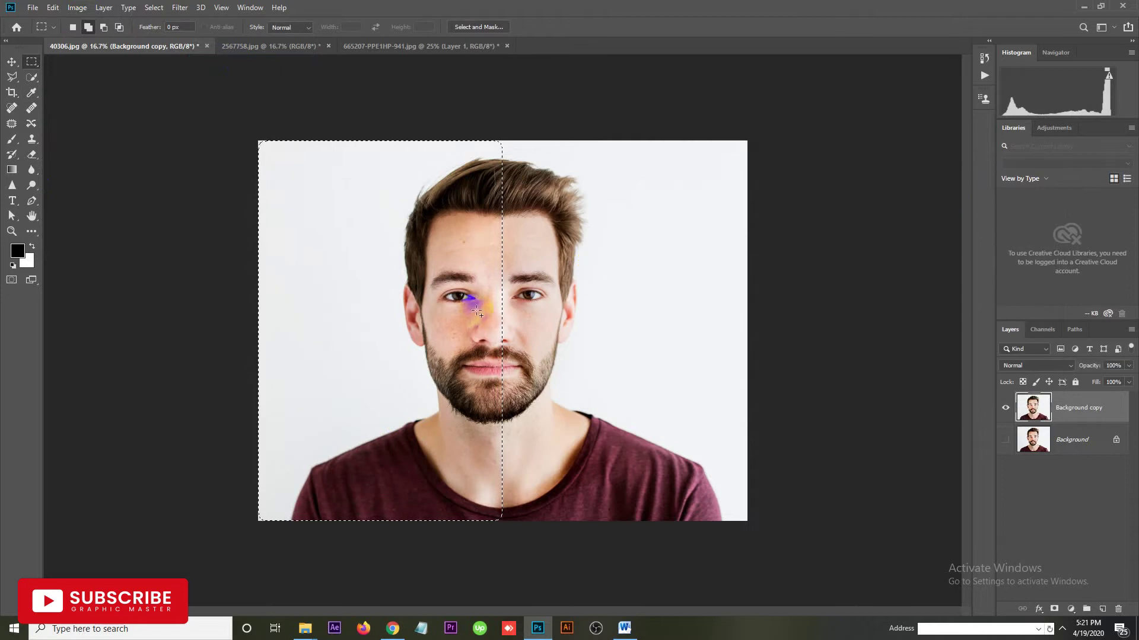
{"action": "key", "text": "ctrl+d"}
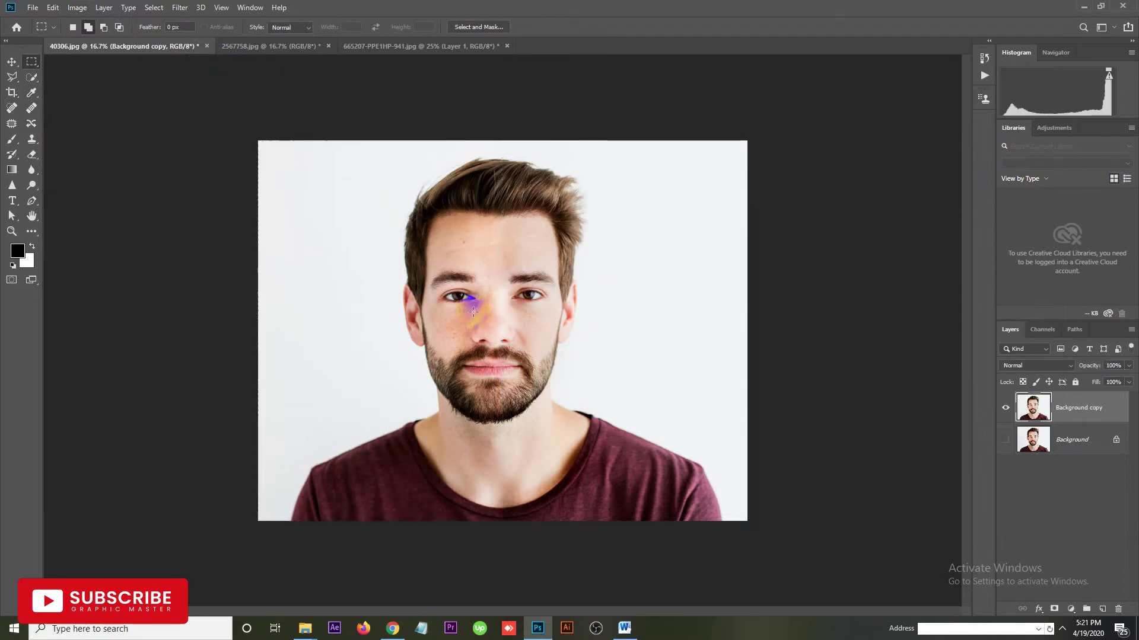
{"action": "scroll", "coordinate": [531, 362], "scroll_direction": "up", "scroll_amount": 1}
{"action": "scroll", "coordinate": [531, 361], "scroll_direction": "up", "scroll_amount": 2}
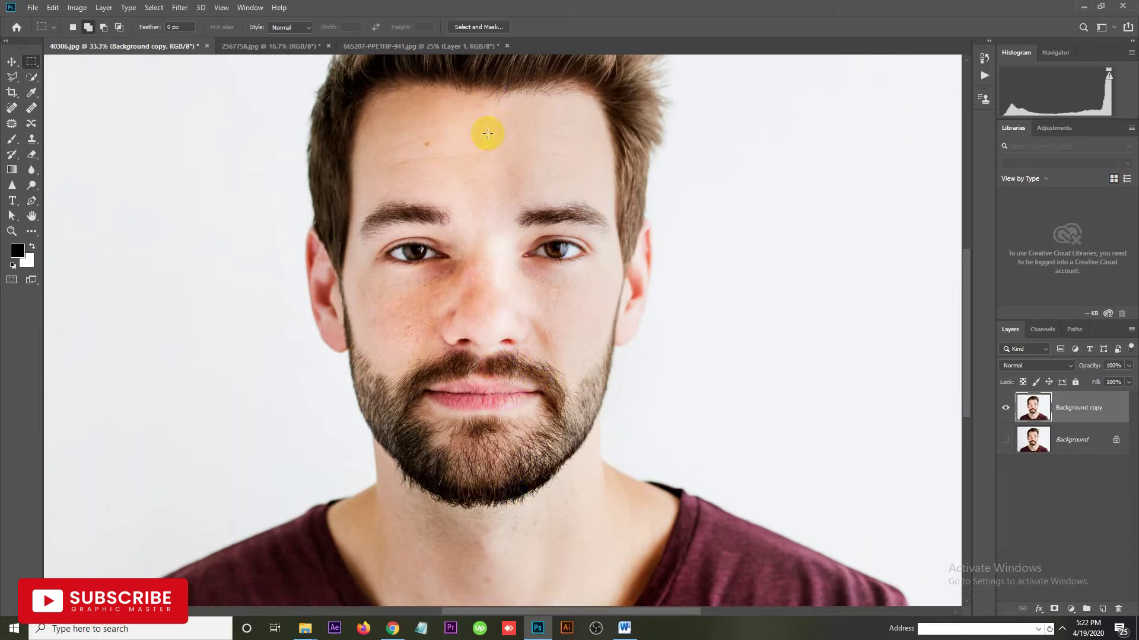
{"action": "scroll", "coordinate": [480, 308], "scroll_direction": "down", "scroll_amount": 1}
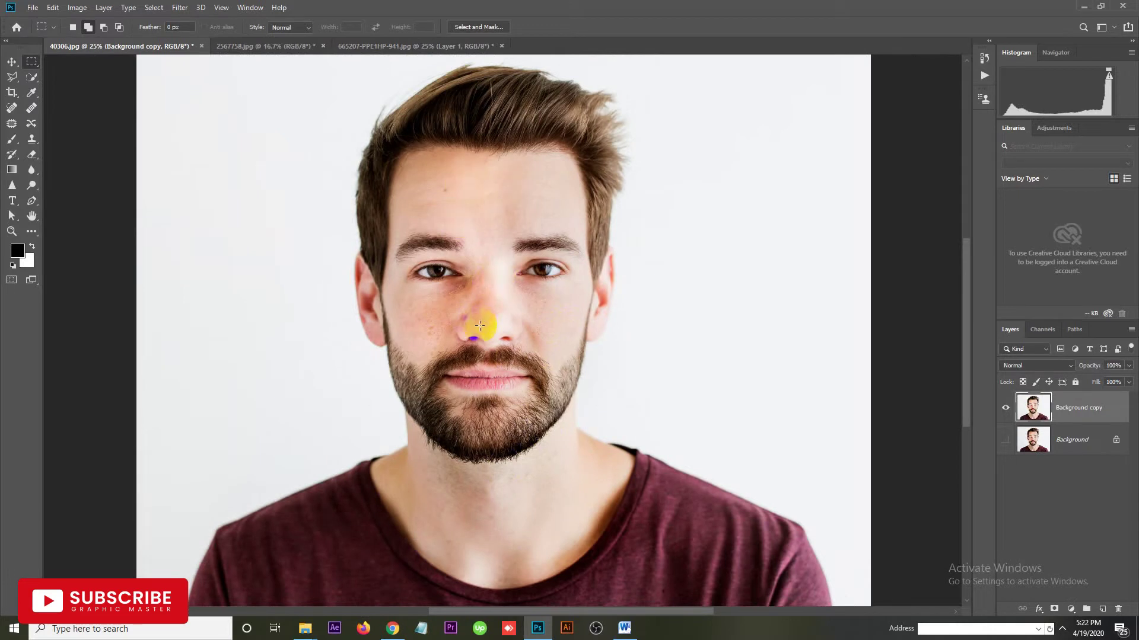
{"action": "left_click", "coordinate": [459, 259]}
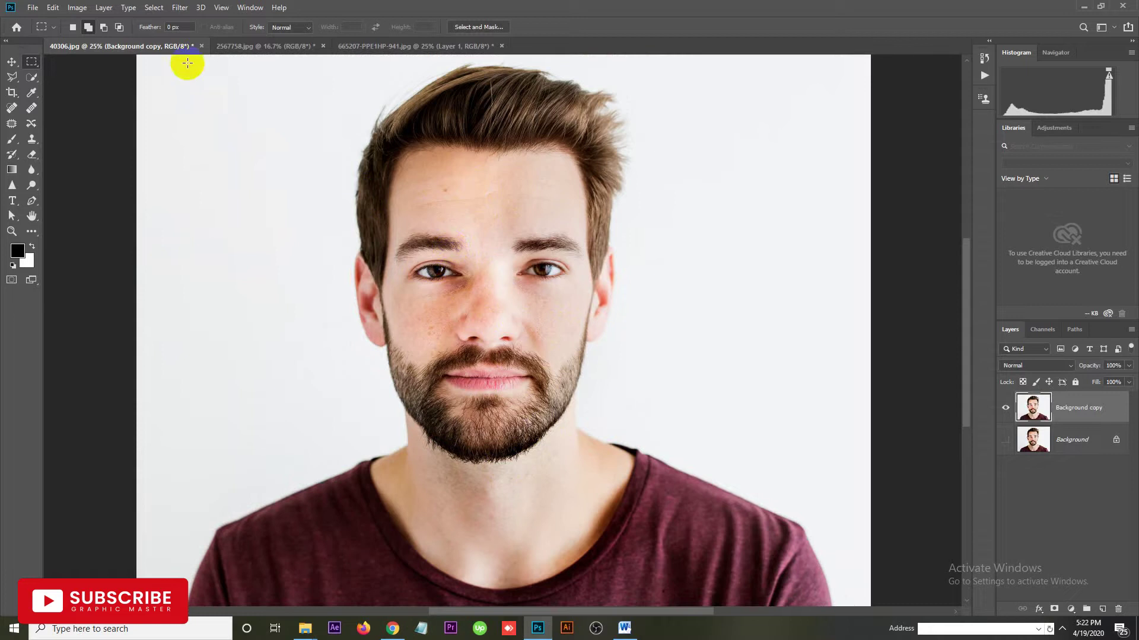
{"action": "left_click", "coordinate": [484, 118]}
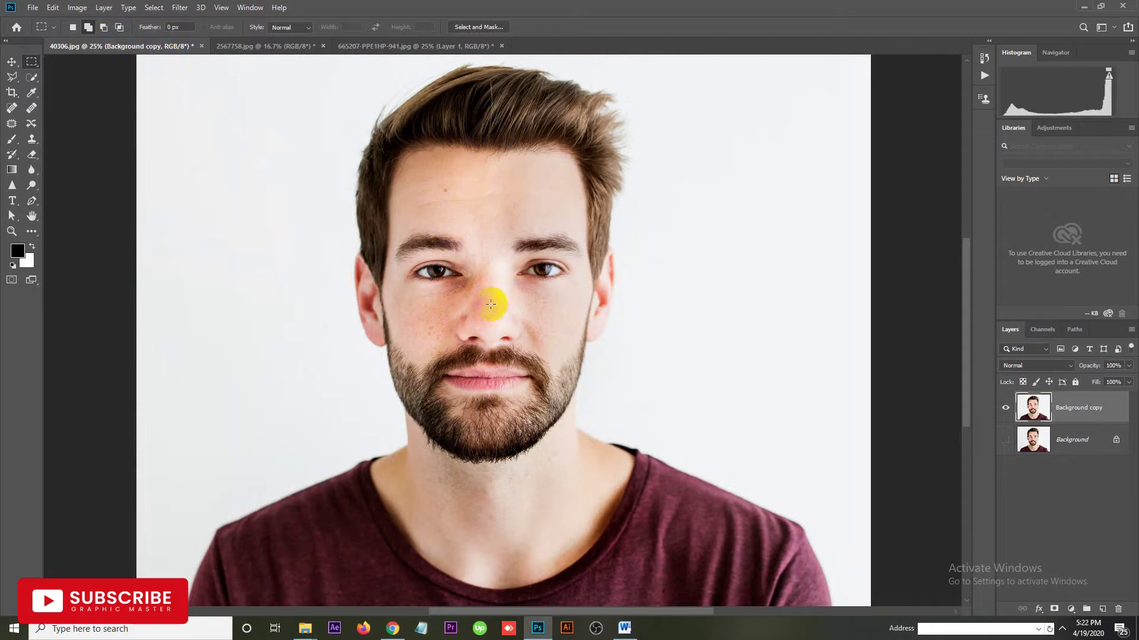
{"action": "scroll", "coordinate": [491, 307], "scroll_direction": "down", "scroll_amount": 1}
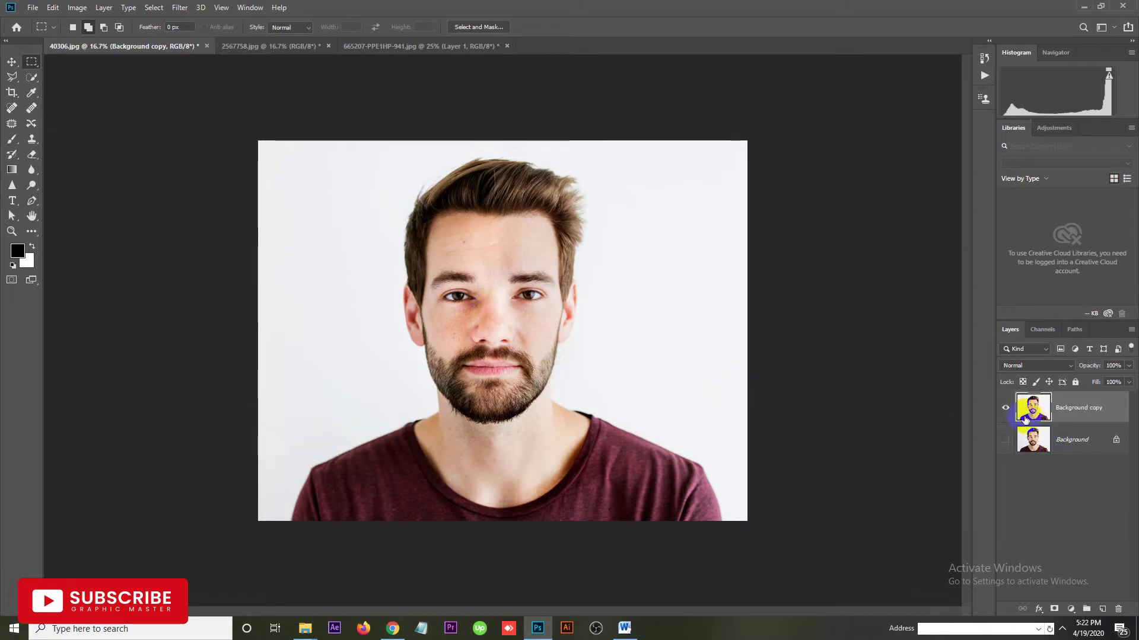
Toggle Background and Background copy visibility to compare, leaving Background copy active.
{"action": "left_click", "coordinate": [1005, 407]}
{"action": "left_click", "coordinate": [1005, 440]}
{"action": "left_click", "coordinate": [1008, 414]}
{"action": "left_click", "coordinate": [1008, 411]}
{"action": "left_click", "coordinate": [1009, 411]}
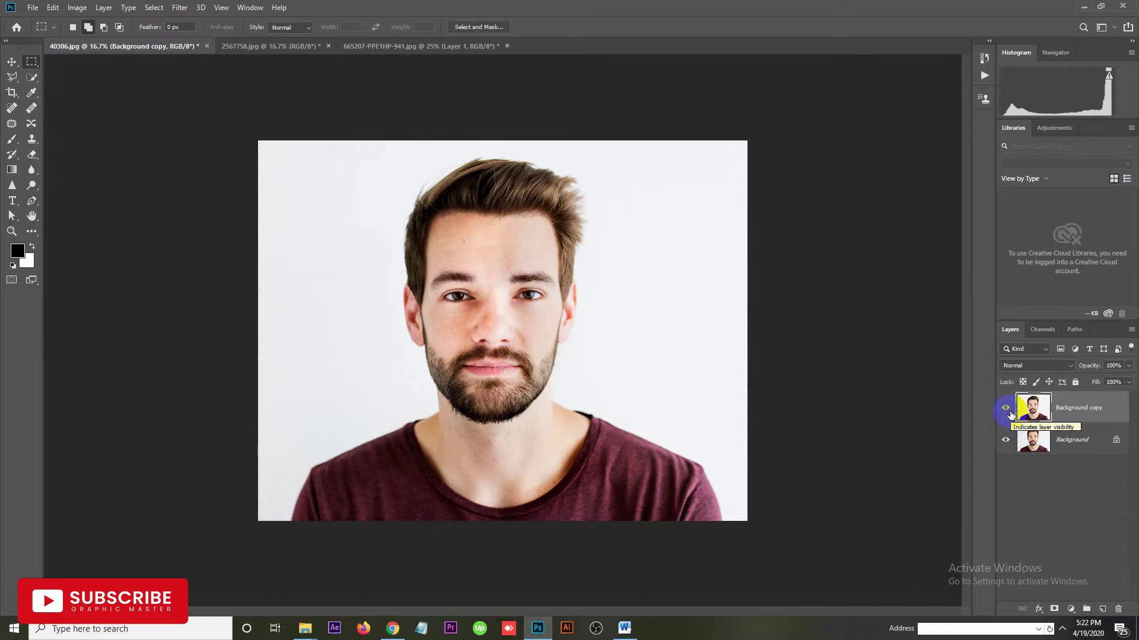
{"action": "left_click", "coordinate": [1008, 442]}
{"action": "left_click", "coordinate": [1080, 419]}
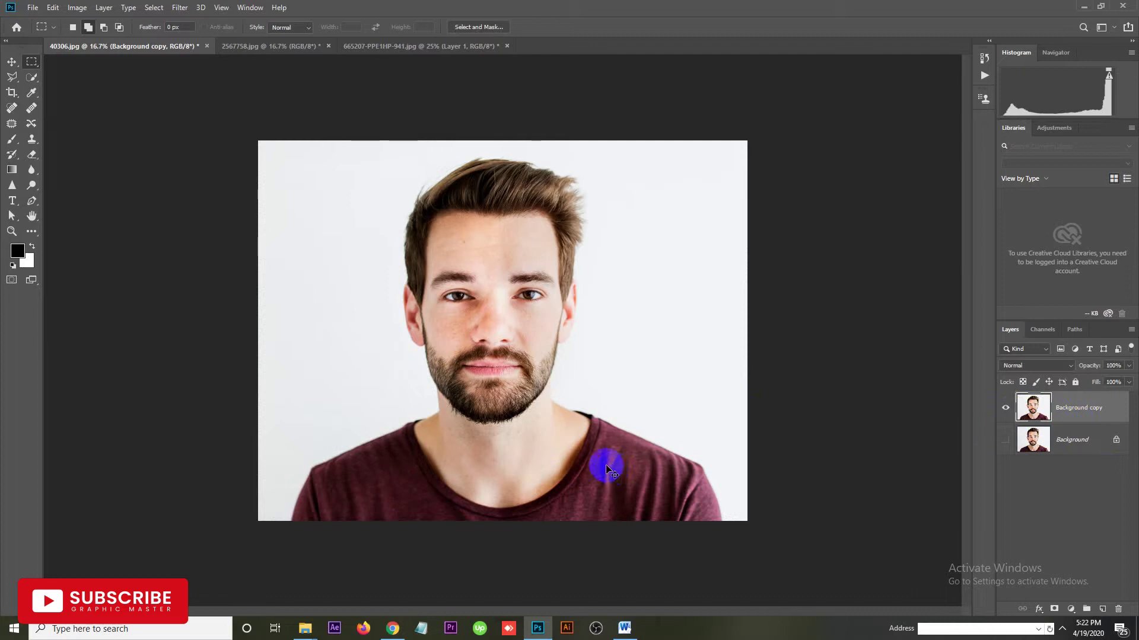
{"action": "left_click", "coordinate": [77, 8]}
{"action": "mouse_move", "coordinate": [95, 38]}
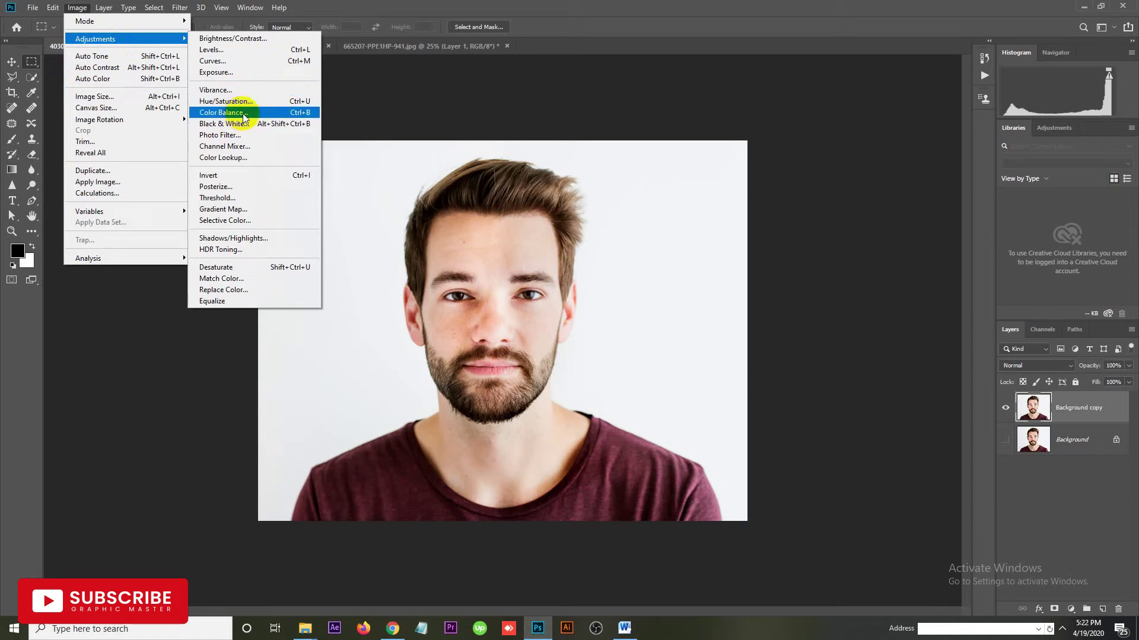
Apply Color Balance +4, 0, +5 to the copy and add an empty Layer 1.
{"action": "left_click", "coordinate": [255, 112]}
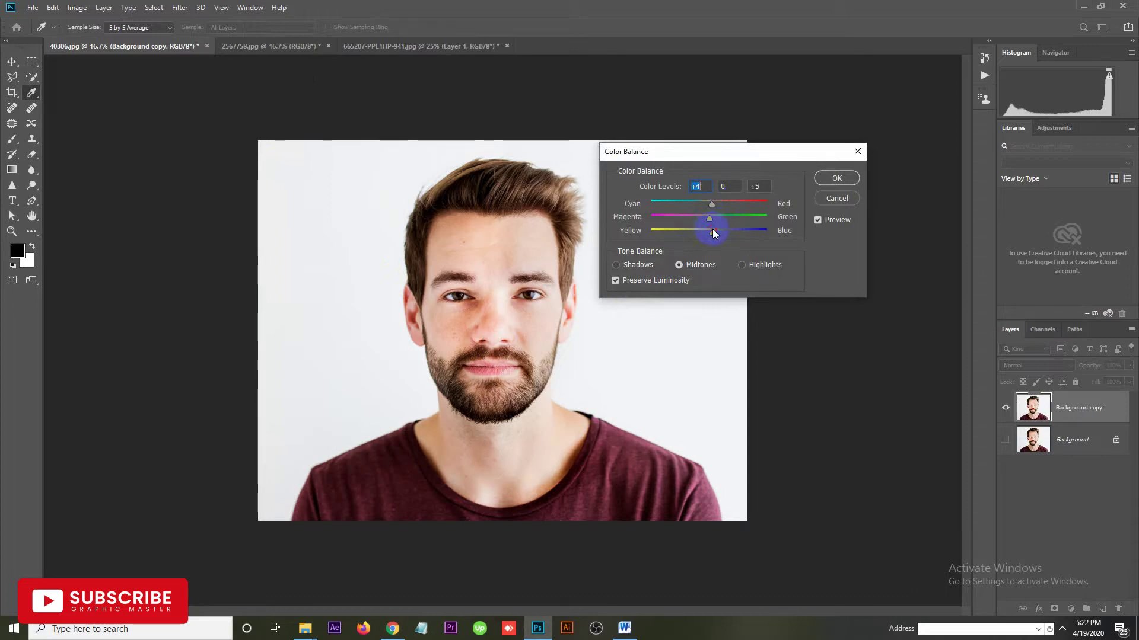
{"action": "left_click", "coordinate": [823, 184]}
{"action": "key", "text": "m"}
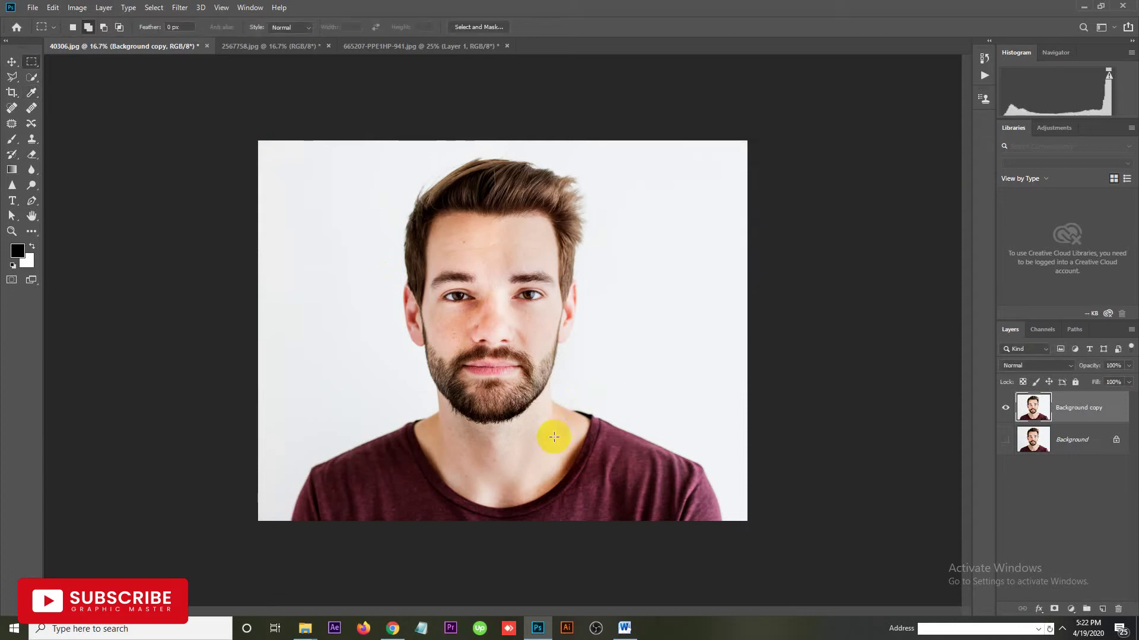
{"action": "key", "text": "ctrl+plus"}
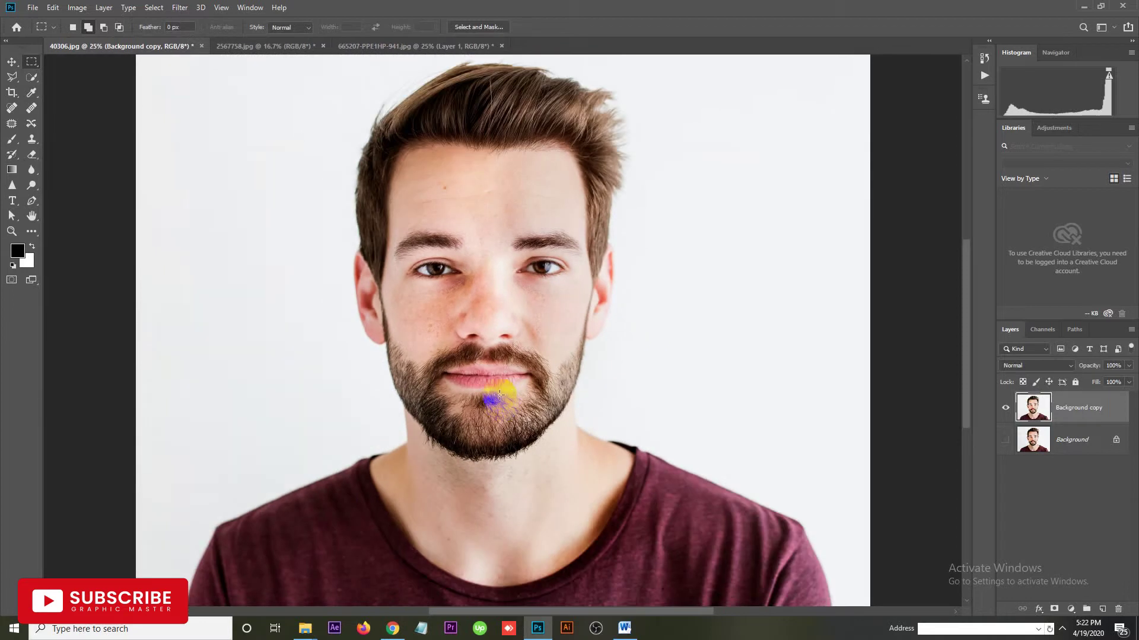
{"action": "key", "text": "ctrl+minus"}
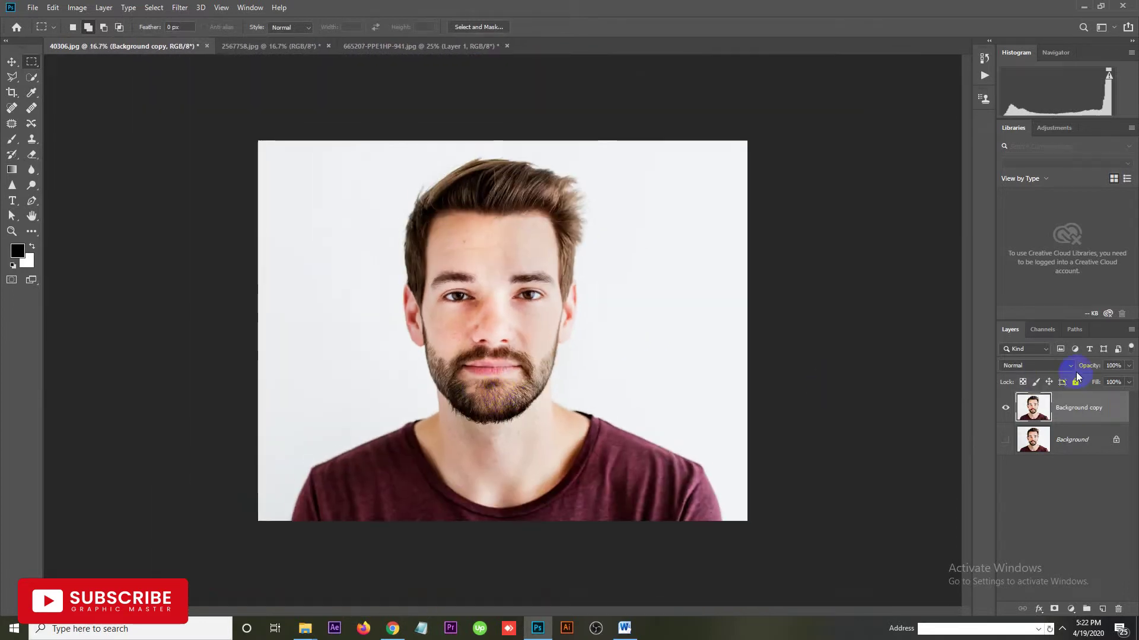
{"action": "left_click", "coordinate": [1102, 610]}
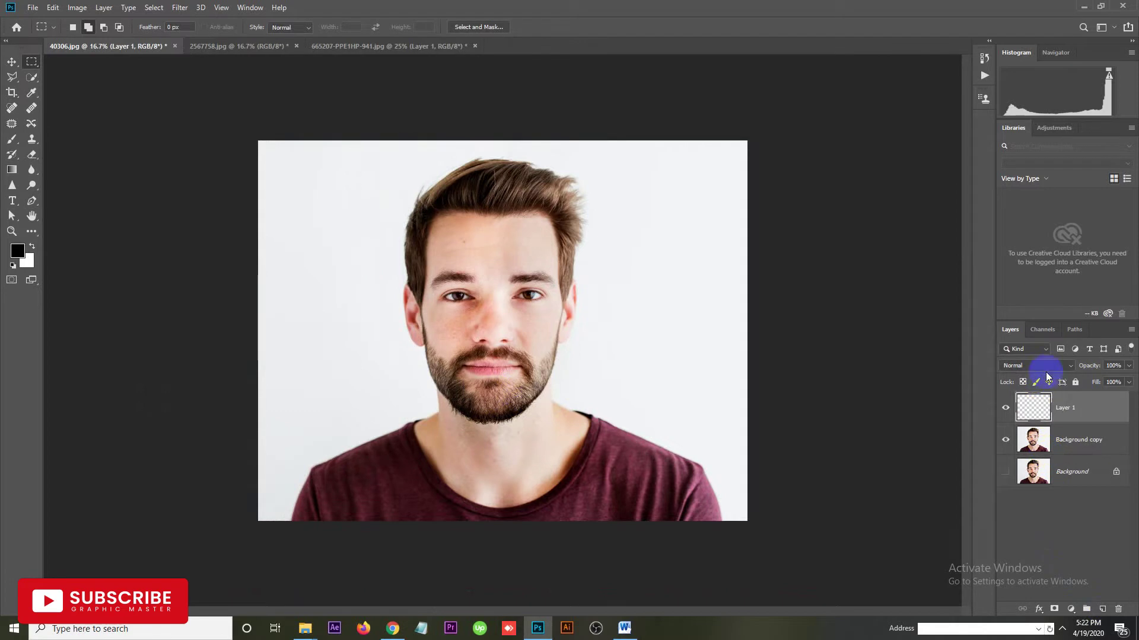
Float and enlarge the Layers panel, then add a default Black & White adjustment layer.
{"action": "left_click_drag", "start_coordinate": [1011, 331], "coordinate": [797, 244]}
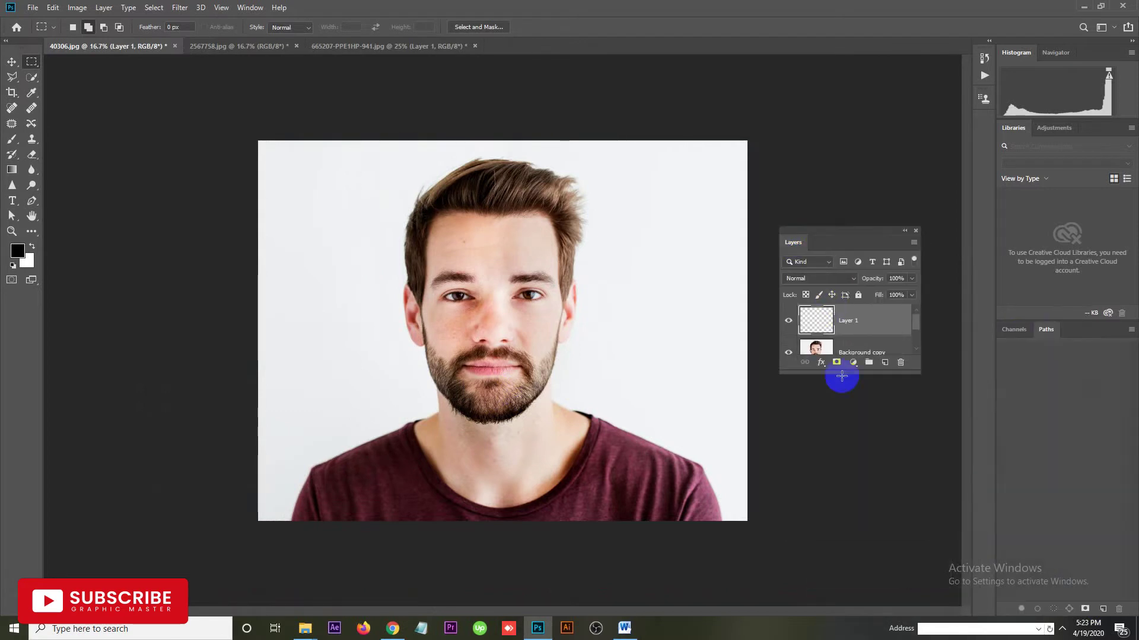
{"action": "left_click_drag", "start_coordinate": [855, 376], "coordinate": [842, 487]}
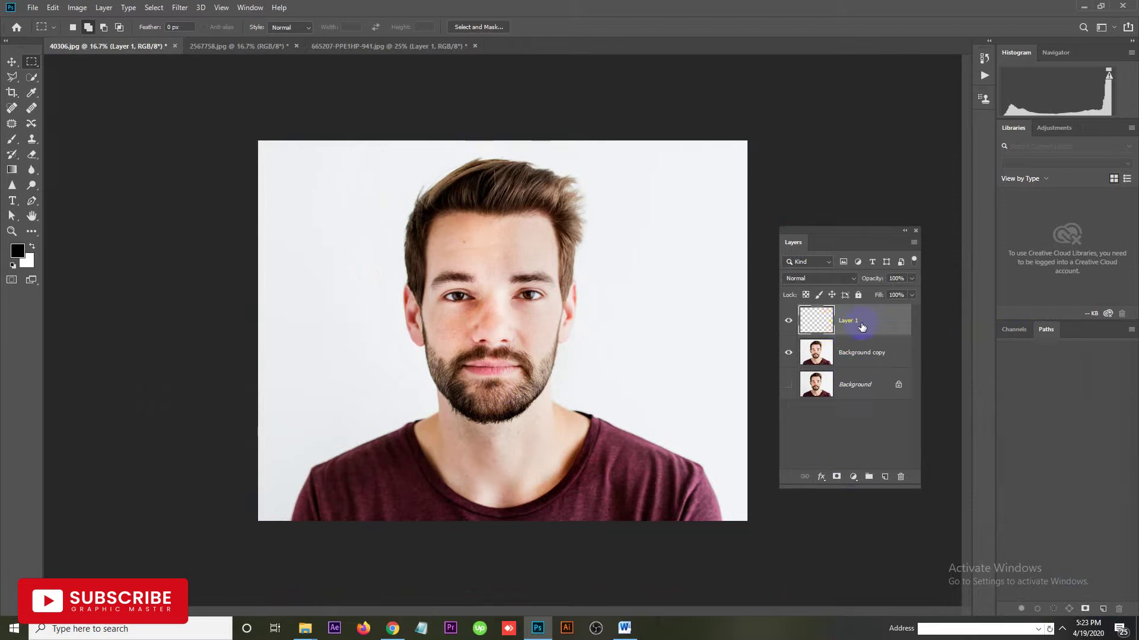
{"action": "left_click", "coordinate": [854, 478]}
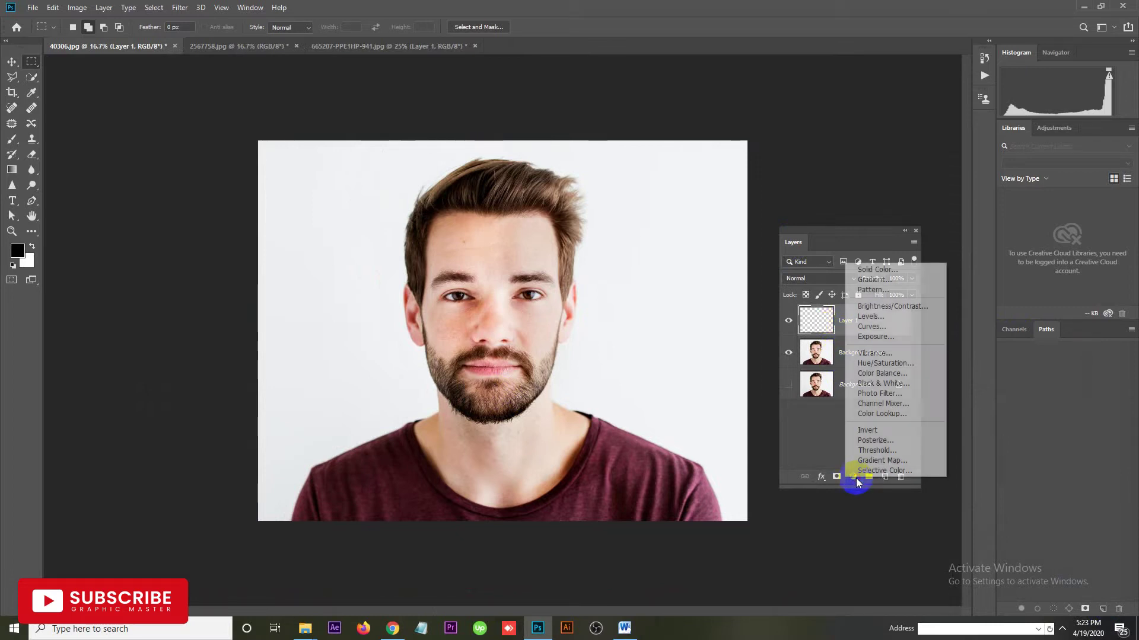
{"action": "left_click", "coordinate": [884, 384]}
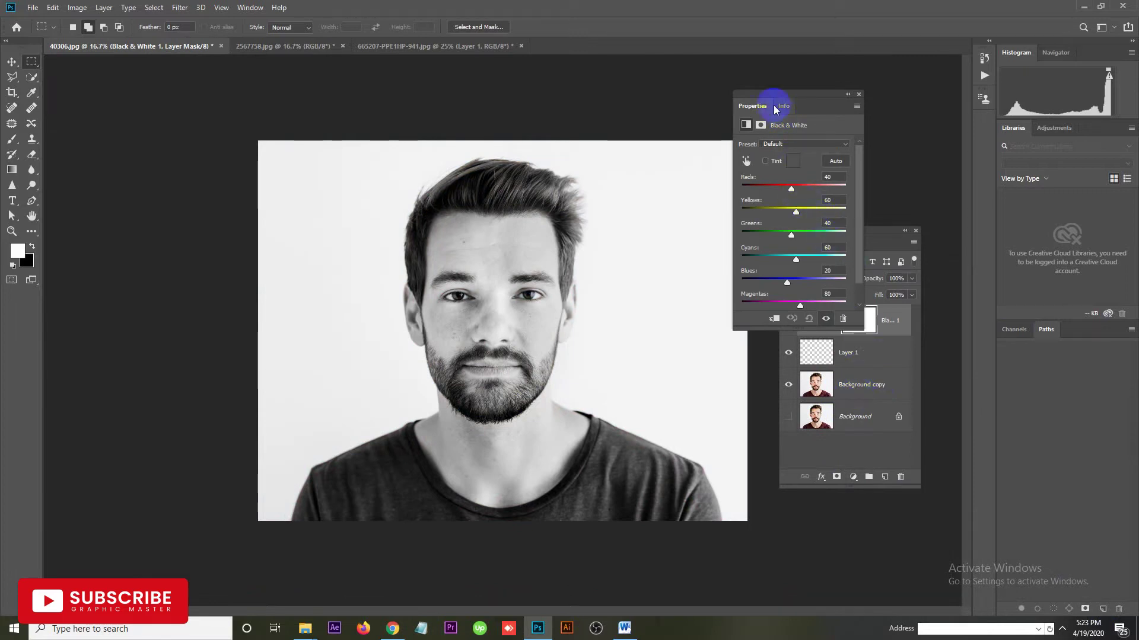
{"action": "mouse_move", "coordinate": [765, 95]}
{"action": "left_mouse_down"}
{"action": "mouse_move", "coordinate": [744, 67]}
{"action": "mouse_move", "coordinate": [714, 62]}
{"action": "left_mouse_up"}
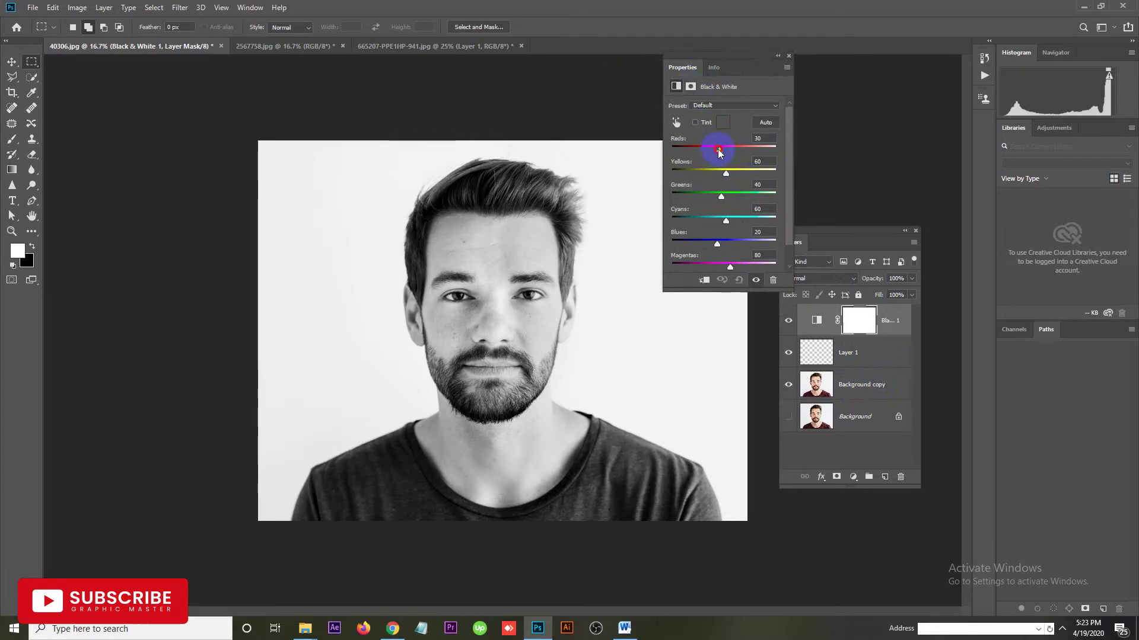
{"action": "left_click_drag", "start_coordinate": [718, 151], "coordinate": [692, 151]}
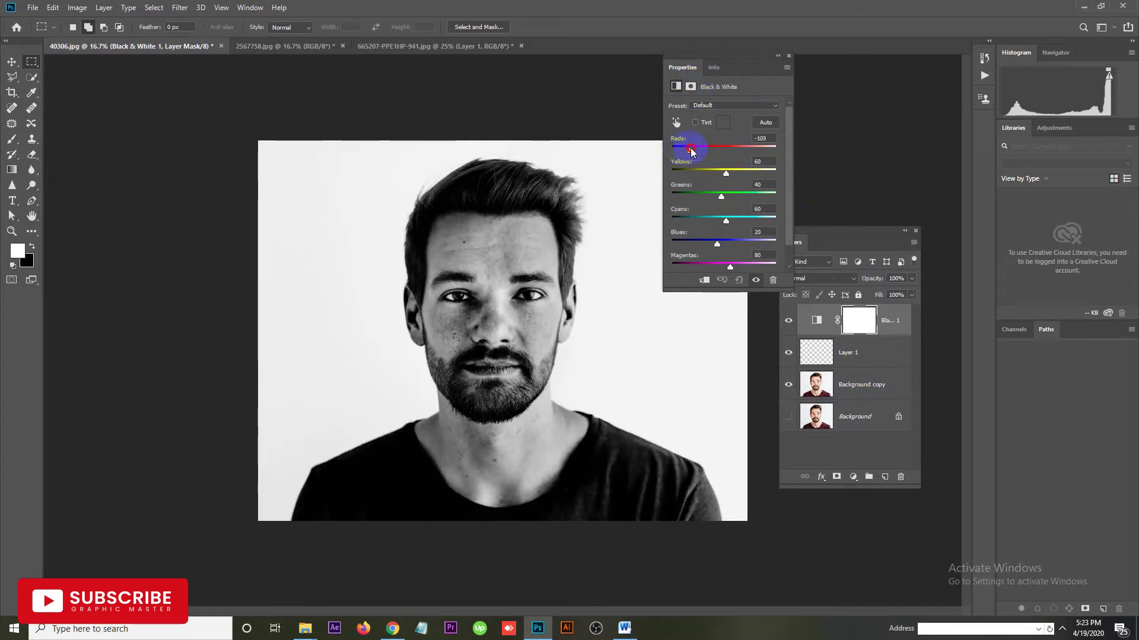
{"action": "left_click_drag", "start_coordinate": [726, 173], "coordinate": [740, 177]}
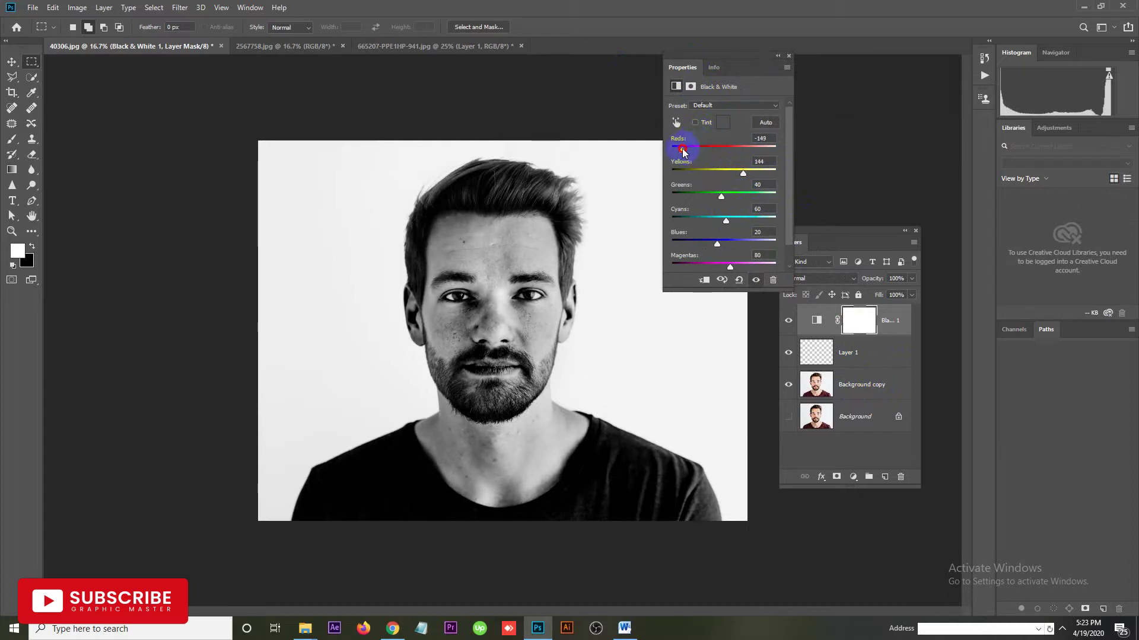
{"action": "left_click", "coordinate": [777, 56]}
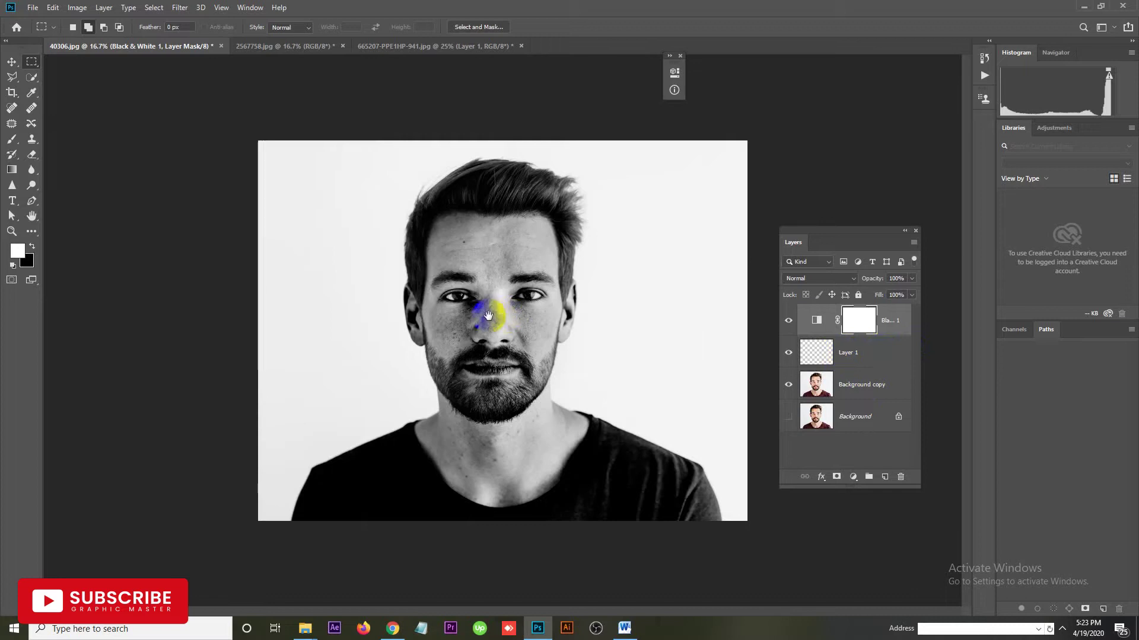
{"action": "left_click_drag", "start_coordinate": [474, 371], "coordinate": [479, 425]}
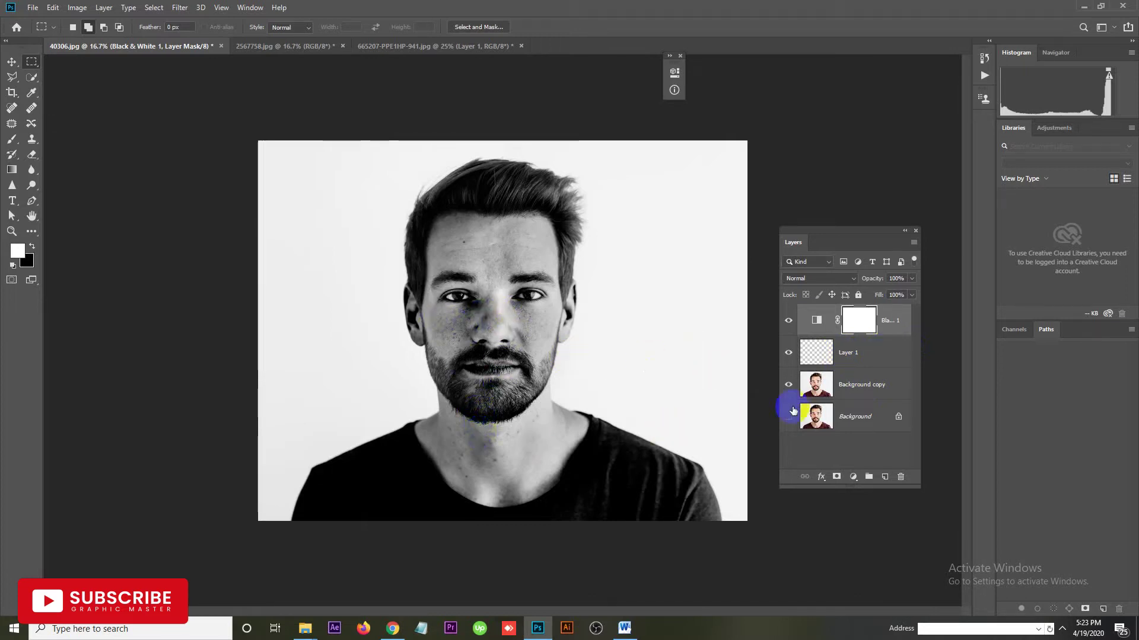
Target the Black & White adjustment's mask and zoom in on the portrait.
{"action": "left_click", "coordinate": [786, 422]}
{"action": "left_click", "coordinate": [853, 326]}
{"action": "key", "text": "ctrl+plus"}
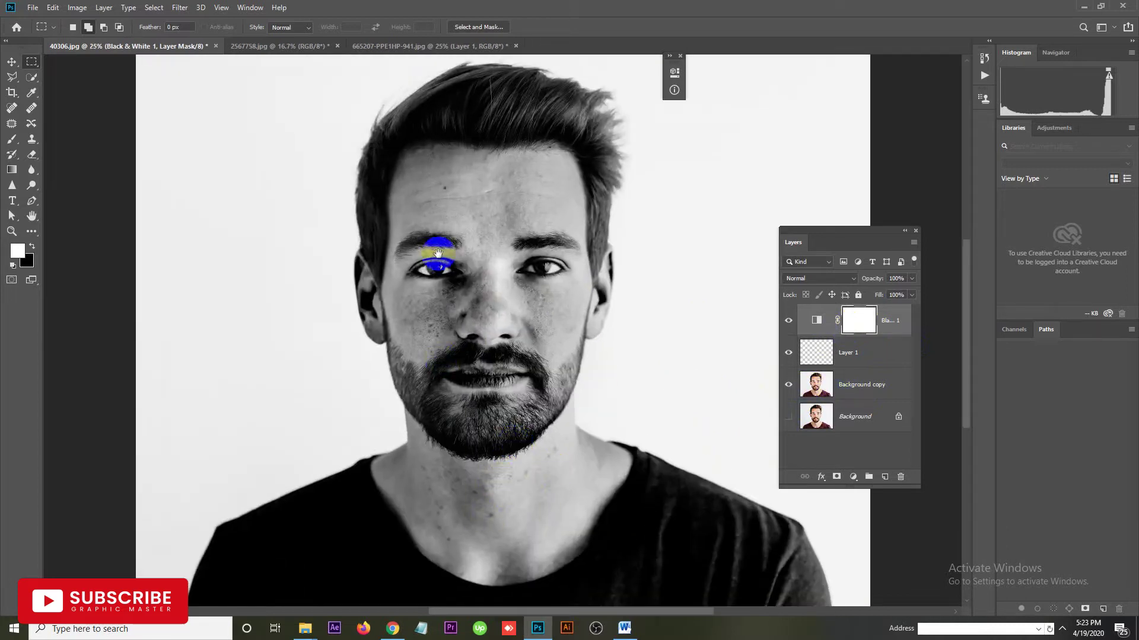
{"action": "left_click", "coordinate": [851, 330]}
{"action": "left_click", "coordinate": [470, 337]}
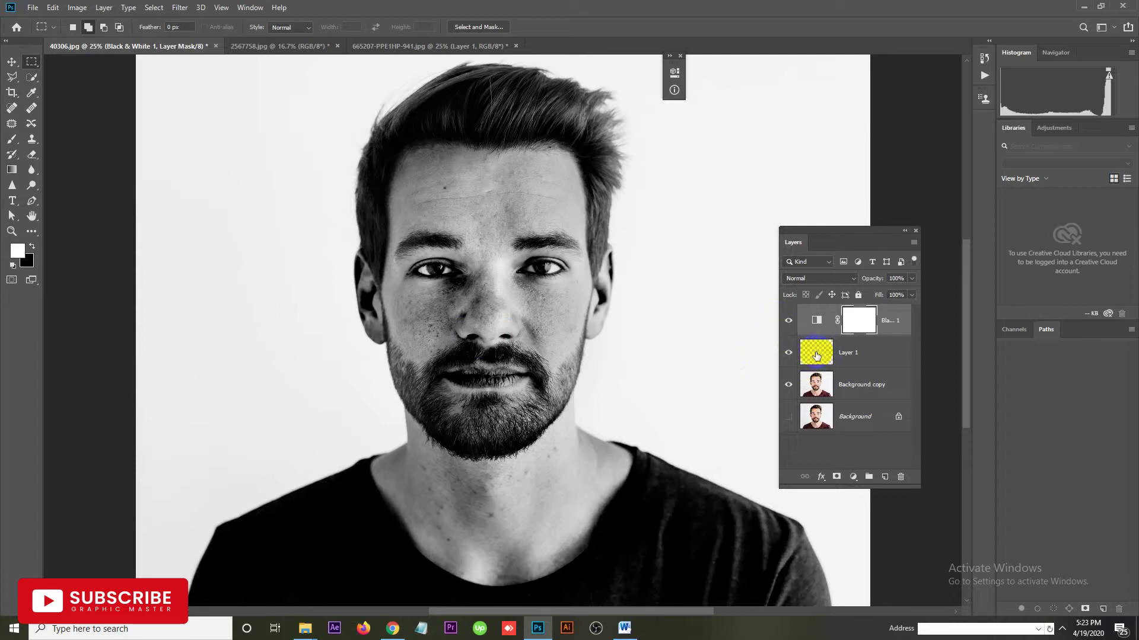
Toggle the Black & White layer off and on to compare, then make Layer 1 active.
{"action": "left_click", "coordinate": [789, 327]}
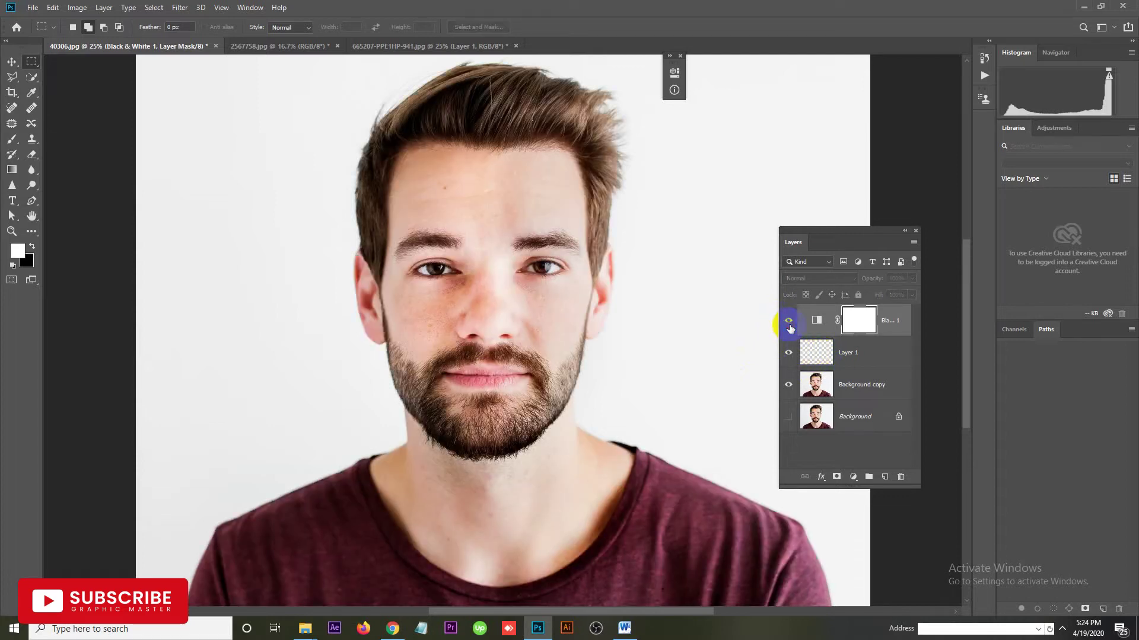
{"action": "left_click", "coordinate": [789, 323]}
{"action": "left_click", "coordinate": [788, 321]}
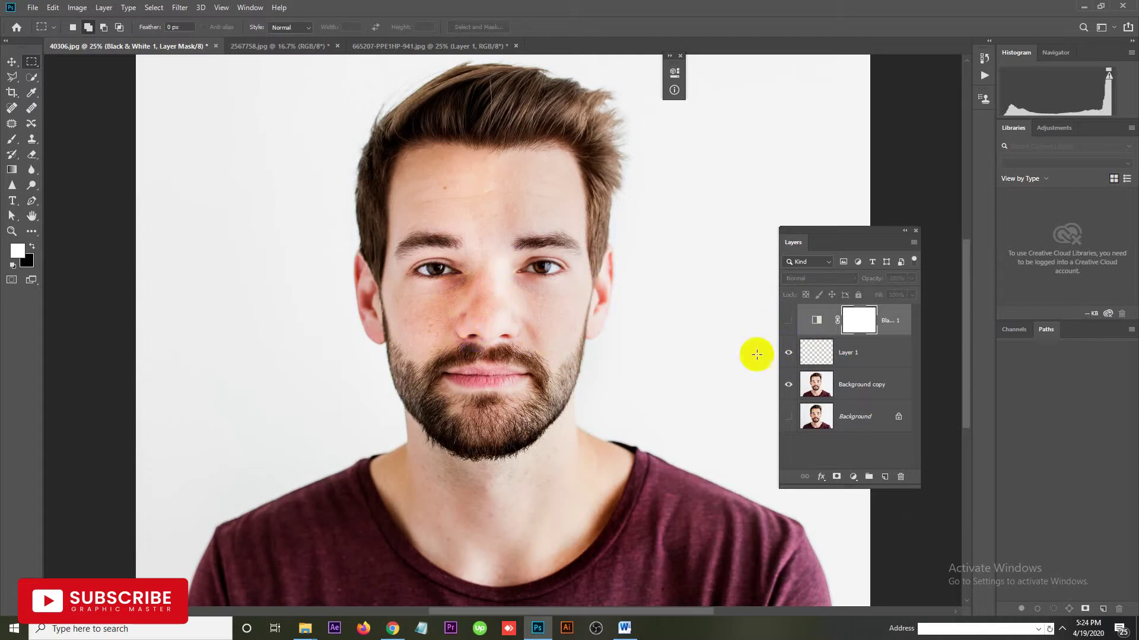
{"action": "left_click", "coordinate": [788, 321]}
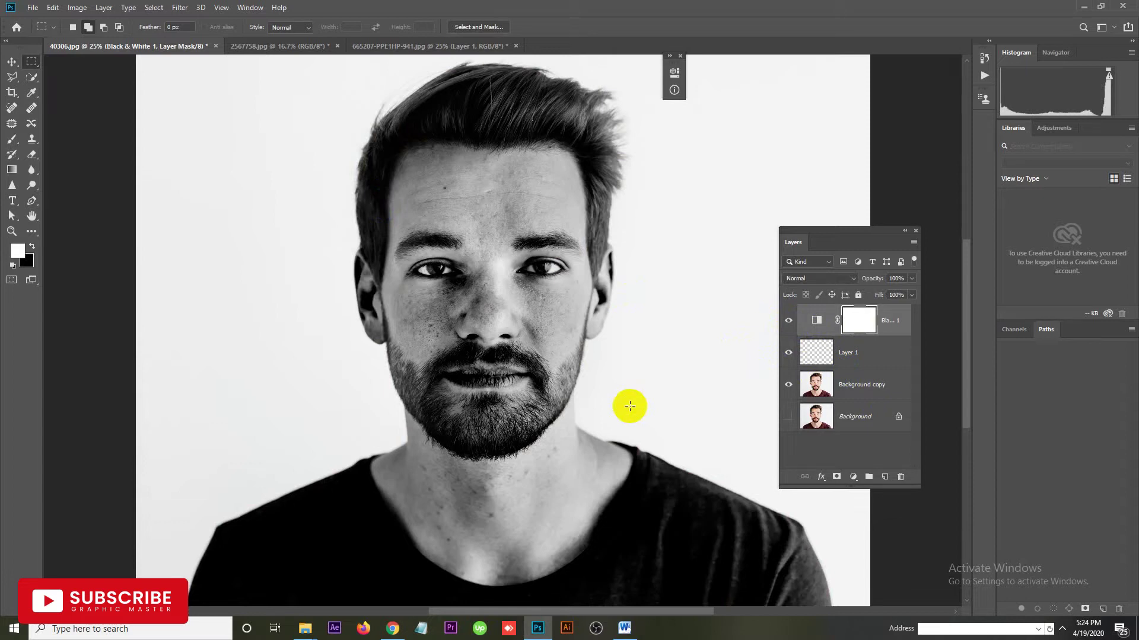
{"action": "left_click", "coordinate": [871, 366]}
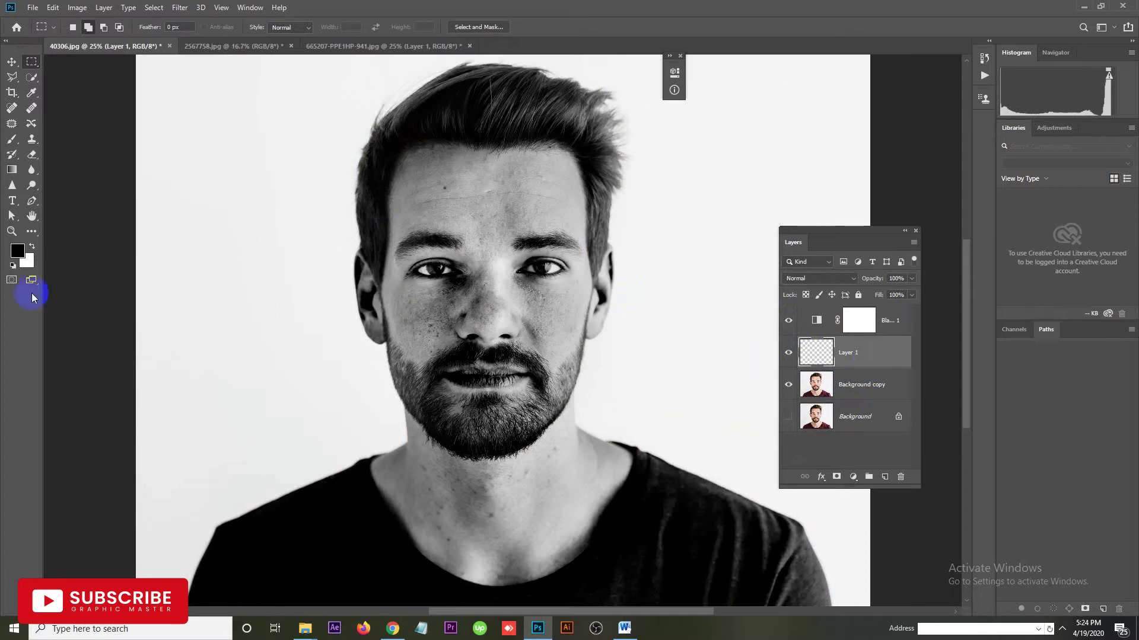
{"action": "left_click", "coordinate": [32, 110]}
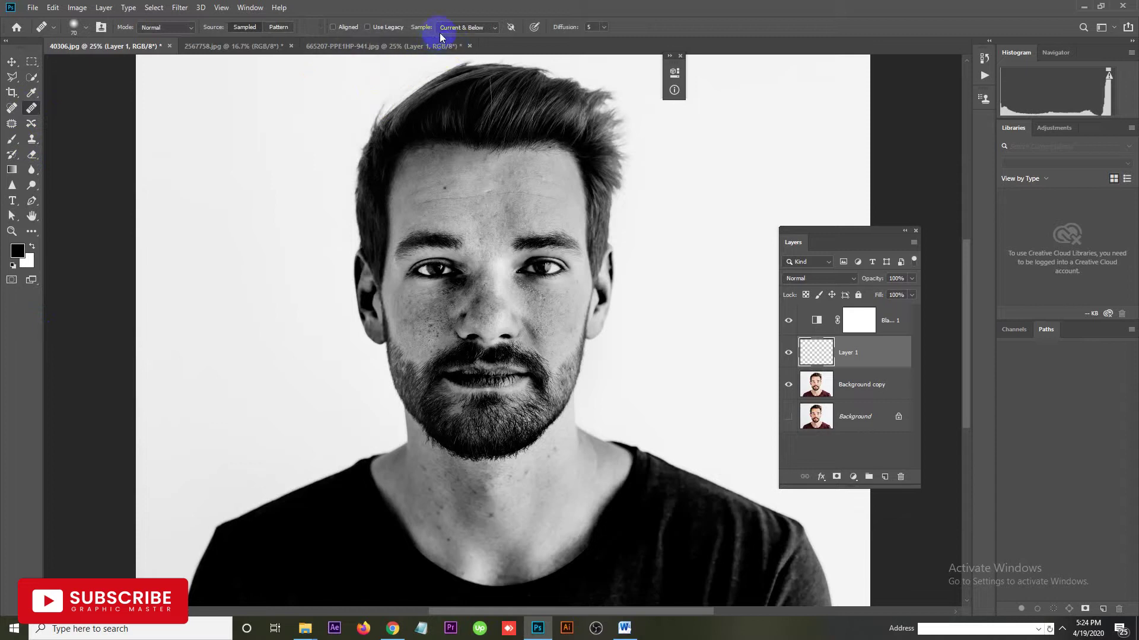
Set Healing Brush sampling to Current & Below and rename Layer 1 to 'Blurshiment'.
{"action": "left_click", "coordinate": [475, 28]}
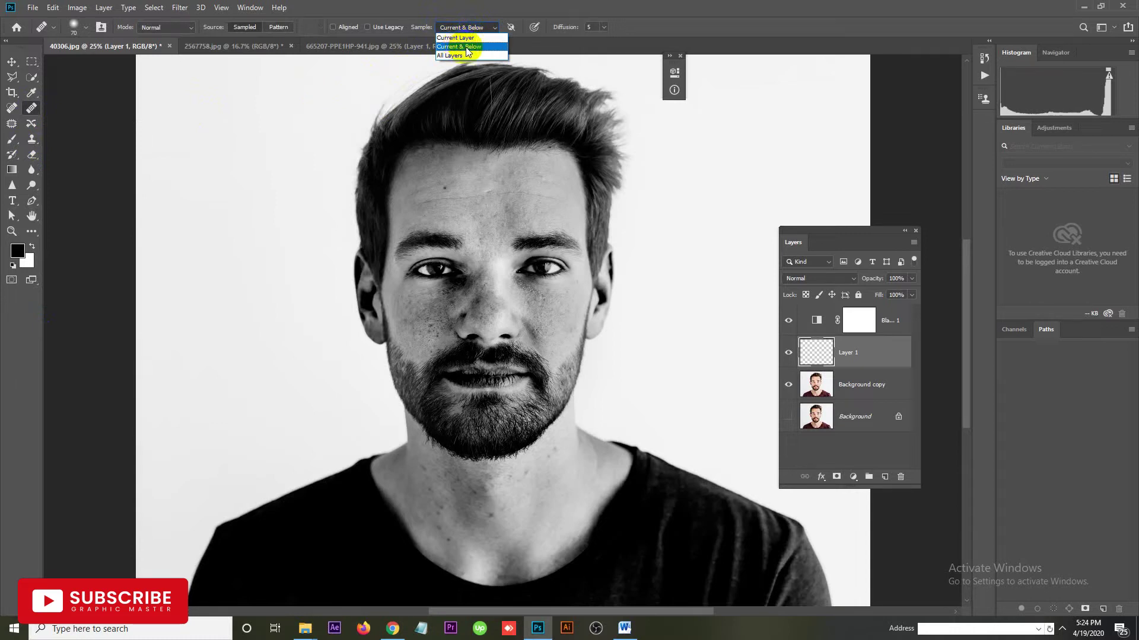
{"action": "left_click", "coordinate": [467, 47]}
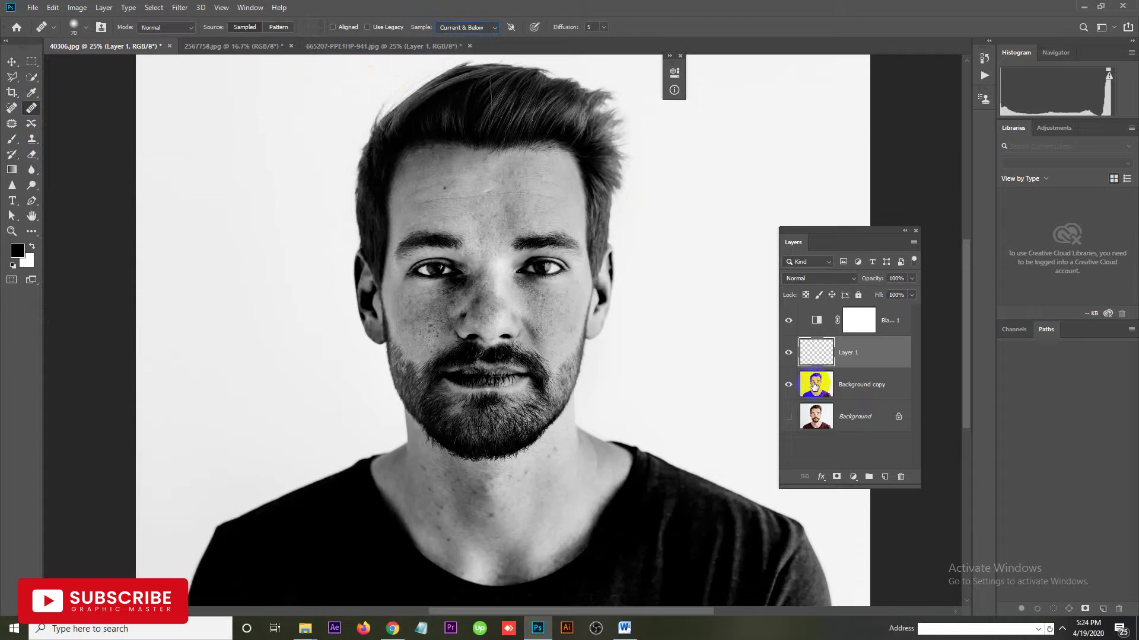
{"action": "left_click", "coordinate": [823, 356]}
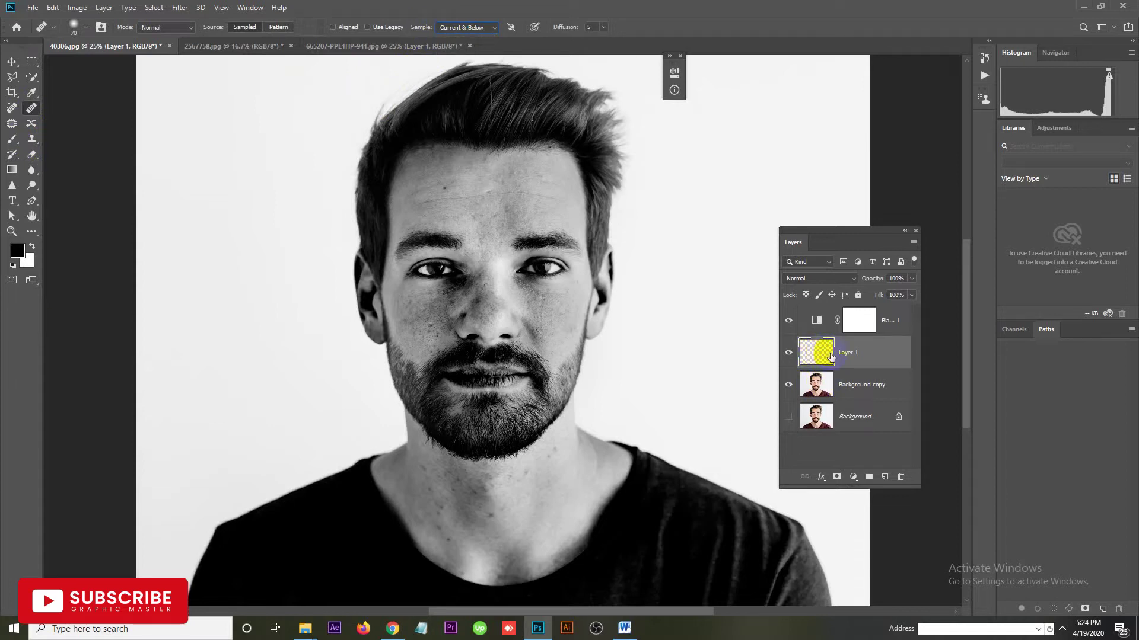
{"action": "left_click", "coordinate": [852, 355]}
{"action": "double_click", "coordinate": [852, 353]}
{"action": "type", "text": "Blurishment"}
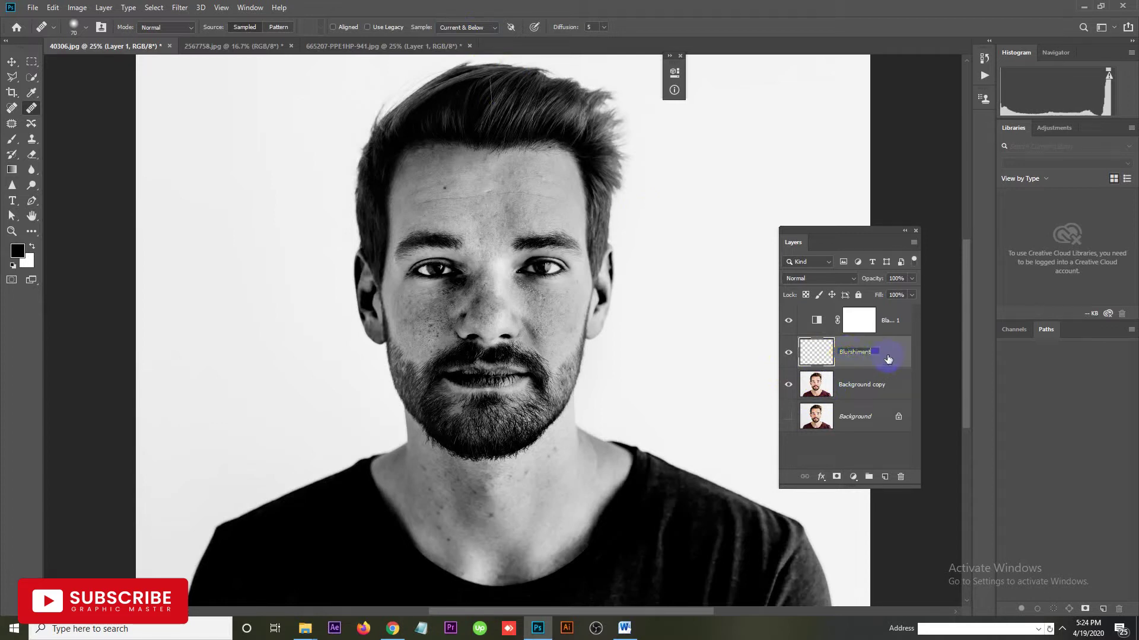
{"action": "key", "text": "Return"}
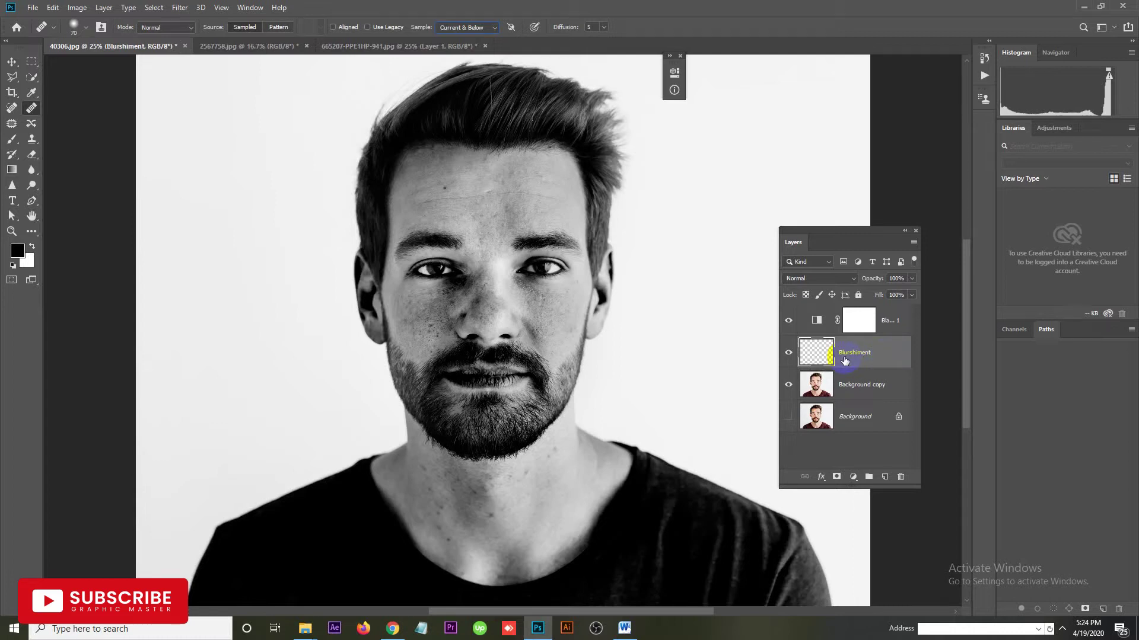
{"action": "left_click", "coordinate": [577, 460]}
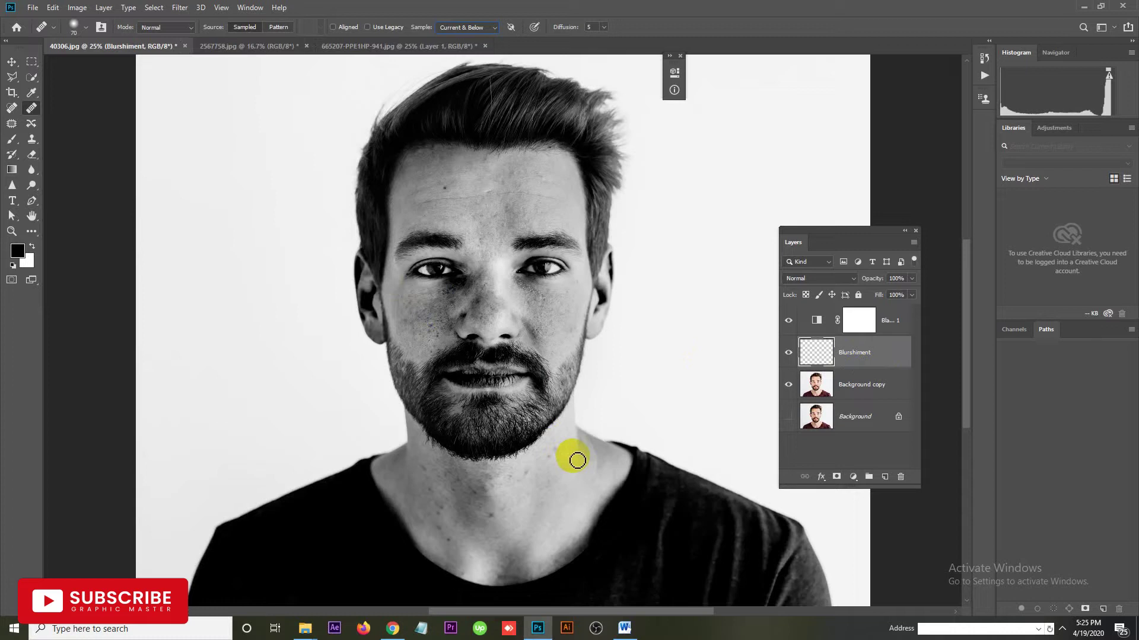
Finish the chin stroke, zoom onto the forehead and sample clean skin beside the dark spot.
{"action": "left_click_drag", "start_coordinate": [509, 442], "coordinate": [547, 459]}
{"action": "scroll", "coordinate": [470, 262], "scroll_direction": "up", "scroll_amount": 2}
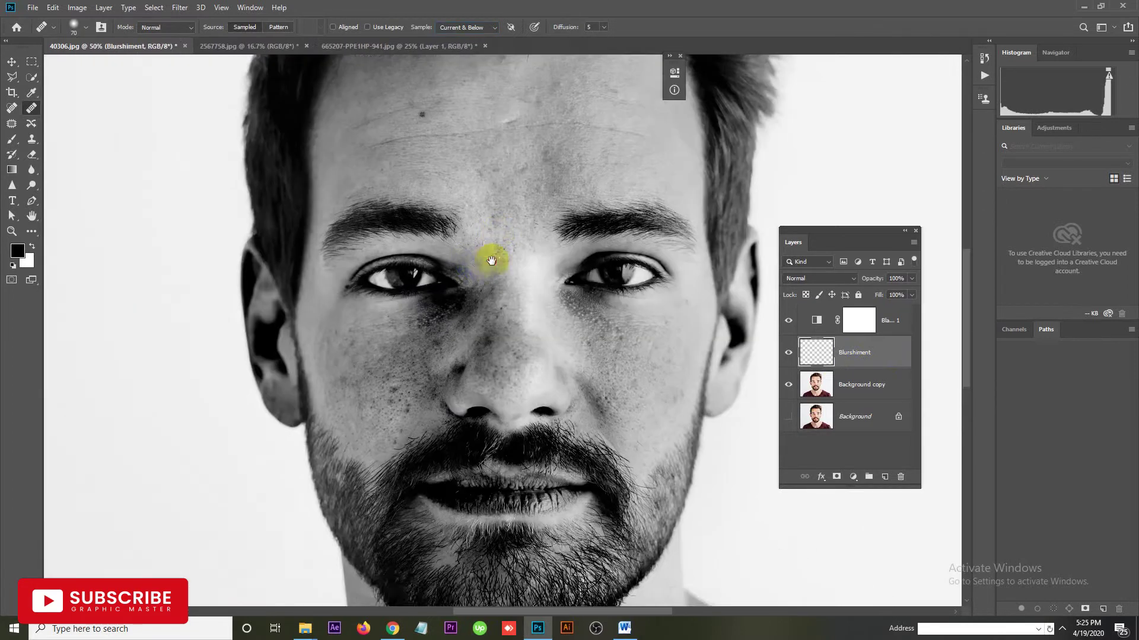
{"action": "left_click_drag", "start_coordinate": [491, 260], "coordinate": [472, 313]}
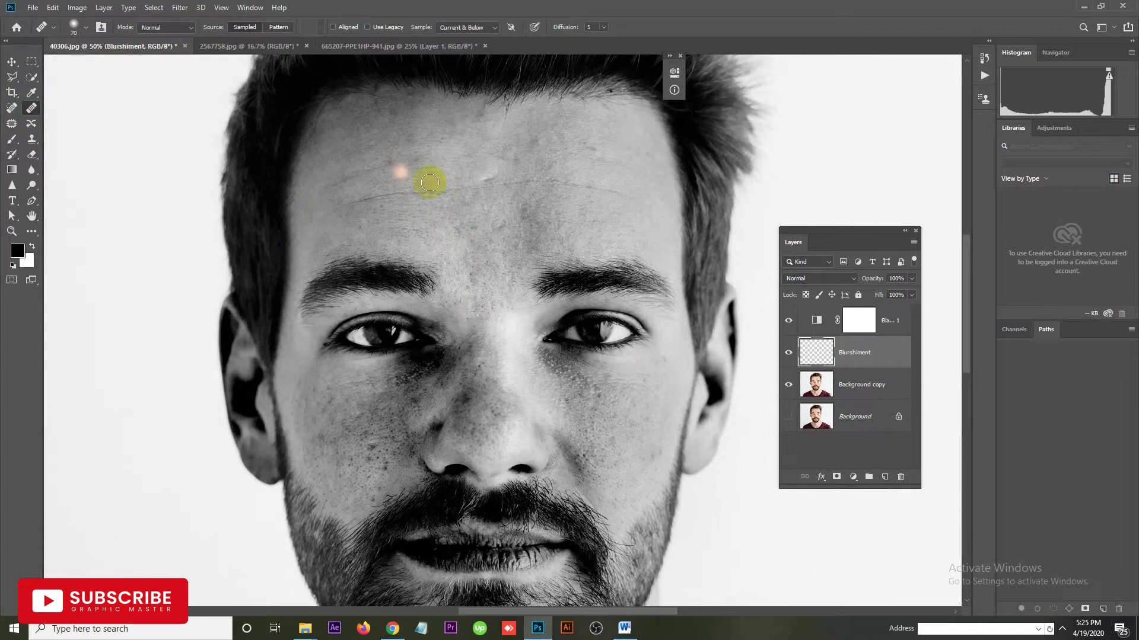
{"action": "left_click", "coordinate": [419, 178], "text": "alt"}
{"action": "scroll", "coordinate": [419, 178], "scroll_direction": "up", "scroll_amount": 2}
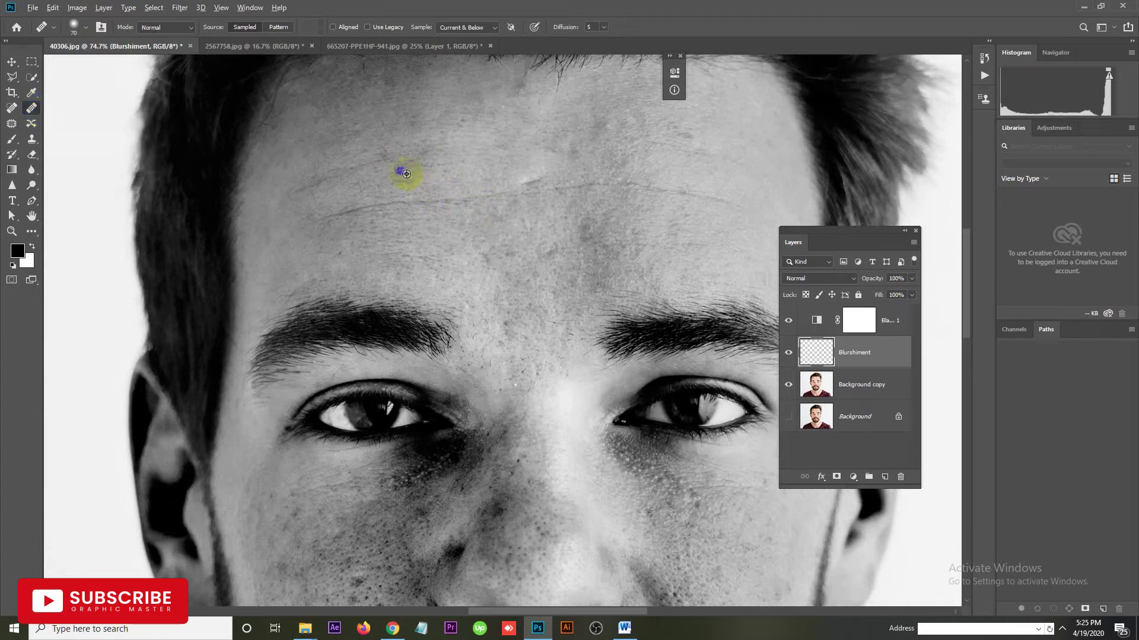
{"action": "left_click", "coordinate": [437, 173]}
Set brush spacing to 62% and heal the dark forehead spot.
{"action": "left_click", "coordinate": [86, 27]}
{"action": "left_click_drag", "start_coordinate": [60, 113], "coordinate": [54, 115]}
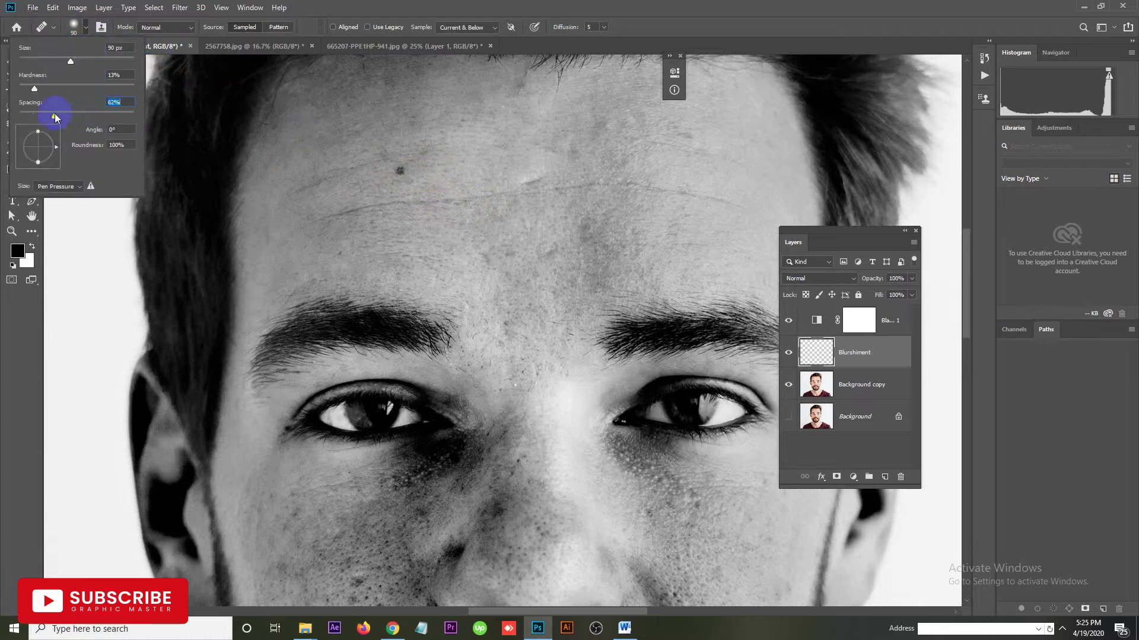
{"action": "left_click", "coordinate": [391, 173]}
{"action": "left_click", "coordinate": [422, 162]}
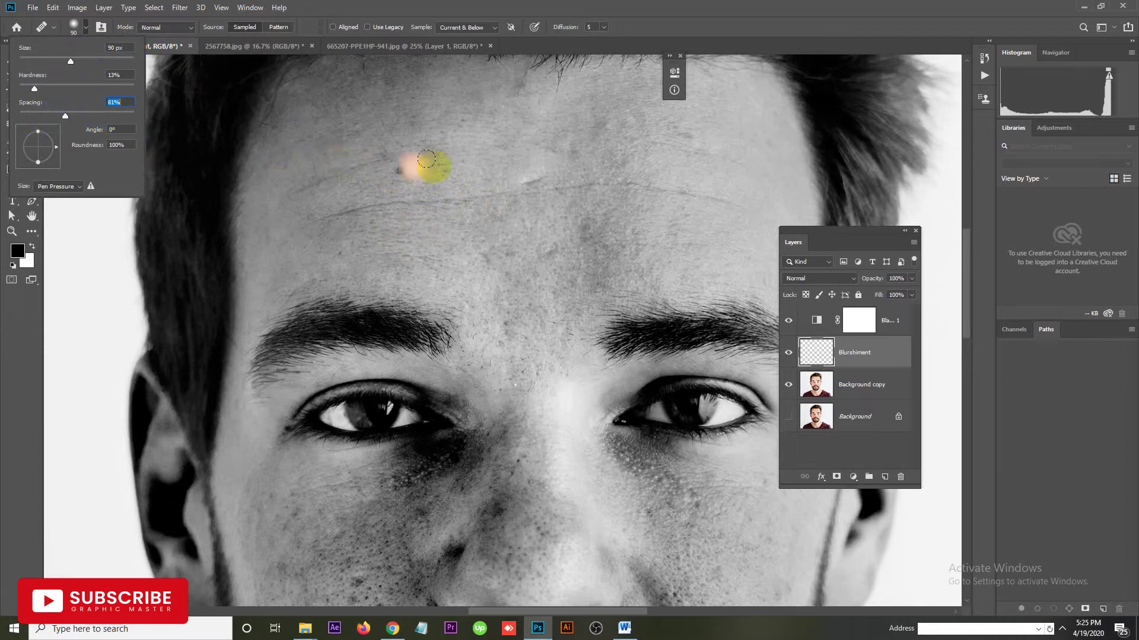
{"action": "left_click_drag", "start_coordinate": [426, 160], "coordinate": [431, 175]}
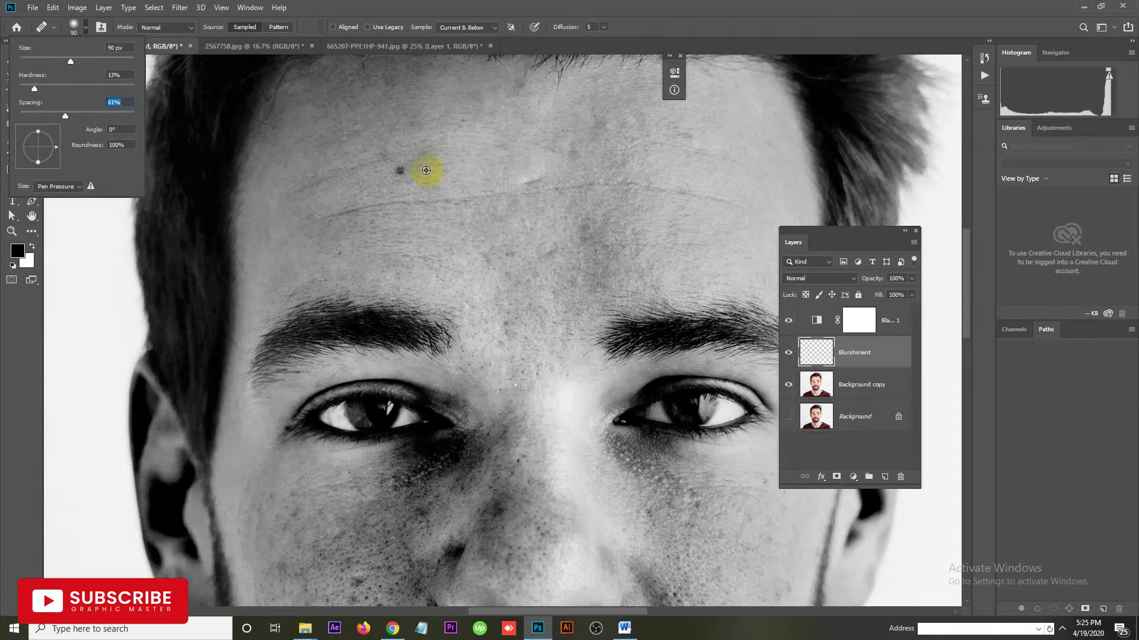
{"action": "left_click", "coordinate": [398, 172]}
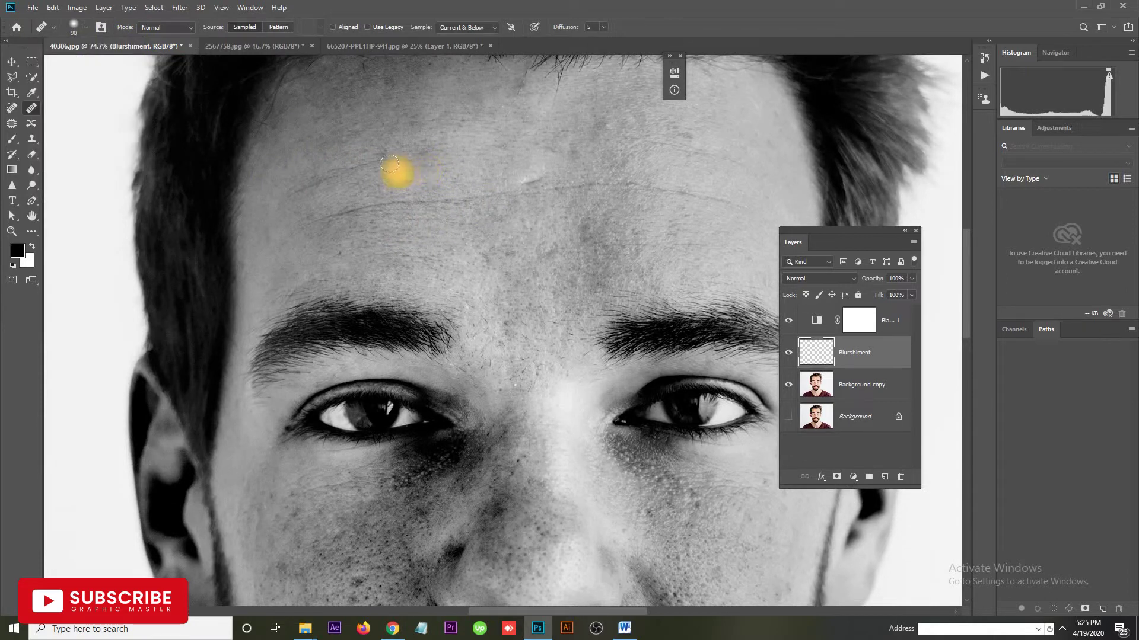
Heal the remaining small marks scattered across the forehead.
{"action": "left_click", "coordinate": [502, 195]}
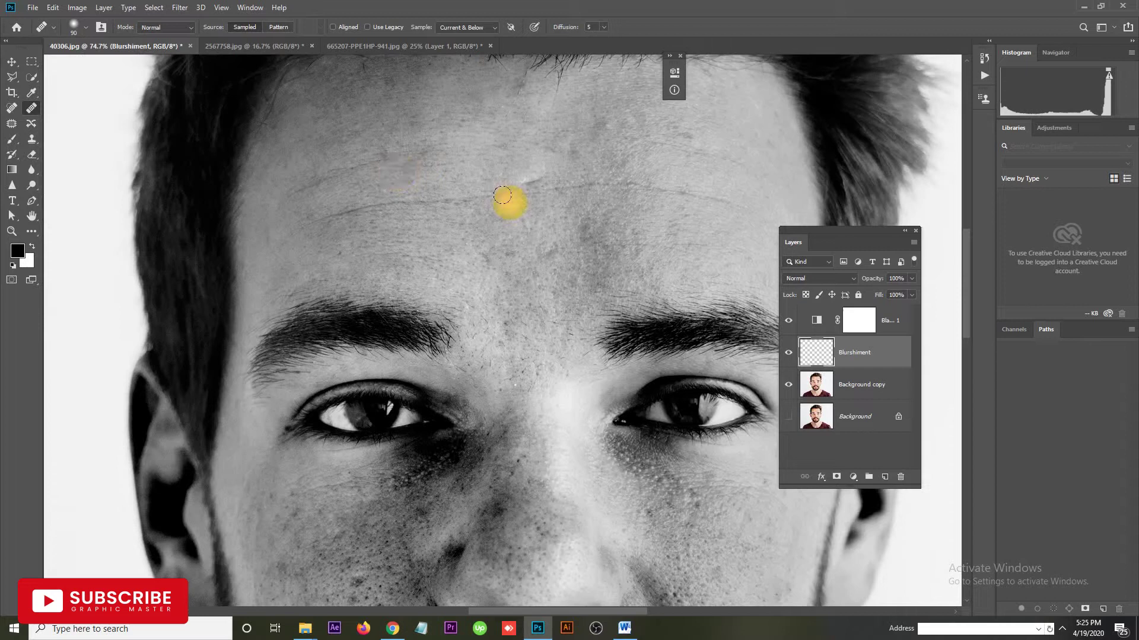
{"action": "left_click", "coordinate": [447, 196]}
{"action": "left_click", "coordinate": [371, 178]}
{"action": "left_click", "coordinate": [442, 233]}
{"action": "left_click", "coordinate": [368, 237]}
Heal forehead spots with brush hardness about 73%, then about 62% for a left-side spot.
{"action": "left_click", "coordinate": [74, 26]}
{"action": "left_click_drag", "start_coordinate": [27, 88], "coordinate": [103, 89]}
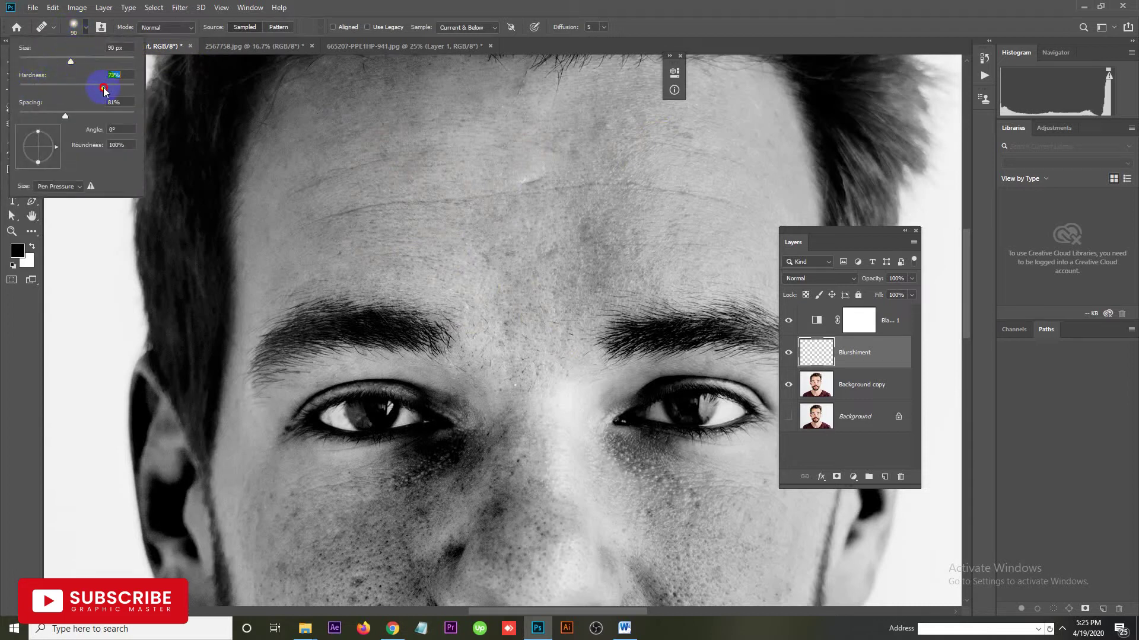
{"action": "left_click", "coordinate": [558, 167]}
{"action": "left_click", "coordinate": [608, 187]}
{"action": "left_click_drag", "start_coordinate": [573, 235], "coordinate": [541, 223]}
{"action": "left_click", "coordinate": [85, 26]}
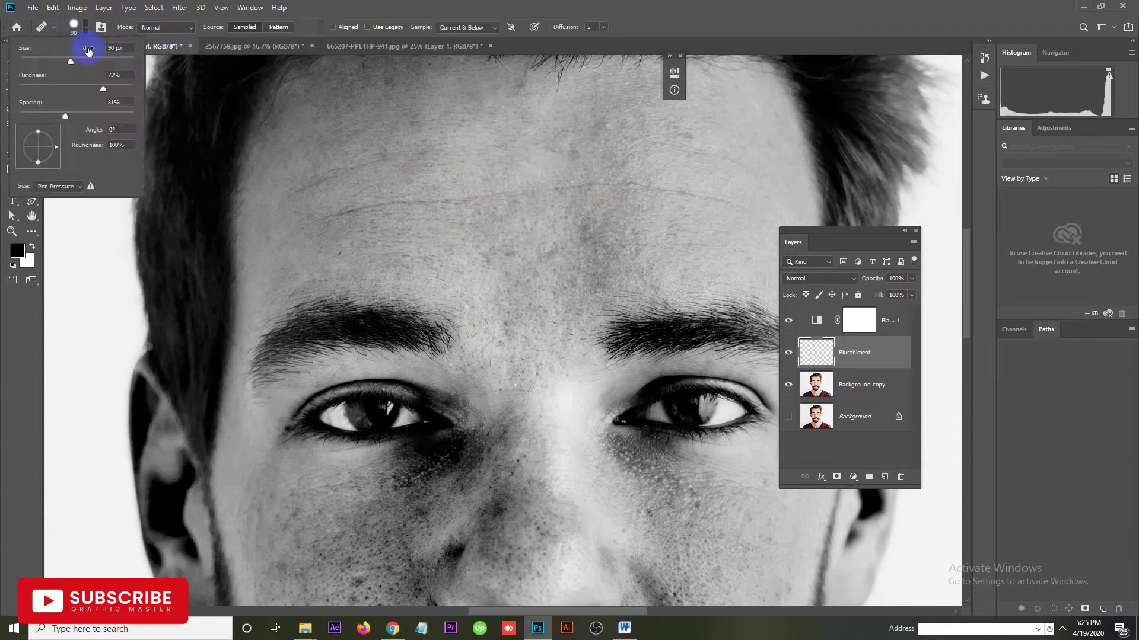
{"action": "left_click_drag", "start_coordinate": [84, 84], "coordinate": [90, 87]}
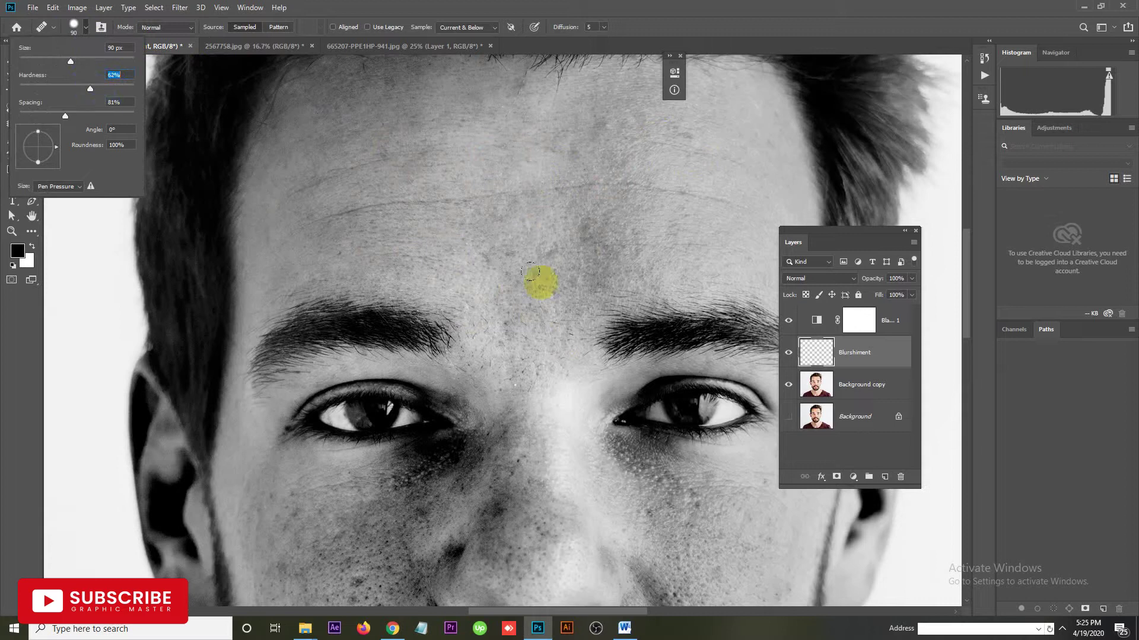
{"action": "left_click", "coordinate": [361, 244]}
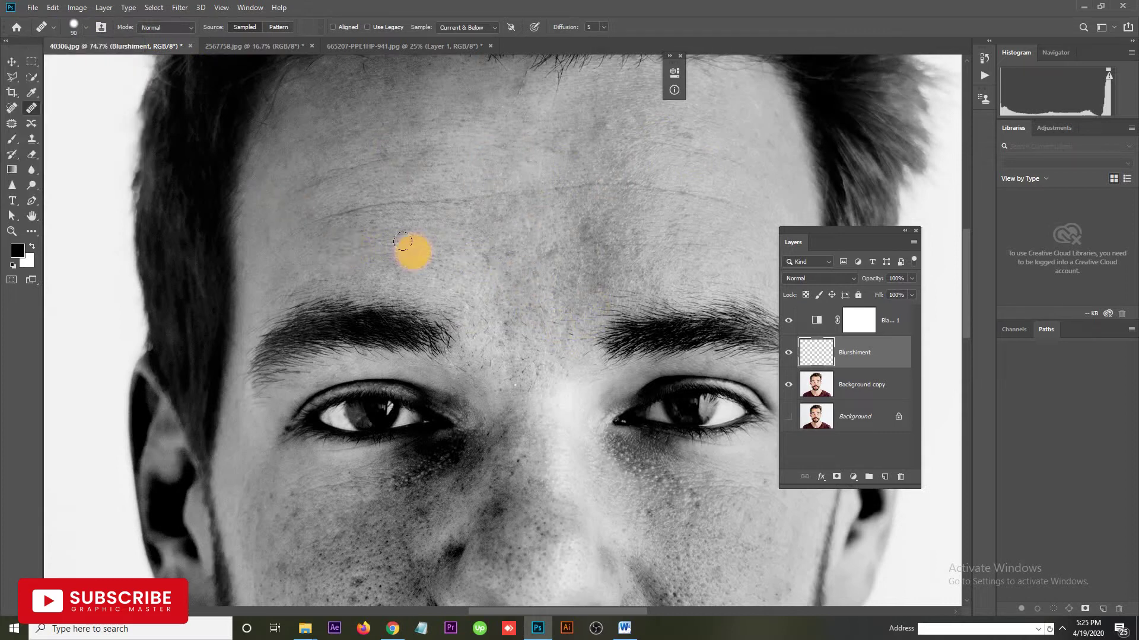
Heal marks and small spots across the upper and central forehead.
{"action": "left_click", "coordinate": [74, 27]}
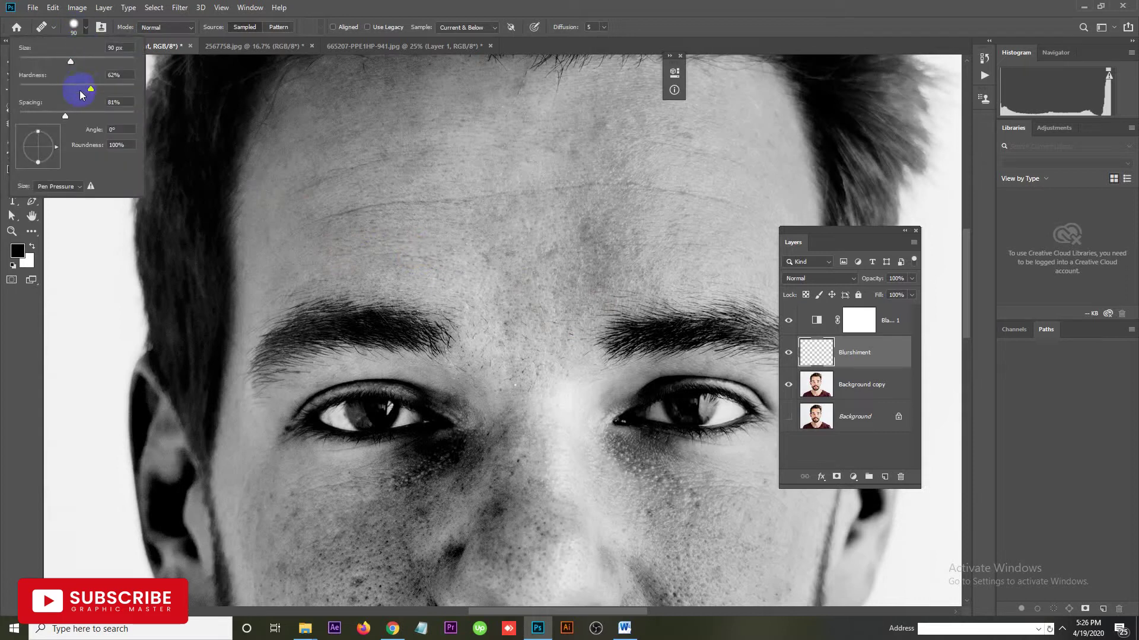
{"action": "left_click", "coordinate": [363, 254]}
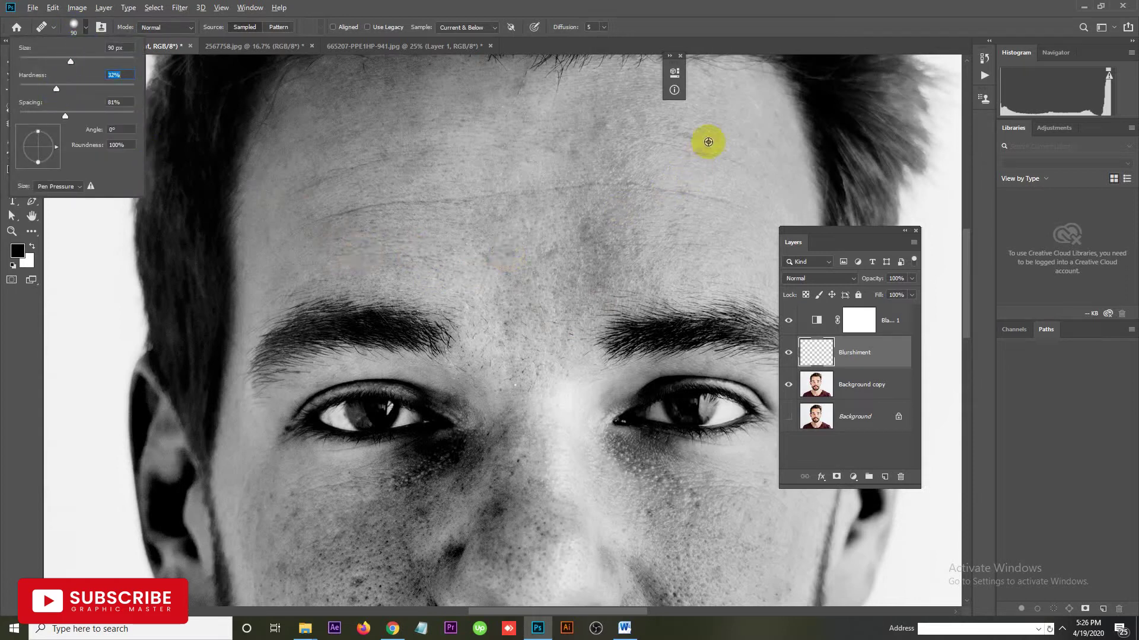
{"action": "left_click_drag", "start_coordinate": [686, 130], "coordinate": [706, 142]}
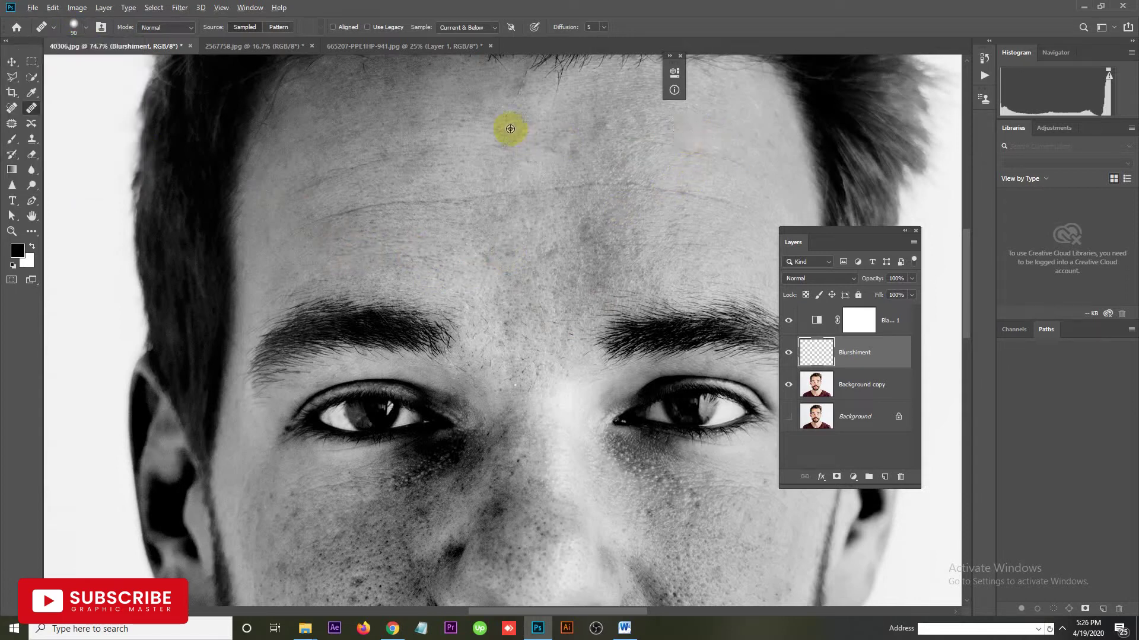
{"action": "left_click_drag", "start_coordinate": [468, 126], "coordinate": [512, 154]}
{"action": "left_click", "coordinate": [524, 157]}
{"action": "left_click", "coordinate": [564, 165]}
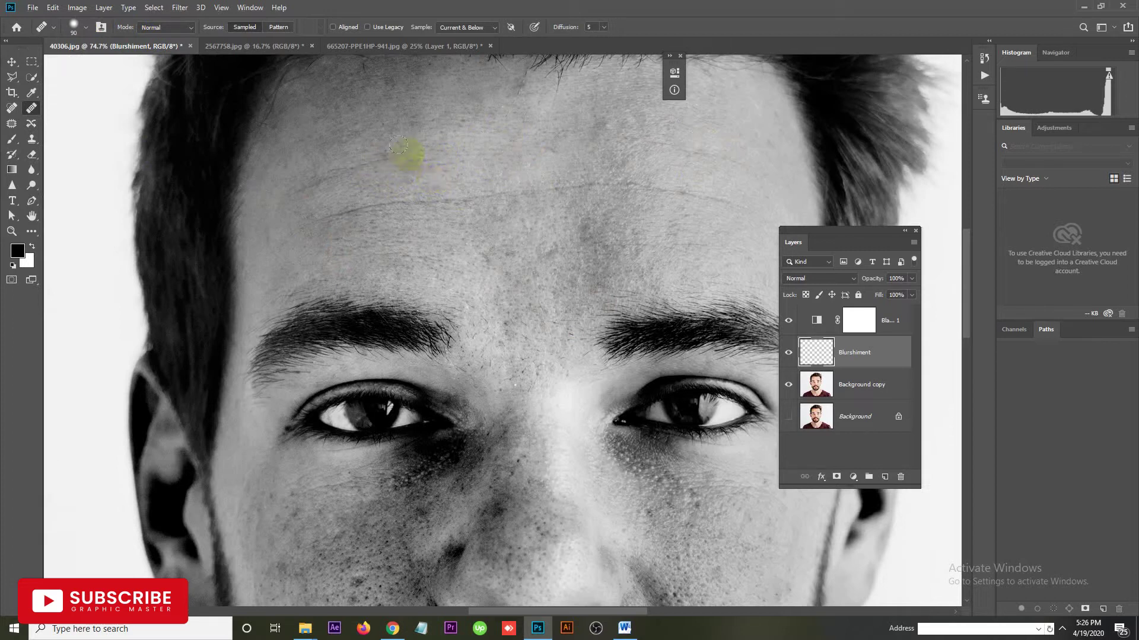
{"action": "left_click_drag", "start_coordinate": [396, 148], "coordinate": [361, 163]}
{"action": "mouse_move", "coordinate": [400, 185]}
{"action": "left_mouse_down"}
{"action": "mouse_move", "coordinate": [349, 211]}
{"action": "mouse_move", "coordinate": [389, 175]}
{"action": "left_mouse_up"}
{"action": "left_click_drag", "start_coordinate": [363, 181], "coordinate": [357, 171]}
{"action": "left_click_drag", "start_coordinate": [480, 259], "coordinate": [503, 287]}
Sample clean skin and smooth the long wrinkle line across the forehead.
{"action": "left_click", "coordinate": [515, 302]}
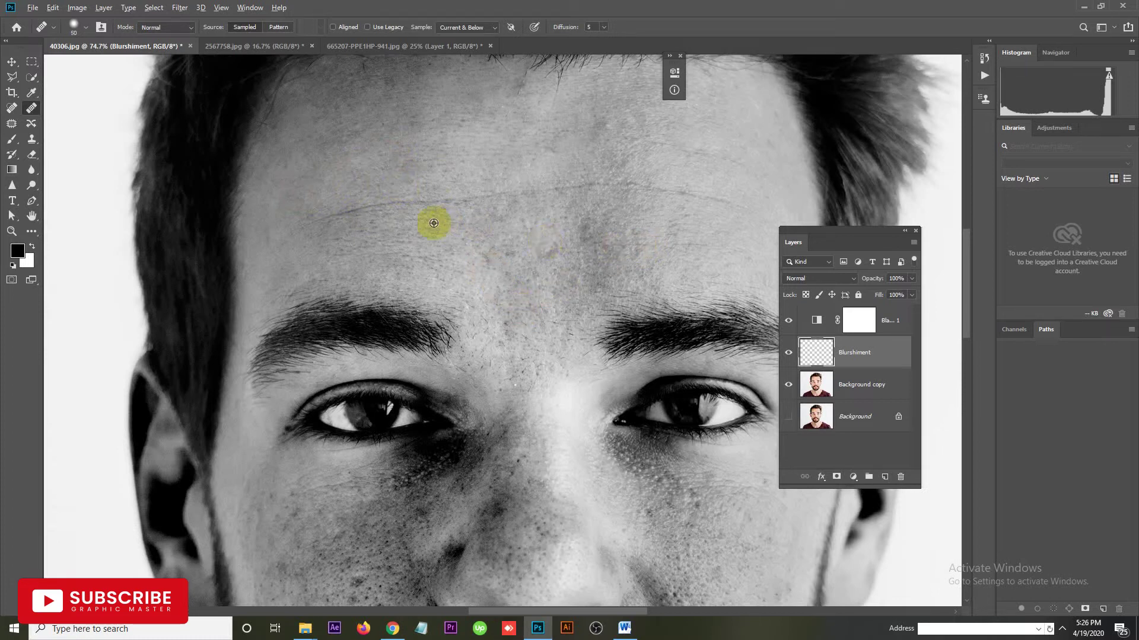
{"action": "left_click_drag", "start_coordinate": [301, 238], "coordinate": [402, 204]}
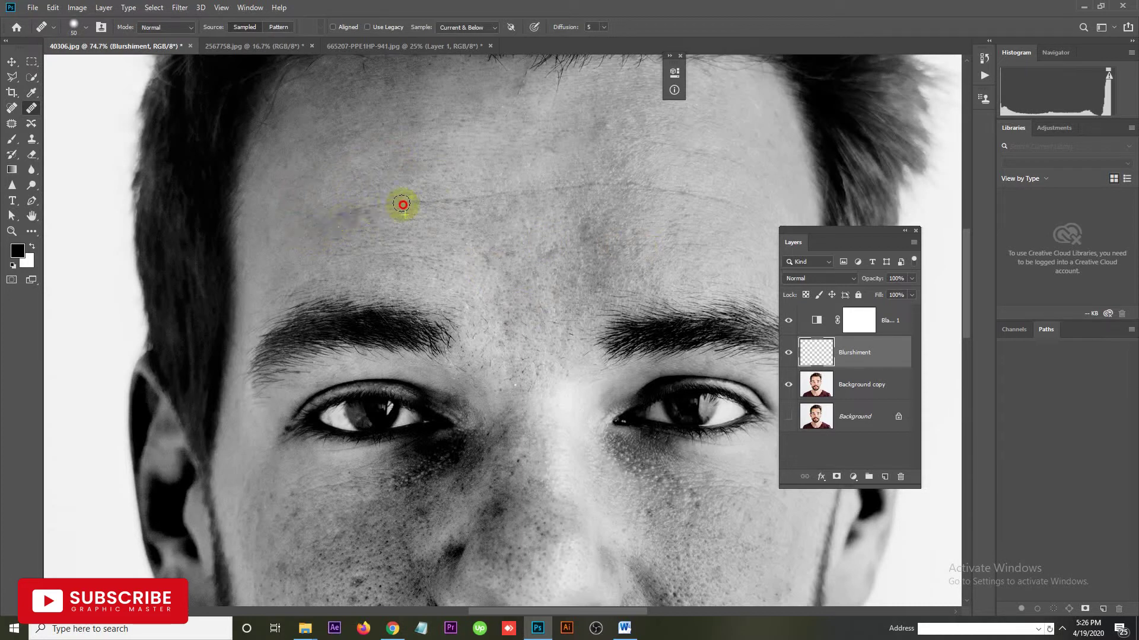
{"action": "left_click_drag", "start_coordinate": [335, 230], "coordinate": [574, 185]}
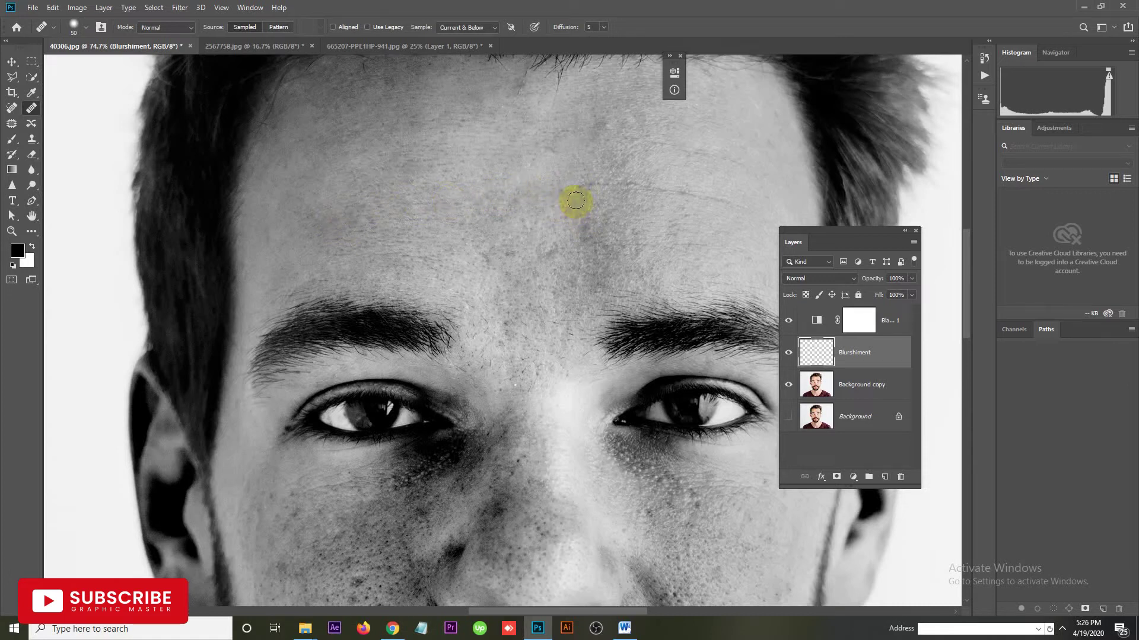
{"action": "left_click_drag", "start_coordinate": [574, 186], "coordinate": [745, 208]}
{"action": "left_click_drag", "start_coordinate": [619, 222], "coordinate": [639, 217]}
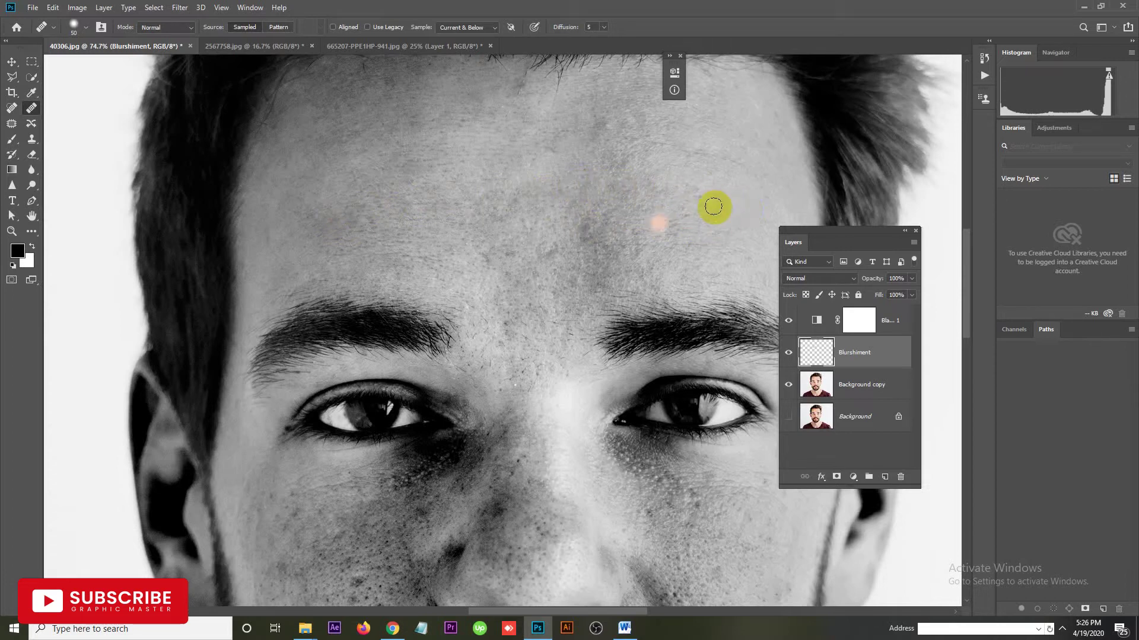
{"action": "left_click_drag", "start_coordinate": [642, 142], "coordinate": [737, 158]}
Heal small blemishes and skin streaks on the lower forehead.
{"action": "left_click", "coordinate": [650, 261]}
{"action": "mouse_move", "coordinate": [563, 221]}
{"action": "left_mouse_down"}
{"action": "mouse_move", "coordinate": [597, 224]}
{"action": "mouse_move", "coordinate": [581, 190]}
{"action": "left_mouse_up"}
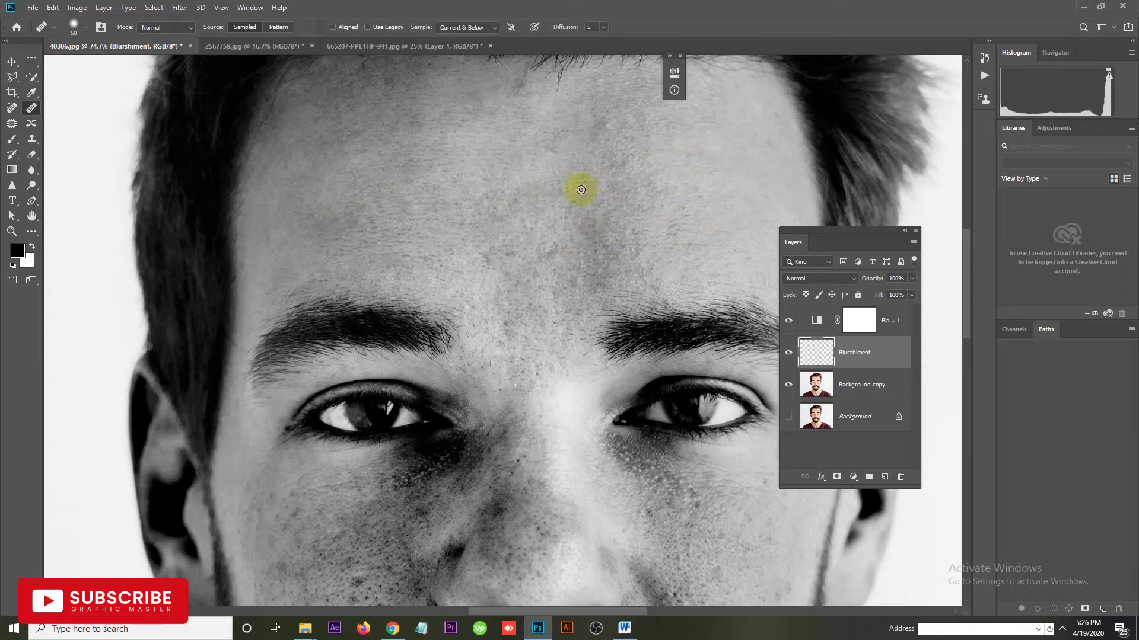
{"action": "left_click", "coordinate": [590, 215]}
{"action": "left_click", "coordinate": [539, 221]}
{"action": "left_click_drag", "start_coordinate": [593, 205], "coordinate": [582, 257]}
{"action": "mouse_move", "coordinate": [587, 216]}
{"action": "left_mouse_down"}
{"action": "mouse_move", "coordinate": [599, 191]}
{"action": "mouse_move", "coordinate": [602, 224]}
{"action": "left_mouse_up"}
{"action": "left_click", "coordinate": [563, 236]}
{"action": "left_click_drag", "start_coordinate": [554, 234], "coordinate": [579, 249]}
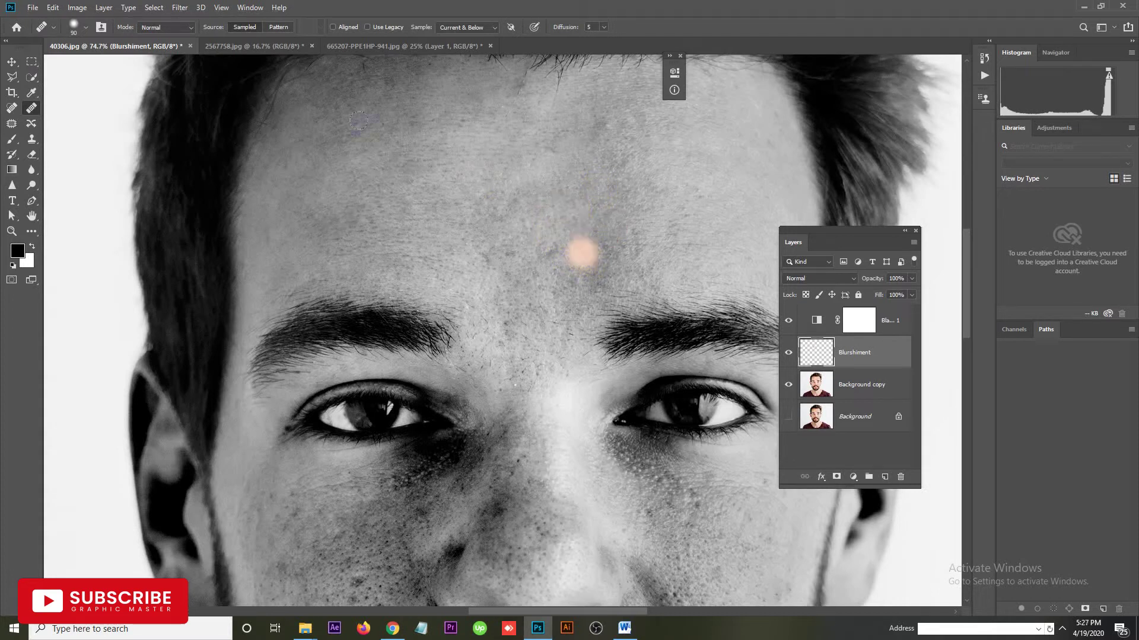
Make the healing brush much softer and dab away small forehead spots.
{"action": "left_click", "coordinate": [74, 30]}
{"action": "left_click_drag", "start_coordinate": [57, 88], "coordinate": [26, 88]}
{"action": "left_click", "coordinate": [589, 223]}
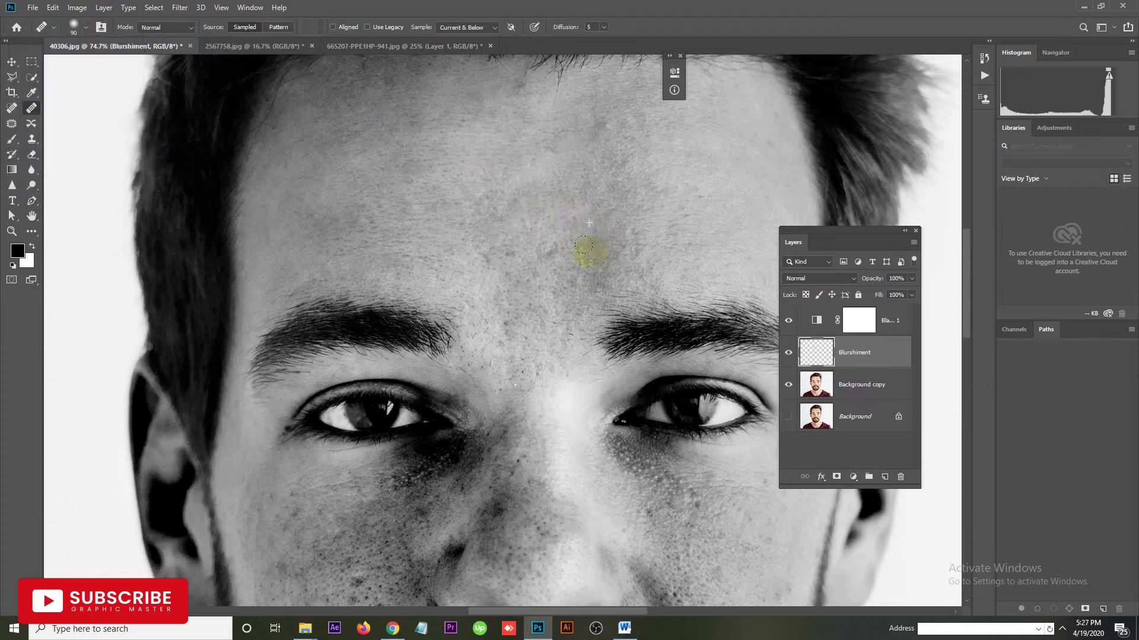
{"action": "left_click", "coordinate": [555, 249]}
{"action": "left_click", "coordinate": [538, 244]}
{"action": "left_click", "coordinate": [511, 255]}
{"action": "left_click", "coordinate": [556, 238]}
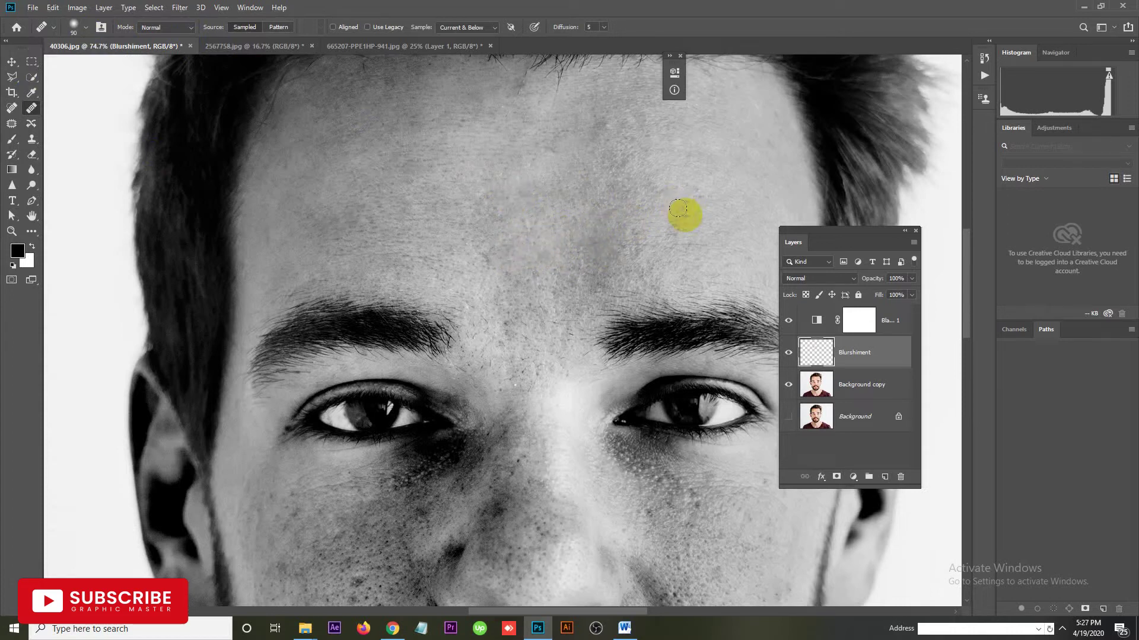
{"action": "left_click", "coordinate": [691, 172]}
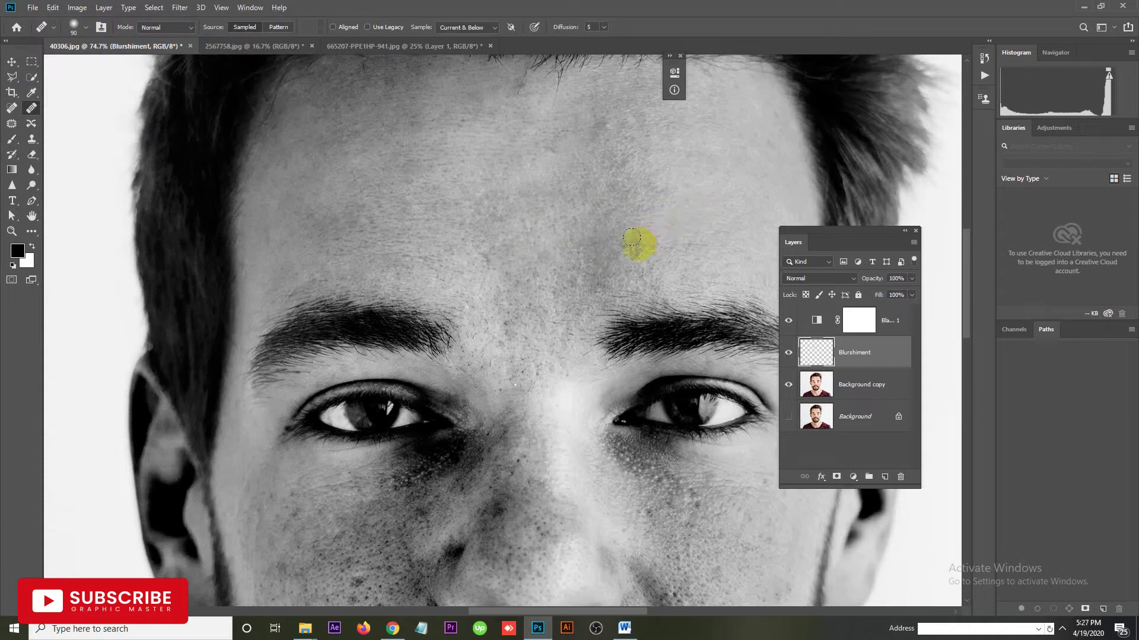
Resample clean skin and heal patches on the central forehead.
{"action": "left_click", "coordinate": [660, 227], "text": "alt"}
{"action": "mouse_move", "coordinate": [660, 229]}
{"action": "left_mouse_down"}
{"action": "mouse_move", "coordinate": [601, 244]}
{"action": "mouse_move", "coordinate": [651, 249]}
{"action": "mouse_move", "coordinate": [593, 243]}
{"action": "mouse_move", "coordinate": [562, 261]}
{"action": "mouse_move", "coordinate": [574, 244]}
{"action": "left_mouse_up"}
{"action": "left_click", "coordinate": [573, 246], "text": "alt"}
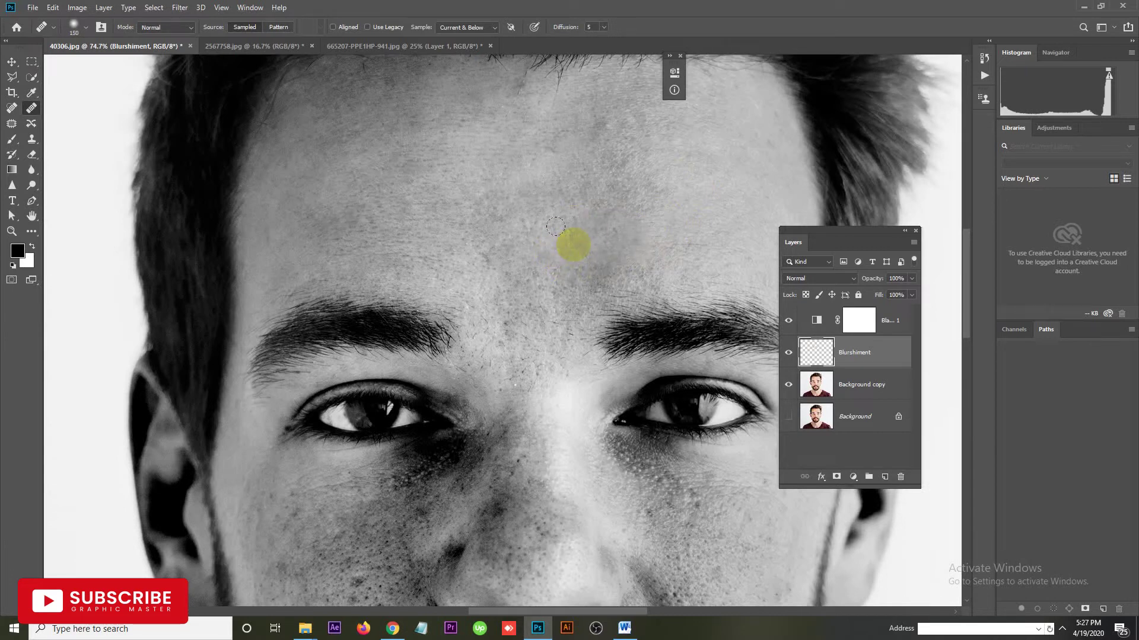
{"action": "mouse_move", "coordinate": [646, 245]}
{"action": "left_mouse_down"}
{"action": "mouse_move", "coordinate": [612, 214]}
{"action": "mouse_move", "coordinate": [653, 247]}
{"action": "mouse_move", "coordinate": [652, 299]}
{"action": "left_mouse_up"}
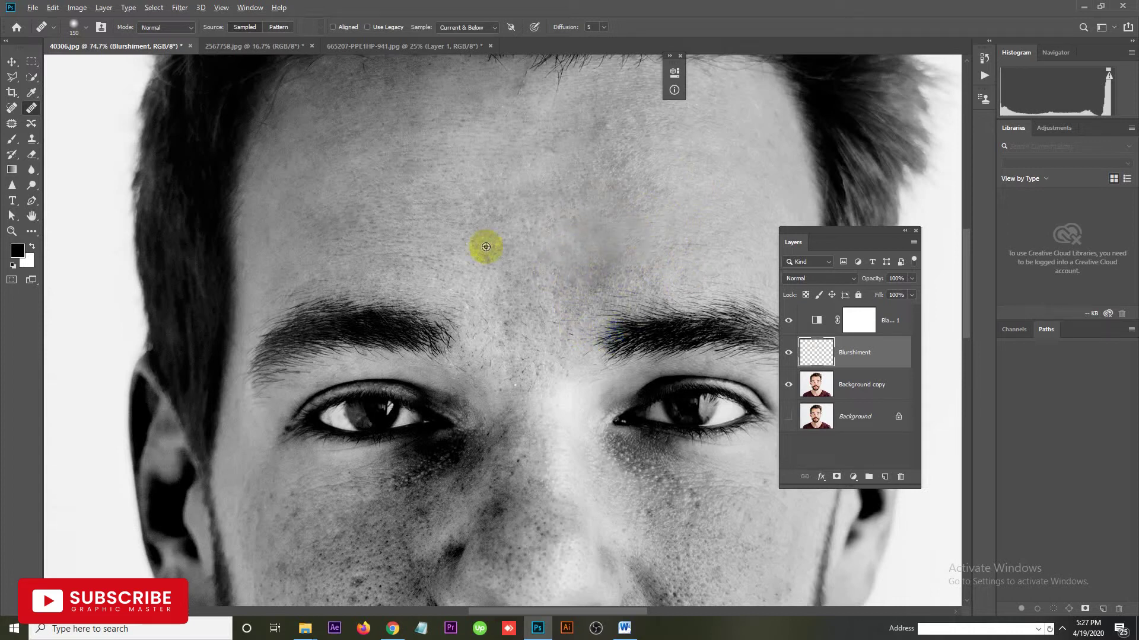
Make the healing brush harder and heal three more forehead spots.
{"action": "left_click", "coordinate": [85, 27]}
{"action": "left_click", "coordinate": [78, 89]}
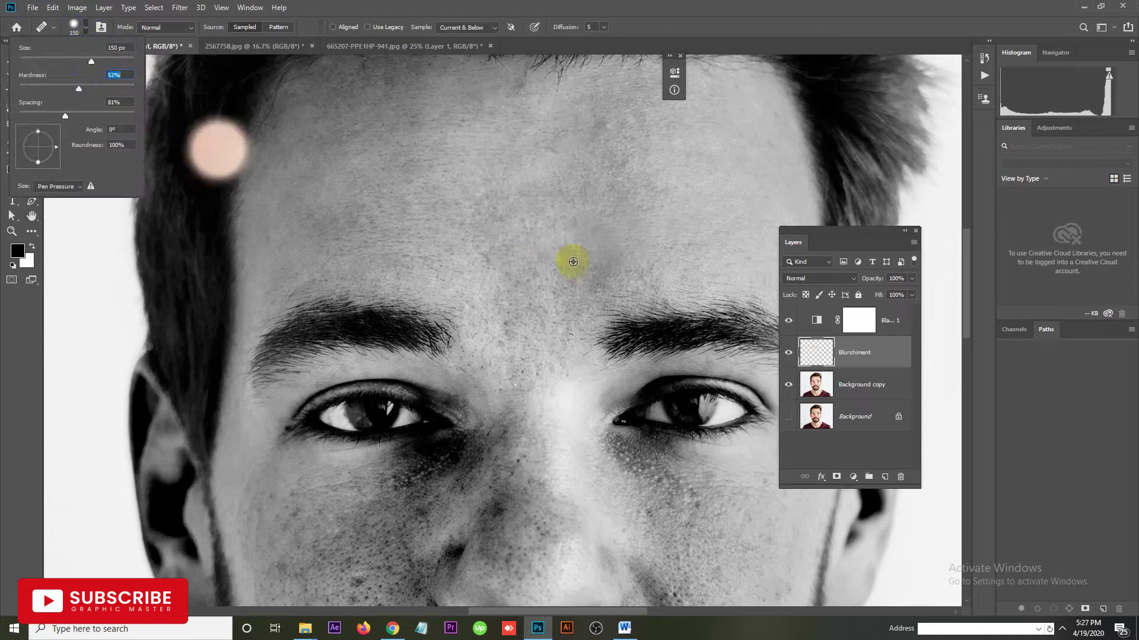
{"action": "key", "text": "Return"}
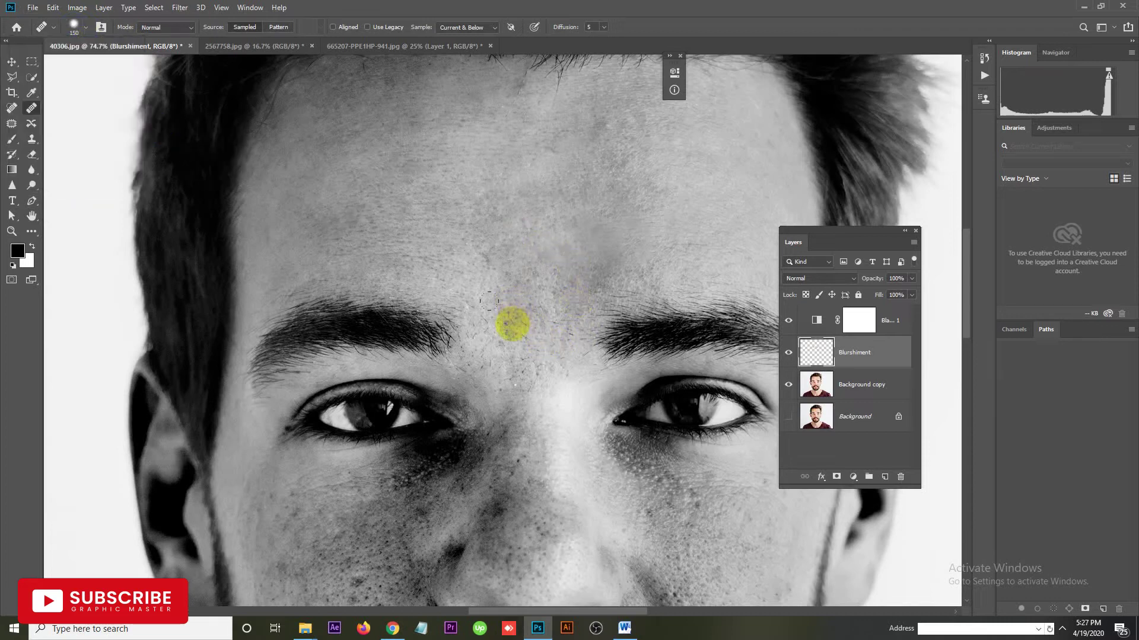
{"action": "left_click", "coordinate": [509, 323]}
{"action": "left_click", "coordinate": [549, 279]}
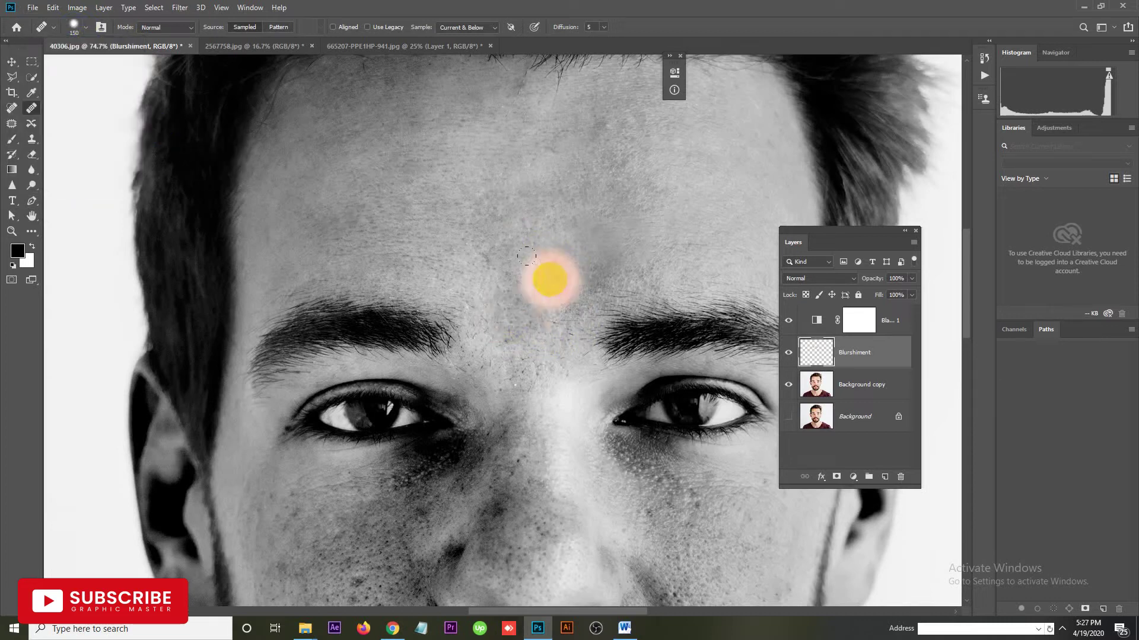
{"action": "left_click", "coordinate": [557, 287]}
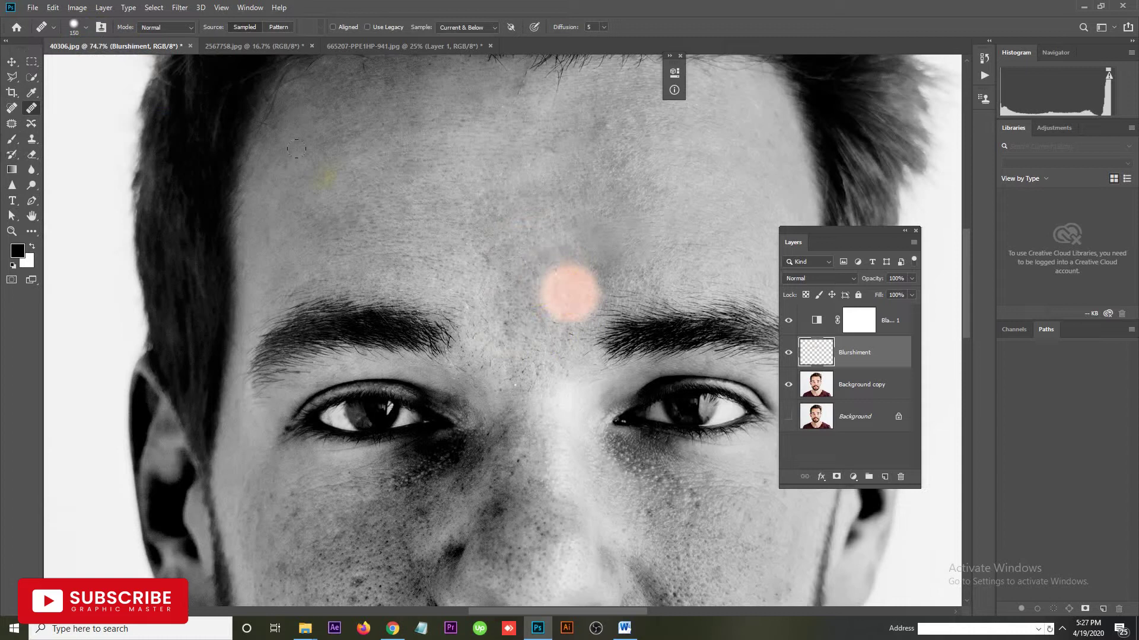
Adjust the healing brush hardness and heal a spot above the right eyebrow.
{"action": "left_click", "coordinate": [75, 28]}
{"action": "left_click", "coordinate": [55, 89]}
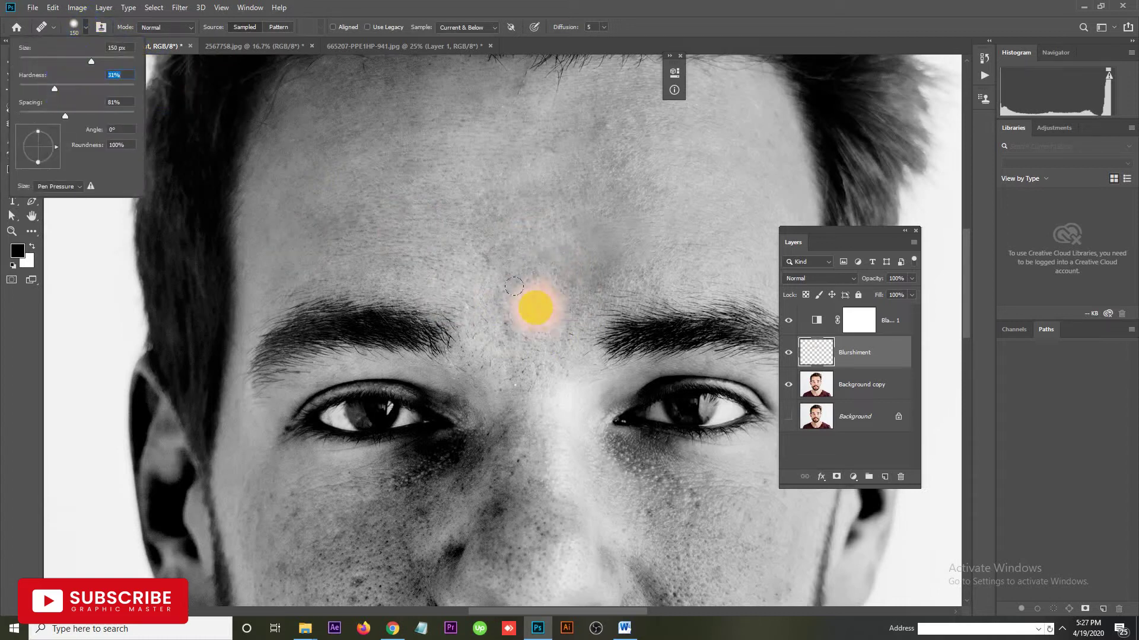
{"action": "key", "text": "Return"}
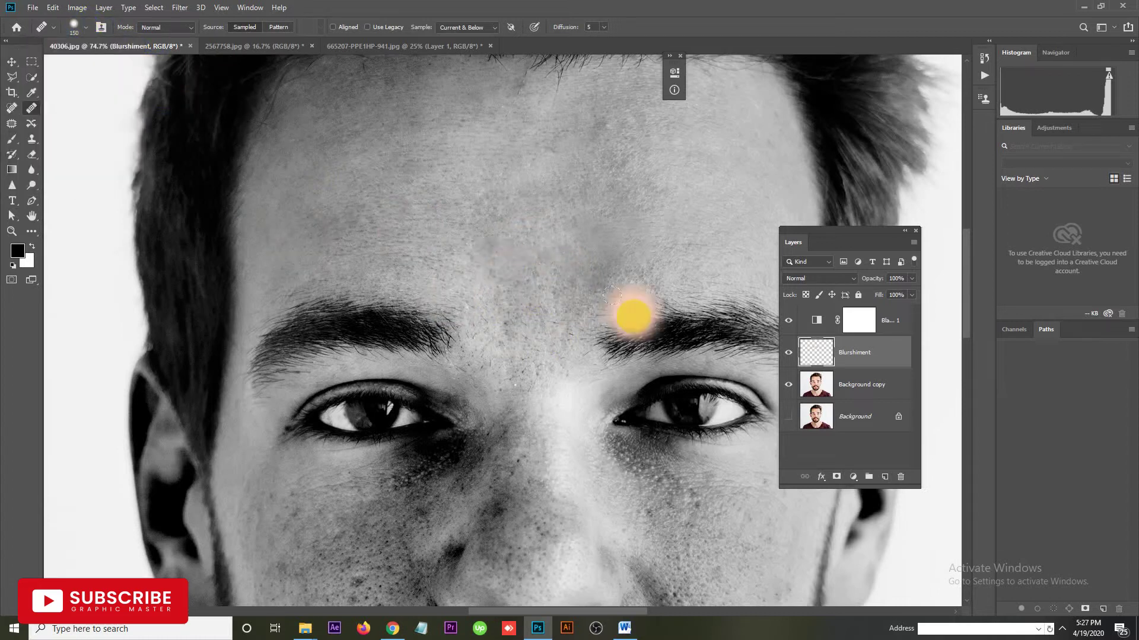
{"action": "left_click", "coordinate": [675, 250]}
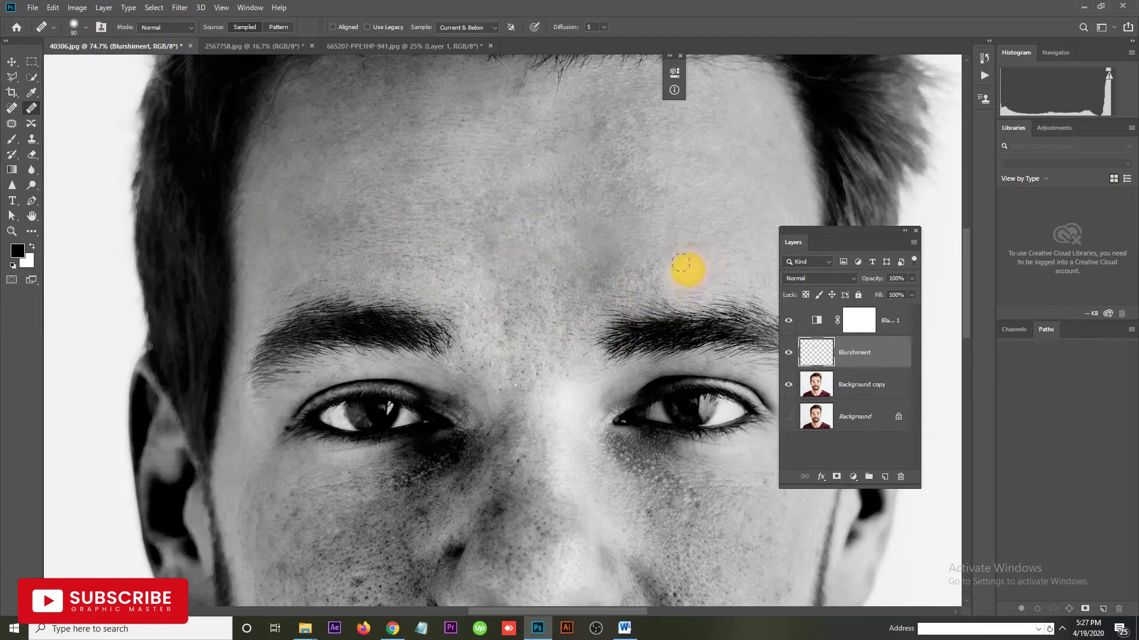
Shrink the brush and heal spots on the upper forehead and above the eyebrow.
{"action": "key", "text": "bracketleft"}
{"action": "key", "text": "bracketleft"}
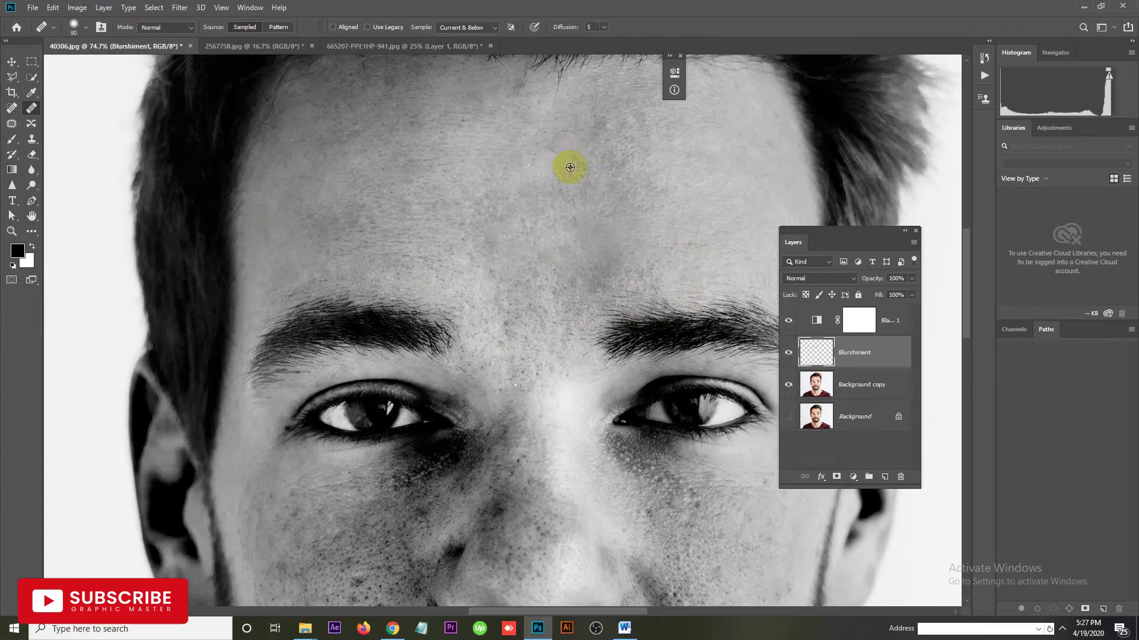
{"action": "left_click", "coordinate": [536, 148]}
{"action": "left_click", "coordinate": [704, 234]}
{"action": "left_click", "coordinate": [584, 343]}
{"action": "left_click_drag", "start_coordinate": [592, 265], "coordinate": [563, 249]}
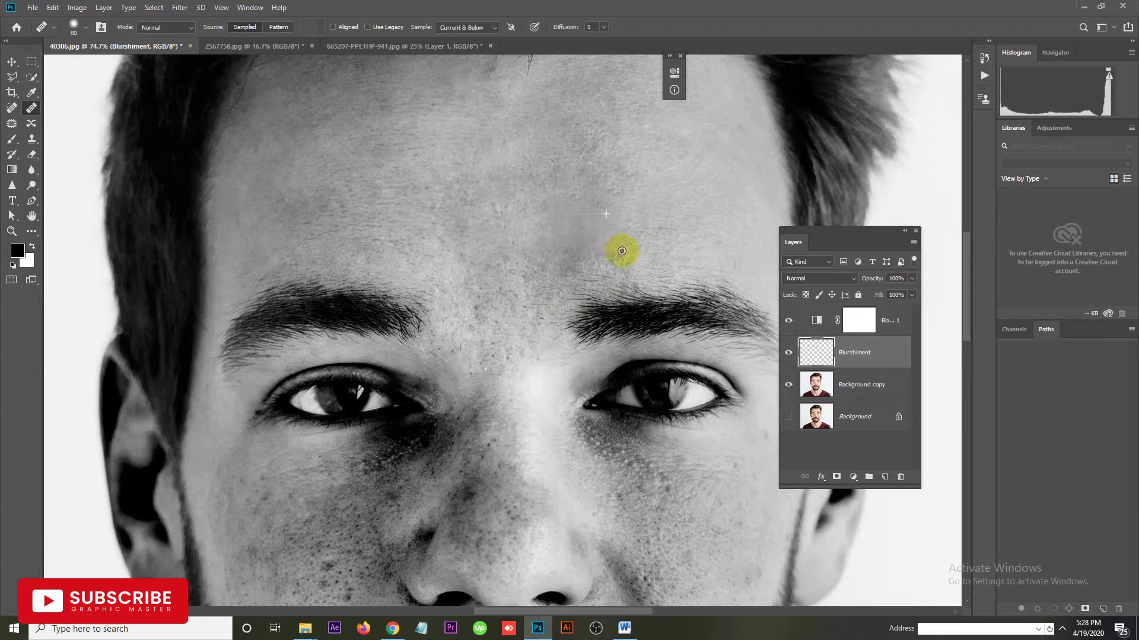
Enlarge the brush slightly, sample clean skin, and heal forehead patches.
{"action": "key", "text": "bracketright"}
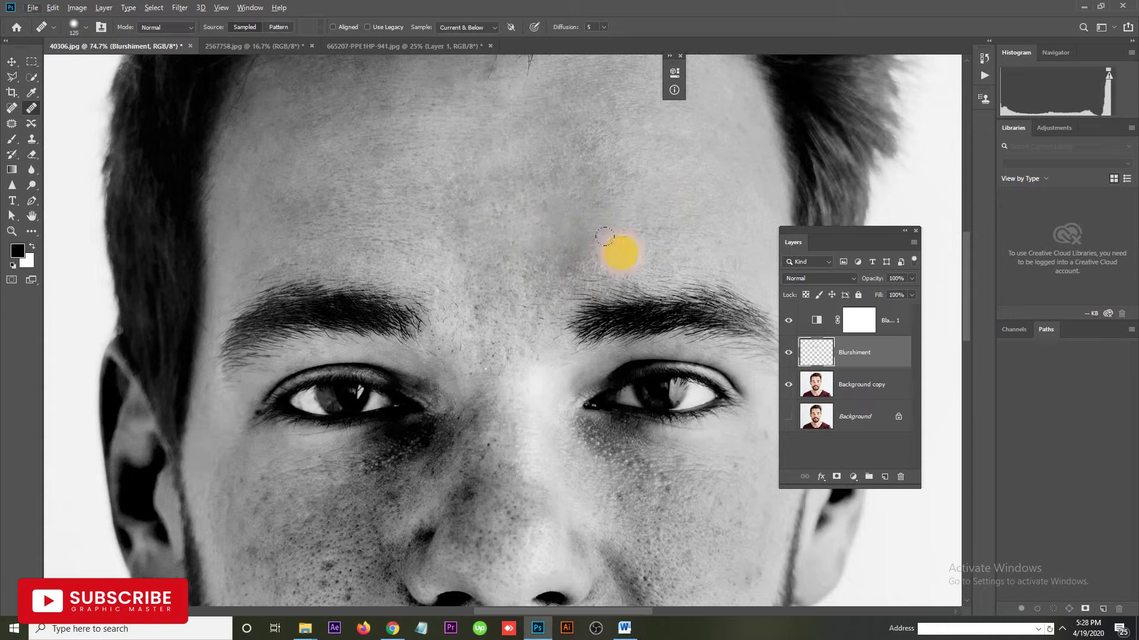
{"action": "left_click", "coordinate": [611, 245], "text": "alt"}
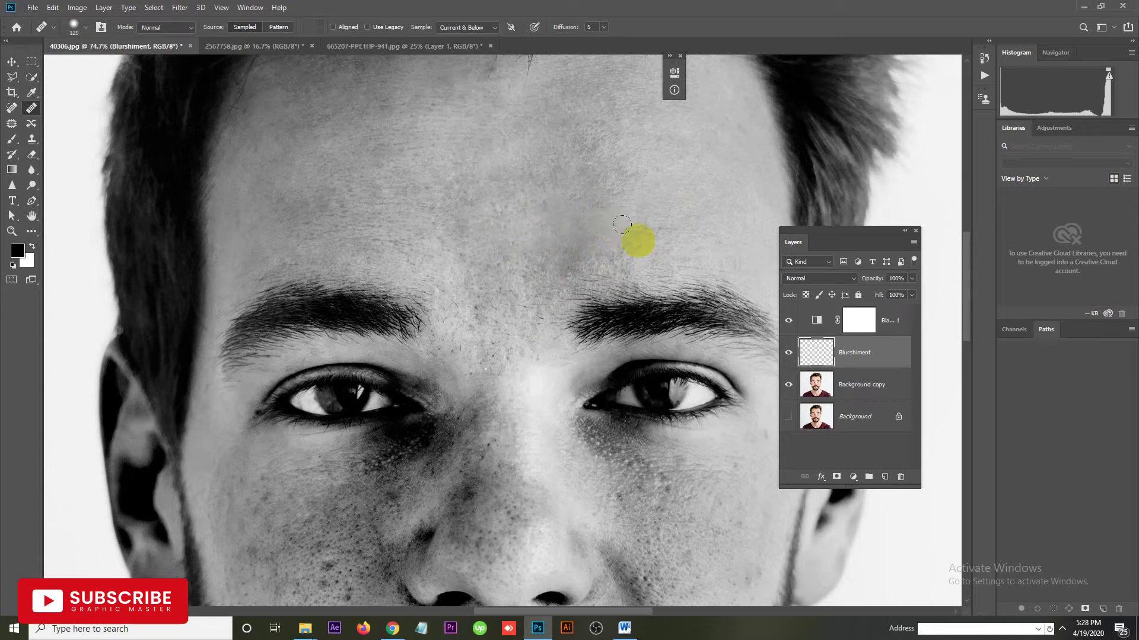
{"action": "left_click", "coordinate": [597, 210], "text": "alt"}
{"action": "left_click", "coordinate": [575, 255]}
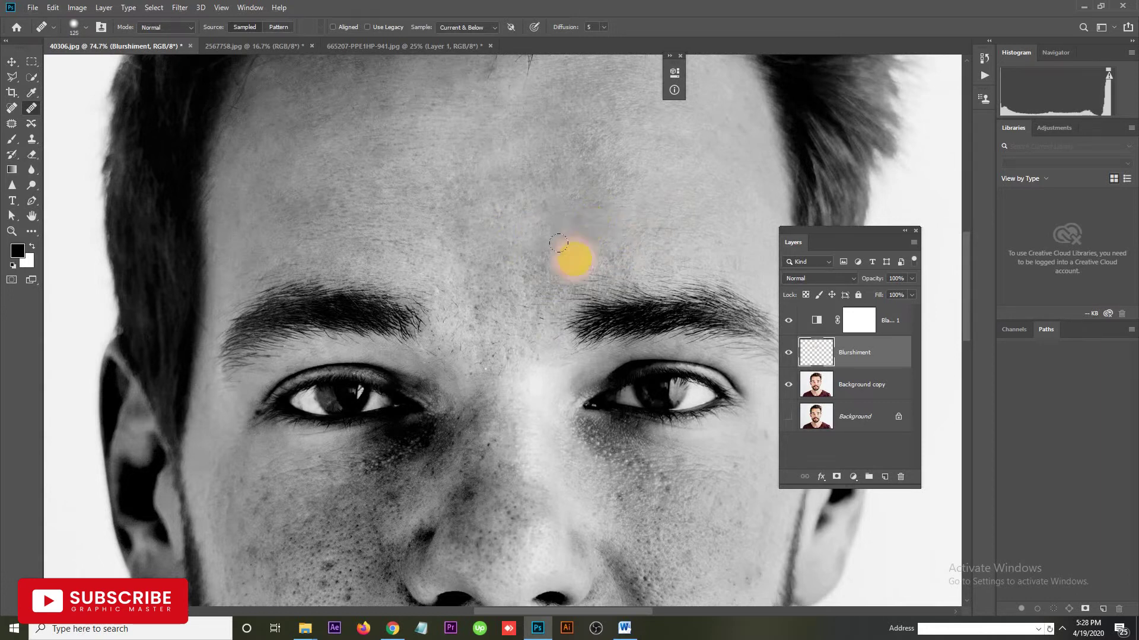
{"action": "left_click", "coordinate": [609, 217]}
{"action": "left_click", "coordinate": [541, 239], "text": "alt"}
{"action": "left_click_drag", "start_coordinate": [546, 300], "coordinate": [518, 277]}
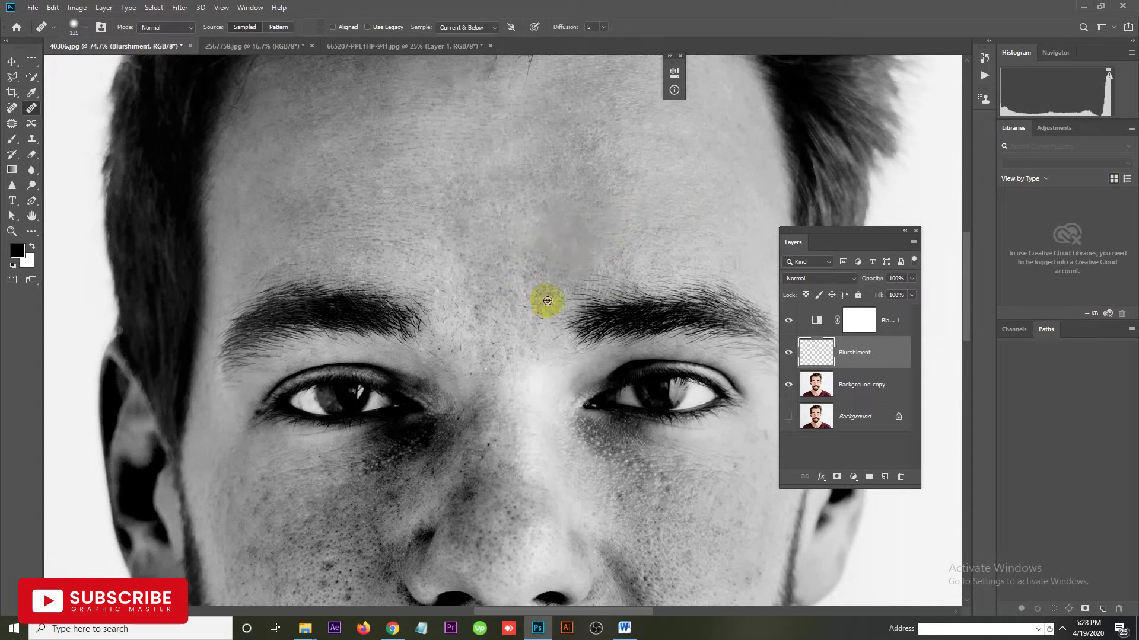
Heal the patch between the brows and the spot just above them.
{"action": "left_click", "coordinate": [535, 241], "text": "alt"}
{"action": "left_click", "coordinate": [551, 247]}
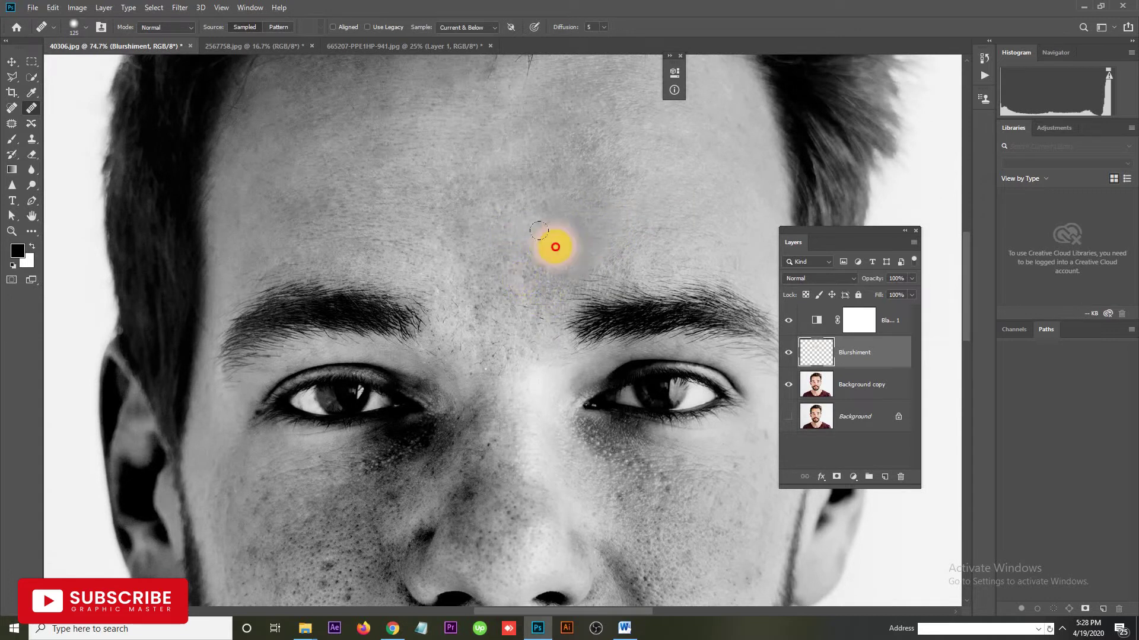
{"action": "left_click", "coordinate": [536, 239]}
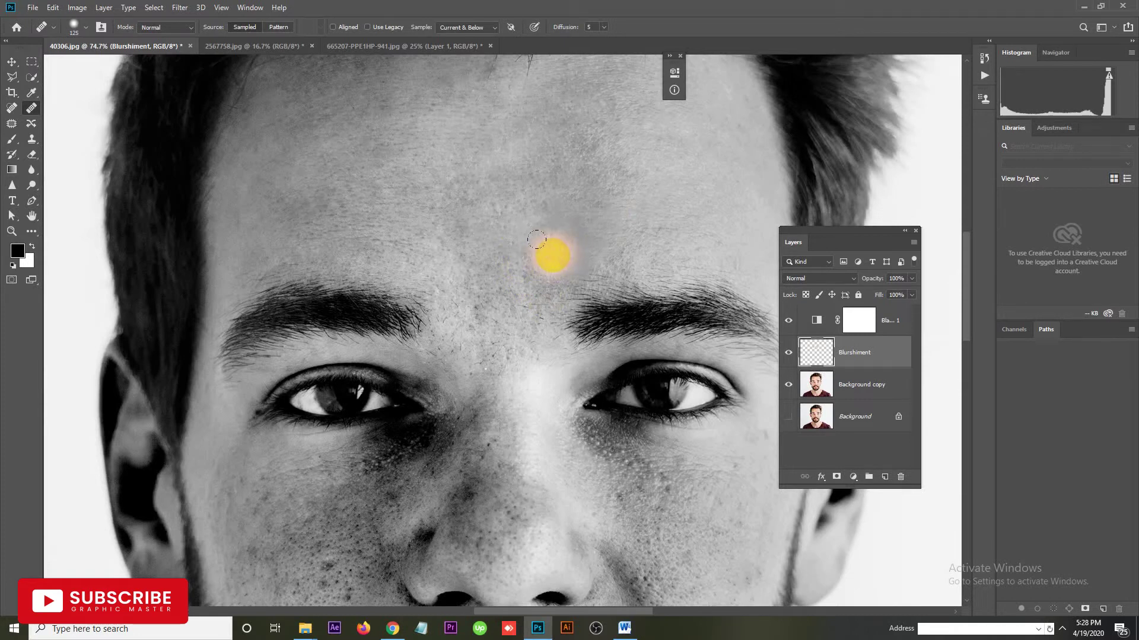
{"action": "left_click", "coordinate": [567, 272]}
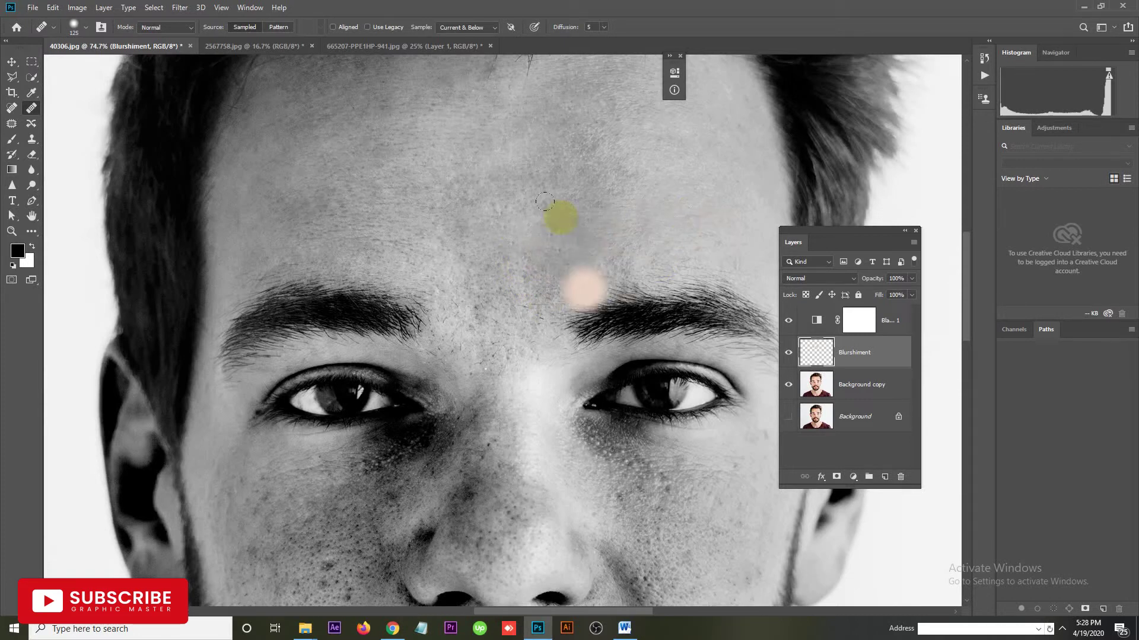
{"action": "scroll", "coordinate": [571, 330], "scroll_direction": "up", "scroll_amount": 3}
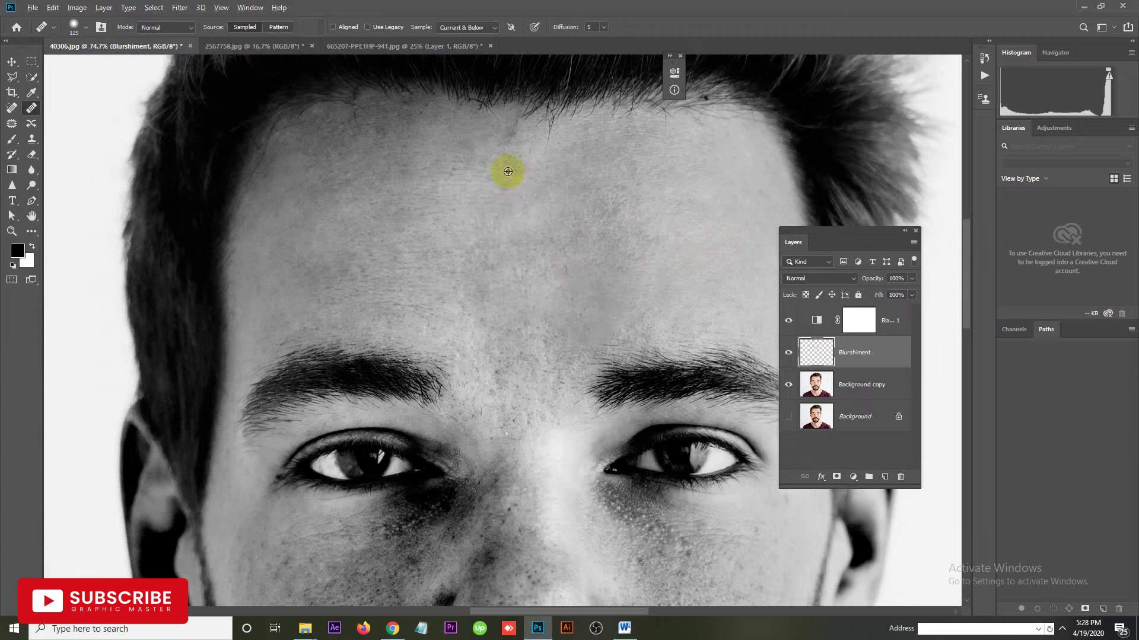
Dab two last forehead spots, shrink the brush from 125 to 70, and zoom onto the cheek below the right eye.
{"action": "left_click", "coordinate": [508, 150]}
{"action": "left_click", "coordinate": [542, 243]}
{"action": "scroll", "coordinate": [536, 237], "scroll_direction": "down", "scroll_amount": 3}
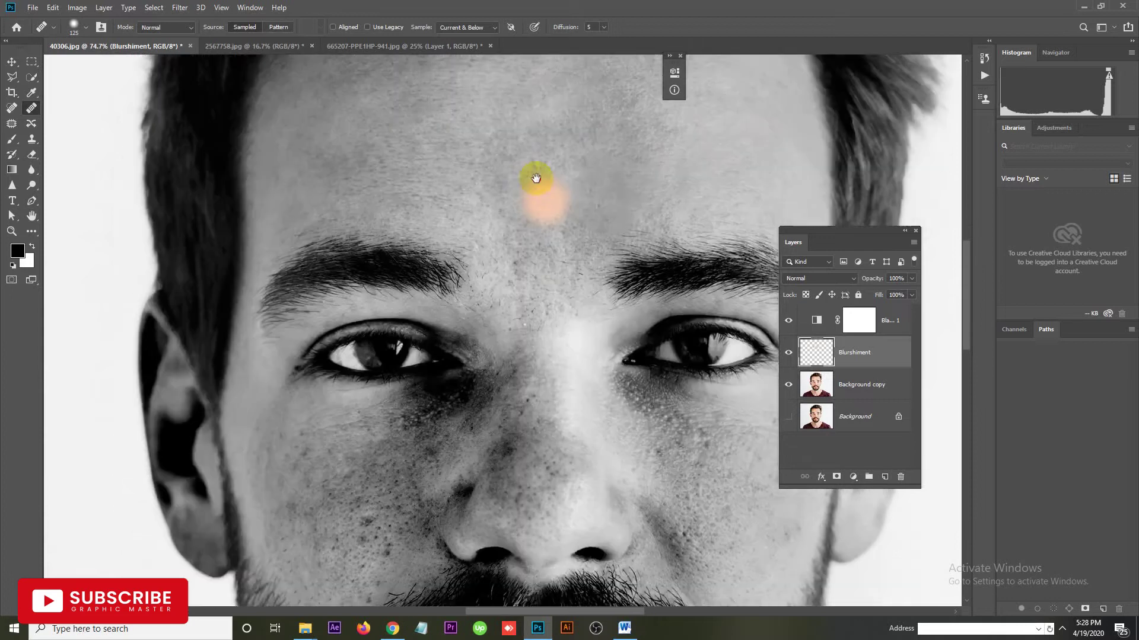
{"action": "left_click_drag", "start_coordinate": [569, 281], "coordinate": [496, 313]}
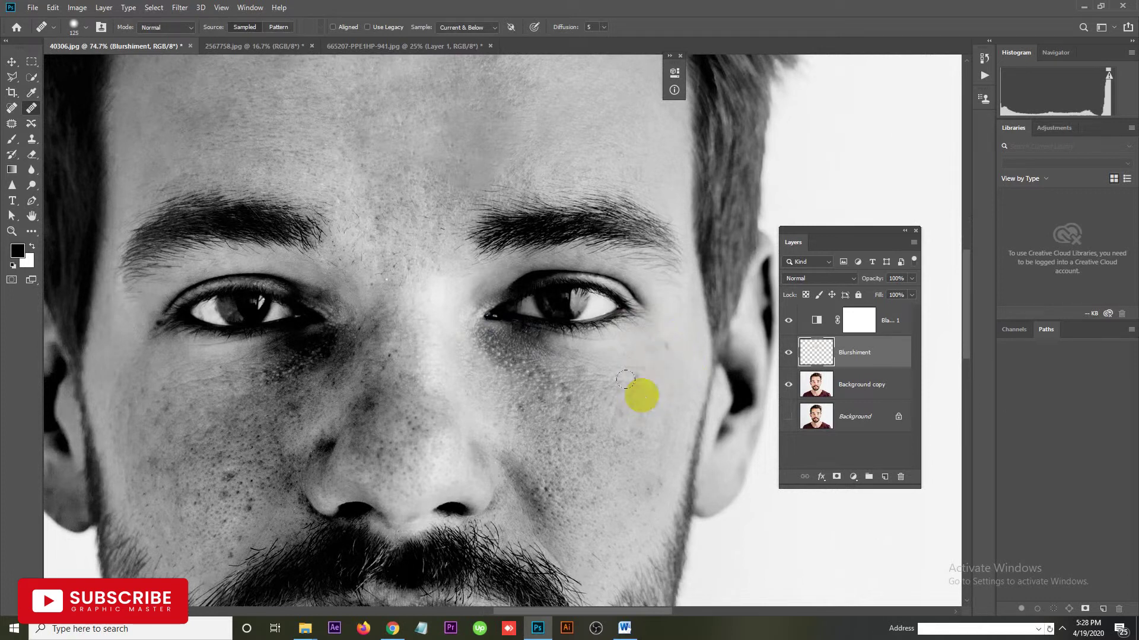
{"action": "key", "text": "bracketleft"}
{"action": "key", "text": "bracketleft"}
{"action": "key", "text": "bracketleft"}
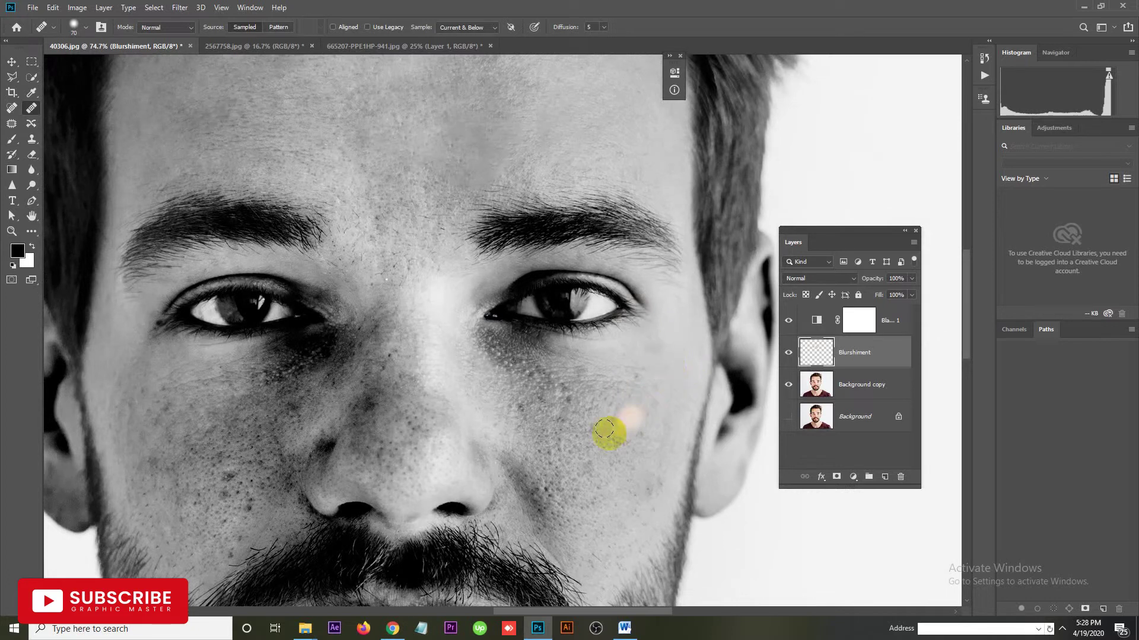
{"action": "scroll", "coordinate": [533, 396], "scroll_direction": "up", "scroll_amount": 1}
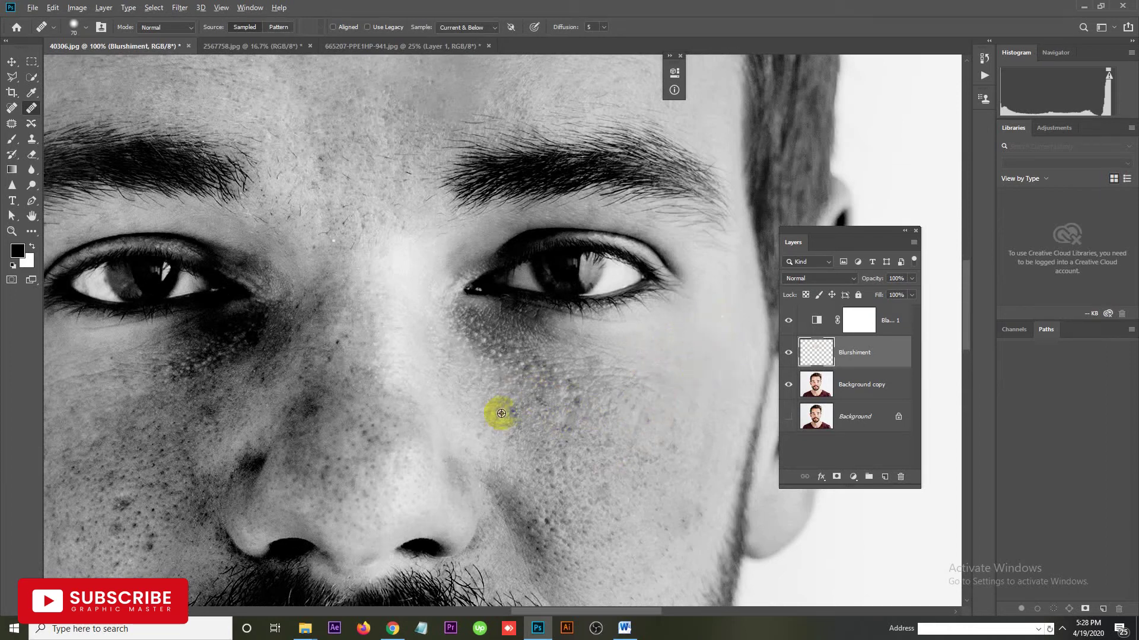
Resize the Healing Brush, zoom in on the under-eye cheek and heal across it.
{"action": "key", "text": "bracketleft"}
{"action": "key", "text": "bracketleft"}
{"action": "key", "text": "bracketleft"}
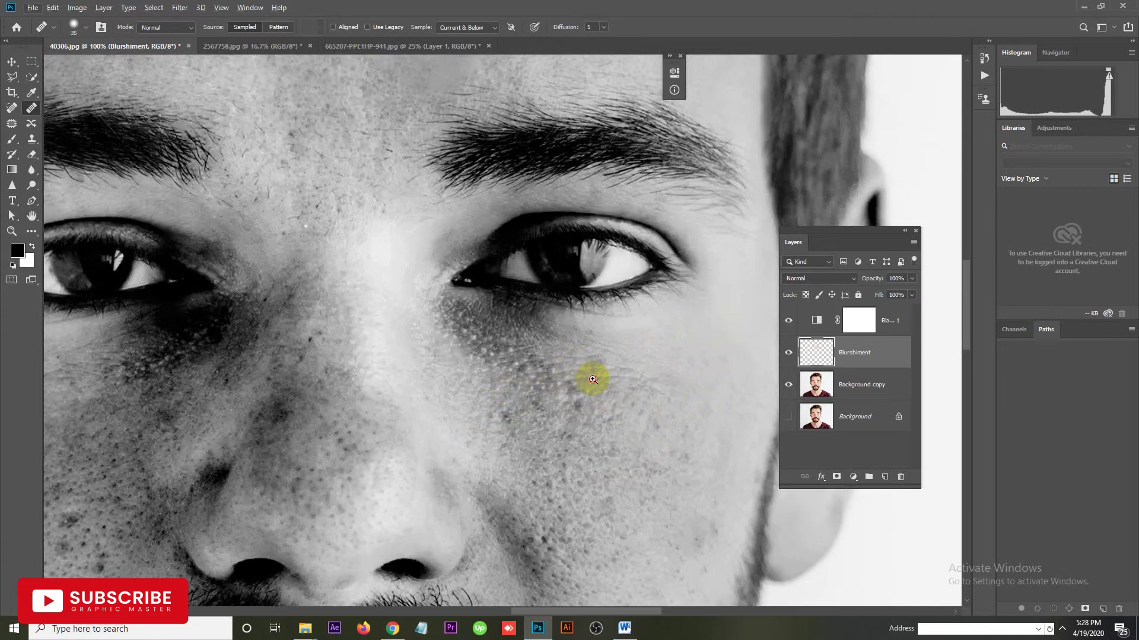
{"action": "left_click", "coordinate": [603, 391]}
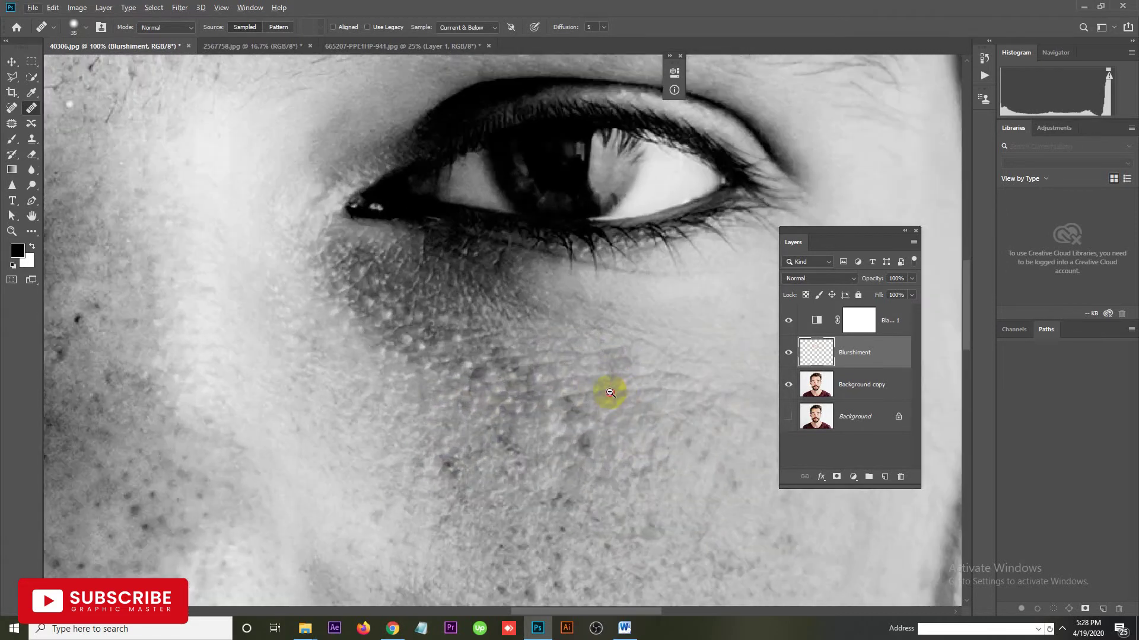
{"action": "mouse_move", "coordinate": [603, 391]}
{"action": "left_mouse_down"}
{"action": "mouse_move", "coordinate": [592, 386]}
{"action": "mouse_move", "coordinate": [669, 378]}
{"action": "left_mouse_up"}
{"action": "key", "text": "bracketright"}
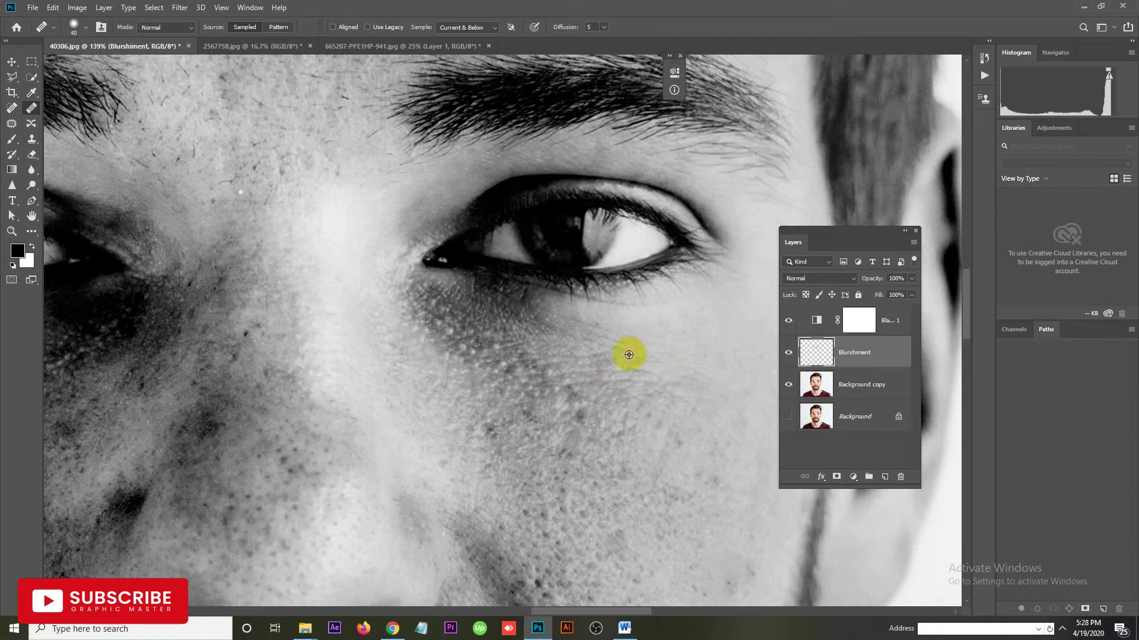
{"action": "mouse_move", "coordinate": [605, 357]}
{"action": "left_mouse_down"}
{"action": "mouse_move", "coordinate": [571, 366]}
{"action": "mouse_move", "coordinate": [597, 371]}
{"action": "mouse_move", "coordinate": [614, 407]}
{"action": "left_mouse_up"}
{"action": "left_click_drag", "start_coordinate": [552, 385], "coordinate": [563, 365]}
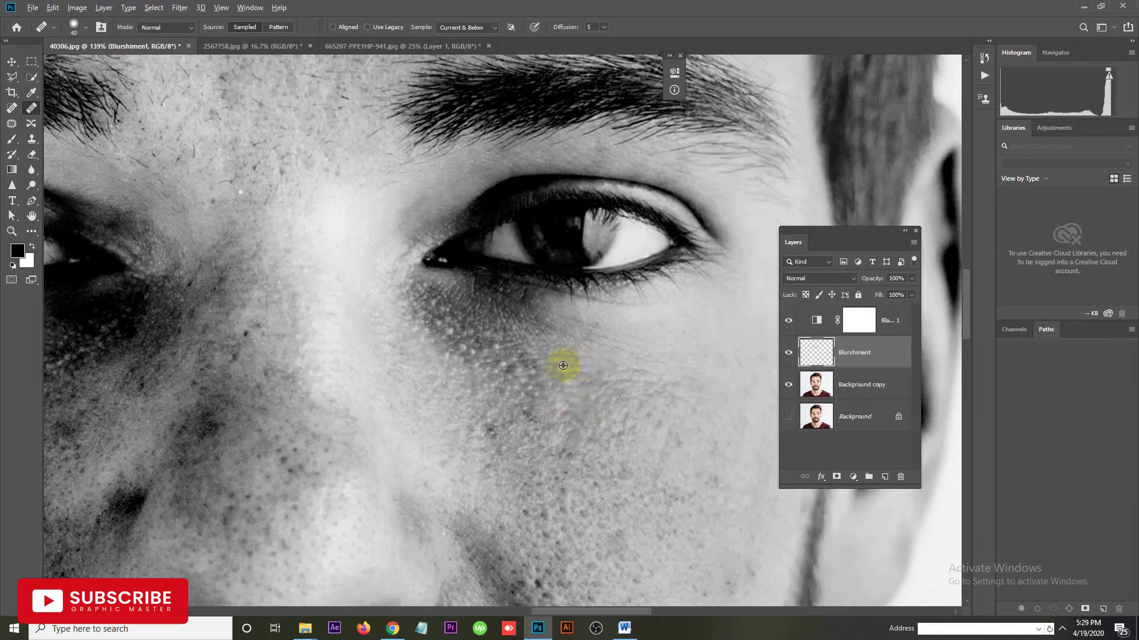
Heal the smudges and small spots on the cheek below the eye.
{"action": "left_click", "coordinate": [500, 391], "text": "alt"}
{"action": "left_click_drag", "start_coordinate": [522, 376], "coordinate": [467, 390]}
{"action": "left_click", "coordinate": [457, 386]}
{"action": "left_click_drag", "start_coordinate": [475, 381], "coordinate": [498, 384]}
{"action": "left_click", "coordinate": [471, 397], "text": "alt"}
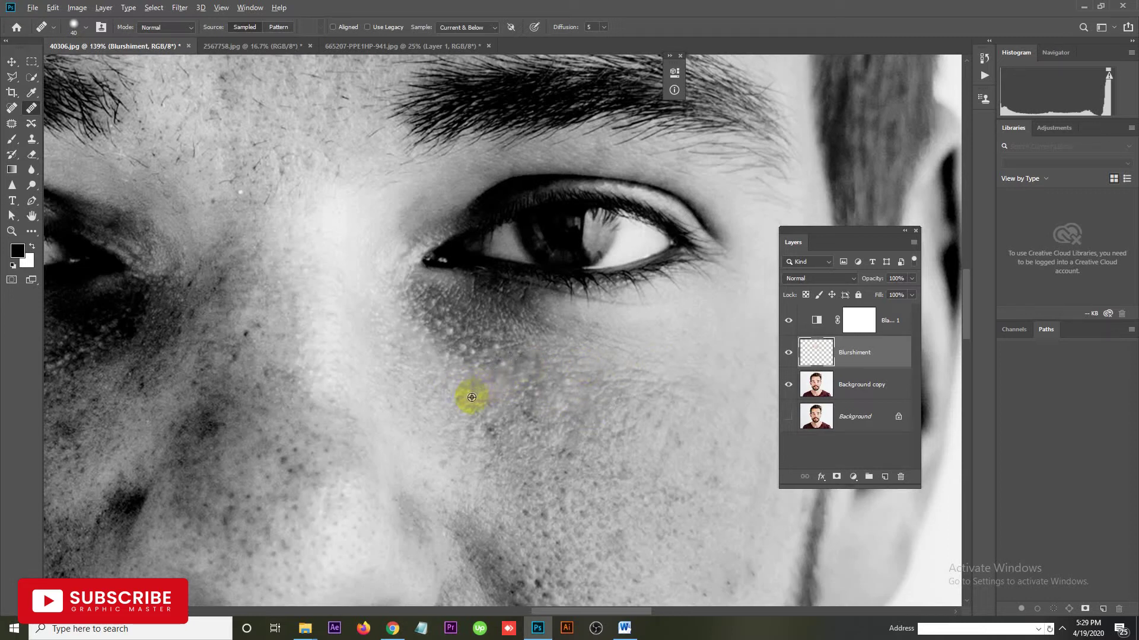
{"action": "left_click", "coordinate": [470, 414]}
{"action": "left_click", "coordinate": [475, 435], "text": "alt"}
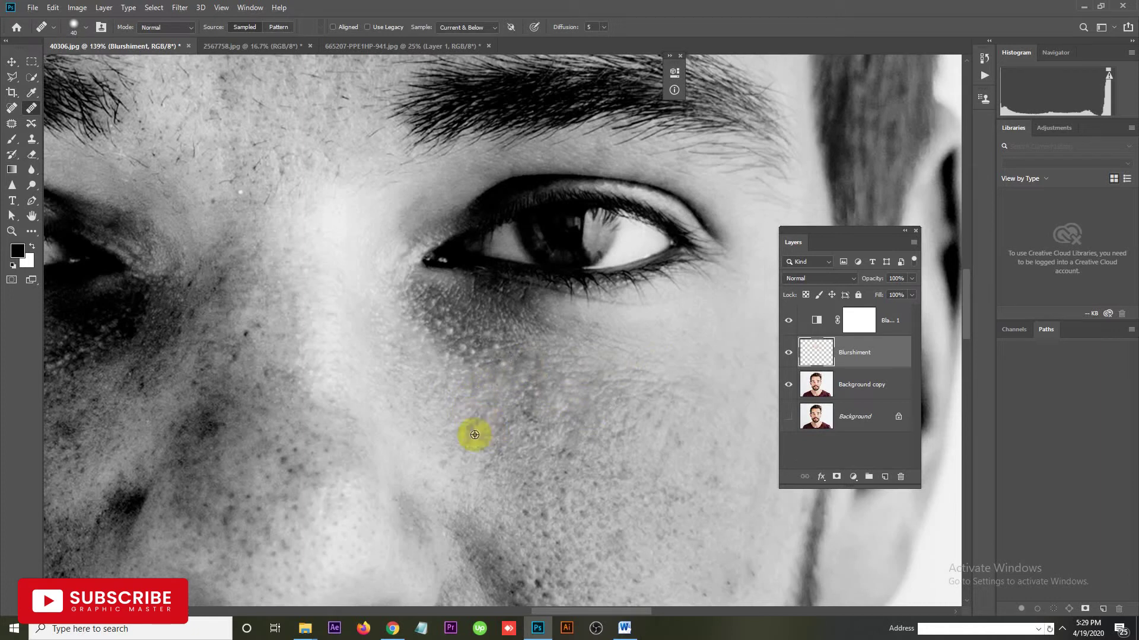
{"action": "left_click", "coordinate": [506, 427]}
{"action": "left_click", "coordinate": [618, 399]}
{"action": "left_click", "coordinate": [509, 373]}
{"action": "left_click", "coordinate": [542, 389]}
{"action": "left_click", "coordinate": [507, 459], "text": "alt"}
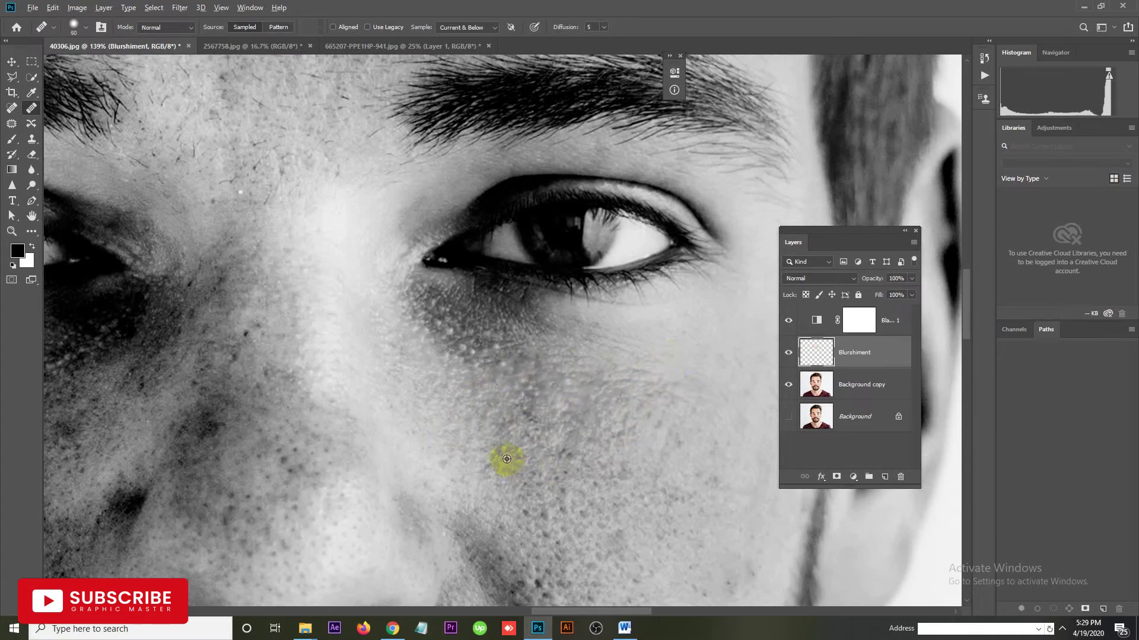
Resample clean skin and lighten the dark patch under the eye toward the inner corner.
{"action": "left_click", "coordinate": [473, 392]}
{"action": "left_click_drag", "start_coordinate": [473, 392], "coordinate": [401, 290]}
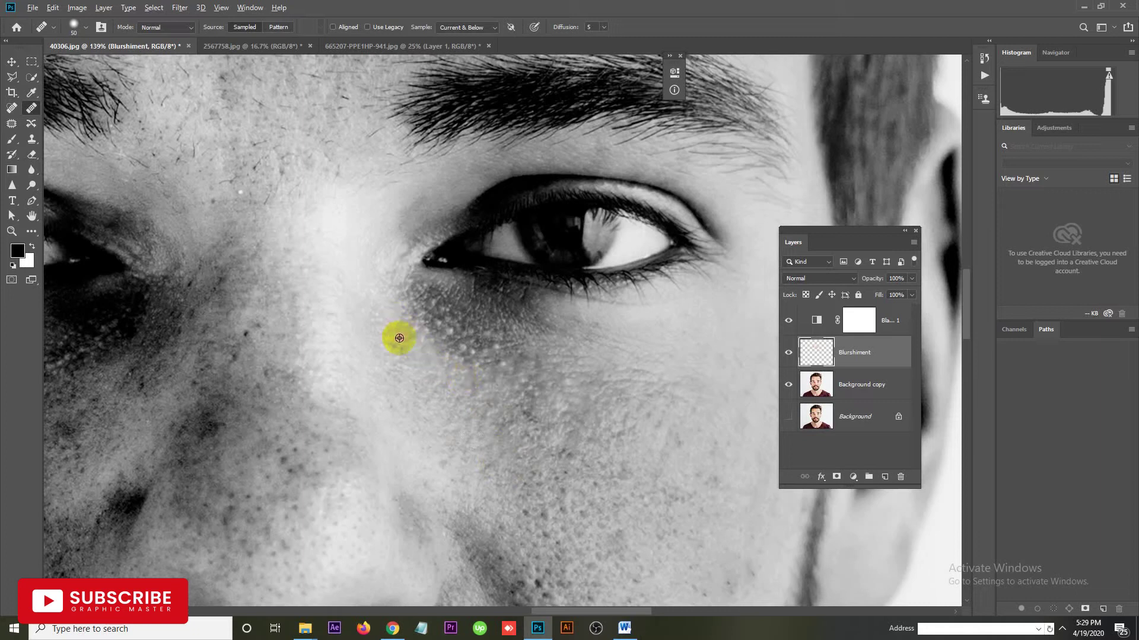
{"action": "left_click_drag", "start_coordinate": [440, 331], "coordinate": [429, 321]}
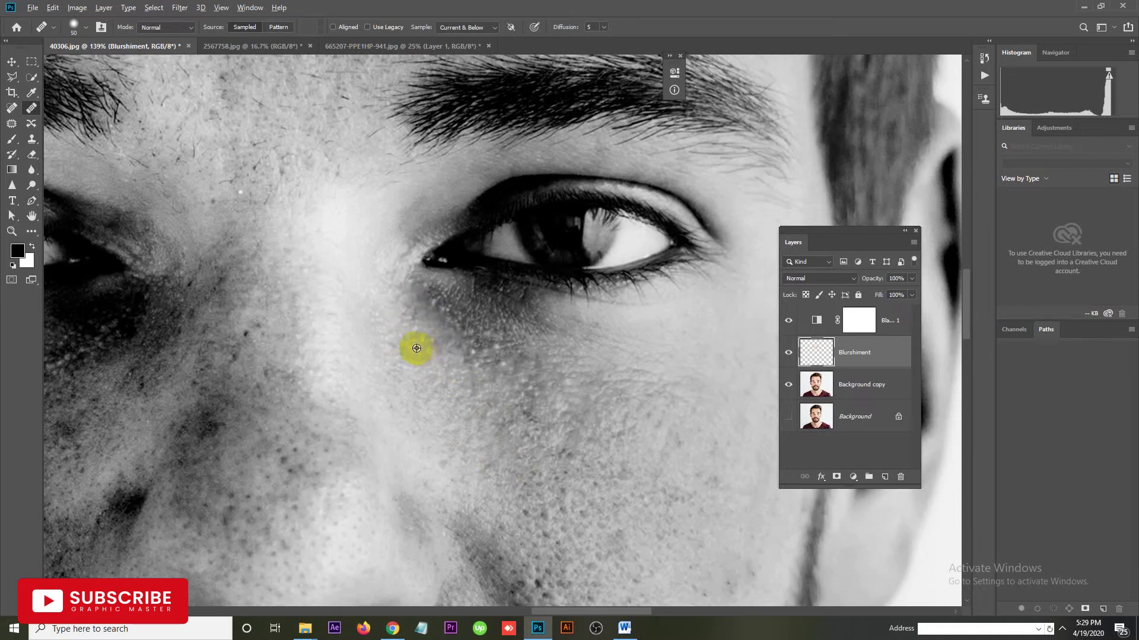
{"action": "left_click_drag", "start_coordinate": [485, 375], "coordinate": [474, 364]}
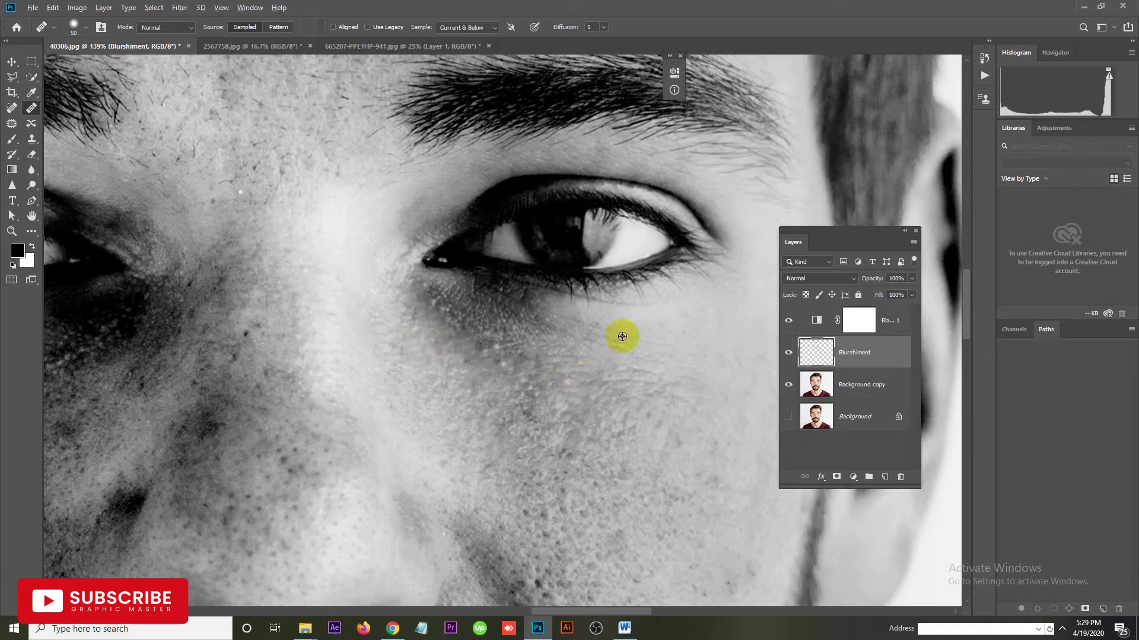
{"action": "left_click", "coordinate": [478, 313]}
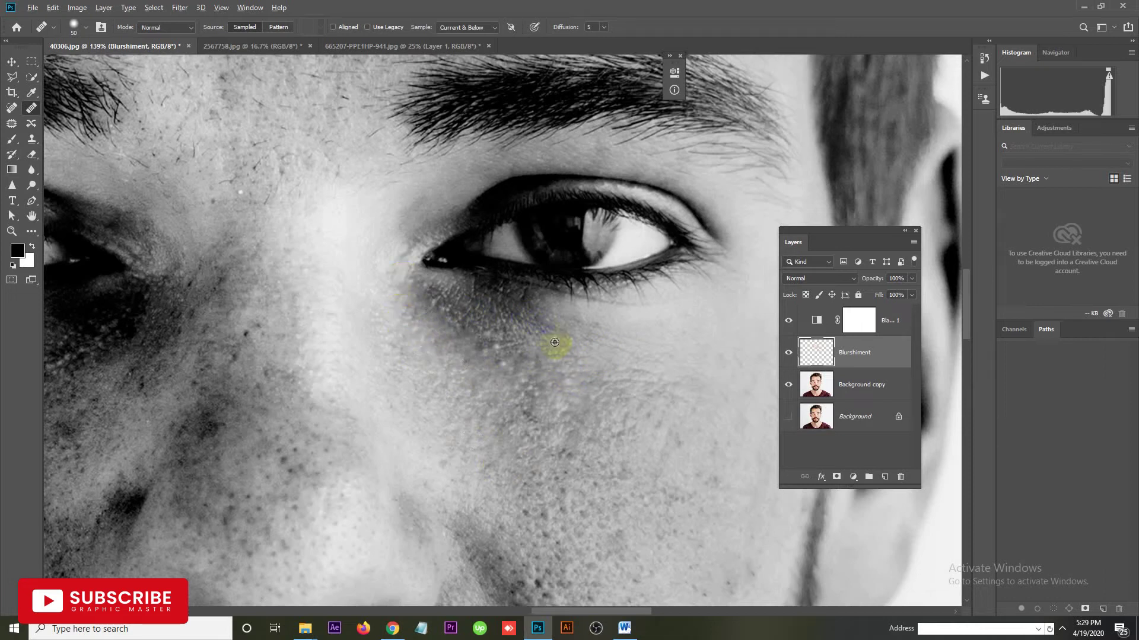
{"action": "left_click", "coordinate": [534, 352]}
{"action": "mouse_move", "coordinate": [493, 380]}
{"action": "left_mouse_down"}
{"action": "mouse_move", "coordinate": [506, 359]}
{"action": "mouse_move", "coordinate": [464, 371]}
{"action": "left_mouse_up"}
{"action": "left_click", "coordinate": [429, 353], "text": "alt"}
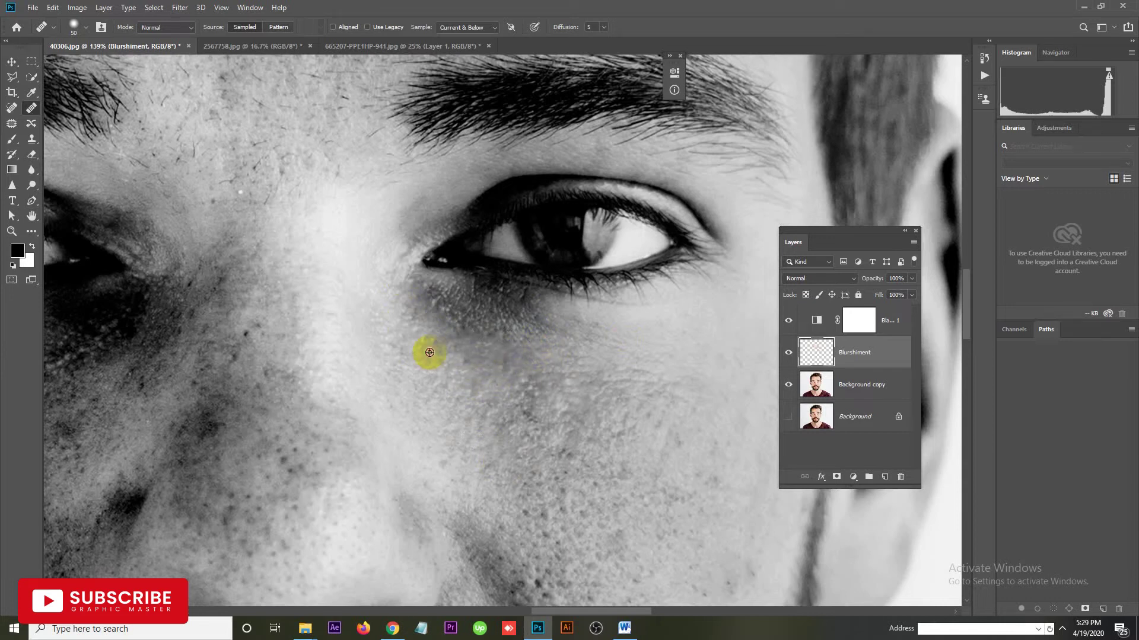
{"action": "left_click", "coordinate": [440, 342], "text": "alt"}
{"action": "left_click", "coordinate": [420, 338], "text": "alt"}
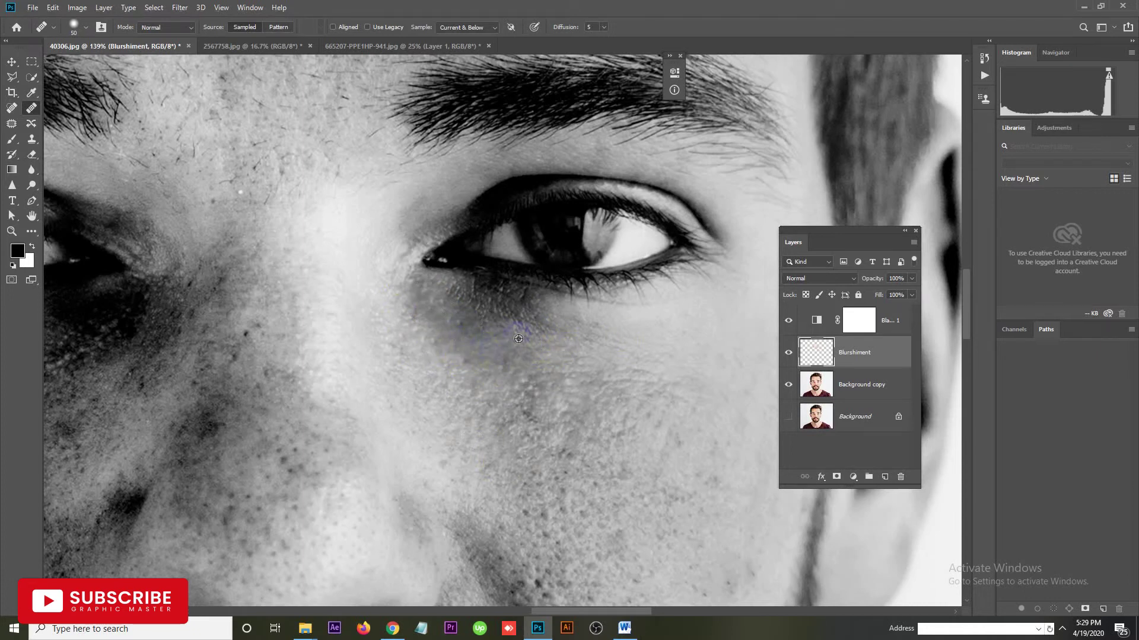
{"action": "left_click", "coordinate": [611, 316], "text": "alt"}
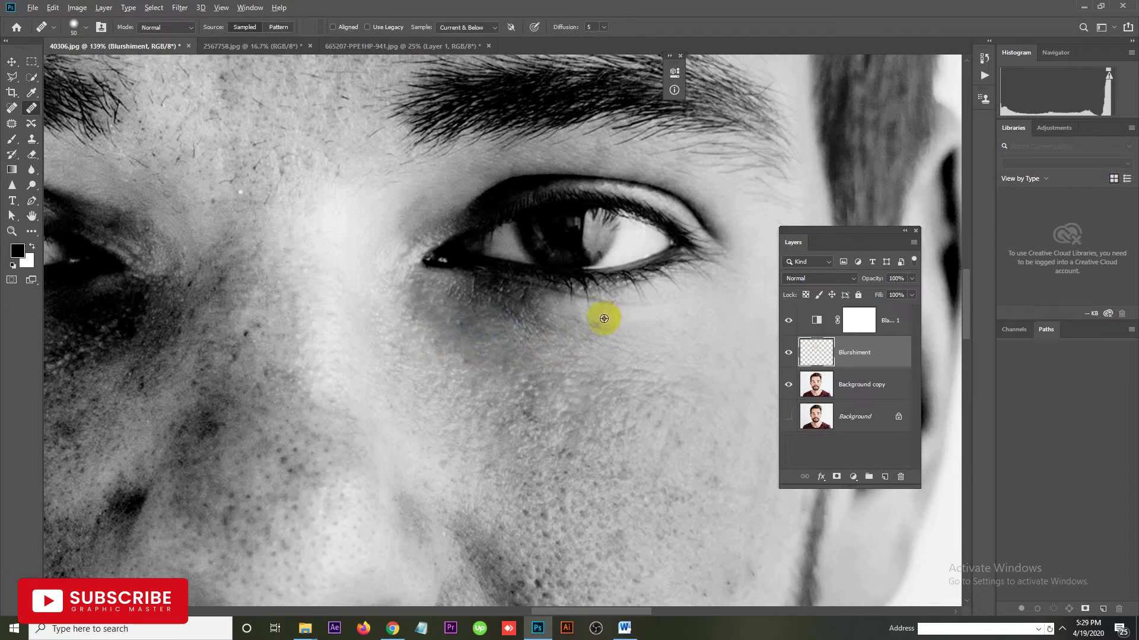
{"action": "mouse_move", "coordinate": [589, 325]}
{"action": "left_mouse_down"}
{"action": "mouse_move", "coordinate": [570, 325]}
{"action": "mouse_move", "coordinate": [573, 340]}
{"action": "left_mouse_up"}
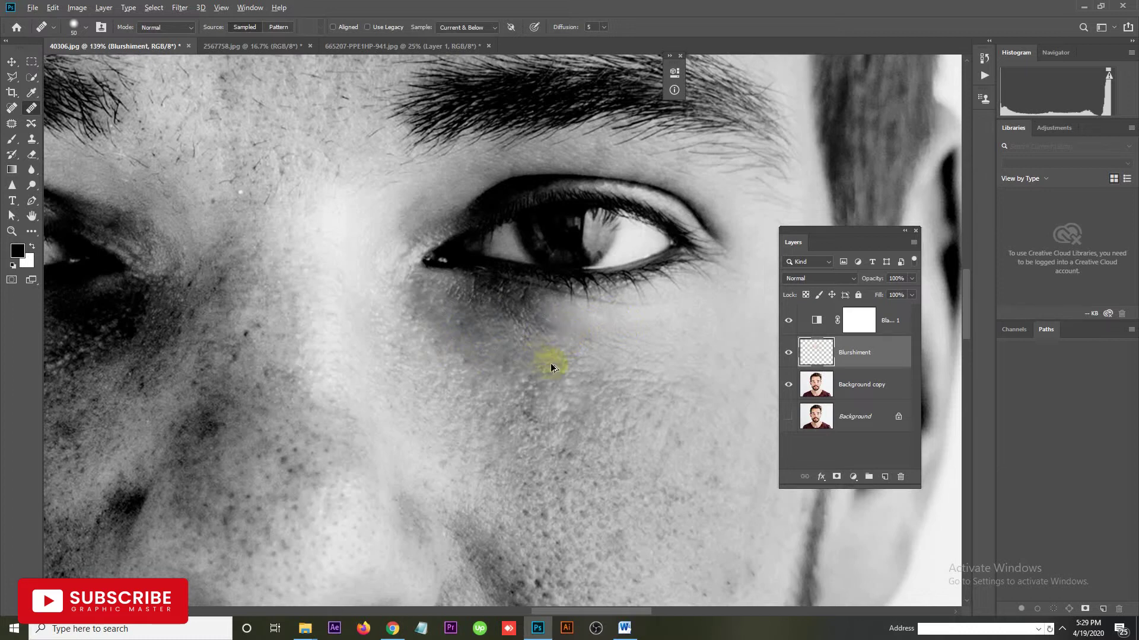
Heal remaining spots across the cheek and directly under the eye.
{"action": "left_click", "coordinate": [529, 364], "text": "alt"}
{"action": "left_click_drag", "start_coordinate": [542, 338], "coordinate": [534, 381]}
{"action": "left_click_drag", "start_coordinate": [465, 366], "coordinate": [444, 360]}
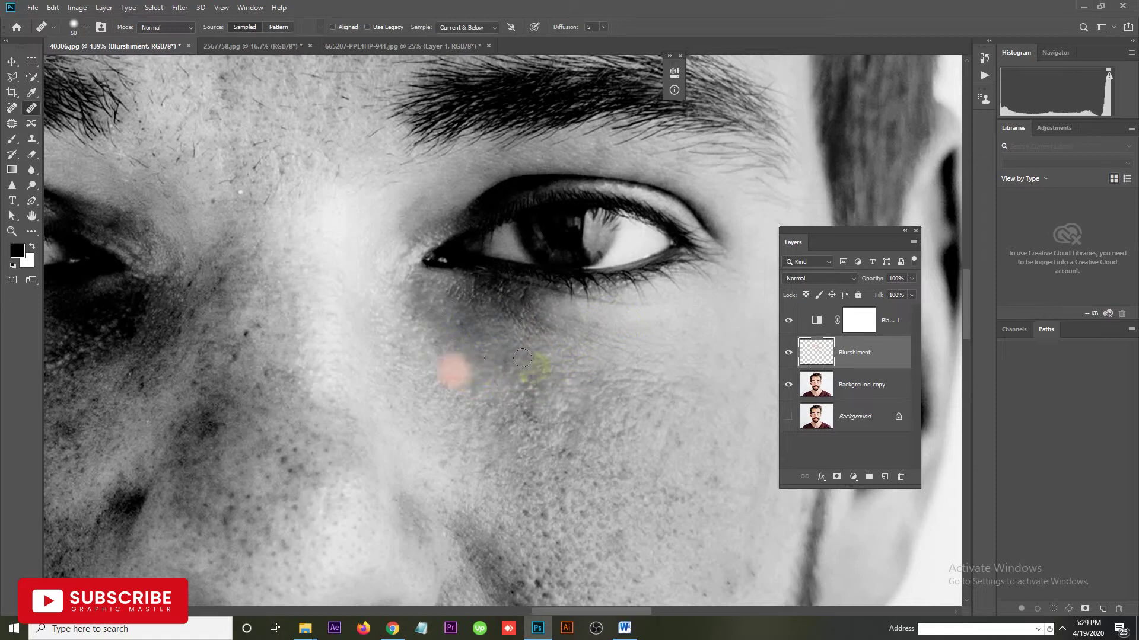
{"action": "left_click_drag", "start_coordinate": [528, 322], "coordinate": [399, 308]}
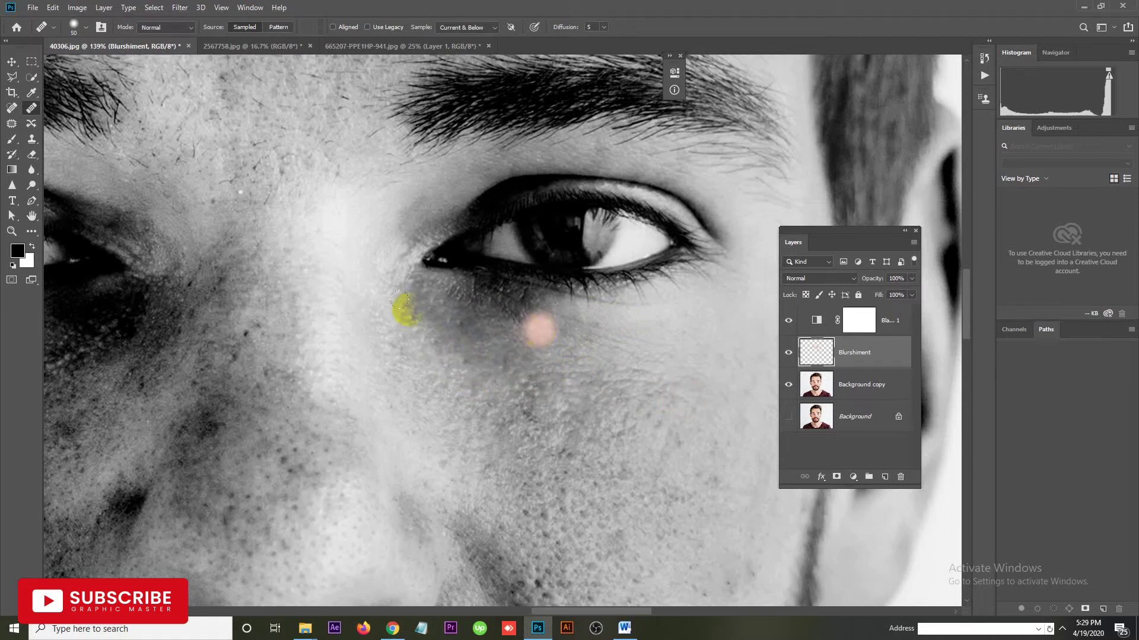
{"action": "left_click", "coordinate": [437, 261]}
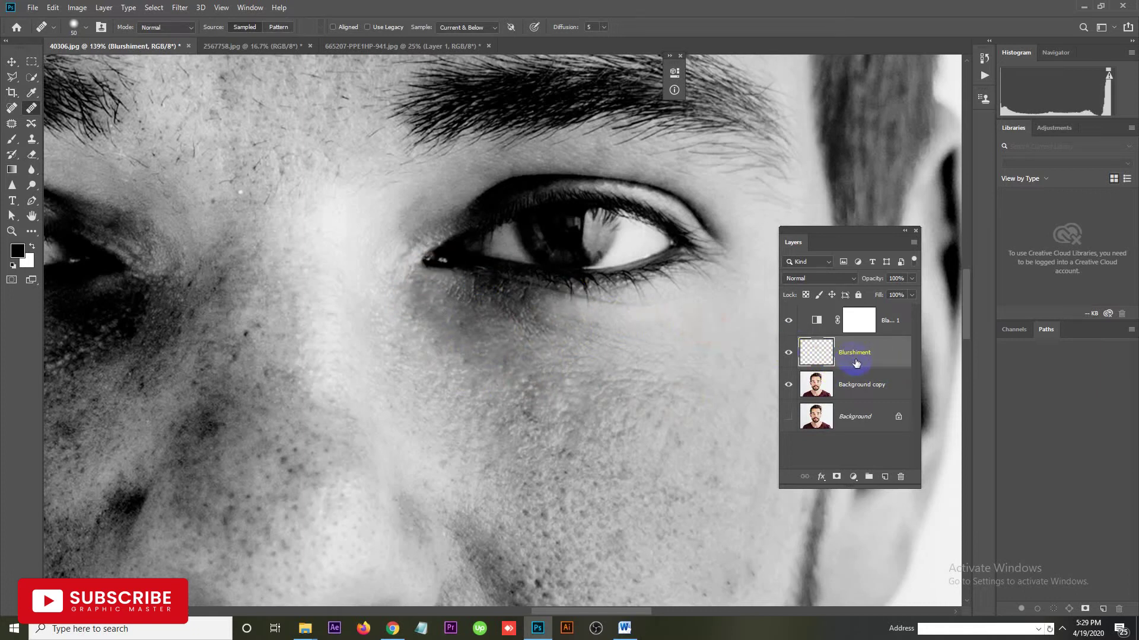
{"action": "left_click", "coordinate": [486, 342]}
{"action": "left_click", "coordinate": [460, 325]}
{"action": "left_click", "coordinate": [526, 414]}
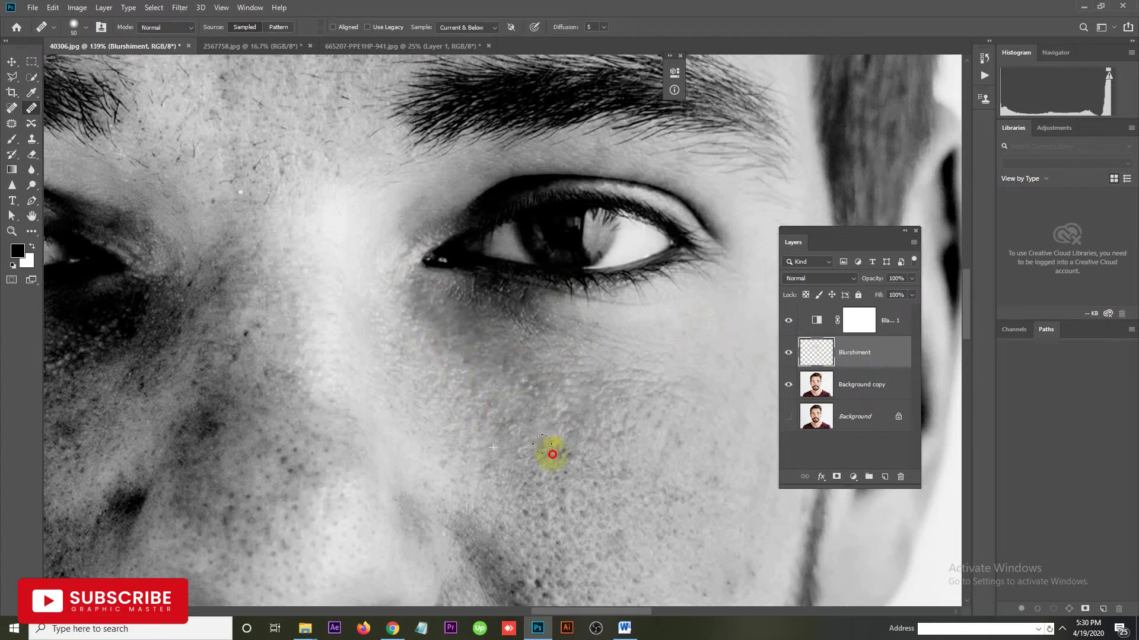
Heal the scattered spots on the lower cheek toward the jaw.
{"action": "left_click_drag", "start_coordinate": [603, 427], "coordinate": [559, 351]}
{"action": "left_click", "coordinate": [539, 393]}
{"action": "left_click", "coordinate": [508, 427]}
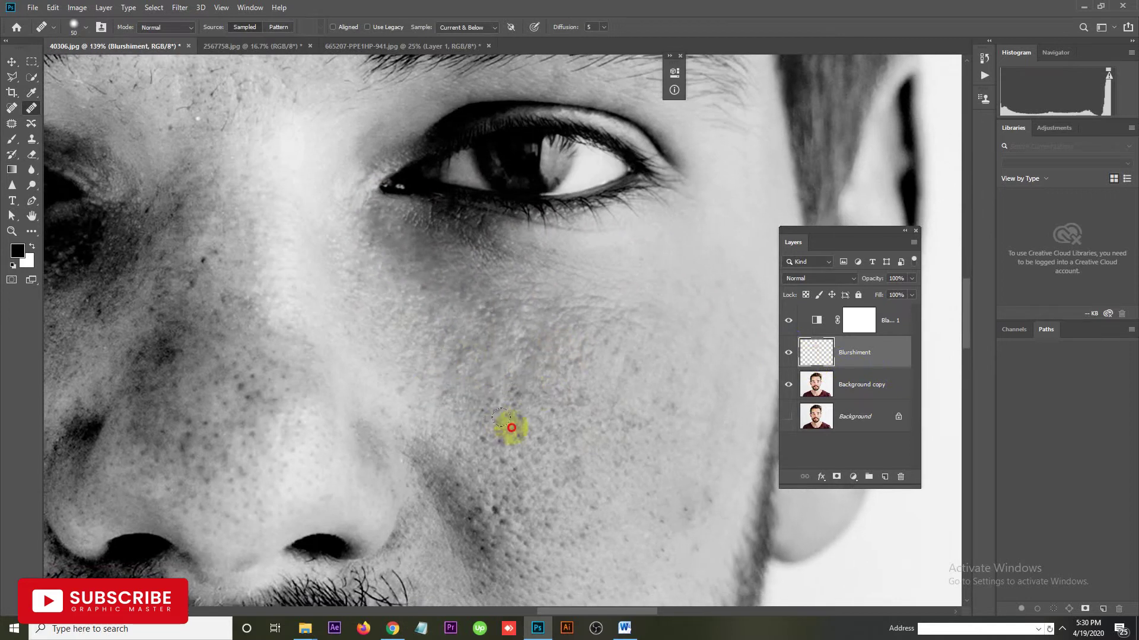
{"action": "left_click", "coordinate": [520, 403]}
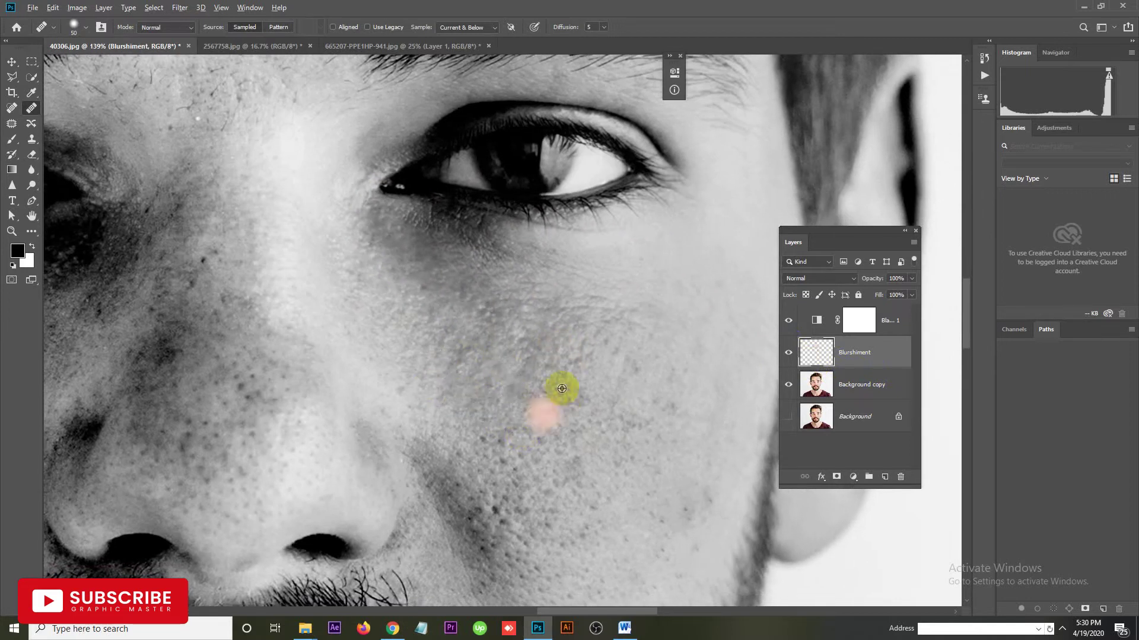
{"action": "left_click", "coordinate": [580, 410]}
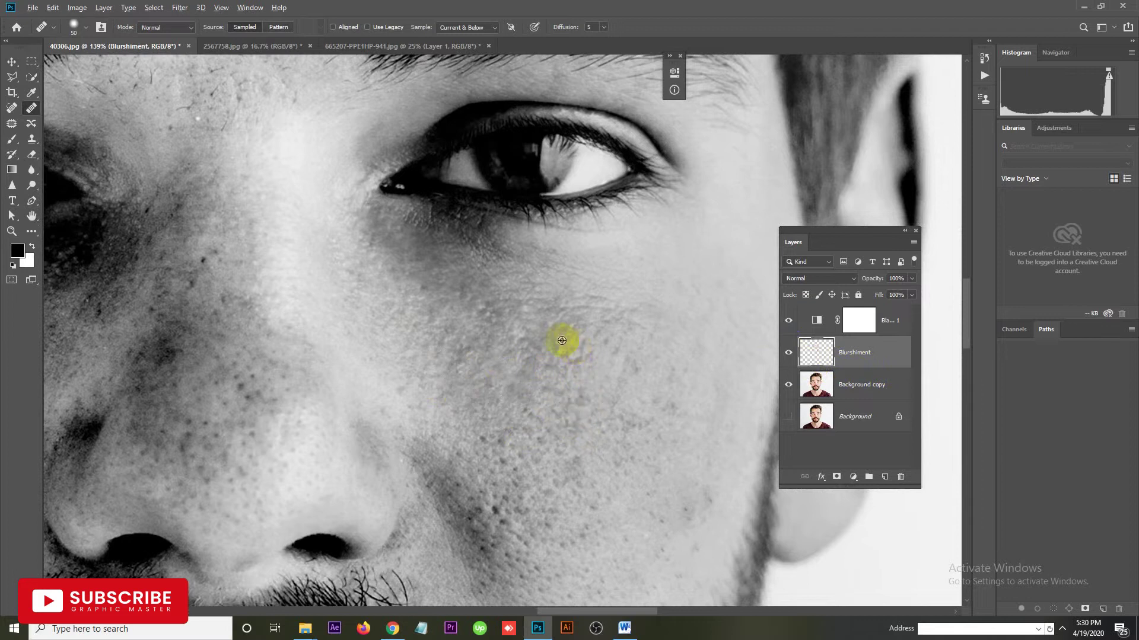
{"action": "left_click", "coordinate": [554, 376]}
{"action": "left_click", "coordinate": [688, 325]}
{"action": "left_click", "coordinate": [658, 432]}
{"action": "left_click", "coordinate": [676, 336]}
{"action": "left_click", "coordinate": [579, 375]}
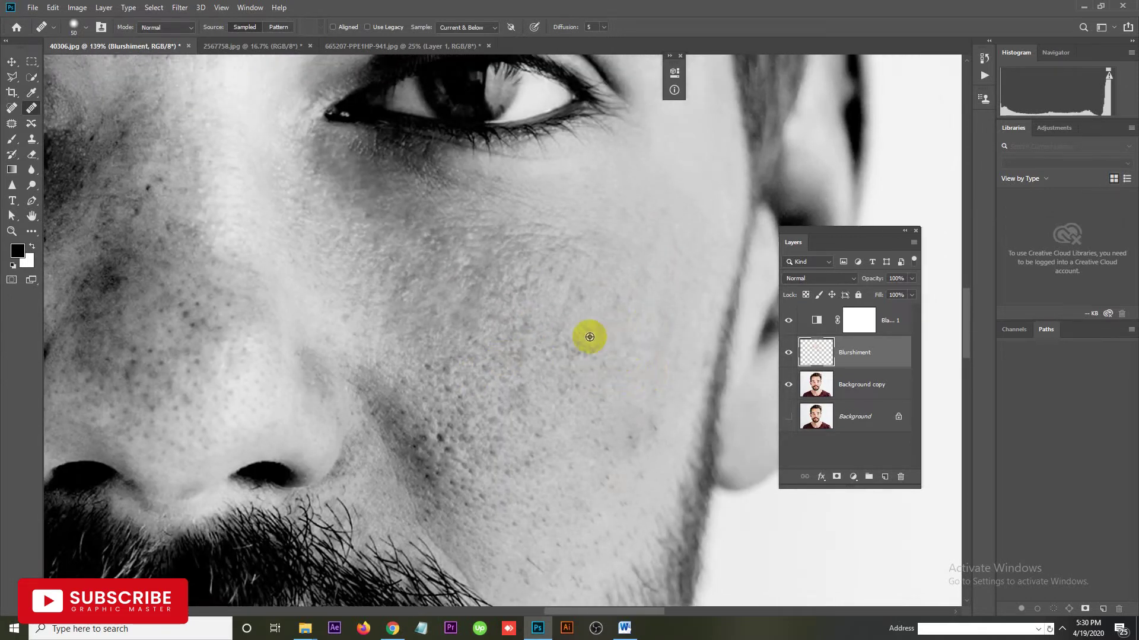
{"action": "left_click", "coordinate": [584, 357]}
{"action": "left_click", "coordinate": [566, 349]}
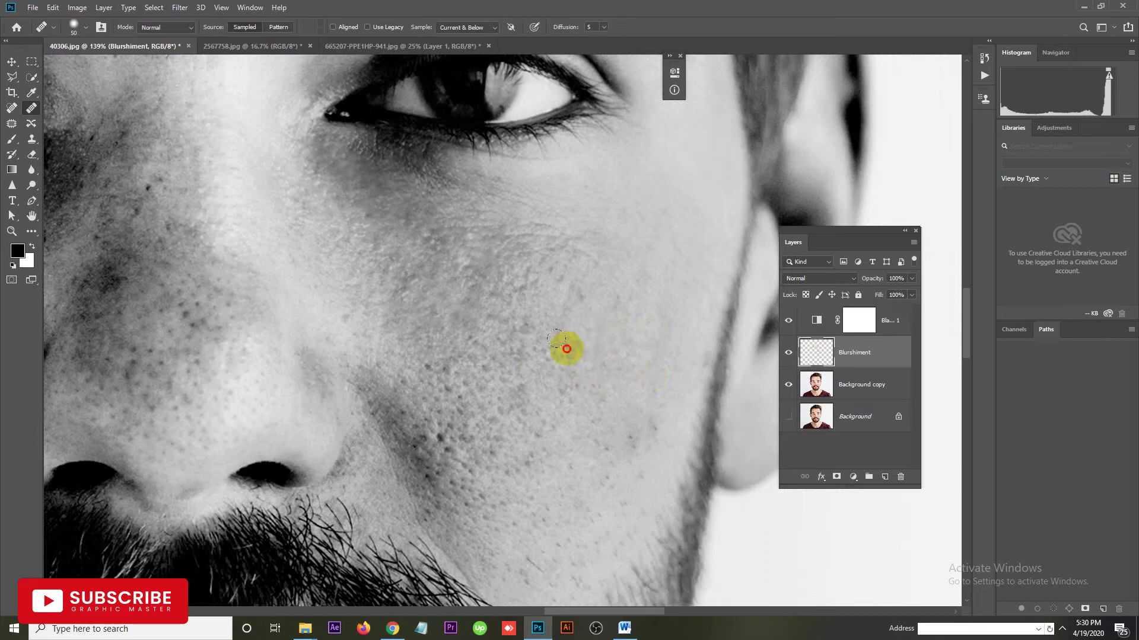
Use the Spot Healing Brush on the dark blemishes beside the nose and magnify that area.
{"action": "left_click", "coordinate": [11, 108]}
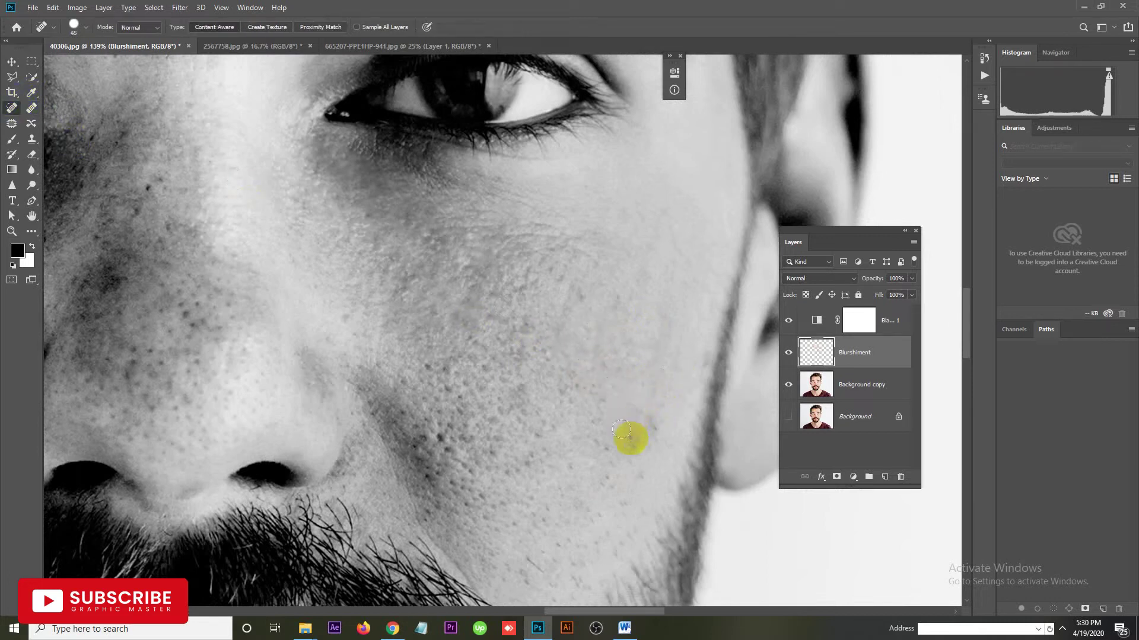
{"action": "left_click", "coordinate": [648, 428]}
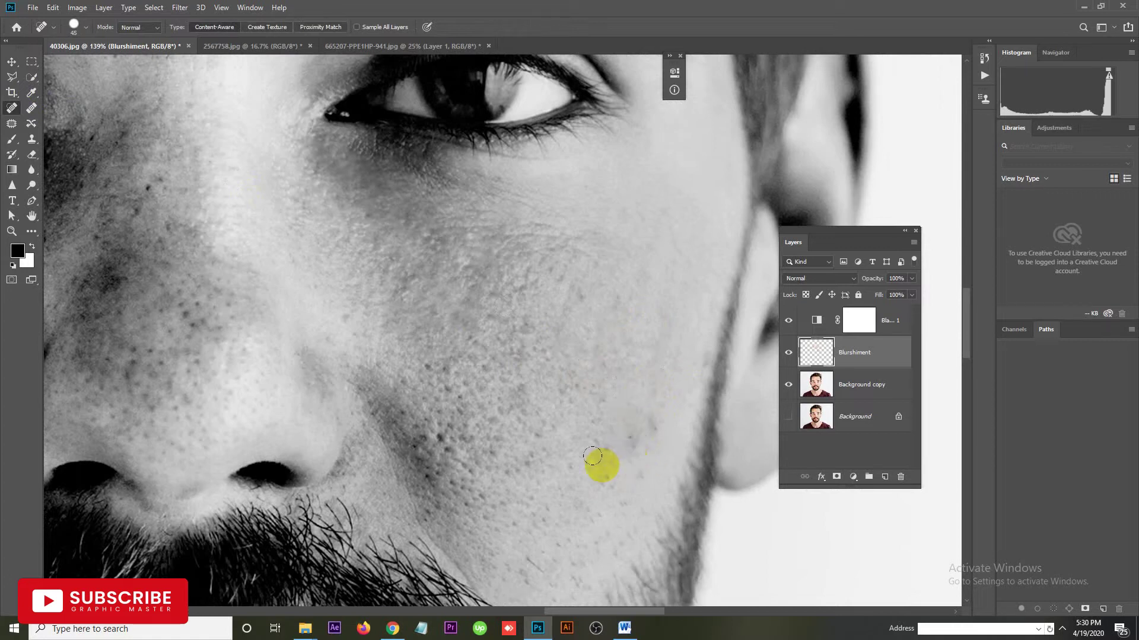
{"action": "left_click", "coordinate": [434, 438]}
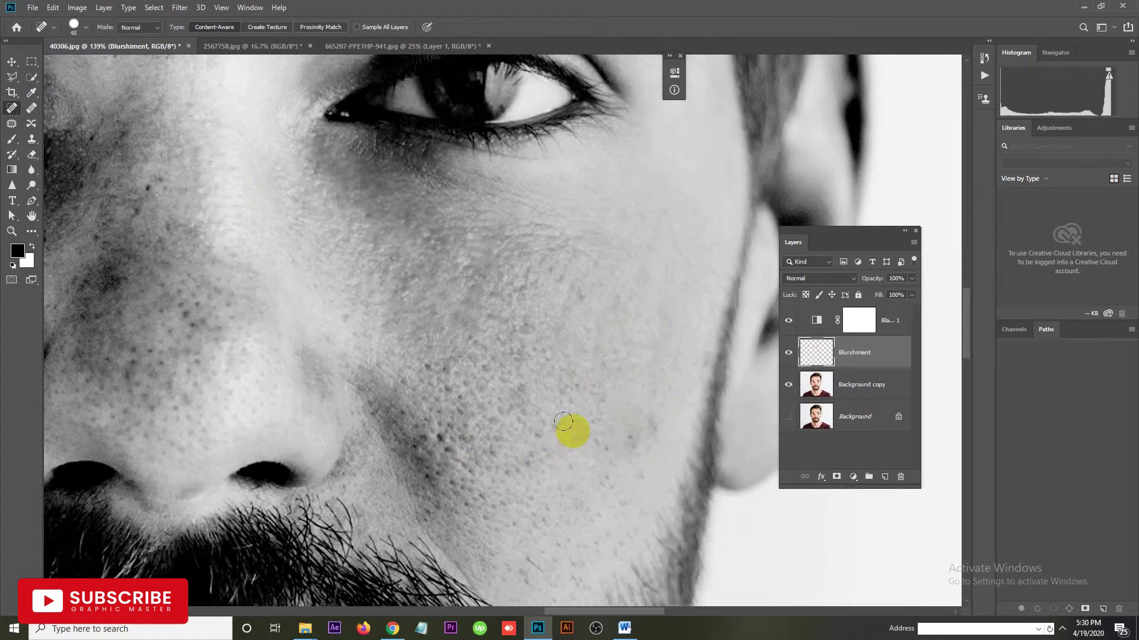
{"action": "left_click", "coordinate": [40, 117]}
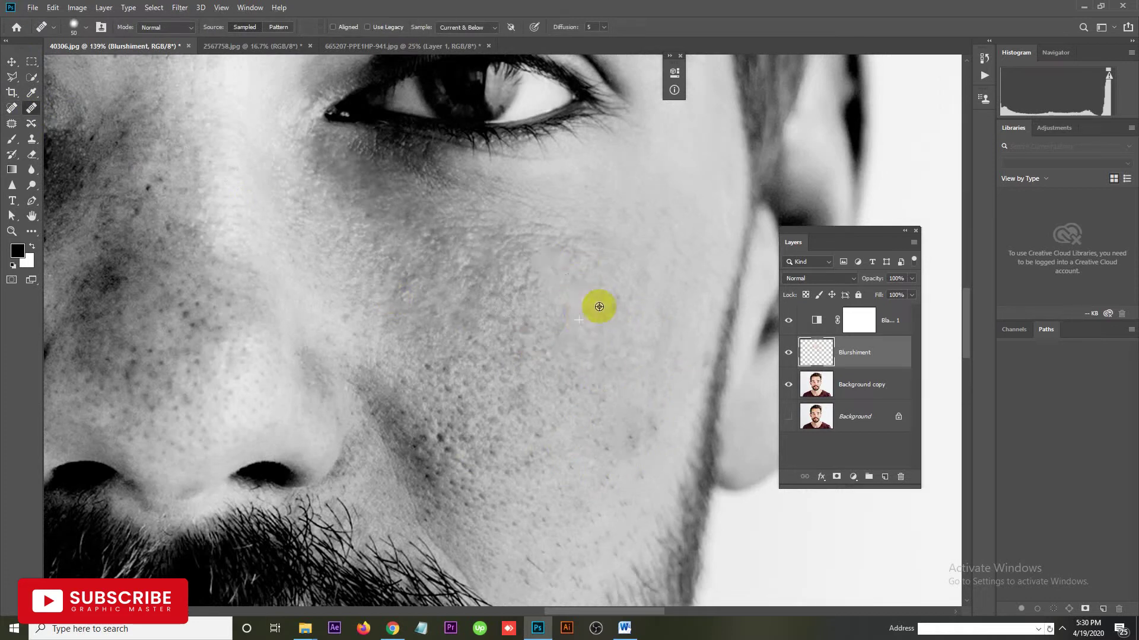
{"action": "left_click_drag", "start_coordinate": [574, 257], "coordinate": [586, 313]}
{"action": "left_click", "coordinate": [455, 446]}
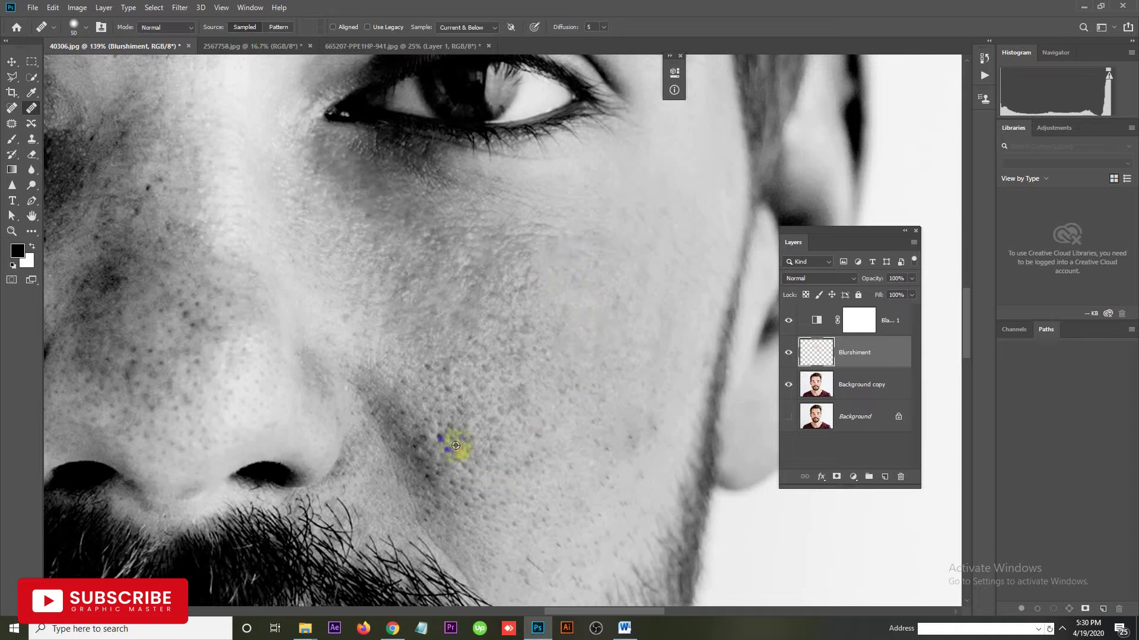
{"action": "left_click", "coordinate": [435, 427]}
{"action": "left_click", "coordinate": [469, 440]}
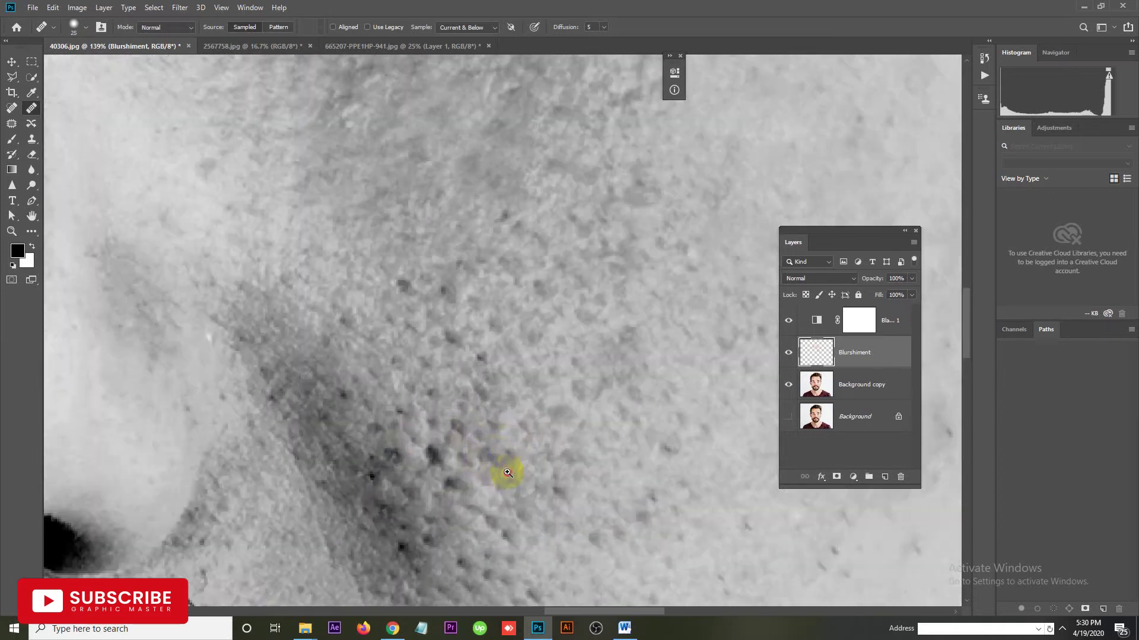
With a smaller brush, heal the dark spots and pores across the cheek.
{"action": "key", "text": "bracketleft"}
{"action": "left_click", "coordinate": [426, 467]}
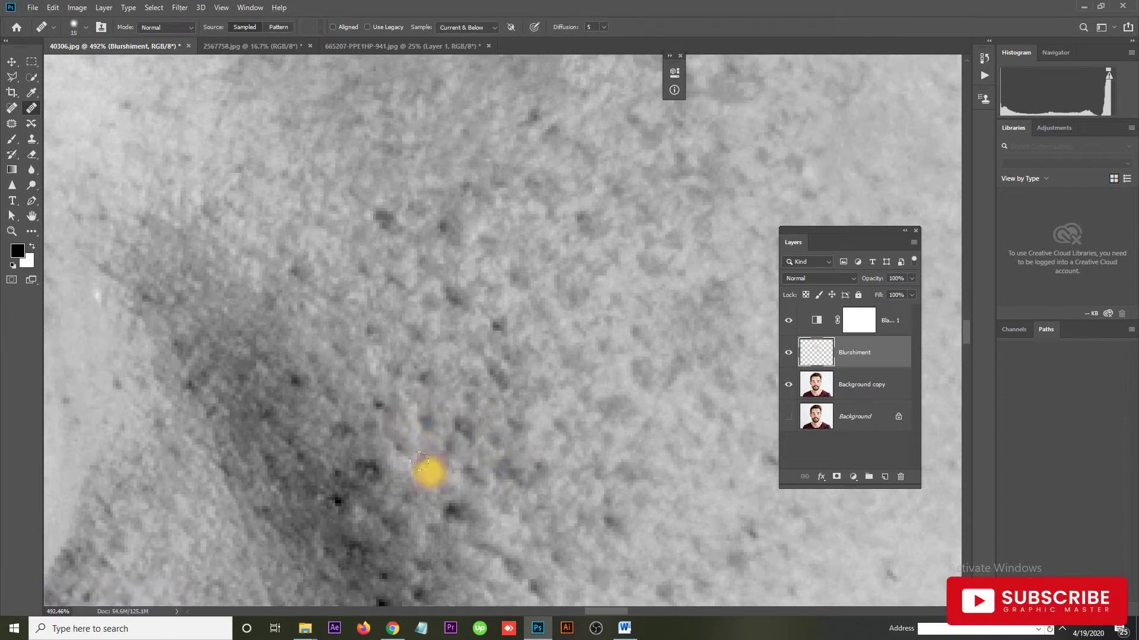
{"action": "left_click", "coordinate": [423, 460]}
{"action": "left_click", "coordinate": [432, 420]}
{"action": "left_click", "coordinate": [466, 429]}
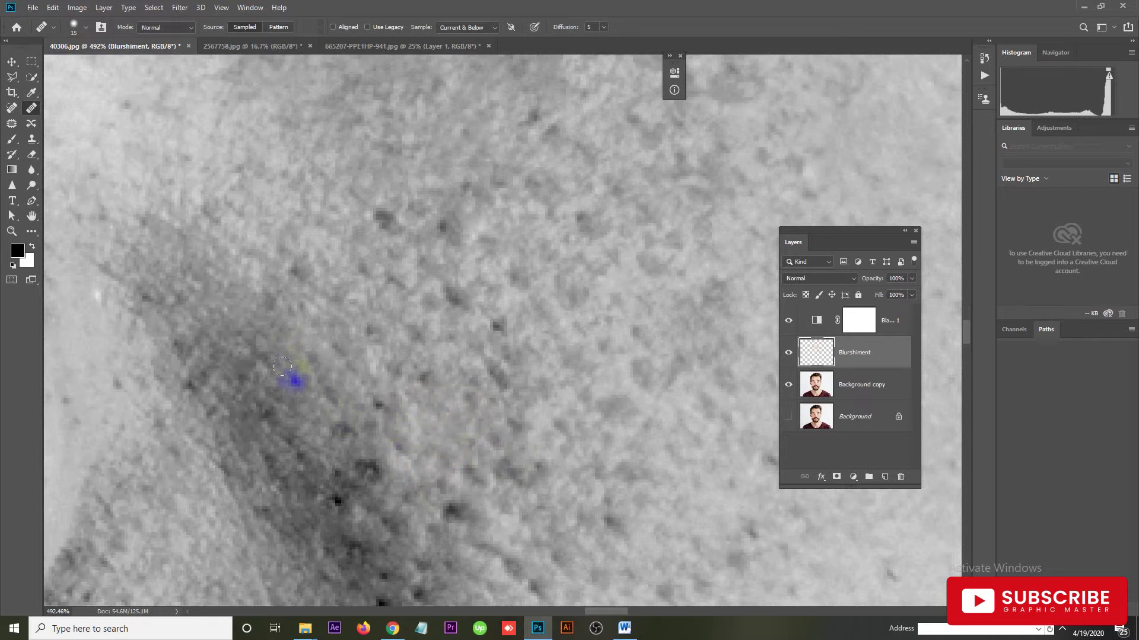
{"action": "left_click", "coordinate": [372, 360]}
{"action": "left_click", "coordinate": [387, 220]}
{"action": "left_click", "coordinate": [441, 204]}
{"action": "left_click", "coordinate": [408, 196]}
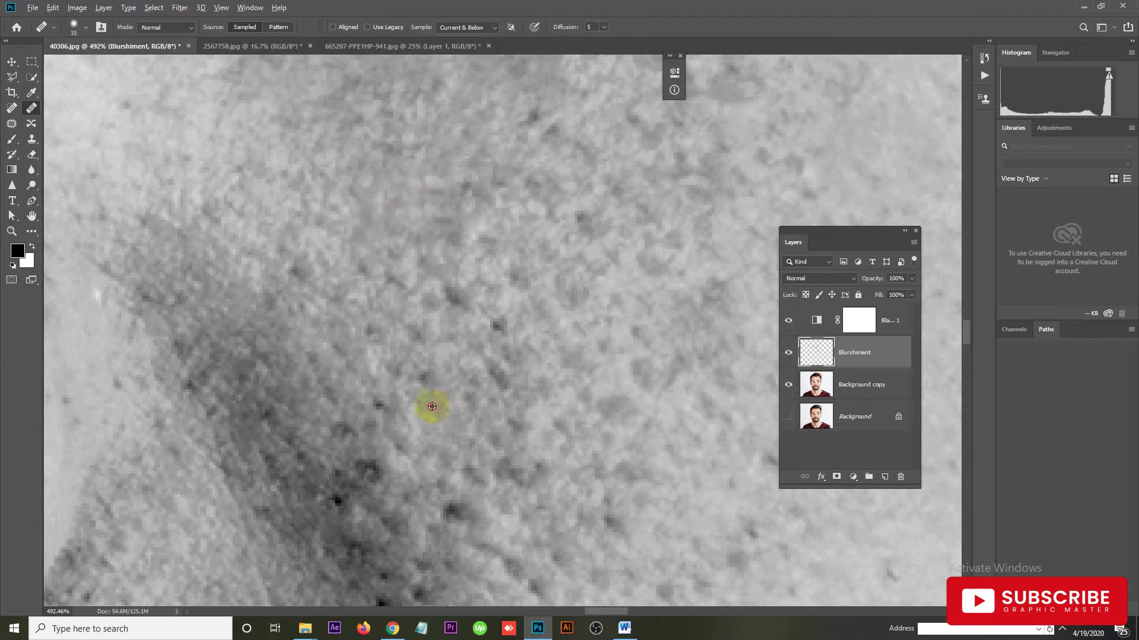
{"action": "left_click_drag", "start_coordinate": [406, 368], "coordinate": [413, 373]}
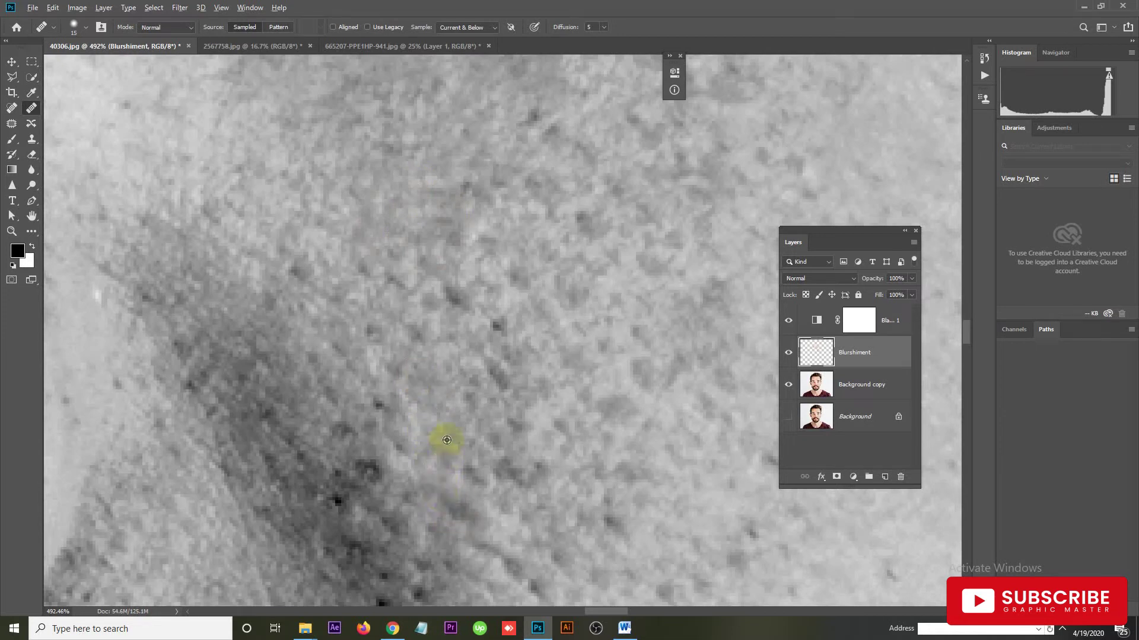
{"action": "left_click_drag", "start_coordinate": [461, 481], "coordinate": [476, 478]}
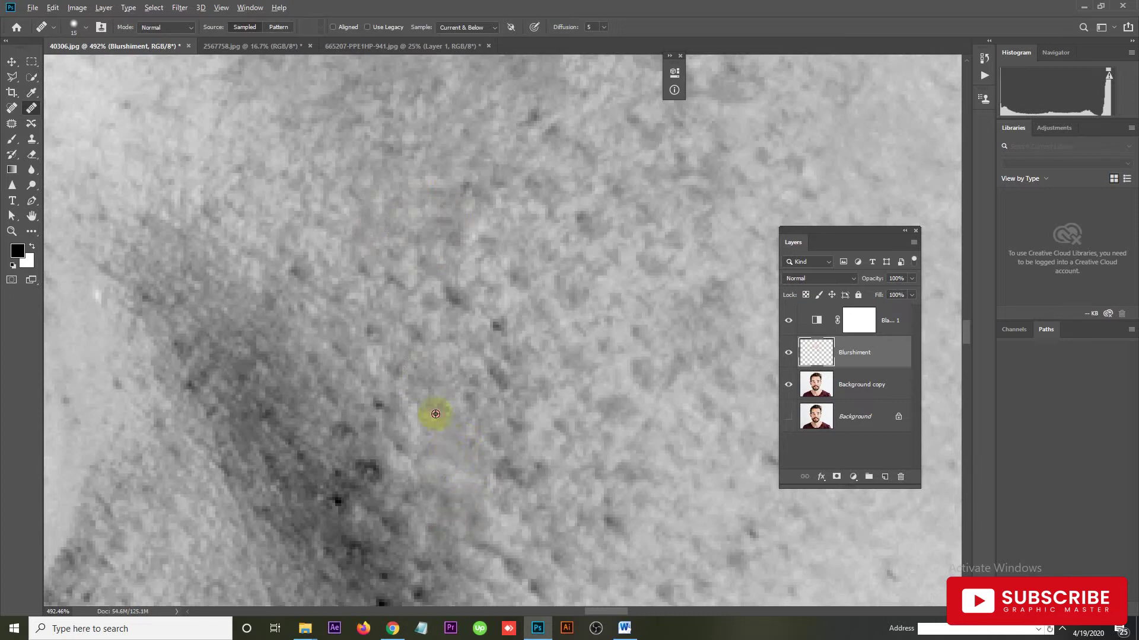
Sample clean skin and heal the dark specks on the lower cheek.
{"action": "left_click", "coordinate": [439, 452], "text": "alt"}
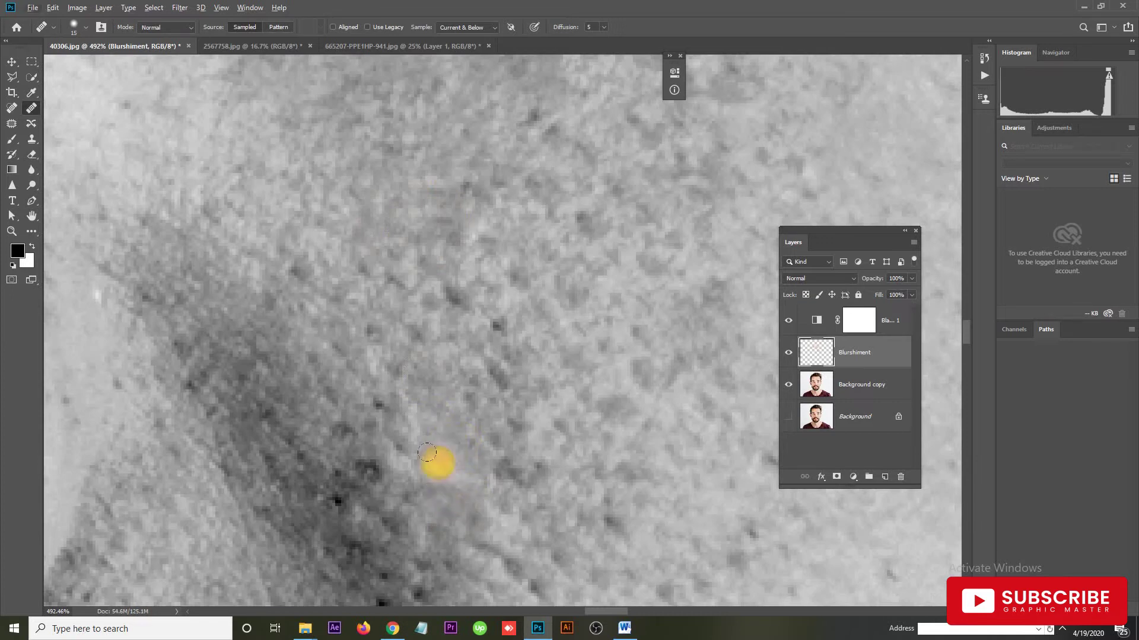
{"action": "left_click_drag", "start_coordinate": [434, 465], "coordinate": [430, 377]}
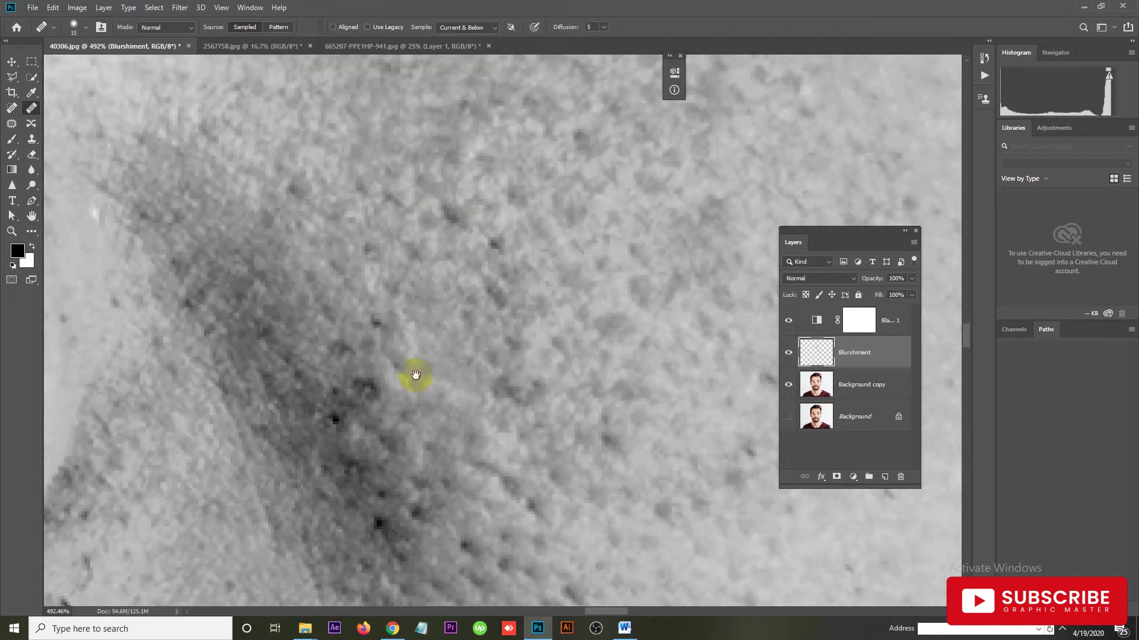
{"action": "left_click", "coordinate": [468, 441], "text": "alt"}
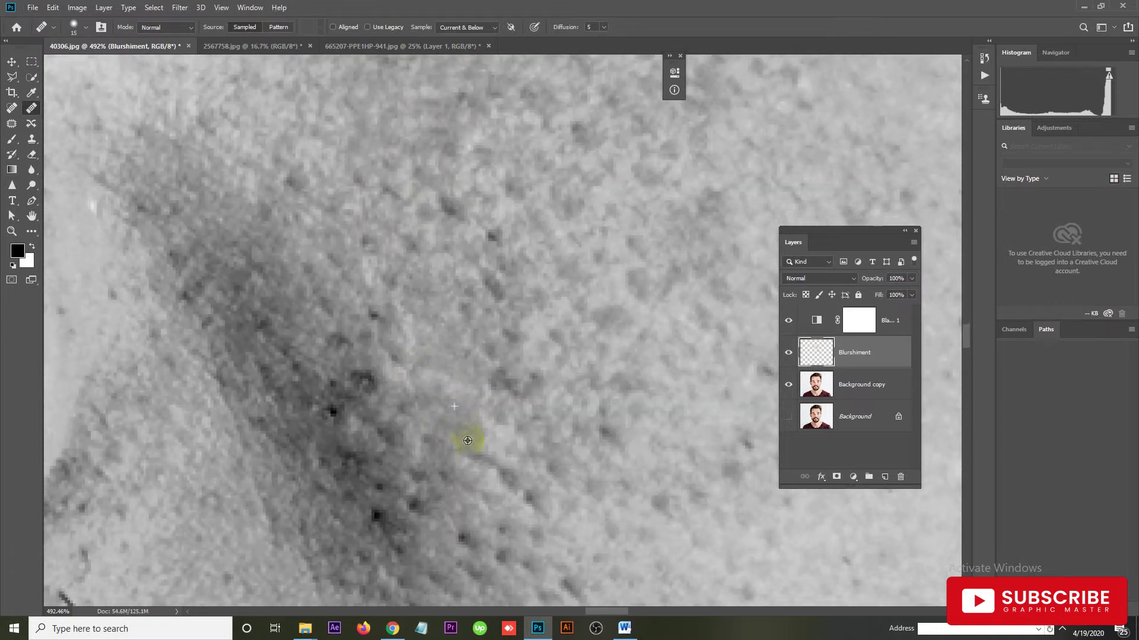
{"action": "left_click", "coordinate": [490, 477]}
{"action": "left_click", "coordinate": [485, 443]}
{"action": "left_click", "coordinate": [486, 467]}
{"action": "left_click", "coordinate": [518, 487]}
{"action": "left_click", "coordinate": [413, 318], "text": "alt"}
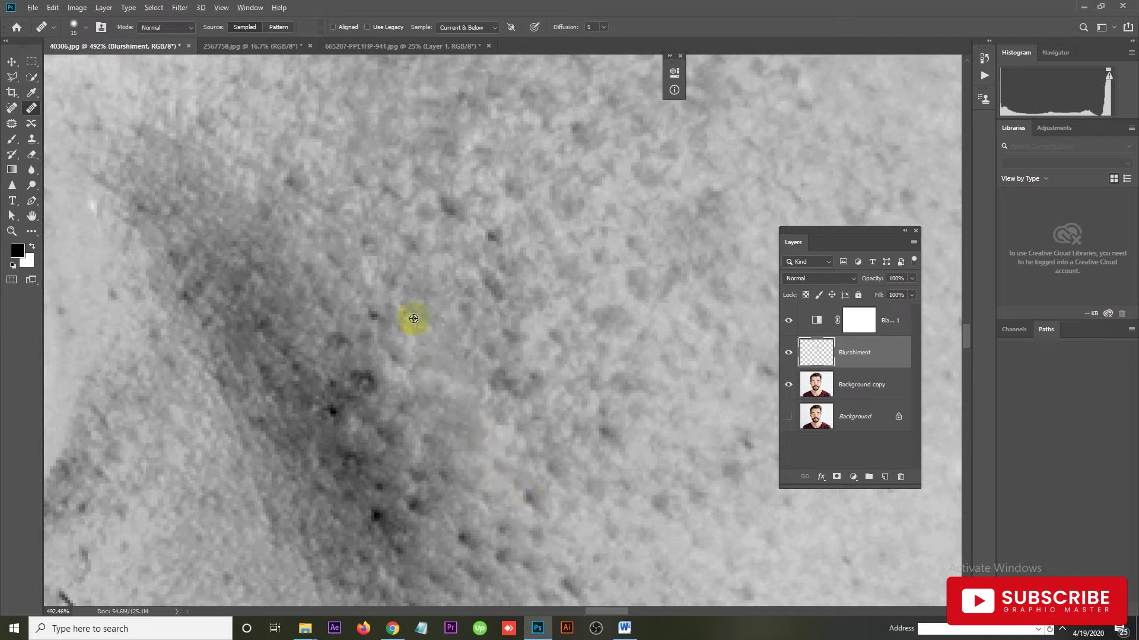
{"action": "left_click", "coordinate": [346, 304], "text": "alt"}
{"action": "left_click", "coordinate": [347, 363], "text": "alt"}
{"action": "left_click", "coordinate": [437, 411], "text": "alt"}
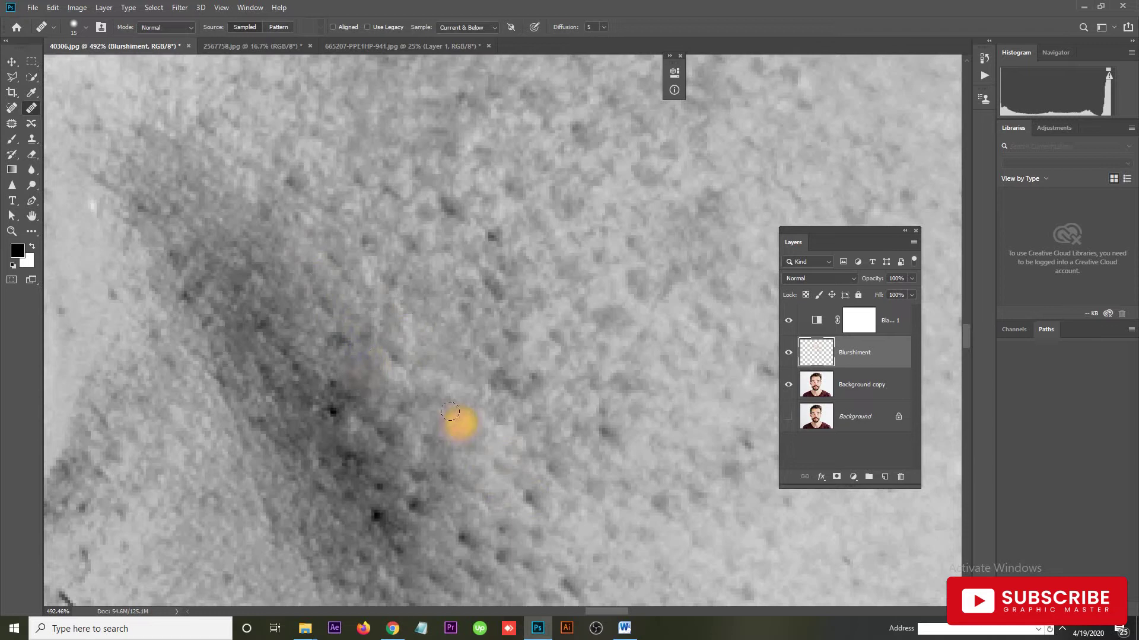
Heal the lower-cheek blemishes, the cheek crease spots and the upper-cheek spots.
{"action": "left_click", "coordinate": [404, 383], "text": "alt"}
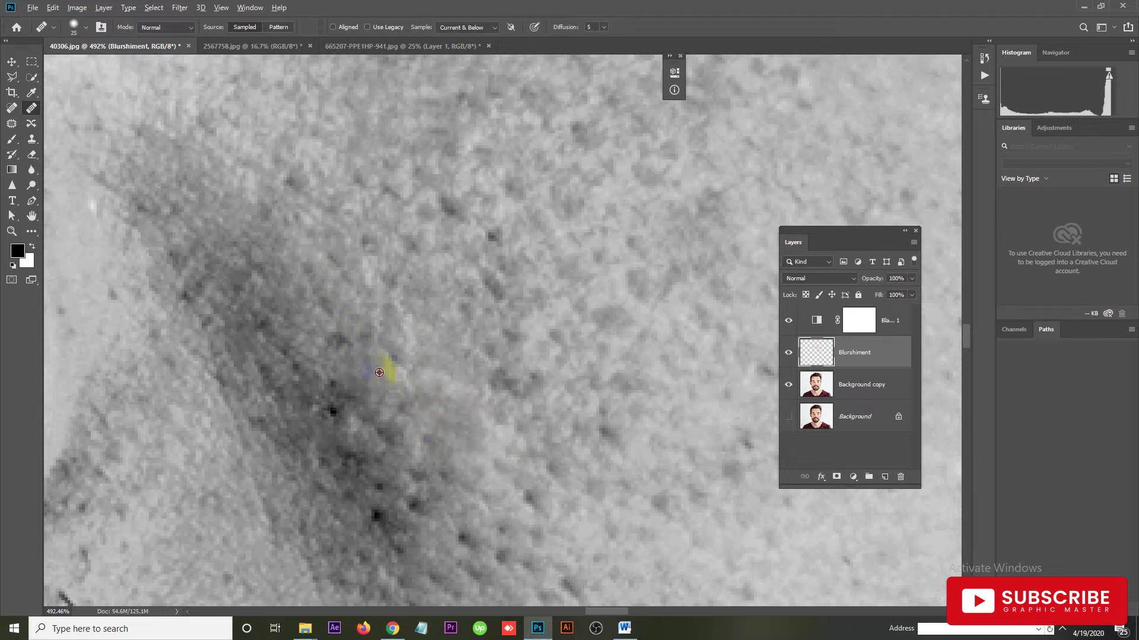
{"action": "left_click", "coordinate": [468, 468], "text": "alt"}
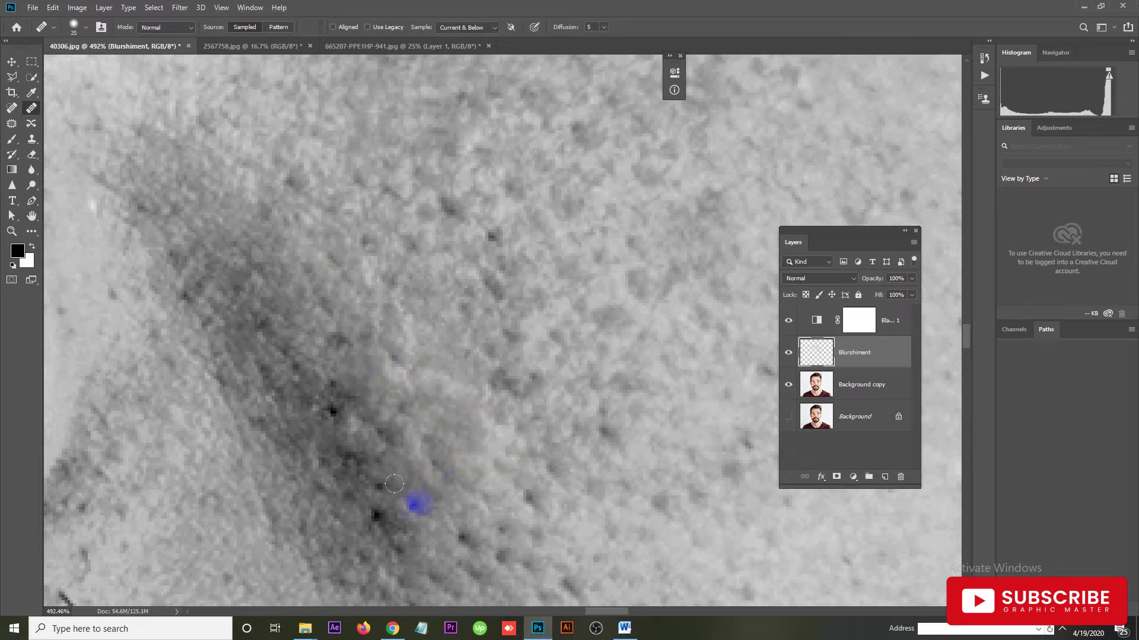
{"action": "left_click", "coordinate": [460, 454], "text": "alt"}
{"action": "left_click", "coordinate": [382, 520]}
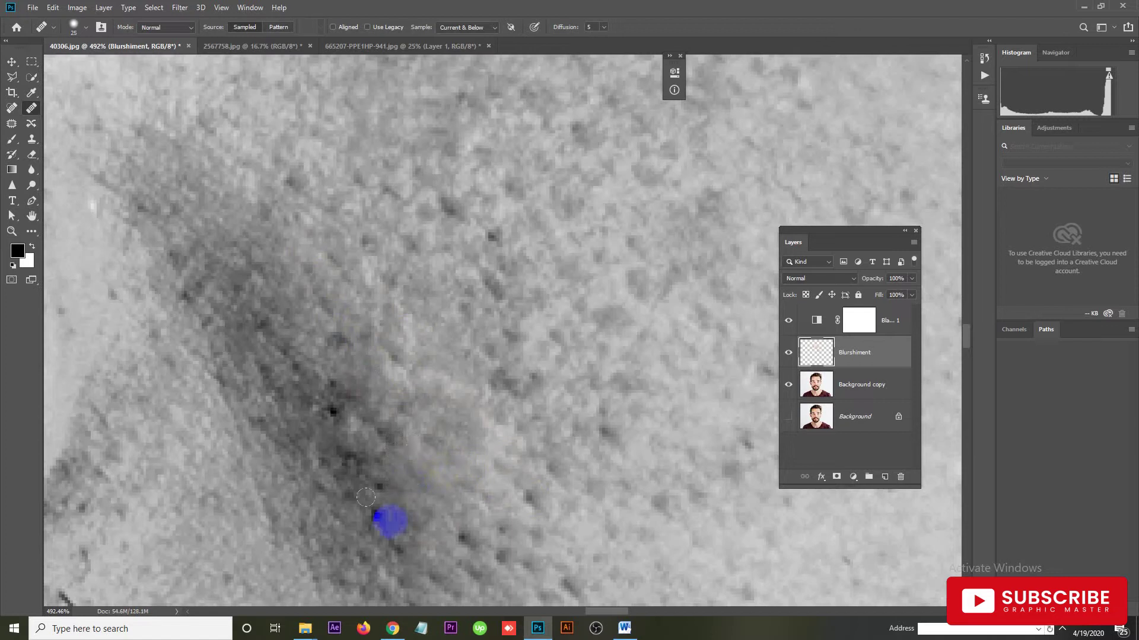
{"action": "left_click", "coordinate": [420, 470], "text": "alt"}
{"action": "left_click", "coordinate": [363, 424]}
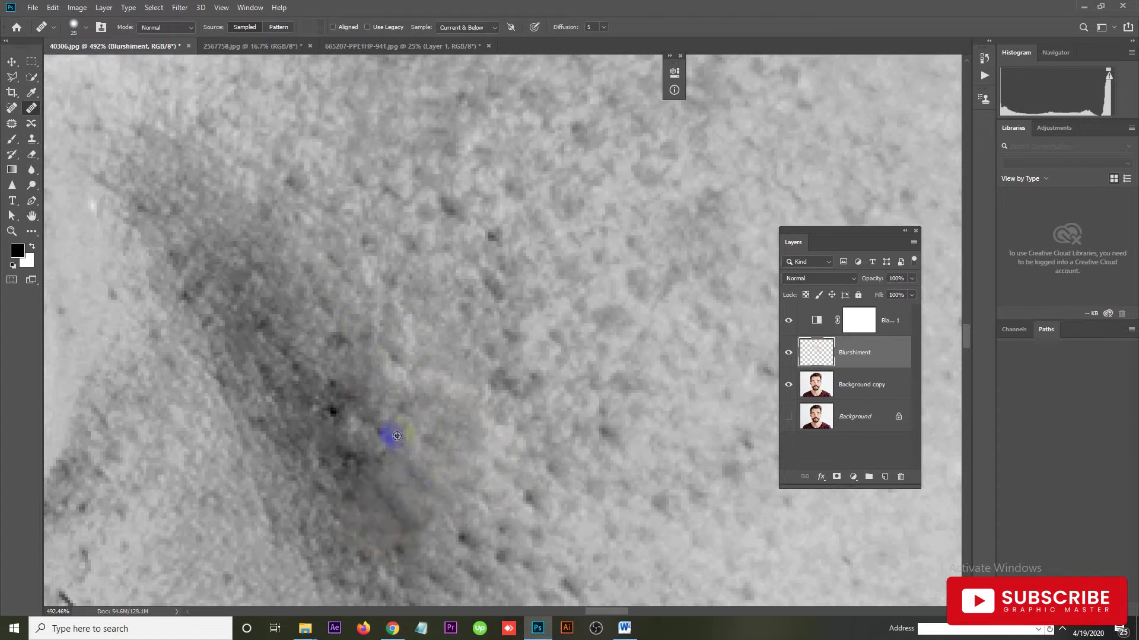
{"action": "left_click", "coordinate": [338, 364], "text": "alt"}
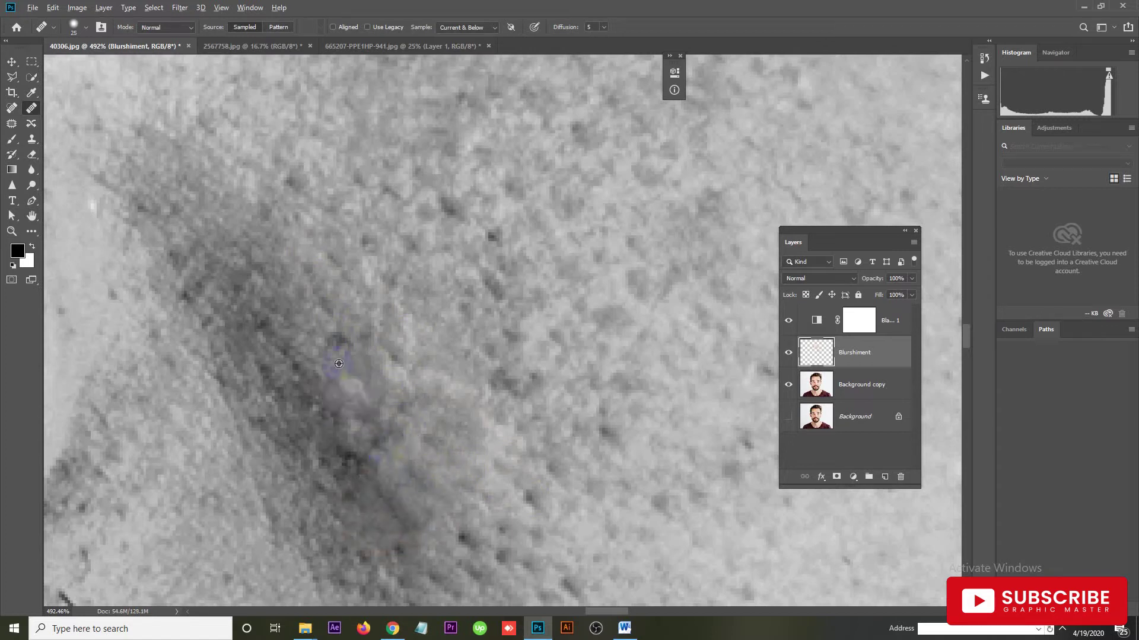
{"action": "left_click", "coordinate": [332, 339], "text": "alt"}
{"action": "left_click", "coordinate": [321, 295], "text": "alt"}
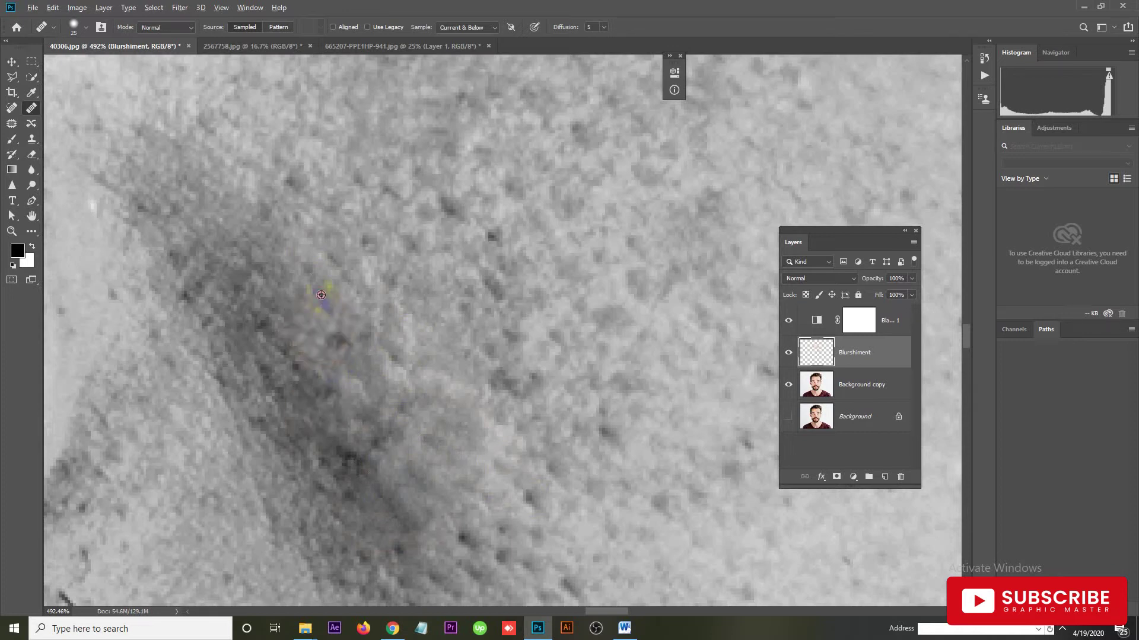
{"action": "left_click_drag", "start_coordinate": [407, 402], "coordinate": [480, 436]}
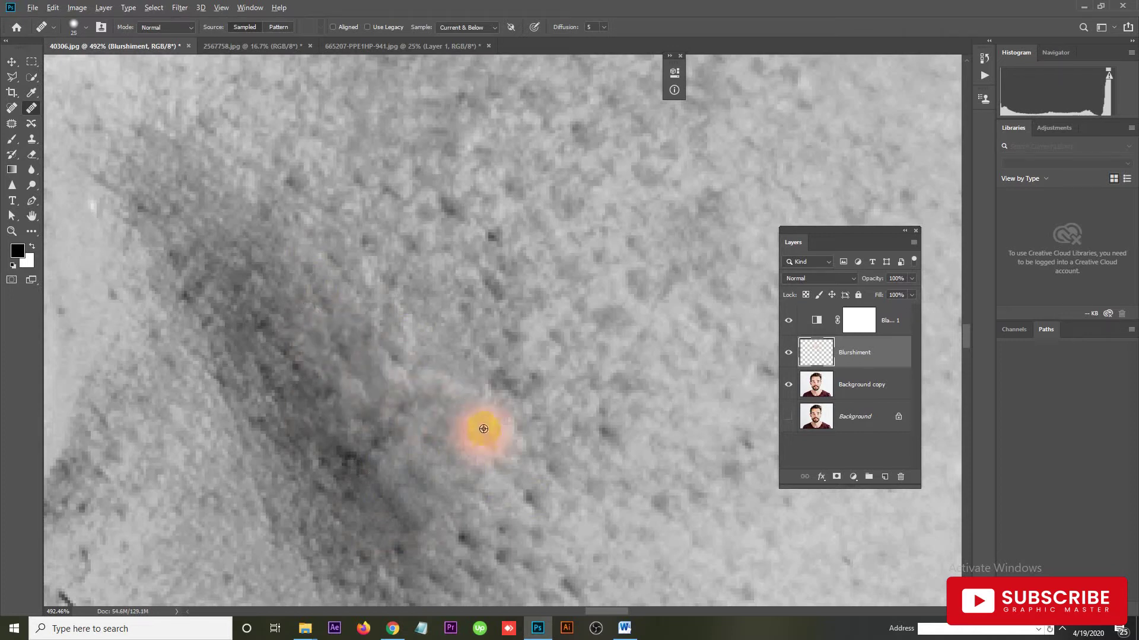
{"action": "left_click", "coordinate": [509, 387]}
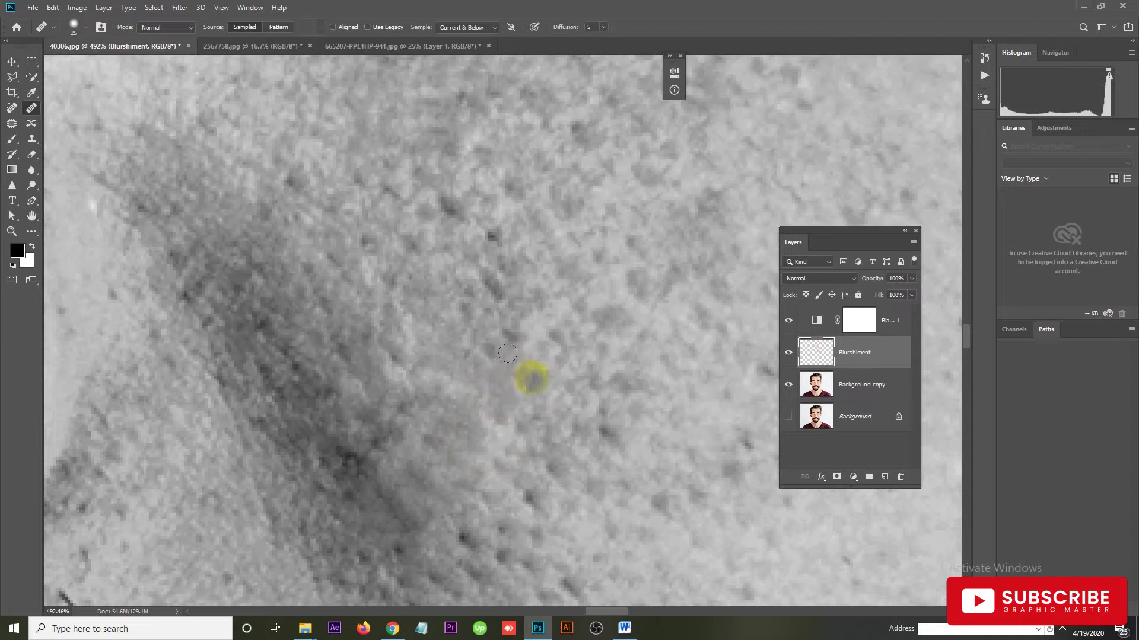
{"action": "left_click_drag", "start_coordinate": [525, 370], "coordinate": [497, 292]}
{"action": "left_click", "coordinate": [494, 238]}
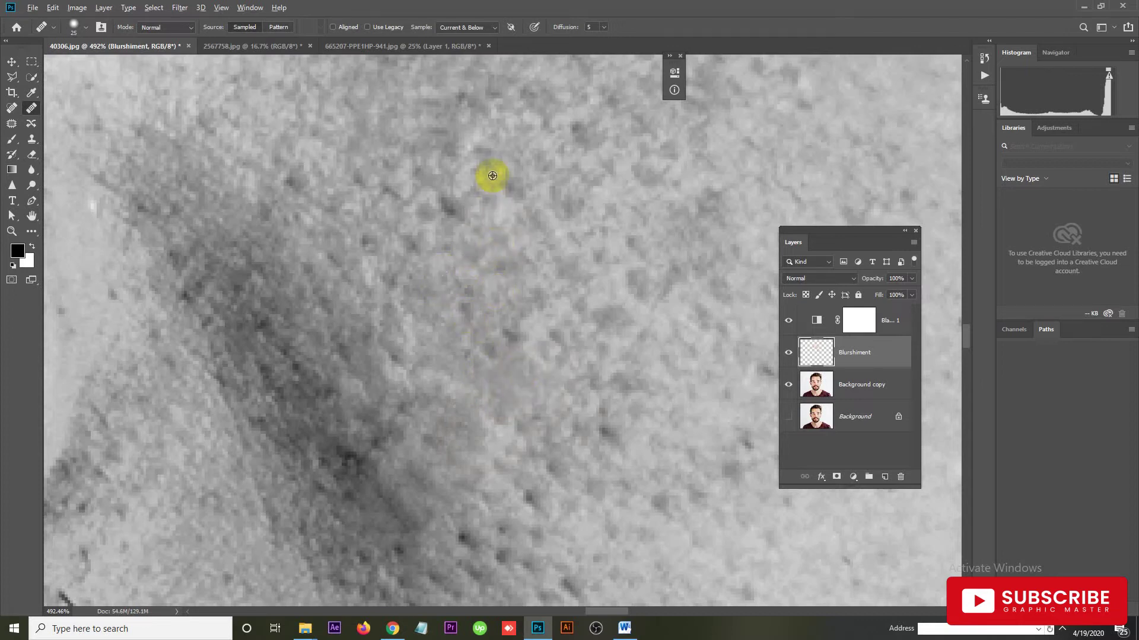
{"action": "left_click", "coordinate": [449, 203]}
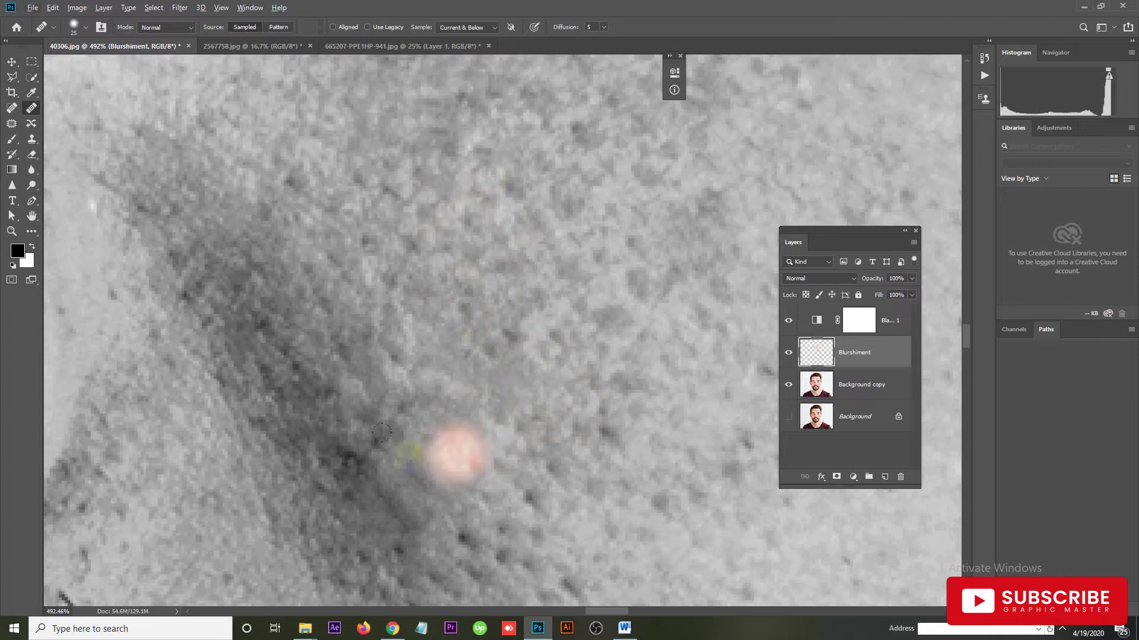
Heal the dark spots near the beard line, resampling clean skin for each.
{"action": "left_click_drag", "start_coordinate": [455, 452], "coordinate": [443, 342]}
{"action": "left_click", "coordinate": [429, 404], "text": "alt"}
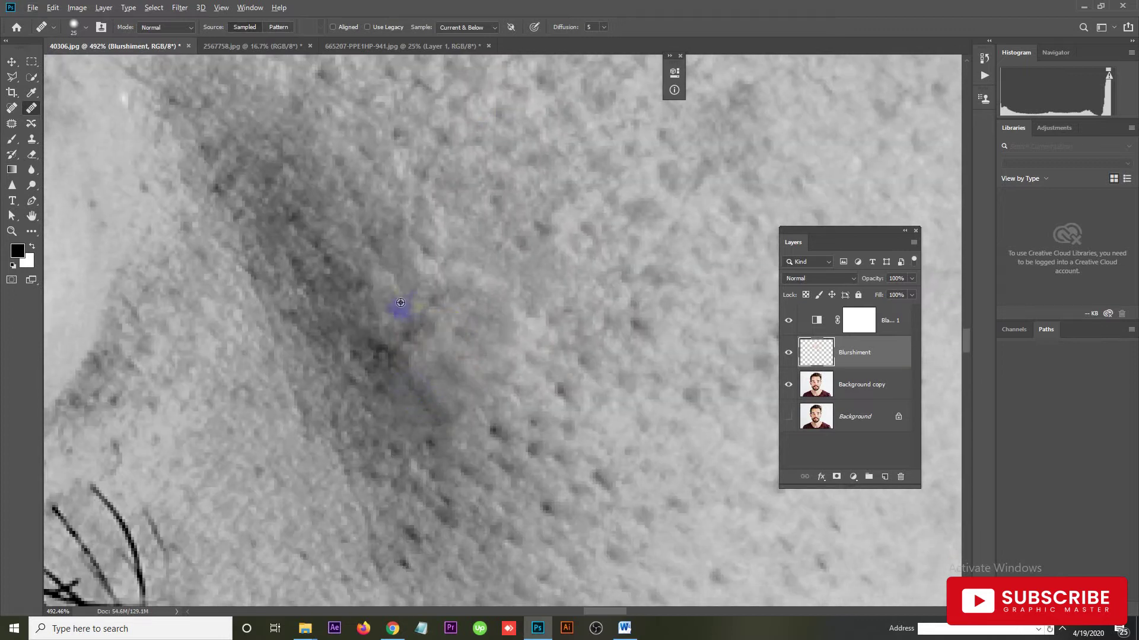
{"action": "left_click", "coordinate": [381, 352]}
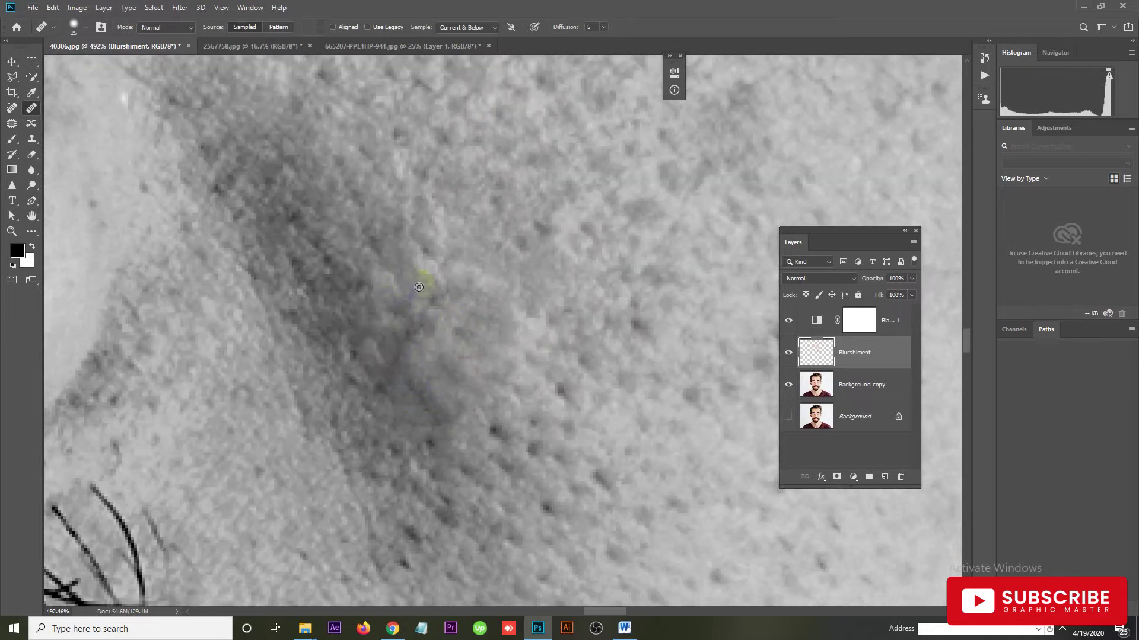
{"action": "left_click", "coordinate": [473, 371], "text": "alt"}
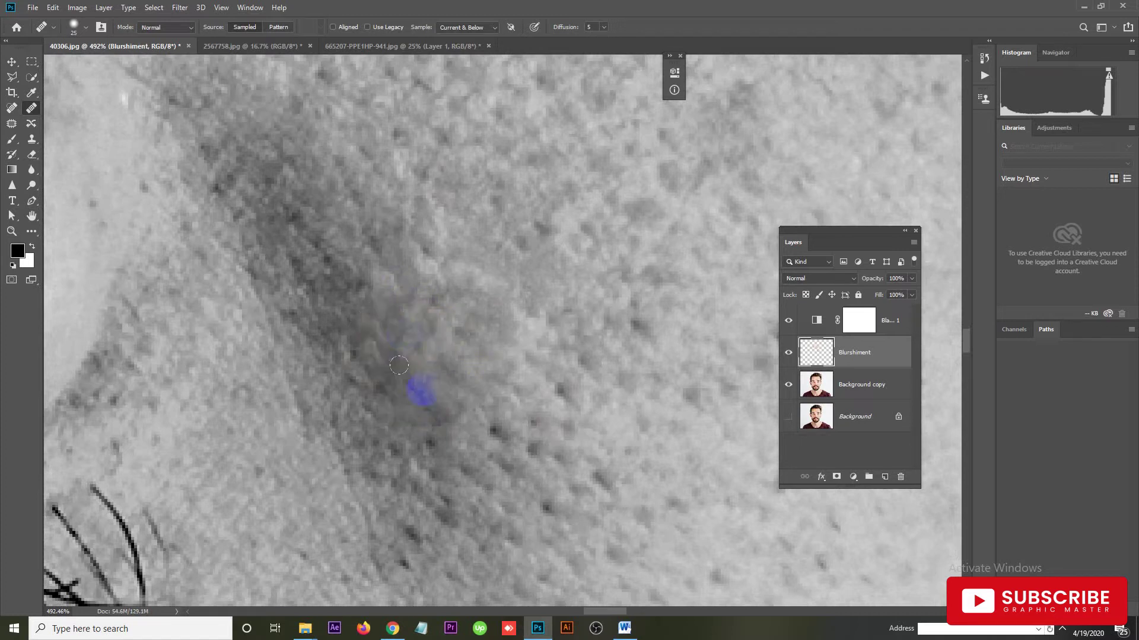
{"action": "left_click", "coordinate": [376, 394]}
{"action": "left_click", "coordinate": [406, 364], "text": "alt"}
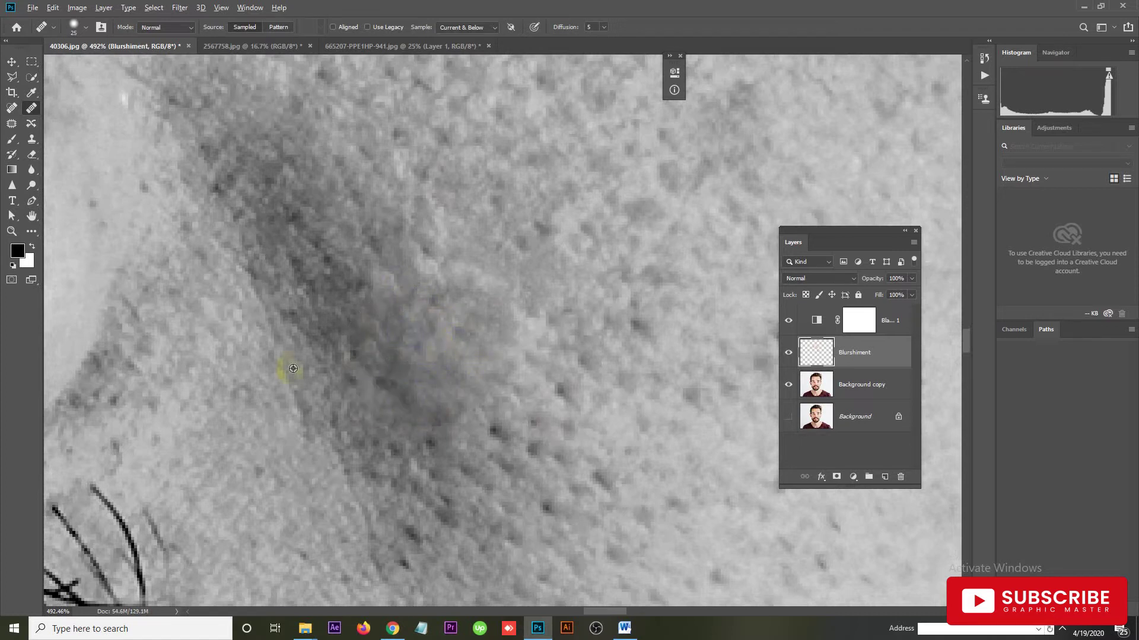
{"action": "left_click", "coordinate": [363, 461]}
{"action": "left_click", "coordinate": [525, 413], "text": "alt"}
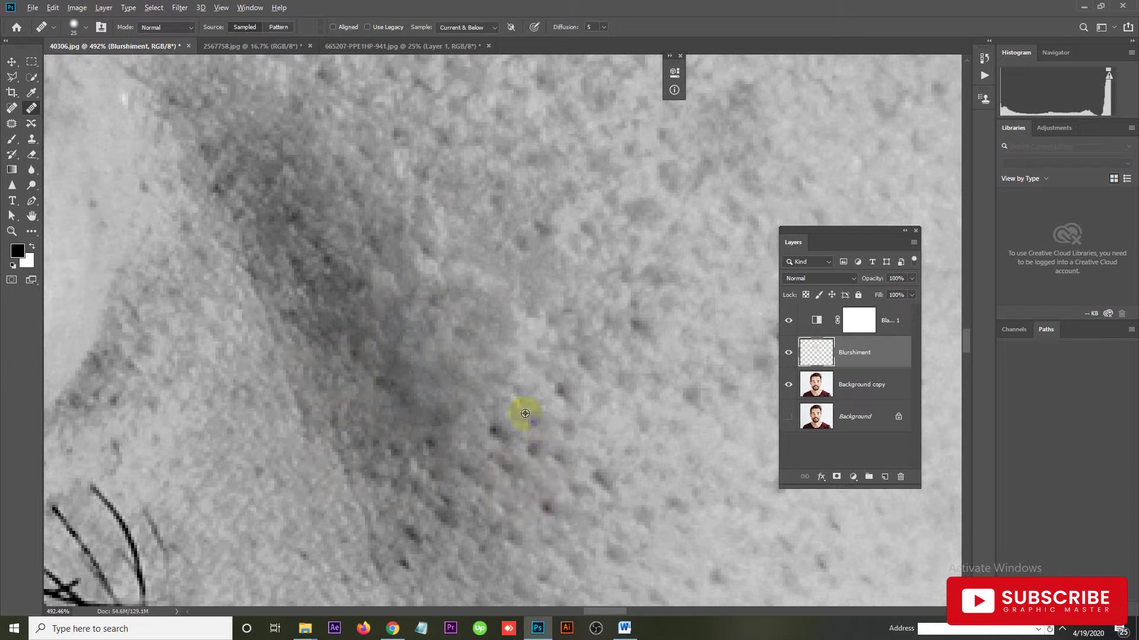
{"action": "left_click", "coordinate": [518, 394], "text": "alt"}
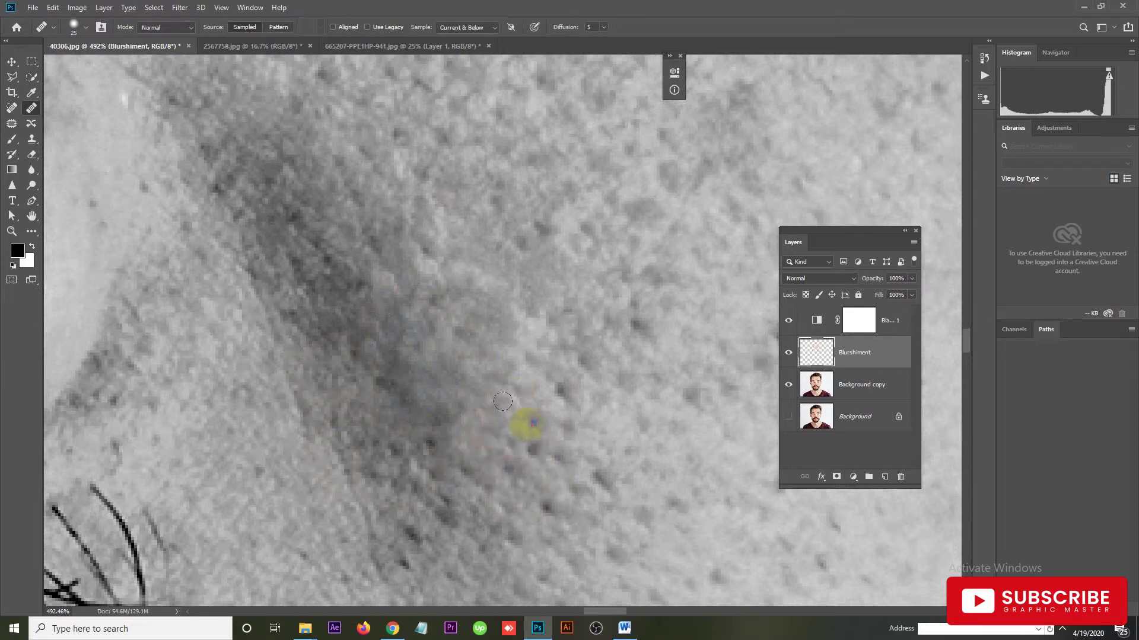
{"action": "left_click", "coordinate": [559, 394]}
{"action": "left_click", "coordinate": [499, 403], "text": "alt"}
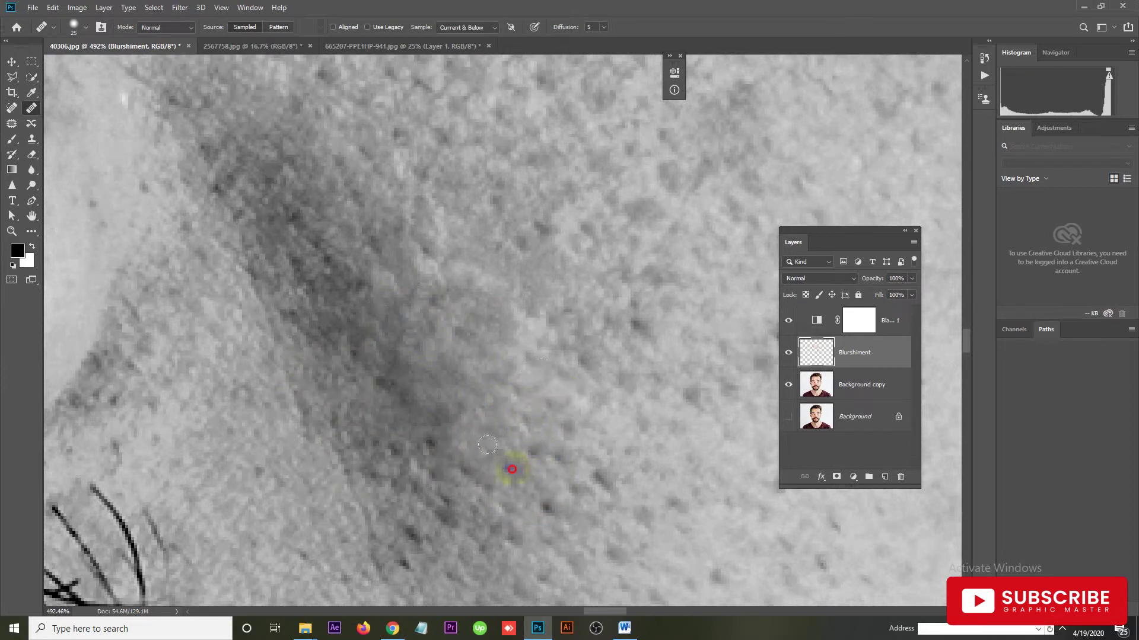
{"action": "left_click", "coordinate": [549, 505]}
{"action": "left_click", "coordinate": [497, 494], "text": "alt"}
{"action": "left_click", "coordinate": [369, 515], "text": "alt"}
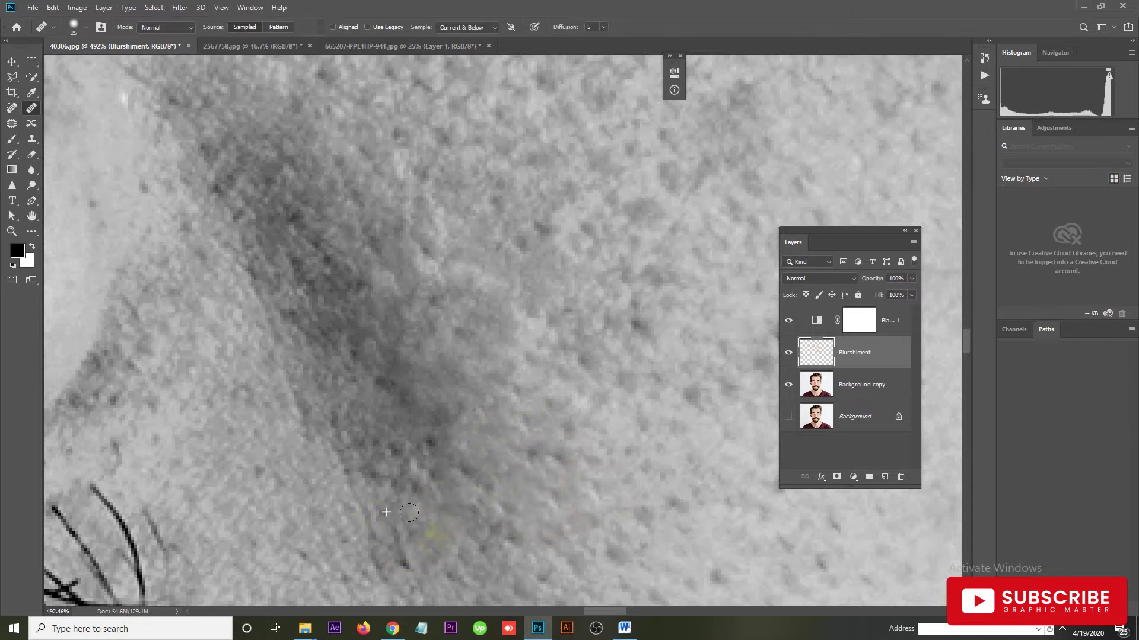
{"action": "scroll", "coordinate": [521, 330], "scroll_direction": "down", "scroll_amount": 3}
{"action": "left_click", "coordinate": [423, 370], "text": "alt"}
Heal skin spots and dark pores across the cheek patch.
{"action": "left_click", "coordinate": [450, 402]}
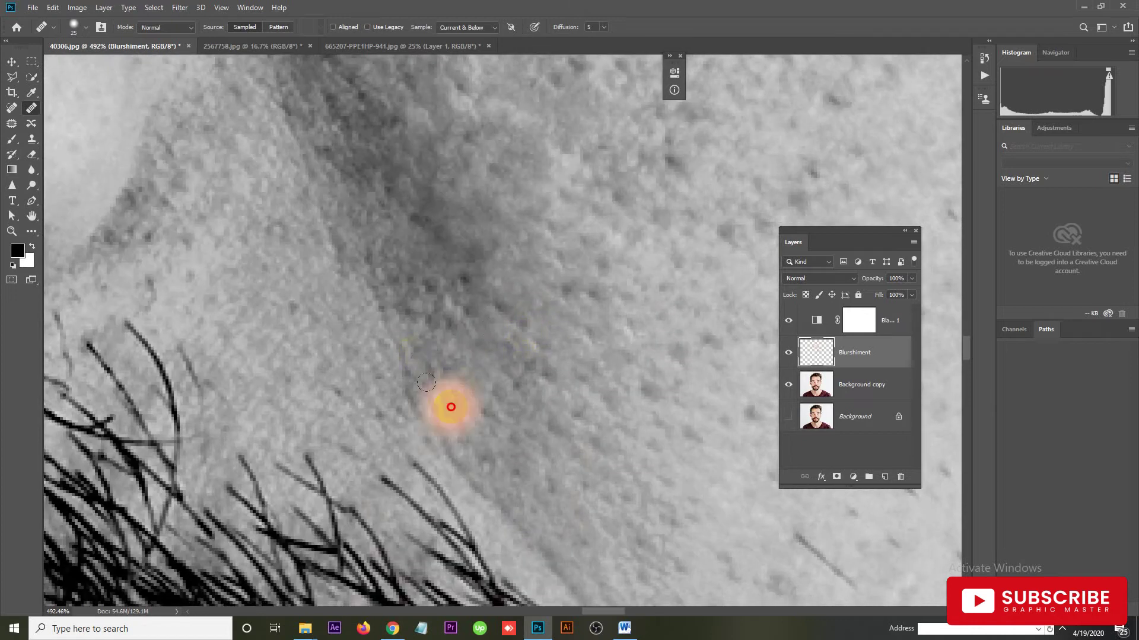
{"action": "left_click_drag", "start_coordinate": [609, 436], "coordinate": [668, 443]}
{"action": "left_click_drag", "start_coordinate": [685, 382], "coordinate": [452, 419]}
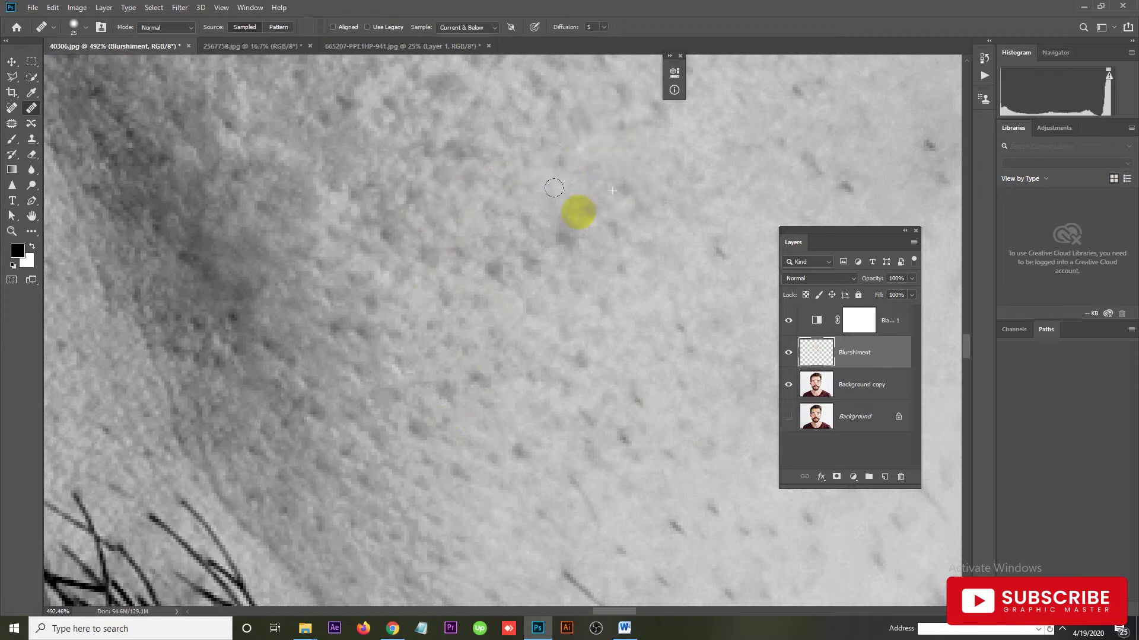
{"action": "left_click", "coordinate": [563, 240]}
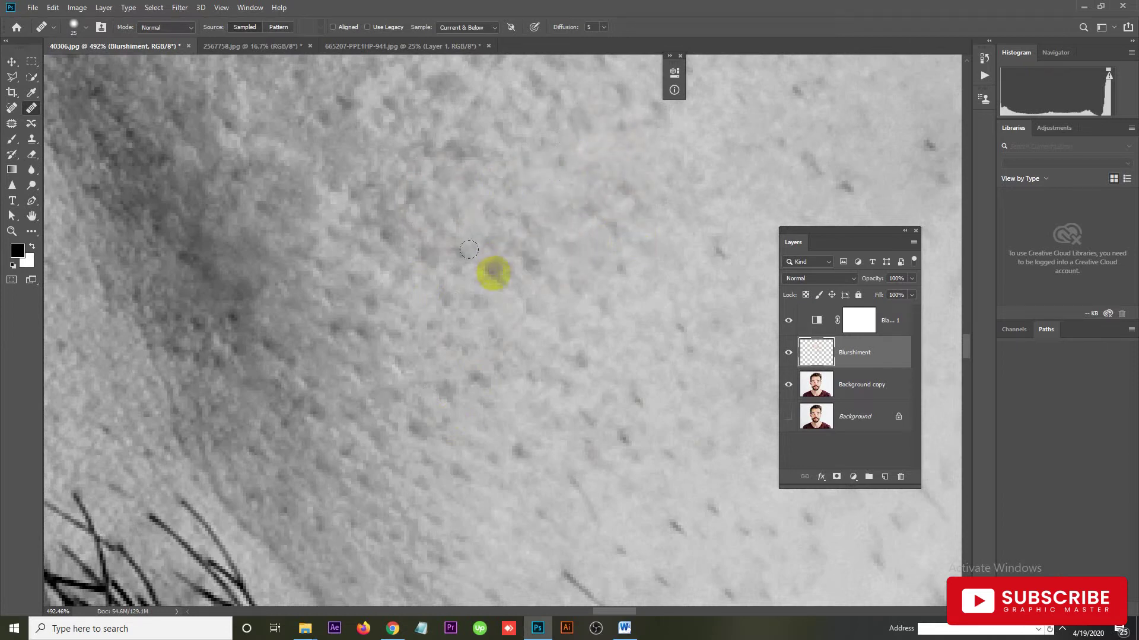
{"action": "left_click", "coordinate": [491, 268]}
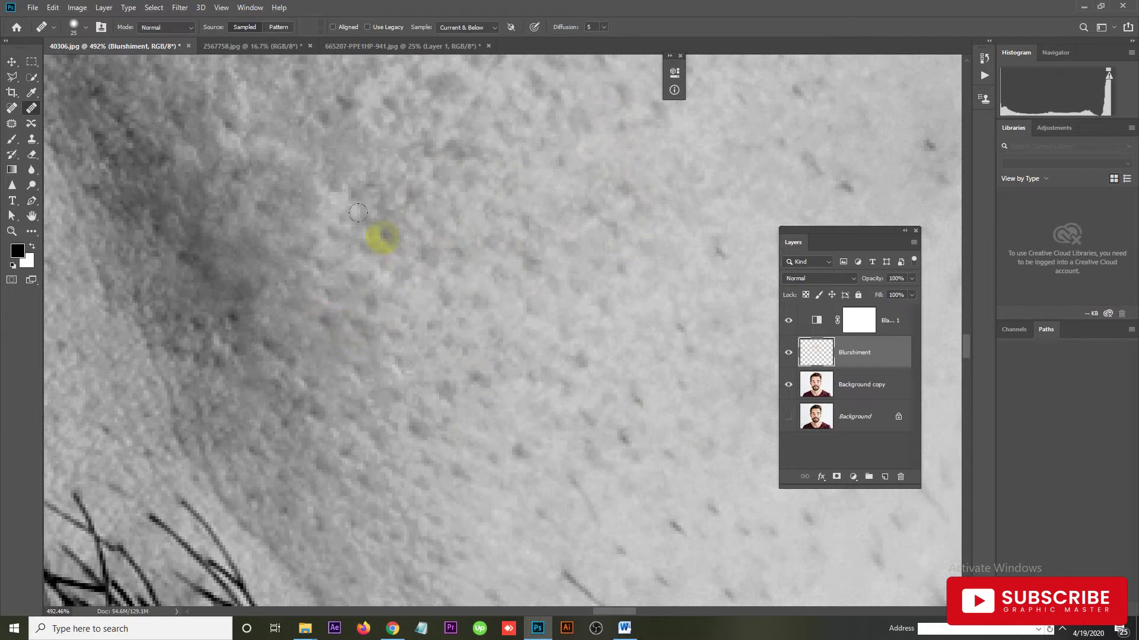
{"action": "left_click", "coordinate": [556, 346]}
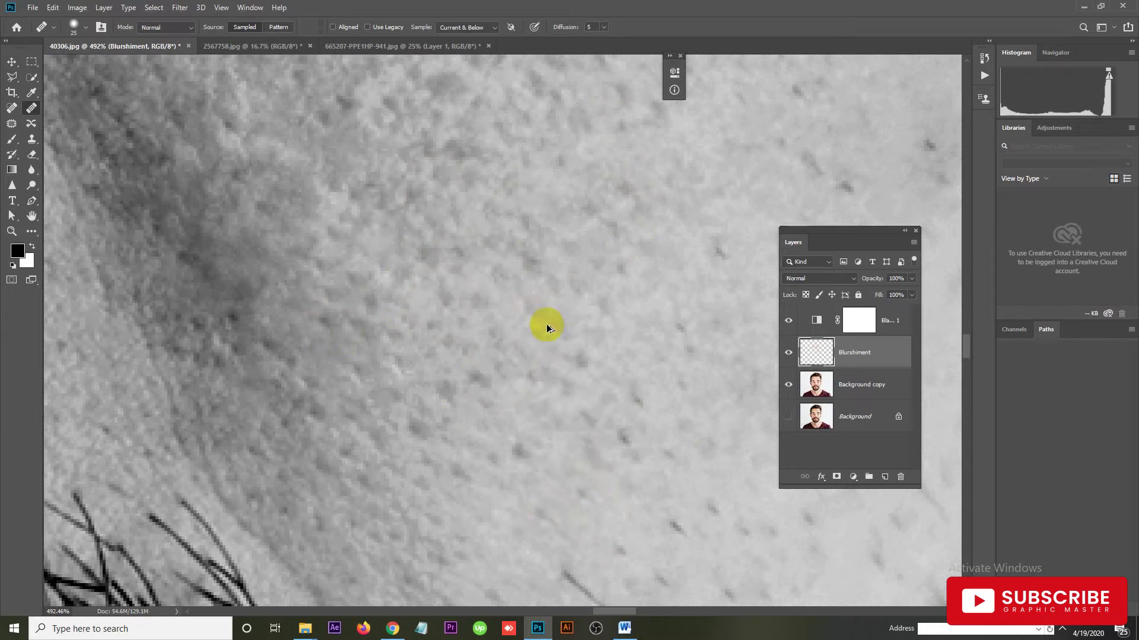
Heal the remaining dark spots and streak on the lower cheek above the beard.
{"action": "left_click_drag", "start_coordinate": [611, 365], "coordinate": [512, 264]}
{"action": "left_click", "coordinate": [488, 366]}
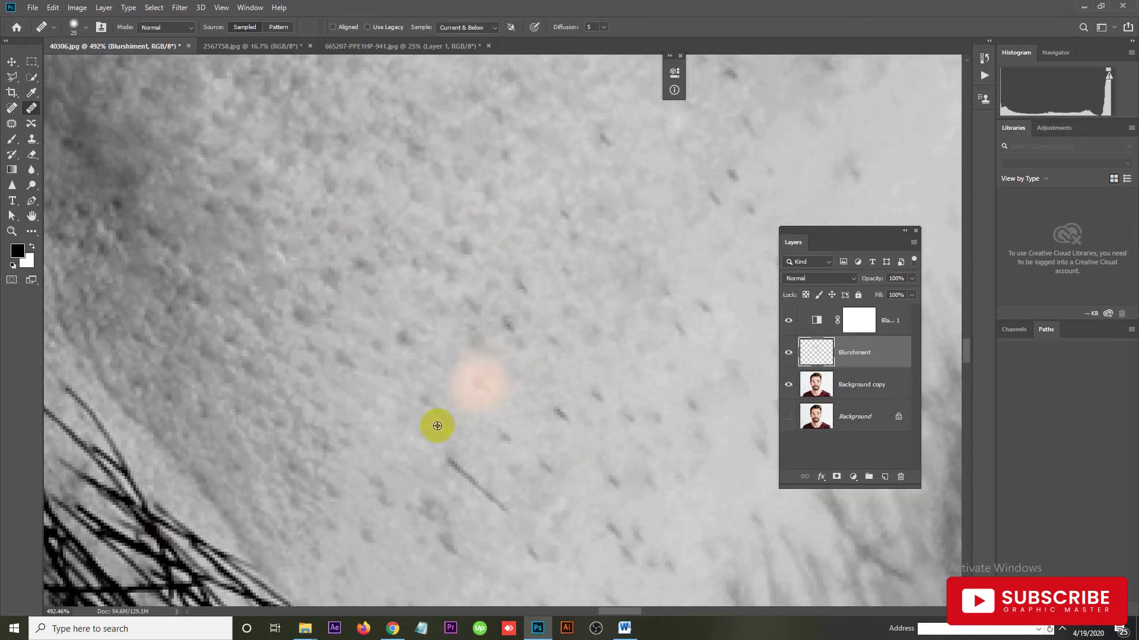
{"action": "left_click", "coordinate": [442, 460]}
{"action": "left_click", "coordinate": [492, 498]}
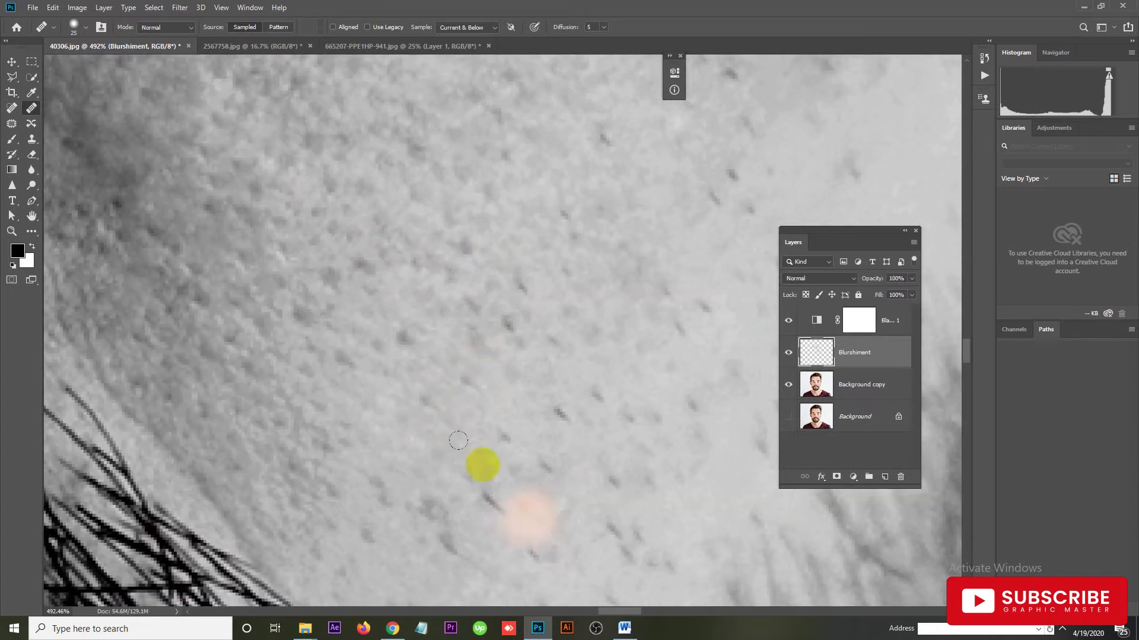
{"action": "left_click", "coordinate": [563, 497]}
{"action": "left_click", "coordinate": [676, 235]}
{"action": "mouse_move", "coordinate": [717, 170]}
{"action": "left_mouse_down"}
{"action": "mouse_move", "coordinate": [638, 457]}
{"action": "mouse_move", "coordinate": [465, 315]}
{"action": "left_mouse_up"}
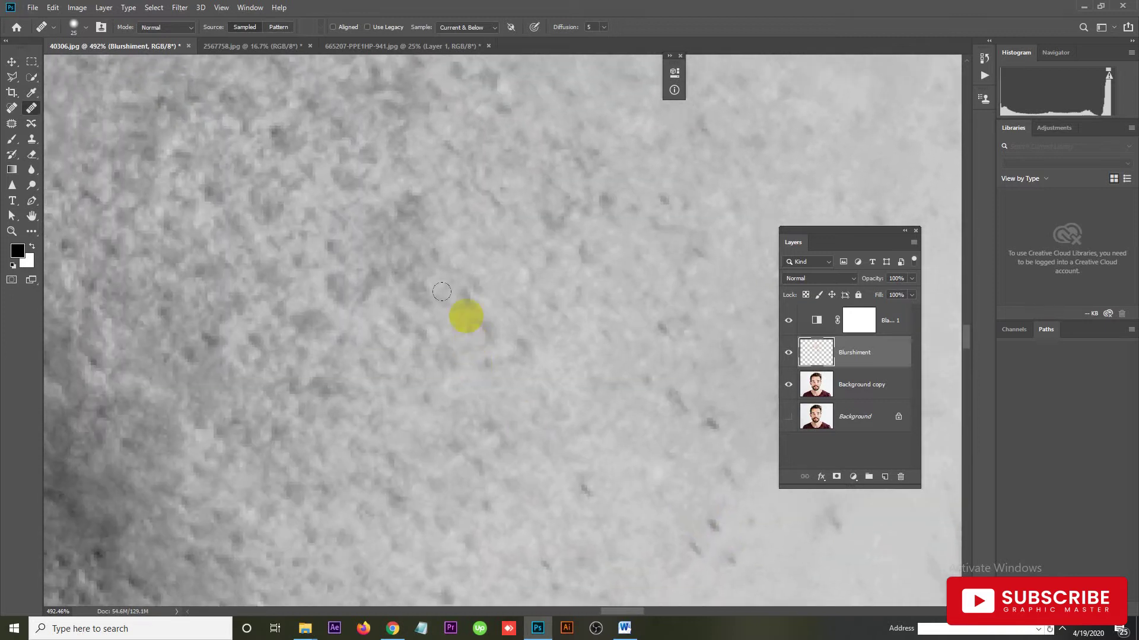
{"action": "left_click", "coordinate": [386, 183]}
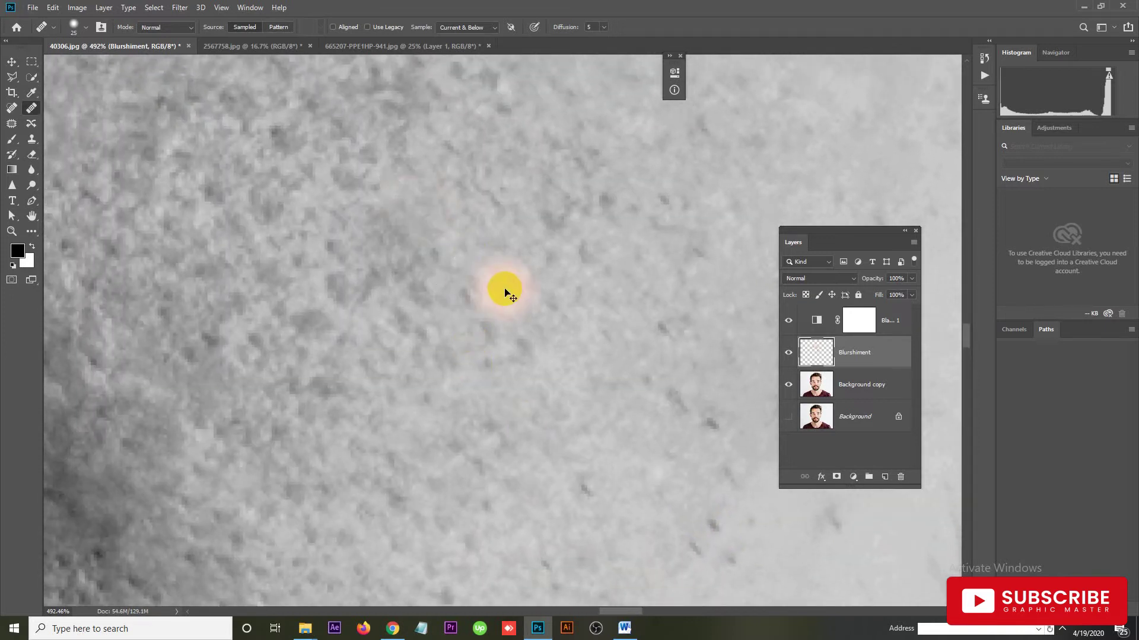
{"action": "scroll", "coordinate": [504, 290], "scroll_direction": "down", "scroll_amount": 2}
{"action": "scroll", "coordinate": [504, 291], "scroll_direction": "down", "scroll_amount": 2}
{"action": "scroll", "coordinate": [504, 290], "scroll_direction": "down", "scroll_amount": 2}
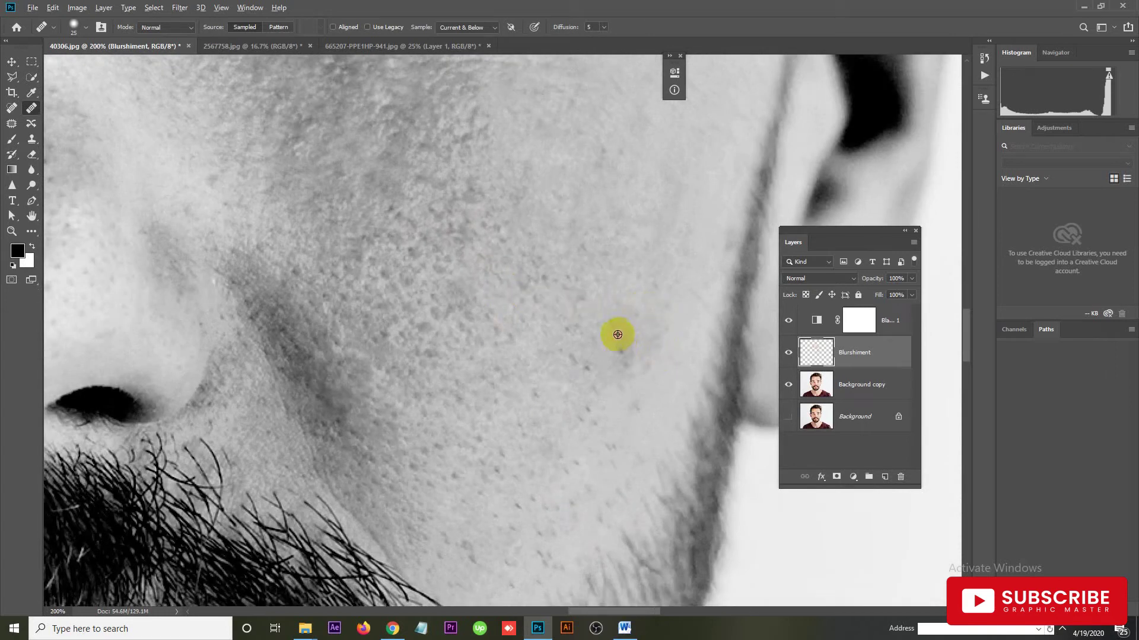
Heal the small dark cheek blemish from a clean cheek sample, then resample skin near the crease.
{"action": "left_click", "coordinate": [648, 386], "text": "alt"}
{"action": "left_click", "coordinate": [620, 363]}
{"action": "left_click", "coordinate": [311, 424]}
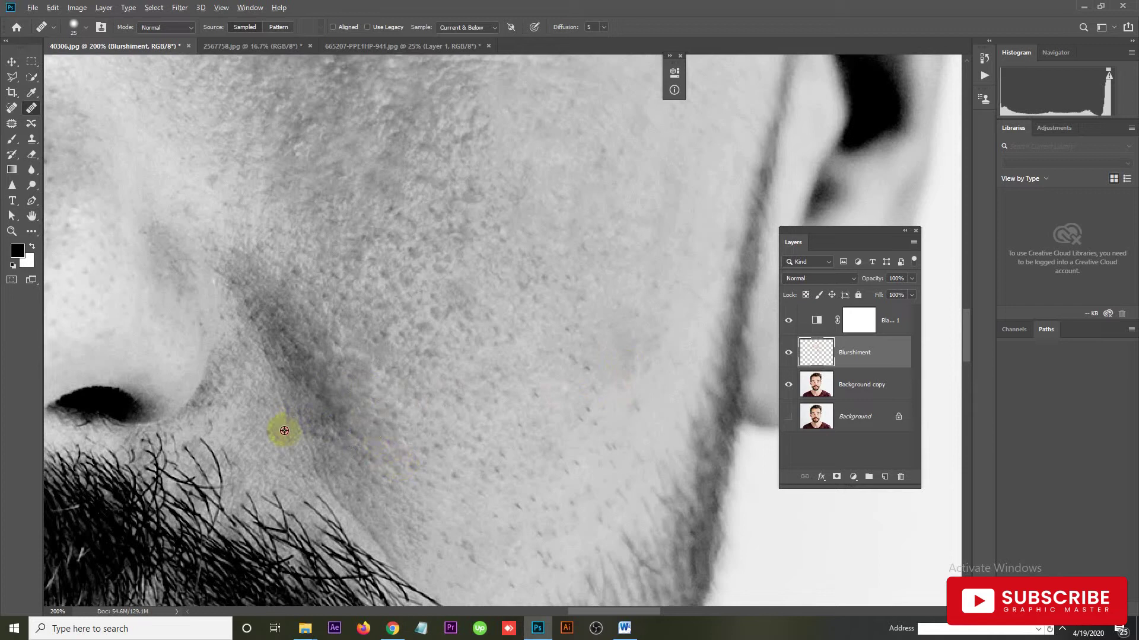
{"action": "left_click", "coordinate": [303, 411], "text": "alt"}
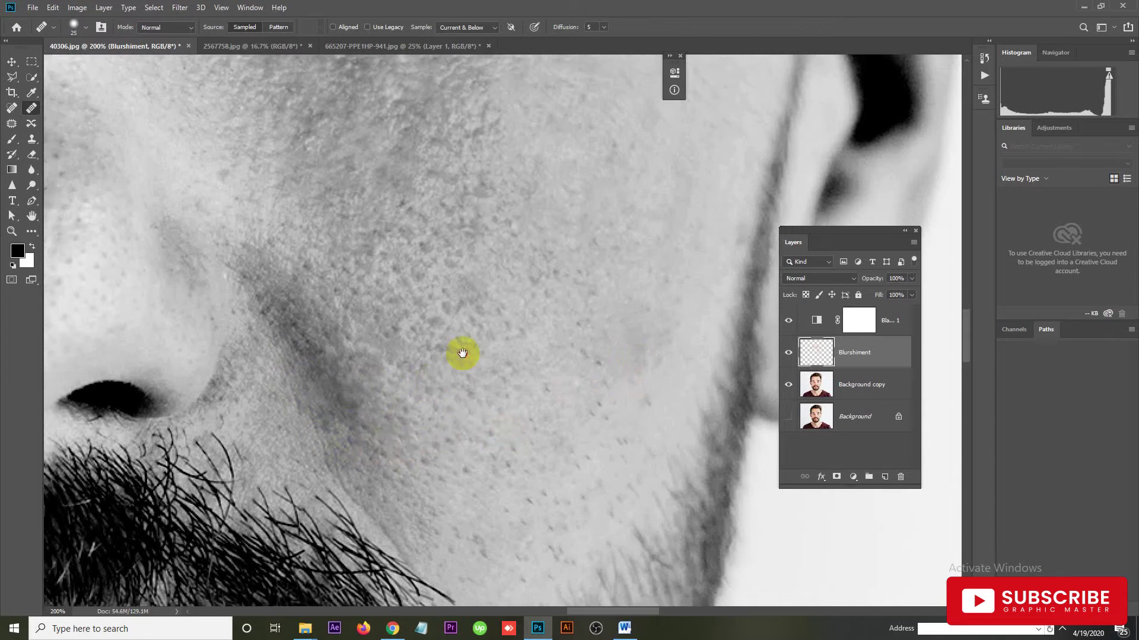
Heal down the dark crease beside the nose to the tip, resampling nearby skin, and dab a cheek spot.
{"action": "left_click_drag", "start_coordinate": [459, 352], "coordinate": [517, 315]}
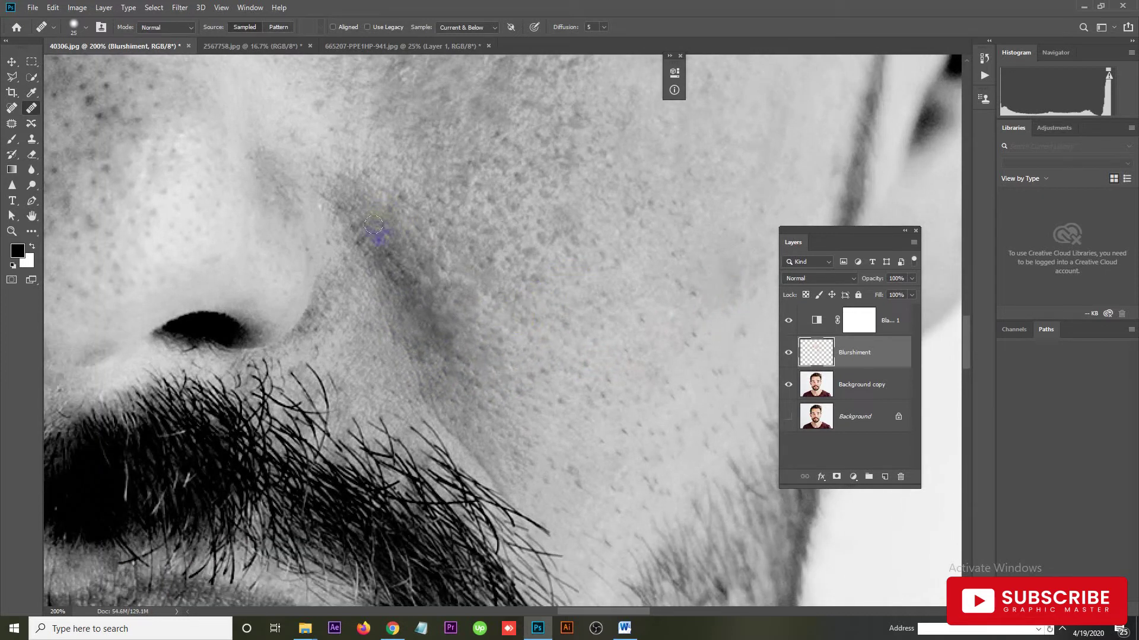
{"action": "left_click_drag", "start_coordinate": [374, 225], "coordinate": [418, 287]}
{"action": "left_click", "coordinate": [359, 191]}
{"action": "left_click_drag", "start_coordinate": [342, 218], "coordinate": [376, 274]}
{"action": "left_click", "coordinate": [531, 379]}
{"action": "left_click", "coordinate": [473, 321]}
{"action": "left_click_drag", "start_coordinate": [418, 321], "coordinate": [468, 380]}
{"action": "left_click_drag", "start_coordinate": [432, 300], "coordinate": [468, 360]}
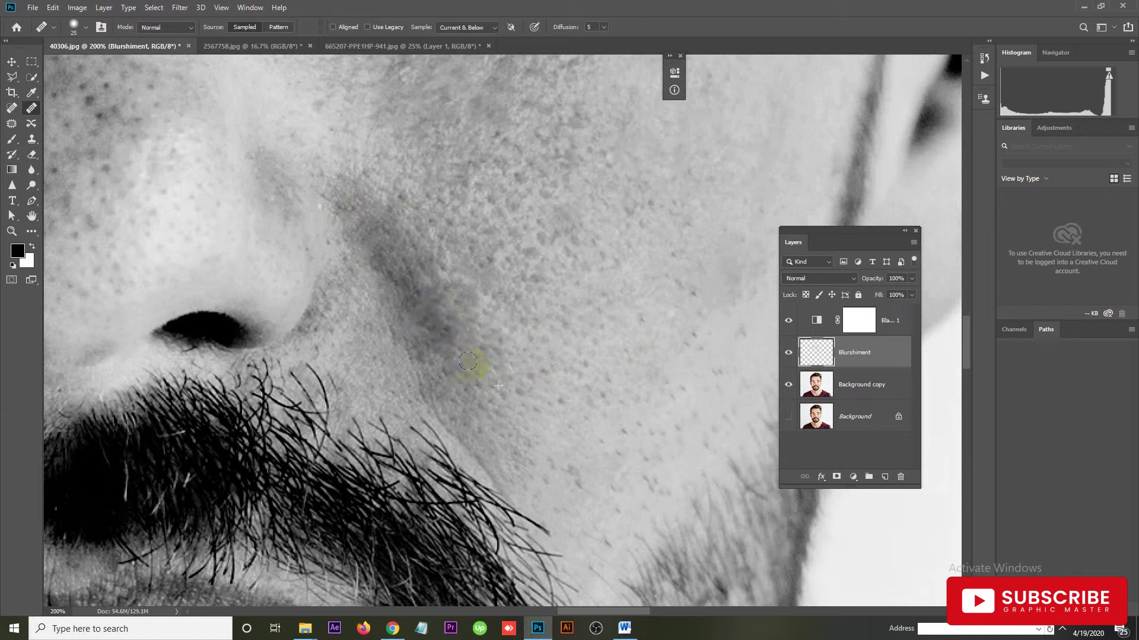
{"action": "left_click_drag", "start_coordinate": [413, 309], "coordinate": [430, 361]}
{"action": "left_click", "coordinate": [585, 395]}
Zoom onto the nose, enlarge the Healing Brush to 40 and heal the dark nose spot.
{"action": "scroll", "coordinate": [581, 396], "scroll_direction": "down", "scroll_amount": 1}
{"action": "scroll", "coordinate": [580, 391], "scroll_direction": "down", "scroll_amount": 1}
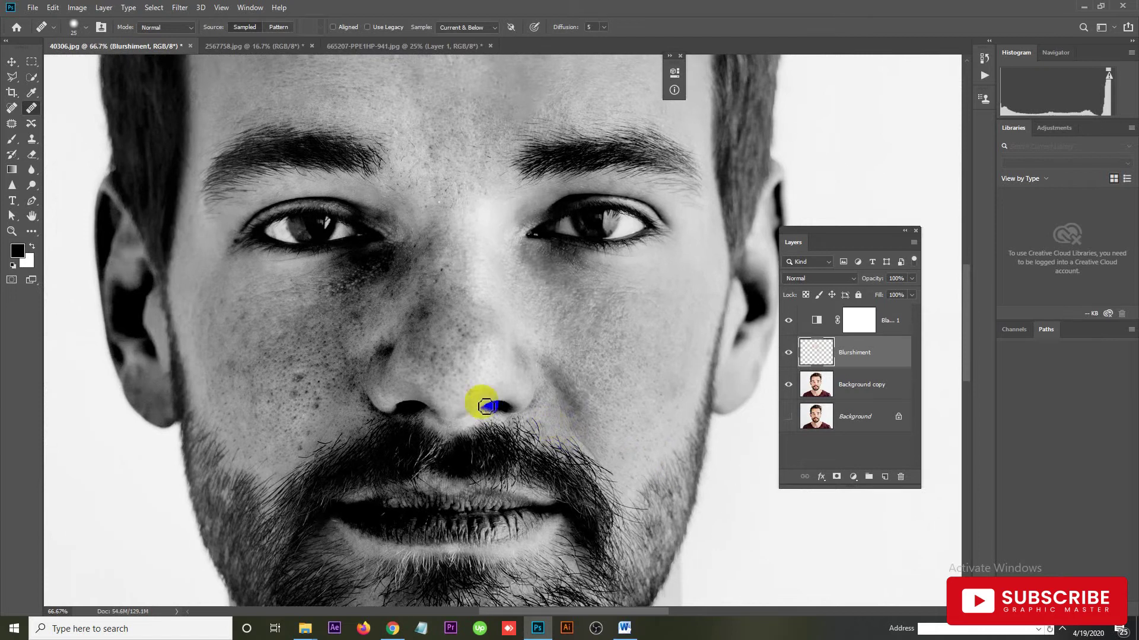
{"action": "scroll", "coordinate": [448, 363], "scroll_direction": "up", "scroll_amount": 1}
{"action": "scroll", "coordinate": [448, 363], "scroll_direction": "up", "scroll_amount": 7}
{"action": "mouse_move", "coordinate": [452, 367]}
{"action": "left_mouse_down"}
{"action": "mouse_move", "coordinate": [470, 328]}
{"action": "mouse_move", "coordinate": [570, 295]}
{"action": "mouse_move", "coordinate": [584, 356]}
{"action": "mouse_move", "coordinate": [559, 363]}
{"action": "mouse_move", "coordinate": [572, 376]}
{"action": "mouse_move", "coordinate": [528, 321]}
{"action": "mouse_move", "coordinate": [512, 338]}
{"action": "left_mouse_up"}
{"action": "key", "text": "bracketright"}
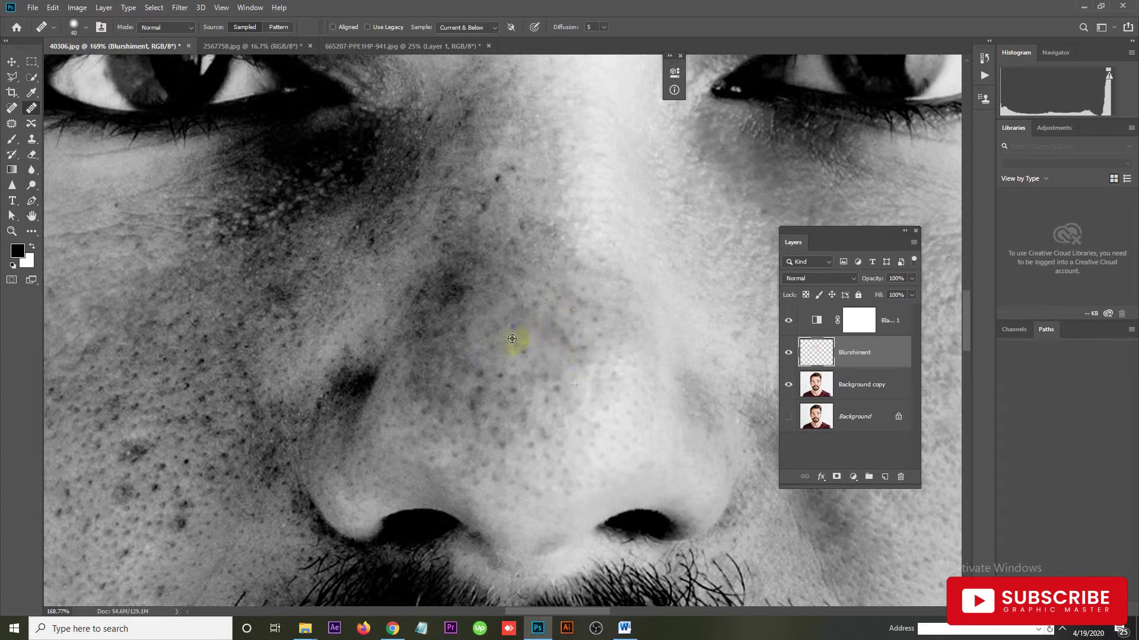
{"action": "left_click_drag", "start_coordinate": [470, 302], "coordinate": [447, 272]}
{"action": "left_click", "coordinate": [510, 242]}
Heal the blotch along the nose bridge and the dark spot beside the nostril.
{"action": "left_click", "coordinate": [847, 323]}
{"action": "left_click", "coordinate": [847, 324]}
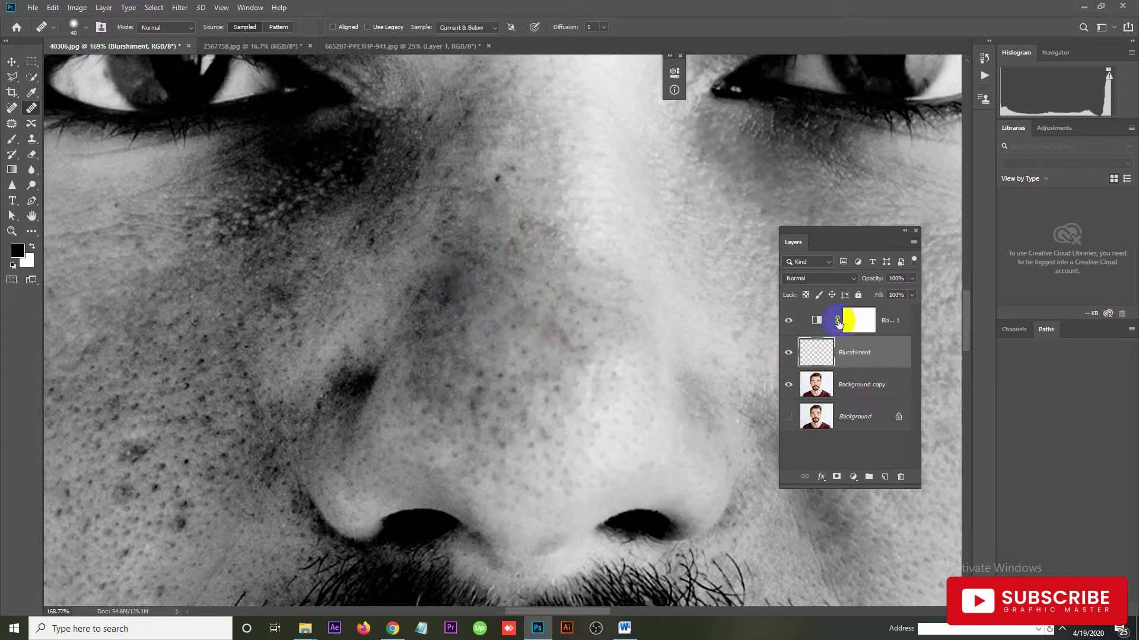
{"action": "left_click", "coordinate": [814, 321]}
{"action": "left_click", "coordinate": [495, 261]}
{"action": "mouse_move", "coordinate": [478, 266]}
{"action": "left_mouse_down"}
{"action": "mouse_move", "coordinate": [436, 290]}
{"action": "mouse_move", "coordinate": [477, 300]}
{"action": "left_mouse_up"}
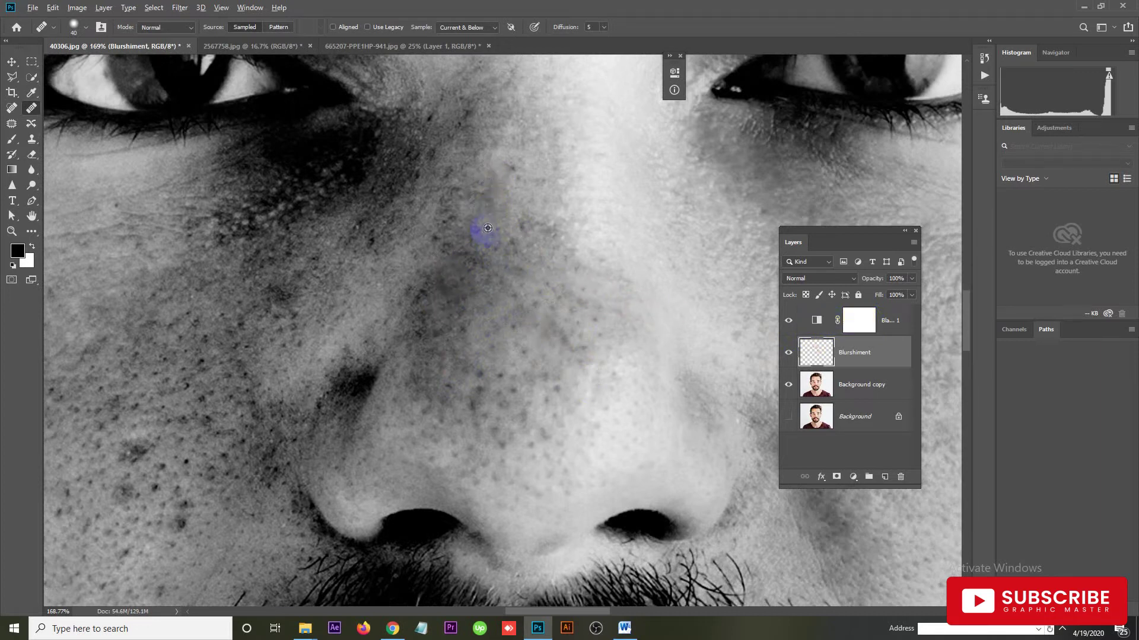
{"action": "mouse_move", "coordinate": [531, 223]}
{"action": "left_mouse_down"}
{"action": "mouse_move", "coordinate": [559, 234]}
{"action": "mouse_move", "coordinate": [512, 190]}
{"action": "mouse_move", "coordinate": [531, 241]}
{"action": "mouse_move", "coordinate": [371, 337]}
{"action": "mouse_move", "coordinate": [361, 373]}
{"action": "mouse_move", "coordinate": [343, 376]}
{"action": "left_mouse_up"}
{"action": "left_click_drag", "start_coordinate": [357, 315], "coordinate": [364, 376]}
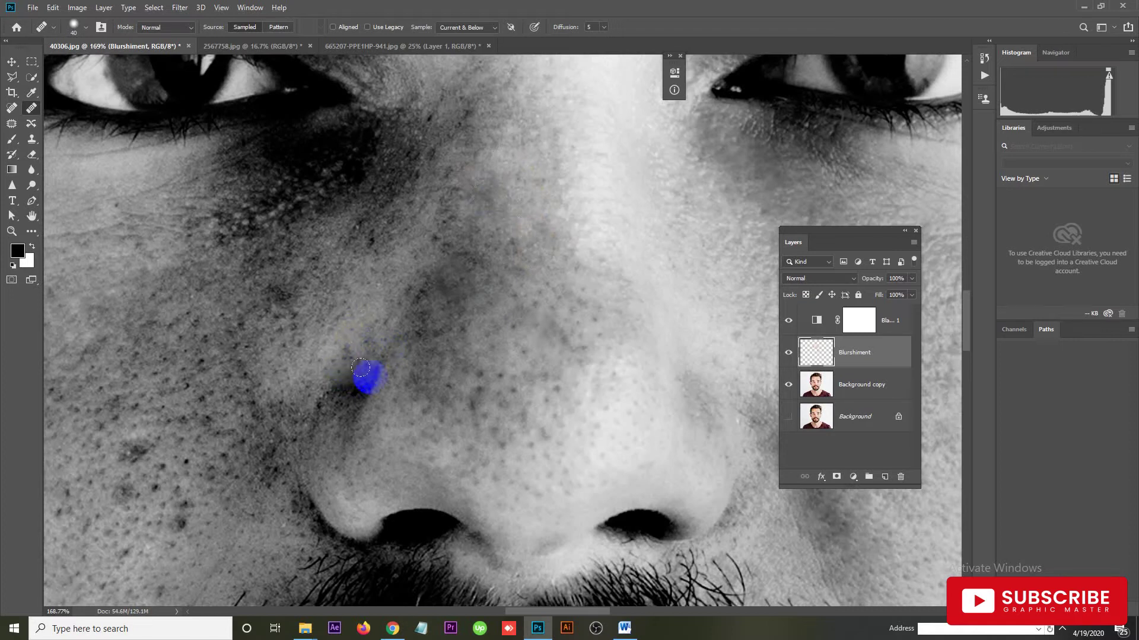
{"action": "mouse_move", "coordinate": [368, 319]}
{"action": "left_mouse_down"}
{"action": "mouse_move", "coordinate": [356, 373]}
{"action": "mouse_move", "coordinate": [361, 351]}
{"action": "mouse_move", "coordinate": [330, 406]}
{"action": "mouse_move", "coordinate": [321, 404]}
{"action": "mouse_move", "coordinate": [368, 387]}
{"action": "mouse_move", "coordinate": [368, 422]}
{"action": "mouse_move", "coordinate": [346, 399]}
{"action": "mouse_move", "coordinate": [371, 362]}
{"action": "mouse_move", "coordinate": [327, 355]}
{"action": "mouse_move", "coordinate": [331, 399]}
{"action": "mouse_move", "coordinate": [312, 386]}
{"action": "mouse_move", "coordinate": [329, 412]}
{"action": "mouse_move", "coordinate": [335, 373]}
{"action": "mouse_move", "coordinate": [360, 365]}
{"action": "left_mouse_up"}
Spot-heal the dark spots up the side and across the lower part of the nose.
{"action": "left_click", "coordinate": [359, 428]}
{"action": "left_click", "coordinate": [347, 408]}
{"action": "left_click", "coordinate": [354, 361]}
{"action": "left_click", "coordinate": [350, 383]}
{"action": "left_click", "coordinate": [310, 392]}
{"action": "left_click", "coordinate": [303, 427]}
{"action": "left_click", "coordinate": [329, 462]}
{"action": "left_click", "coordinate": [344, 466]}
{"action": "left_click", "coordinate": [450, 467]}
{"action": "left_click", "coordinate": [599, 412]}
{"action": "left_click", "coordinate": [517, 368]}
{"action": "left_click", "coordinate": [504, 404]}
{"action": "left_click", "coordinate": [495, 447]}
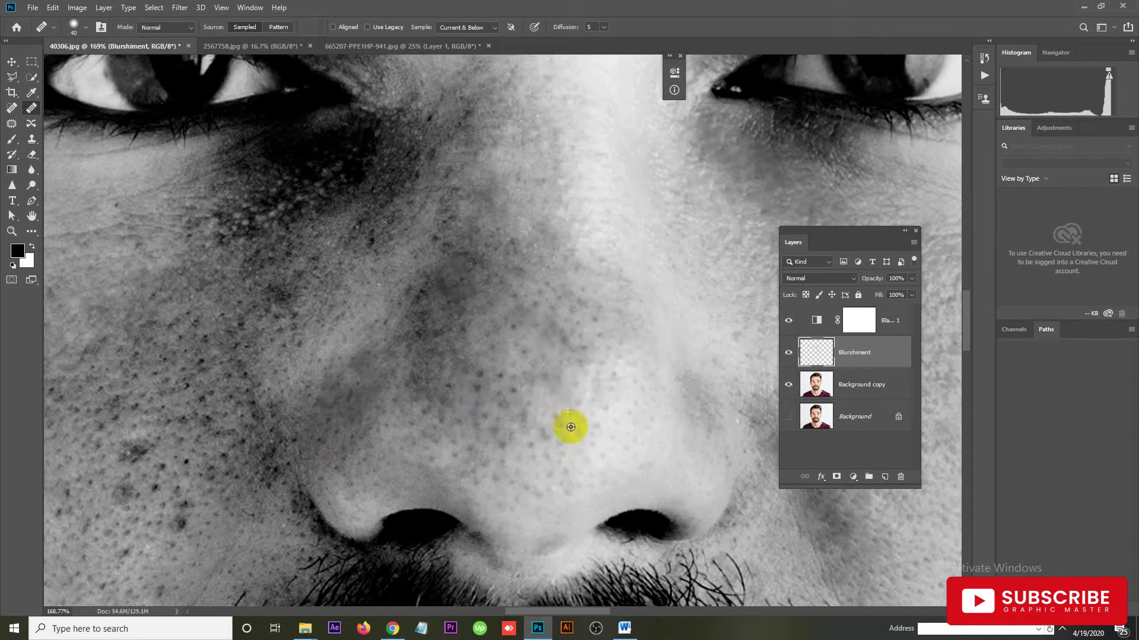
Spot-heal the pores and small spots across the middle of the nose.
{"action": "left_click", "coordinate": [563, 402]}
{"action": "left_click", "coordinate": [468, 378]}
{"action": "left_click", "coordinate": [546, 411]}
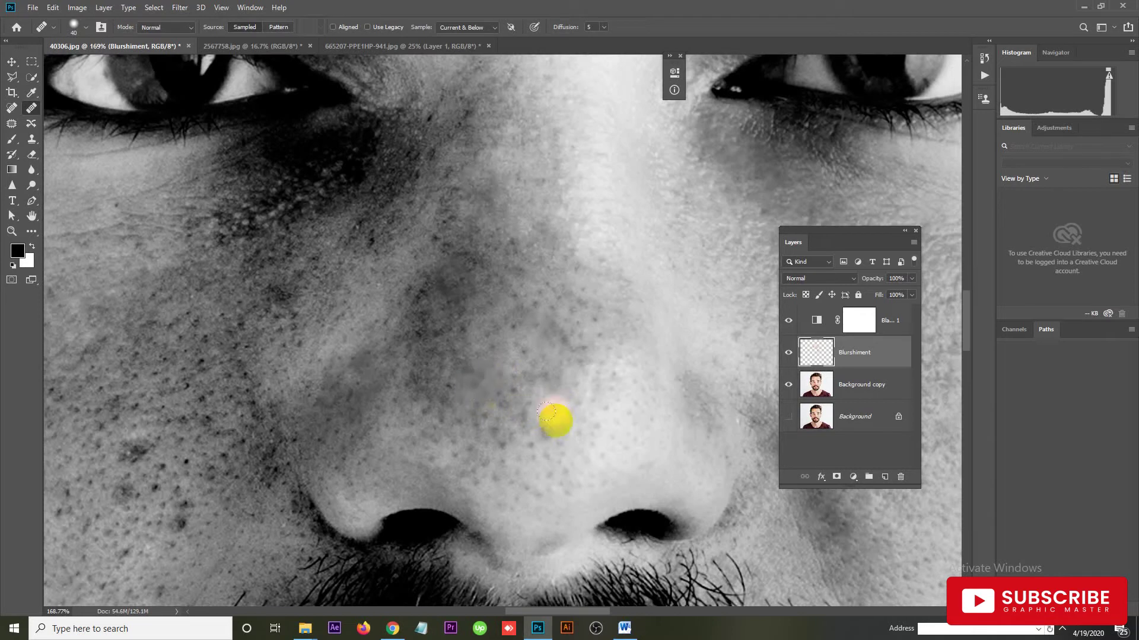
{"action": "left_click", "coordinate": [506, 409]}
{"action": "left_click", "coordinate": [565, 406]}
{"action": "left_click", "coordinate": [483, 391]}
{"action": "left_click", "coordinate": [568, 411]}
{"action": "left_click", "coordinate": [518, 393]}
{"action": "left_click", "coordinate": [579, 411]}
{"action": "left_click", "coordinate": [486, 338], "text": "alt"}
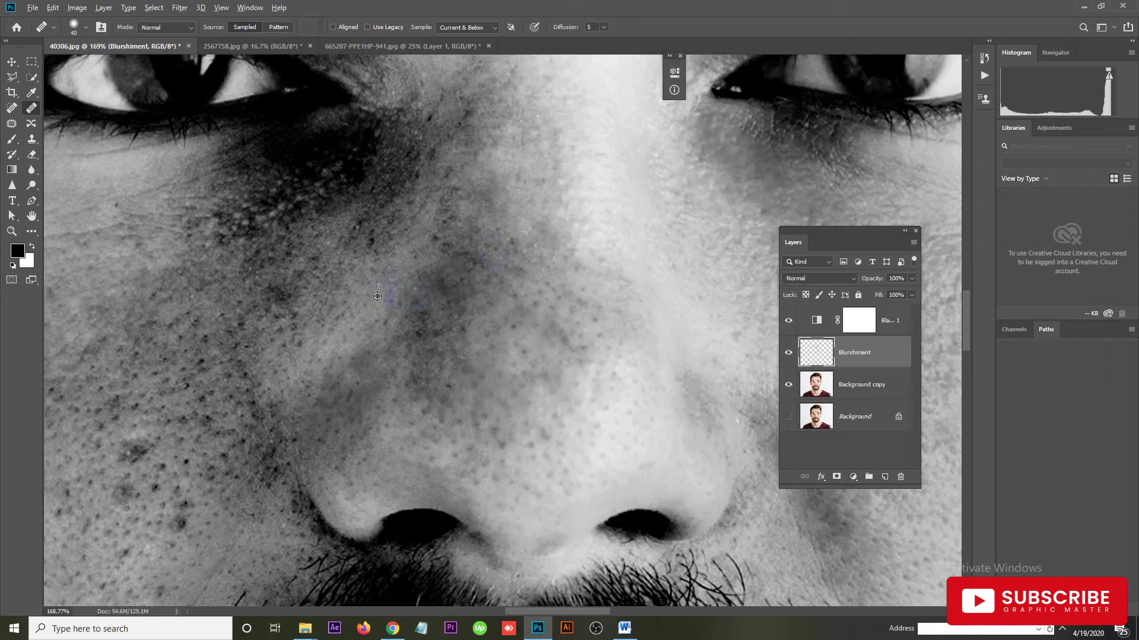
From a clean nose-bridge sample, heal the bridge blotch and marks along the nose side.
{"action": "left_click", "coordinate": [411, 258], "text": "alt"}
{"action": "left_click", "coordinate": [411, 246], "text": "alt"}
{"action": "left_click", "coordinate": [466, 195]}
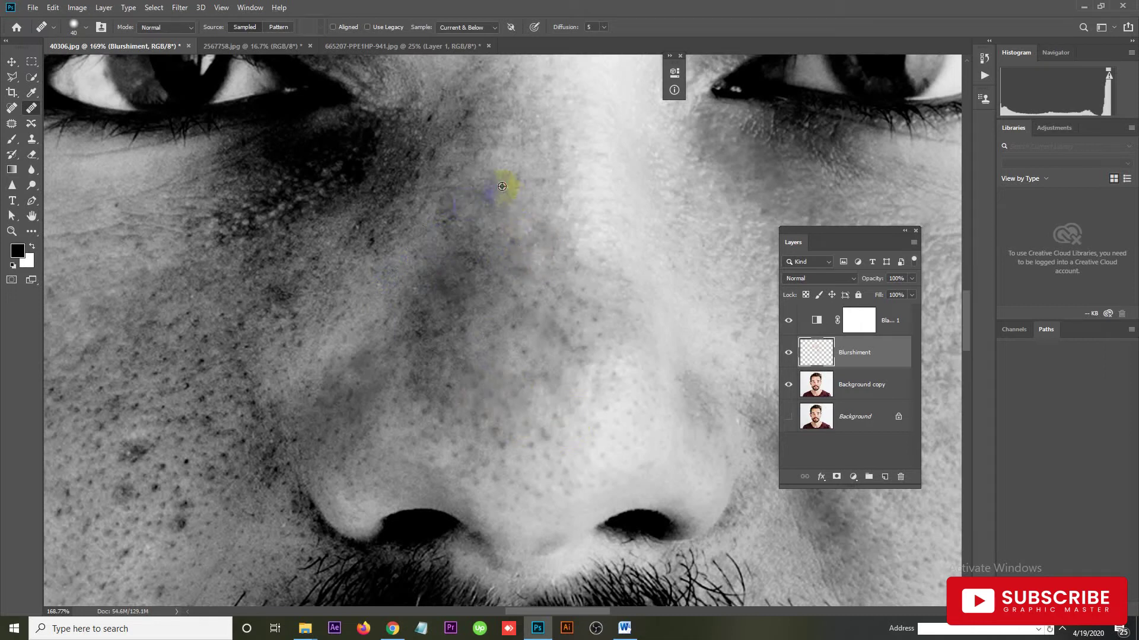
{"action": "left_click_drag", "start_coordinate": [469, 180], "coordinate": [507, 234]}
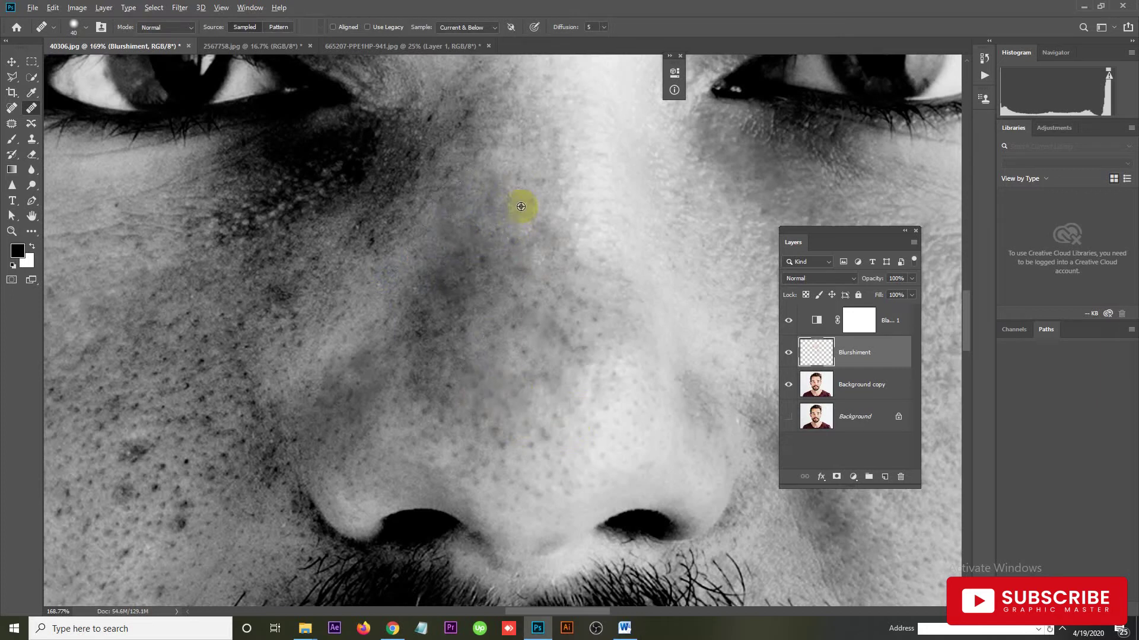
{"action": "left_click", "coordinate": [478, 267]}
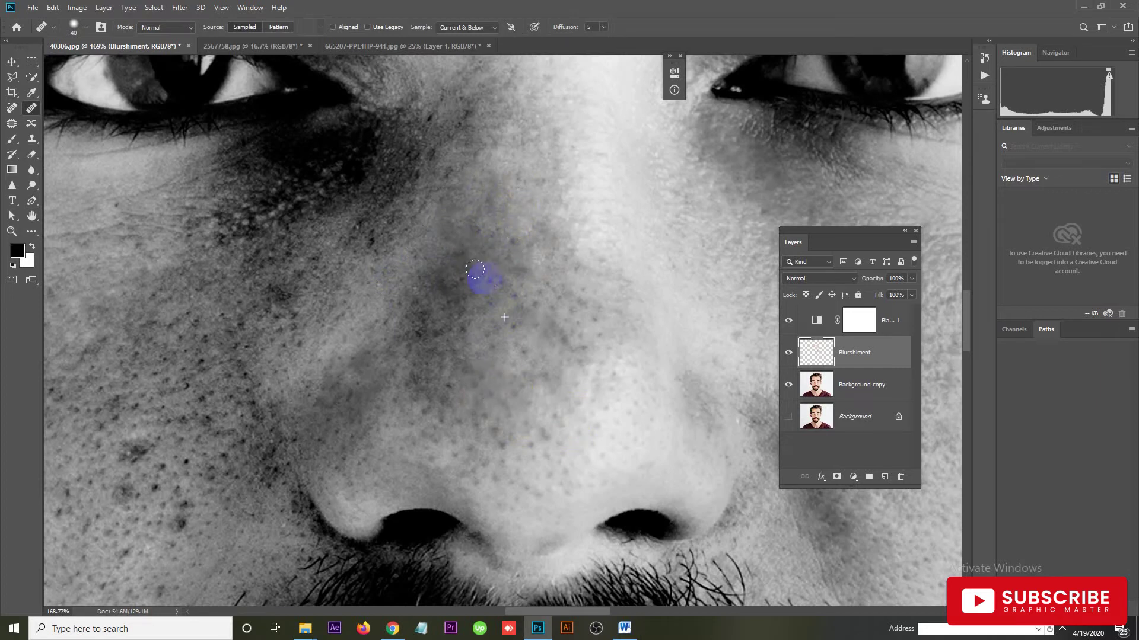
{"action": "left_click", "coordinate": [457, 287]}
{"action": "left_click_drag", "start_coordinate": [440, 282], "coordinate": [430, 272]}
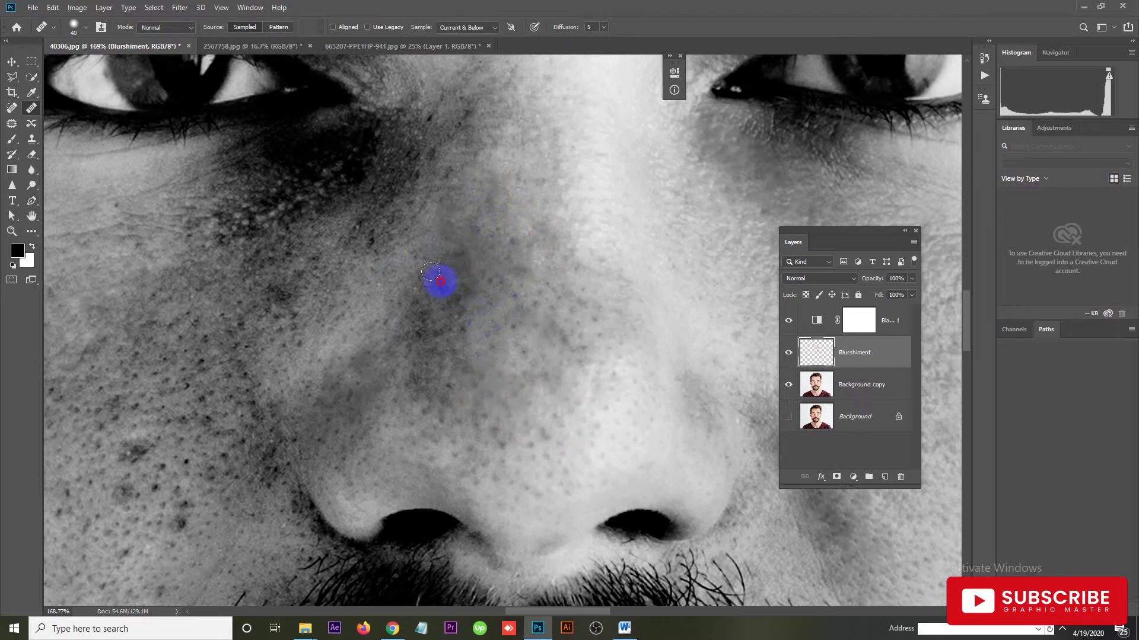
{"action": "left_click", "coordinate": [400, 288]}
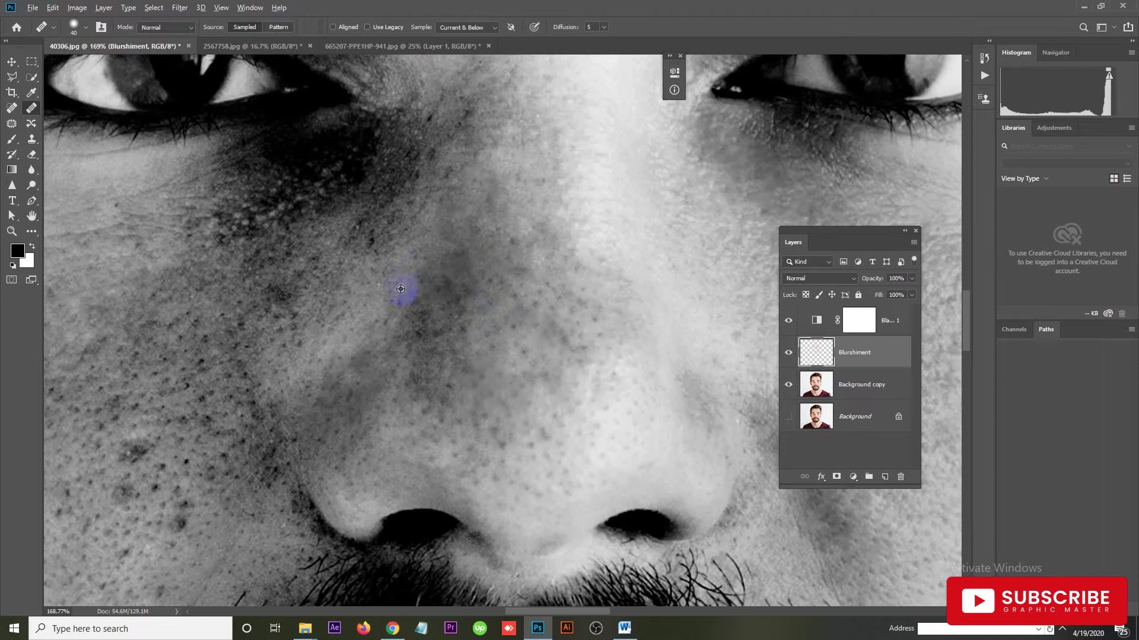
{"action": "left_click", "coordinate": [437, 261]}
{"action": "left_click", "coordinate": [407, 304]}
{"action": "left_click", "coordinate": [516, 412]}
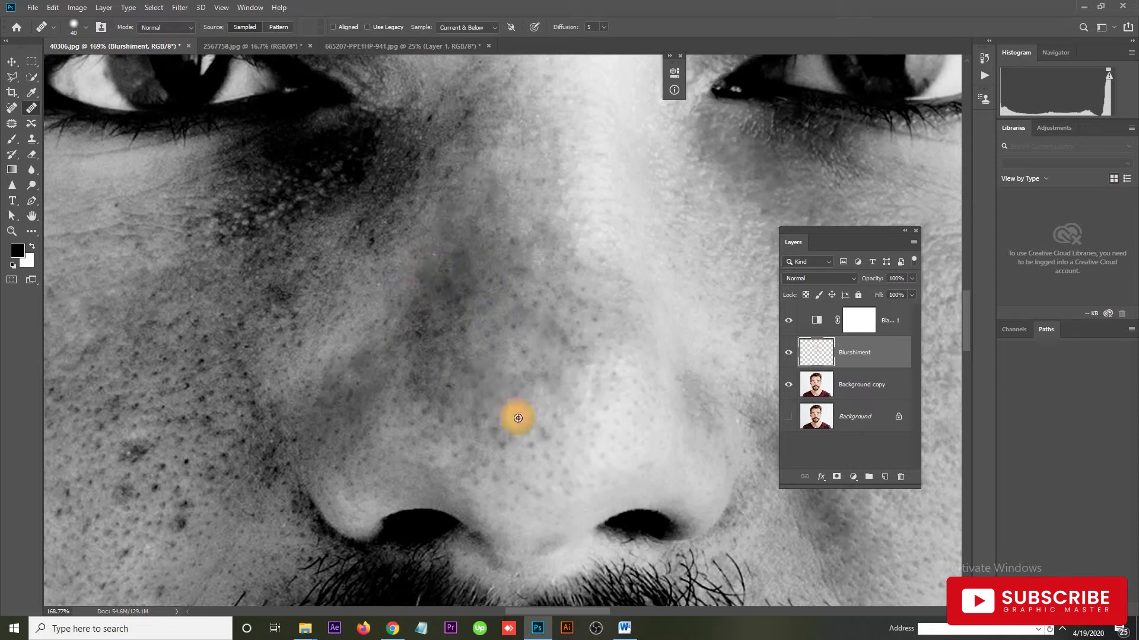
Heal the spot above the nostril, the lower nose side, and the remaining nose-tip blemishes.
{"action": "left_click", "coordinate": [453, 394]}
{"action": "left_click_drag", "start_coordinate": [447, 442], "coordinate": [430, 453]}
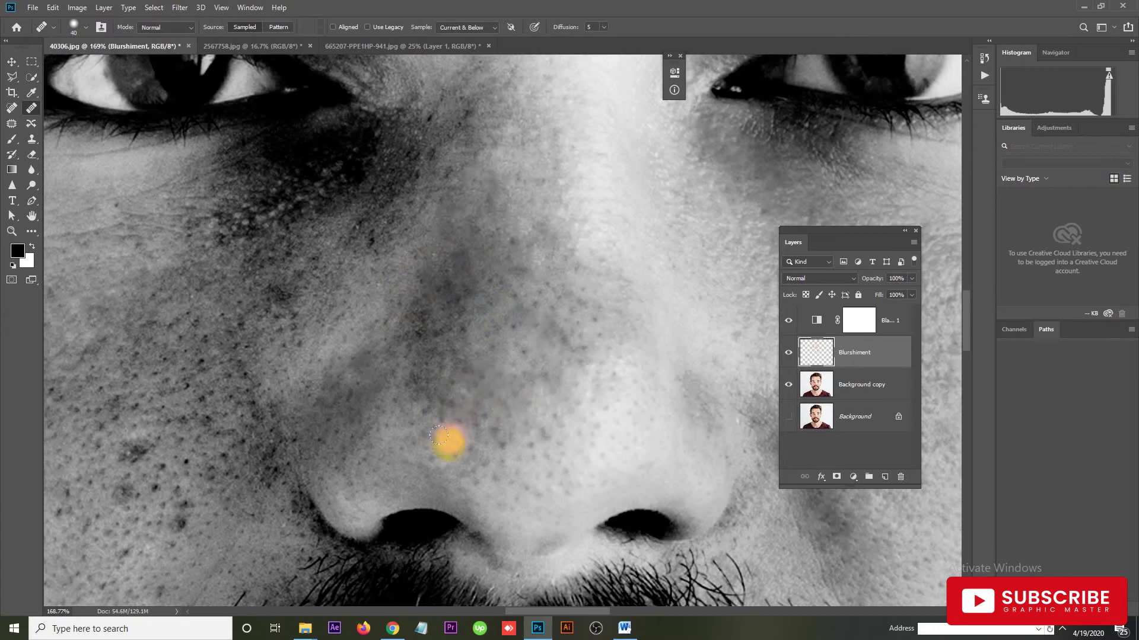
{"action": "left_click", "coordinate": [508, 439]}
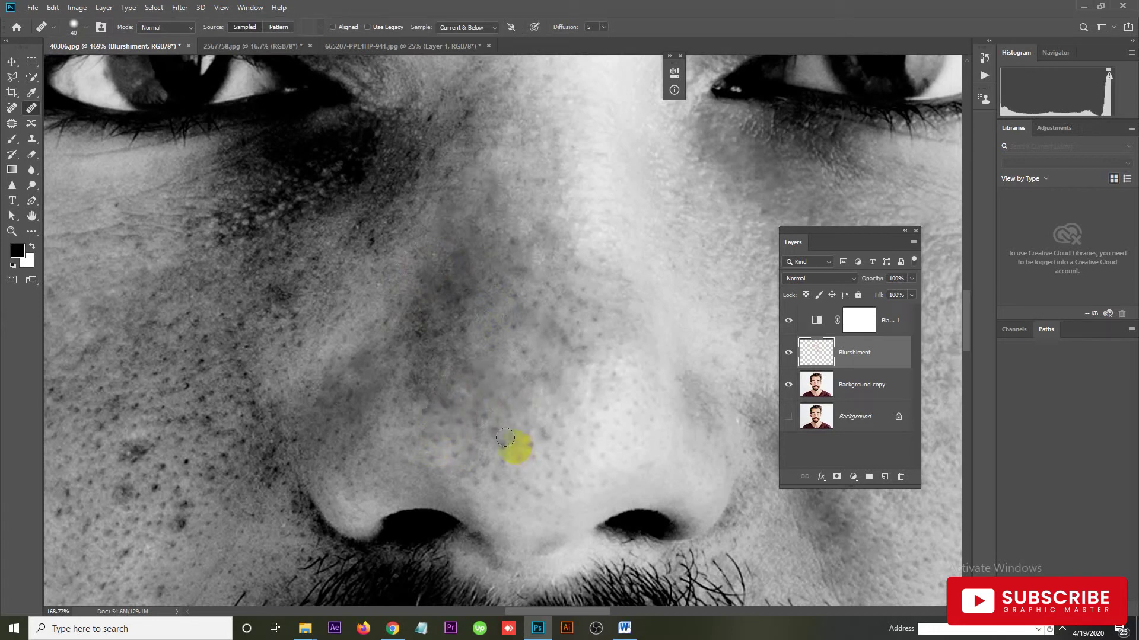
{"action": "left_click", "coordinate": [555, 452]}
{"action": "left_click", "coordinate": [525, 437]}
{"action": "left_click", "coordinate": [599, 452]}
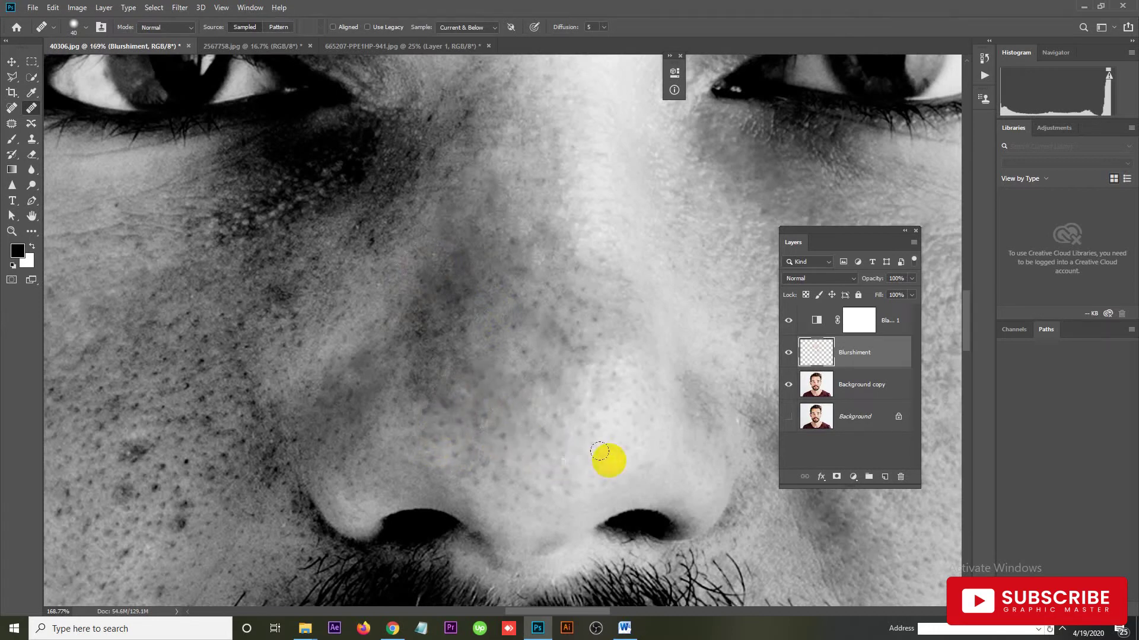
At 100% zoom, heal the dark cheek spots above the beard using a clean cheek-skin sample.
{"action": "scroll", "coordinate": [610, 458], "scroll_direction": "down", "scroll_amount": 3}
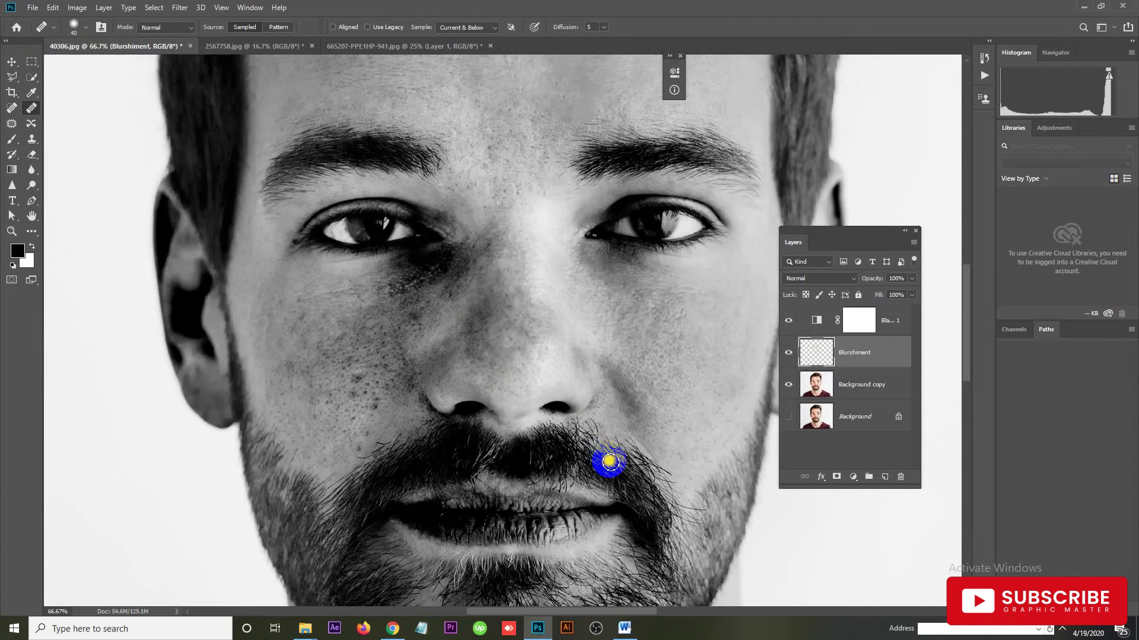
{"action": "left_click_drag", "start_coordinate": [525, 369], "coordinate": [531, 433]}
{"action": "mouse_move", "coordinate": [445, 427]}
{"action": "left_mouse_down"}
{"action": "mouse_move", "coordinate": [493, 281]}
{"action": "mouse_move", "coordinate": [493, 190]}
{"action": "left_mouse_up"}
{"action": "left_click", "coordinate": [359, 348]}
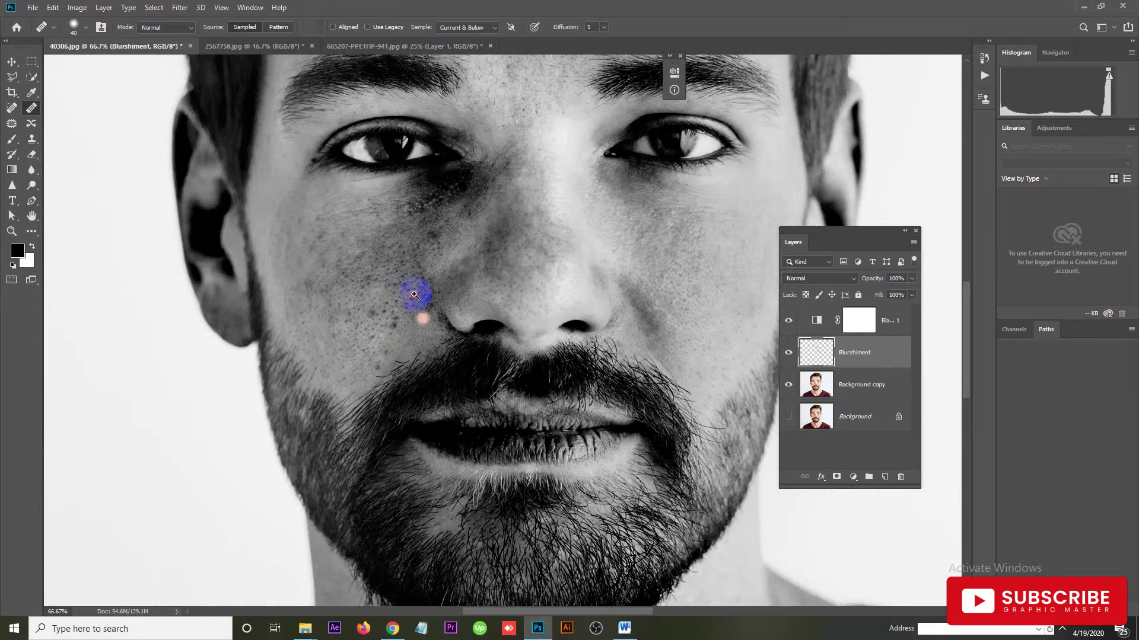
{"action": "scroll", "coordinate": [412, 296], "scroll_direction": "up", "scroll_amount": 1}
{"action": "left_click", "coordinate": [359, 404]}
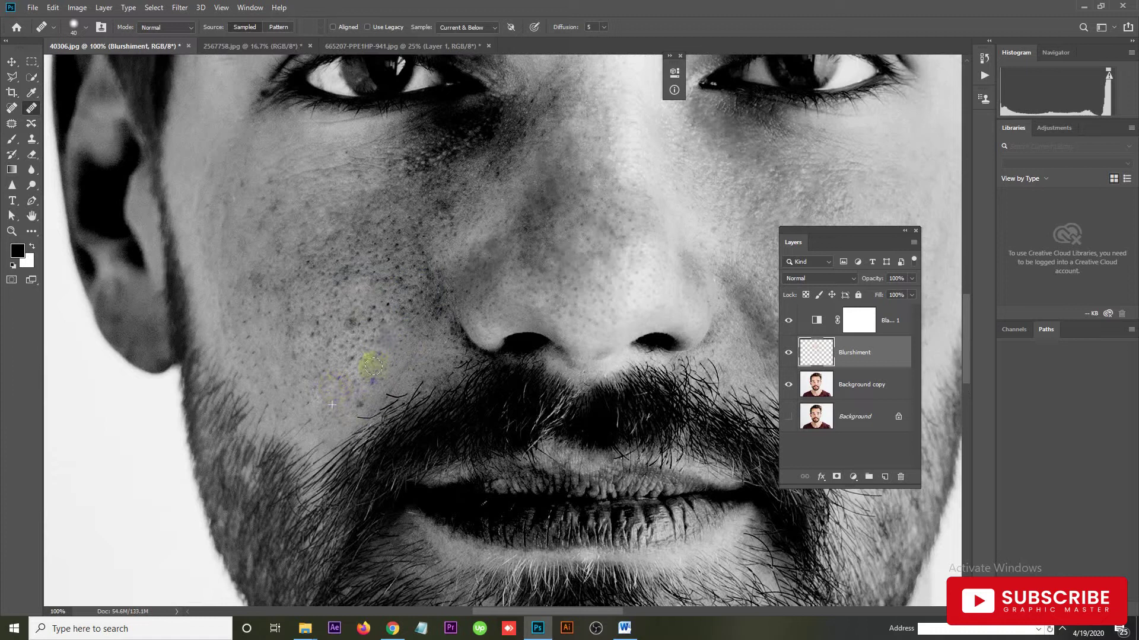
{"action": "left_click_drag", "start_coordinate": [353, 395], "coordinate": [364, 385]}
{"action": "left_click", "coordinate": [328, 390], "text": "alt"}
{"action": "left_click", "coordinate": [265, 310], "text": "alt"}
{"action": "left_click_drag", "start_coordinate": [252, 283], "coordinate": [278, 336]}
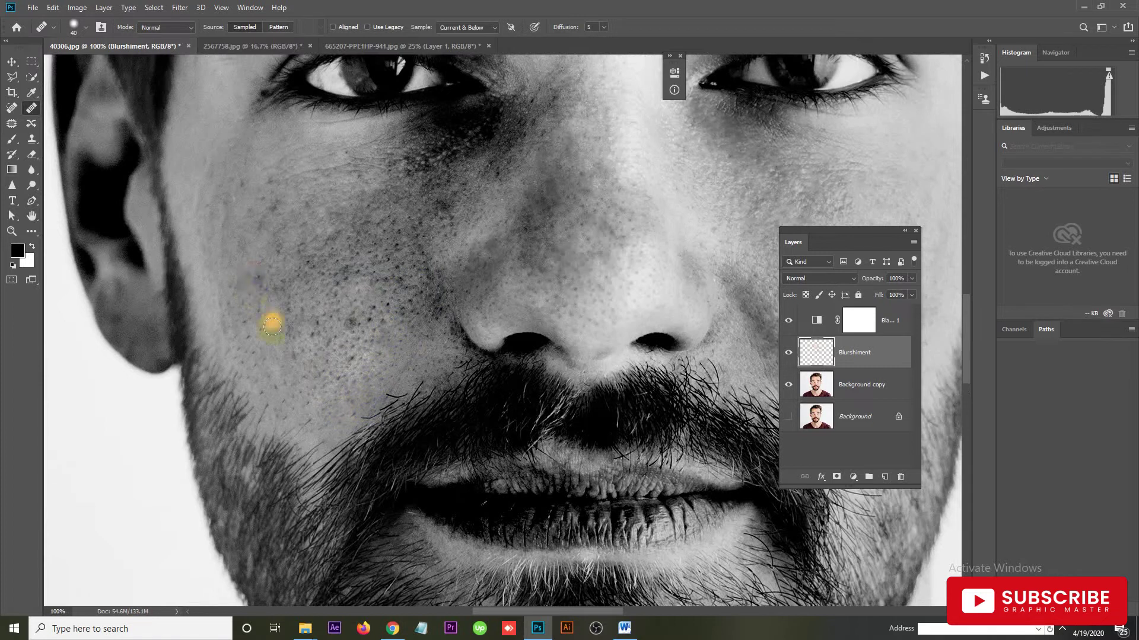
{"action": "left_click_drag", "start_coordinate": [276, 334], "coordinate": [277, 334]}
Enlarge the Healing Brush to 70 and paint over the remaining cheek spots.
{"action": "key", "text": "bracketright"}
{"action": "key", "text": "bracketright"}
{"action": "key", "text": "bracketright"}
{"action": "mouse_move", "coordinate": [361, 310]}
{"action": "left_mouse_down"}
{"action": "mouse_move", "coordinate": [338, 348]}
{"action": "mouse_move", "coordinate": [302, 362]}
{"action": "left_mouse_up"}
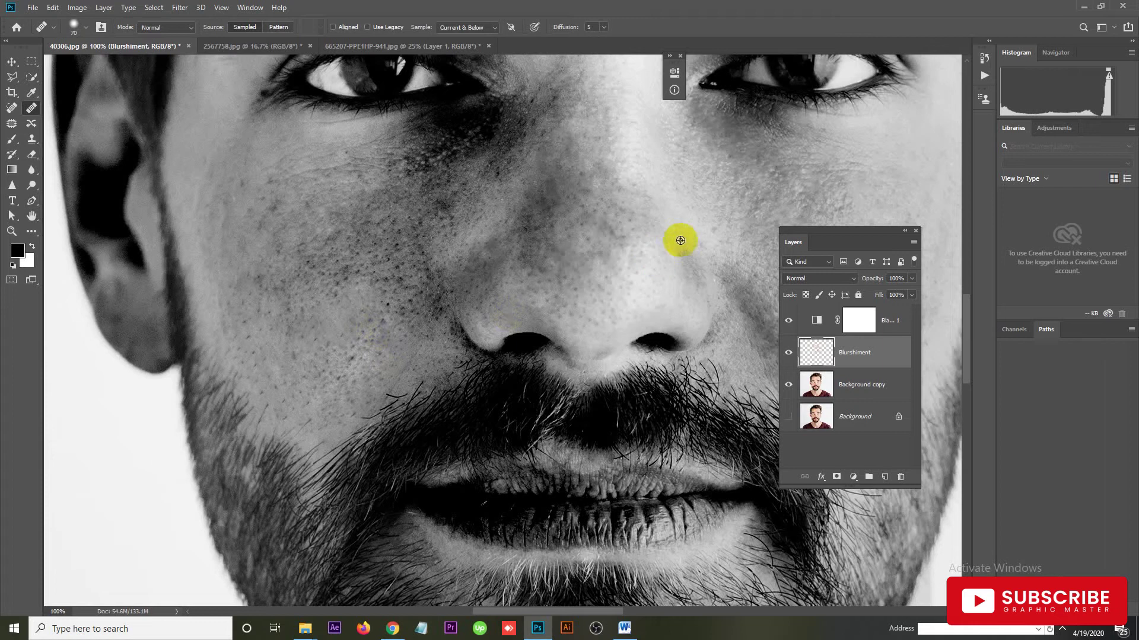
{"action": "left_click", "coordinate": [691, 260]}
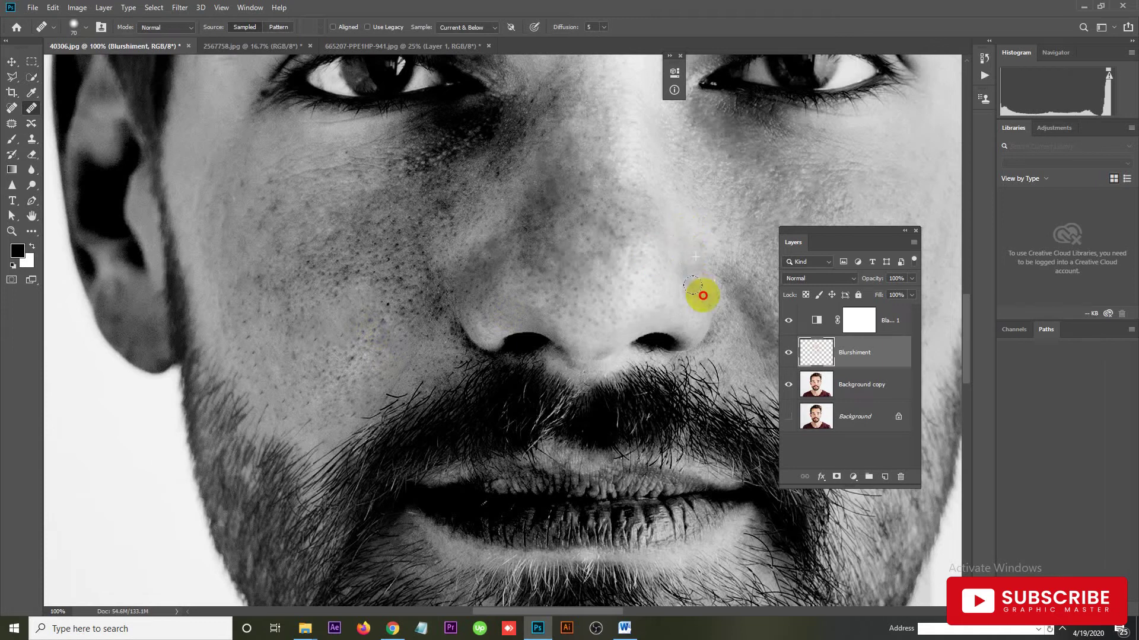
{"action": "scroll", "coordinate": [652, 267], "scroll_direction": "right", "scroll_amount": 3}
Pan the face left and heal the spots on the cheek beside the right nostril.
{"action": "left_click_drag", "start_coordinate": [628, 297], "coordinate": [682, 305]}
{"action": "left_click_drag", "start_coordinate": [615, 237], "coordinate": [514, 175]}
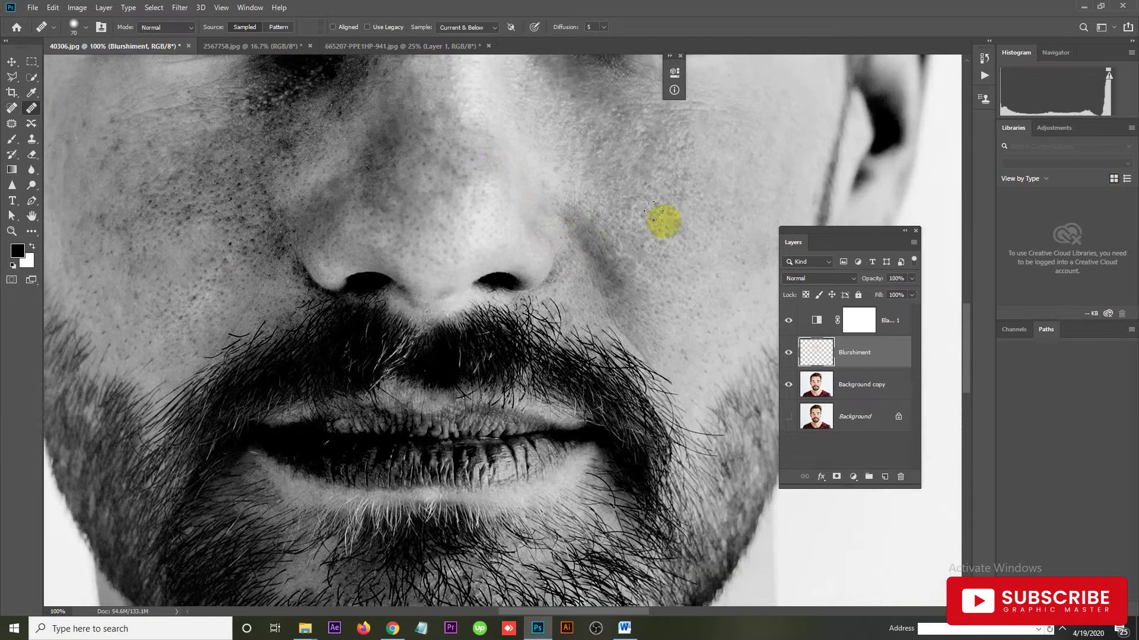
{"action": "left_click", "coordinate": [653, 236]}
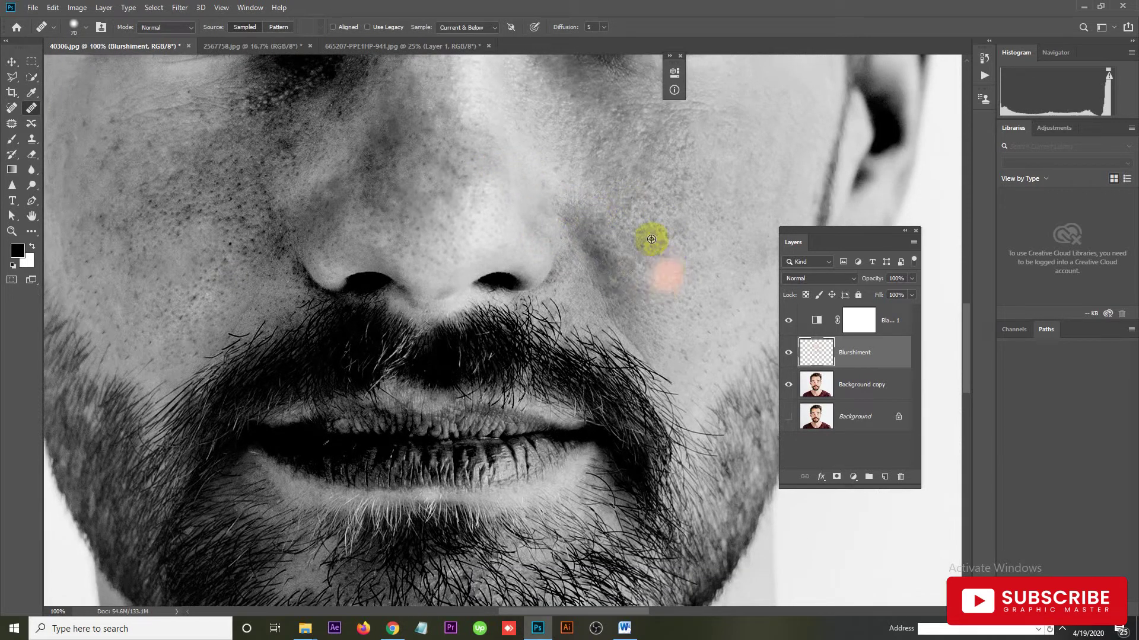
{"action": "left_click", "coordinate": [617, 287]}
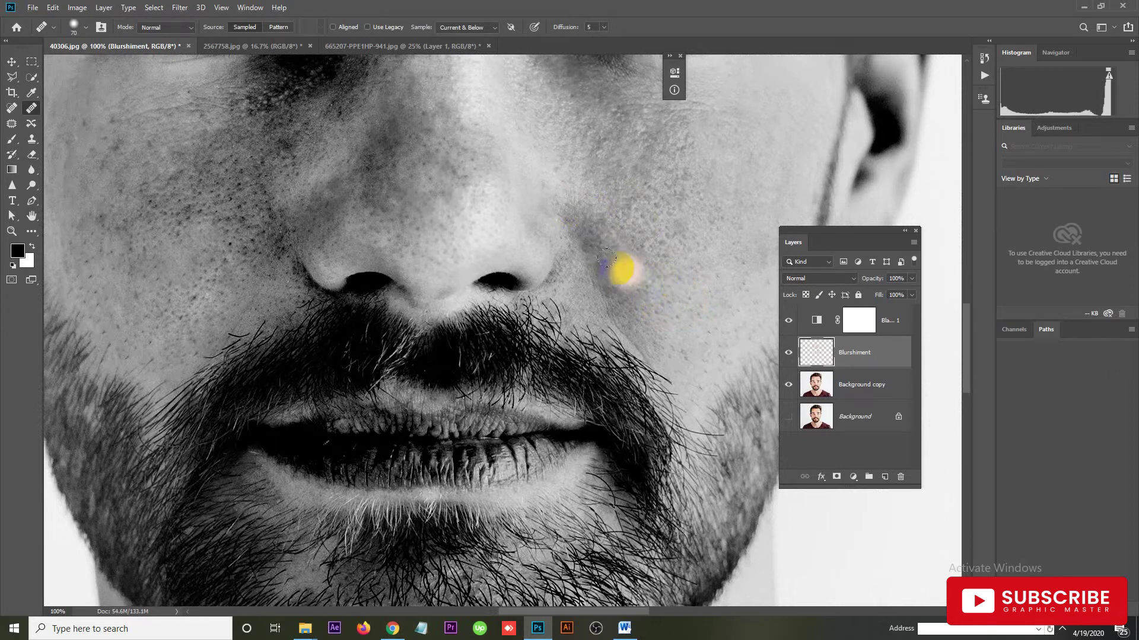
{"action": "left_click", "coordinate": [631, 257]}
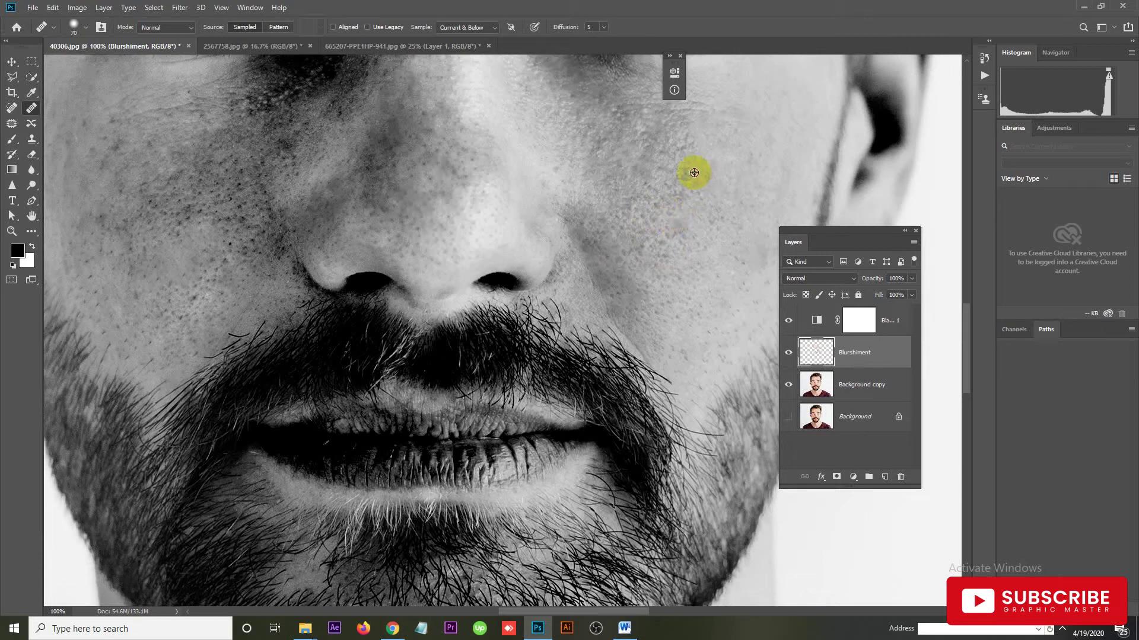
{"action": "mouse_move", "coordinate": [679, 198]}
{"action": "left_mouse_down"}
{"action": "mouse_move", "coordinate": [685, 229]}
{"action": "mouse_move", "coordinate": [706, 229]}
{"action": "left_mouse_up"}
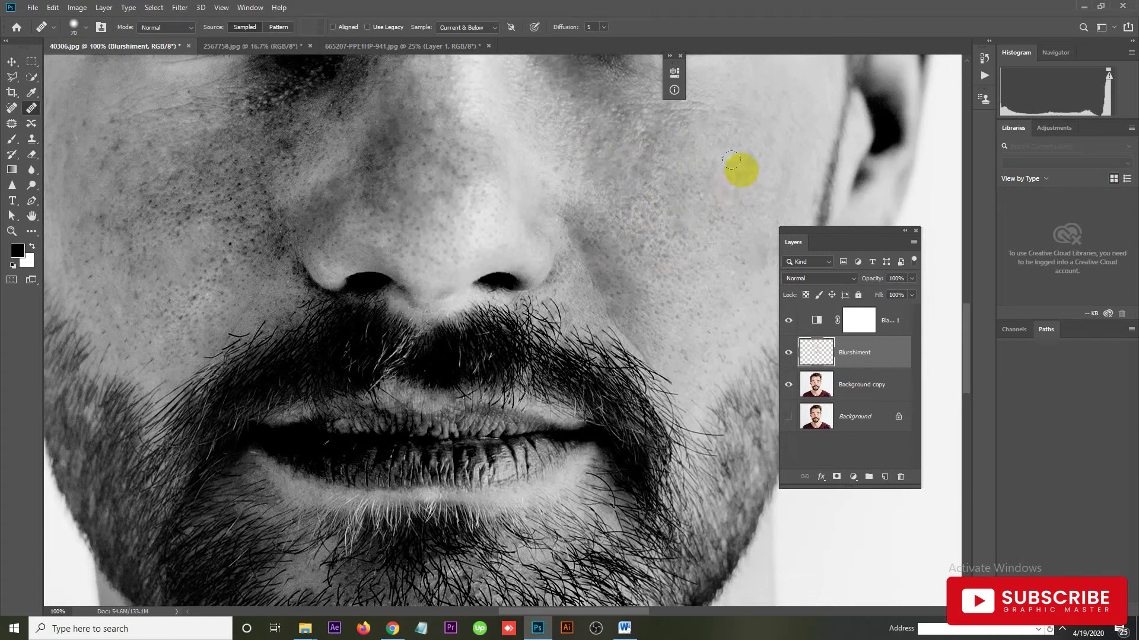
Smooth the cheek below the right eye and a patch on the left cheek.
{"action": "scroll", "coordinate": [740, 171], "scroll_direction": "up", "scroll_amount": 3}
{"action": "scroll", "coordinate": [707, 274], "scroll_direction": "up", "scroll_amount": 1}
{"action": "scroll", "coordinate": [688, 261], "scroll_direction": "up", "scroll_amount": 1}
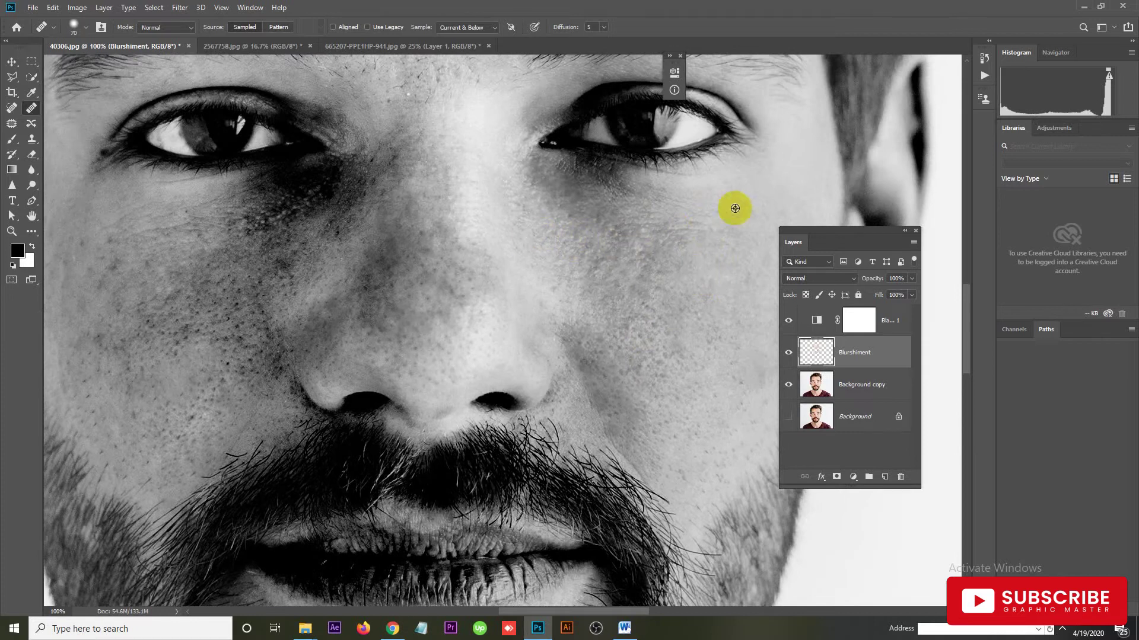
{"action": "left_click_drag", "start_coordinate": [636, 224], "coordinate": [729, 222]}
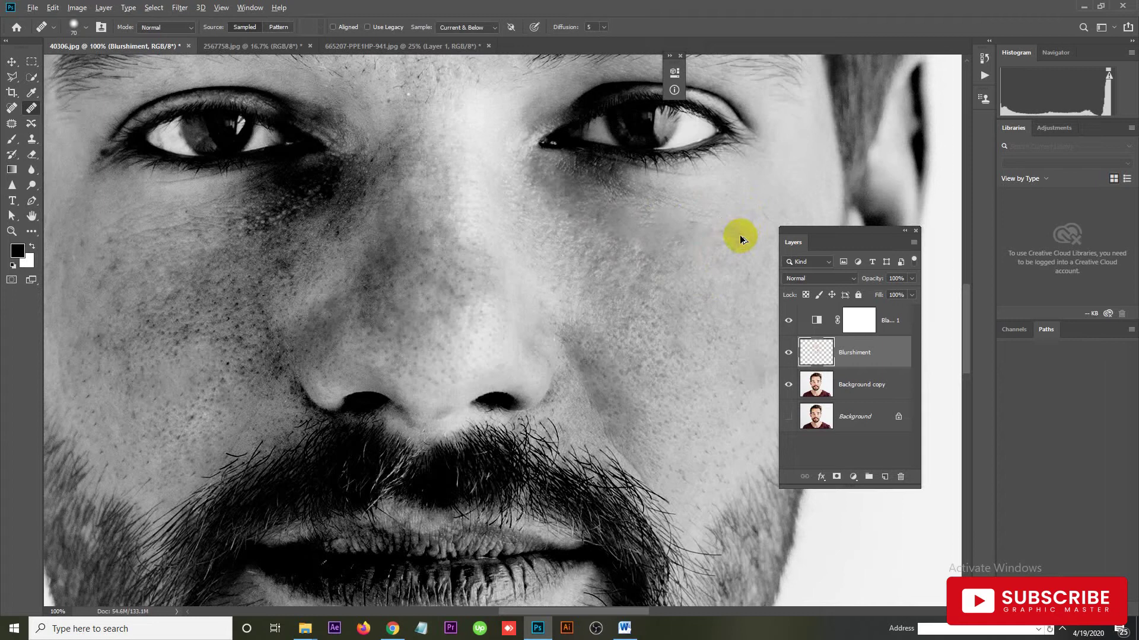
{"action": "mouse_move", "coordinate": [257, 298]}
{"action": "left_mouse_down"}
{"action": "mouse_move", "coordinate": [315, 265]}
{"action": "mouse_move", "coordinate": [314, 282]}
{"action": "left_mouse_up"}
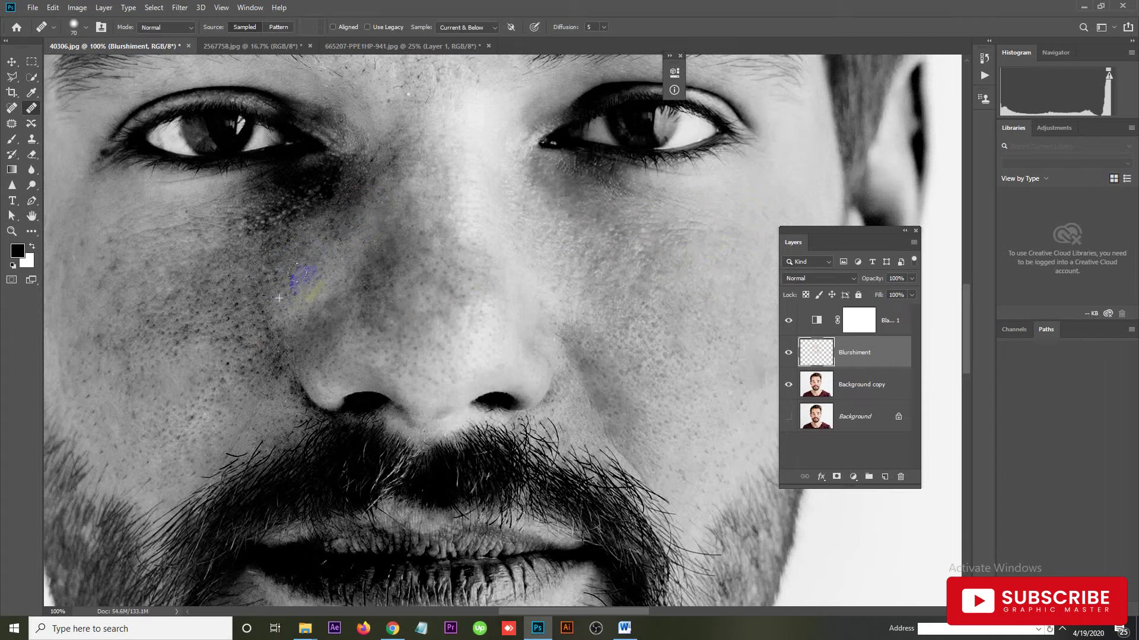
Heal the blemishes down the left cheek and under the left eye, resampling clean skin.
{"action": "left_click_drag", "start_coordinate": [290, 282], "coordinate": [423, 281]}
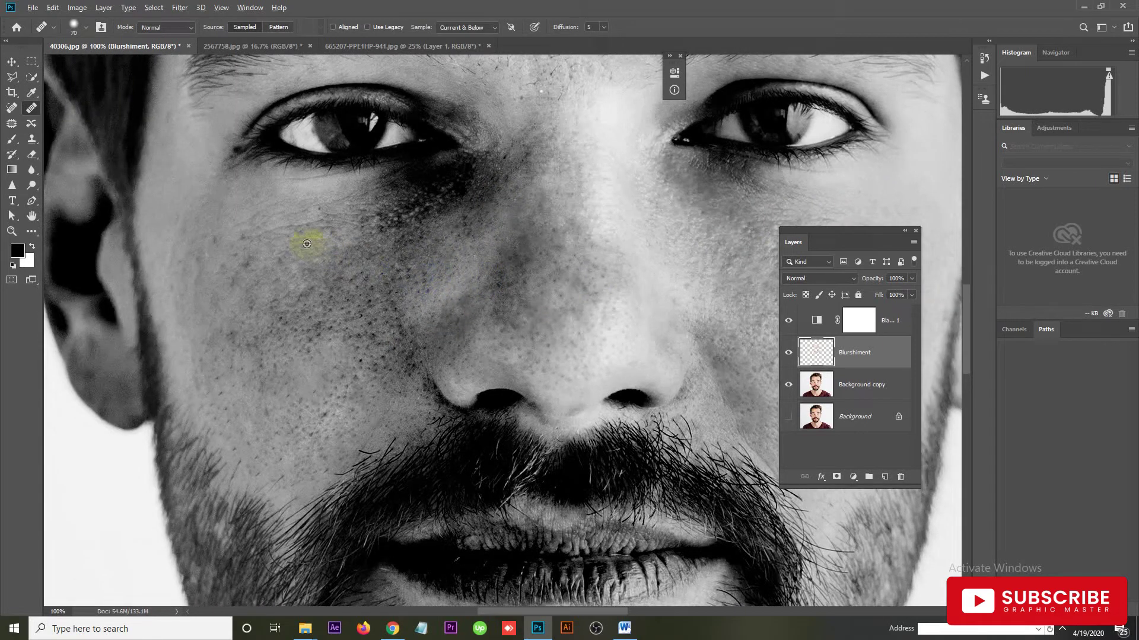
{"action": "left_click_drag", "start_coordinate": [269, 248], "coordinate": [233, 296]}
{"action": "left_click_drag", "start_coordinate": [251, 282], "coordinate": [242, 338]}
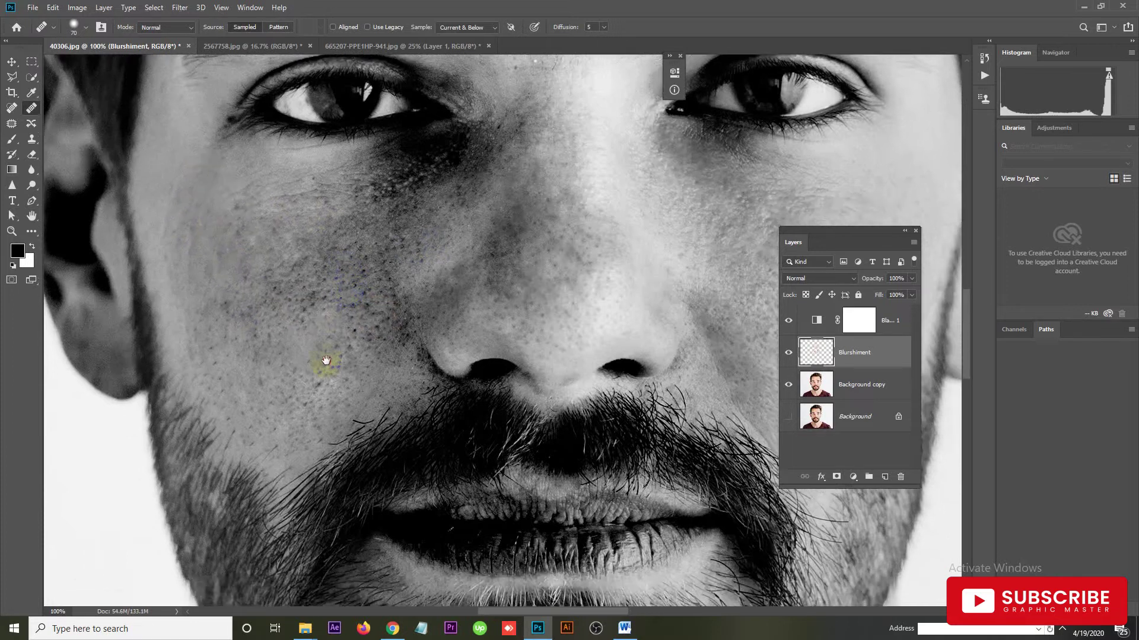
{"action": "scroll", "coordinate": [325, 360], "scroll_direction": "up", "scroll_amount": 2}
{"action": "left_click_drag", "start_coordinate": [332, 391], "coordinate": [313, 376]}
{"action": "left_click", "coordinate": [297, 307], "text": "alt"}
{"action": "left_click_drag", "start_coordinate": [345, 296], "coordinate": [356, 290]}
{"action": "left_click_drag", "start_coordinate": [335, 335], "coordinate": [330, 331]}
Heal and blend the remaining small spots on the left cheek below the eye.
{"action": "left_click", "coordinate": [293, 276], "text": "alt"}
{"action": "left_click_drag", "start_coordinate": [361, 285], "coordinate": [310, 300]}
{"action": "left_click", "coordinate": [301, 268], "text": "alt"}
{"action": "left_click_drag", "start_coordinate": [394, 267], "coordinate": [364, 295]}
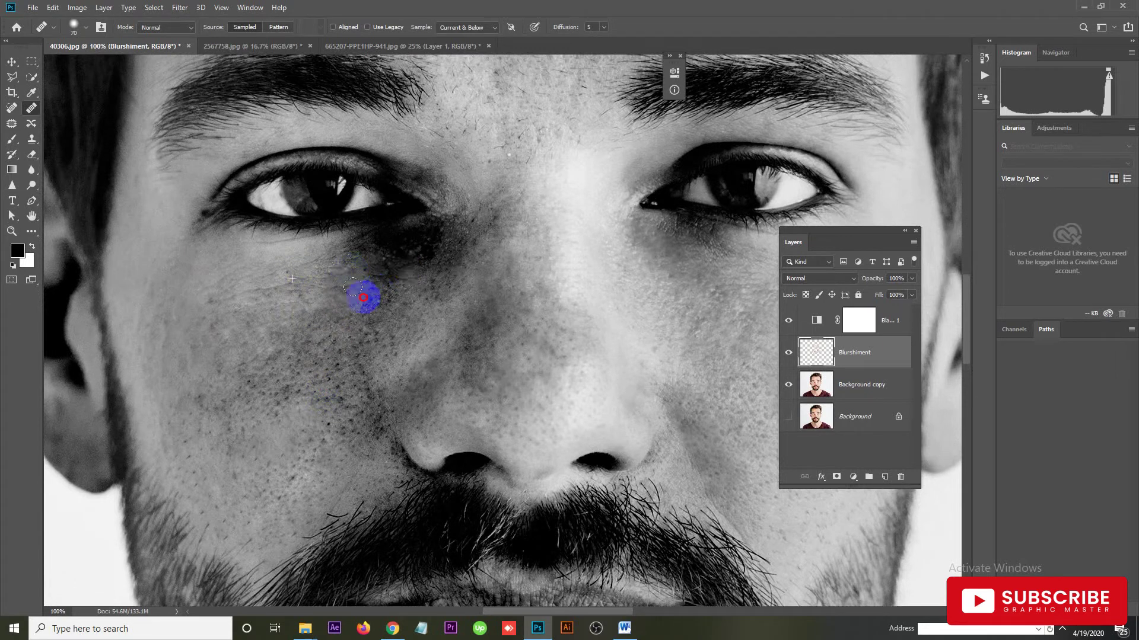
{"action": "left_click", "coordinate": [362, 324]}
{"action": "left_click_drag", "start_coordinate": [261, 291], "coordinate": [233, 287]}
{"action": "left_click", "coordinate": [383, 362]}
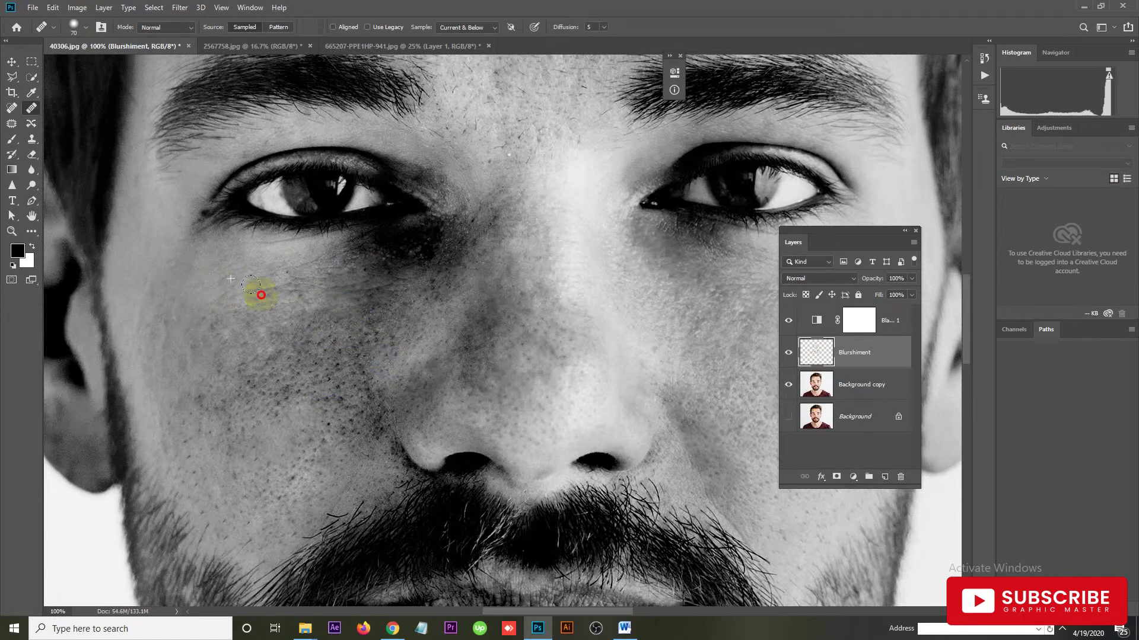
{"action": "scroll", "coordinate": [438, 297], "scroll_direction": "up", "scroll_amount": 2}
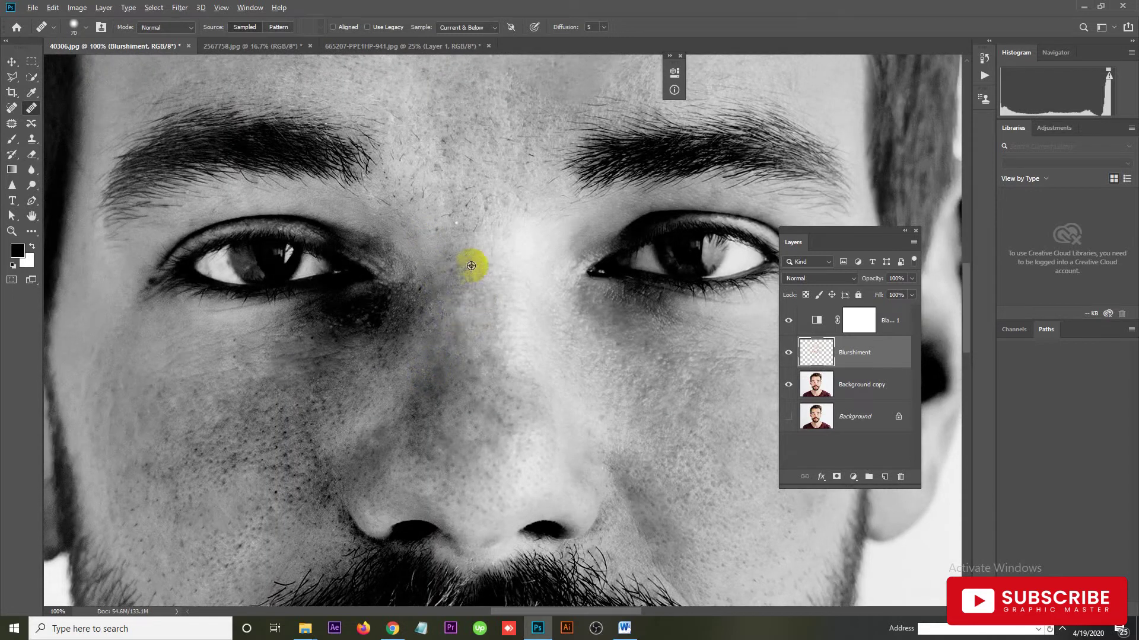
Heal spots between the brows, then smooth the nose bridge down to the nose tip from a bridge sample.
{"action": "left_click", "coordinate": [454, 290]}
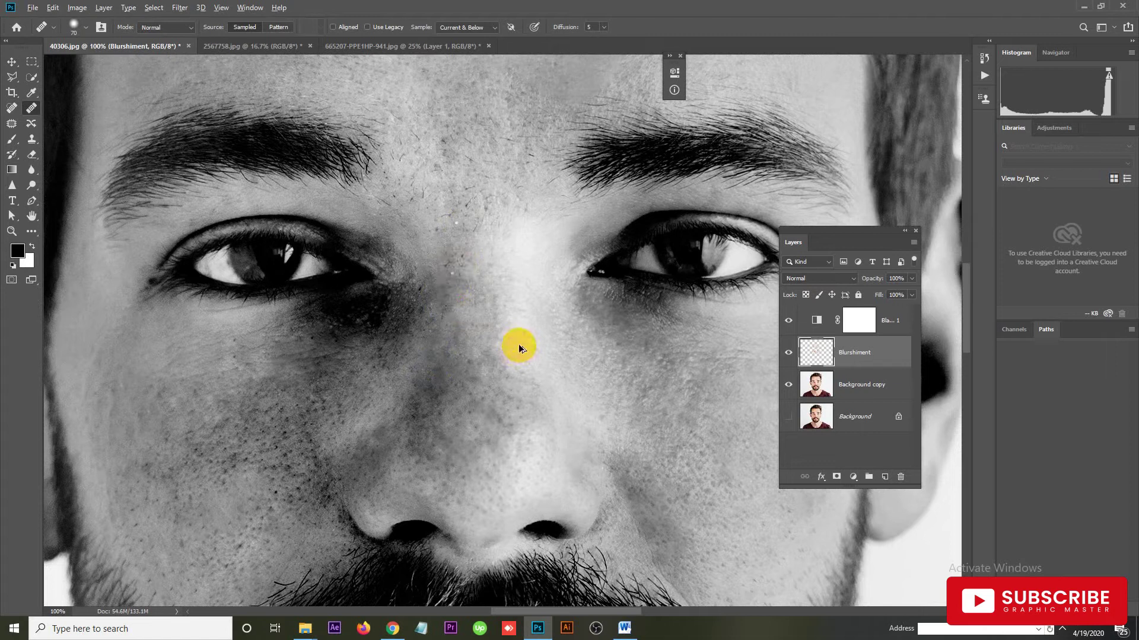
{"action": "left_click", "coordinate": [445, 297]}
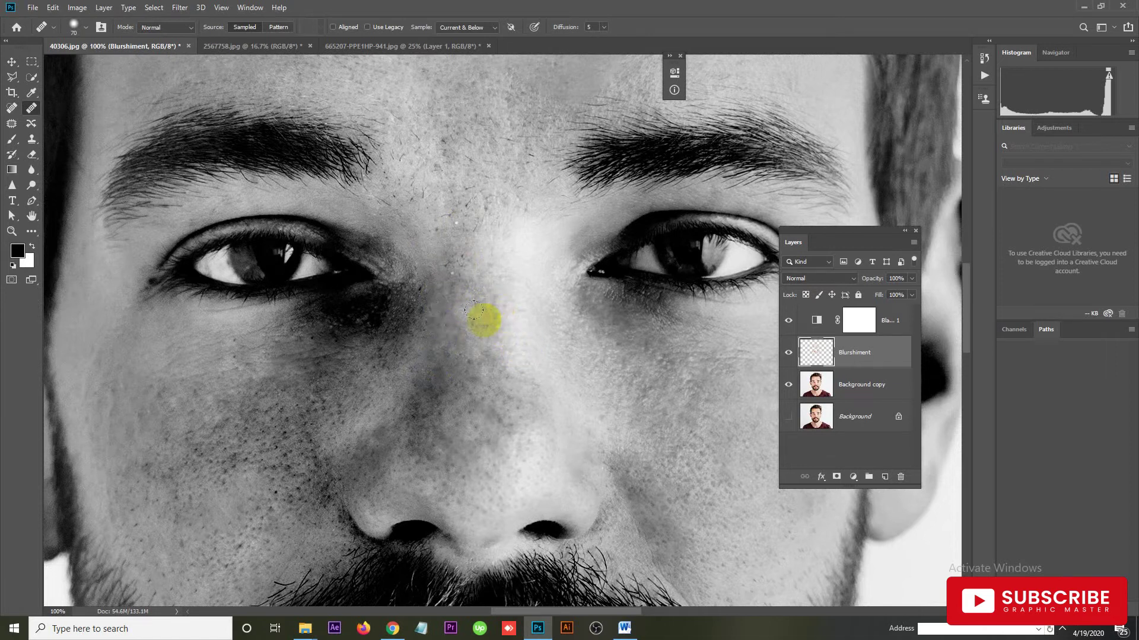
{"action": "left_click", "coordinate": [484, 358], "text": "alt"}
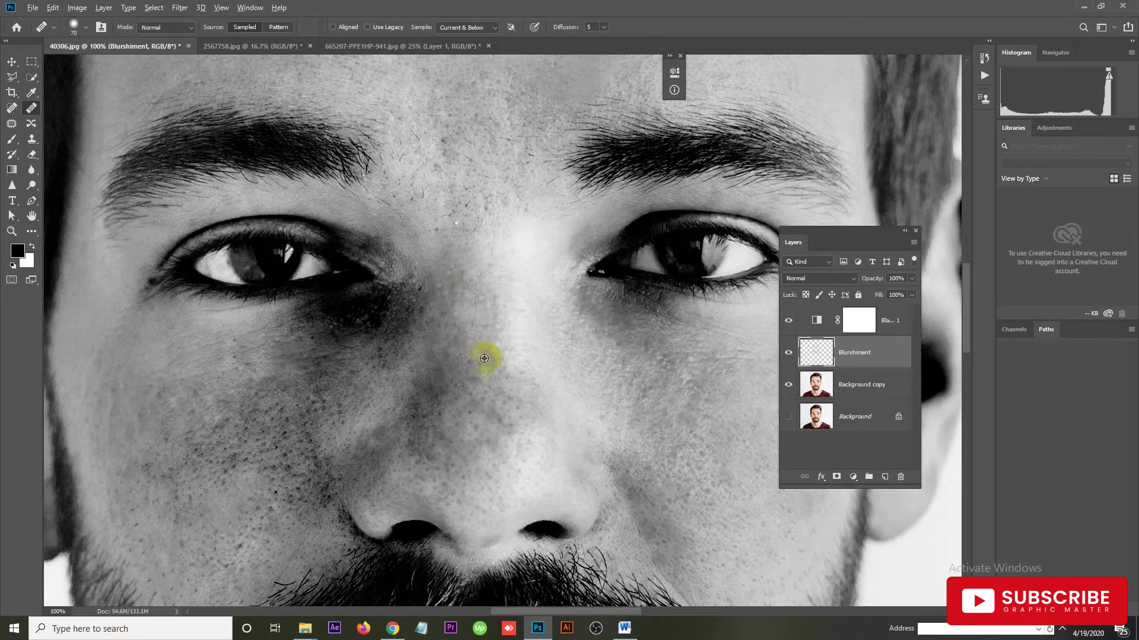
{"action": "left_click", "coordinate": [501, 418]}
{"action": "left_click_drag", "start_coordinate": [518, 386], "coordinate": [519, 443]}
{"action": "left_click_drag", "start_coordinate": [472, 397], "coordinate": [478, 457]}
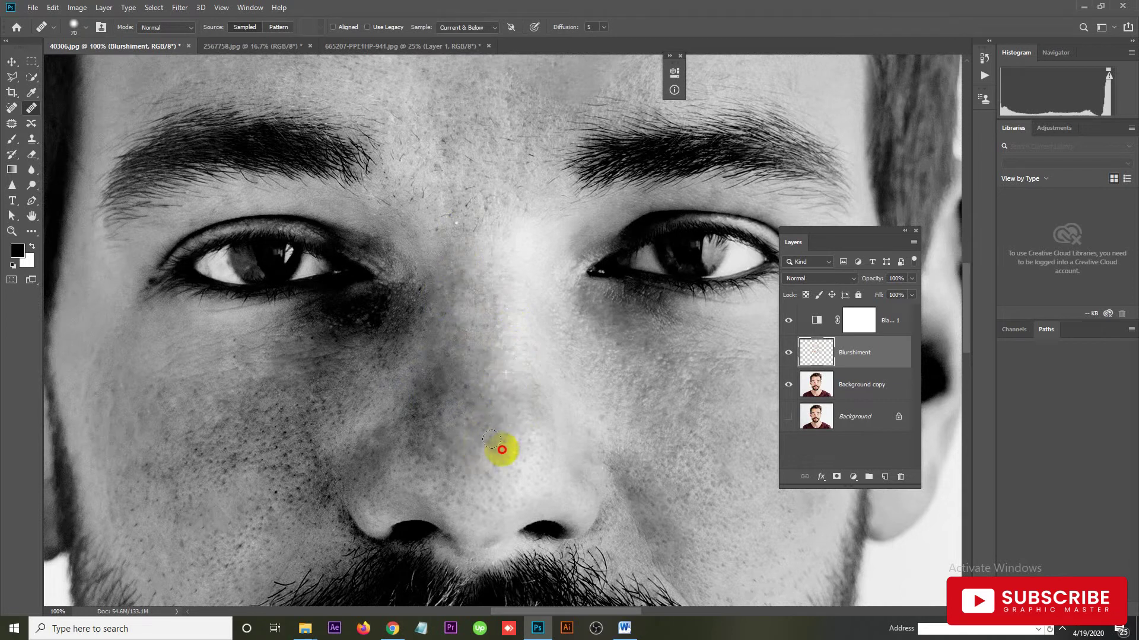
{"action": "left_click_drag", "start_coordinate": [526, 376], "coordinate": [510, 257]}
{"action": "mouse_move", "coordinate": [447, 385]}
{"action": "left_mouse_down"}
{"action": "mouse_move", "coordinate": [419, 340]}
{"action": "mouse_move", "coordinate": [485, 338]}
{"action": "left_mouse_up"}
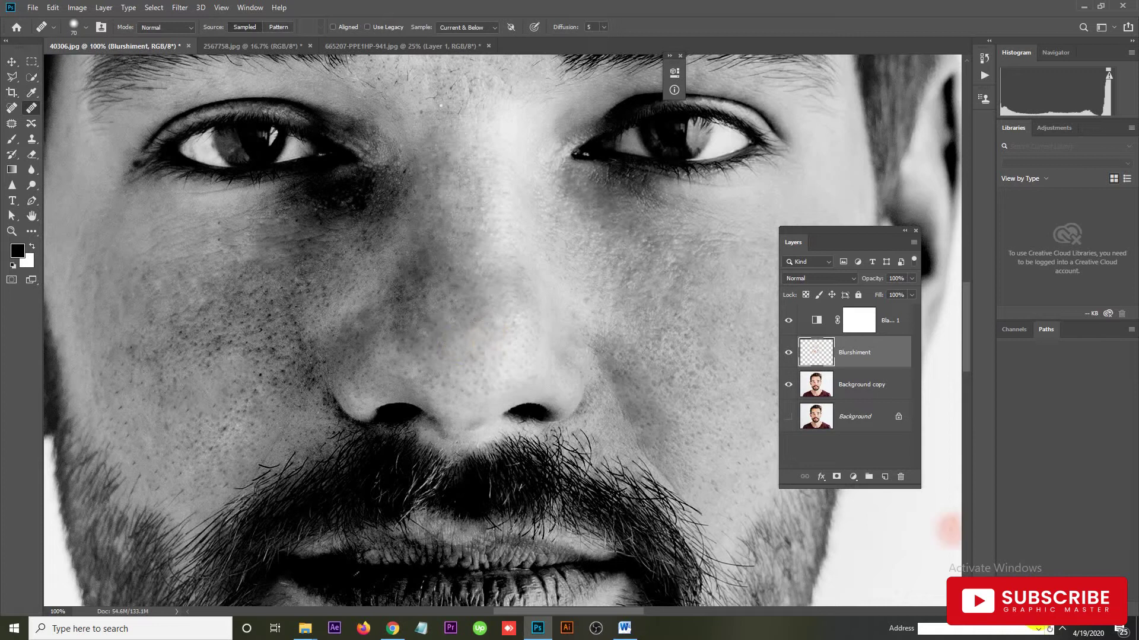
{"action": "left_click", "coordinate": [1061, 630]}
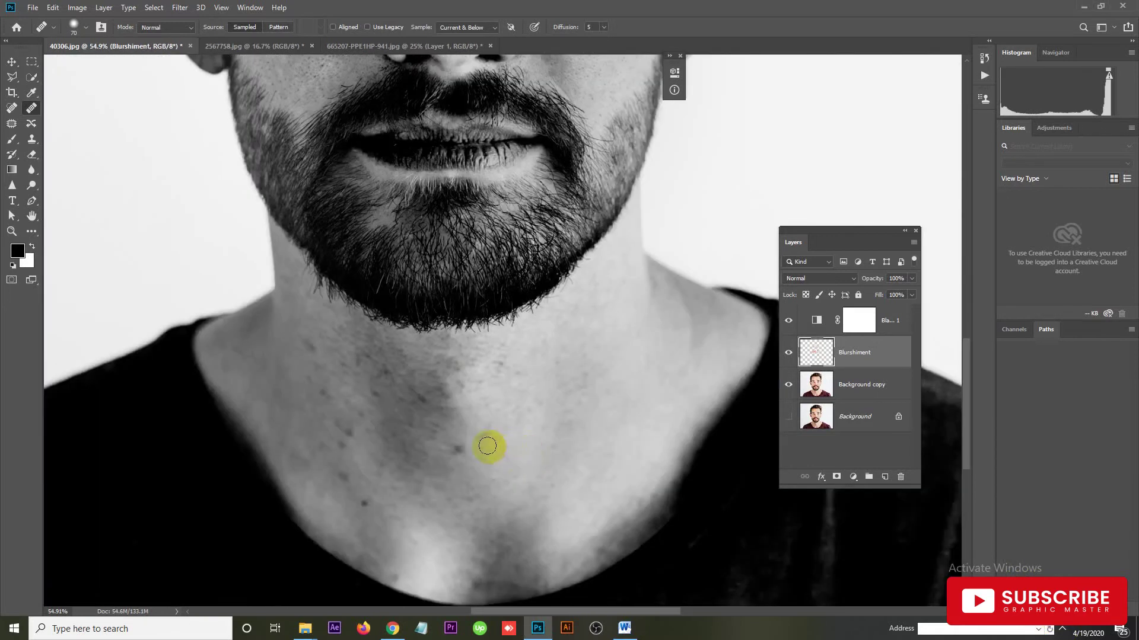
Spot-heal the two dark blemishes on the neck below the beard.
{"action": "left_click", "coordinate": [458, 447]}
{"action": "left_click", "coordinate": [560, 431]}
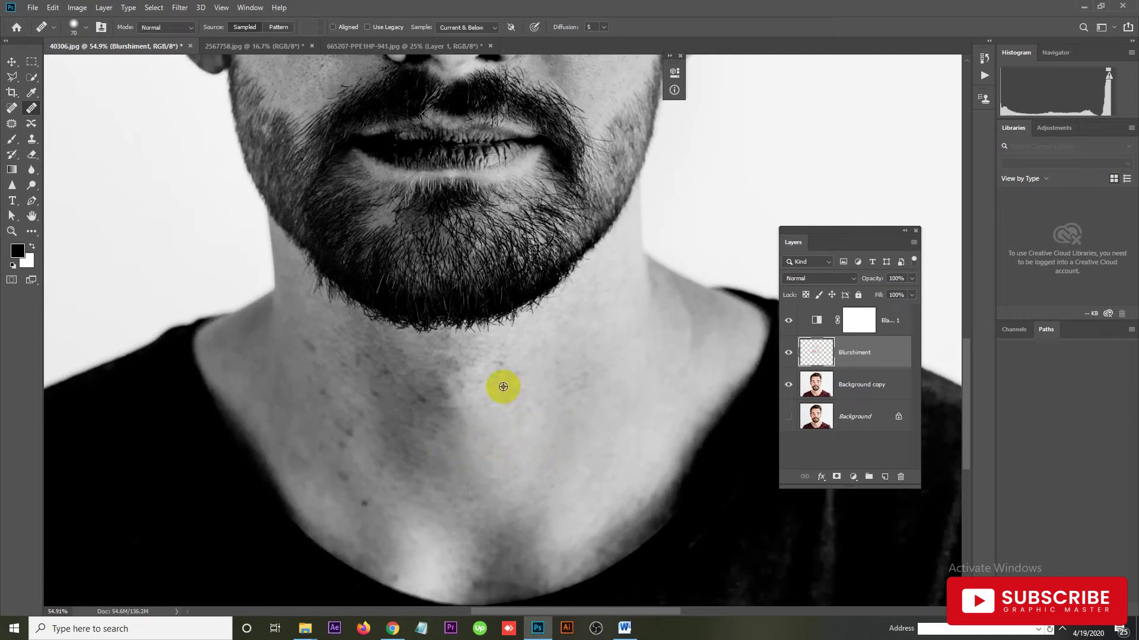
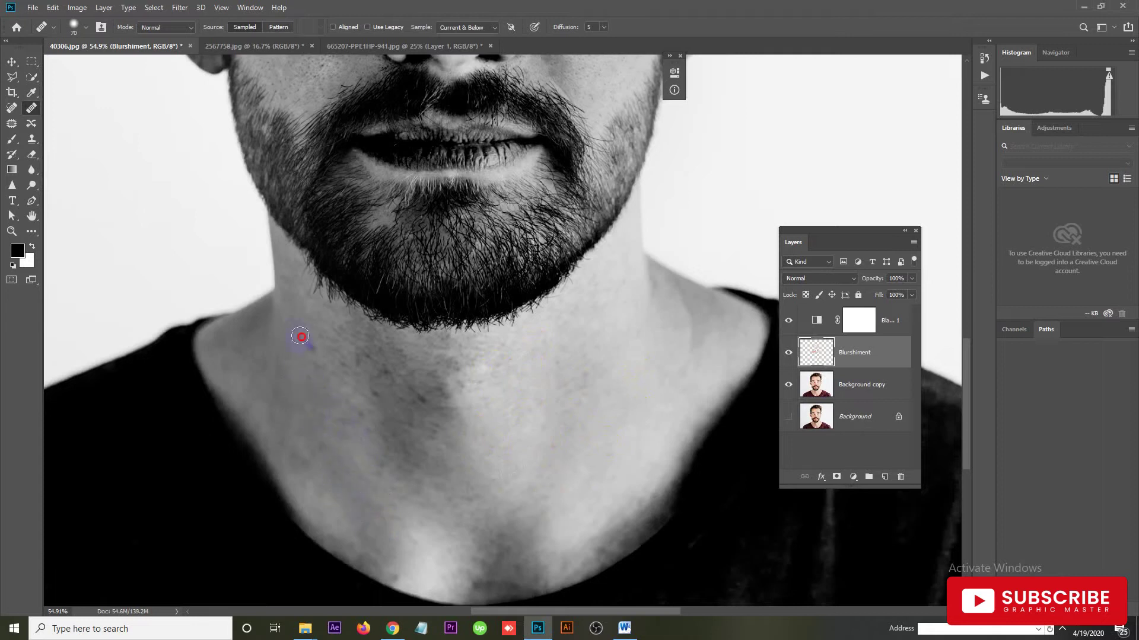
Heal spots on the upper, centre and lower neck with the Healing Brush.
{"action": "left_click", "coordinate": [386, 414]}
{"action": "left_click", "coordinate": [381, 373]}
{"action": "left_click_drag", "start_coordinate": [471, 381], "coordinate": [464, 397]}
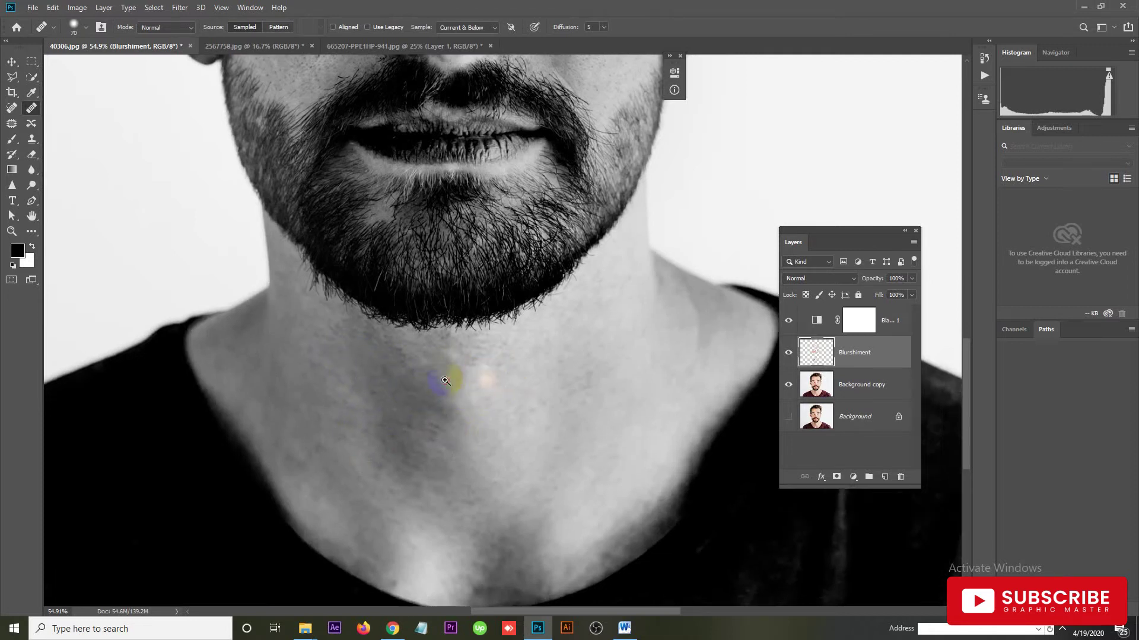
{"action": "scroll", "coordinate": [457, 381], "scroll_direction": "up", "scroll_amount": 1}
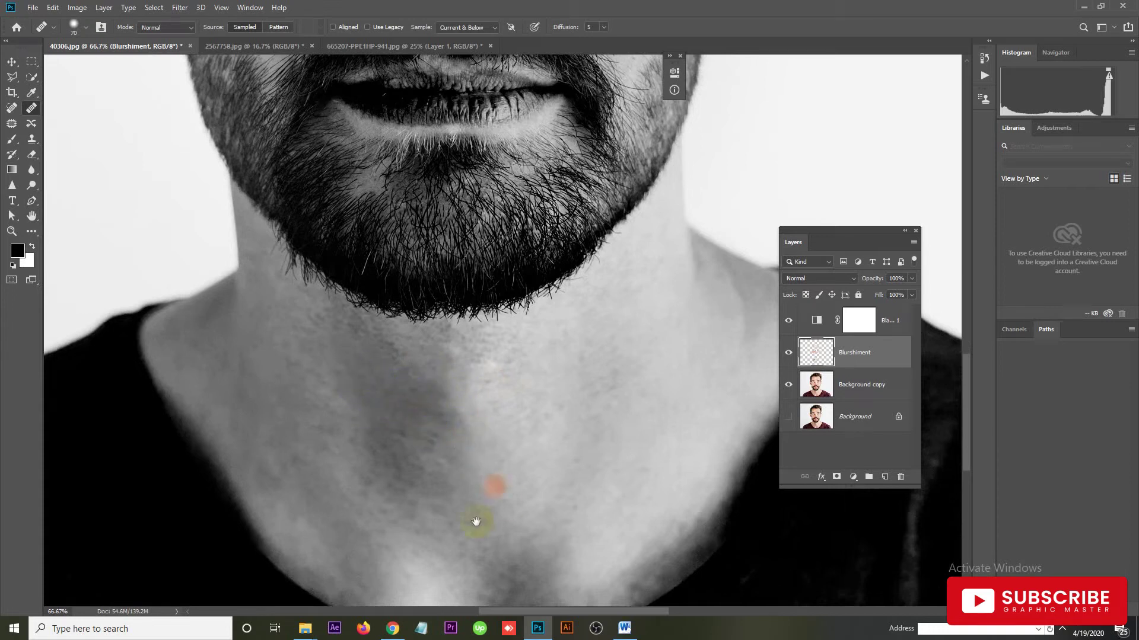
{"action": "scroll", "coordinate": [468, 516], "scroll_direction": "down", "scroll_amount": 2}
{"action": "left_click", "coordinate": [396, 555]}
{"action": "scroll", "coordinate": [409, 522], "scroll_direction": "up", "scroll_amount": 1}
{"action": "scroll", "coordinate": [427, 500], "scroll_direction": "up", "scroll_amount": 1}
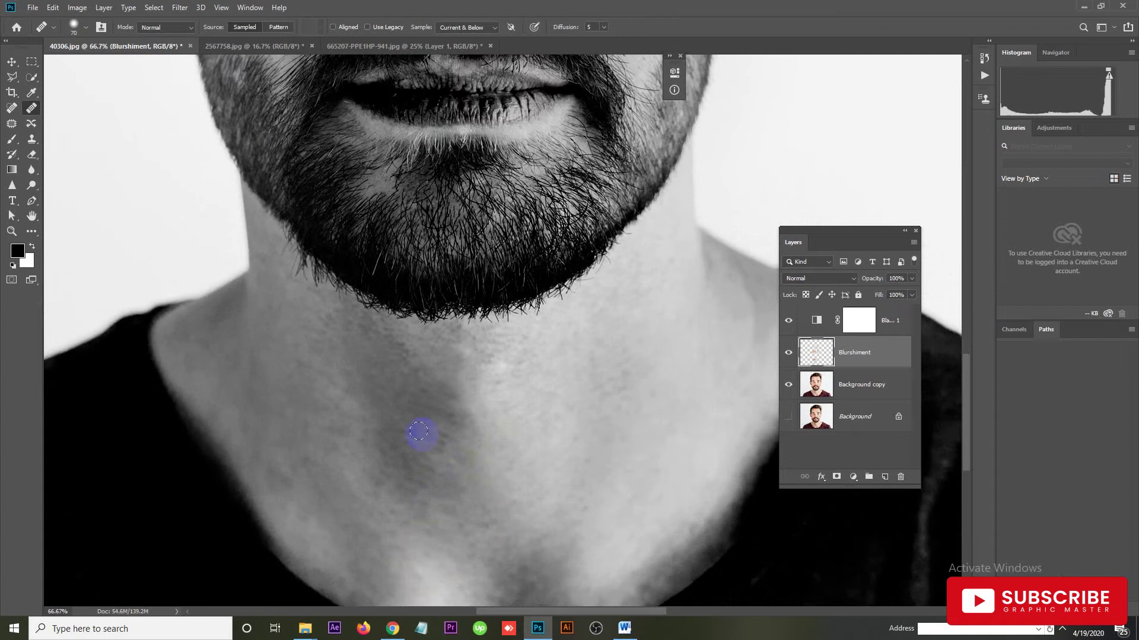
Resample clean neck skin and smooth patches across the middle and lower neck.
{"action": "left_click", "coordinate": [496, 465]}
{"action": "left_click", "coordinate": [412, 432], "text": "alt"}
{"action": "left_click", "coordinate": [507, 409]}
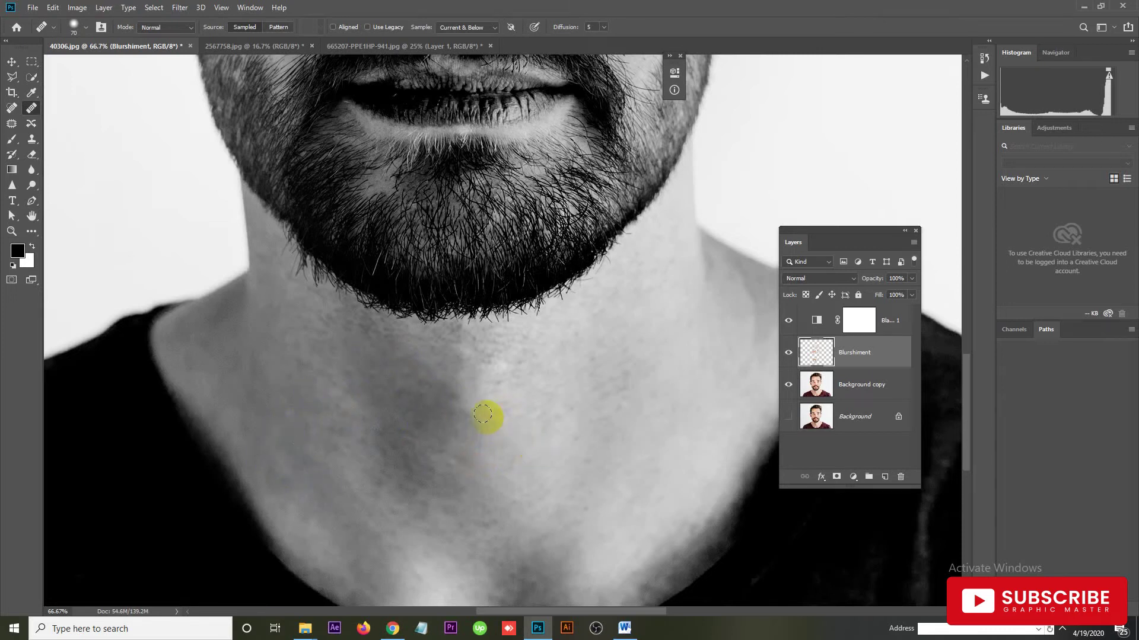
{"action": "left_click", "coordinate": [497, 384]}
{"action": "mouse_move", "coordinate": [497, 384]}
{"action": "left_mouse_down"}
{"action": "mouse_move", "coordinate": [483, 394]}
{"action": "mouse_move", "coordinate": [493, 414]}
{"action": "mouse_move", "coordinate": [499, 384]}
{"action": "mouse_move", "coordinate": [450, 358]}
{"action": "left_mouse_up"}
{"action": "left_click", "coordinate": [369, 346], "text": "alt"}
{"action": "left_click", "coordinate": [570, 432]}
{"action": "left_click", "coordinate": [407, 495], "text": "alt"}
{"action": "mouse_move", "coordinate": [554, 526]}
{"action": "left_mouse_down"}
{"action": "mouse_move", "coordinate": [630, 410]}
{"action": "mouse_move", "coordinate": [634, 365]}
{"action": "mouse_move", "coordinate": [593, 409]}
{"action": "mouse_move", "coordinate": [656, 412]}
{"action": "mouse_move", "coordinate": [615, 407]}
{"action": "mouse_move", "coordinate": [611, 388]}
{"action": "mouse_move", "coordinate": [638, 458]}
{"action": "left_mouse_up"}
{"action": "scroll", "coordinate": [635, 458], "scroll_direction": "down", "scroll_amount": 3}
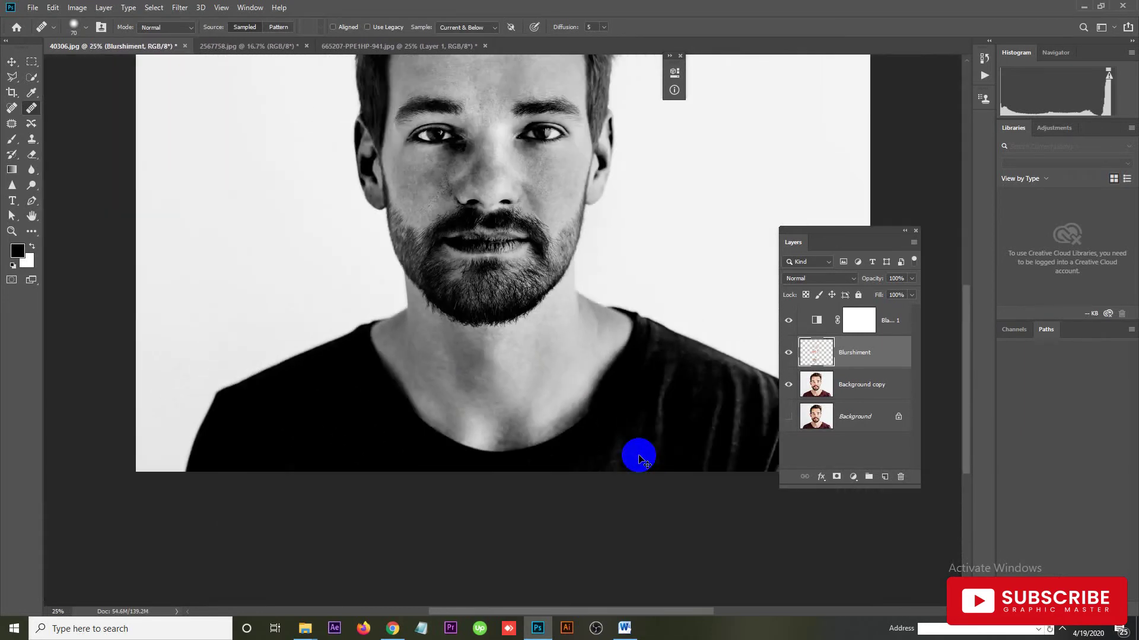
Zoom in and heal cheek spots near the nose and down toward the beard.
{"action": "scroll", "coordinate": [590, 430], "scroll_direction": "up", "scroll_amount": 1}
{"action": "scroll", "coordinate": [585, 478], "scroll_direction": "up", "scroll_amount": 2}
{"action": "scroll", "coordinate": [552, 382], "scroll_direction": "up", "scroll_amount": 2}
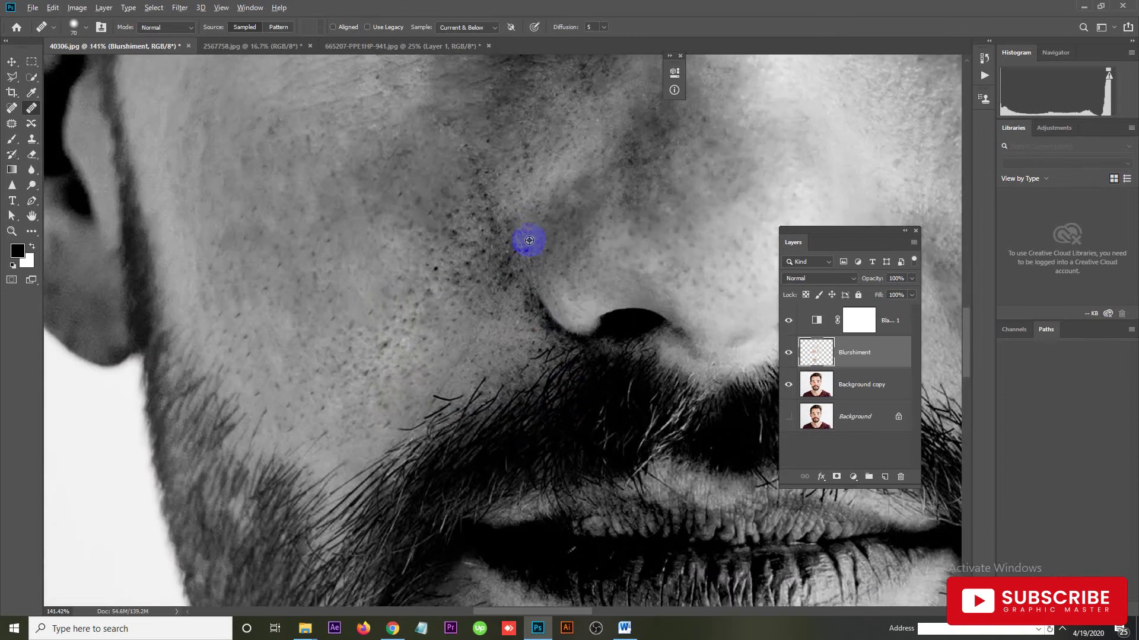
{"action": "left_click", "coordinate": [544, 213]}
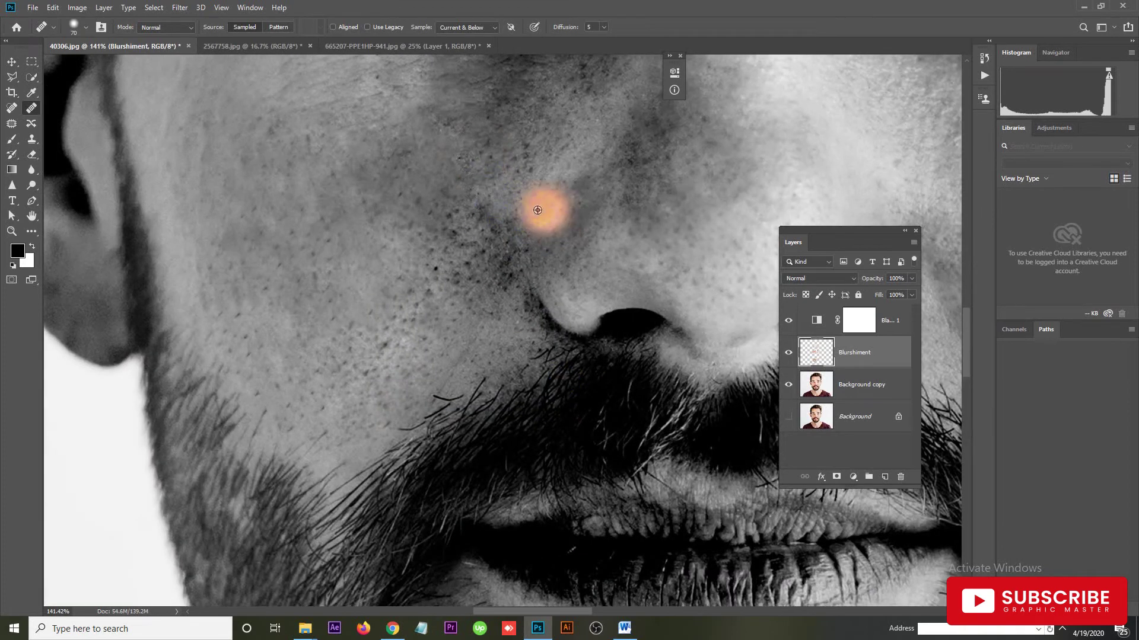
{"action": "left_click_drag", "start_coordinate": [501, 243], "coordinate": [482, 221]}
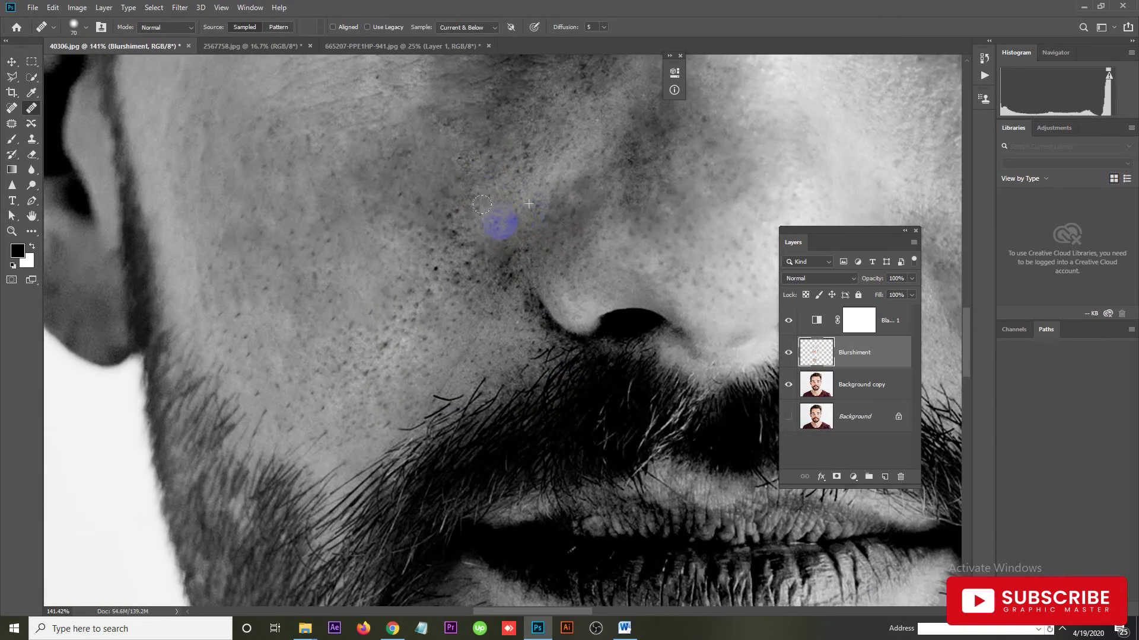
{"action": "left_click", "coordinate": [560, 318], "text": "alt"}
{"action": "left_click", "coordinate": [476, 292]}
{"action": "left_click", "coordinate": [408, 341]}
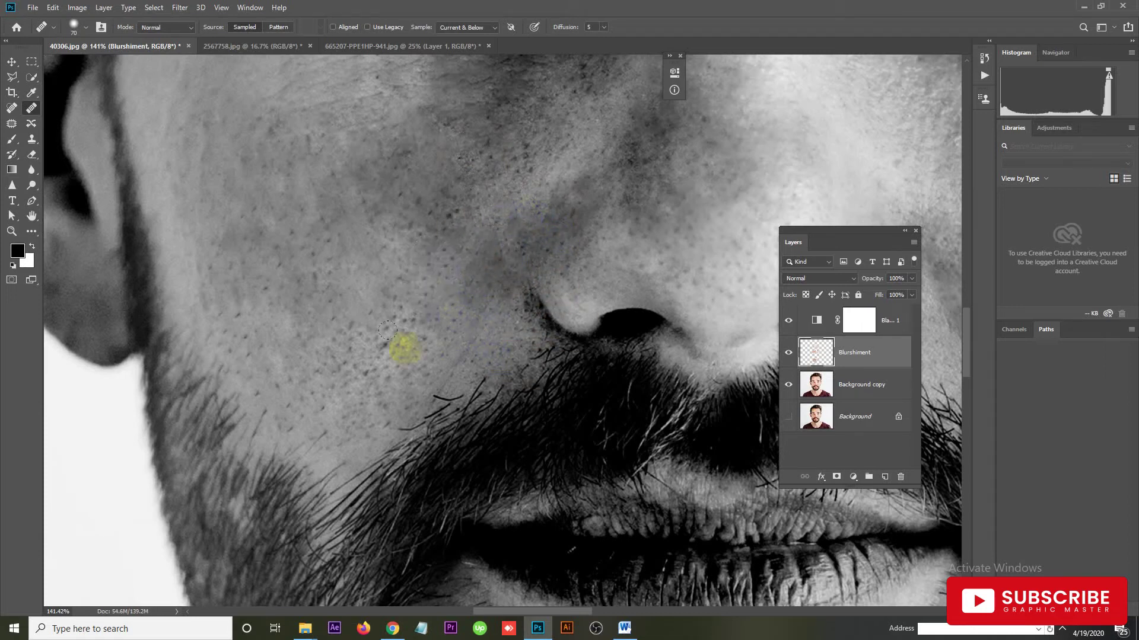
{"action": "left_click", "coordinate": [415, 336]}
{"action": "left_click", "coordinate": [423, 417]}
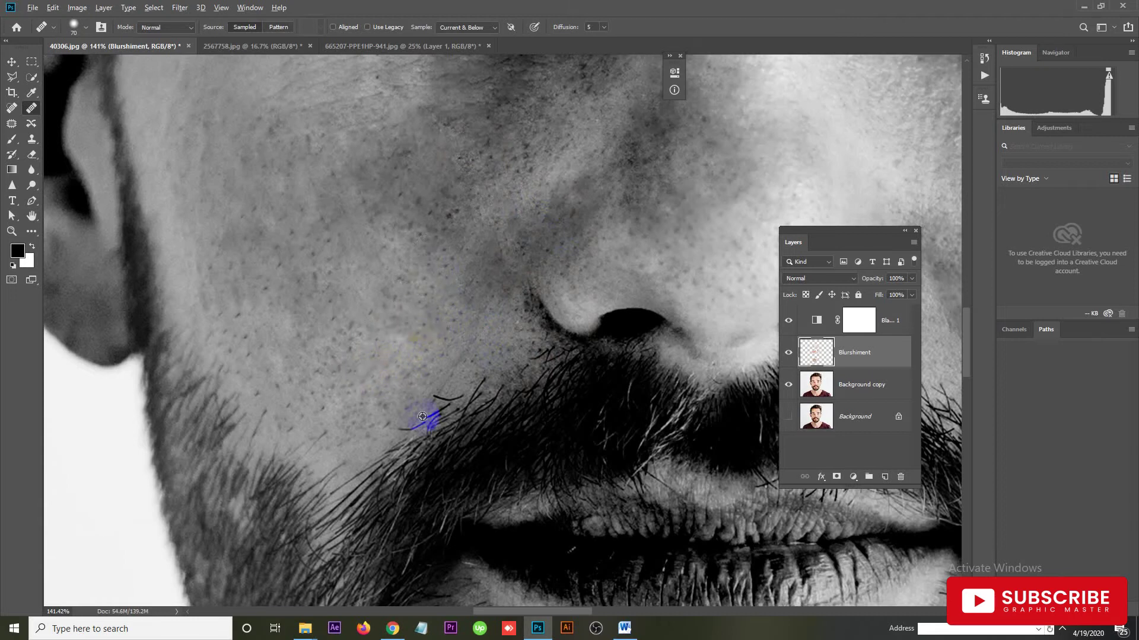
{"action": "left_click_drag", "start_coordinate": [399, 328], "coordinate": [394, 392]}
Resample cheek and nose skin, then heal spots beside and along the nose.
{"action": "left_click", "coordinate": [480, 279]}
{"action": "left_click", "coordinate": [467, 333]}
{"action": "left_click", "coordinate": [531, 279]}
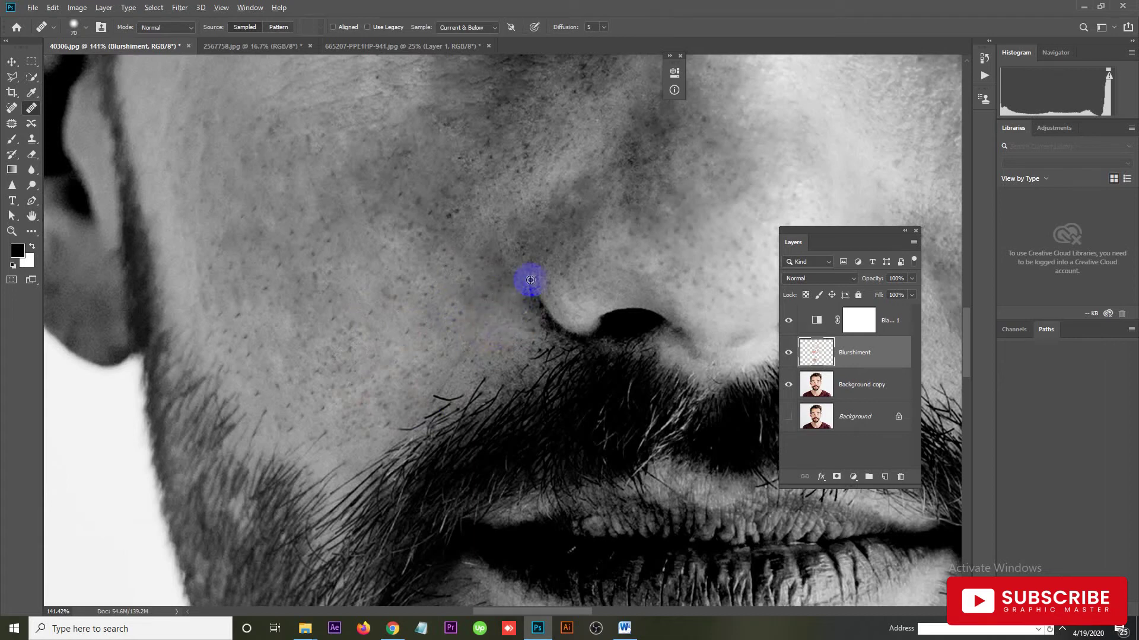
{"action": "mouse_move", "coordinate": [498, 241]}
{"action": "left_mouse_down"}
{"action": "mouse_move", "coordinate": [580, 267]}
{"action": "mouse_move", "coordinate": [492, 413]}
{"action": "left_mouse_up"}
{"action": "left_click", "coordinate": [379, 406], "text": "alt"}
{"action": "left_click", "coordinate": [486, 489]}
{"action": "left_click", "coordinate": [538, 283], "text": "alt"}
{"action": "left_click", "coordinate": [544, 408], "text": "alt"}
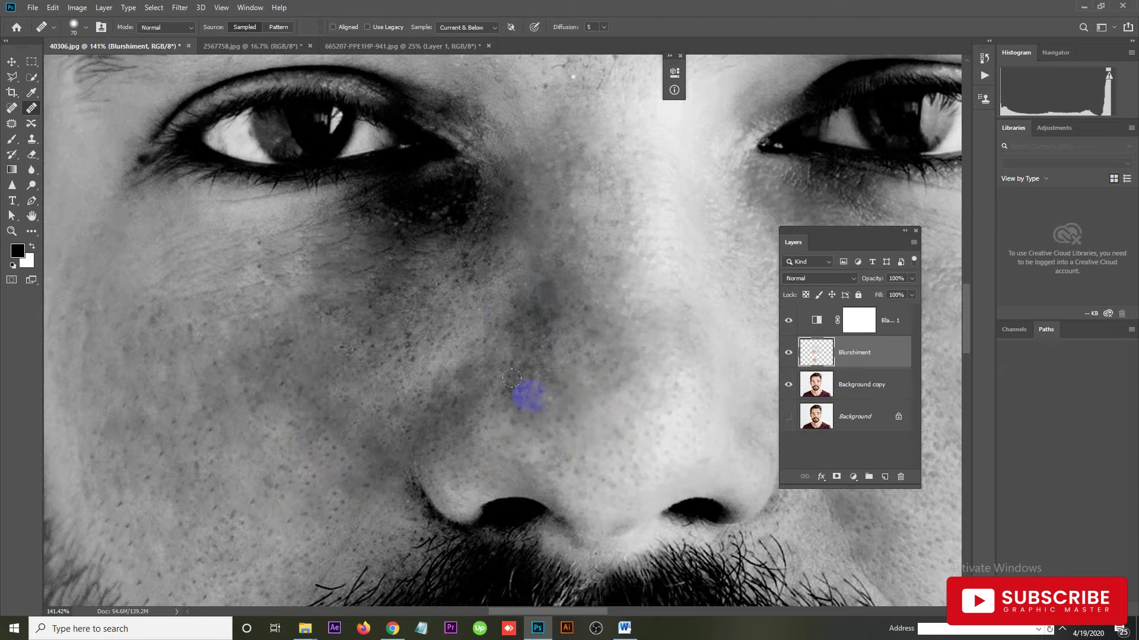
{"action": "left_click_drag", "start_coordinate": [599, 400], "coordinate": [603, 426]}
{"action": "left_click", "coordinate": [536, 399], "text": "alt"}
{"action": "left_click", "coordinate": [618, 440]}
Heal remaining spots across the cheeks and beneath the cheek near the nose.
{"action": "left_click", "coordinate": [511, 329], "text": "alt"}
{"action": "left_click", "coordinate": [465, 323]}
{"action": "left_click", "coordinate": [424, 301], "text": "alt"}
{"action": "left_click_drag", "start_coordinate": [422, 317], "coordinate": [434, 329]}
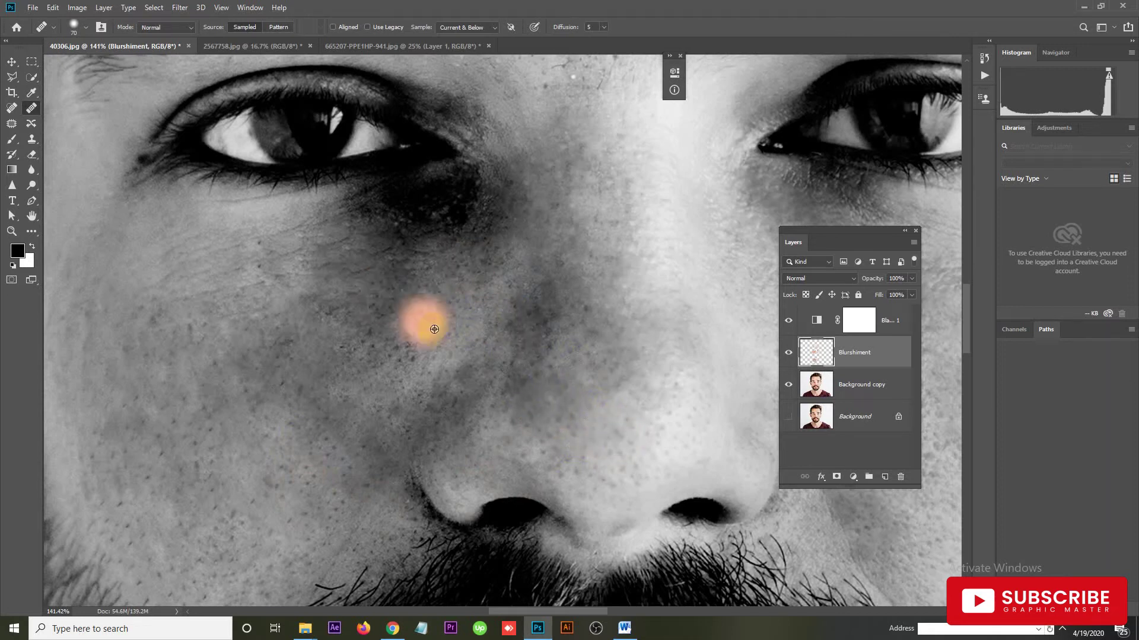
{"action": "left_click", "coordinate": [343, 323]}
{"action": "left_click", "coordinate": [423, 354]}
{"action": "left_click", "coordinate": [589, 329]}
{"action": "left_click", "coordinate": [270, 345]}
{"action": "left_click", "coordinate": [265, 444]}
{"action": "left_click", "coordinate": [368, 449]}
{"action": "left_click", "coordinate": [396, 477]}
Heal further spots on the cheek near the nose and higher up the cheek.
{"action": "scroll", "coordinate": [401, 486], "scroll_direction": "down", "scroll_amount": 3}
{"action": "scroll", "coordinate": [401, 486], "scroll_direction": "down", "scroll_amount": 1}
{"action": "scroll", "coordinate": [401, 487], "scroll_direction": "up", "scroll_amount": 1}
{"action": "scroll", "coordinate": [401, 486], "scroll_direction": "up", "scroll_amount": 1}
{"action": "left_click", "coordinate": [447, 367]}
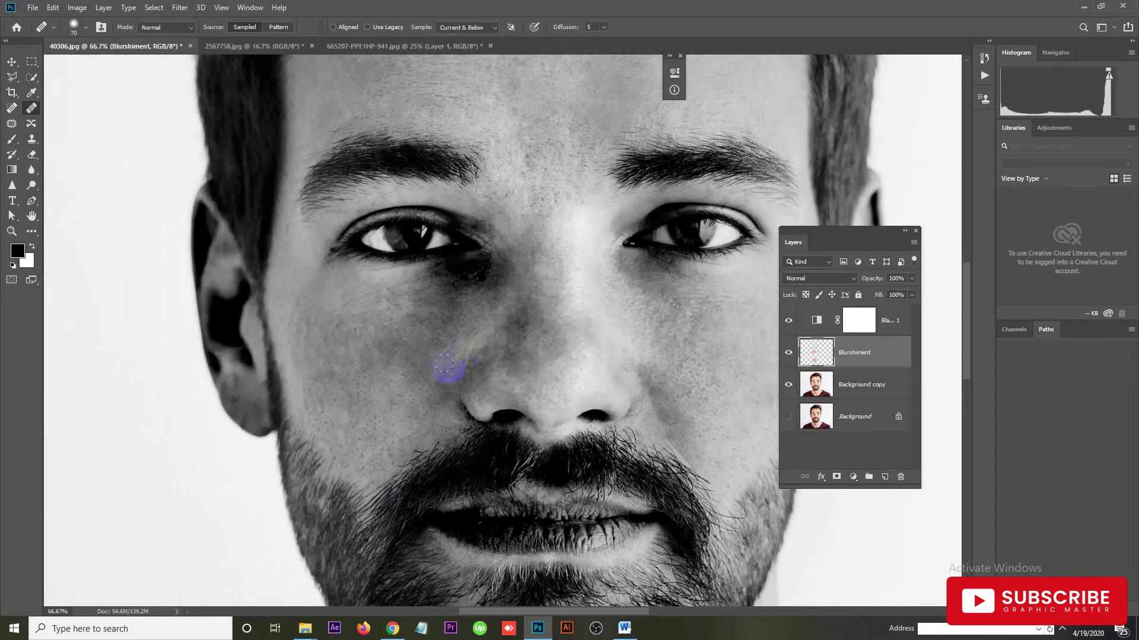
{"action": "left_click", "coordinate": [436, 343]}
{"action": "left_click", "coordinate": [416, 320]}
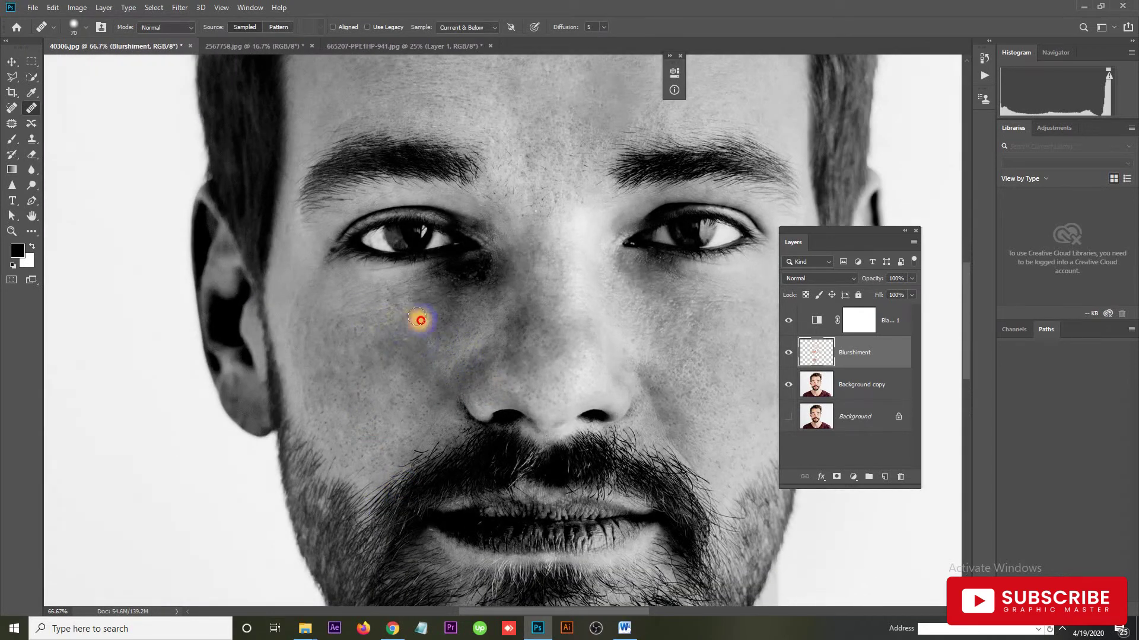
{"action": "left_click", "coordinate": [376, 347]}
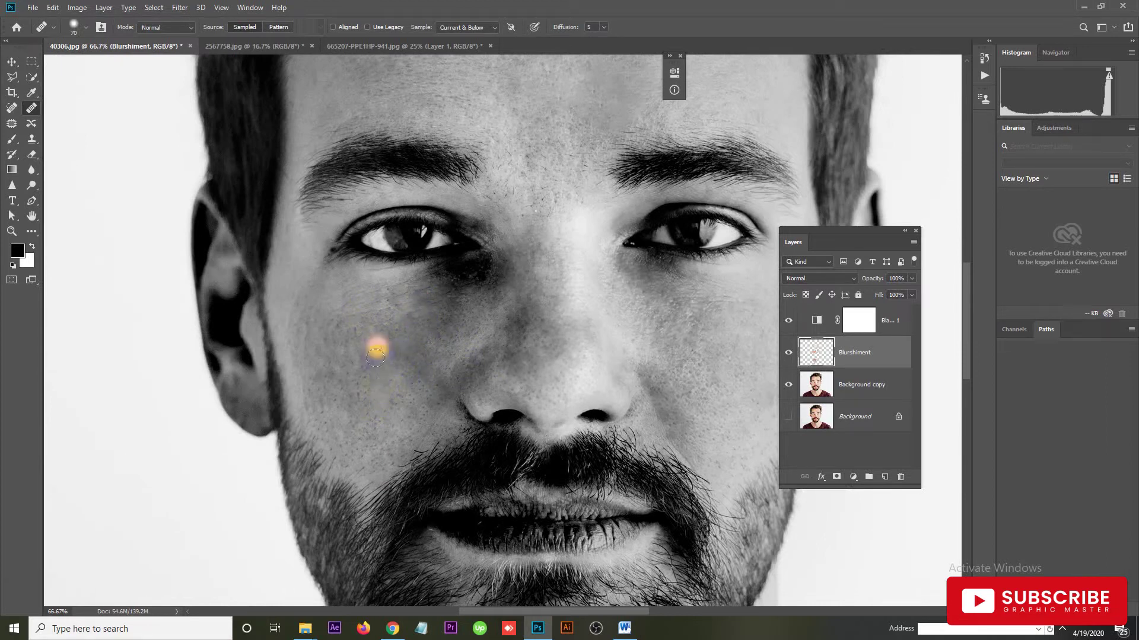
Resample cheek skin and dab between cheek and nose and on the nose bridge.
{"action": "left_click", "coordinate": [405, 353], "text": "alt"}
{"action": "left_click", "coordinate": [376, 344], "text": "alt"}
{"action": "left_click", "coordinate": [376, 345]}
{"action": "left_click", "coordinate": [457, 474], "text": "alt"}
{"action": "left_click", "coordinate": [686, 465]}
{"action": "left_click", "coordinate": [644, 415]}
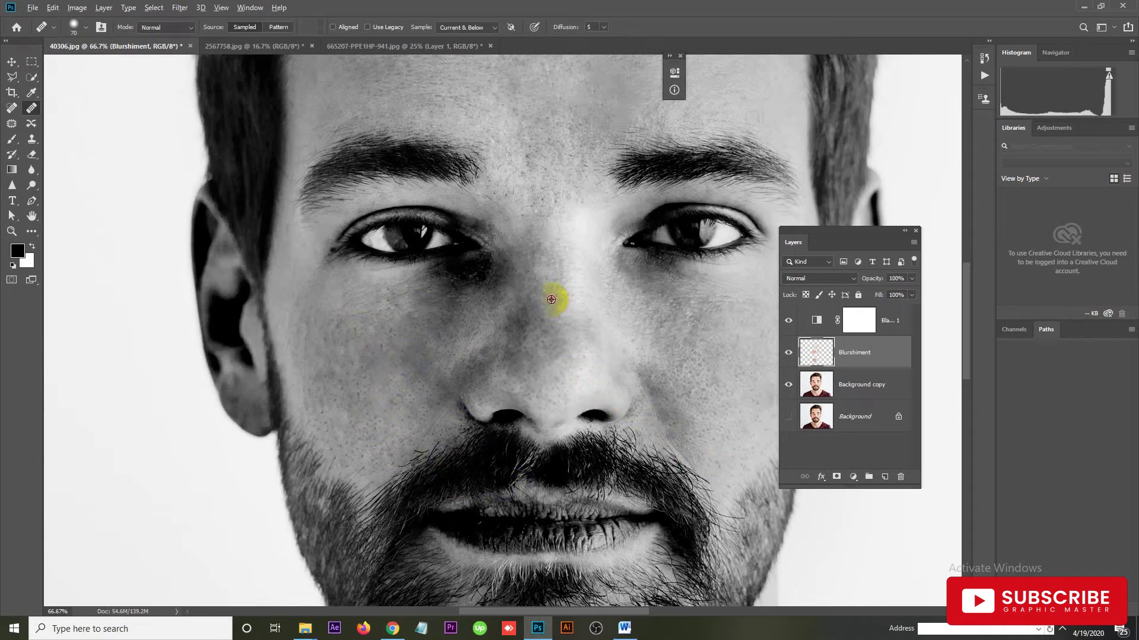
{"action": "left_click", "coordinate": [556, 359]}
{"action": "key", "text": "ctrl+minus"}
{"action": "key", "text": "ctrl+minus"}
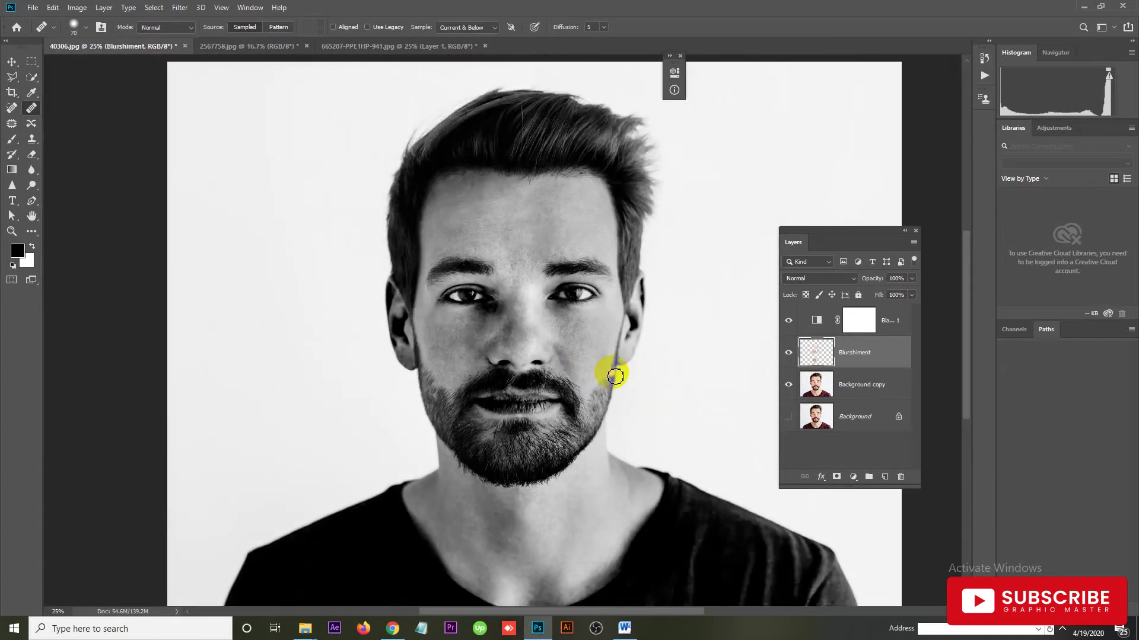
Heal the skin on the cheek just left of the nose bridge.
{"action": "scroll", "coordinate": [534, 427], "scroll_direction": "up", "scroll_amount": 10}
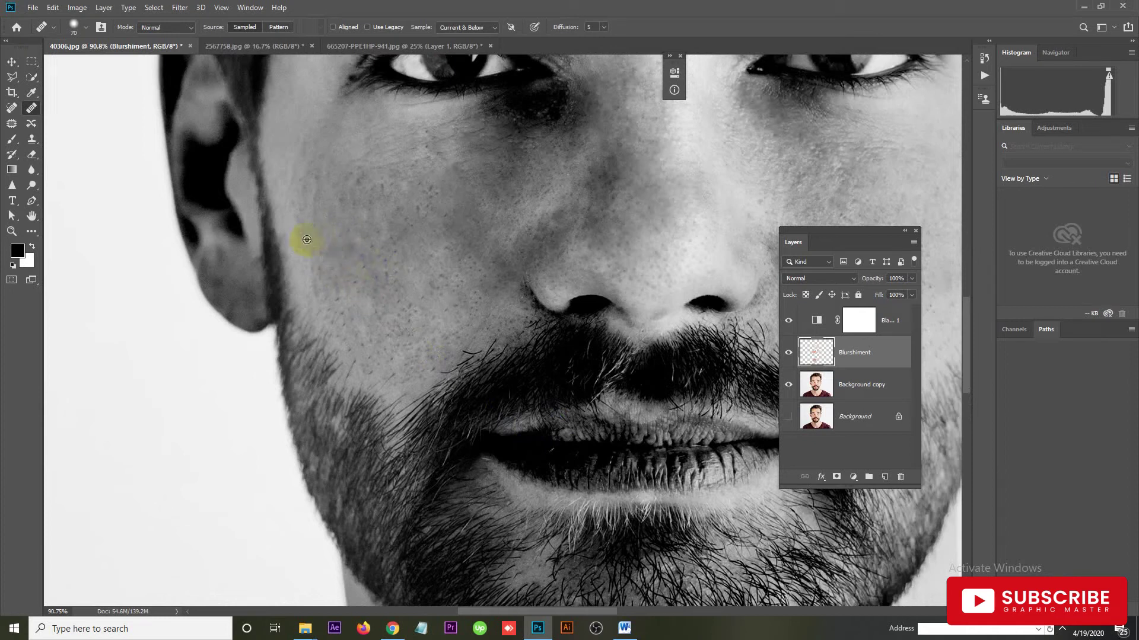
{"action": "key", "text": "ctrl+minus"}
{"action": "key", "text": "ctrl+minus"}
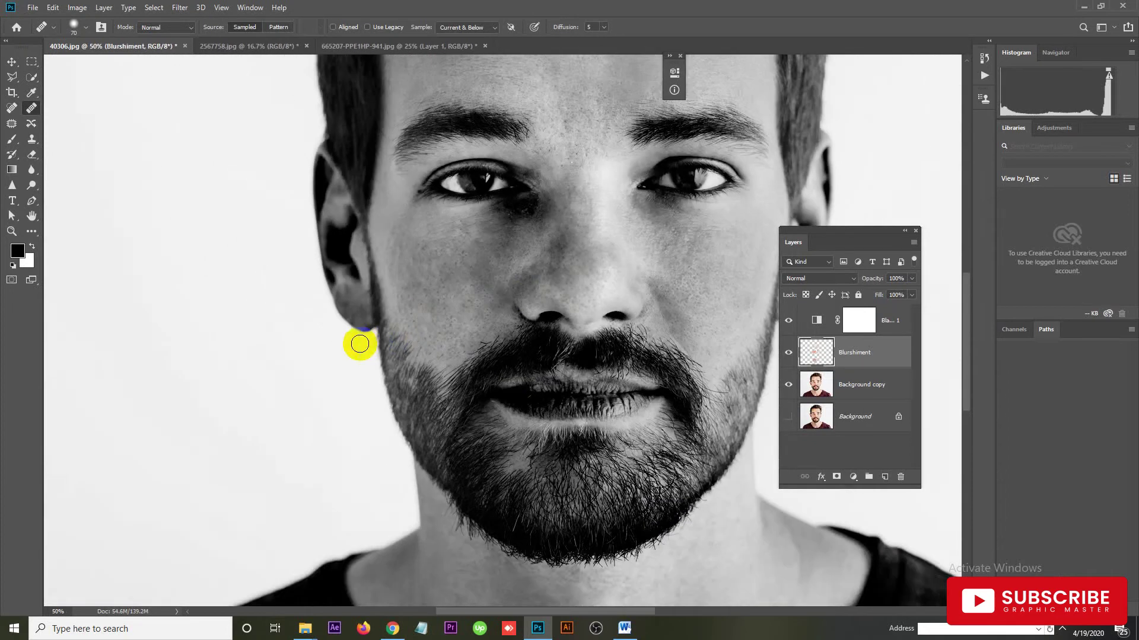
{"action": "left_click", "coordinate": [560, 242]}
{"action": "left_click", "coordinate": [554, 249]}
{"action": "left_click", "coordinate": [555, 246]}
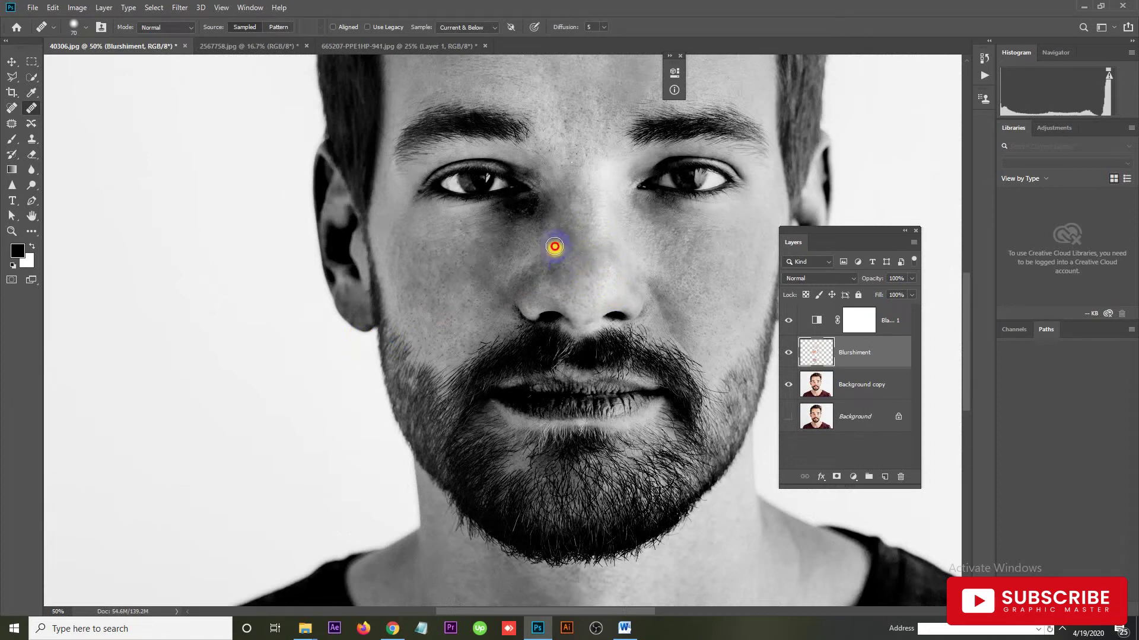
Zoom in on the mouth and heal the skin across the lower lip and lips.
{"action": "key", "text": "ctrl+minus"}
{"action": "key", "text": "ctrl+minus"}
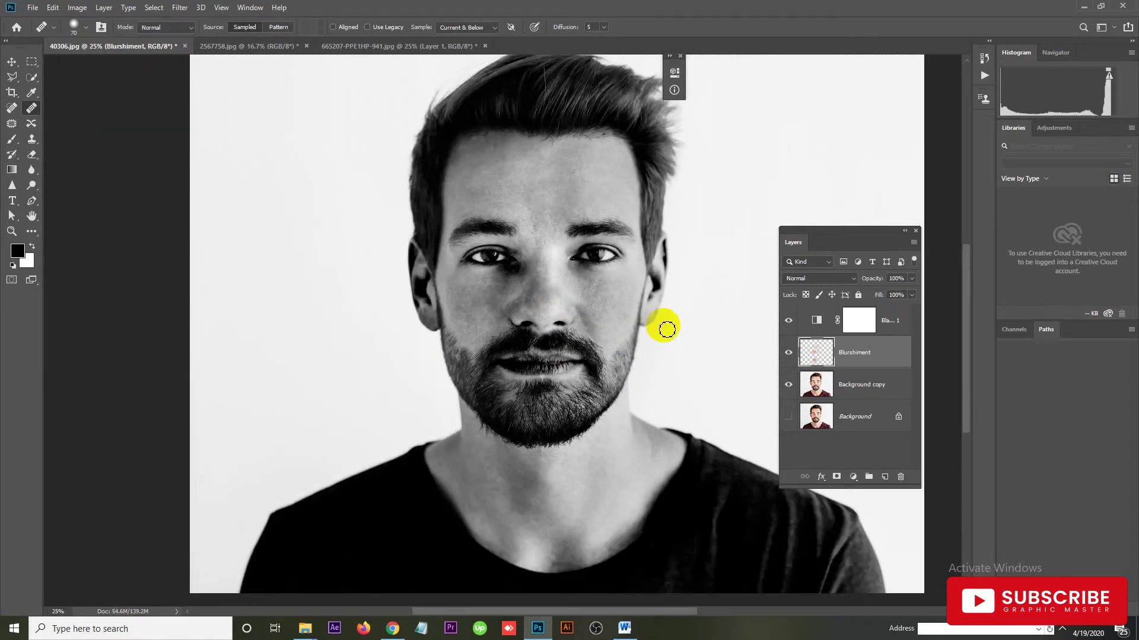
{"action": "left_click_drag", "start_coordinate": [542, 381], "coordinate": [580, 393]}
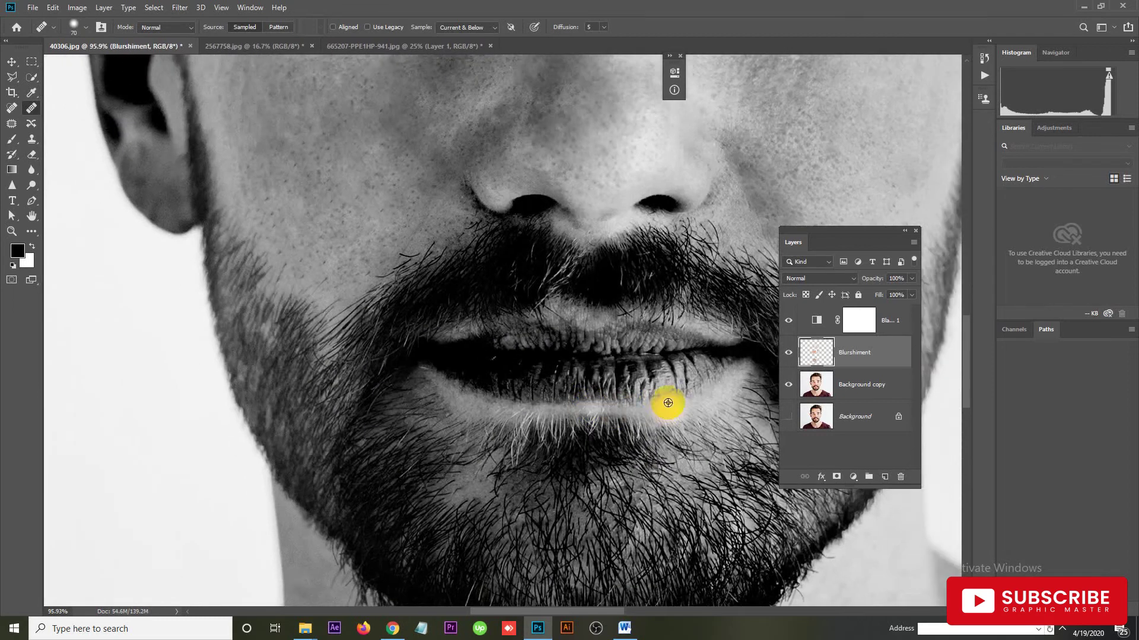
{"action": "left_click_drag", "start_coordinate": [649, 376], "coordinate": [651, 363]}
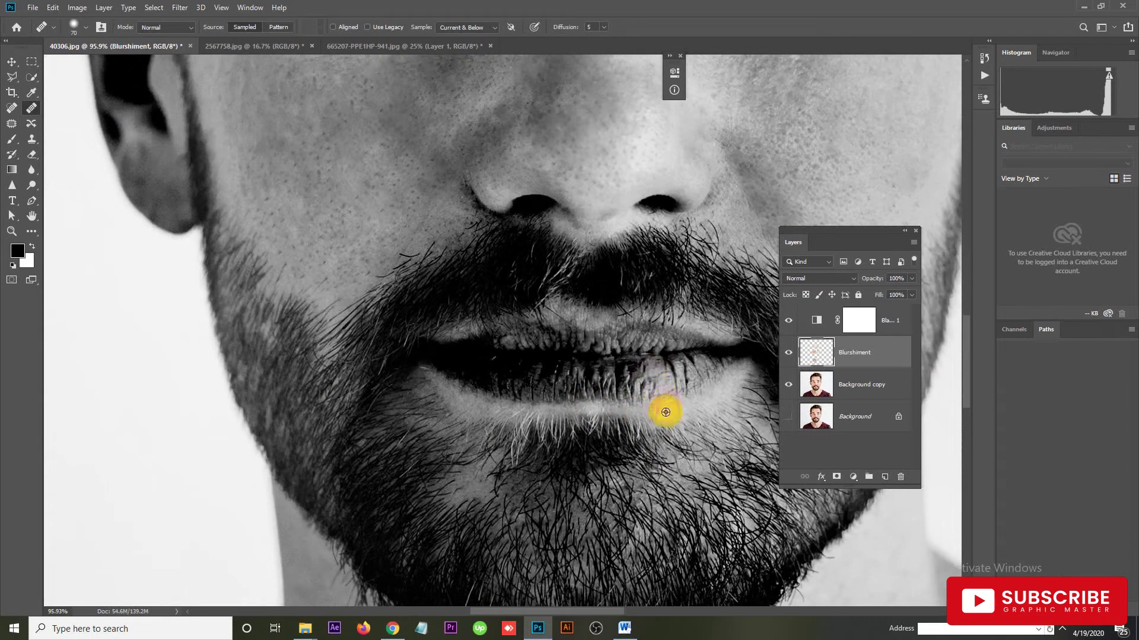
{"action": "left_click_drag", "start_coordinate": [556, 381], "coordinate": [527, 372]}
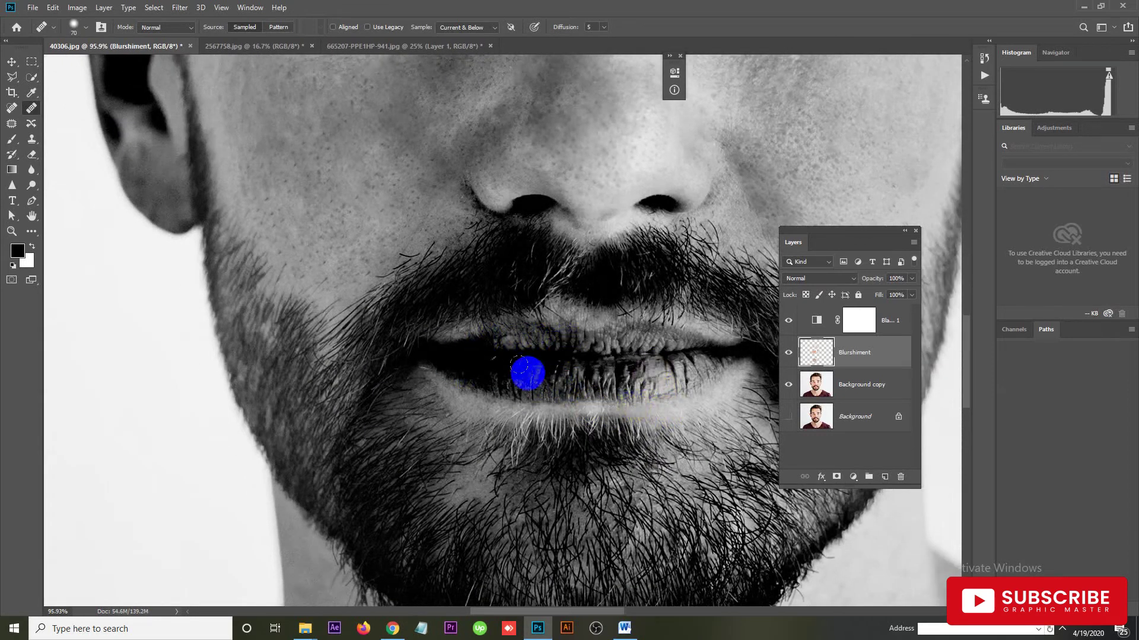
{"action": "scroll", "coordinate": [527, 373], "scroll_direction": "down", "scroll_amount": 2}
{"action": "left_click", "coordinate": [811, 343]}
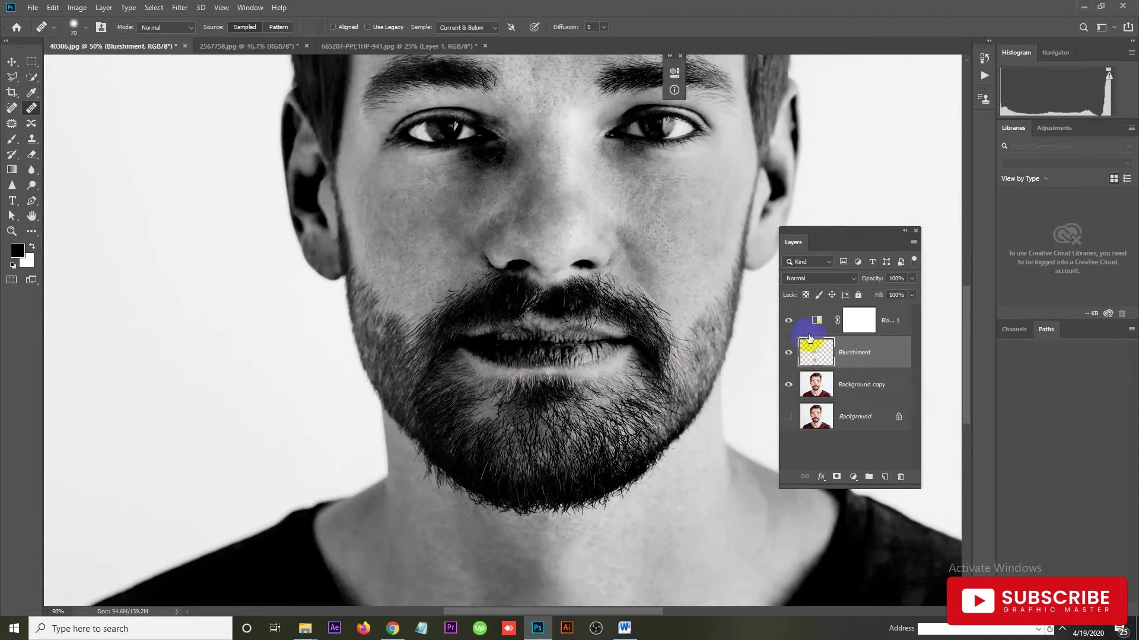
Toggle layer visibility to preview the painted skin against the grayscale photo.
{"action": "left_click", "coordinate": [788, 385]}
{"action": "left_click", "coordinate": [790, 323]}
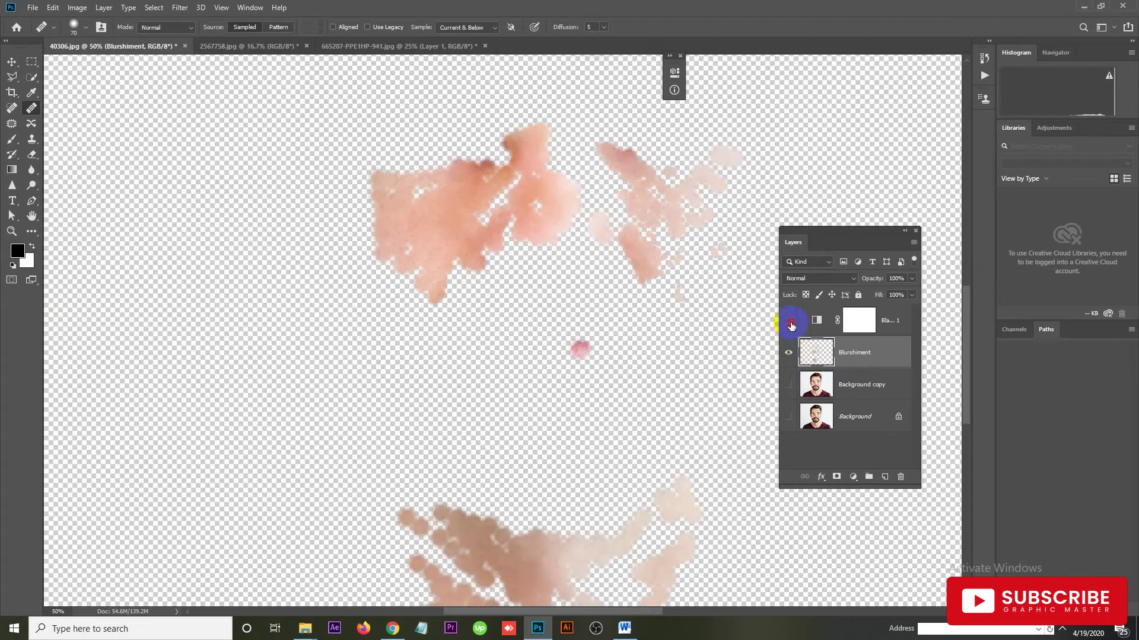
{"action": "key", "text": "ctrl+minus"}
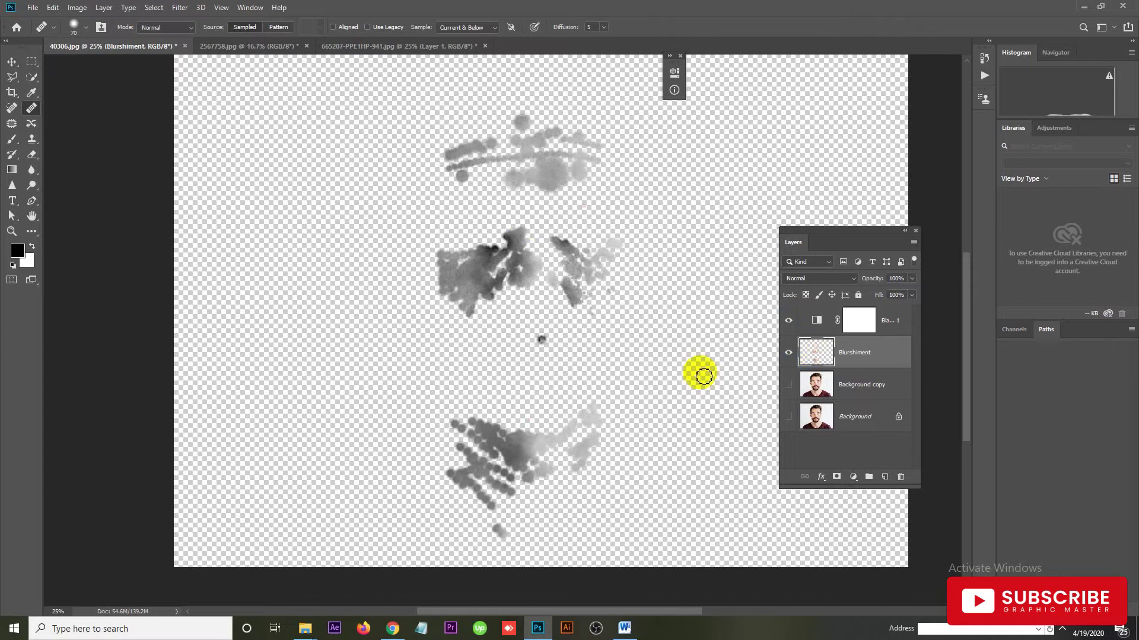
{"action": "left_click", "coordinate": [788, 384]}
Delete the black-and-white adjustment layer and select Background copy together with Blurshiment.
{"action": "left_click", "coordinate": [893, 322]}
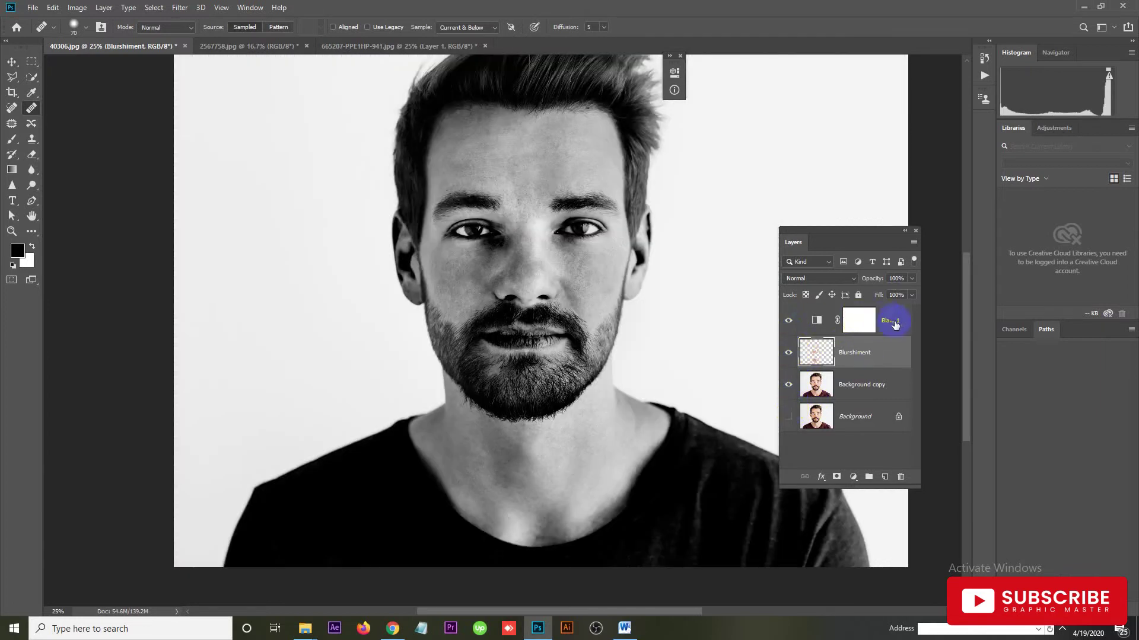
{"action": "left_click", "coordinate": [790, 323]}
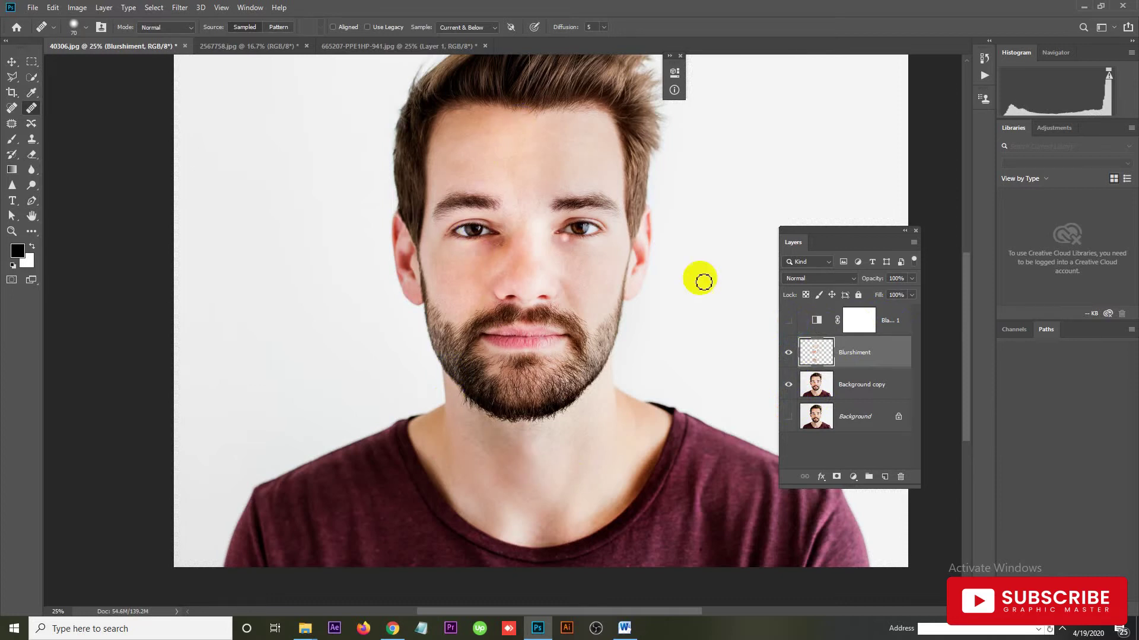
{"action": "left_click_drag", "start_coordinate": [858, 321], "coordinate": [902, 478]}
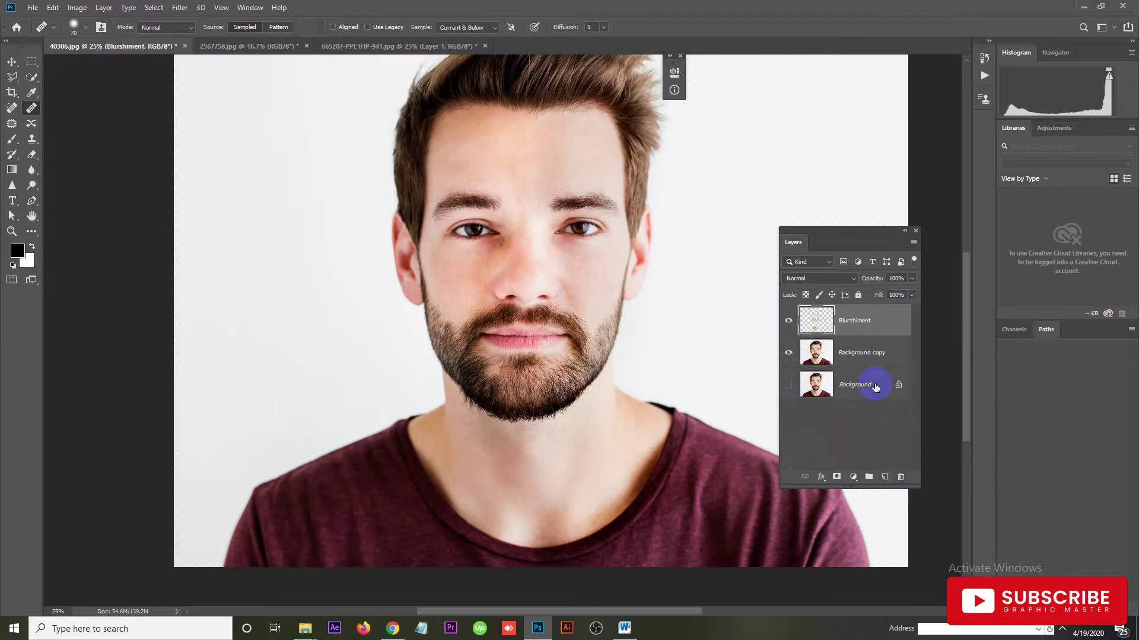
{"action": "left_click", "coordinate": [866, 356], "text": "shift"}
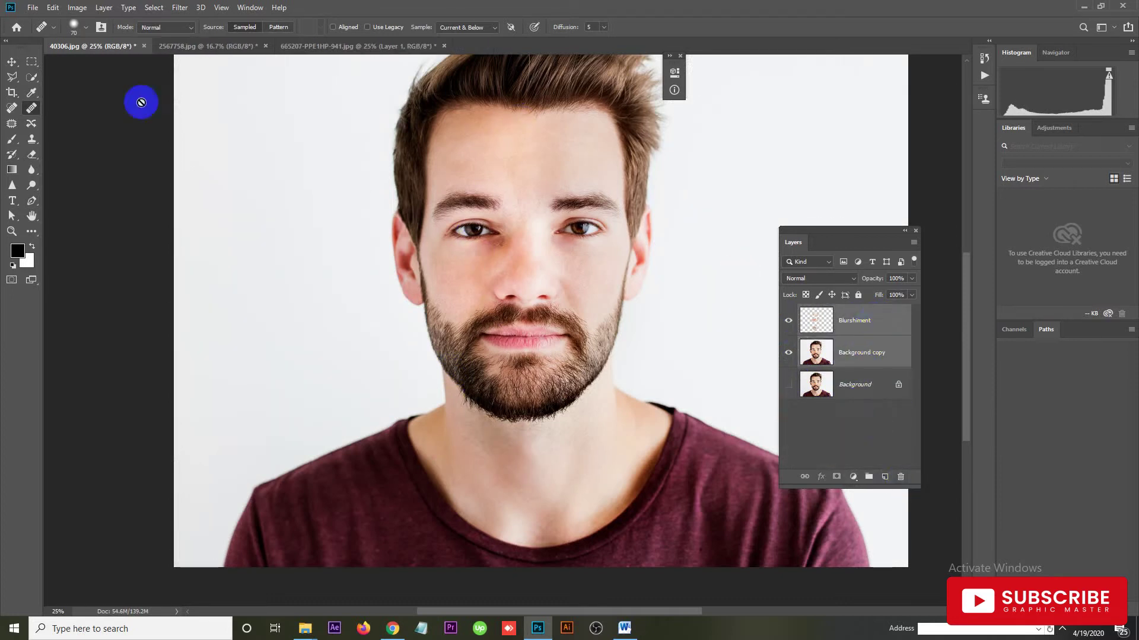
{"action": "left_click", "coordinate": [76, 8]}
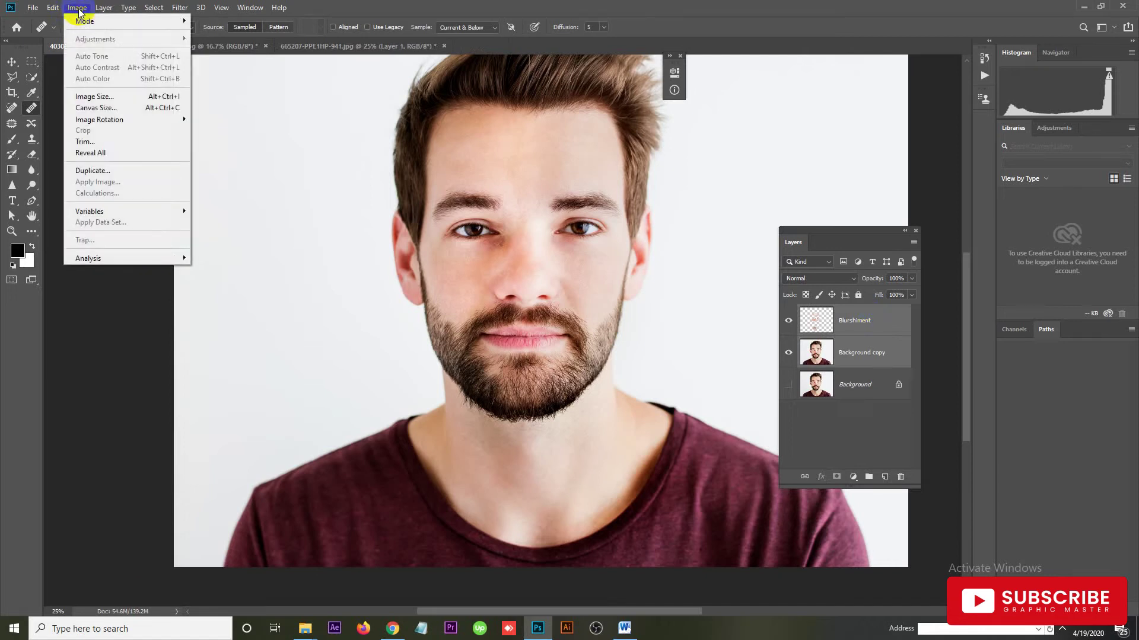
{"action": "mouse_move", "coordinate": [104, 7]}
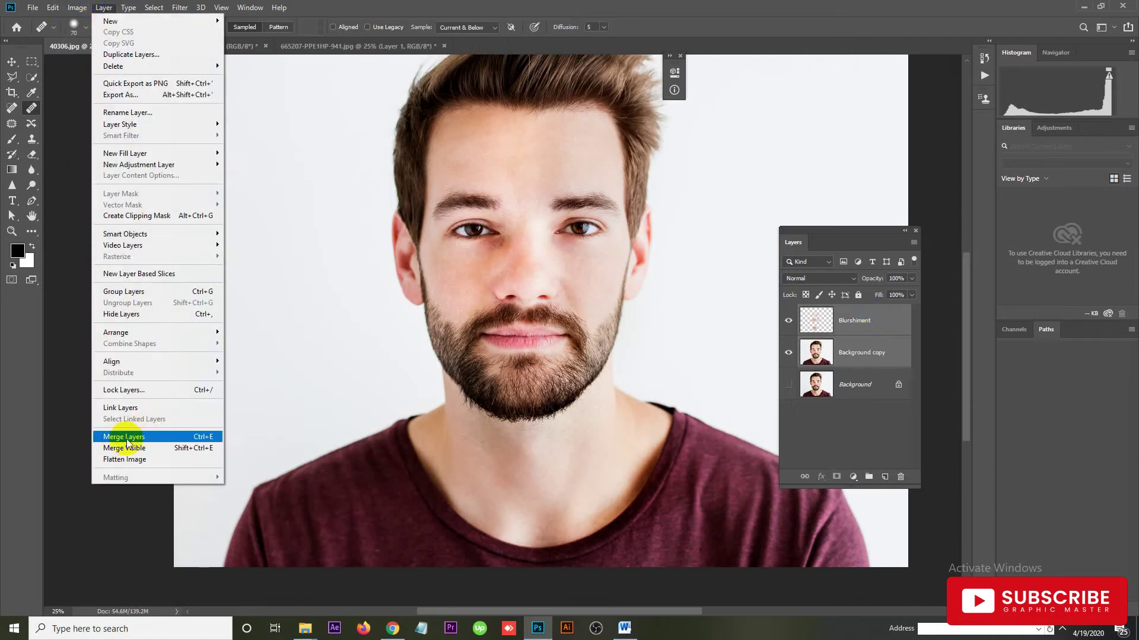
Merge Background copy and Blurshiment into a single Blurshiment layer.
{"action": "left_click", "coordinate": [135, 441]}
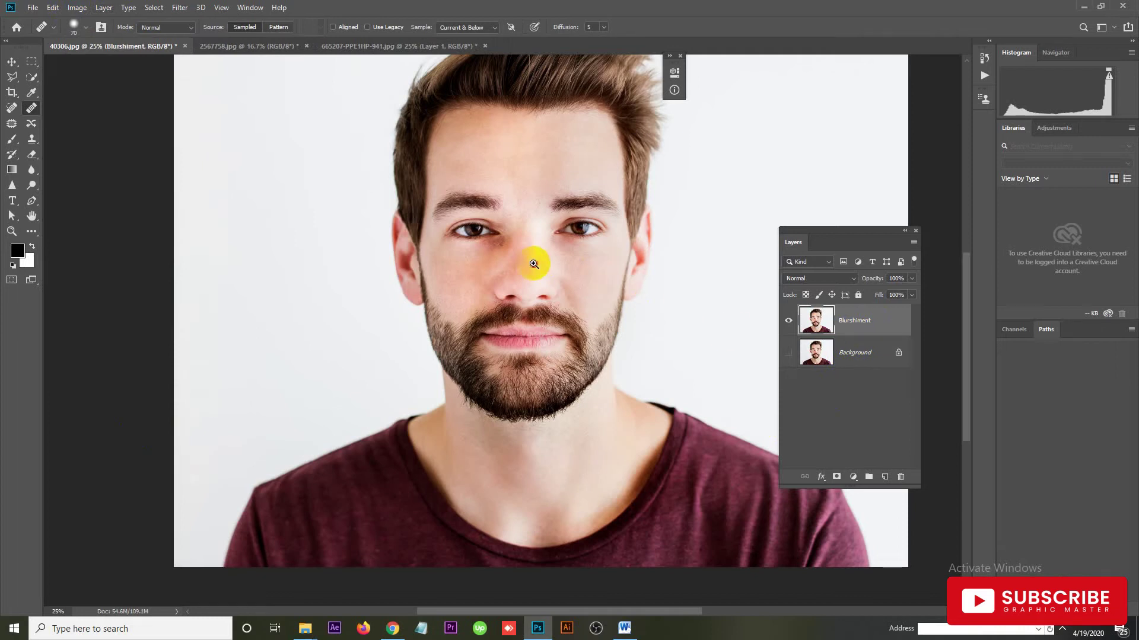
{"action": "key", "text": "ctrl+plus"}
{"action": "left_click", "coordinate": [861, 328]}
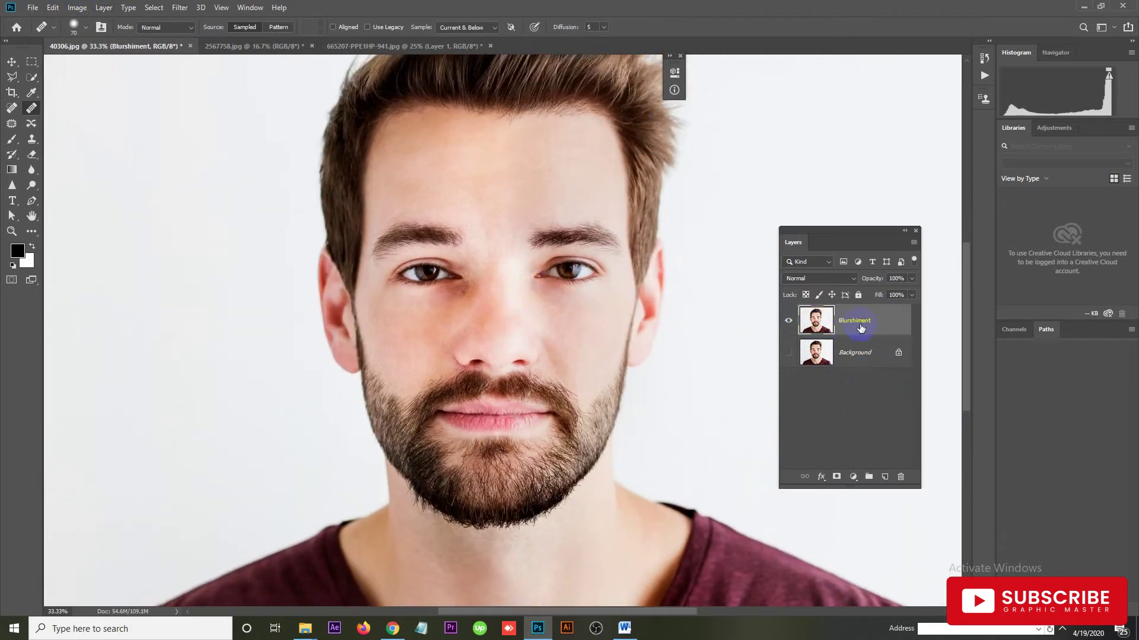
Touch up spots beside the nose, on the beard and along the hairline.
{"action": "scroll", "coordinate": [631, 331], "scroll_direction": "up", "scroll_amount": 1}
{"action": "left_click", "coordinate": [457, 413]}
{"action": "key", "text": "ctrl+minus"}
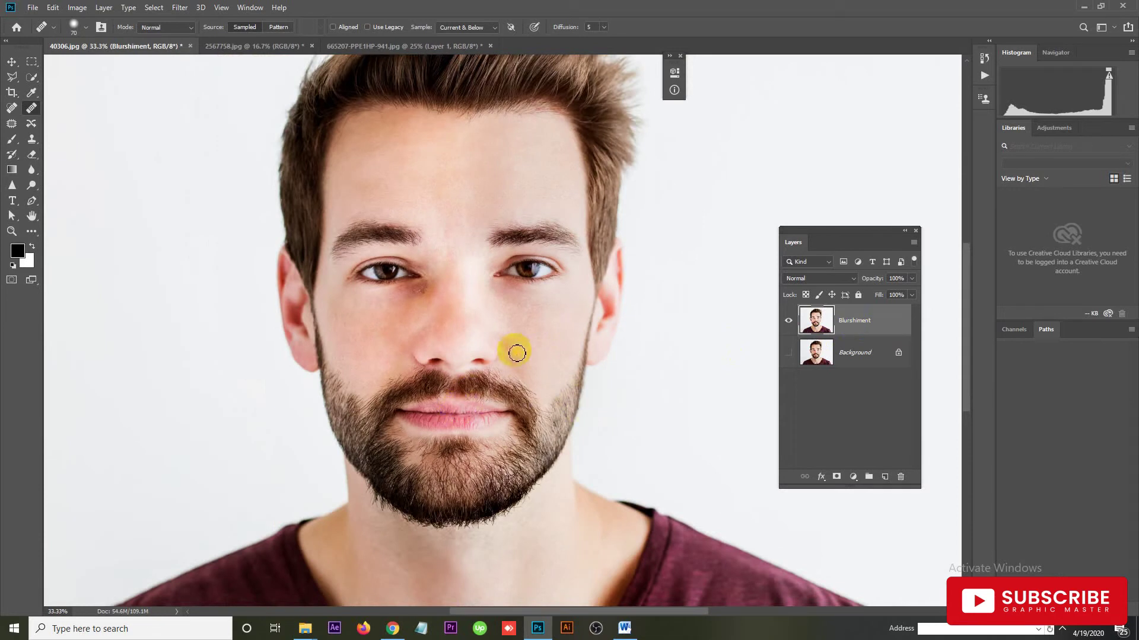
{"action": "left_click", "coordinate": [433, 356]}
{"action": "left_click", "coordinate": [415, 475]}
{"action": "left_click", "coordinate": [617, 176]}
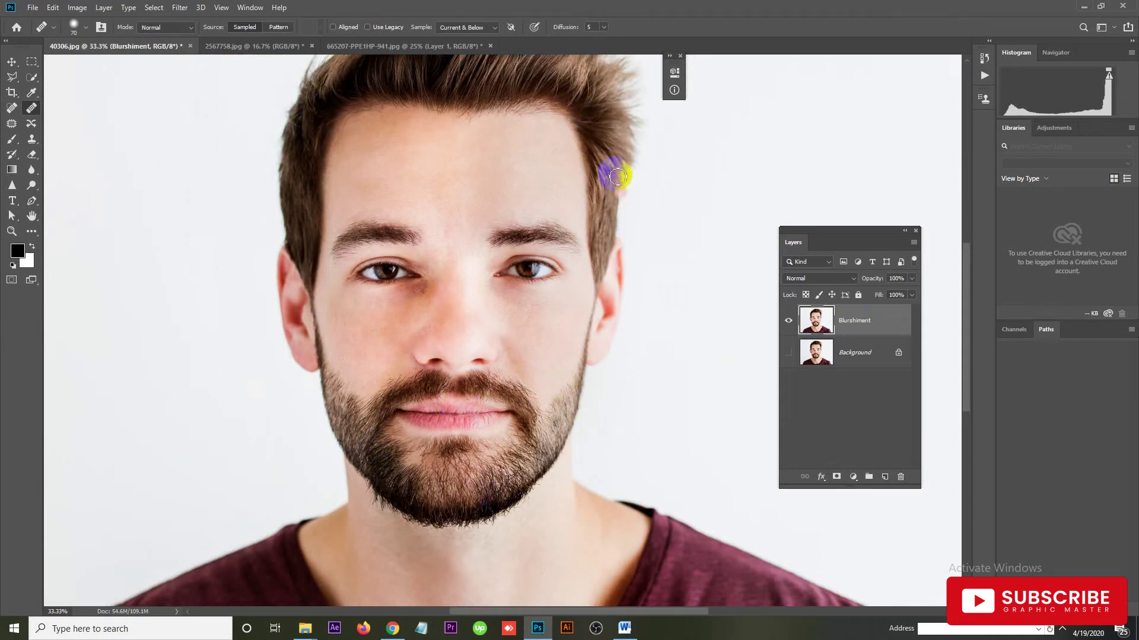
Apply Selective Color with Blacks Black at +24 and Reds Cyan at +22.
{"action": "left_click", "coordinate": [77, 7]}
{"action": "left_click", "coordinate": [222, 223]}
{"action": "left_click", "coordinate": [724, 189]}
{"action": "left_click", "coordinate": [719, 290]}
{"action": "left_click_drag", "start_coordinate": [707, 300], "coordinate": [721, 301]}
{"action": "left_click", "coordinate": [736, 189]}
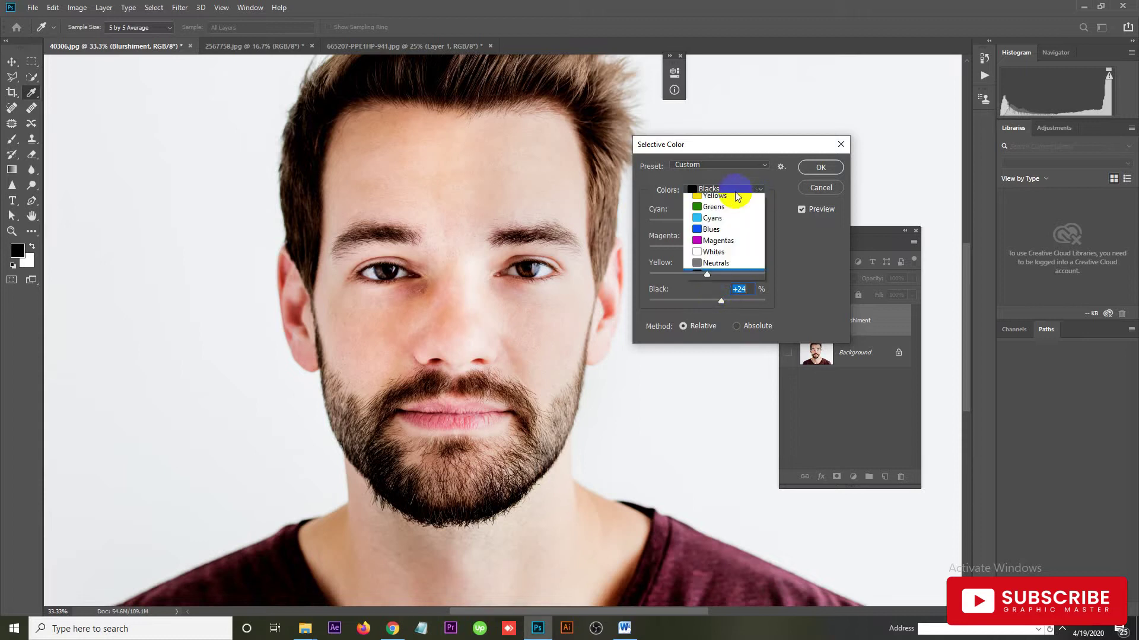
{"action": "mouse_move", "coordinate": [707, 220]}
{"action": "left_mouse_down"}
{"action": "mouse_move", "coordinate": [695, 222]}
{"action": "mouse_move", "coordinate": [725, 229]}
{"action": "left_mouse_up"}
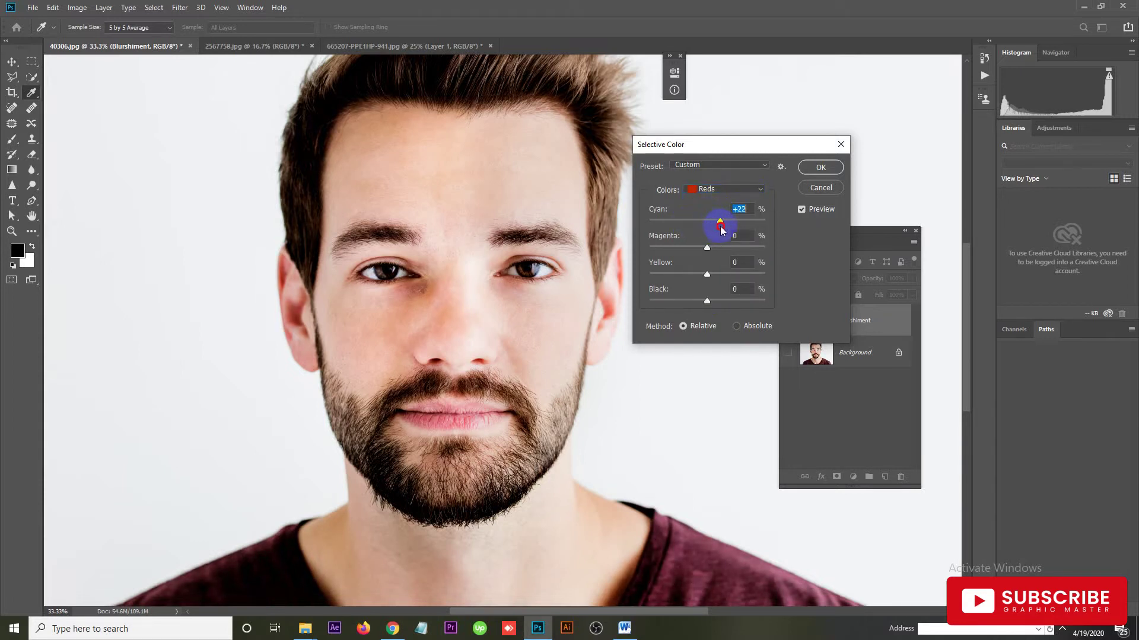
{"action": "left_click", "coordinate": [821, 167]}
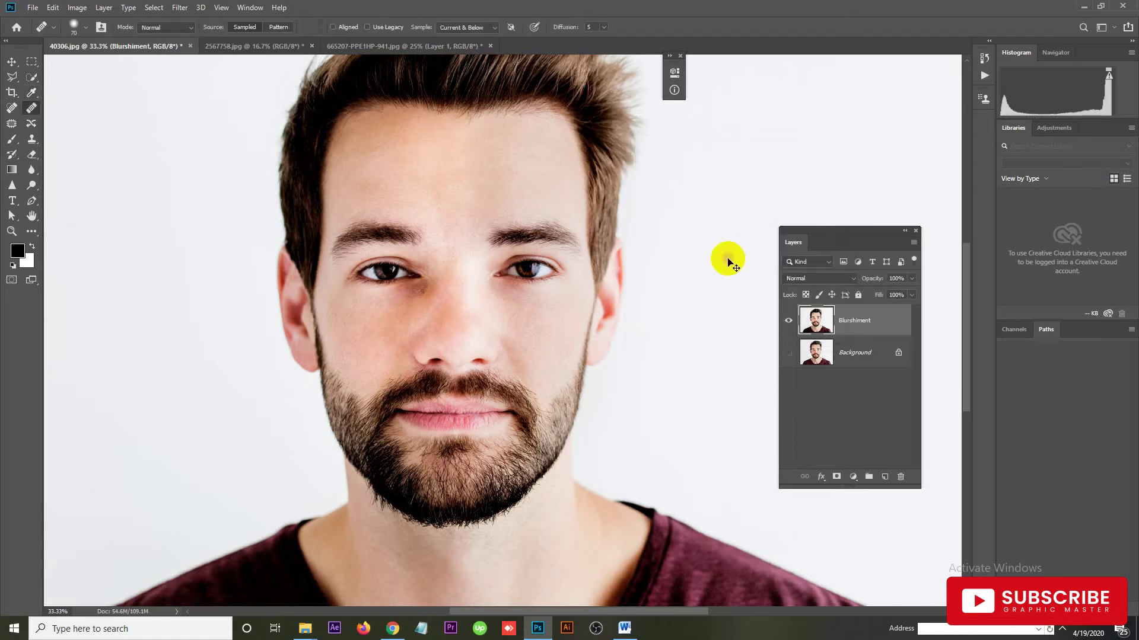
Touch up a spot under the nose and dodge the shadow under the left eye.
{"action": "key", "text": "ctrl+minus"}
{"action": "scroll", "coordinate": [569, 356], "scroll_direction": "up", "scroll_amount": 1}
{"action": "scroll", "coordinate": [468, 301], "scroll_direction": "up", "scroll_amount": 1}
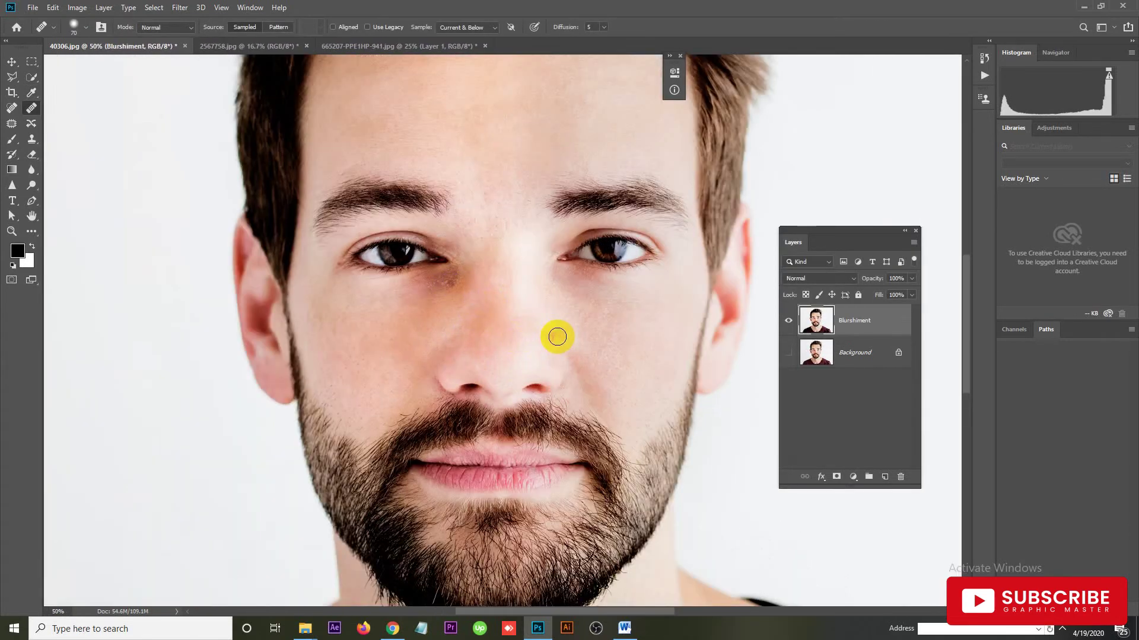
{"action": "scroll", "coordinate": [558, 341], "scroll_direction": "down", "scroll_amount": 1}
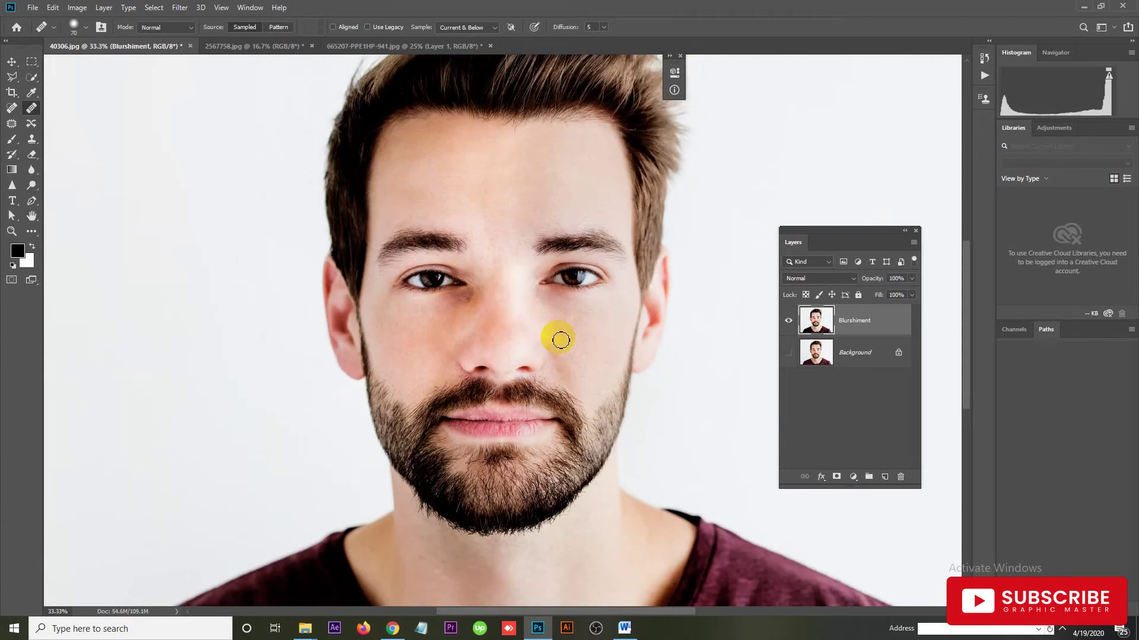
{"action": "left_click", "coordinate": [520, 389]}
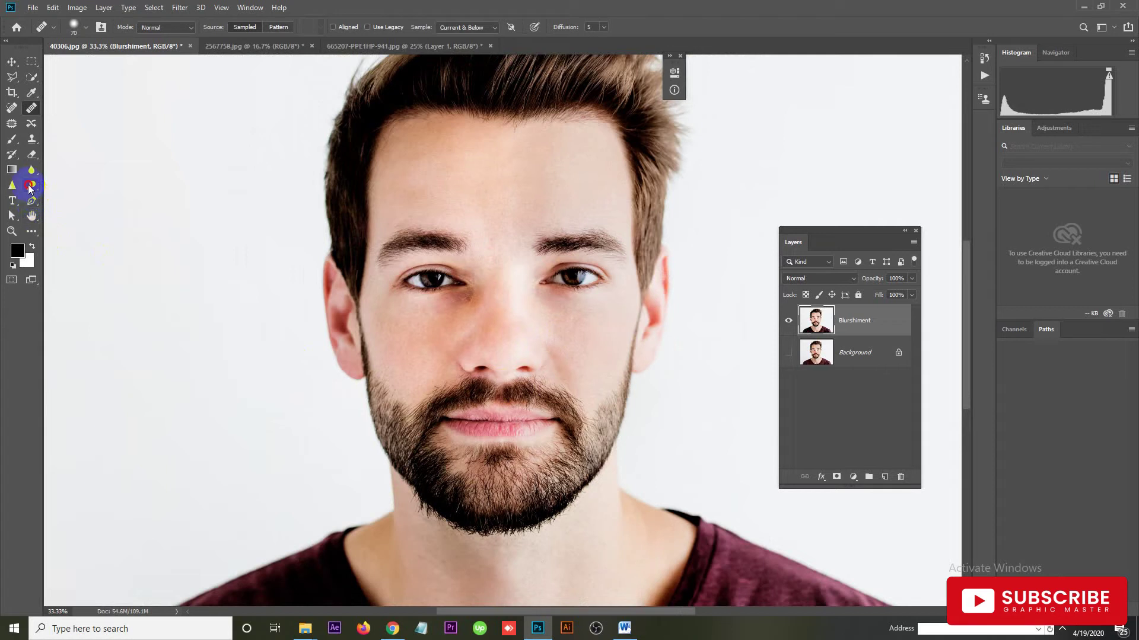
{"action": "left_click", "coordinate": [30, 186]}
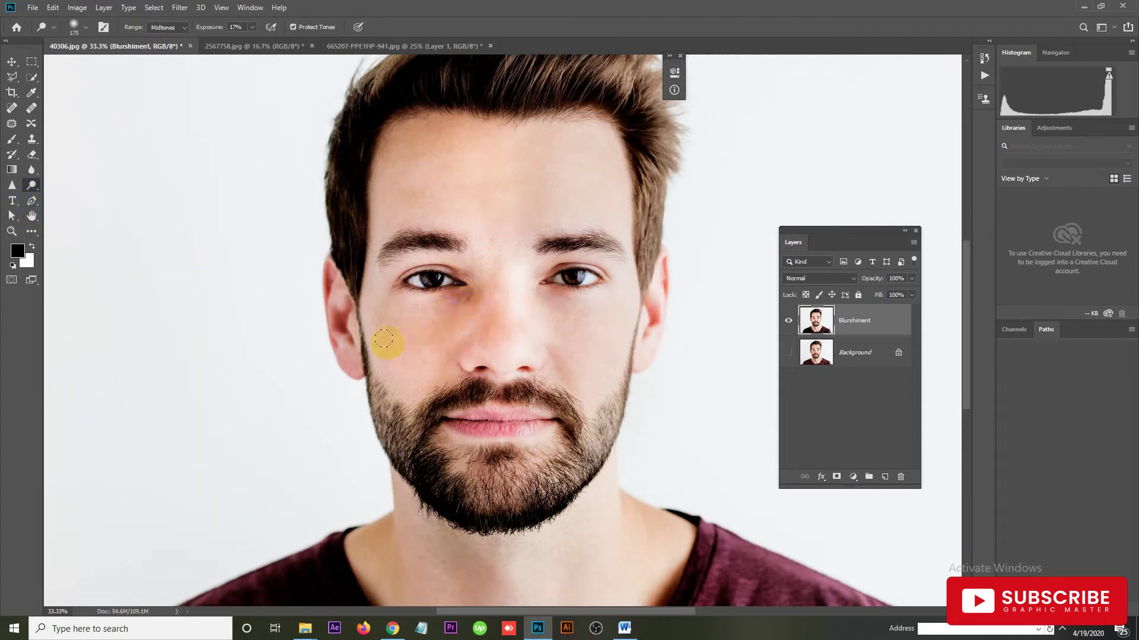
{"action": "key", "text": "ctrl+plus"}
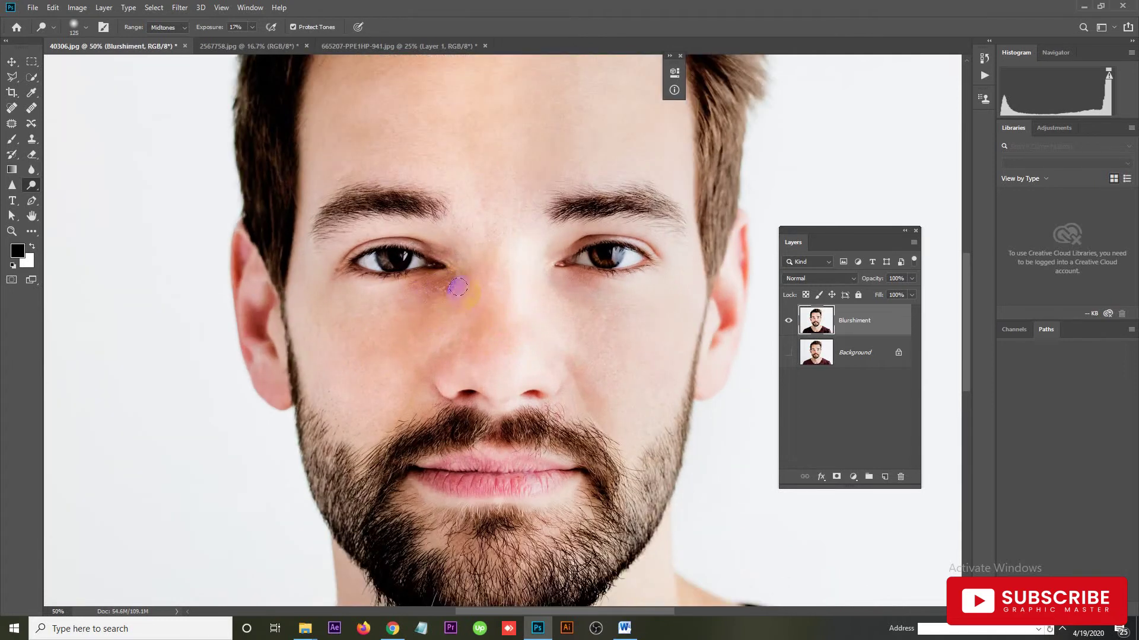
{"action": "left_click", "coordinate": [417, 286]}
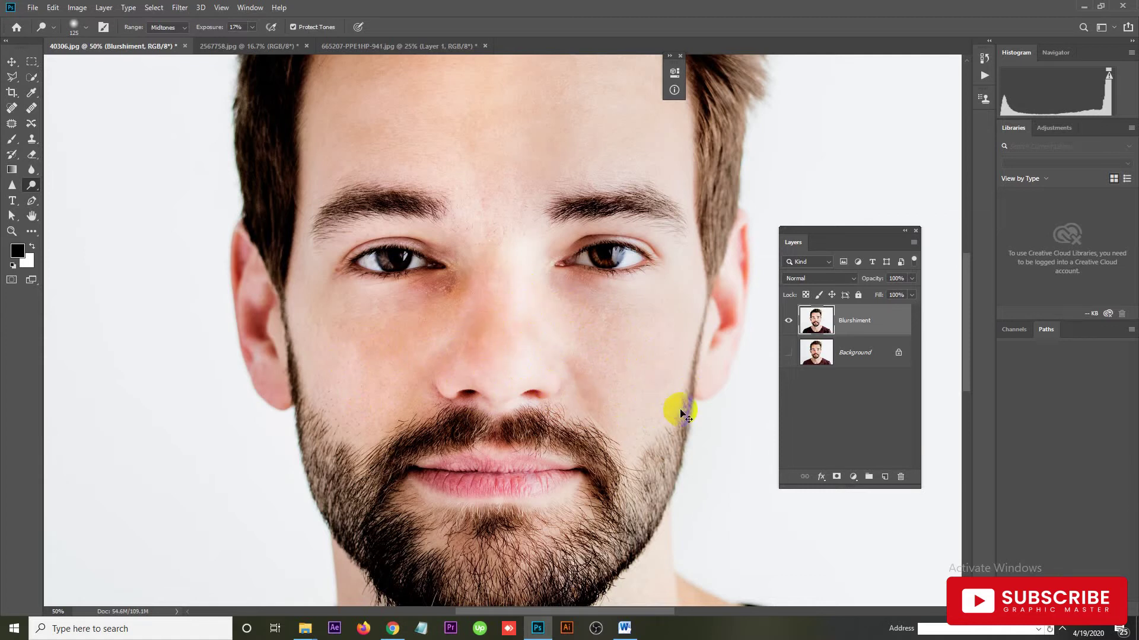
Burn the eyebrows and hair darker and dodge the moustache lighter.
{"action": "key", "text": "ctrl+minus"}
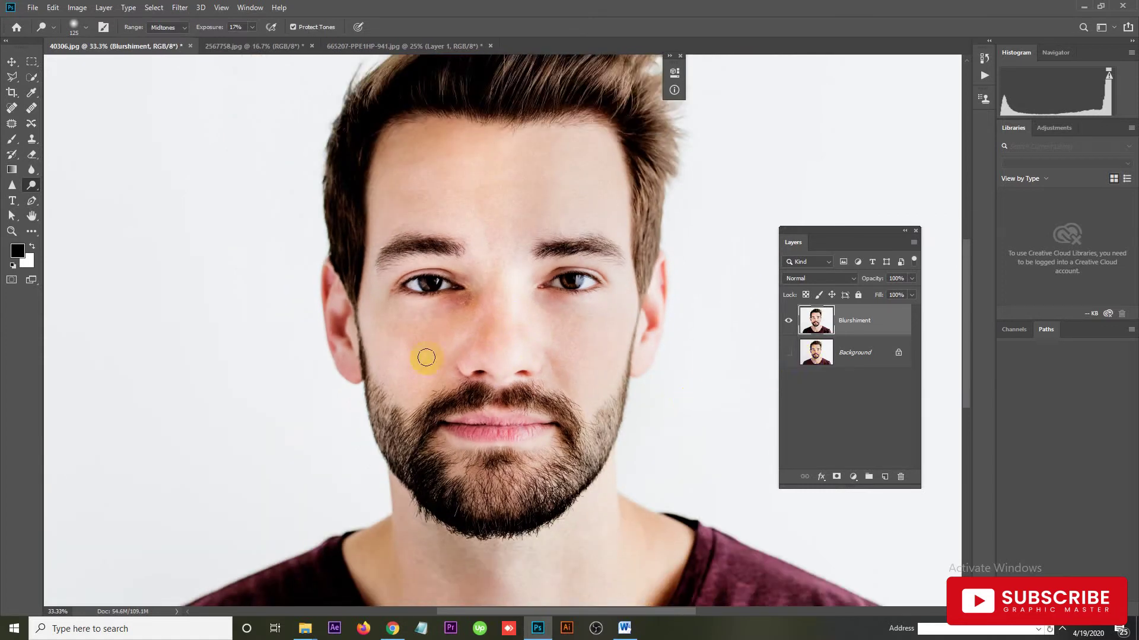
{"action": "left_click_drag", "start_coordinate": [540, 437], "coordinate": [521, 221]}
{"action": "mouse_move", "coordinate": [415, 262]}
{"action": "left_mouse_down"}
{"action": "mouse_move", "coordinate": [418, 337]}
{"action": "mouse_move", "coordinate": [452, 419]}
{"action": "left_mouse_up"}
{"action": "left_click_drag", "start_coordinate": [501, 287], "coordinate": [501, 465]}
{"action": "mouse_move", "coordinate": [494, 257]}
{"action": "left_mouse_down"}
{"action": "mouse_move", "coordinate": [497, 316]}
{"action": "mouse_move", "coordinate": [473, 257]}
{"action": "left_mouse_up"}
{"action": "left_click_drag", "start_coordinate": [437, 355], "coordinate": [437, 300]}
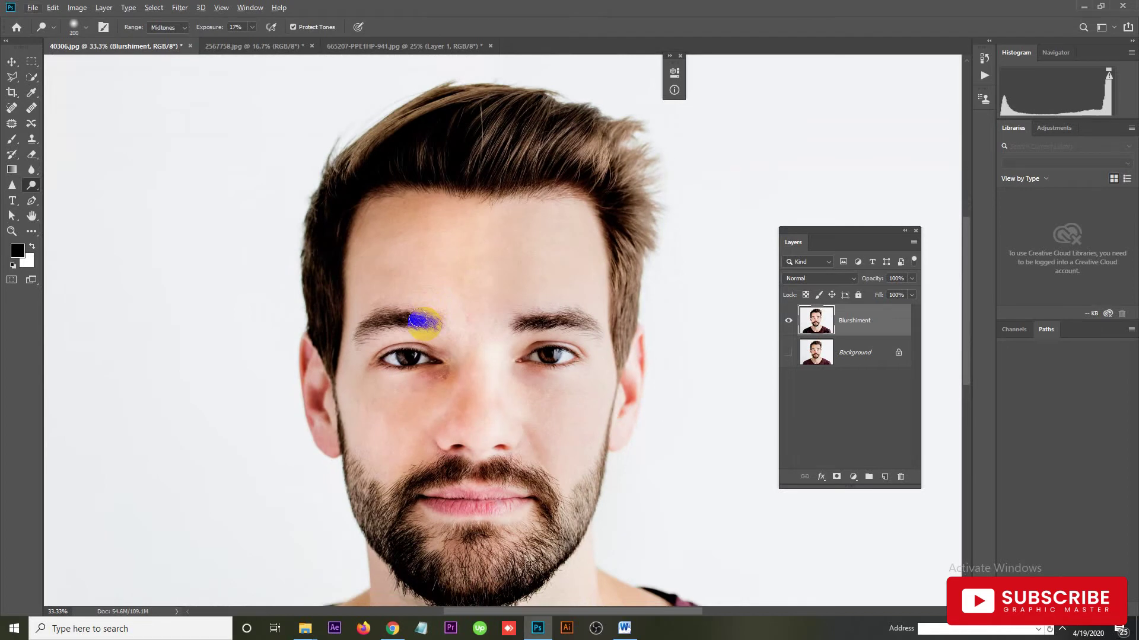
{"action": "left_click_drag", "start_coordinate": [426, 321], "coordinate": [394, 320]}
{"action": "mouse_move", "coordinate": [537, 325]}
{"action": "left_mouse_down"}
{"action": "mouse_move", "coordinate": [517, 327]}
{"action": "mouse_move", "coordinate": [591, 330]}
{"action": "left_mouse_up"}
{"action": "mouse_move", "coordinate": [452, 185]}
{"action": "left_mouse_down"}
{"action": "mouse_move", "coordinate": [516, 145]}
{"action": "mouse_move", "coordinate": [563, 151]}
{"action": "mouse_move", "coordinate": [602, 122]}
{"action": "mouse_move", "coordinate": [609, 184]}
{"action": "left_mouse_up"}
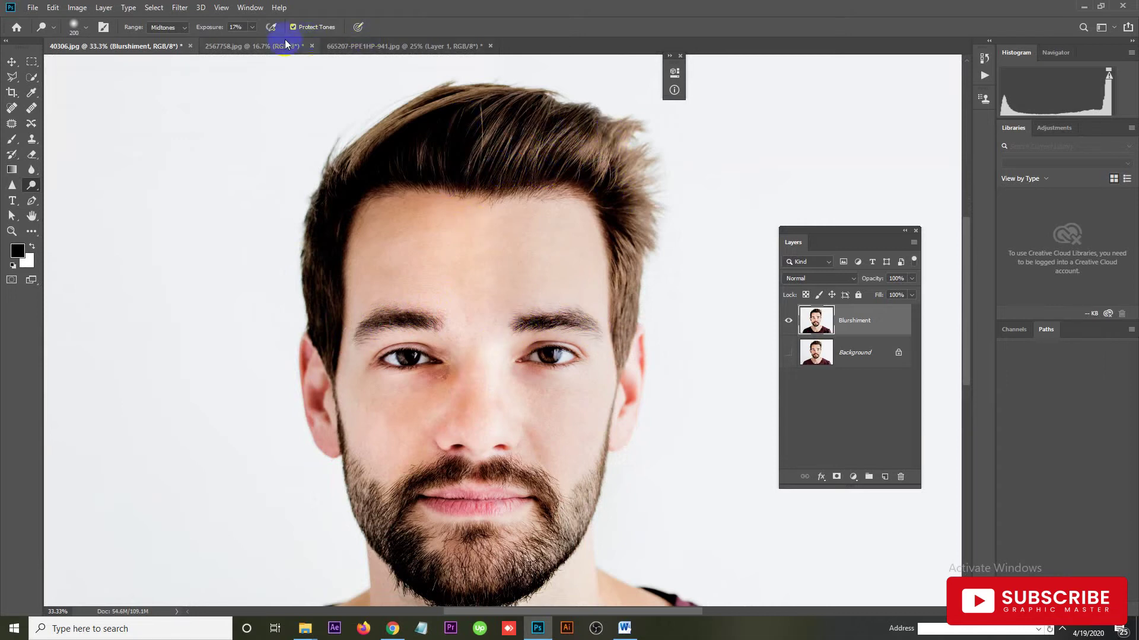
{"action": "mouse_move", "coordinate": [544, 490]}
{"action": "left_mouse_down"}
{"action": "mouse_move", "coordinate": [438, 465]}
{"action": "mouse_move", "coordinate": [542, 500]}
{"action": "mouse_move", "coordinate": [534, 542]}
{"action": "mouse_move", "coordinate": [496, 578]}
{"action": "mouse_move", "coordinate": [437, 572]}
{"action": "mouse_move", "coordinate": [541, 516]}
{"action": "mouse_move", "coordinate": [553, 526]}
{"action": "mouse_move", "coordinate": [575, 504]}
{"action": "mouse_move", "coordinate": [500, 571]}
{"action": "mouse_move", "coordinate": [361, 498]}
{"action": "mouse_move", "coordinate": [478, 528]}
{"action": "mouse_move", "coordinate": [478, 478]}
{"action": "mouse_move", "coordinate": [521, 483]}
{"action": "mouse_move", "coordinate": [571, 534]}
{"action": "mouse_move", "coordinate": [574, 516]}
{"action": "mouse_move", "coordinate": [538, 554]}
{"action": "mouse_move", "coordinate": [515, 526]}
{"action": "left_mouse_up"}
{"action": "scroll", "coordinate": [536, 445], "scroll_direction": "up", "scroll_amount": 1, "text": "alt"}
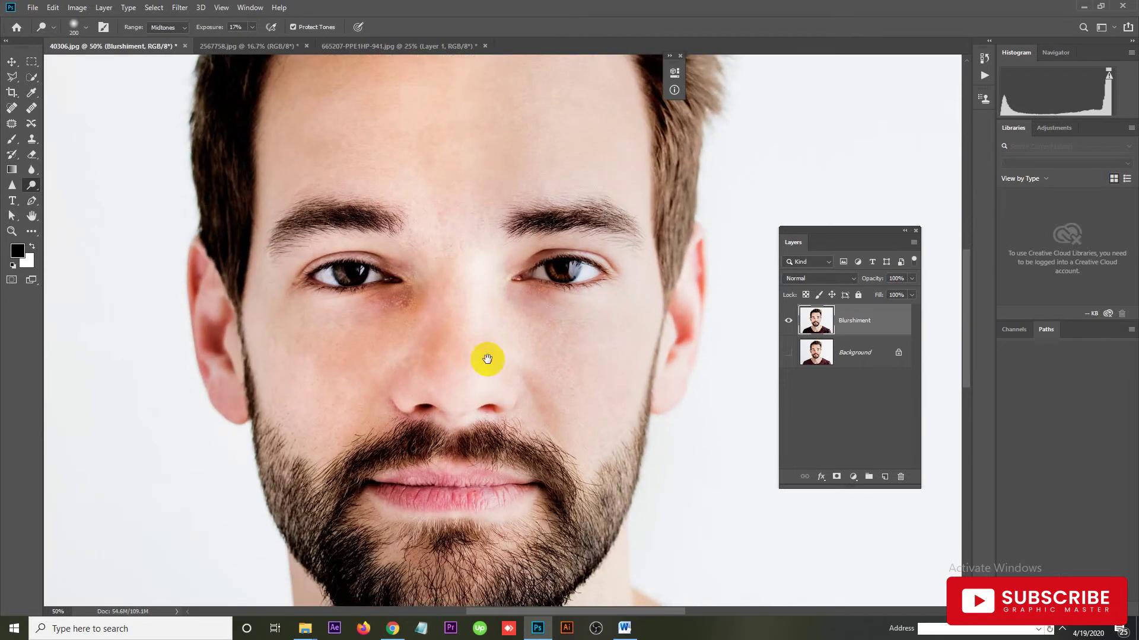
{"action": "left_click", "coordinate": [31, 79]}
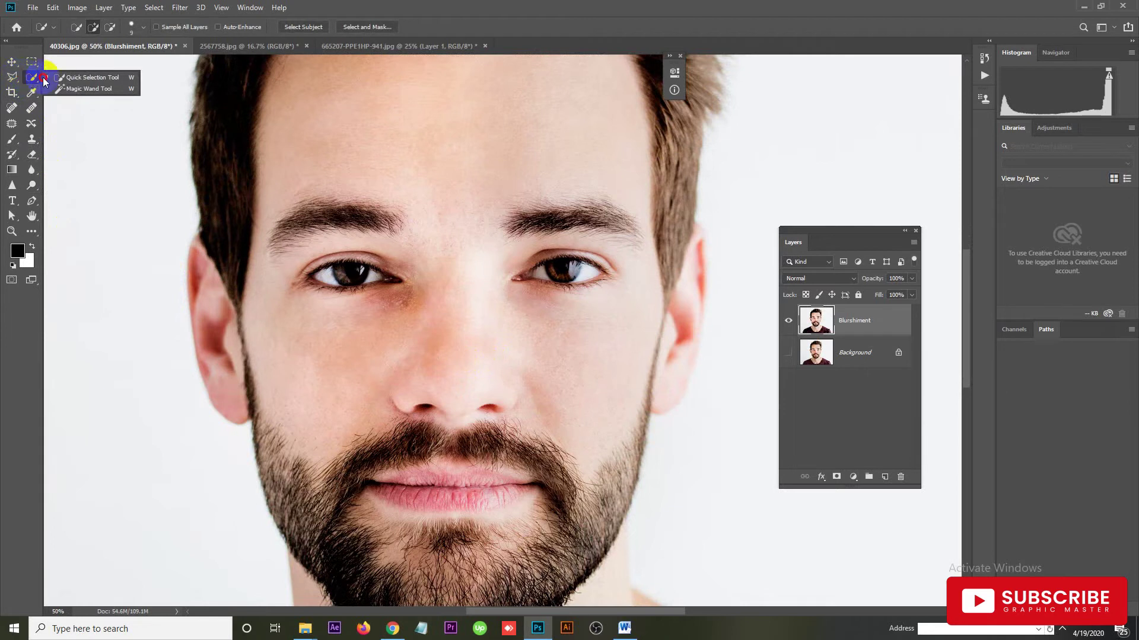
Select both lips with a freehand lasso outline.
{"action": "left_click", "coordinate": [89, 77]}
{"action": "left_click_drag", "start_coordinate": [439, 496], "coordinate": [527, 501]}
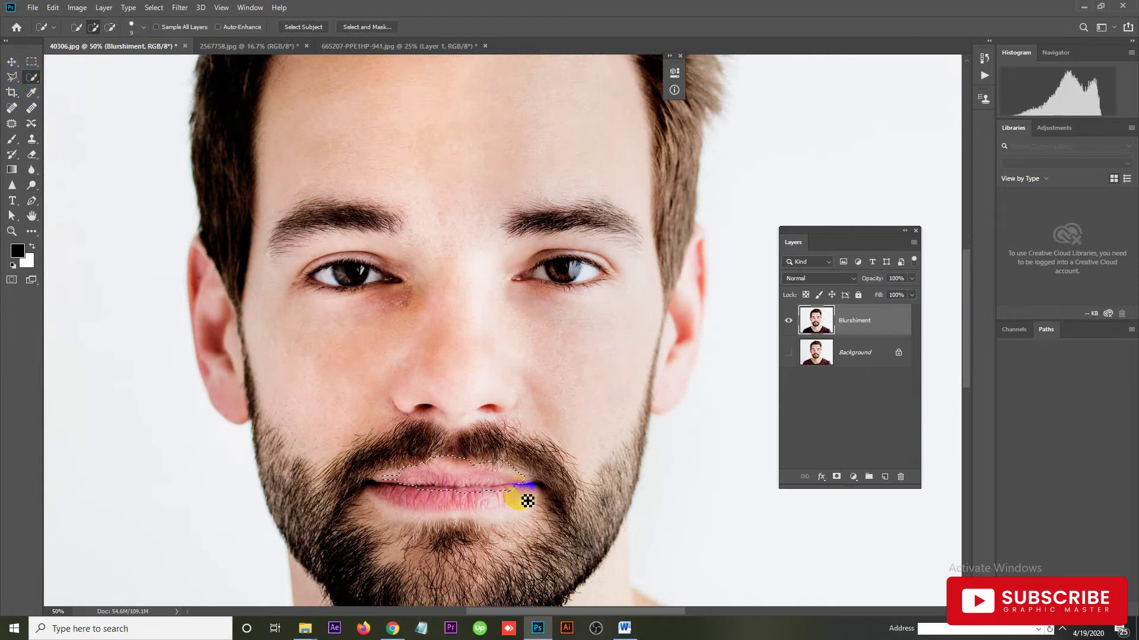
{"action": "left_click_drag", "start_coordinate": [528, 501], "coordinate": [403, 509]}
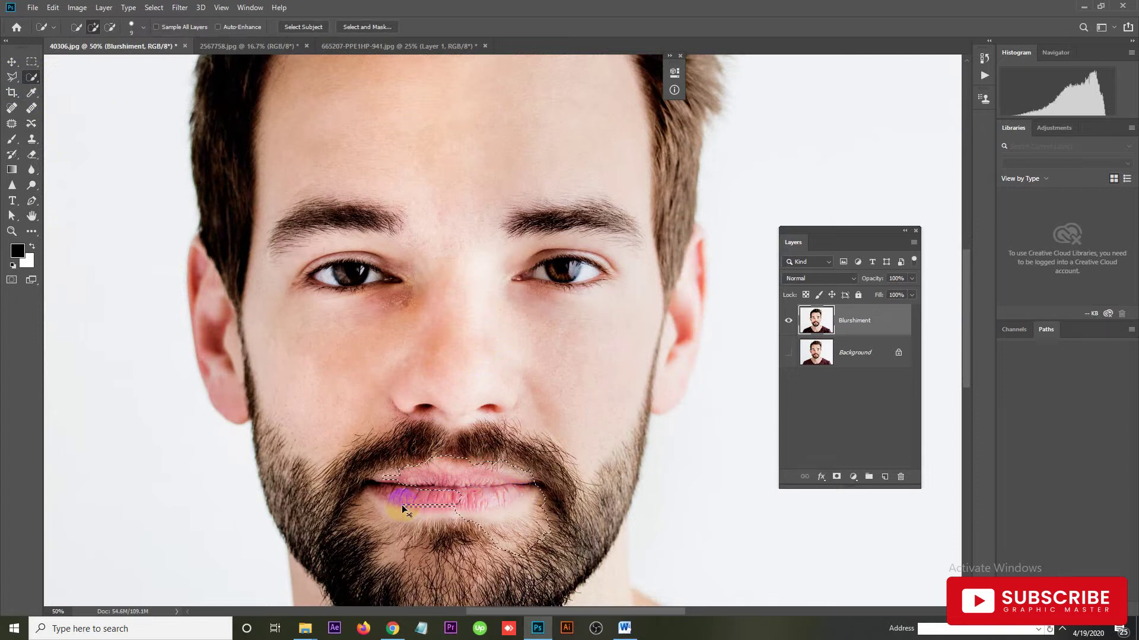
{"action": "key", "text": "ctrl+d"}
{"action": "left_click", "coordinate": [12, 77]}
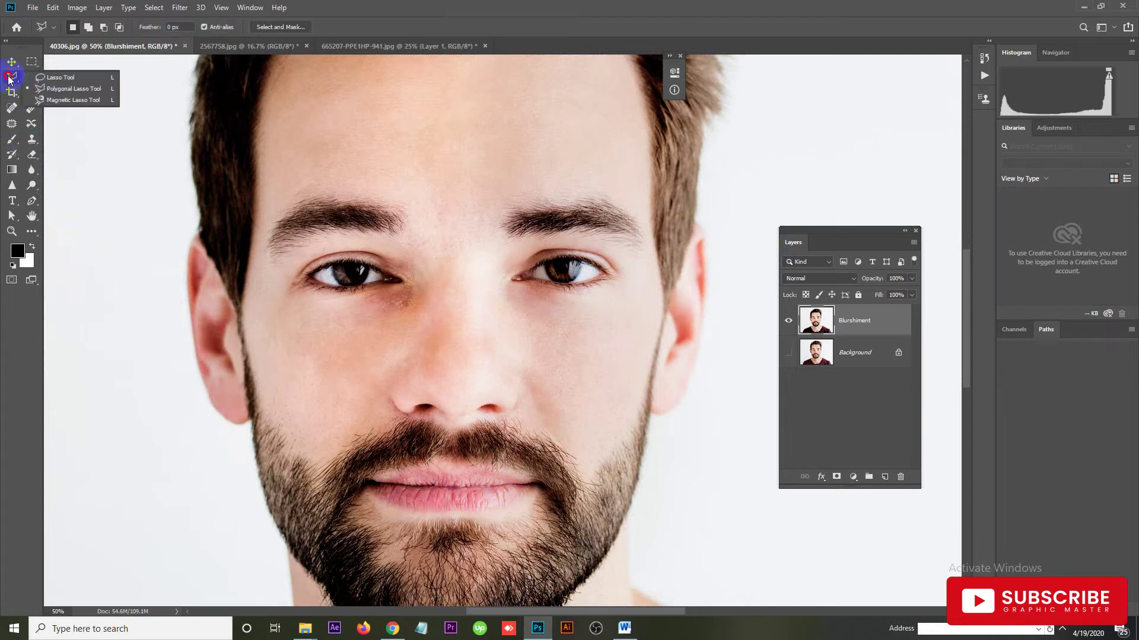
{"action": "left_click", "coordinate": [52, 77]}
{"action": "left_click_drag", "start_coordinate": [398, 476], "coordinate": [420, 472]}
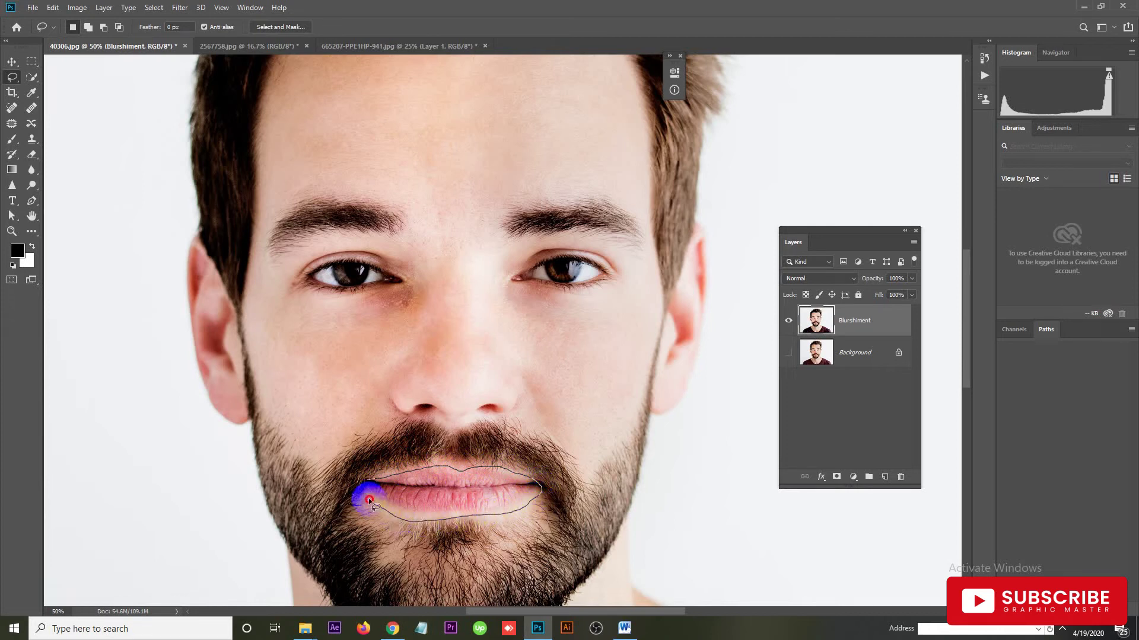
{"action": "left_click_drag", "start_coordinate": [364, 483], "coordinate": [366, 484]}
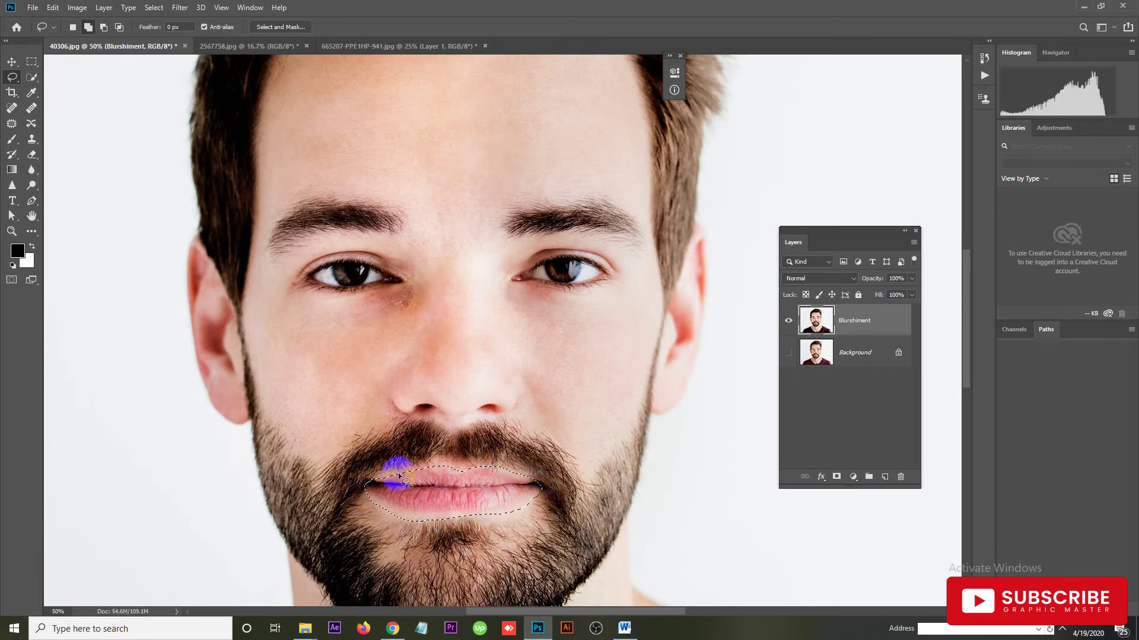
Feather the lip selection 20 px and apply Color Balance Cyan-Red +16 on midtones.
{"action": "key", "text": "shift+F6"}
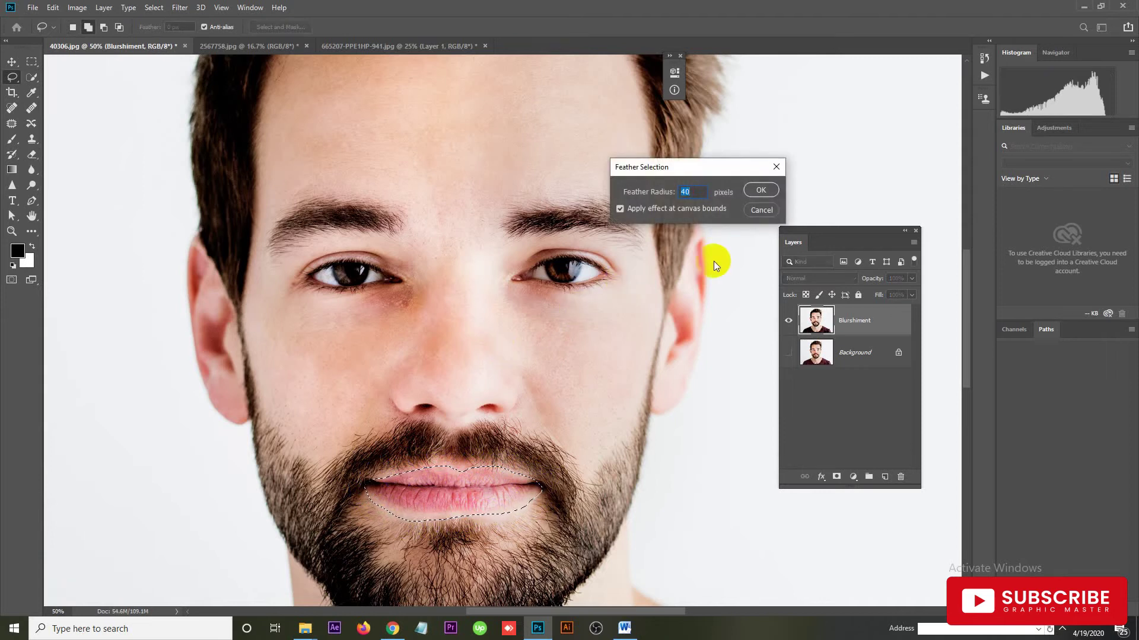
{"action": "type", "text": "20"}
{"action": "left_click", "coordinate": [763, 191]}
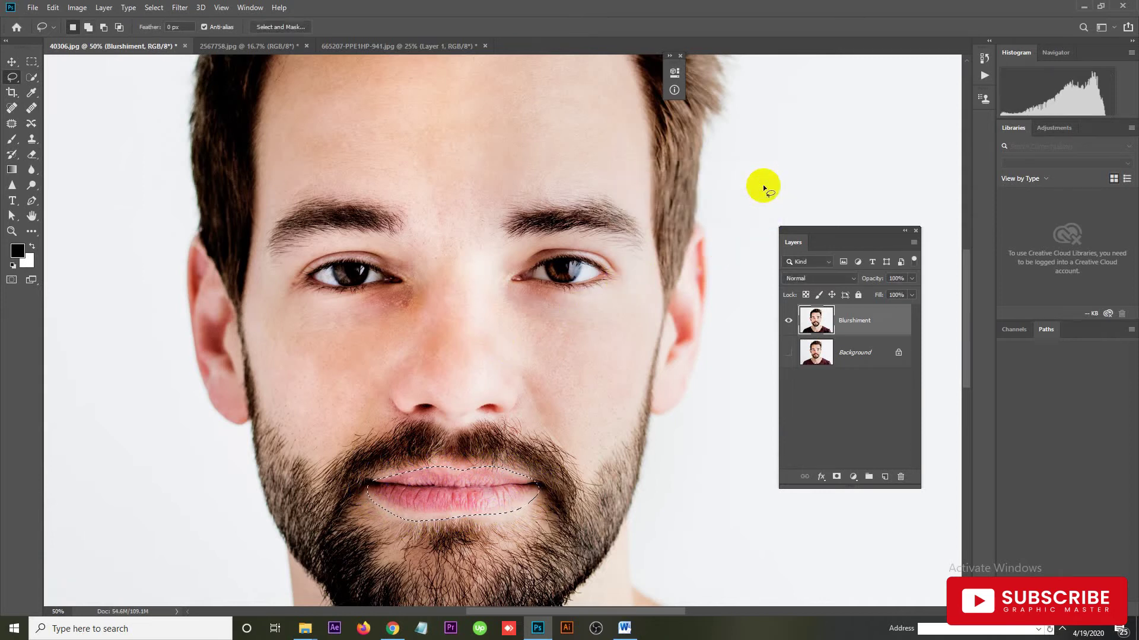
{"action": "key", "text": "ctrl+b"}
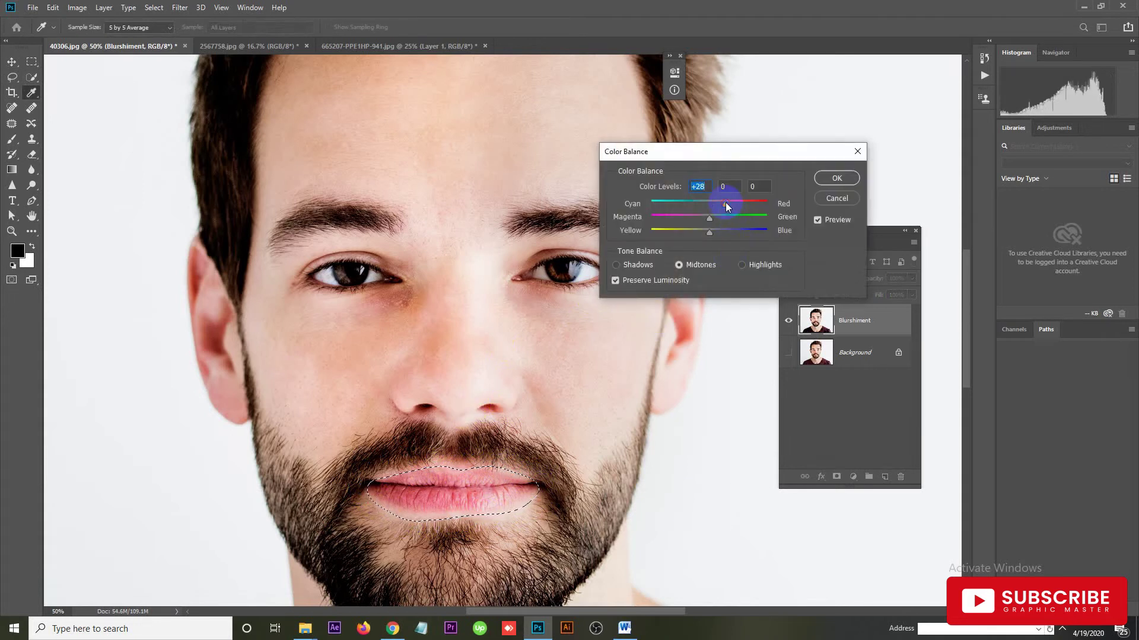
{"action": "left_click_drag", "start_coordinate": [726, 202], "coordinate": [722, 203]}
{"action": "left_click", "coordinate": [836, 178]}
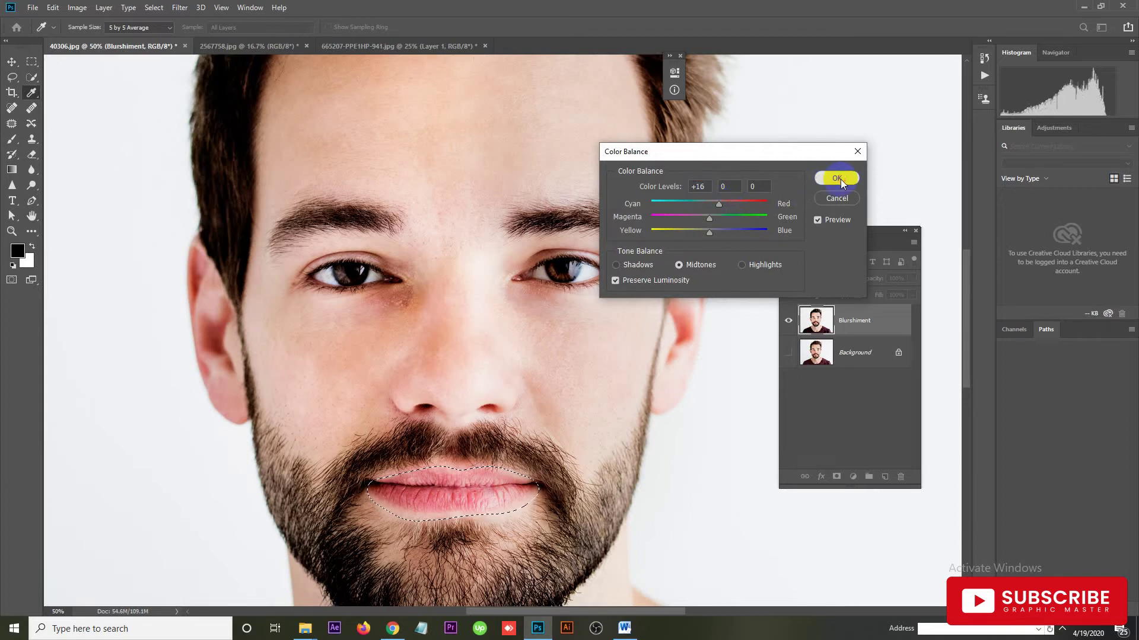
Deselect the lips and zoom in to centre the face.
{"action": "key", "text": "l"}
{"action": "key", "text": "ctrl+d"}
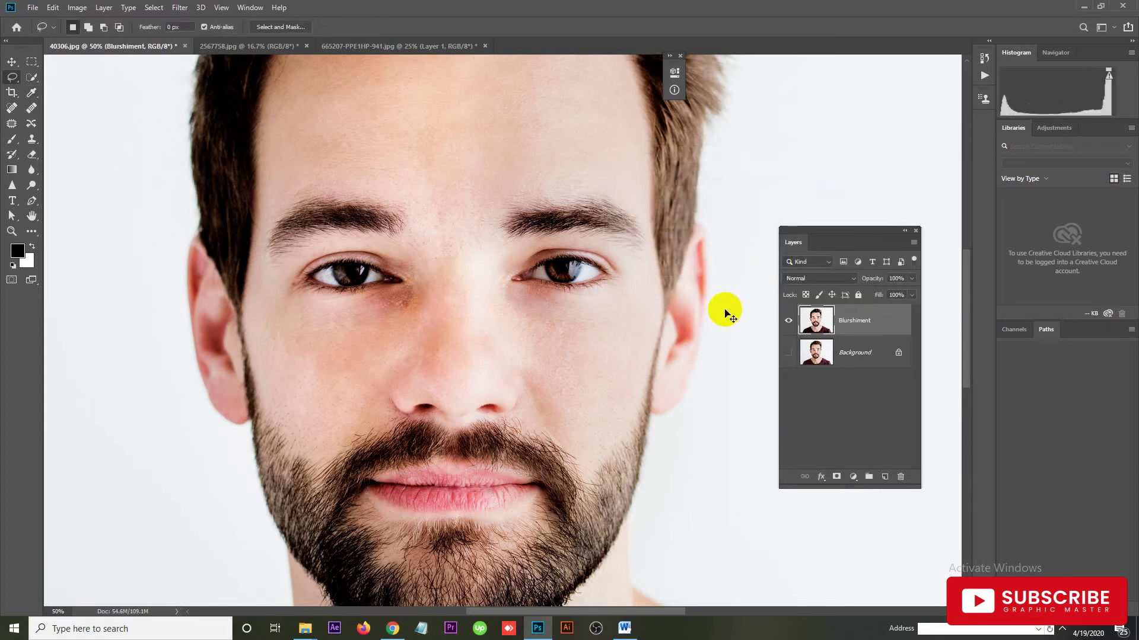
{"action": "key", "text": "ctrl+minus"}
{"action": "key", "text": "ctrl+minus"}
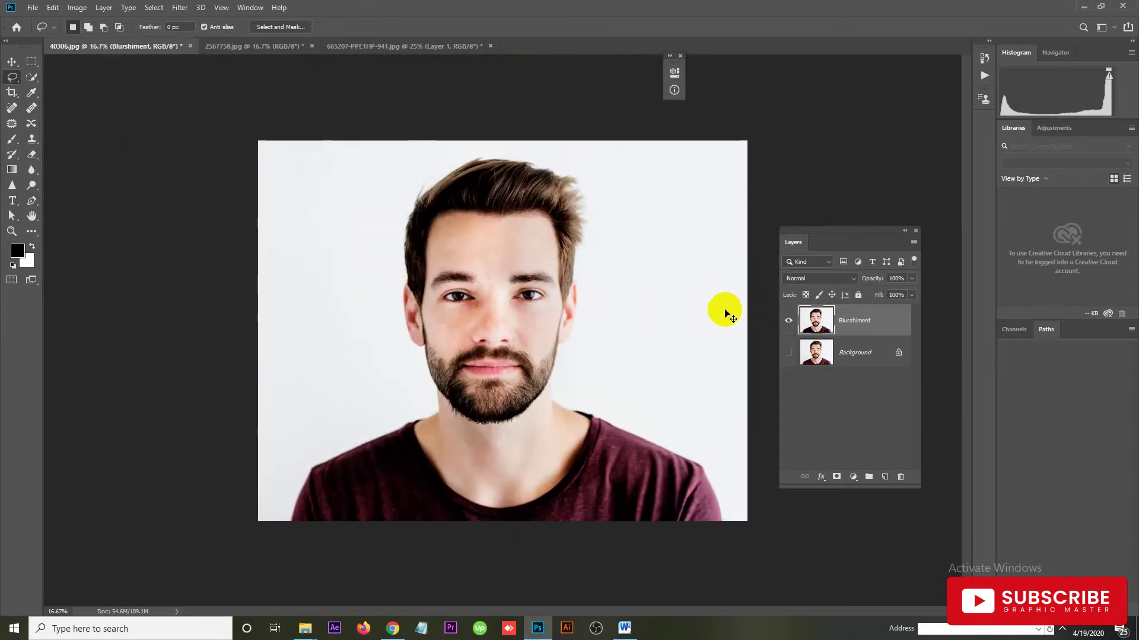
{"action": "key", "text": "ctrl+plus"}
{"action": "key", "text": "ctrl+plus"}
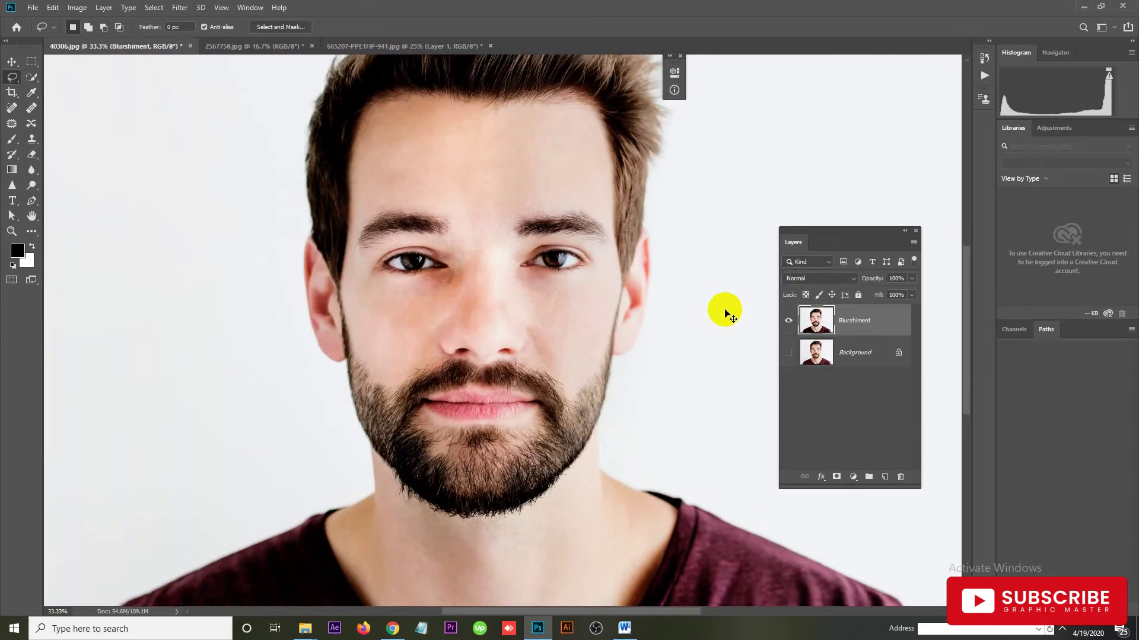
{"action": "key", "text": "ctrl+plus"}
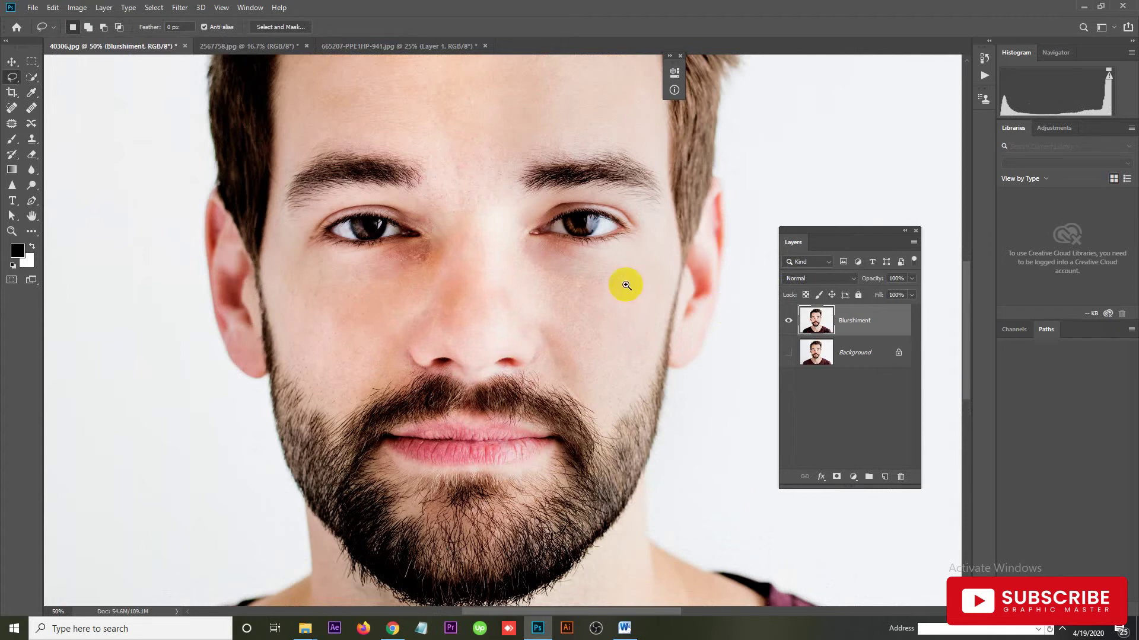
{"action": "left_click_drag", "start_coordinate": [488, 272], "coordinate": [454, 333]}
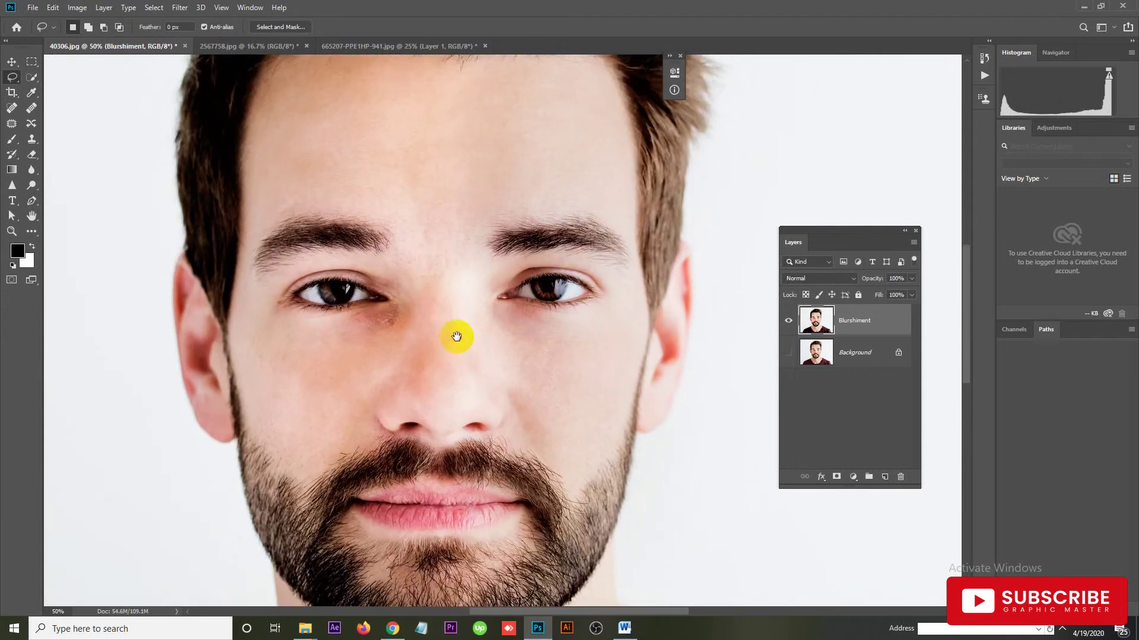
Outline the right forehead and eye with the Polygonal Lasso and copy it to a new layer.
{"action": "right_click", "coordinate": [13, 77]}
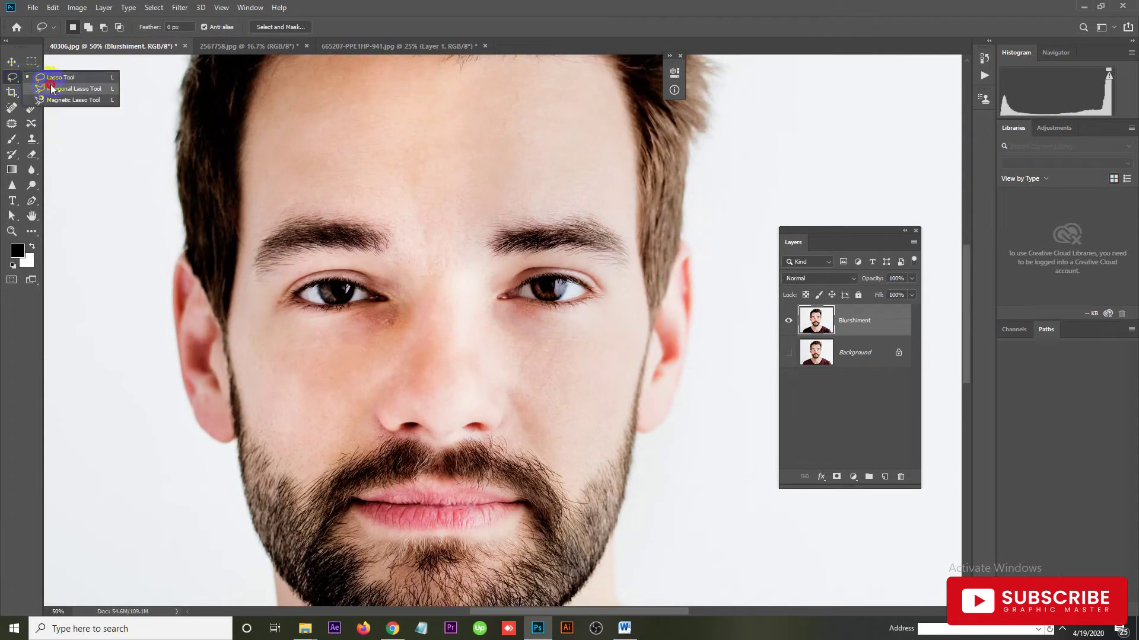
{"action": "left_click", "coordinate": [52, 89]}
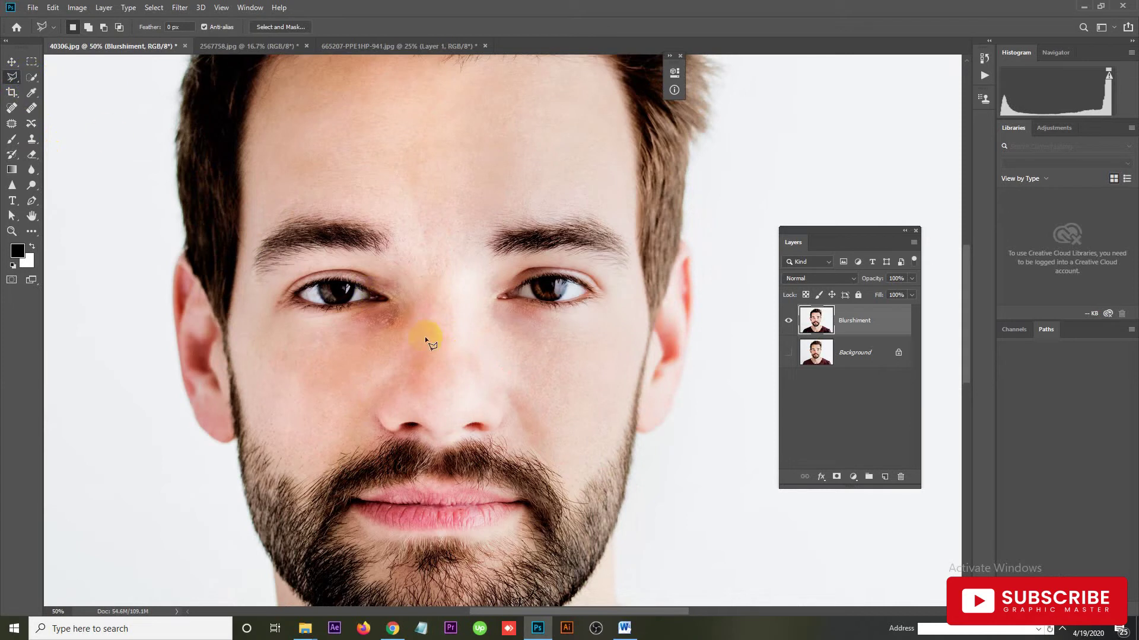
{"action": "left_click", "coordinate": [450, 379]}
{"action": "left_click", "coordinate": [446, 108]}
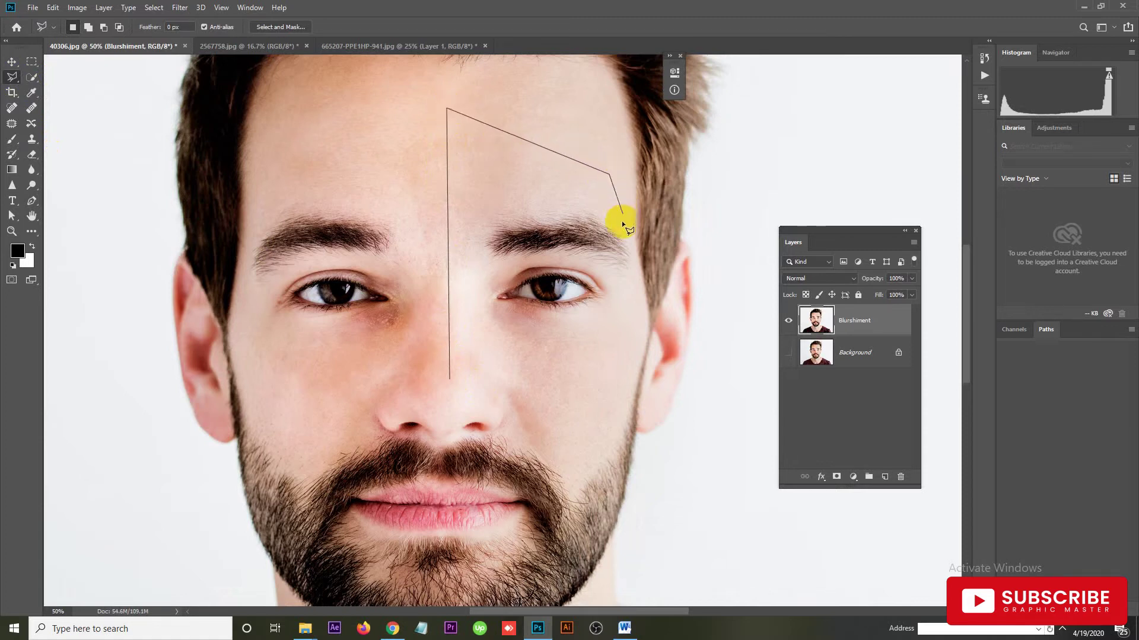
{"action": "left_click", "coordinate": [638, 300]}
{"action": "left_click", "coordinate": [618, 372]}
{"action": "left_click", "coordinate": [537, 421]}
{"action": "left_click", "coordinate": [450, 378]}
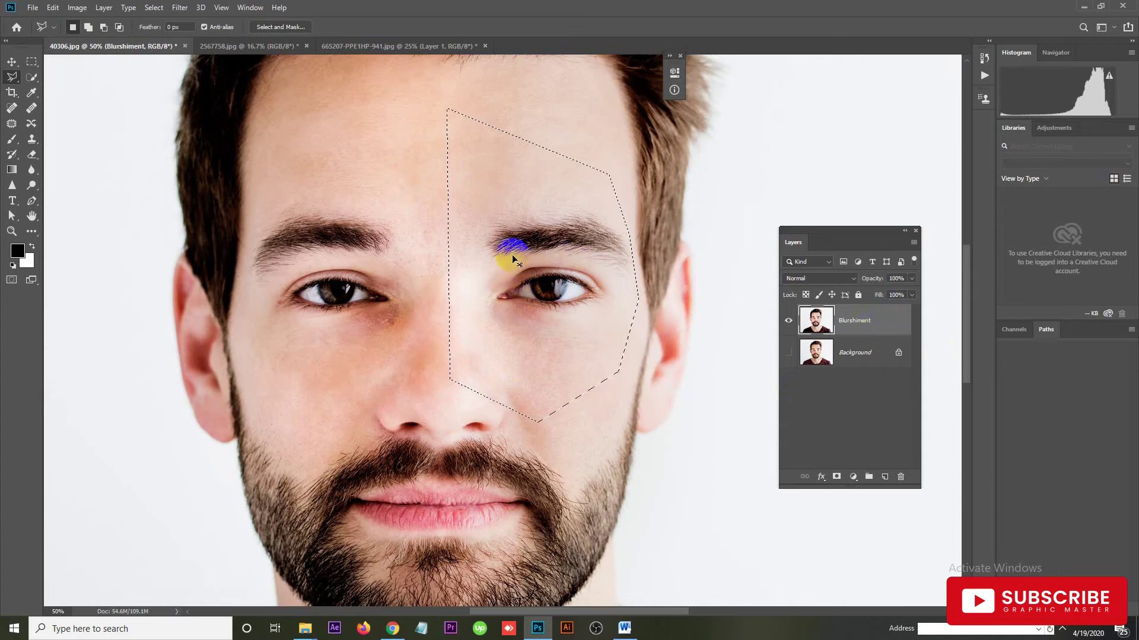
{"action": "key", "text": "ctrl+j"}
Move the copied patch toward the face centre and nudge it back right.
{"action": "key", "text": "v"}
{"action": "mouse_move", "coordinate": [565, 326]}
{"action": "left_mouse_down"}
{"action": "mouse_move", "coordinate": [462, 355]}
{"action": "mouse_move", "coordinate": [521, 340]}
{"action": "left_mouse_up"}
{"action": "key", "text": "ctrl"}
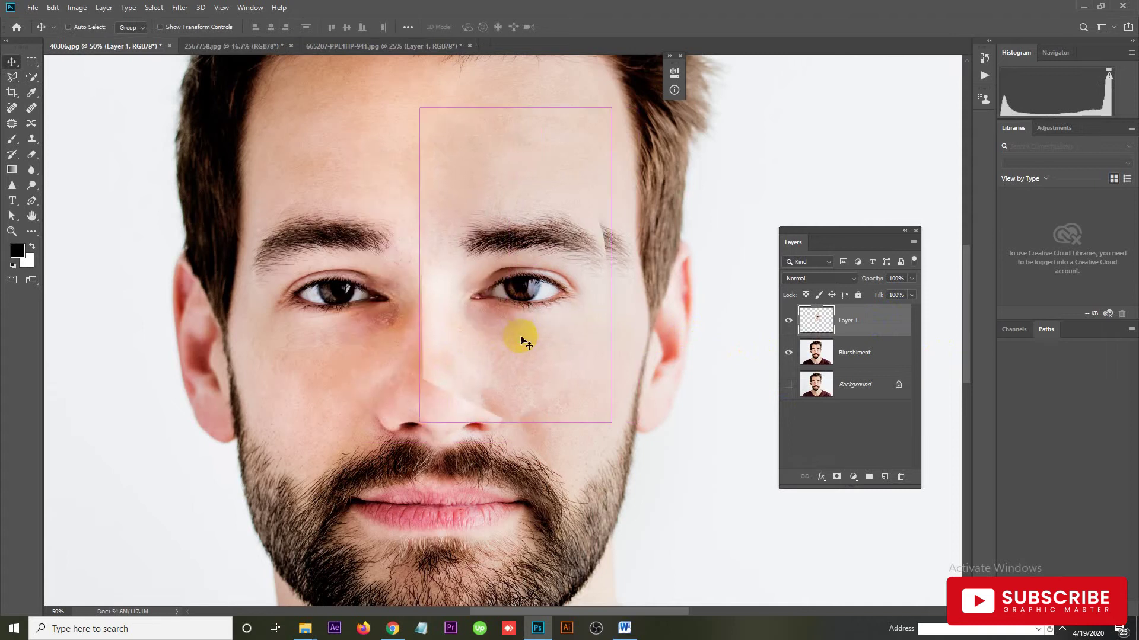
{"action": "key", "text": "shift+Right"}
{"action": "key", "text": "shift+Right"}
{"action": "key", "text": "shift+Right"}
Flip the patch horizontally and place it over the left eye and forehead.
{"action": "key", "text": "ctrl+t"}
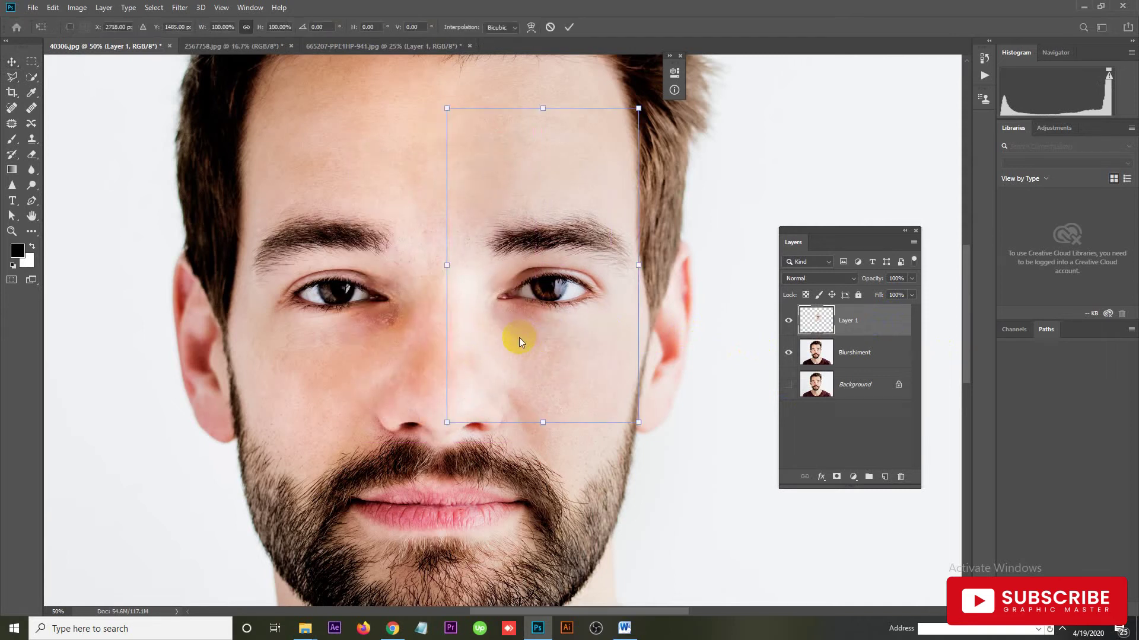
{"action": "right_click", "coordinate": [520, 342]}
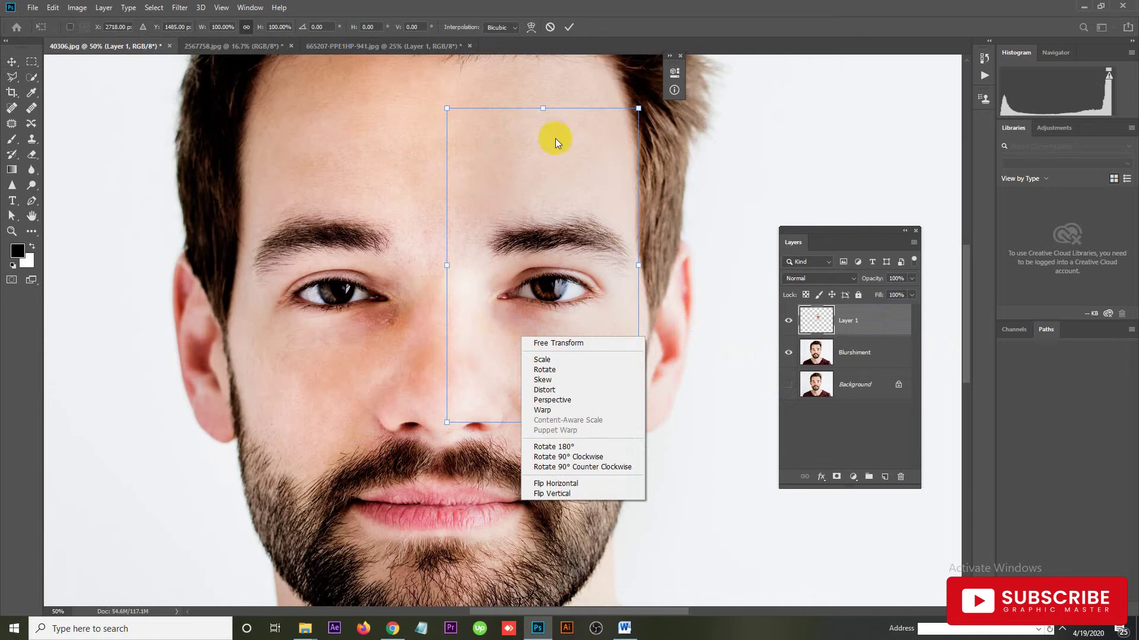
{"action": "right_click", "coordinate": [491, 335]}
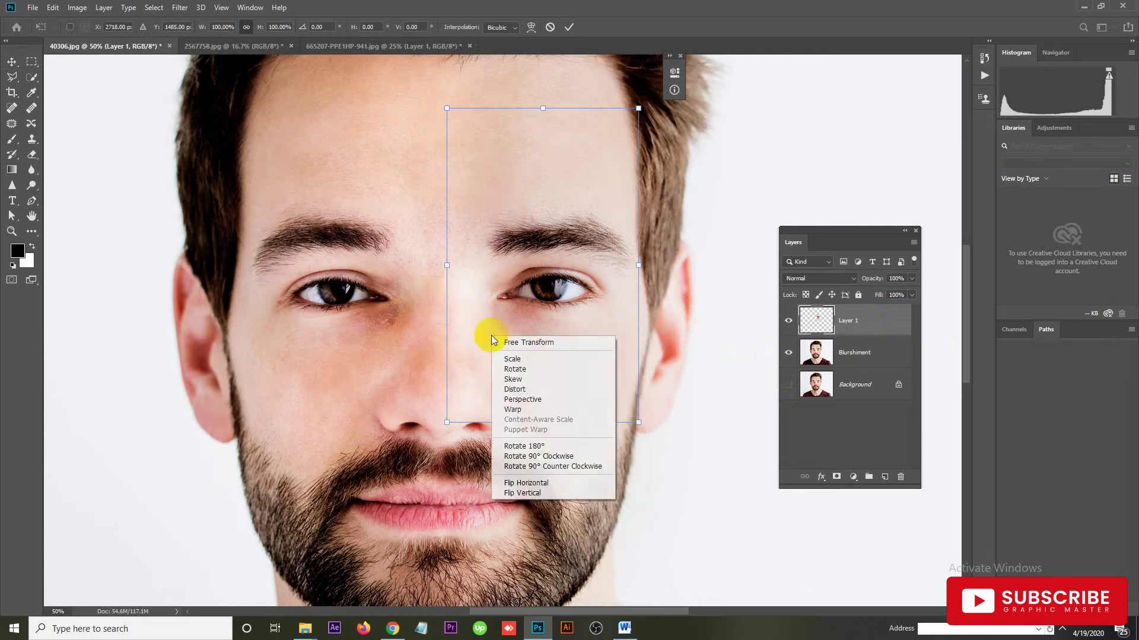
{"action": "left_click", "coordinate": [524, 482]}
{"action": "mouse_move", "coordinate": [571, 324]}
{"action": "left_mouse_down"}
{"action": "mouse_move", "coordinate": [359, 326]}
{"action": "mouse_move", "coordinate": [374, 327]}
{"action": "left_mouse_up"}
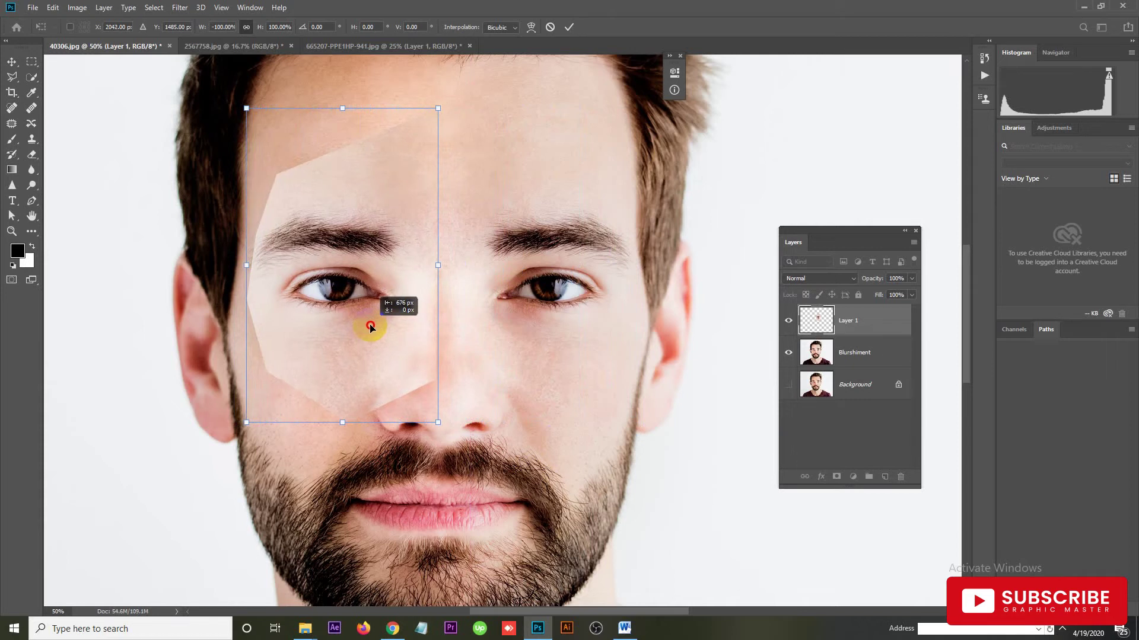
{"action": "mouse_move", "coordinate": [375, 244]}
{"action": "left_mouse_down"}
{"action": "mouse_move", "coordinate": [492, 410]}
{"action": "mouse_move", "coordinate": [378, 249]}
{"action": "left_mouse_up"}
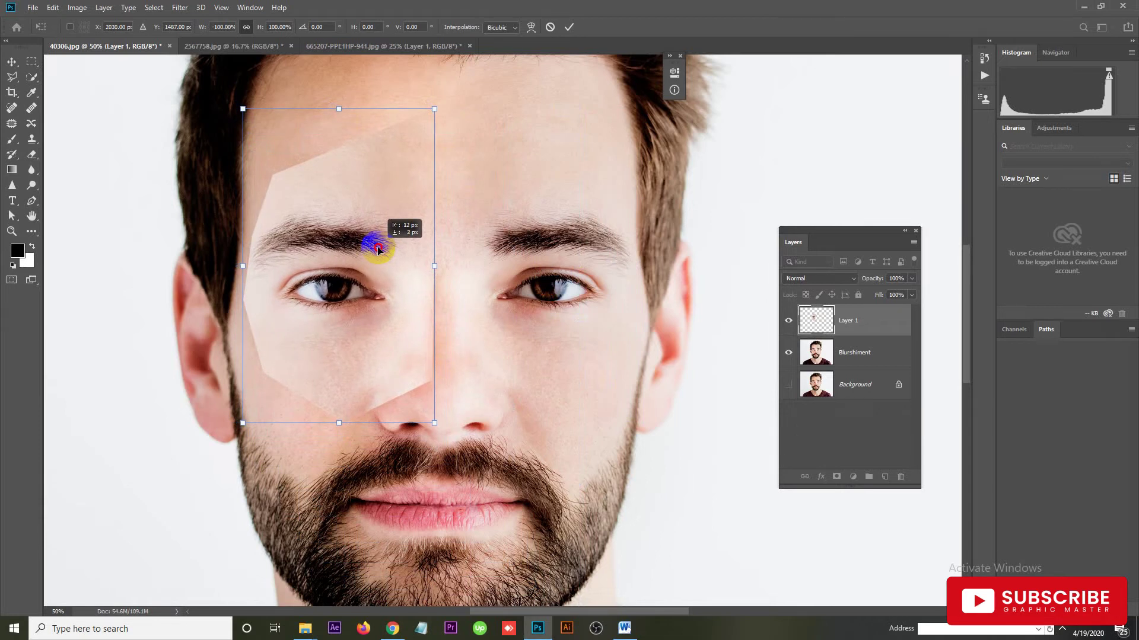
{"action": "left_click_drag", "start_coordinate": [378, 249], "coordinate": [377, 249]}
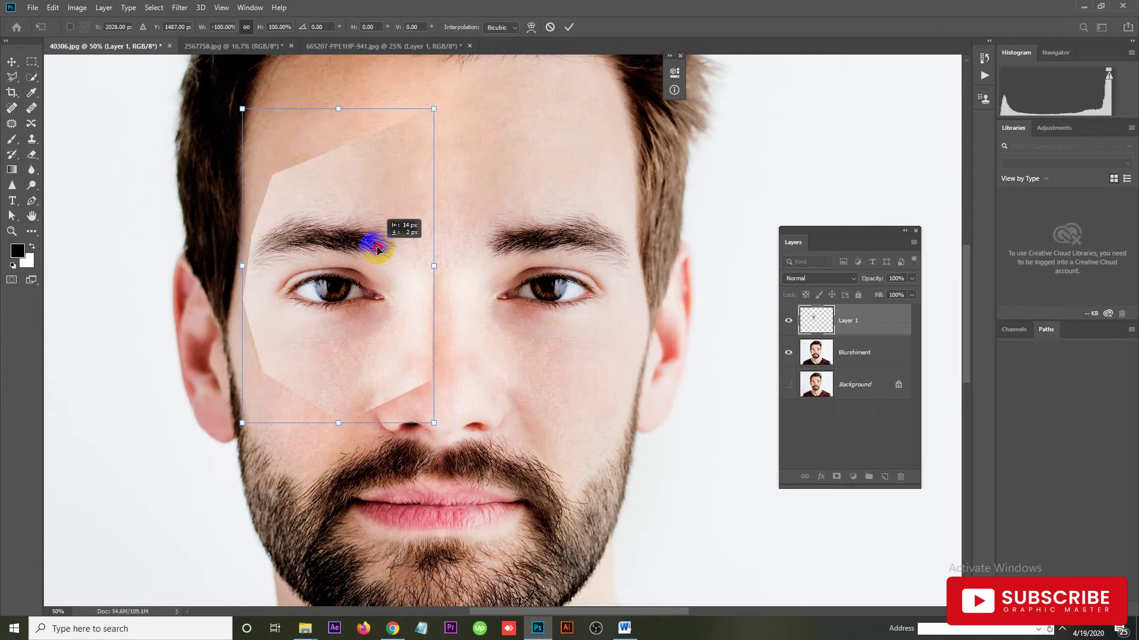
{"action": "key", "text": "Return"}
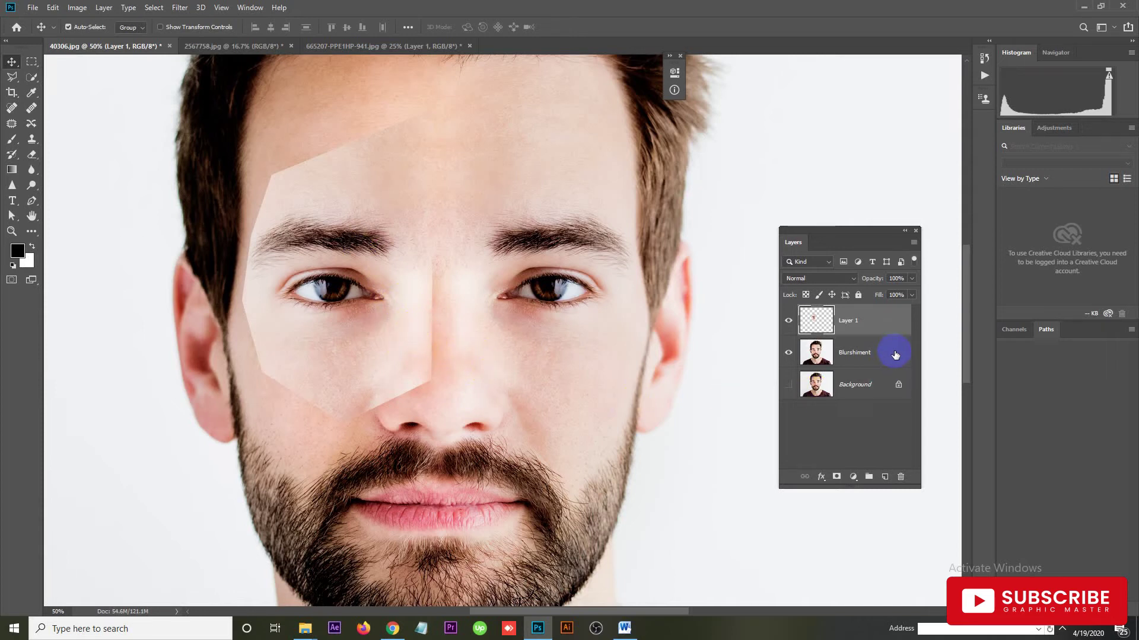
Compare Layer 1 on and off, then warp the patch's left edge and top-left corner to the face outline.
{"action": "left_click", "coordinate": [791, 321]}
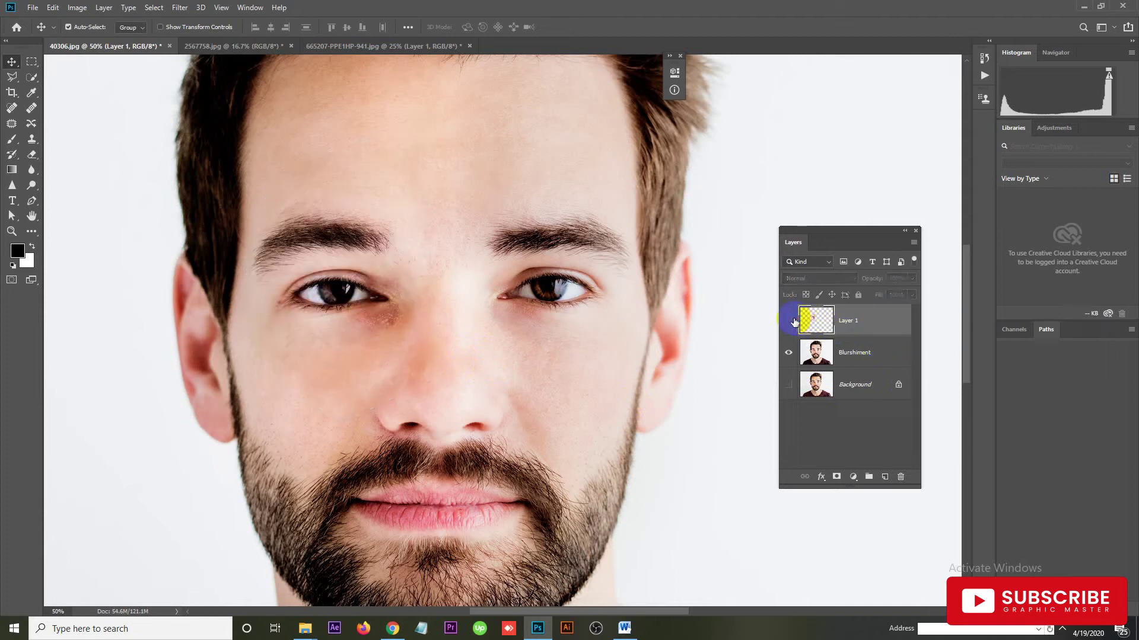
{"action": "left_click", "coordinate": [794, 322]}
{"action": "left_click", "coordinate": [794, 322]}
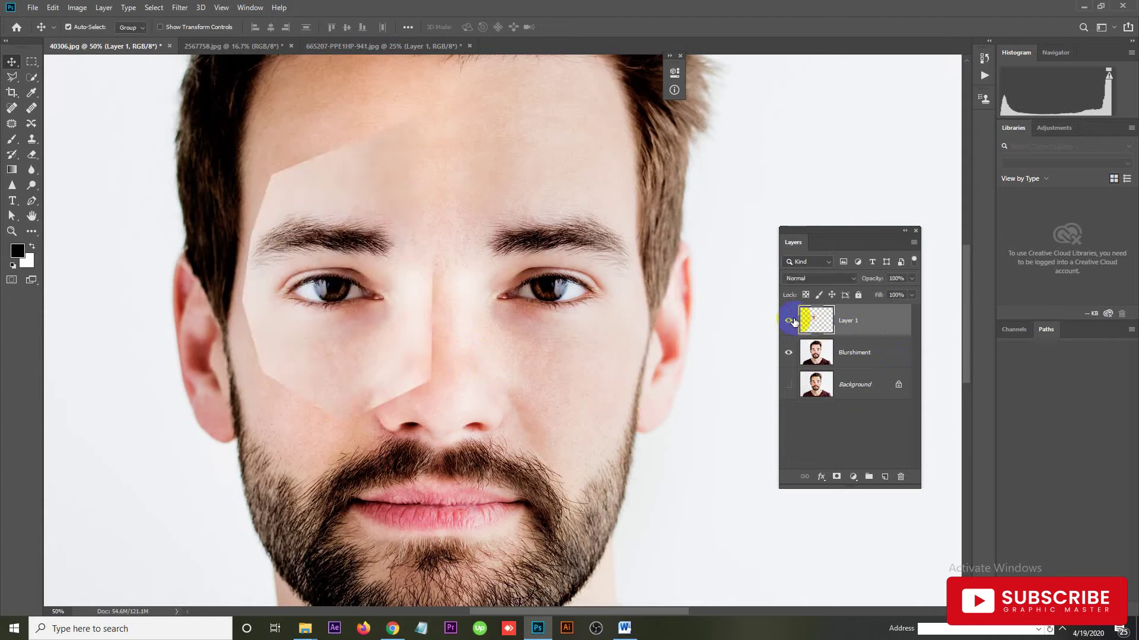
{"action": "key", "text": "ctrl+t"}
{"action": "right_click", "coordinate": [378, 282]}
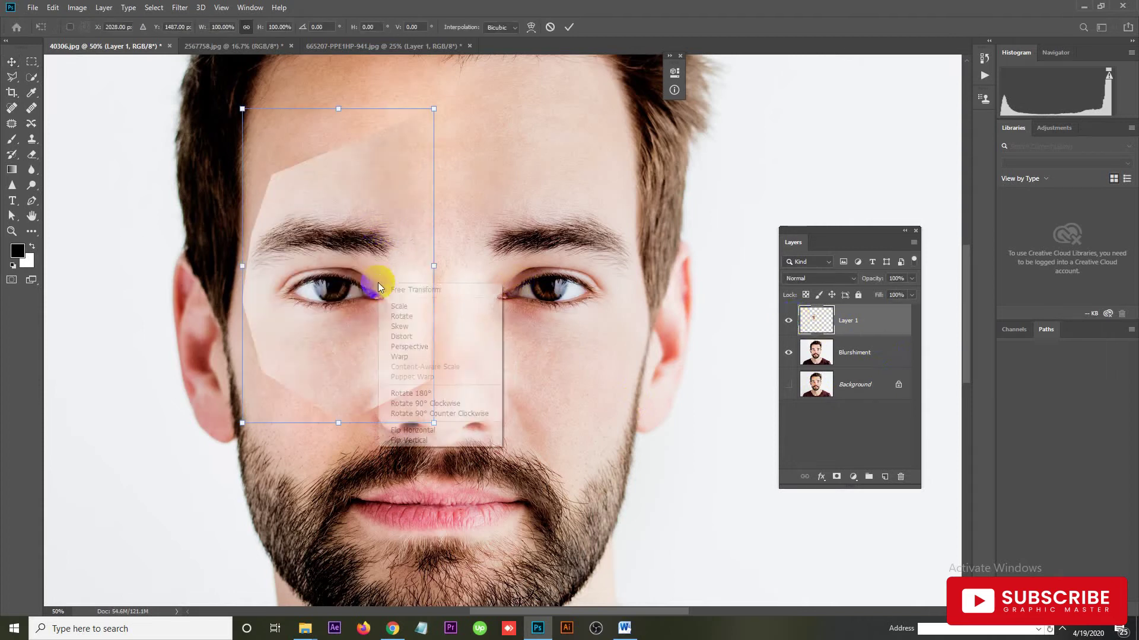
{"action": "left_click", "coordinate": [411, 357]}
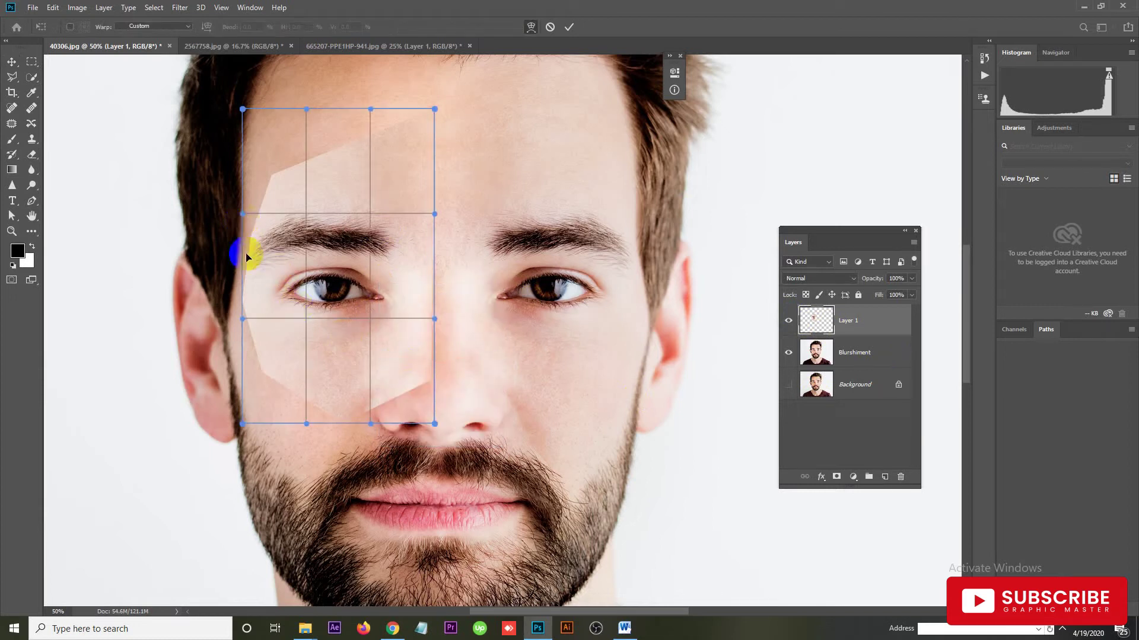
{"action": "left_click", "coordinate": [243, 216]}
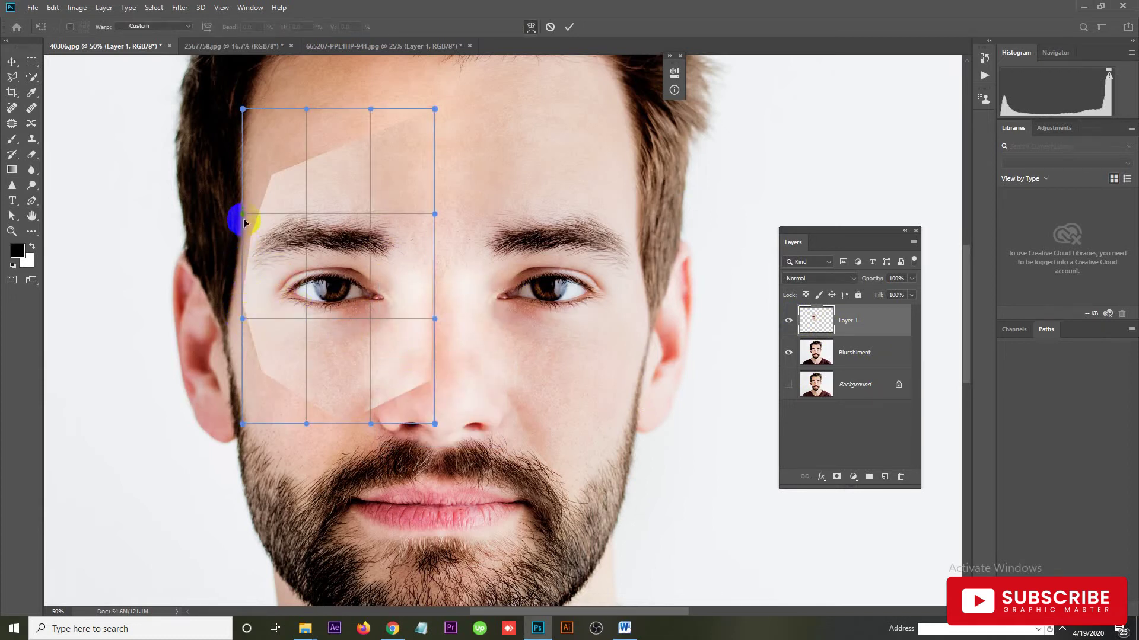
{"action": "left_click_drag", "start_coordinate": [248, 218], "coordinate": [257, 221]}
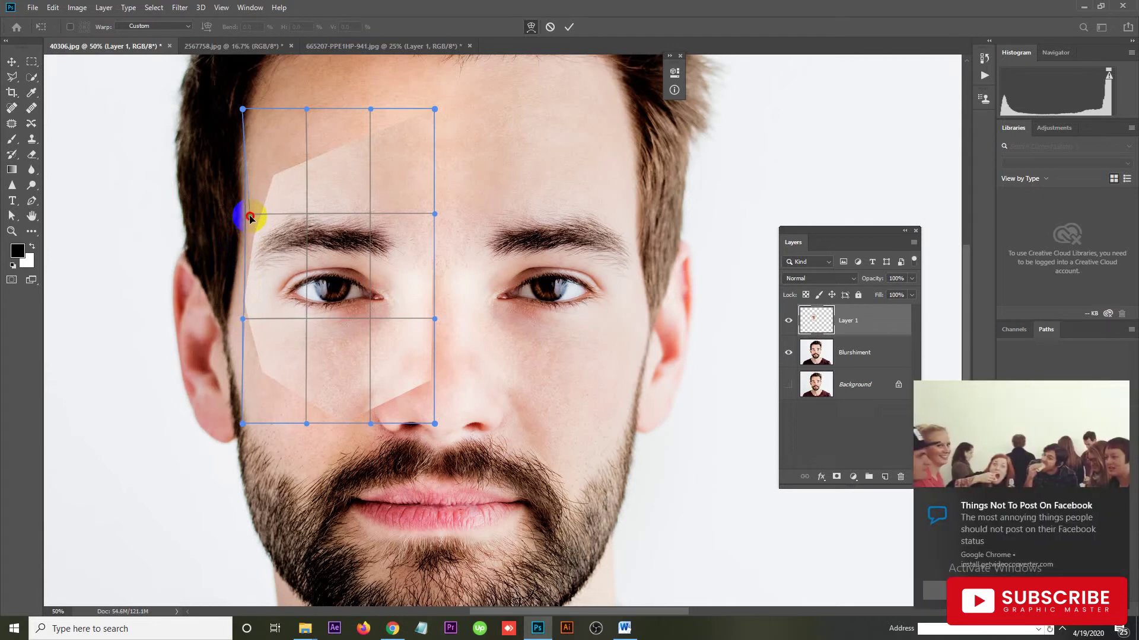
{"action": "left_click_drag", "start_coordinate": [243, 109], "coordinate": [245, 123]}
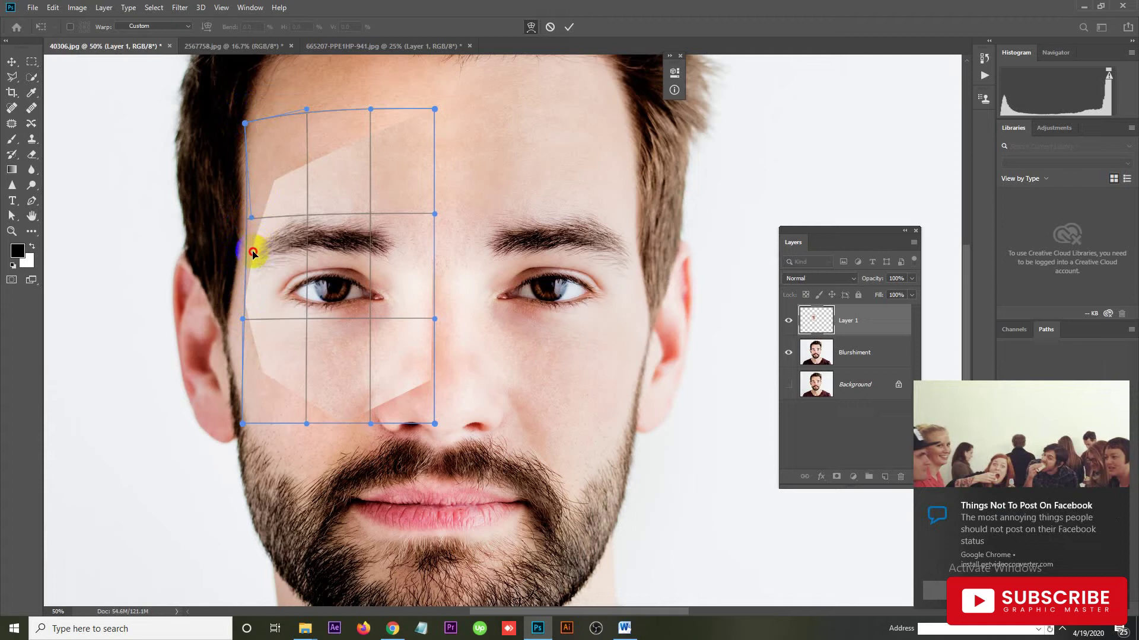
{"action": "left_click_drag", "start_coordinate": [249, 254], "coordinate": [249, 256]}
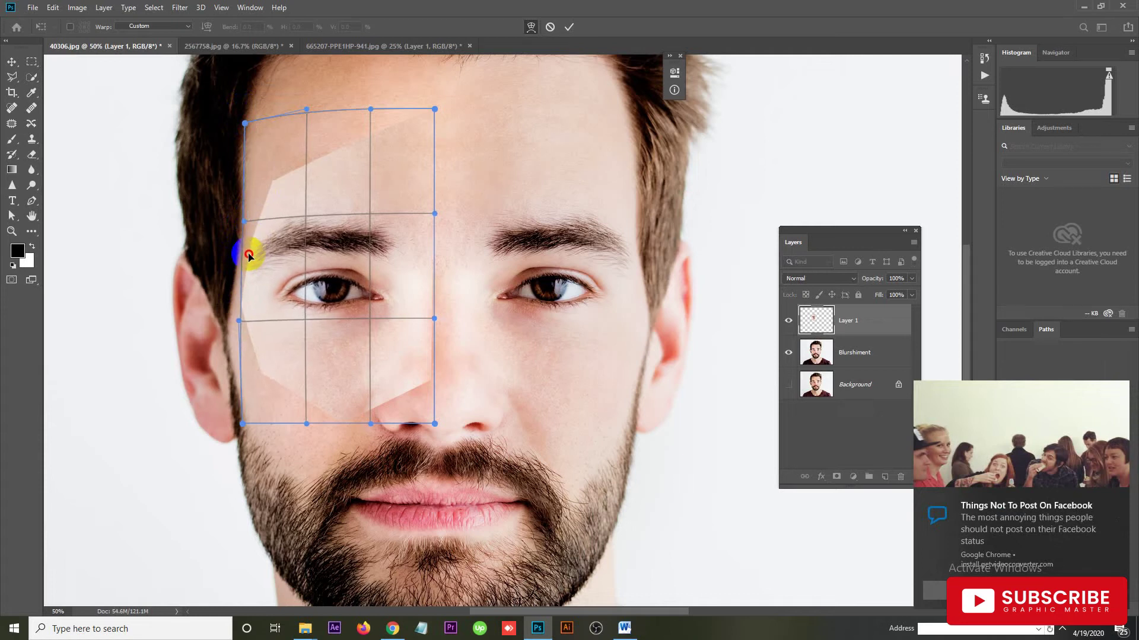
Refine the warp at the eye line, lower cheek, eyebrow and inner eye corner, then apply it.
{"action": "left_click_drag", "start_coordinate": [239, 322], "coordinate": [241, 323]}
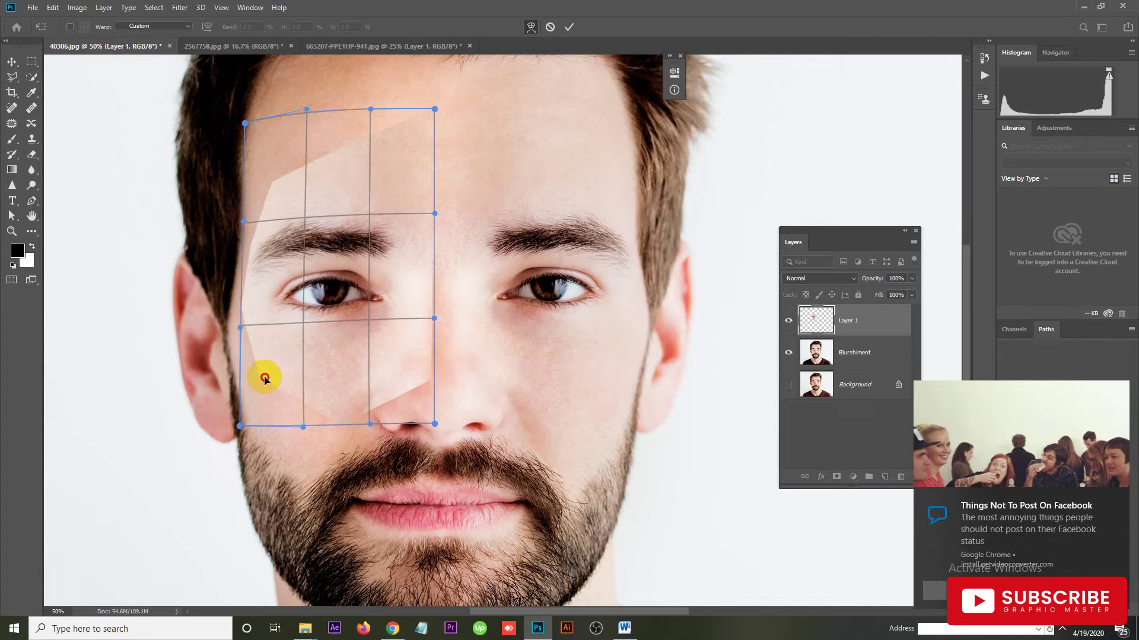
{"action": "left_click_drag", "start_coordinate": [265, 375], "coordinate": [265, 376]}
{"action": "left_click_drag", "start_coordinate": [325, 265], "coordinate": [331, 273]}
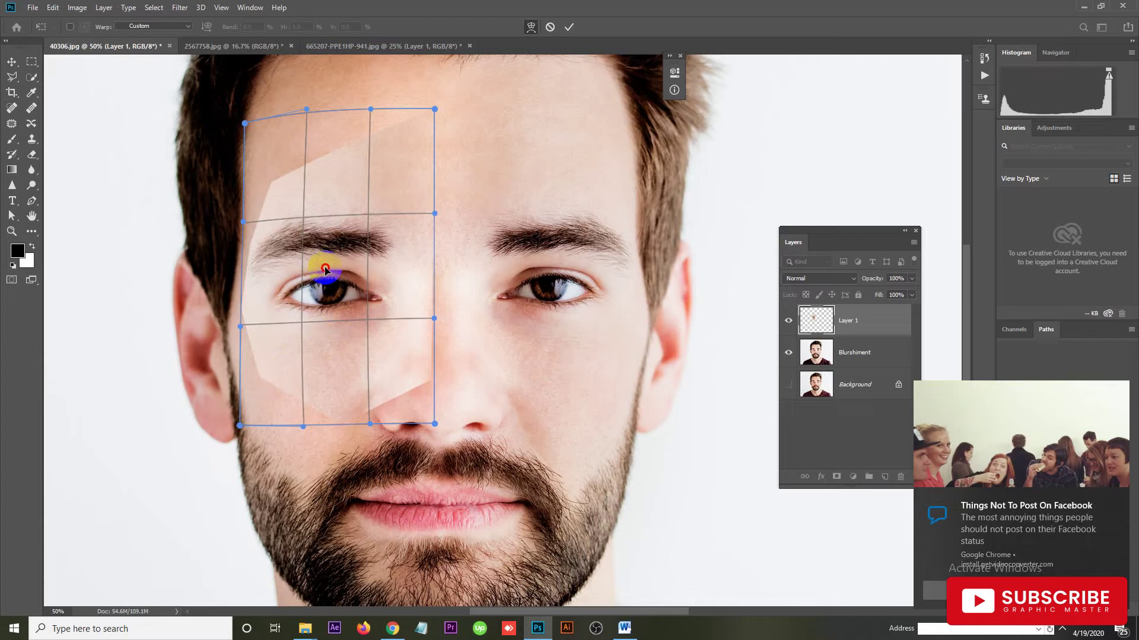
{"action": "left_click", "coordinate": [399, 286]}
{"action": "left_click_drag", "start_coordinate": [400, 285], "coordinate": [400, 286]}
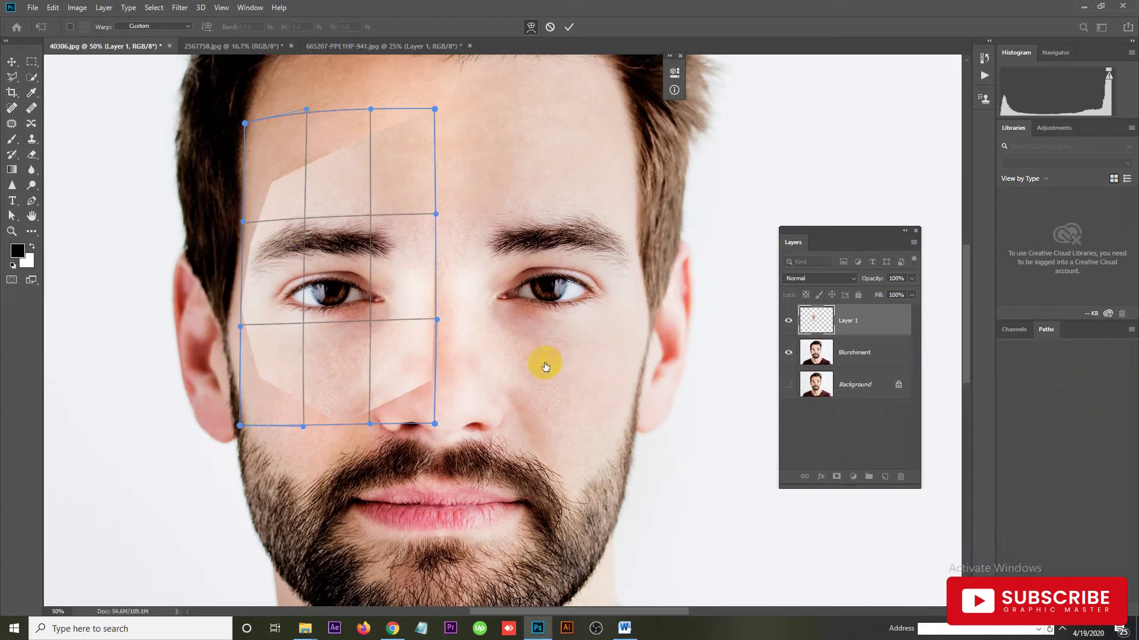
{"action": "key", "text": "Return"}
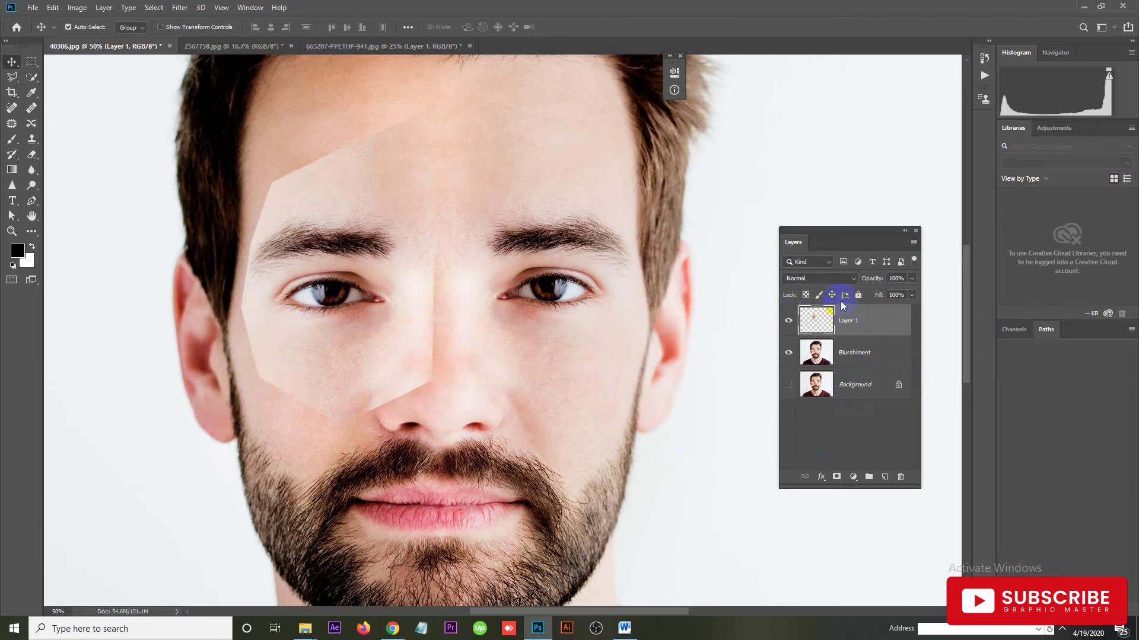
Lock Layer 1's transparent pixels and set its blend mode to Pin Light.
{"action": "left_click", "coordinate": [806, 295]}
{"action": "left_click", "coordinate": [818, 279]}
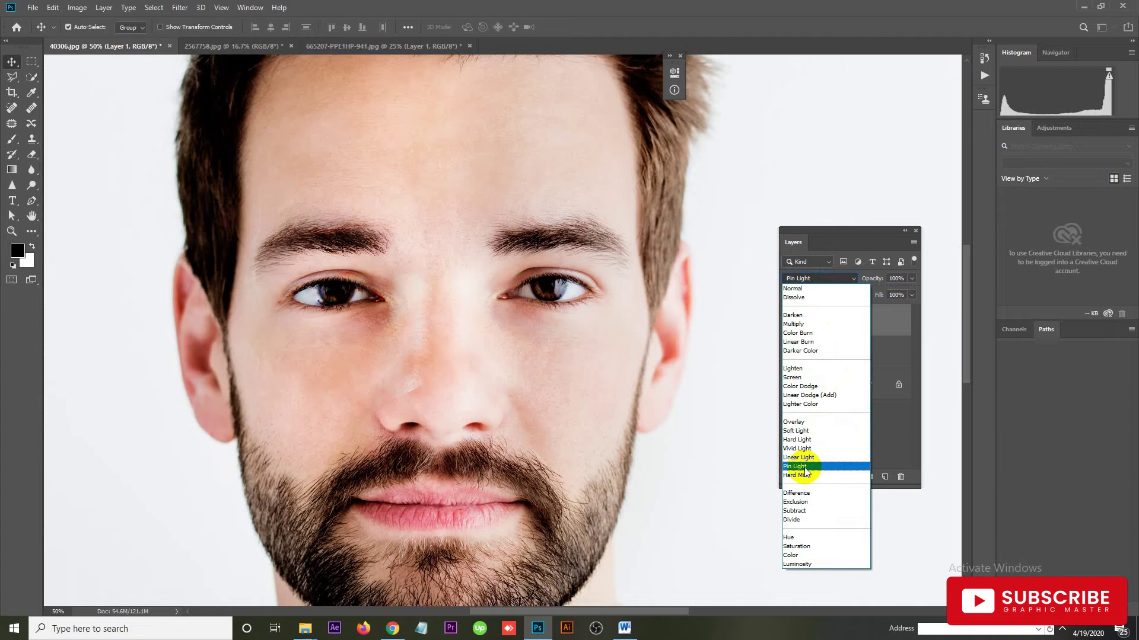
{"action": "left_click", "coordinate": [805, 468]}
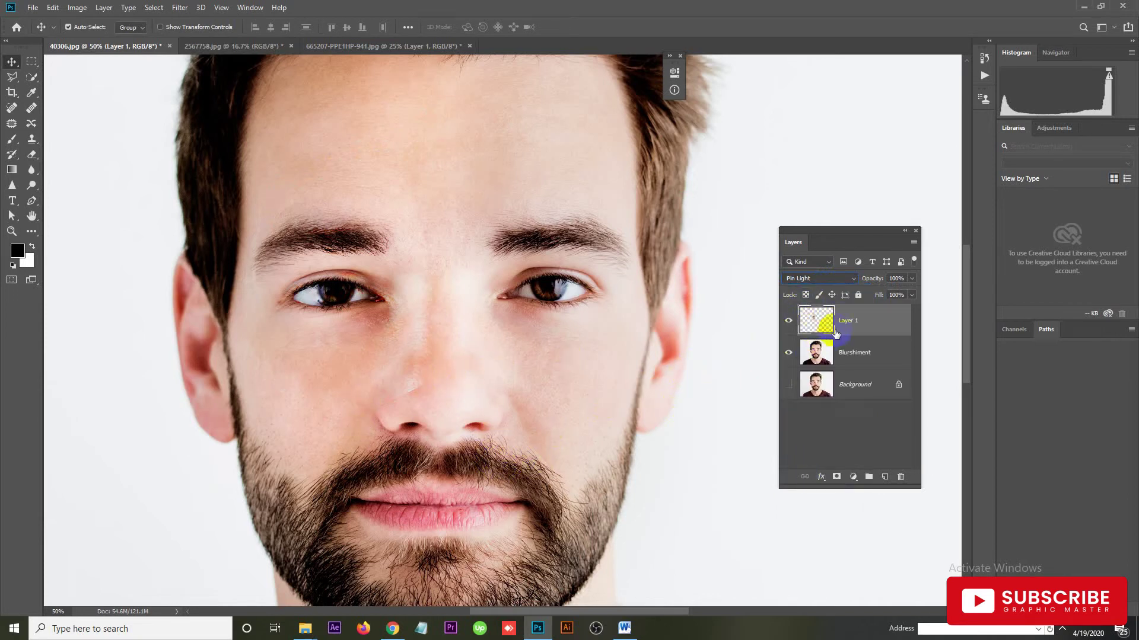
{"action": "left_click", "coordinate": [836, 478]}
Undo an accidental patch move and add a layer mask to Layer 1.
{"action": "mouse_move", "coordinate": [301, 277]}
{"action": "left_mouse_down"}
{"action": "mouse_move", "coordinate": [430, 330]}
{"action": "mouse_move", "coordinate": [468, 325]}
{"action": "left_mouse_up"}
{"action": "key", "text": "ctrl+z"}
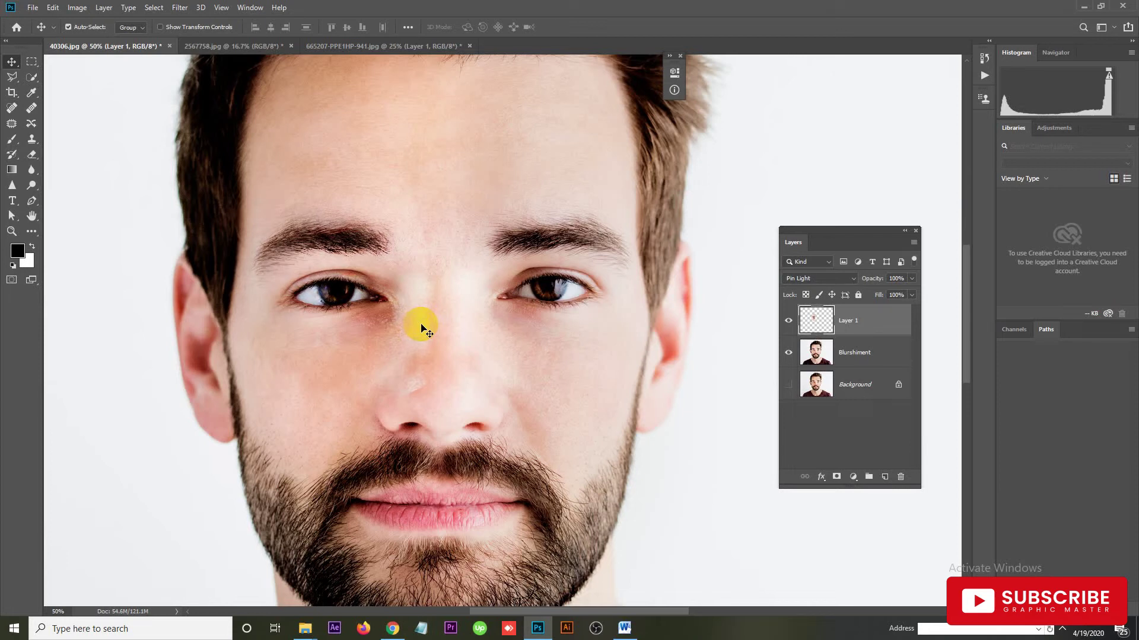
{"action": "left_click_drag", "start_coordinate": [890, 368], "coordinate": [865, 374]}
{"action": "left_click", "coordinate": [836, 477]}
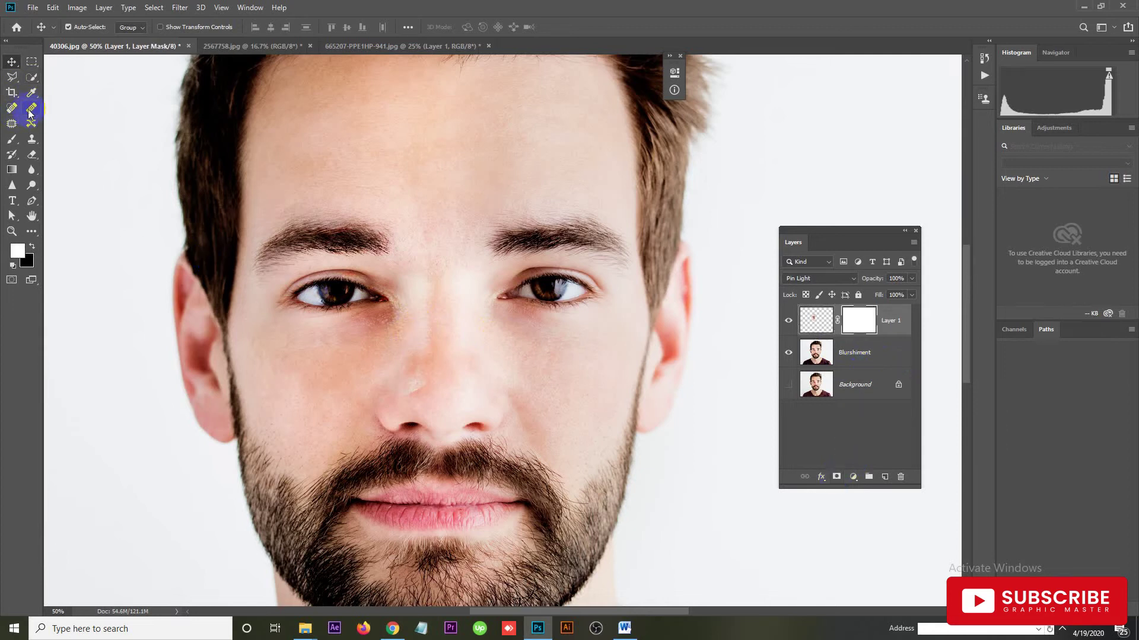
Erase Layer 1's mask along the nose and left cheek with a soft 175 px eraser.
{"action": "key", "text": "e"}
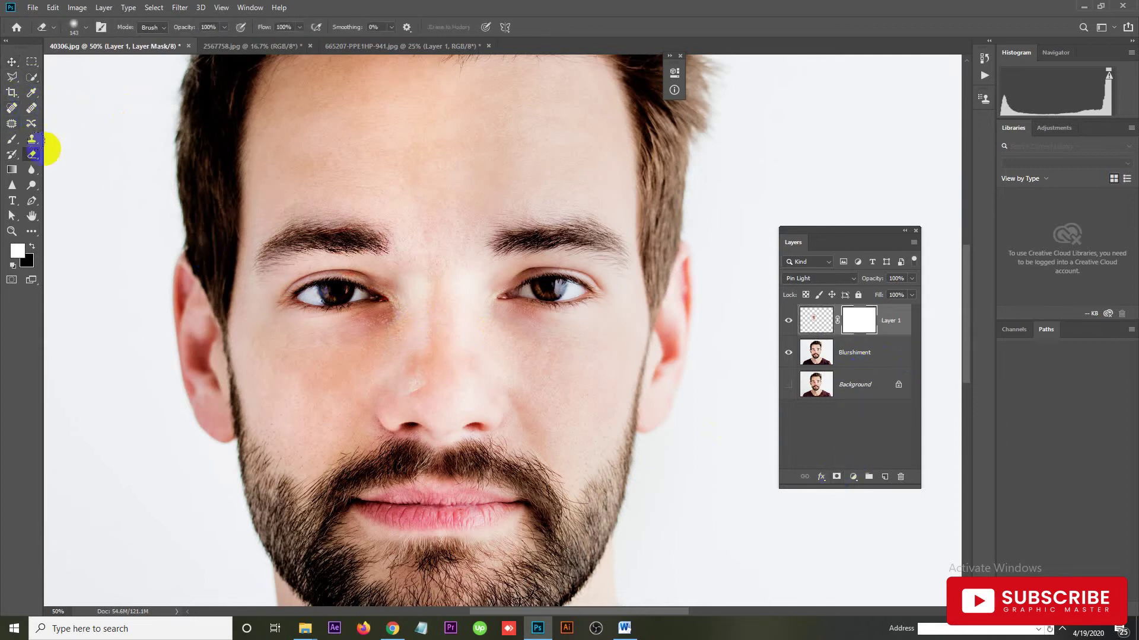
{"action": "right_click", "coordinate": [32, 155]}
{"action": "left_click", "coordinate": [65, 155]}
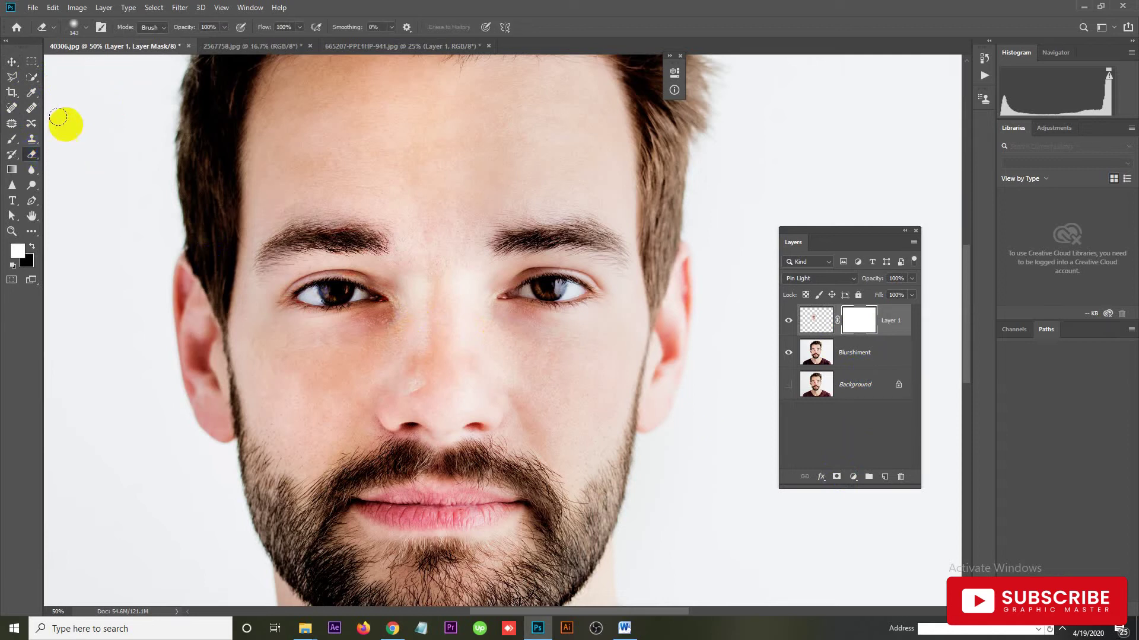
{"action": "left_click", "coordinate": [76, 27]}
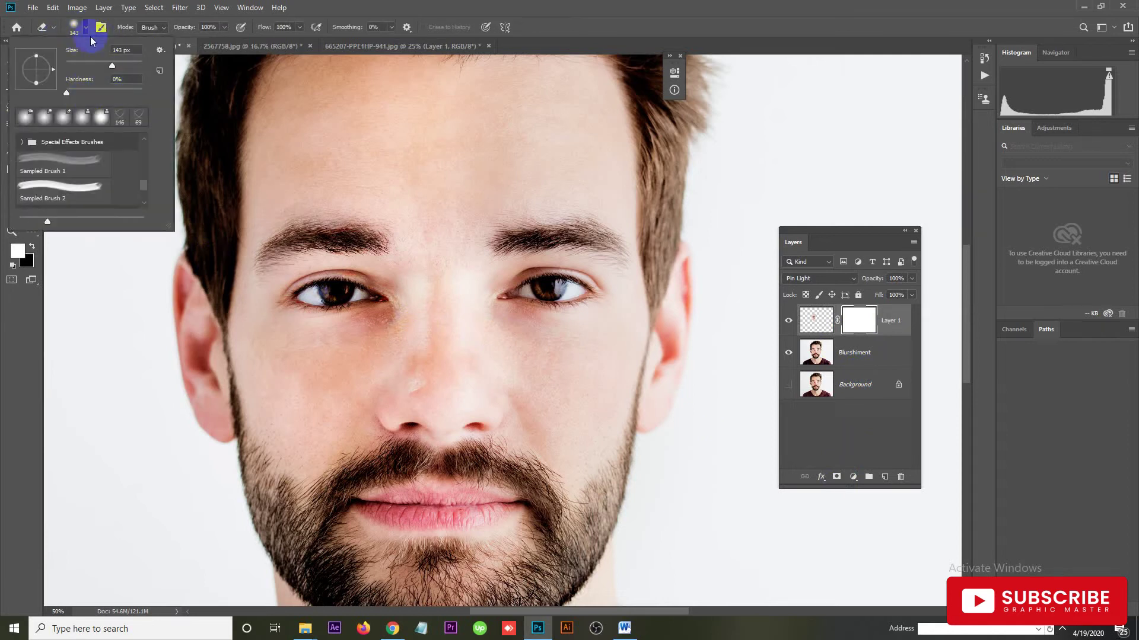
{"action": "left_click", "coordinate": [422, 391]}
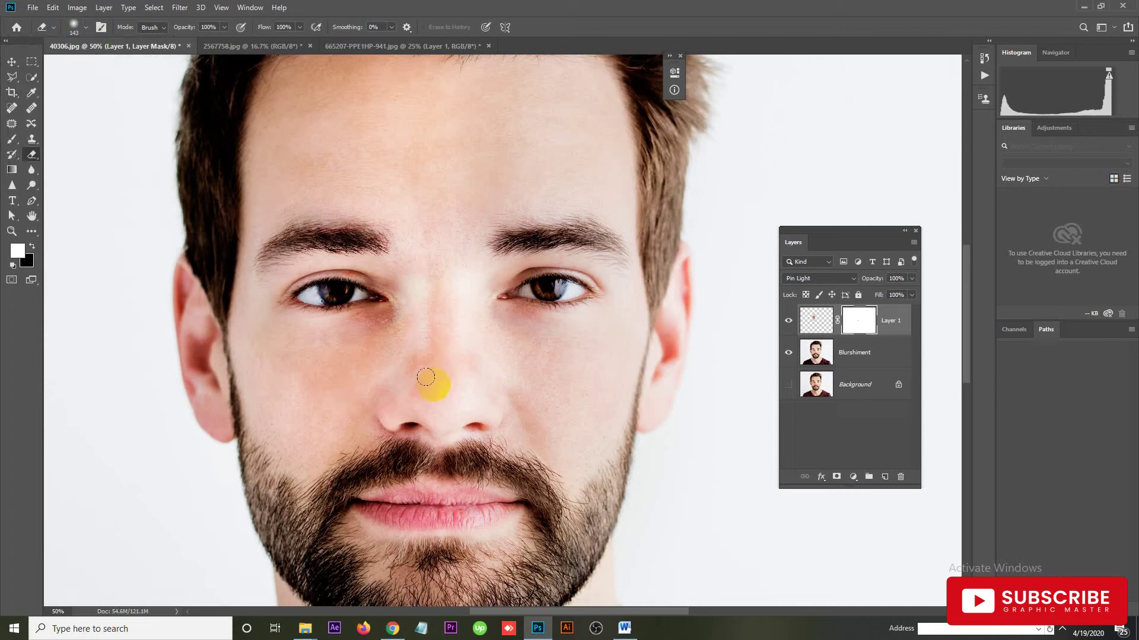
{"action": "key", "text": "bracketright"}
{"action": "key", "text": "bracketright"}
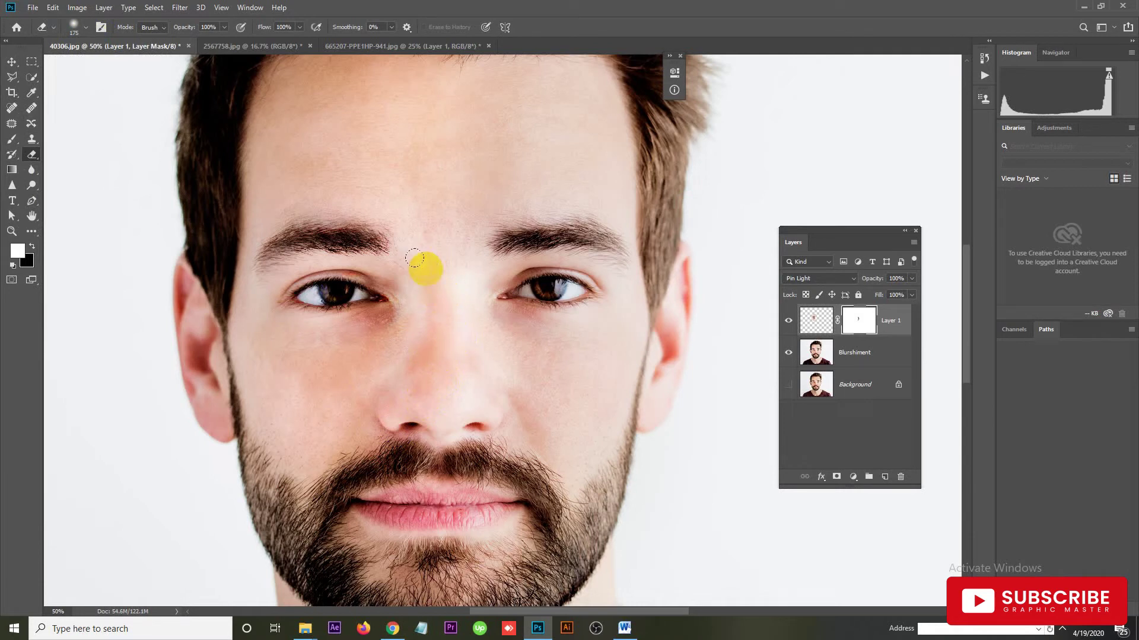
{"action": "left_click_drag", "start_coordinate": [439, 339], "coordinate": [365, 390]}
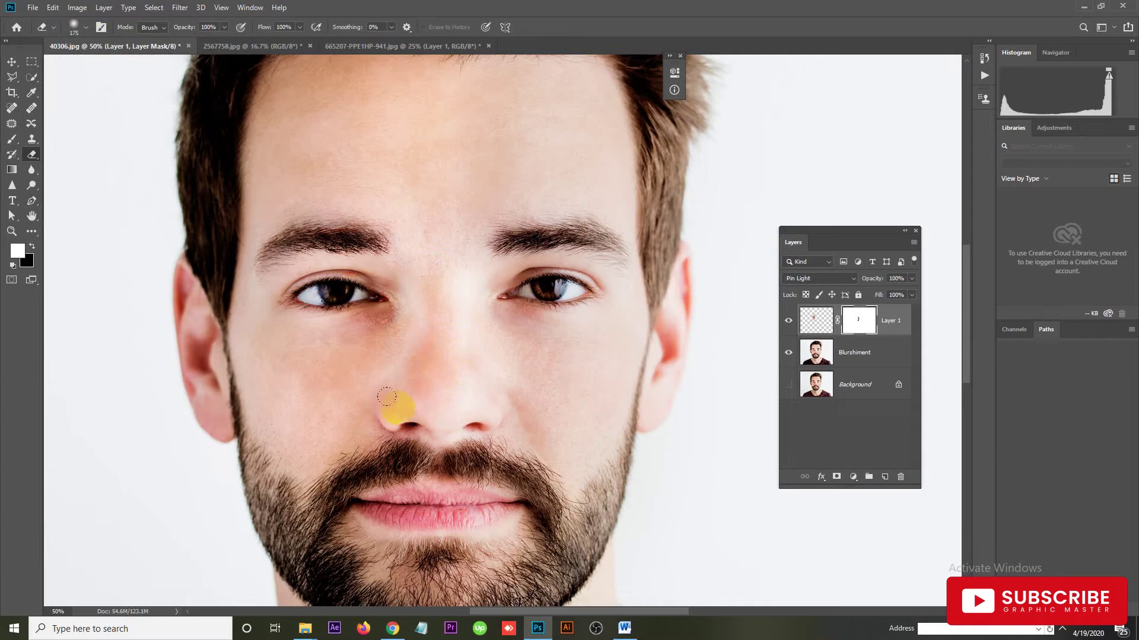
{"action": "mouse_move", "coordinate": [338, 419]}
{"action": "left_mouse_down"}
{"action": "mouse_move", "coordinate": [291, 391]}
{"action": "mouse_move", "coordinate": [254, 322]}
{"action": "mouse_move", "coordinate": [227, 302]}
{"action": "mouse_move", "coordinate": [235, 253]}
{"action": "mouse_move", "coordinate": [262, 204]}
{"action": "mouse_move", "coordinate": [325, 172]}
{"action": "mouse_move", "coordinate": [417, 180]}
{"action": "mouse_move", "coordinate": [432, 204]}
{"action": "mouse_move", "coordinate": [412, 310]}
{"action": "mouse_move", "coordinate": [300, 387]}
{"action": "mouse_move", "coordinate": [331, 413]}
{"action": "mouse_move", "coordinate": [330, 401]}
{"action": "left_mouse_up"}
{"action": "left_click", "coordinate": [12, 61]}
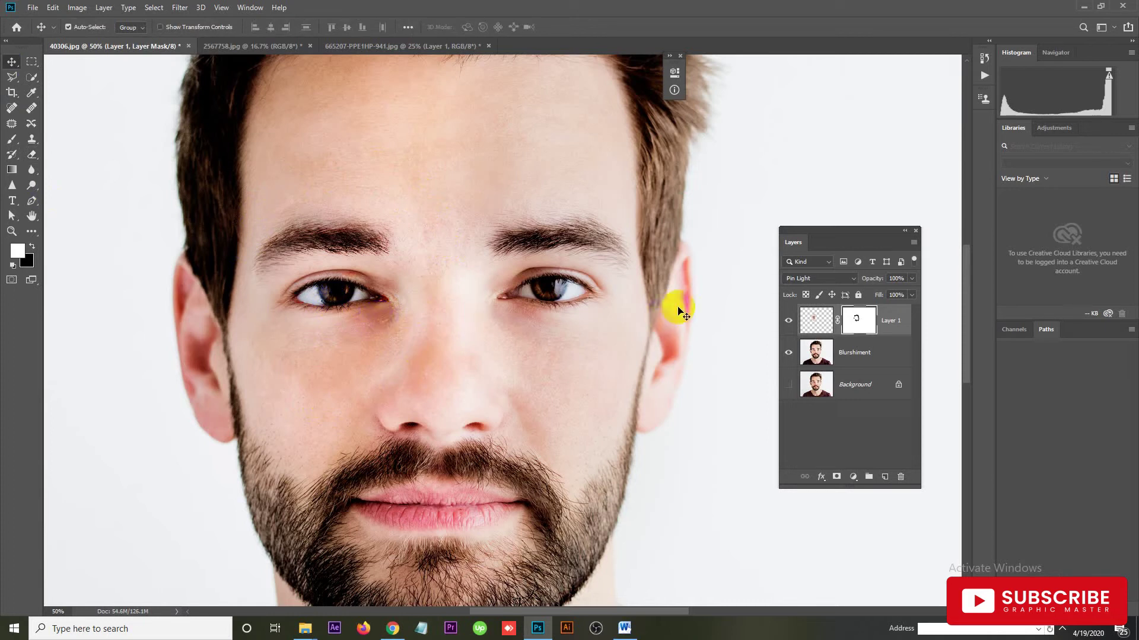
{"action": "left_click", "coordinate": [788, 321]}
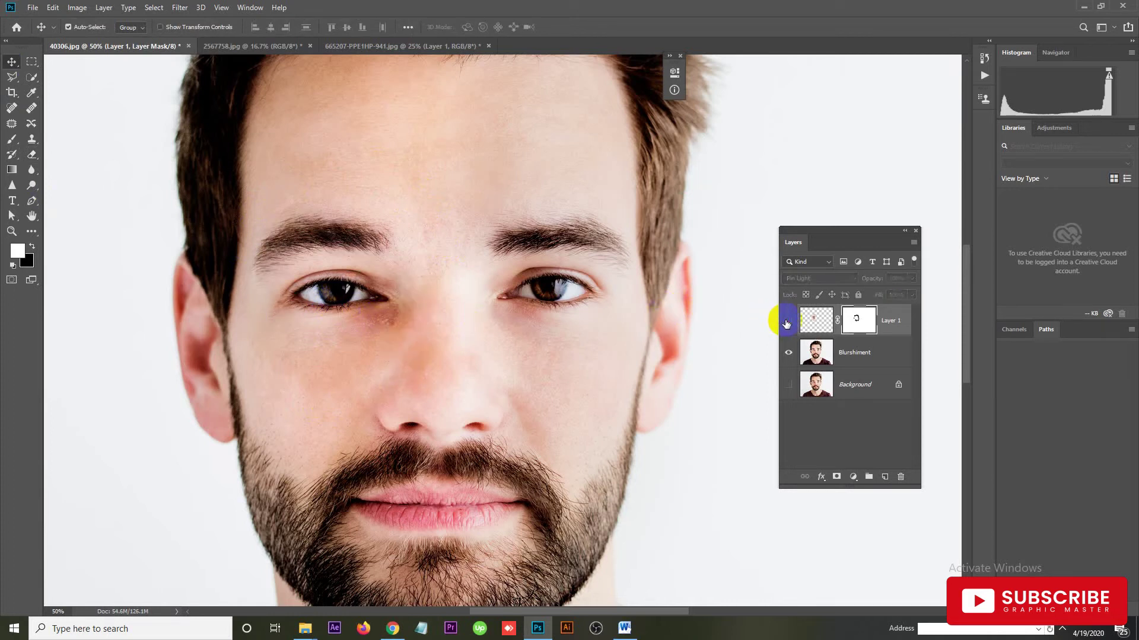
{"action": "left_click", "coordinate": [787, 321]}
{"action": "left_click", "coordinate": [787, 322]}
{"action": "left_click", "coordinate": [787, 322]}
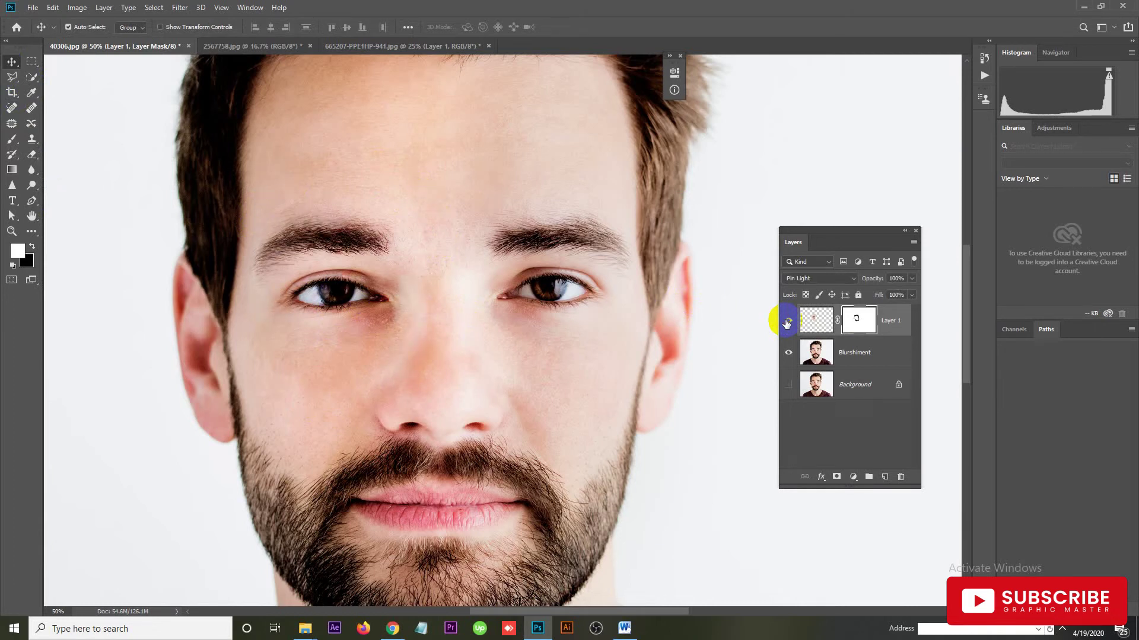
{"action": "key", "text": "ctrl+minus"}
{"action": "key", "text": "ctrl+minus"}
{"action": "key", "text": "ctrl+minus"}
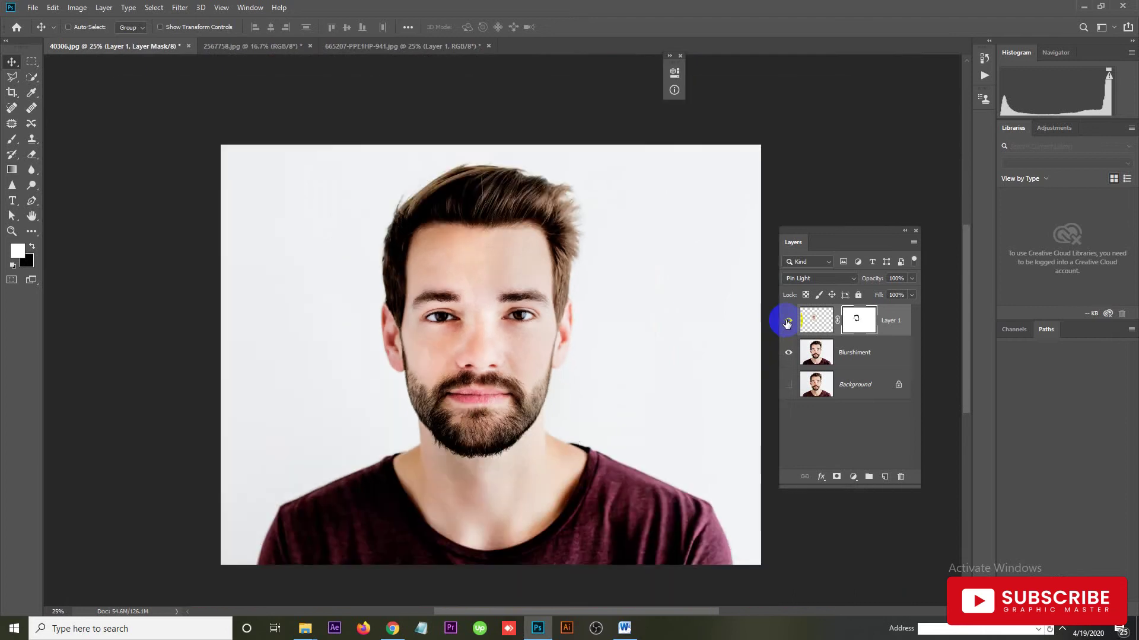
{"action": "key", "text": "ctrl+plus"}
{"action": "key", "text": "ctrl+plus"}
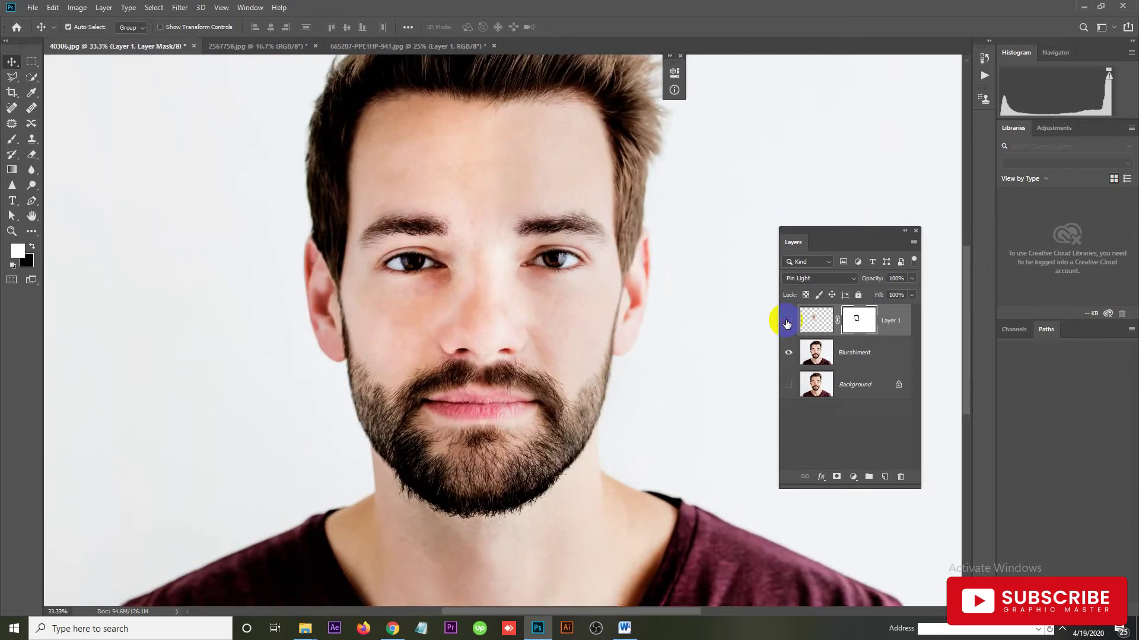
{"action": "left_click", "coordinate": [787, 324]}
{"action": "left_click", "coordinate": [787, 323]}
{"action": "left_click", "coordinate": [787, 323]}
{"action": "left_click", "coordinate": [787, 323]}
{"action": "left_click", "coordinate": [787, 323]}
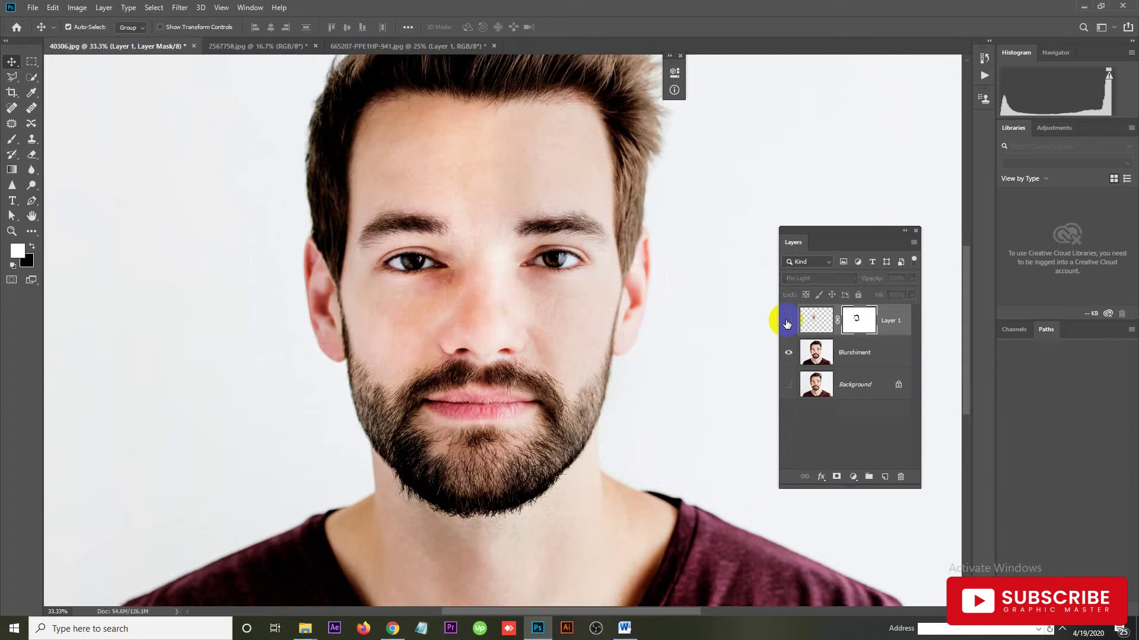
{"action": "left_click", "coordinate": [787, 323]}
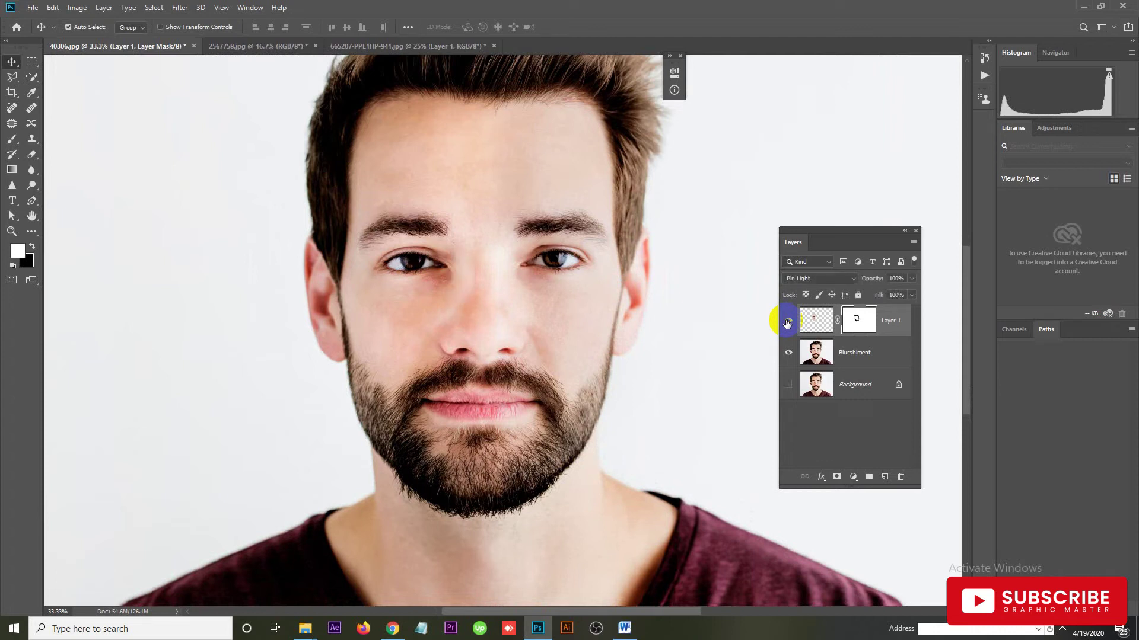
{"action": "key", "text": "ctrl+t"}
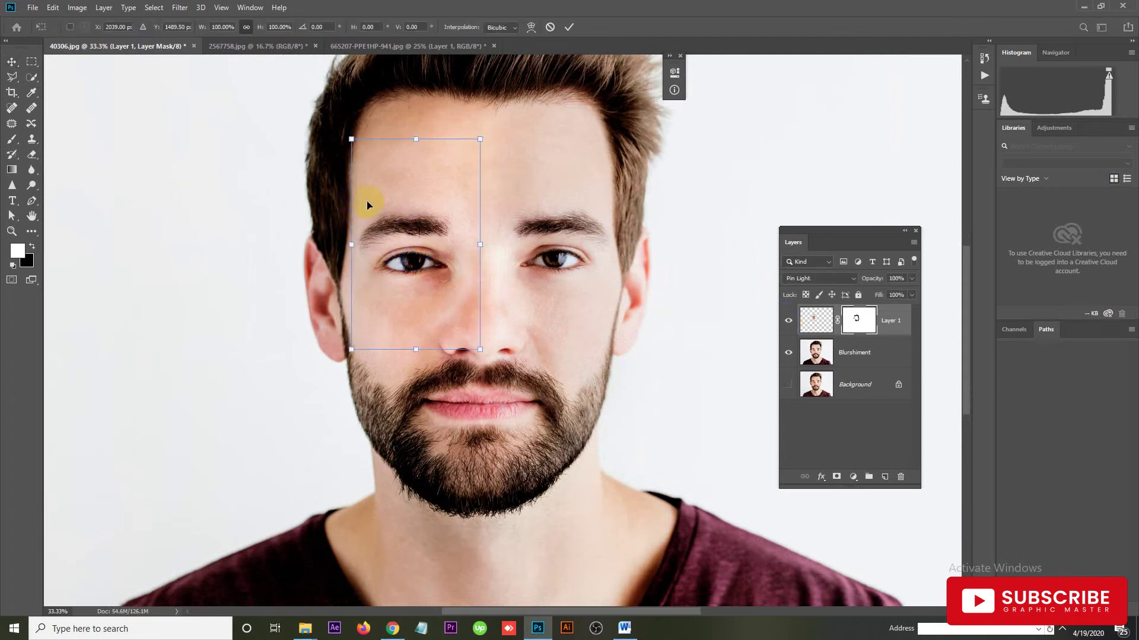
Warp Layer 1's left edge outward over the temple and cheek beside the left eye, then commit.
{"action": "right_click", "coordinate": [377, 218]}
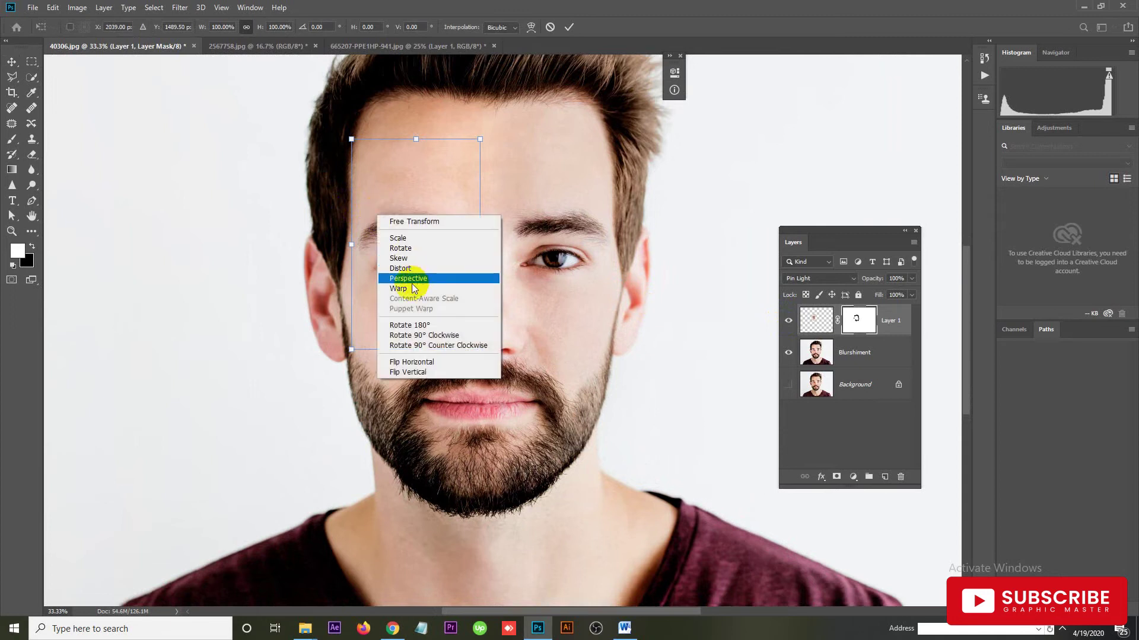
{"action": "left_click", "coordinate": [407, 282]}
{"action": "left_click", "coordinate": [350, 213]}
{"action": "left_click_drag", "start_coordinate": [351, 212], "coordinate": [343, 197]}
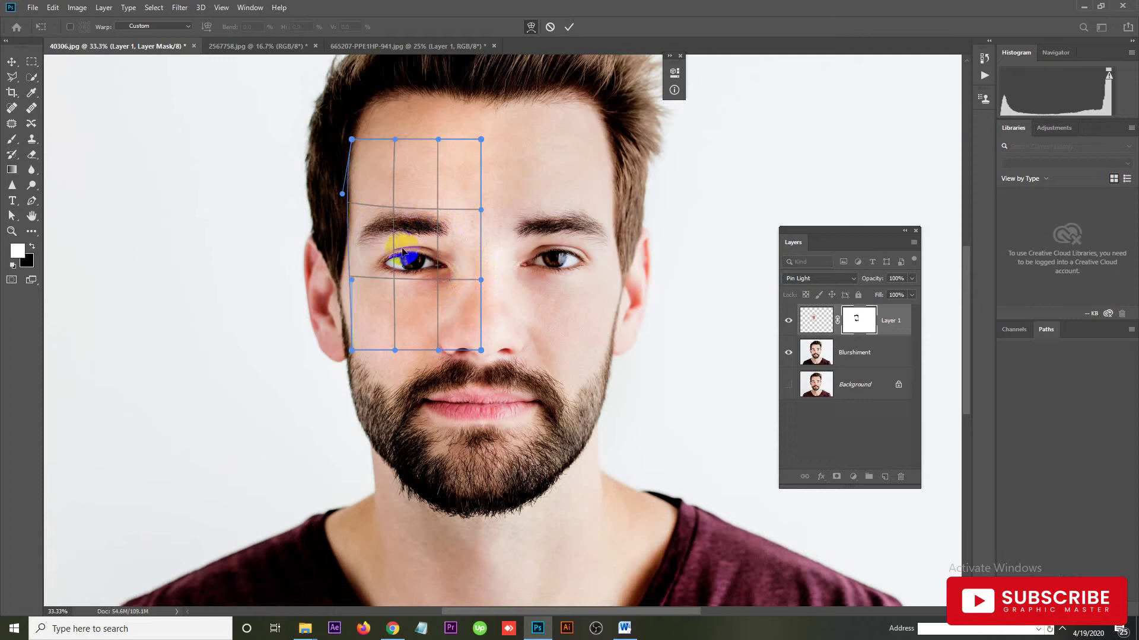
{"action": "left_click", "coordinate": [350, 288]}
{"action": "left_click_drag", "start_coordinate": [350, 288], "coordinate": [338, 290]}
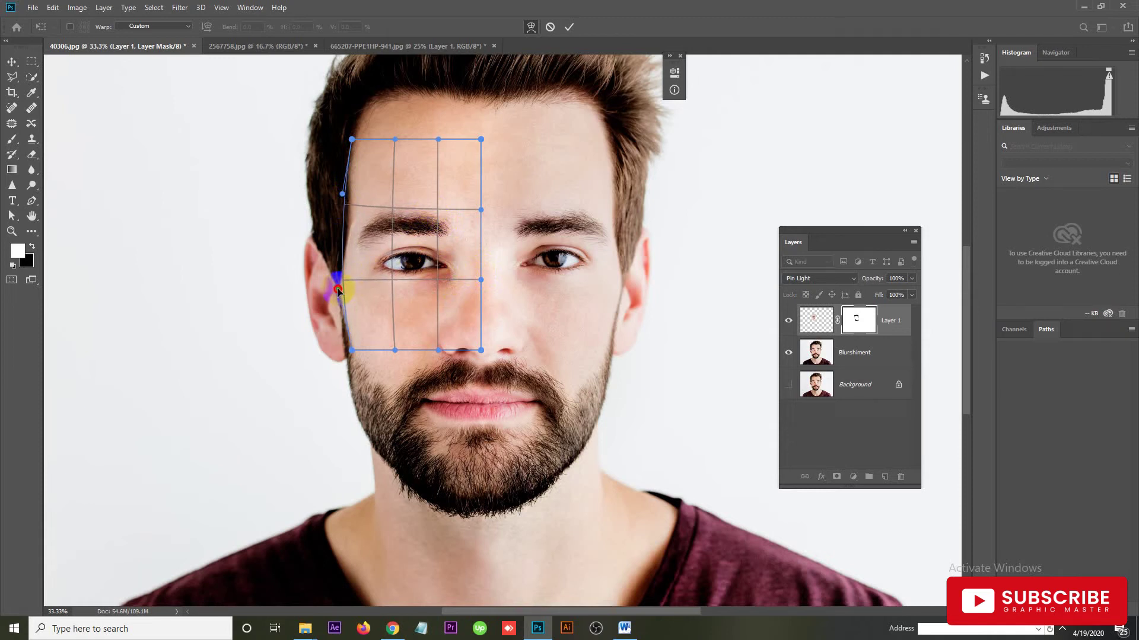
{"action": "left_click", "coordinate": [568, 30]}
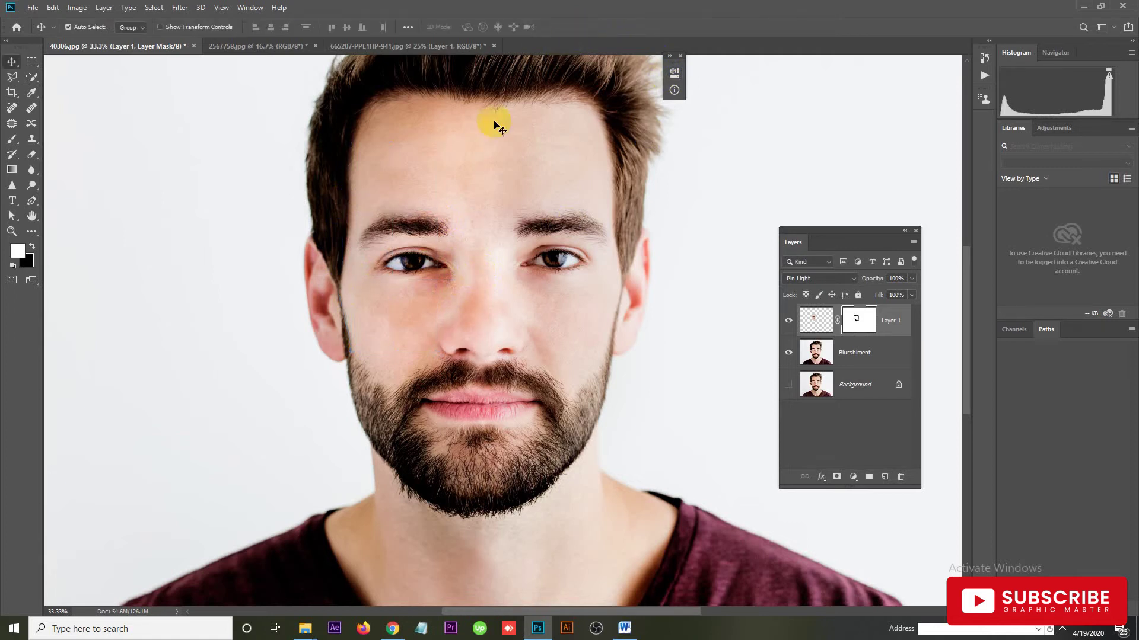
{"action": "left_click", "coordinate": [428, 252], "text": "ctrl"}
Nudge Layer 1 toward the eye's outer corner and merge it with Blurshiment.
{"action": "mouse_move", "coordinate": [429, 252]}
{"action": "left_mouse_down"}
{"action": "mouse_move", "coordinate": [363, 275]}
{"action": "mouse_move", "coordinate": [501, 314]}
{"action": "left_mouse_up"}
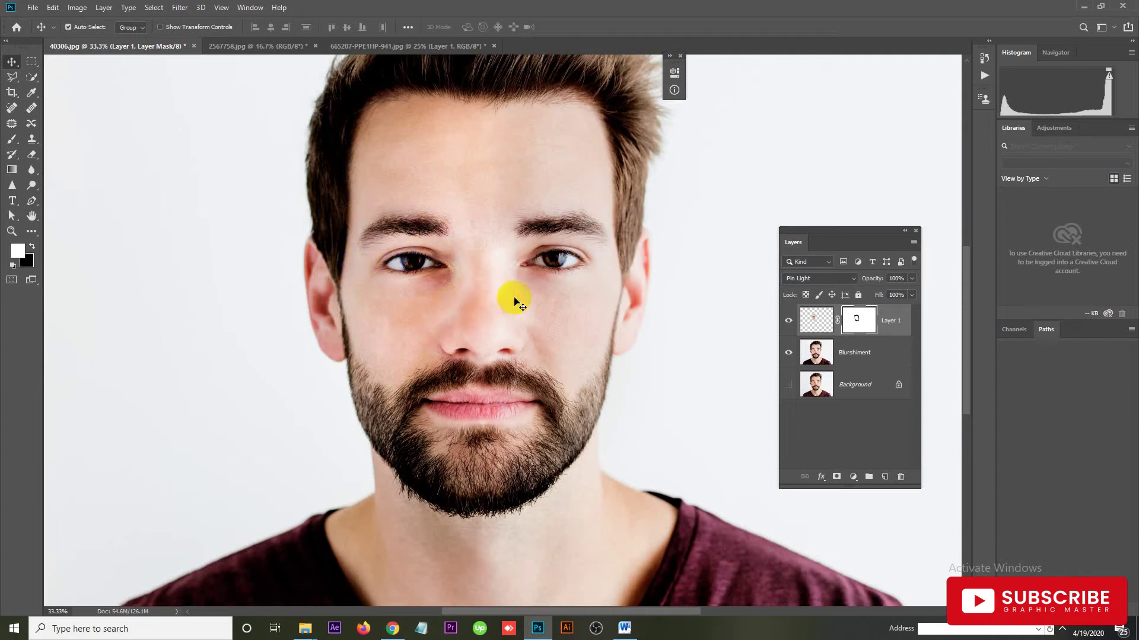
{"action": "left_click", "coordinate": [823, 351]}
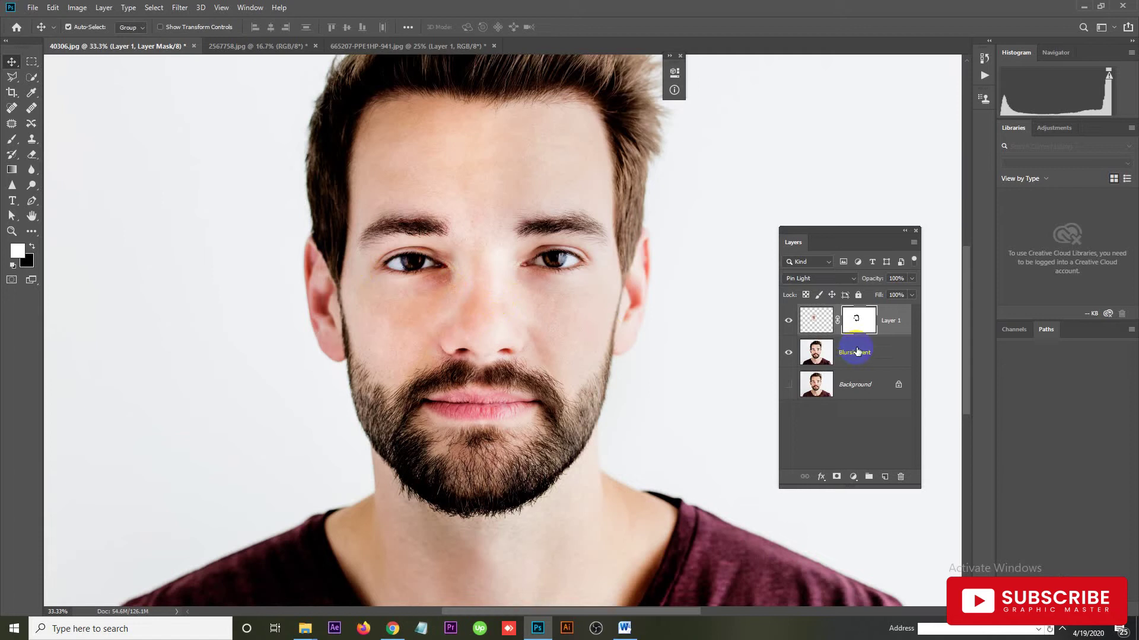
{"action": "left_click_drag", "start_coordinate": [848, 323], "coordinate": [750, 326]}
{"action": "left_click_drag", "start_coordinate": [854, 325], "coordinate": [860, 358]}
{"action": "left_click_drag", "start_coordinate": [857, 356], "coordinate": [858, 364]}
{"action": "left_click", "coordinate": [864, 359]}
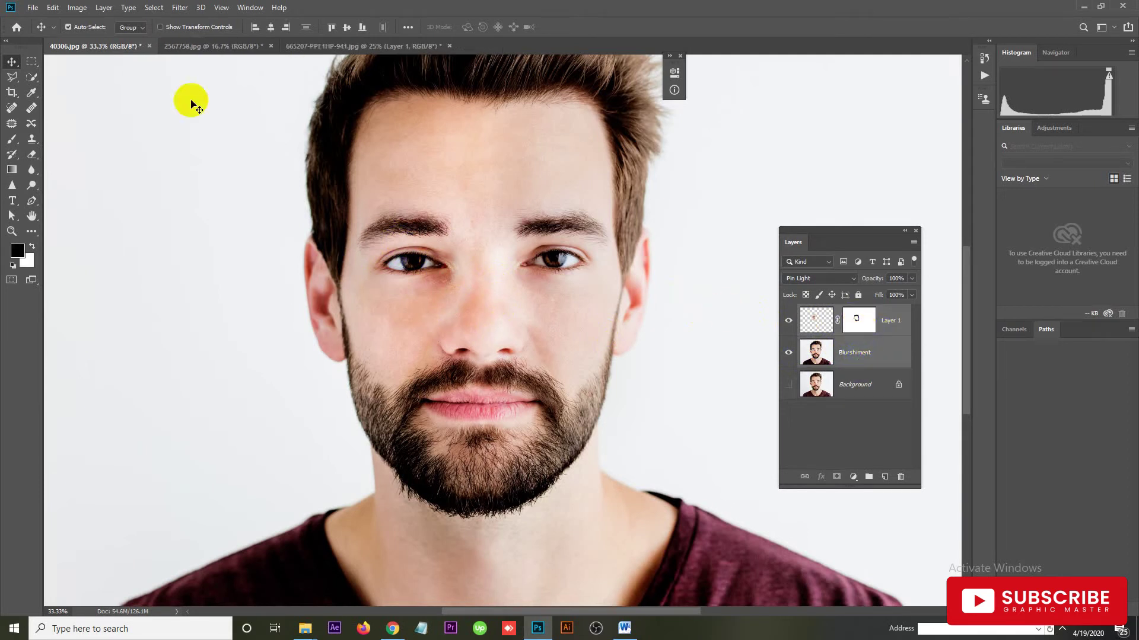
{"action": "left_click", "coordinate": [104, 8]}
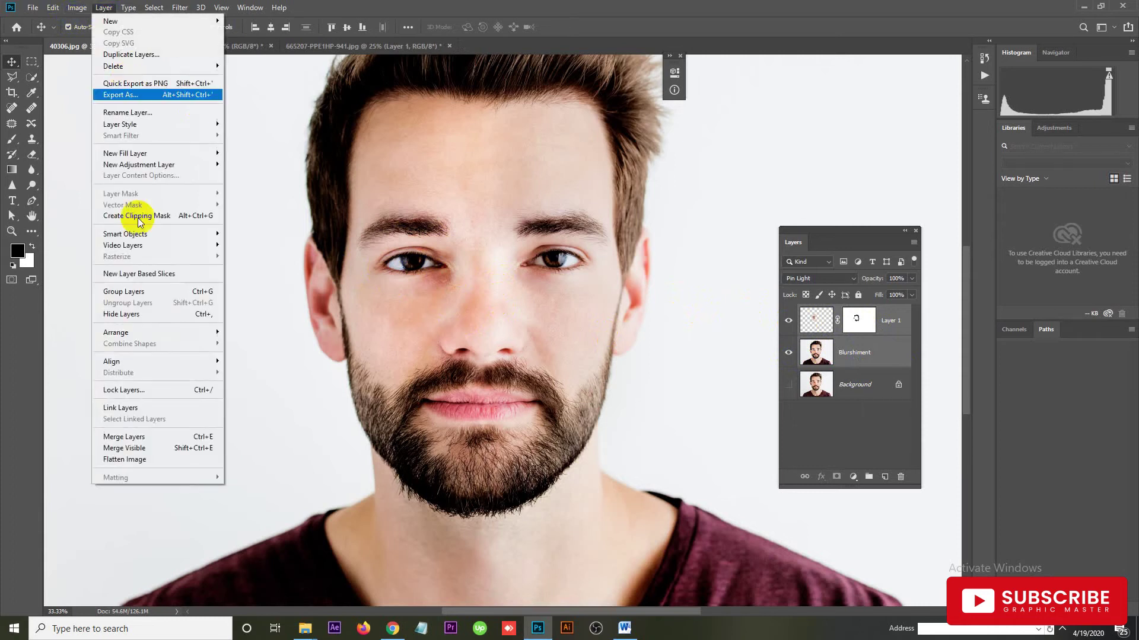
{"action": "left_click", "coordinate": [128, 439]}
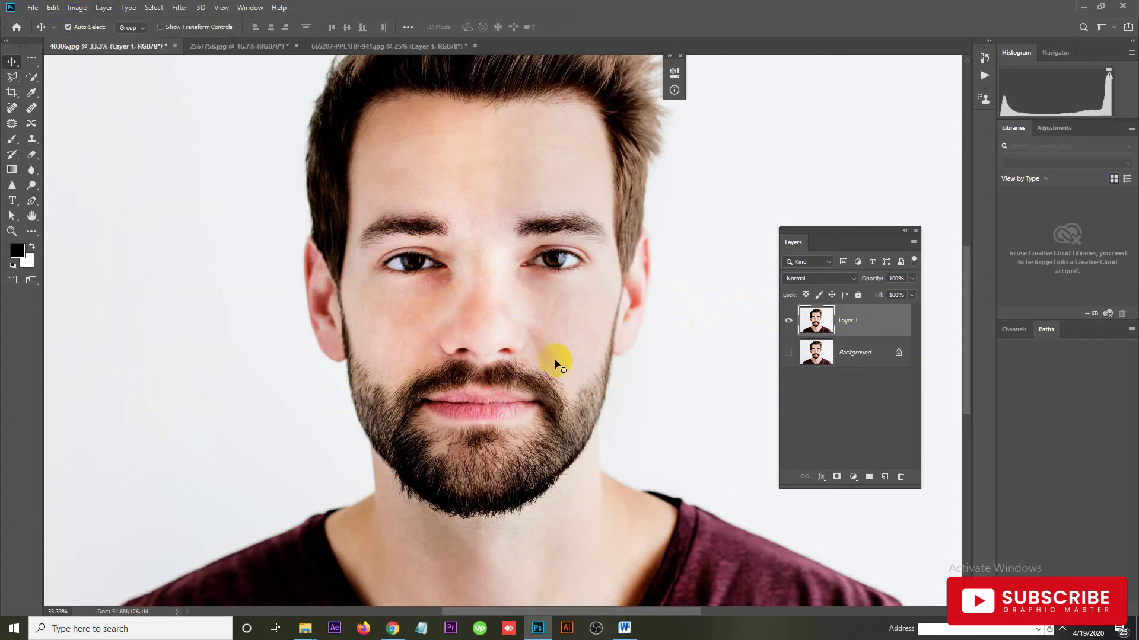
Toggle the merged Layer 1 on and off to compare retouched and original photo.
{"action": "left_click", "coordinate": [787, 321]}
{"action": "left_click", "coordinate": [789, 321]}
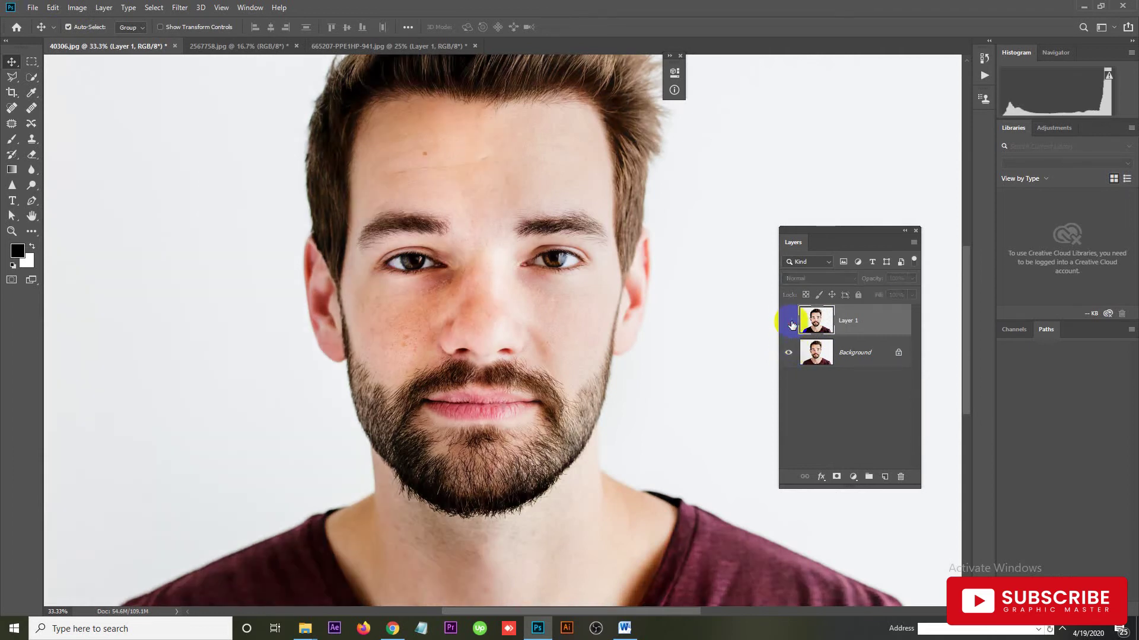
{"action": "left_click", "coordinate": [788, 321]}
{"action": "left_click", "coordinate": [789, 321]}
{"action": "left_click", "coordinate": [790, 323]}
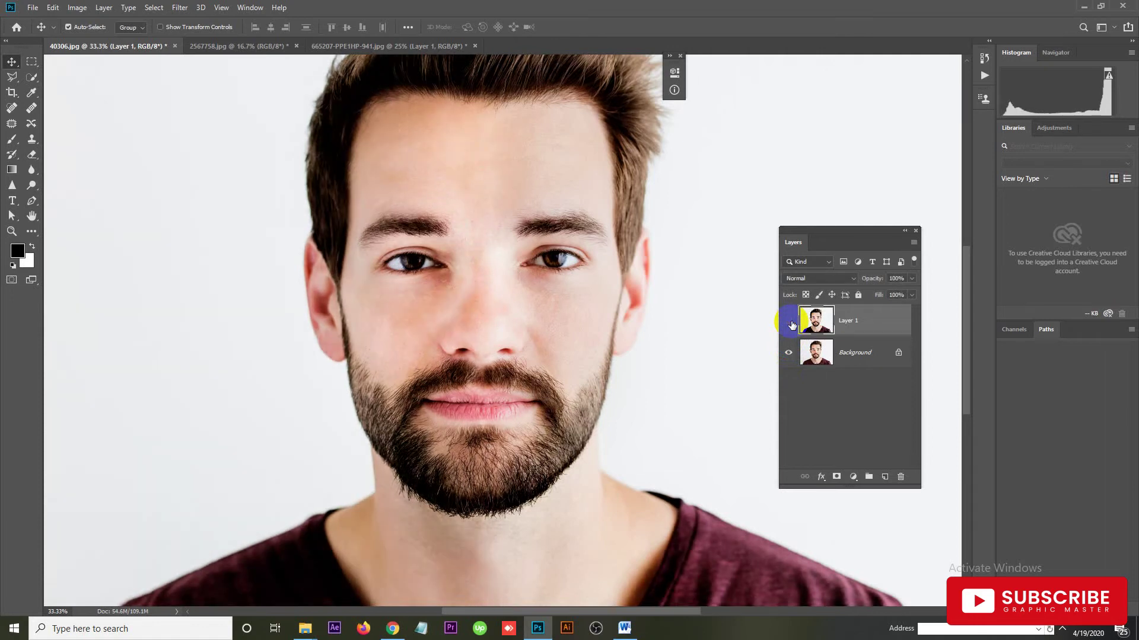
{"action": "left_click", "coordinate": [791, 323]}
{"action": "left_click", "coordinate": [790, 323]}
{"action": "left_click", "coordinate": [790, 323]}
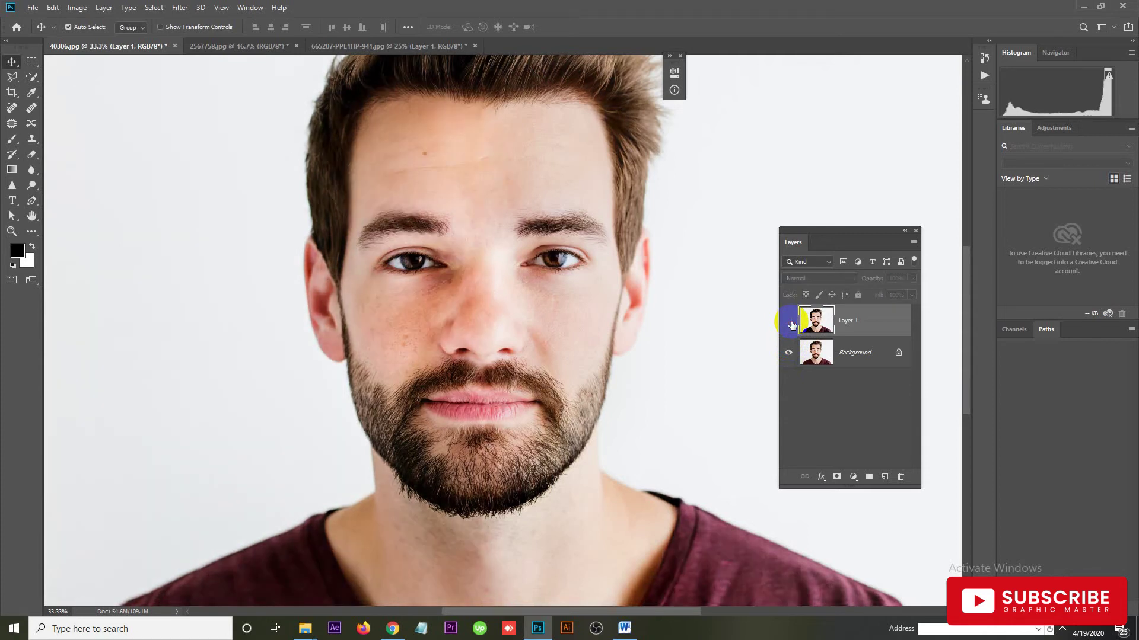
{"action": "left_click", "coordinate": [791, 323]}
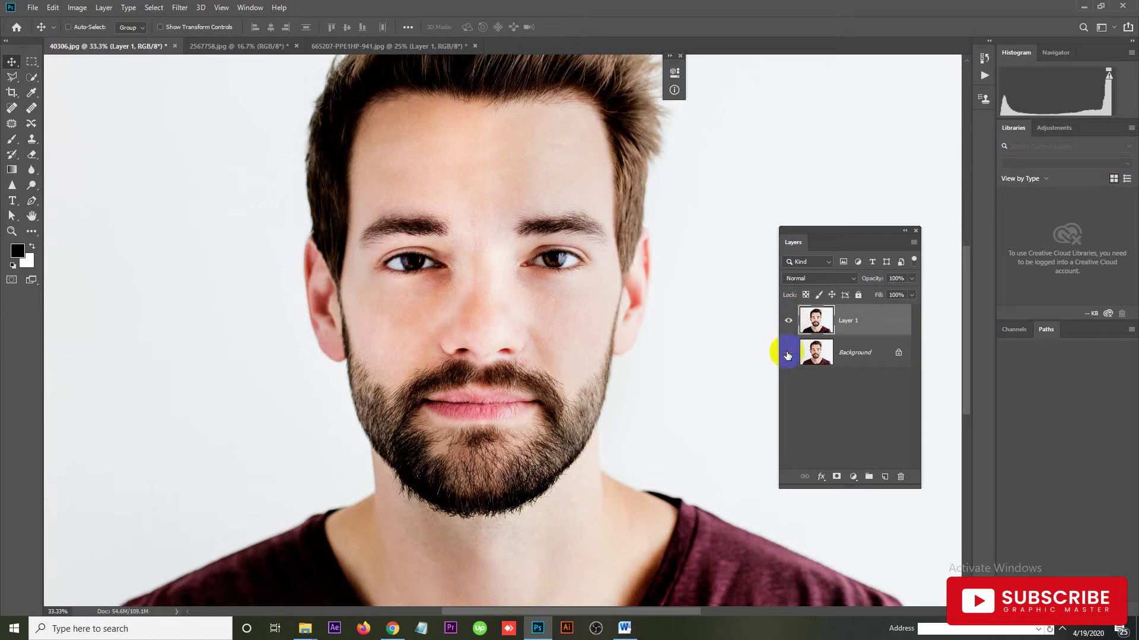
Hide the Background layer and preview a +11 red midtone Color Balance shift.
{"action": "left_click", "coordinate": [788, 354]}
{"action": "key", "text": "ctrl+b"}
{"action": "left_click", "coordinate": [717, 202]}
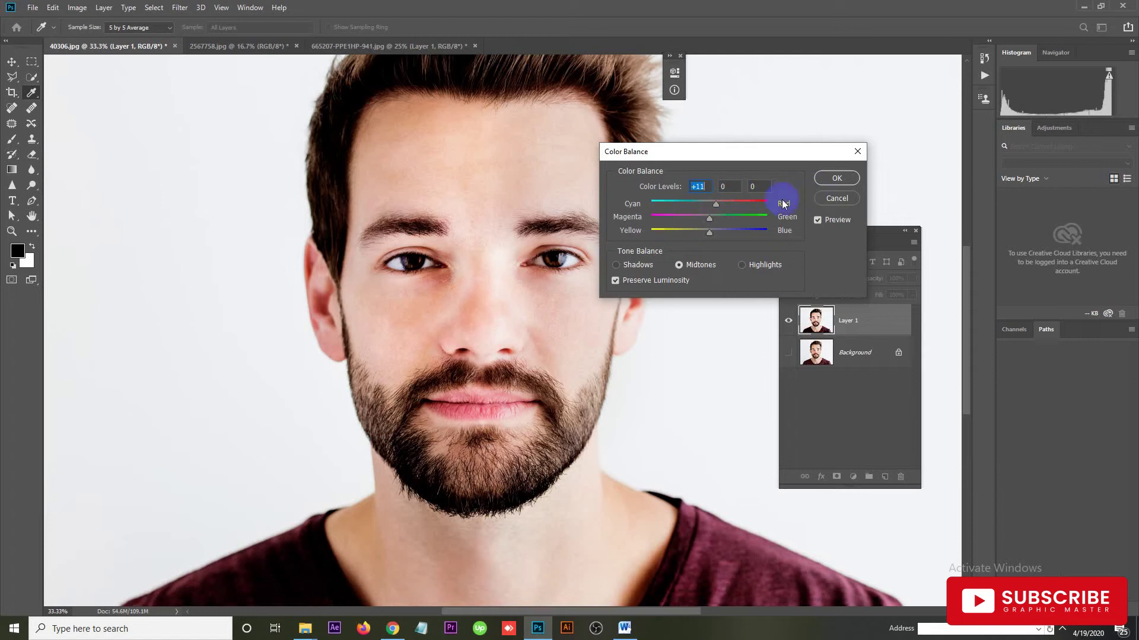
Confirm the +11 Cyan–Red midtone Color Balance and scroll to check the warmer portrait.
{"action": "left_click", "coordinate": [824, 179]}
{"action": "key", "text": "v"}
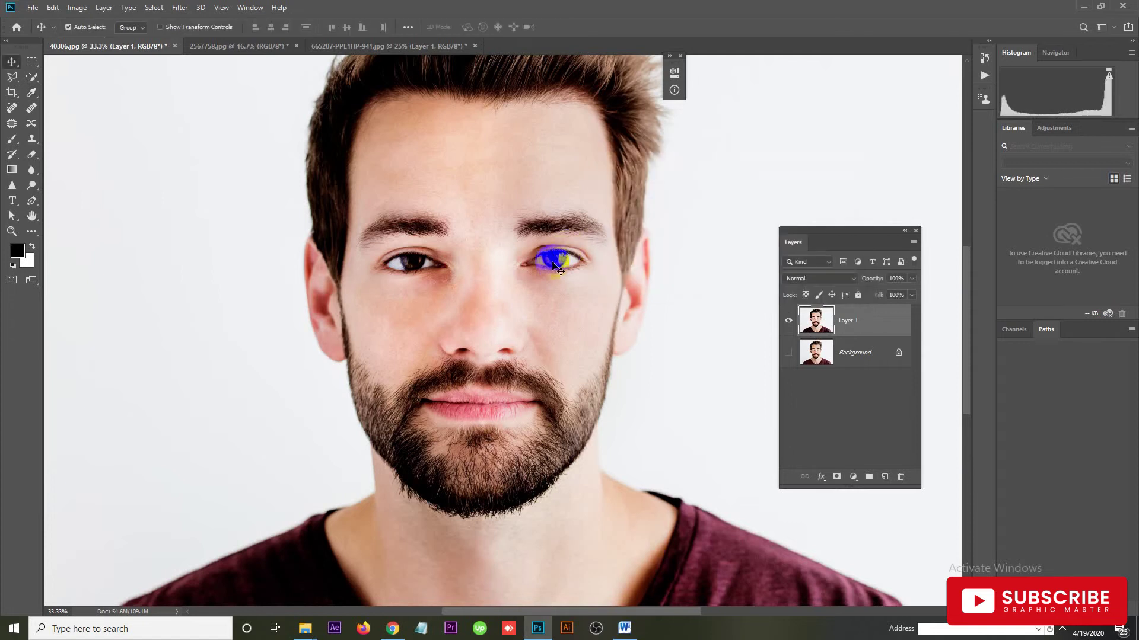
{"action": "scroll", "coordinate": [552, 265], "scroll_direction": "down", "scroll_amount": 3}
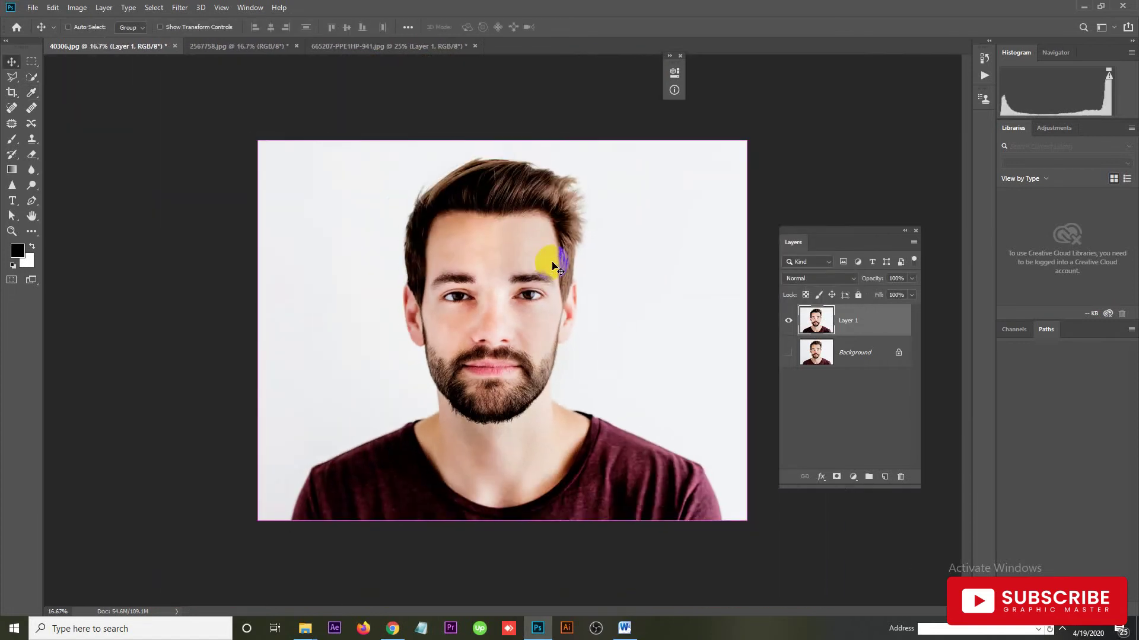
{"action": "scroll", "coordinate": [553, 265], "scroll_direction": "up", "scroll_amount": 1}
{"action": "scroll", "coordinate": [552, 265], "scroll_direction": "up", "scroll_amount": 2}
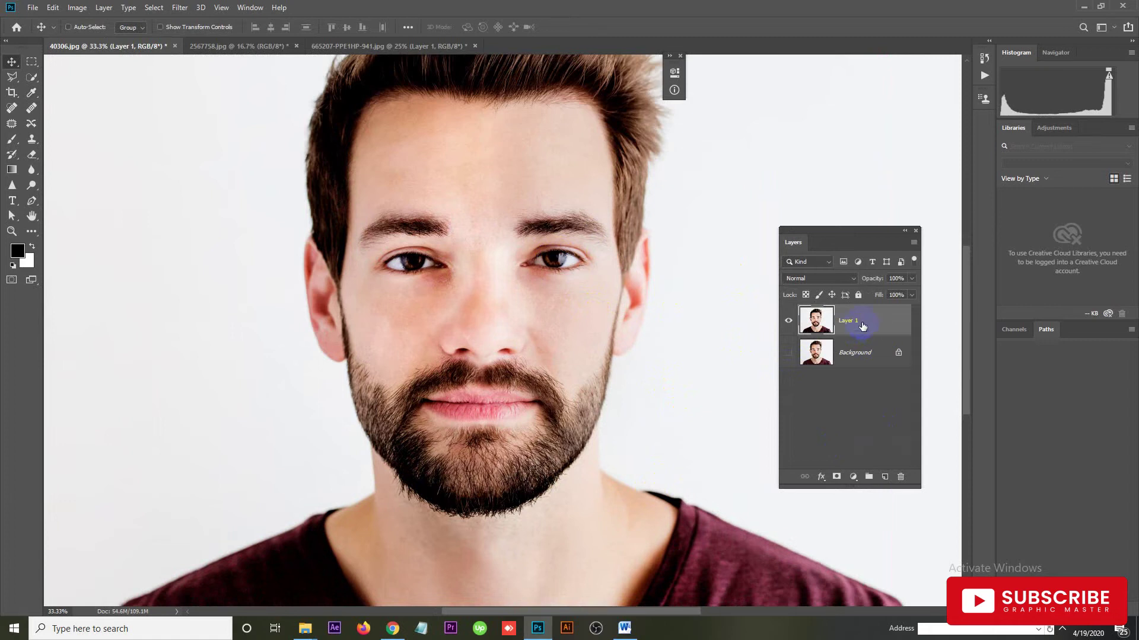
Duplicate Layer 1 twice and rename the copies Color and Texture.
{"action": "key", "text": "ctrl+j"}
{"action": "key", "text": "ctrl+j"}
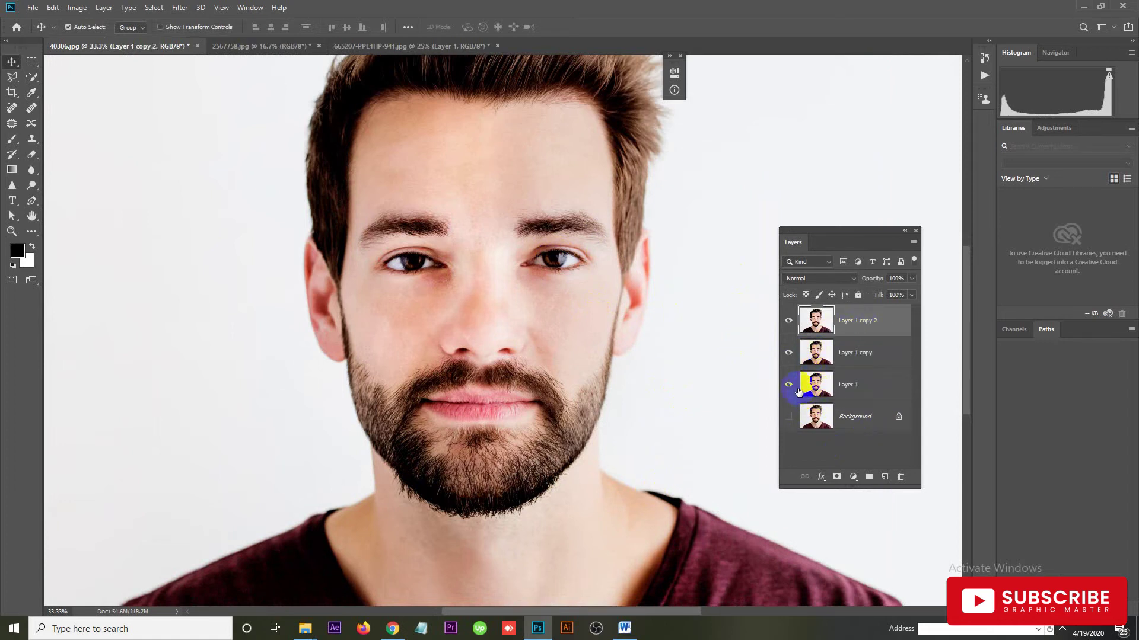
{"action": "double_click", "coordinate": [852, 355]}
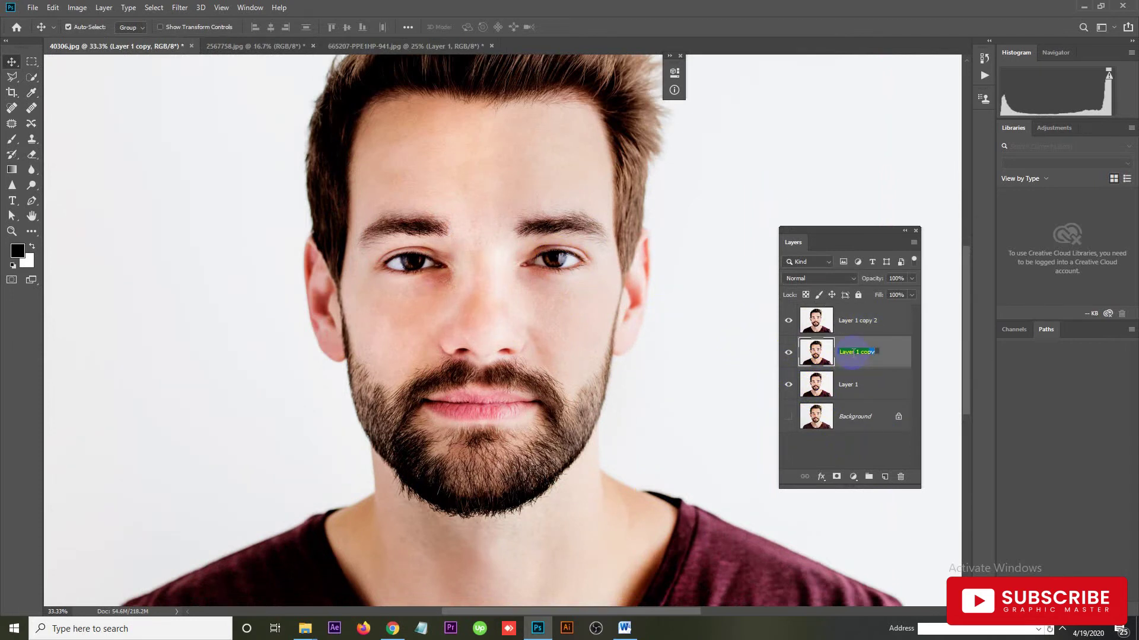
{"action": "type", "text": "C"}
{"action": "key", "text": "Return"}
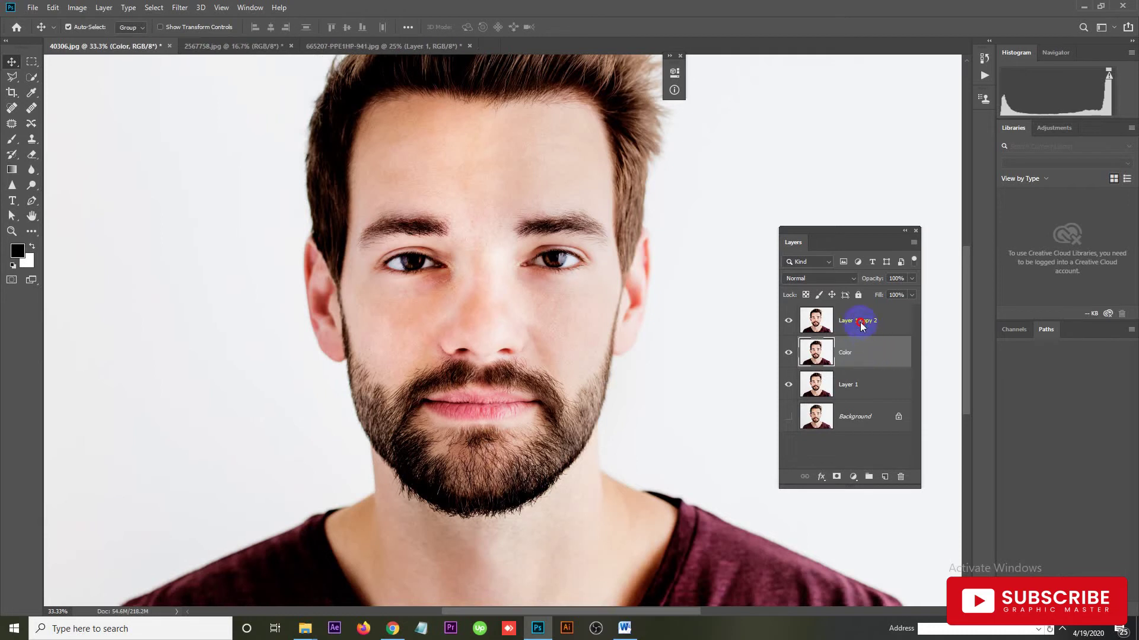
{"action": "double_click", "coordinate": [861, 322]}
{"action": "type", "text": "Texture"}
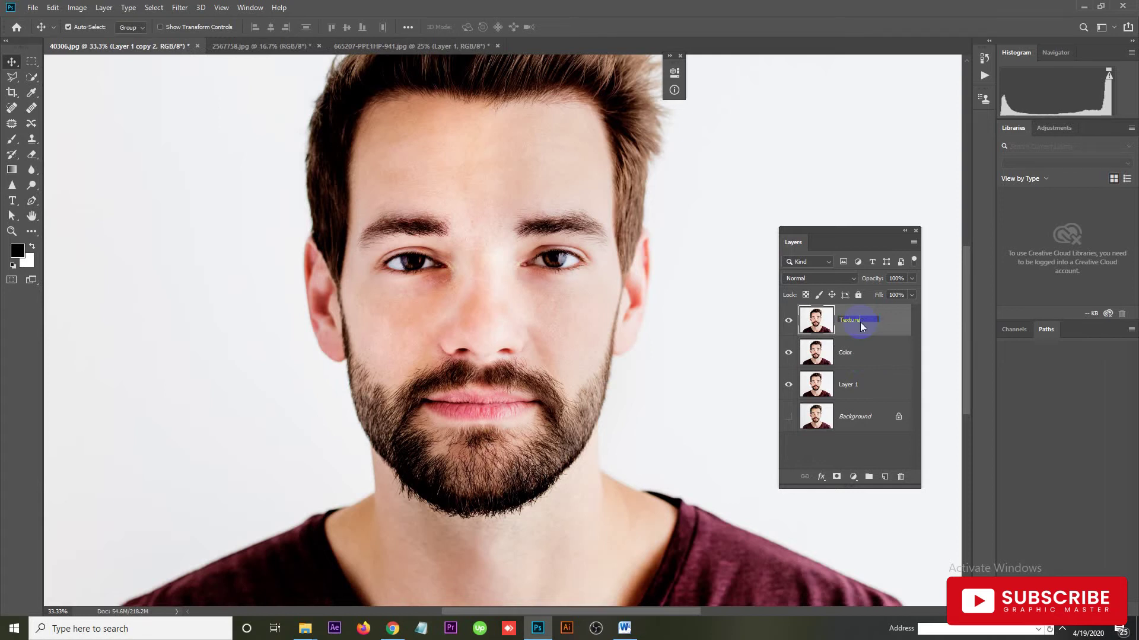
{"action": "left_click", "coordinate": [850, 356]}
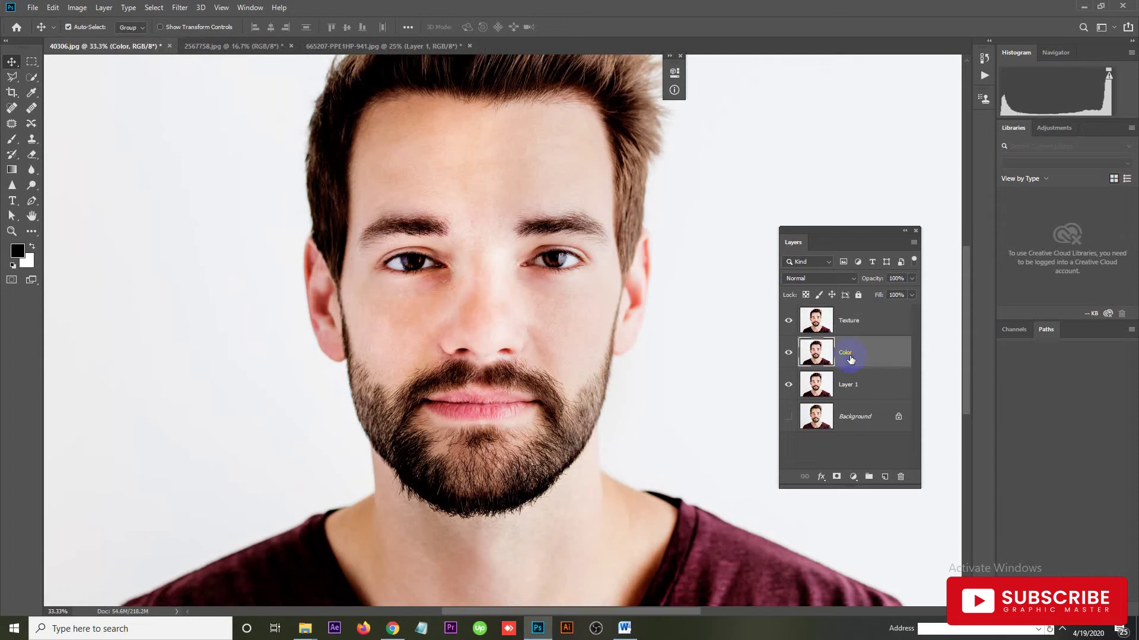
Hide the Texture layer, leaving the Color layer active.
{"action": "left_click", "coordinate": [788, 386]}
{"action": "left_click", "coordinate": [789, 322]}
{"action": "left_click", "coordinate": [187, 45]}
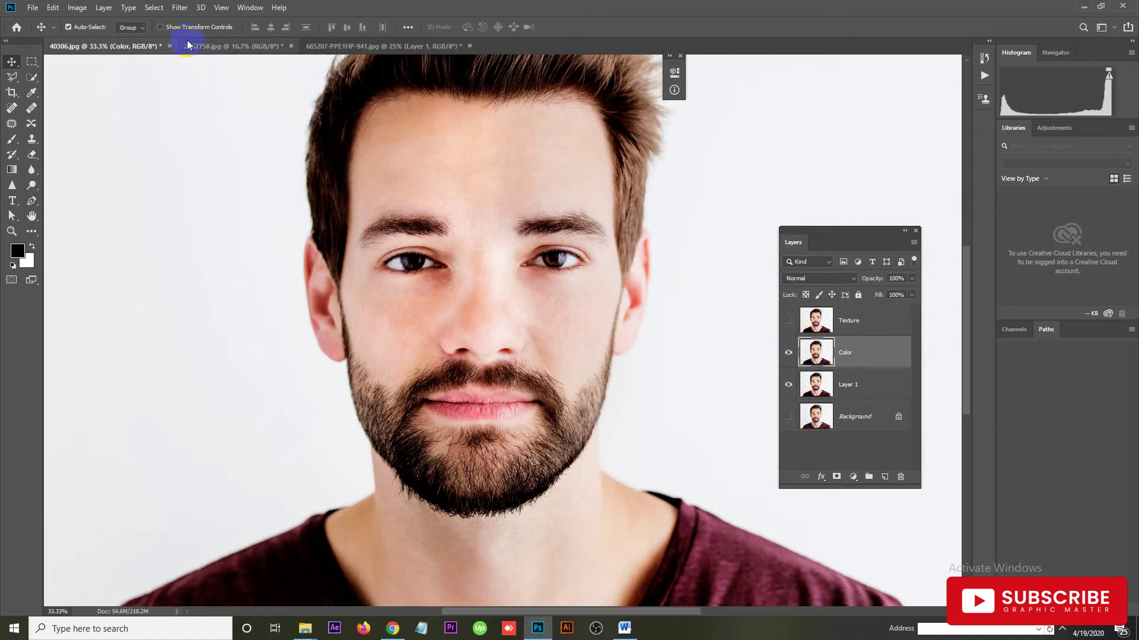
Apply a Gaussian Blur with radius 9 to the Color layer.
{"action": "left_click", "coordinate": [180, 8]}
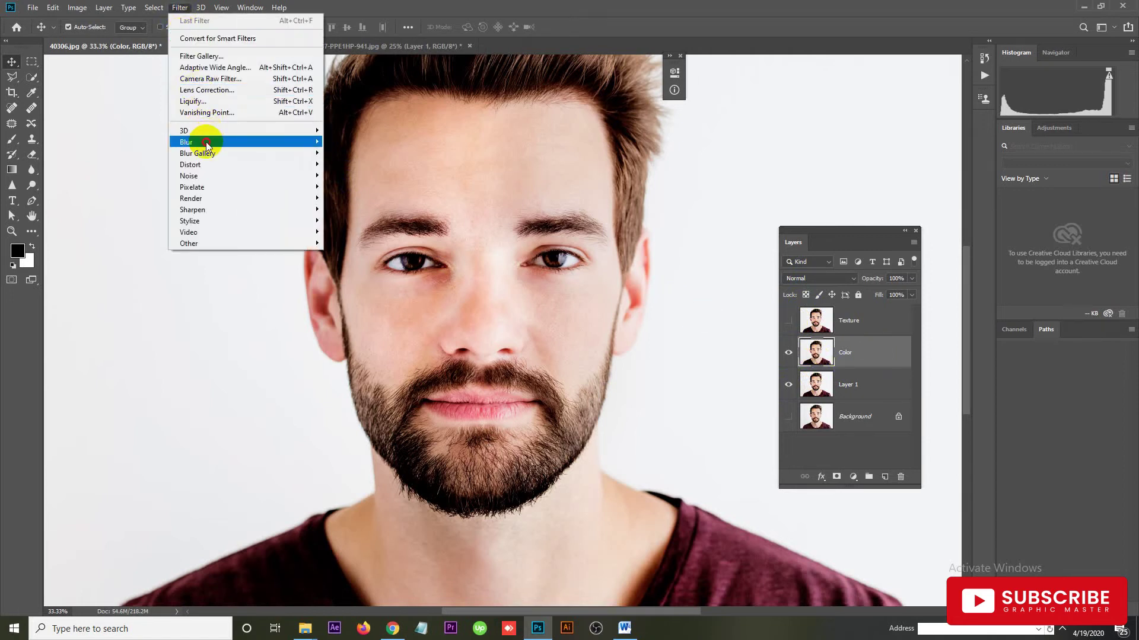
{"action": "left_click", "coordinate": [349, 188]}
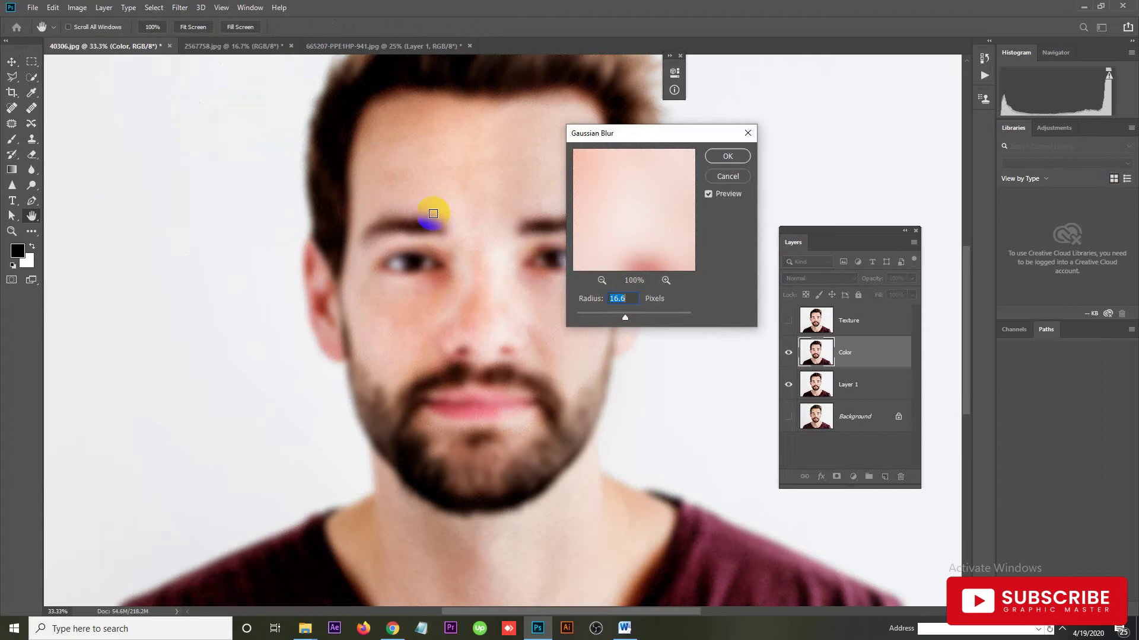
{"action": "left_click", "coordinate": [615, 298]}
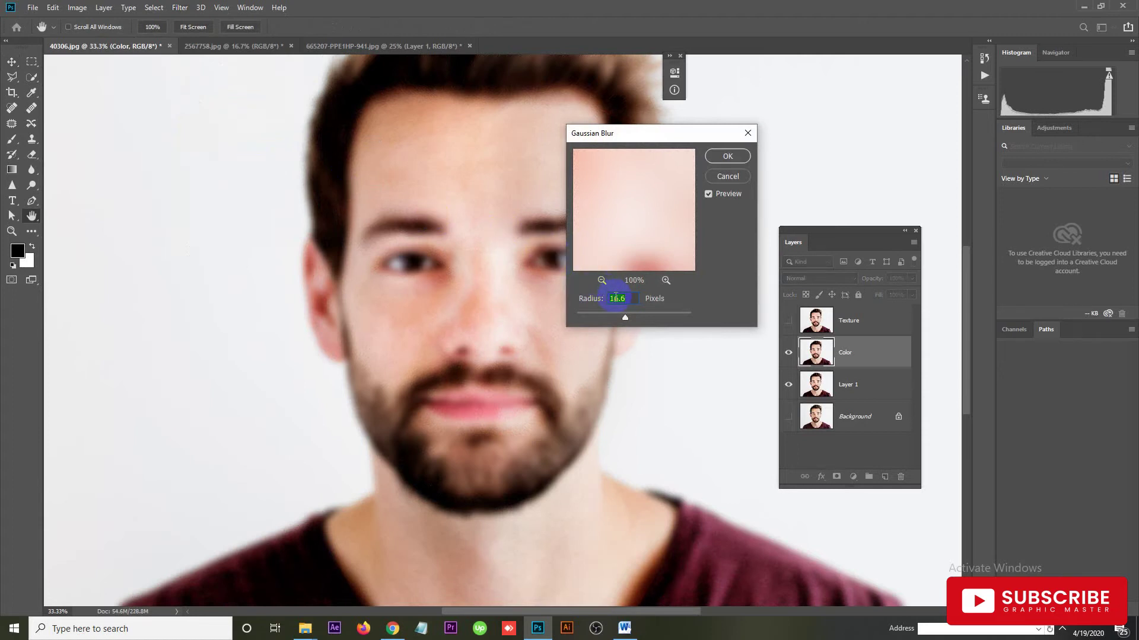
{"action": "type", "text": "9"}
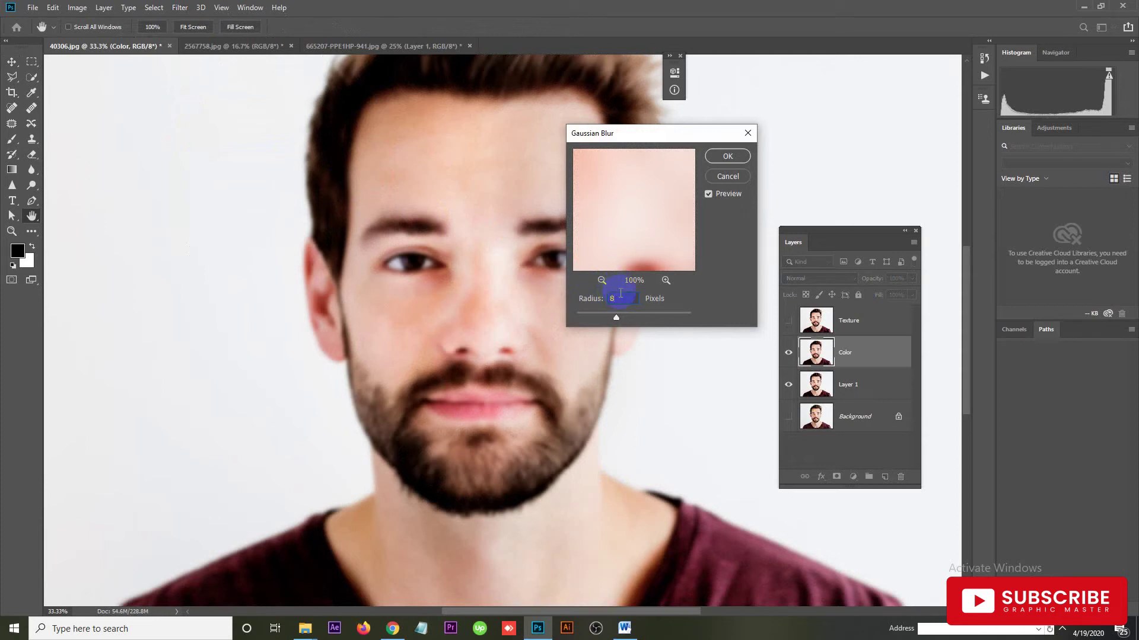
{"action": "left_click", "coordinate": [724, 156]}
Show the Texture layer again, compare it on and off, and select it.
{"action": "left_click", "coordinate": [789, 385]}
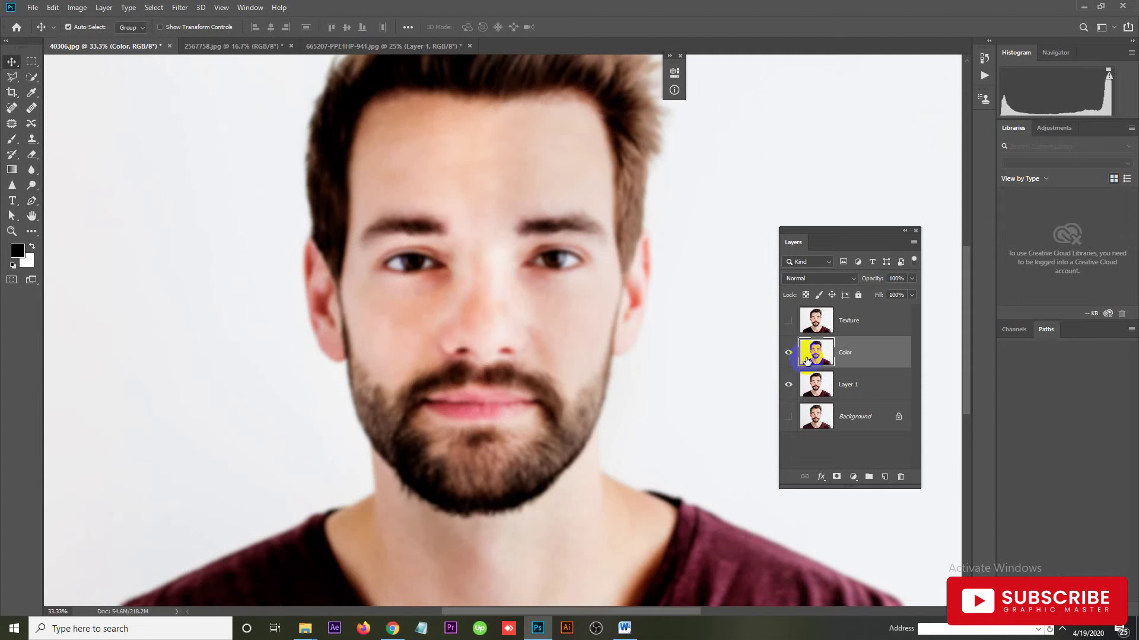
{"action": "left_click", "coordinate": [791, 321]}
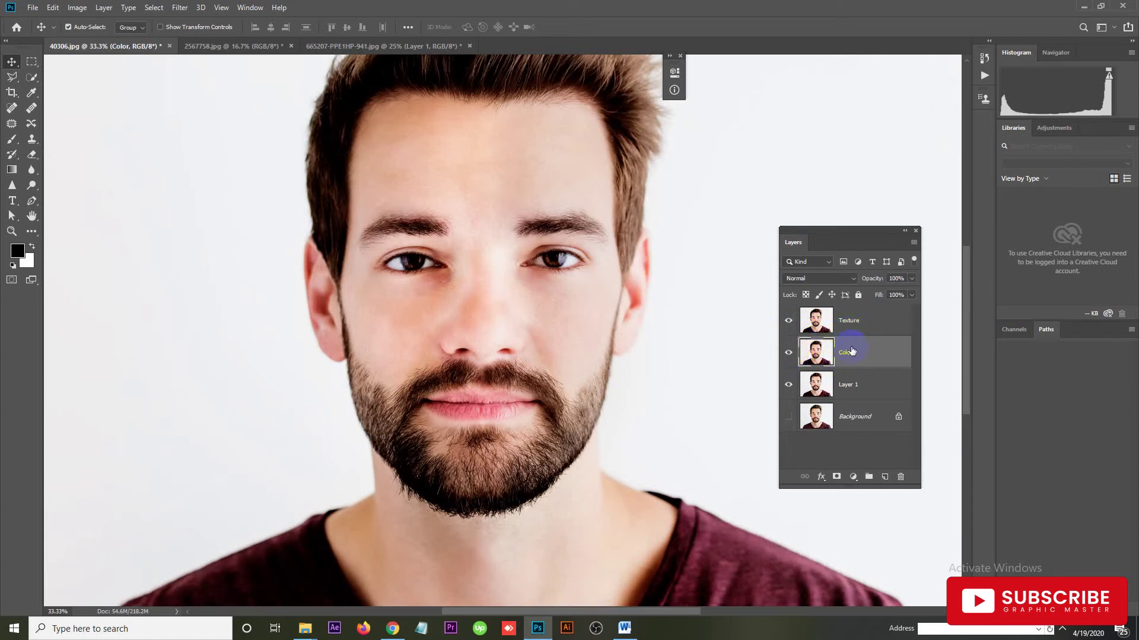
{"action": "left_click", "coordinate": [789, 321]}
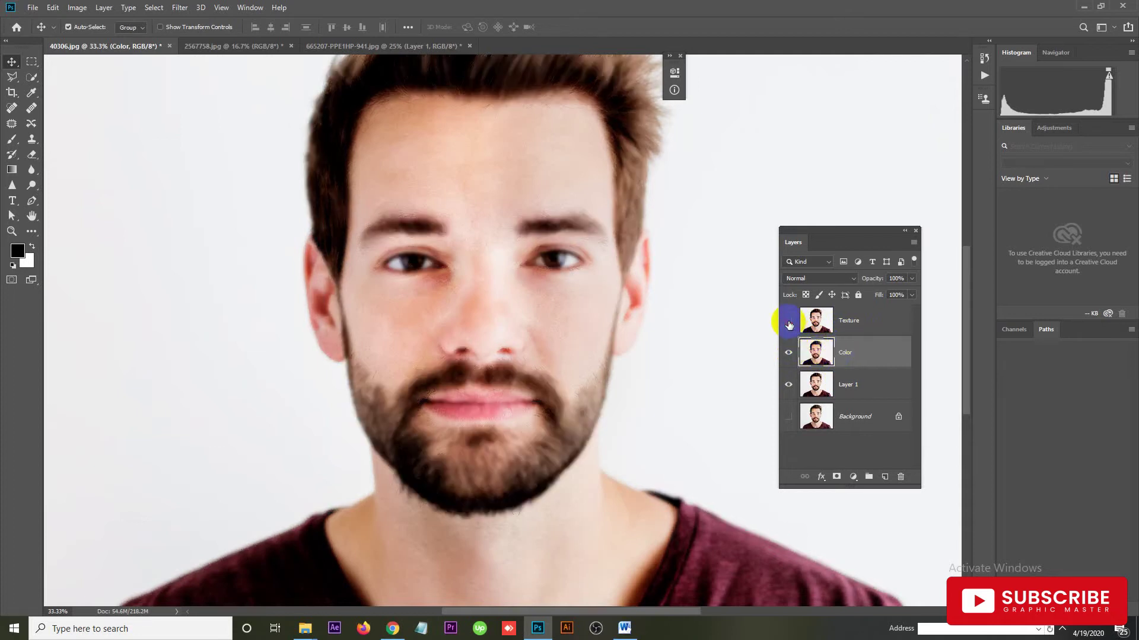
{"action": "left_click", "coordinate": [789, 321]}
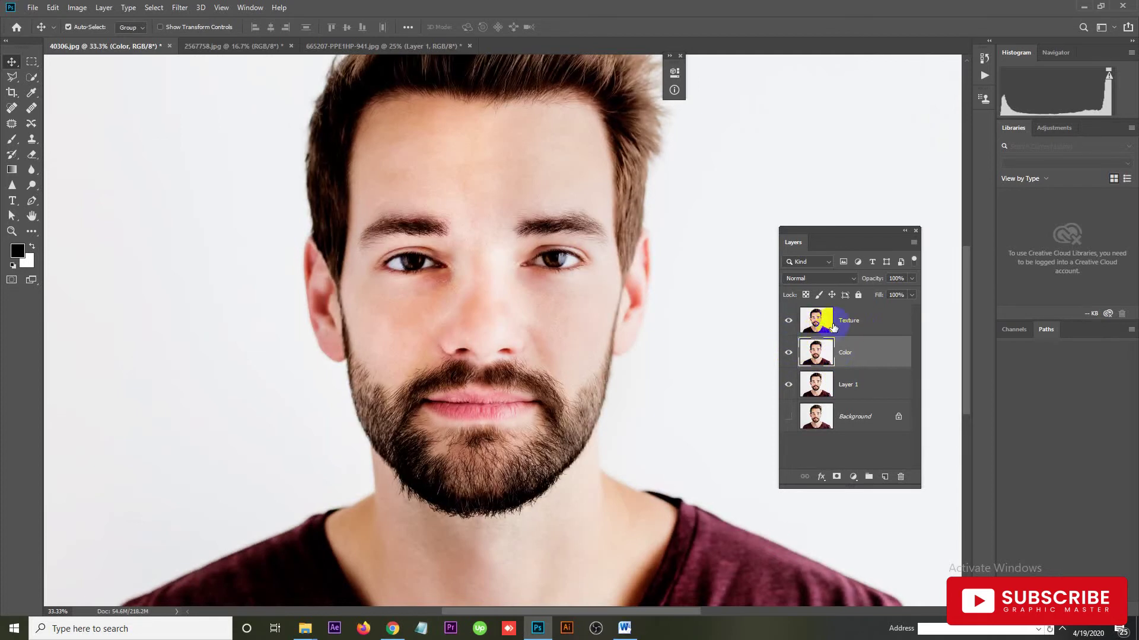
{"action": "left_click", "coordinate": [848, 323]}
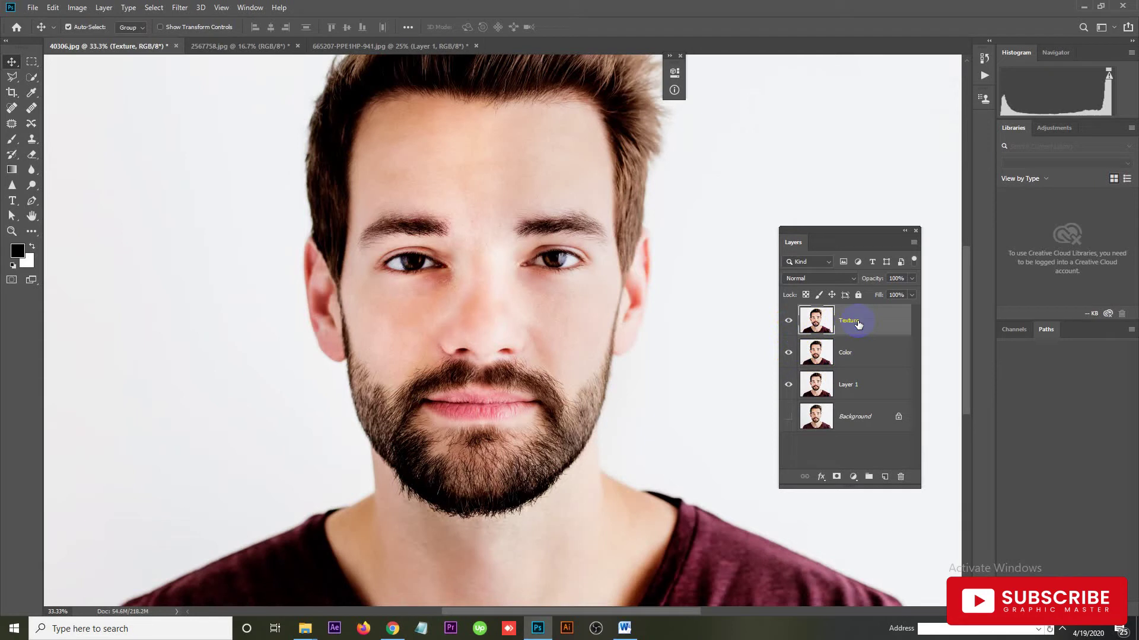
{"action": "left_click", "coordinate": [76, 8]}
{"action": "mouse_move", "coordinate": [99, 120]}
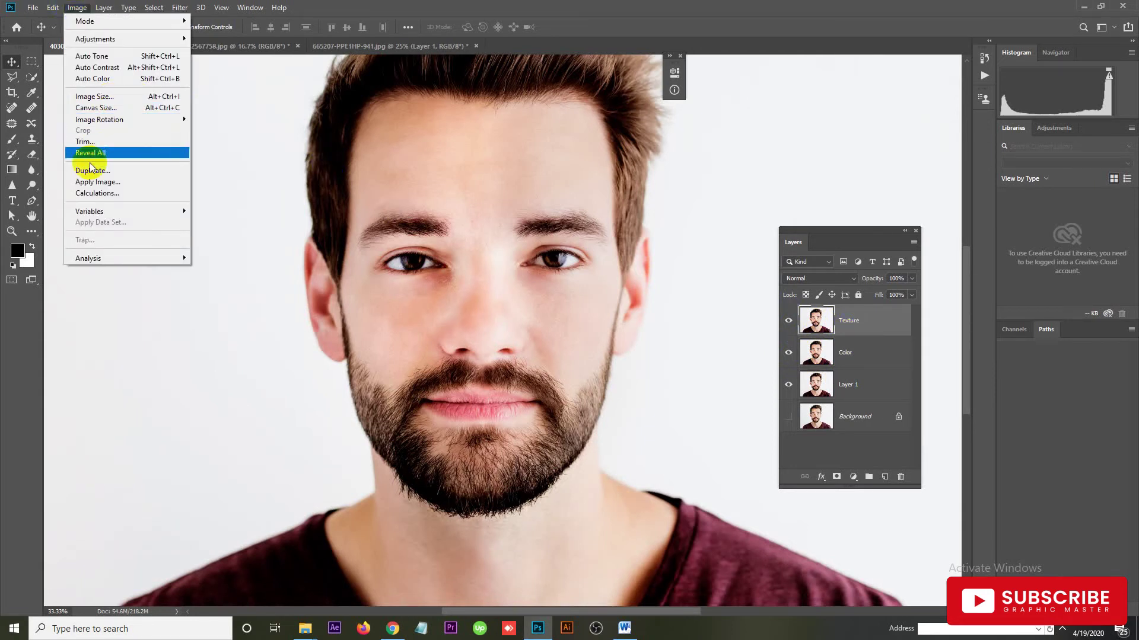
Open Apply Image on the Texture layer, sourcing the Color layer's RGB channel from 40306.jpg.
{"action": "left_click", "coordinate": [117, 185]}
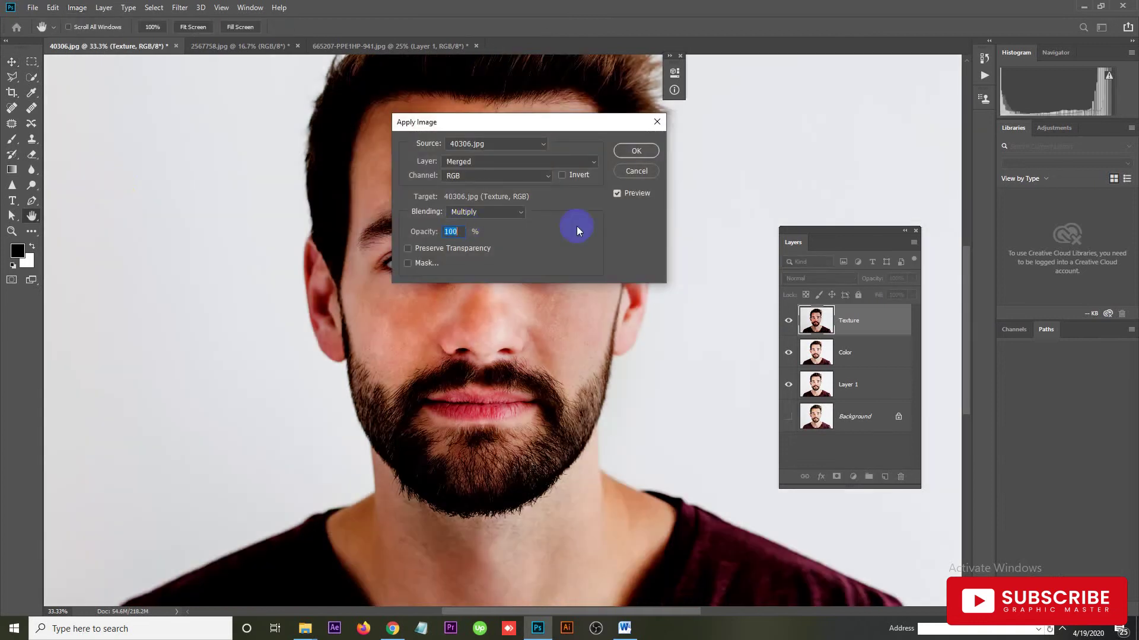
{"action": "mouse_move", "coordinate": [504, 130]}
{"action": "left_mouse_down"}
{"action": "mouse_move", "coordinate": [654, 159]}
{"action": "mouse_move", "coordinate": [198, 167]}
{"action": "left_mouse_up"}
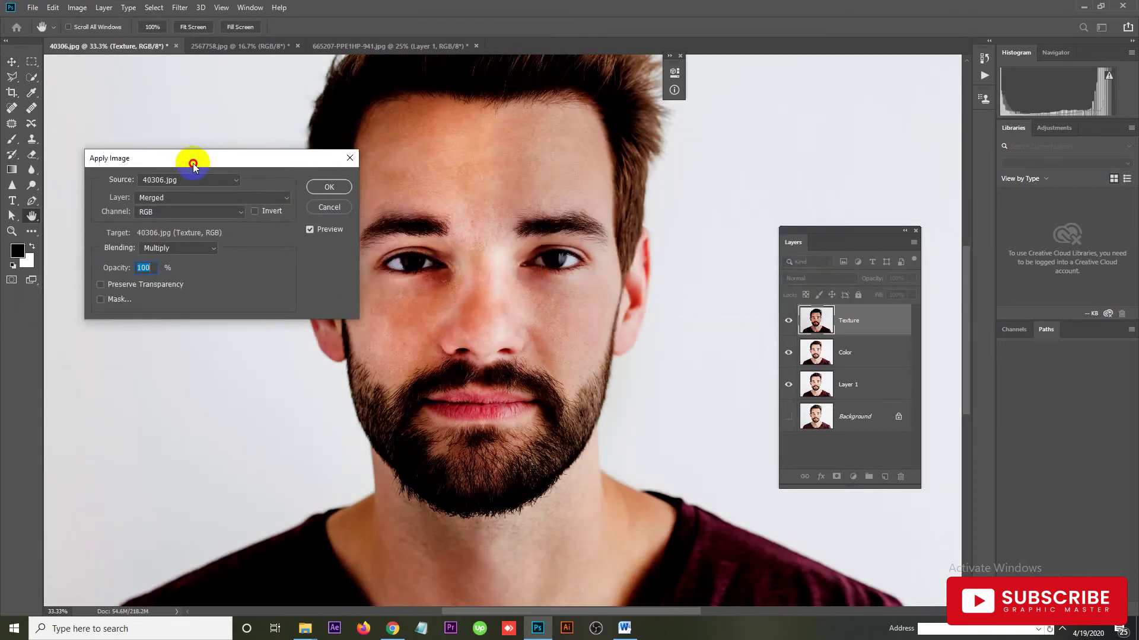
{"action": "left_click", "coordinate": [179, 197]}
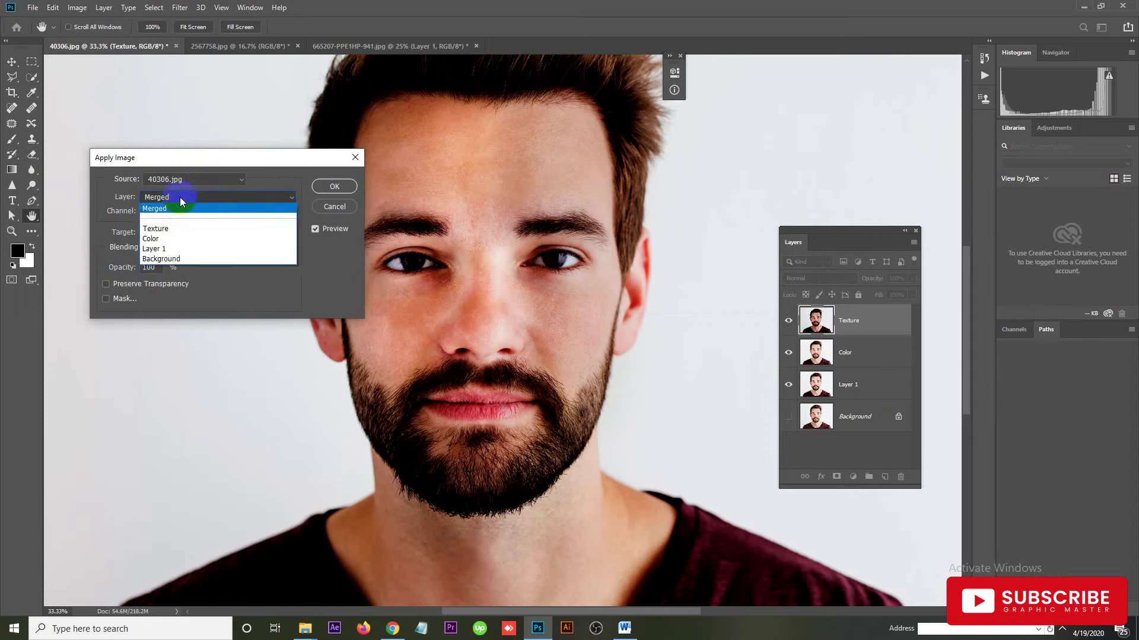
{"action": "left_click", "coordinate": [167, 243]}
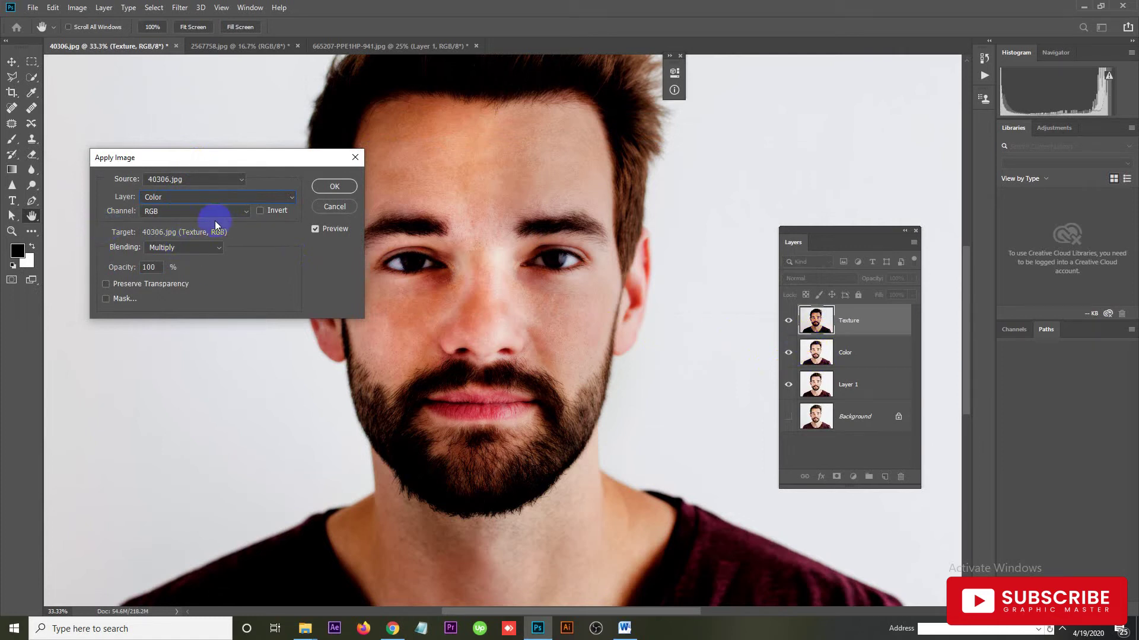
{"action": "left_click", "coordinate": [174, 212]}
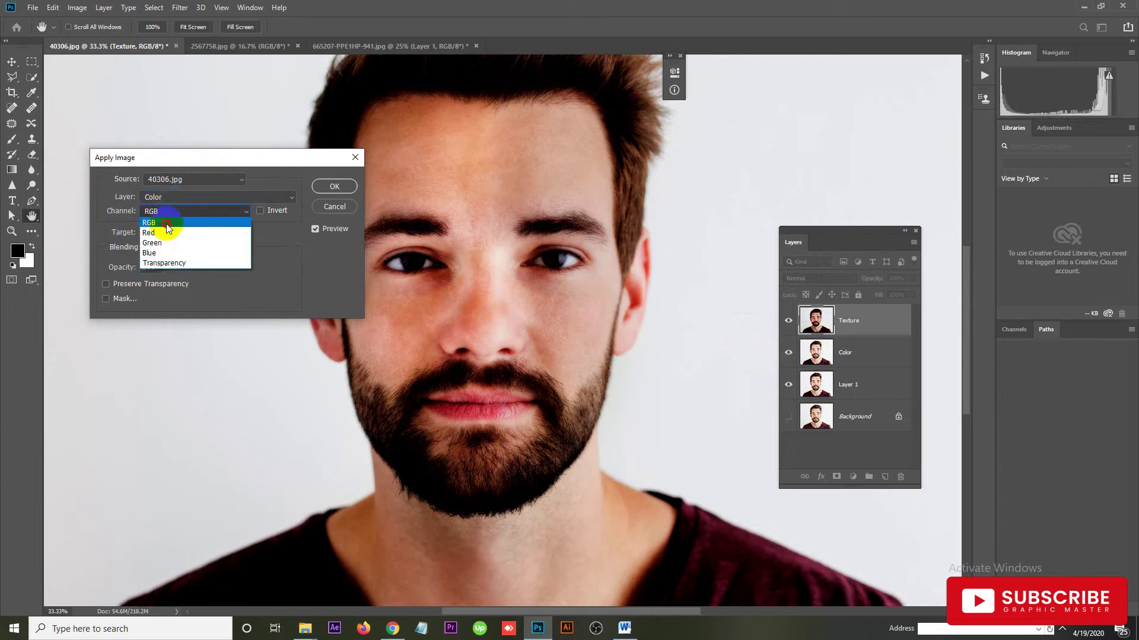
{"action": "left_click", "coordinate": [166, 224]}
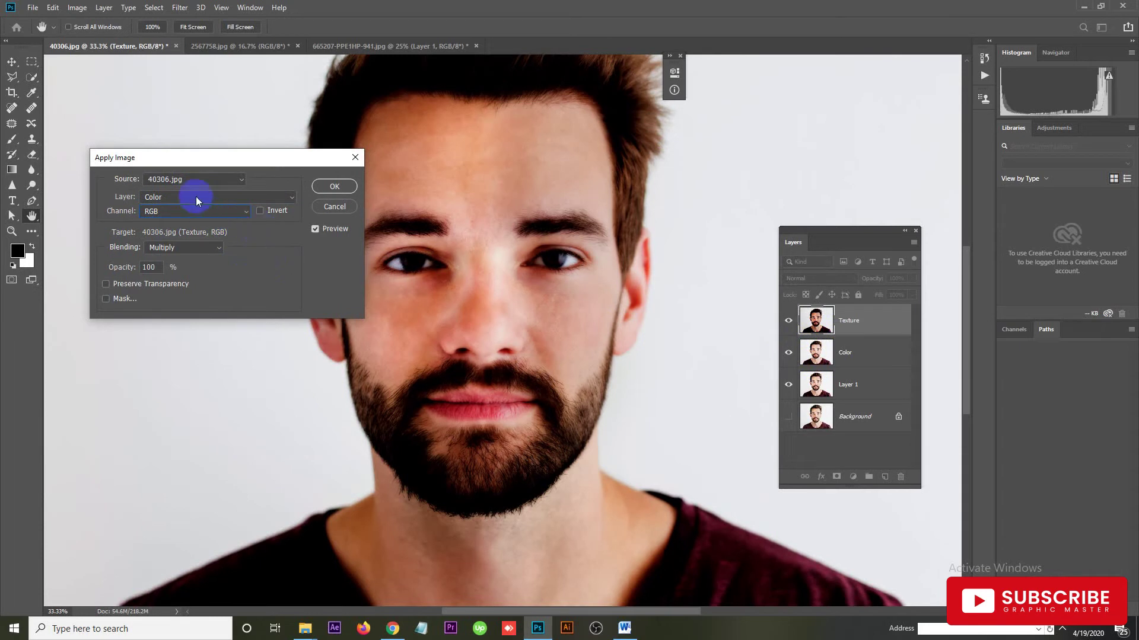
{"action": "left_click", "coordinate": [201, 181]}
{"action": "left_click", "coordinate": [203, 180]}
Enable masking in Apply Image, with the Color layer as the mask.
{"action": "left_click", "coordinate": [106, 284]}
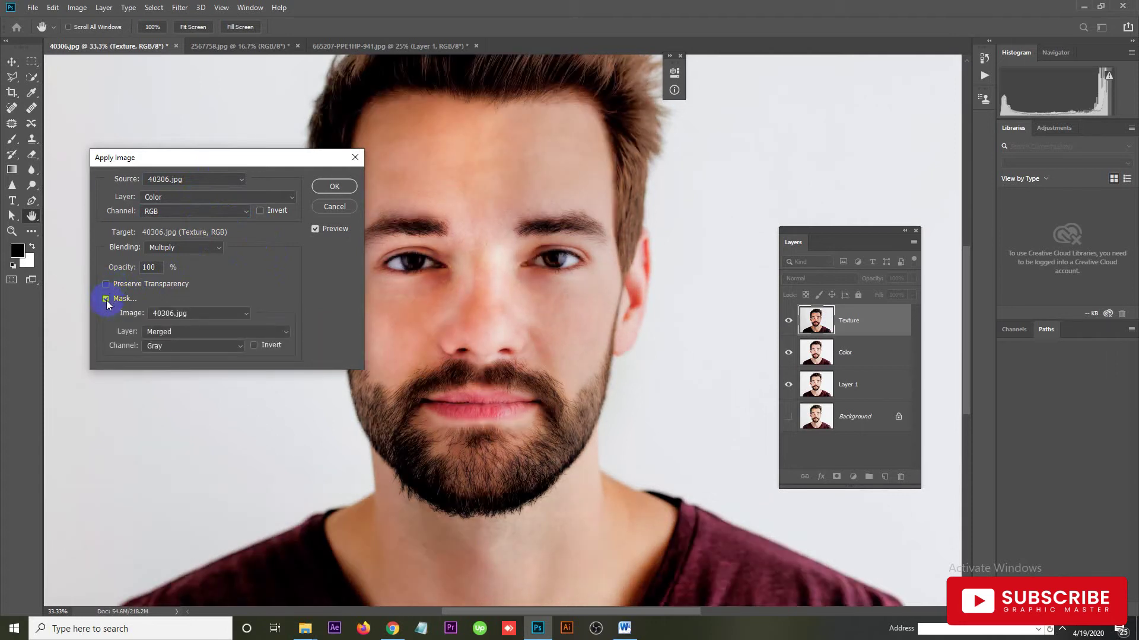
{"action": "left_click", "coordinate": [159, 332]}
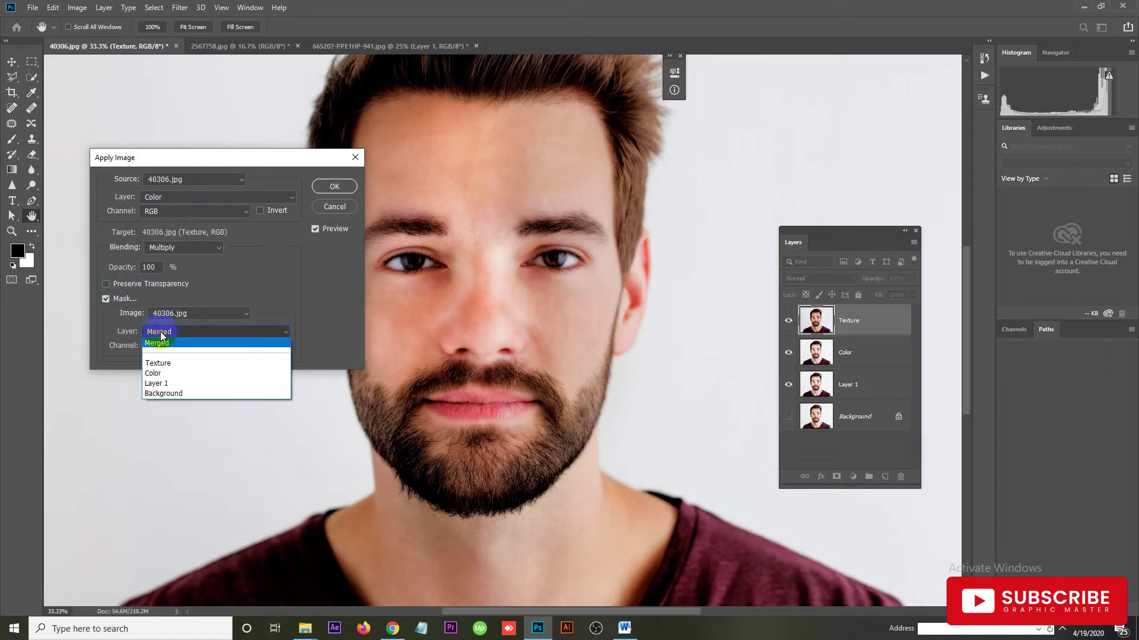
{"action": "left_click", "coordinate": [169, 372]}
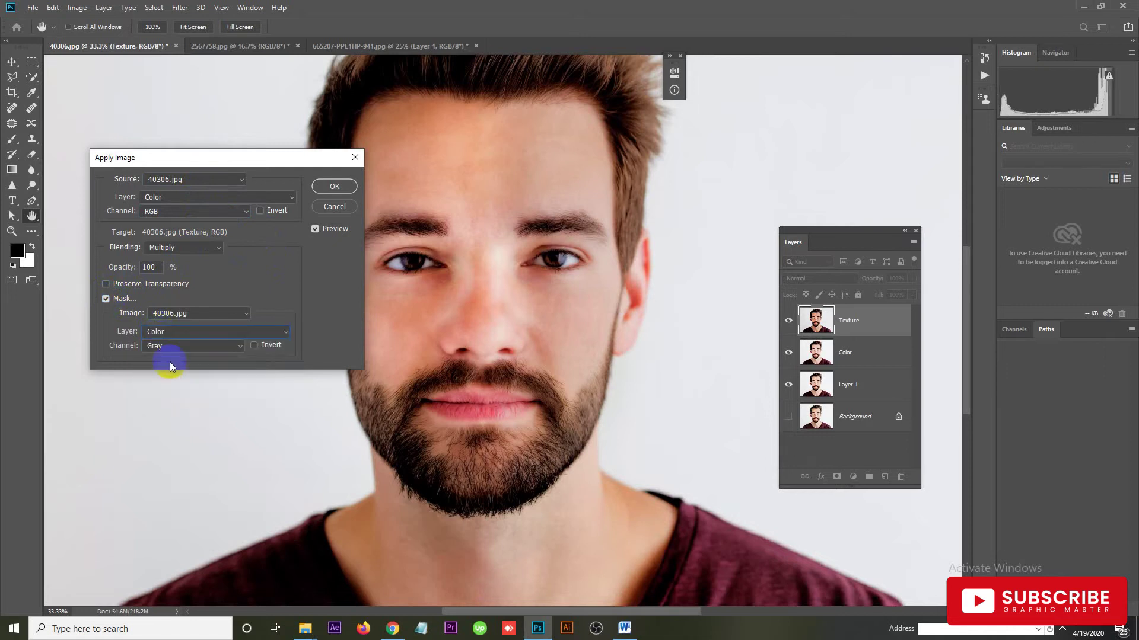
{"action": "left_click", "coordinate": [195, 249]}
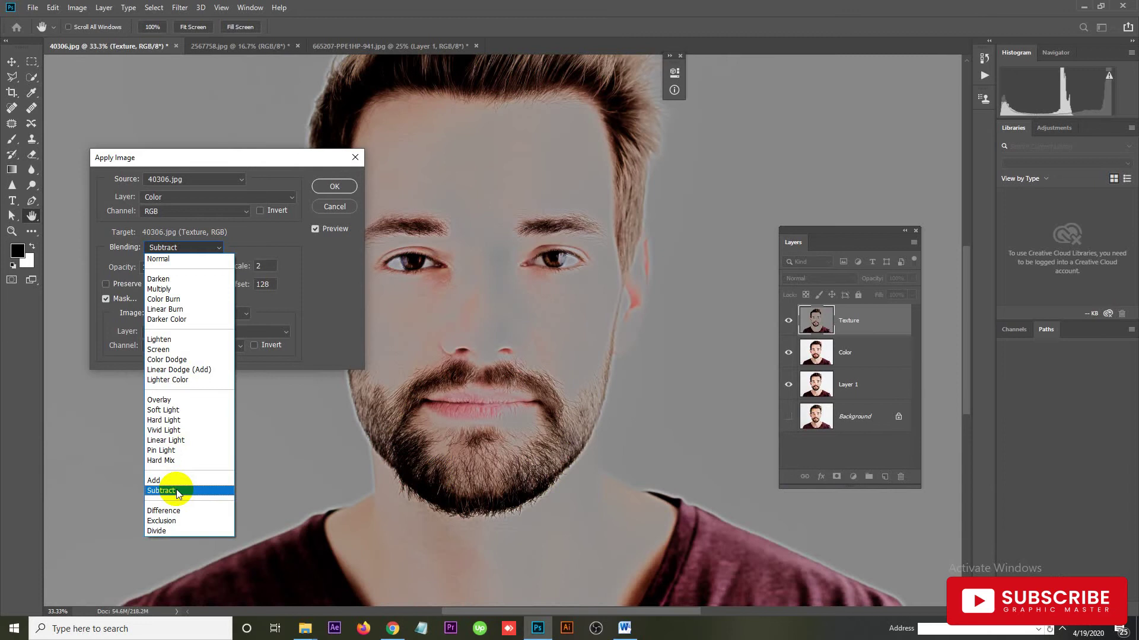
Apply Subtract blending at Scale 2, Offset 128, with masking off, to the Texture layer.
{"action": "left_click", "coordinate": [176, 491]}
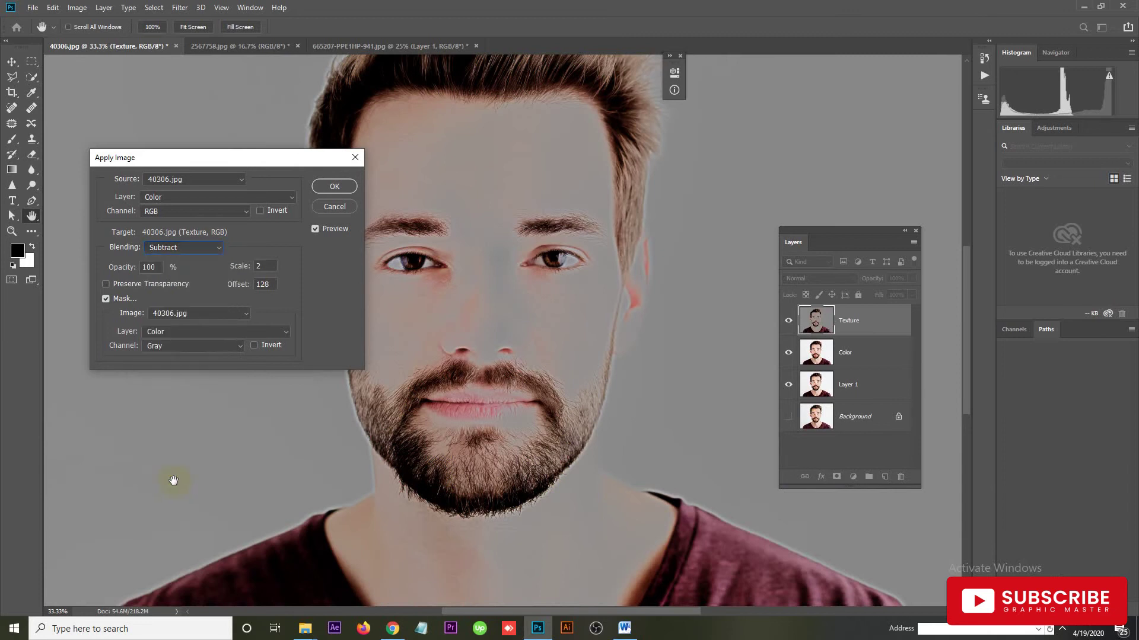
{"action": "left_click", "coordinate": [201, 332]}
{"action": "left_click", "coordinate": [176, 344]}
{"action": "left_click", "coordinate": [176, 345]}
{"action": "left_click", "coordinate": [177, 356]}
{"action": "left_click", "coordinate": [106, 299]}
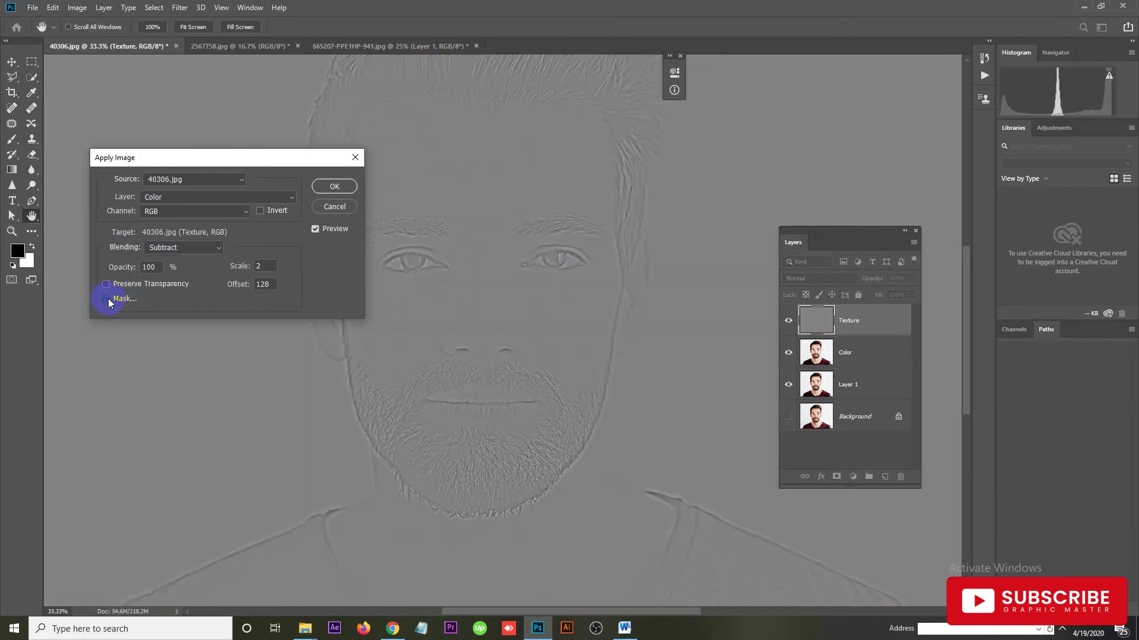
{"action": "double_click", "coordinate": [270, 286]}
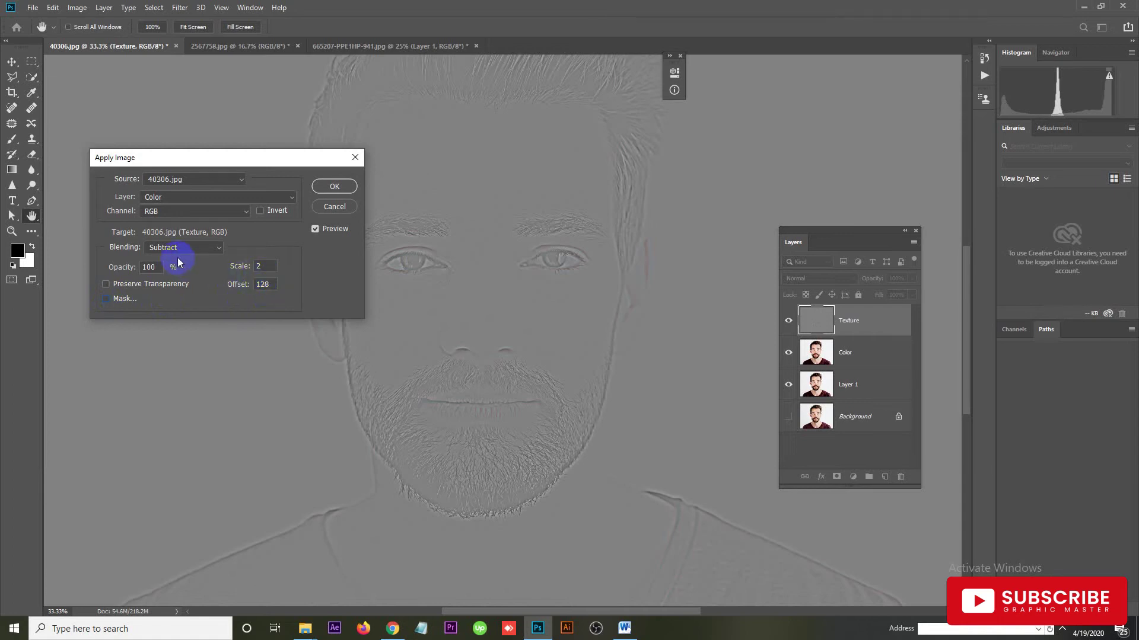
{"action": "left_click", "coordinate": [326, 187]}
{"action": "left_click", "coordinate": [280, 268]}
{"action": "left_click", "coordinate": [329, 187]}
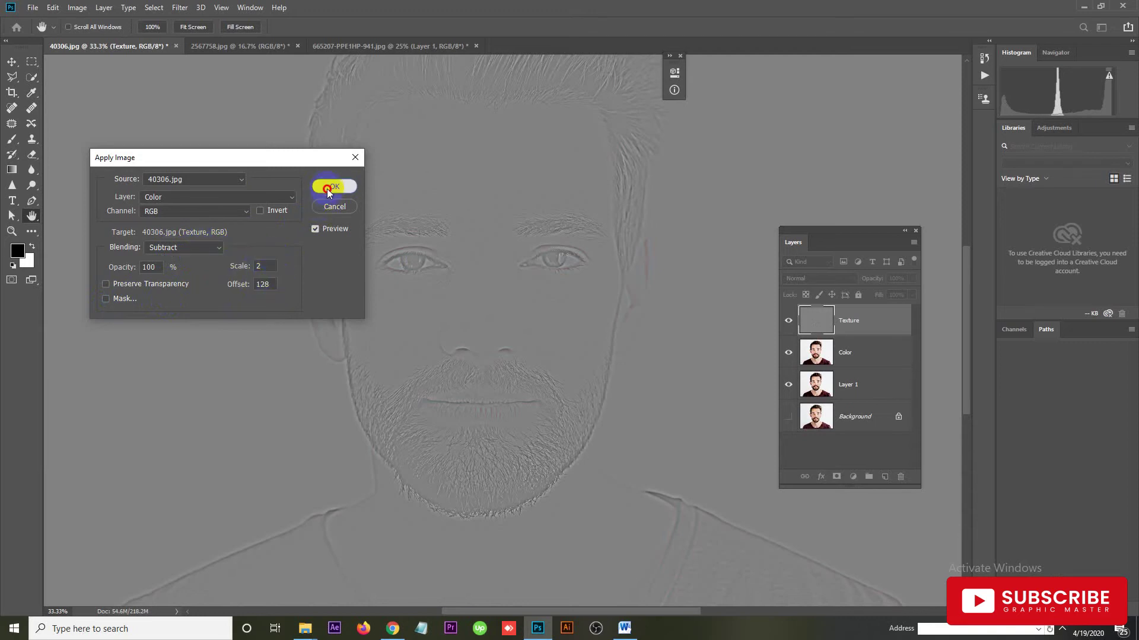
{"action": "left_click", "coordinate": [823, 362]}
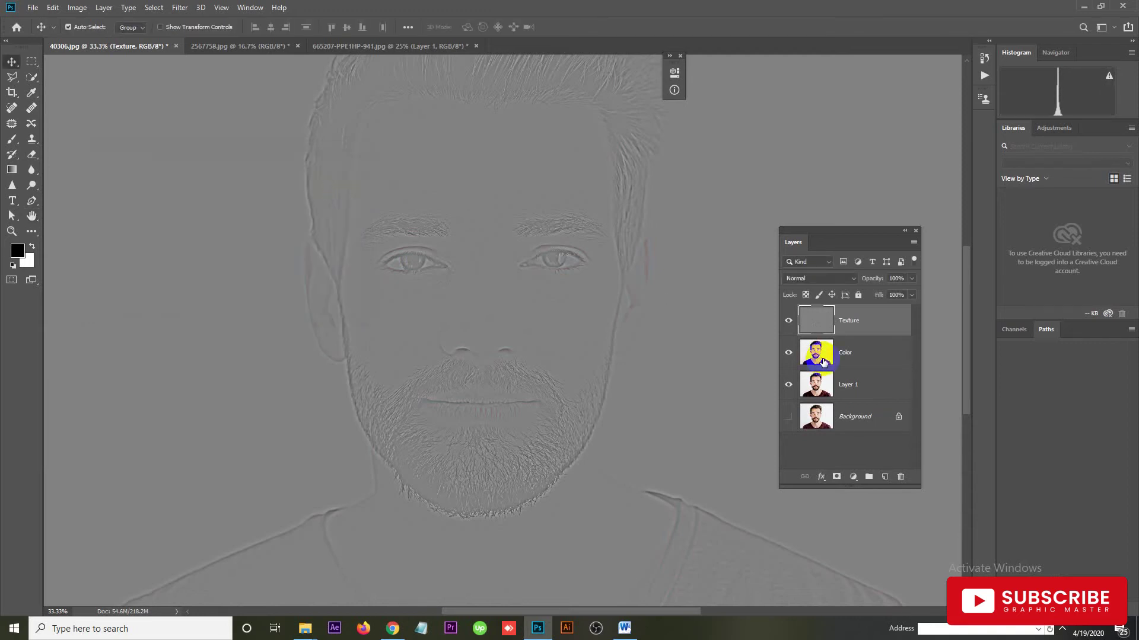
Set the Texture layer's blend mode to Linear Light.
{"action": "key", "text": "ctrl+minus"}
{"action": "key", "text": "ctrl+minus"}
{"action": "left_click", "coordinate": [846, 334]}
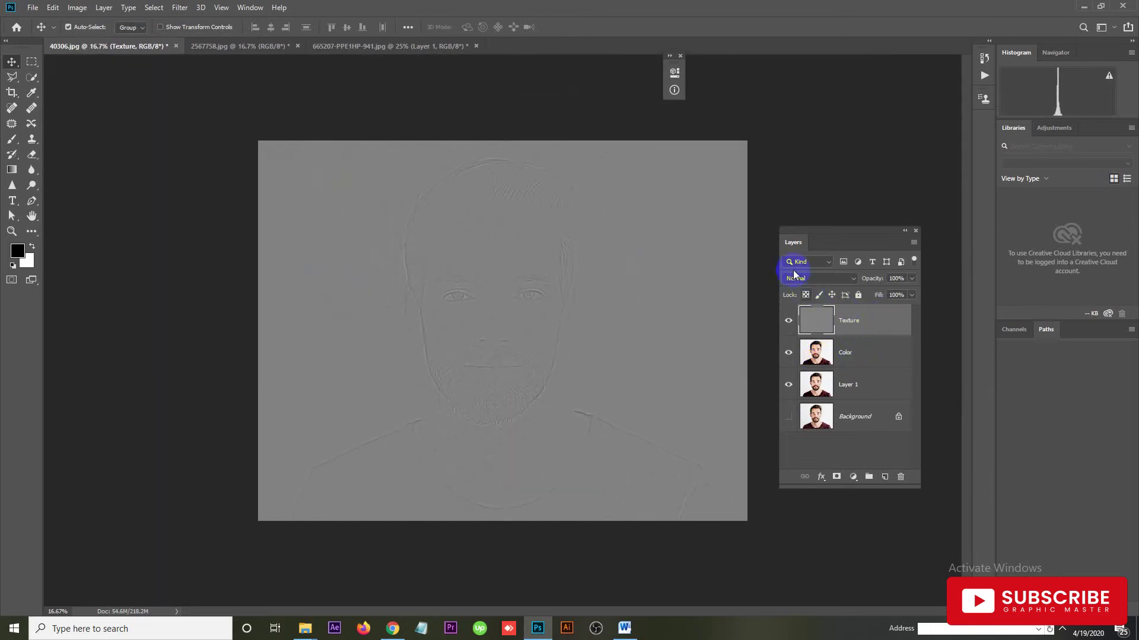
{"action": "left_click", "coordinate": [813, 280]}
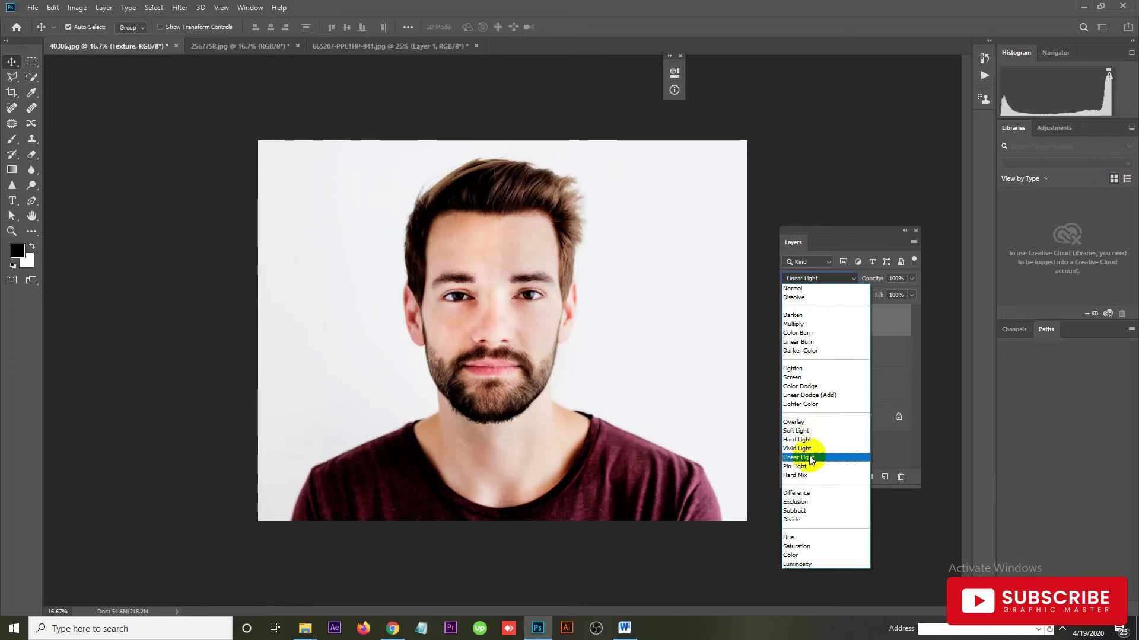
{"action": "left_click", "coordinate": [810, 457]}
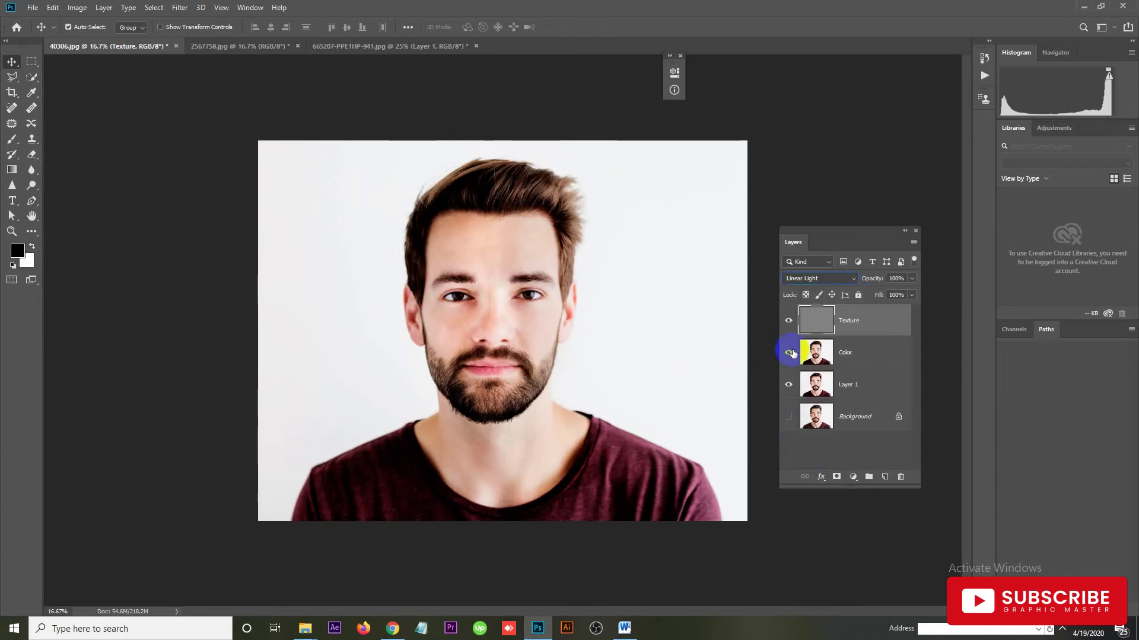
Zoom in twice on the face, from 16.7% to 33.3%.
{"action": "left_click", "coordinate": [504, 347]}
{"action": "left_click", "coordinate": [503, 348]}
{"action": "key", "text": "ctrl"}
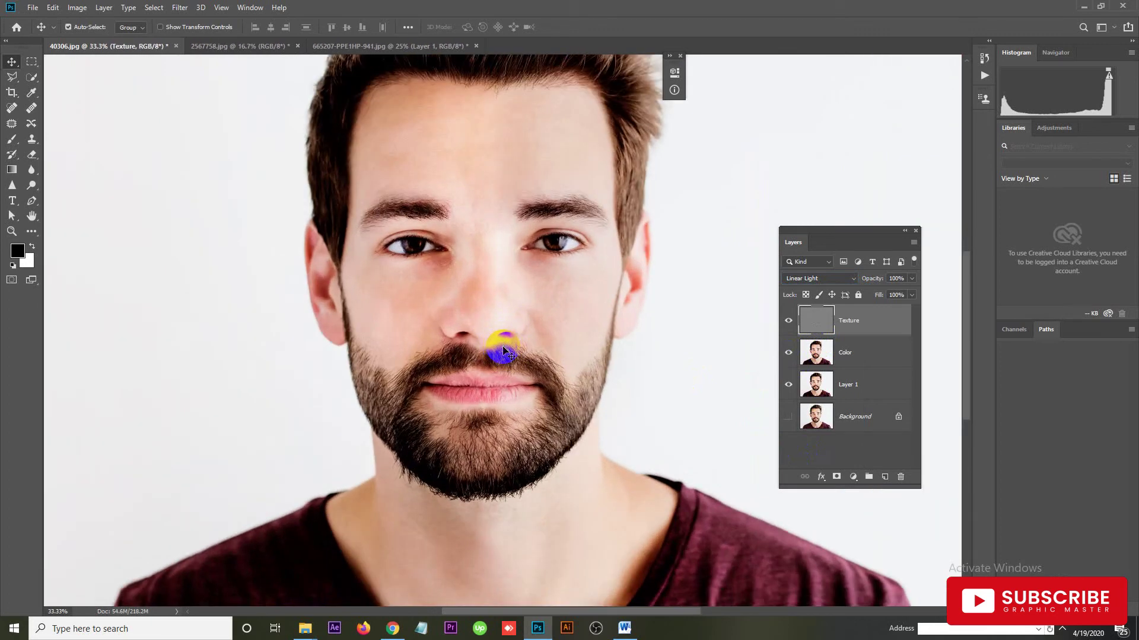
Group the Texture and Color layers into Group 1 and expand the group.
{"action": "left_click", "coordinate": [844, 351], "text": "ctrl"}
{"action": "key", "text": "ctrl+g"}
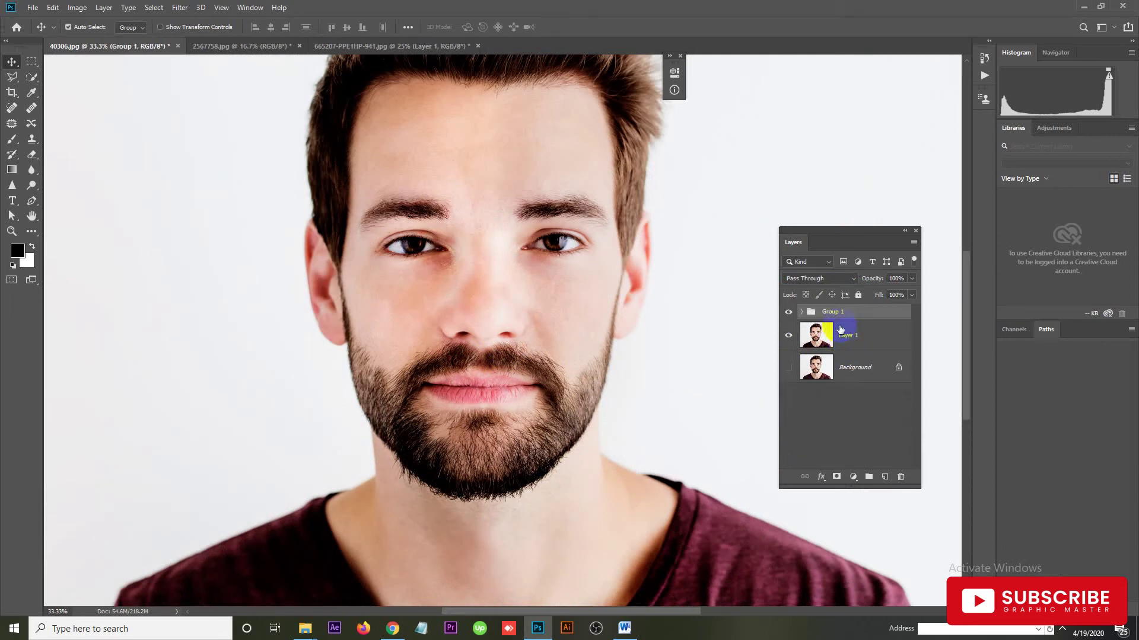
{"action": "left_click", "coordinate": [802, 313]}
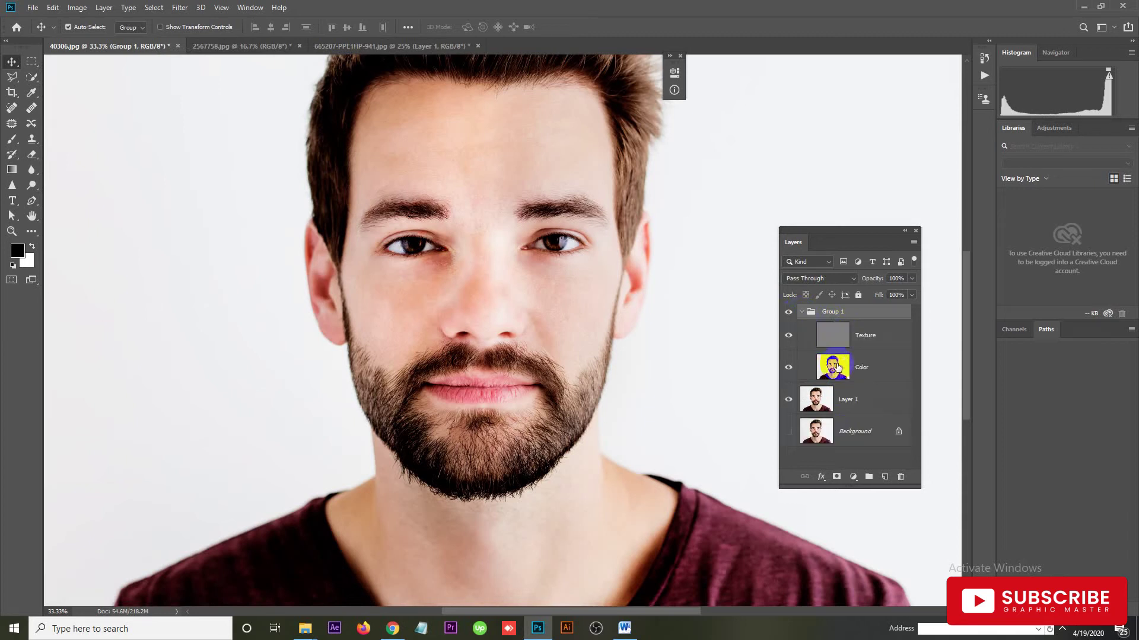
{"action": "left_click", "coordinate": [864, 352]}
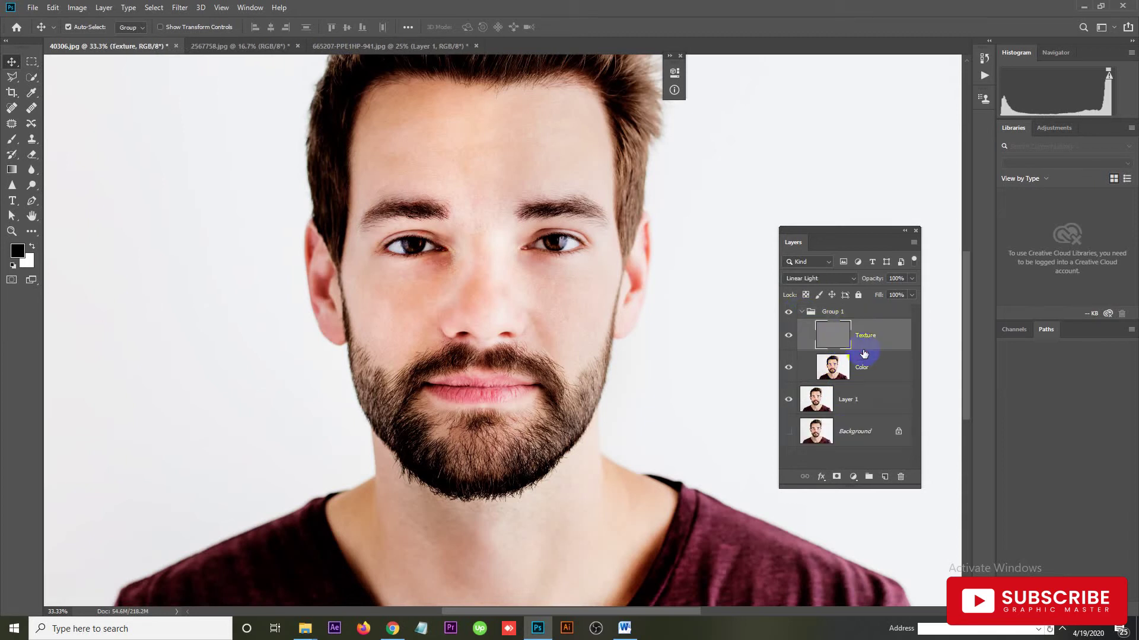
Add a new empty layer inside Group 1, placed below the Texture layer.
{"action": "left_click", "coordinate": [884, 477]}
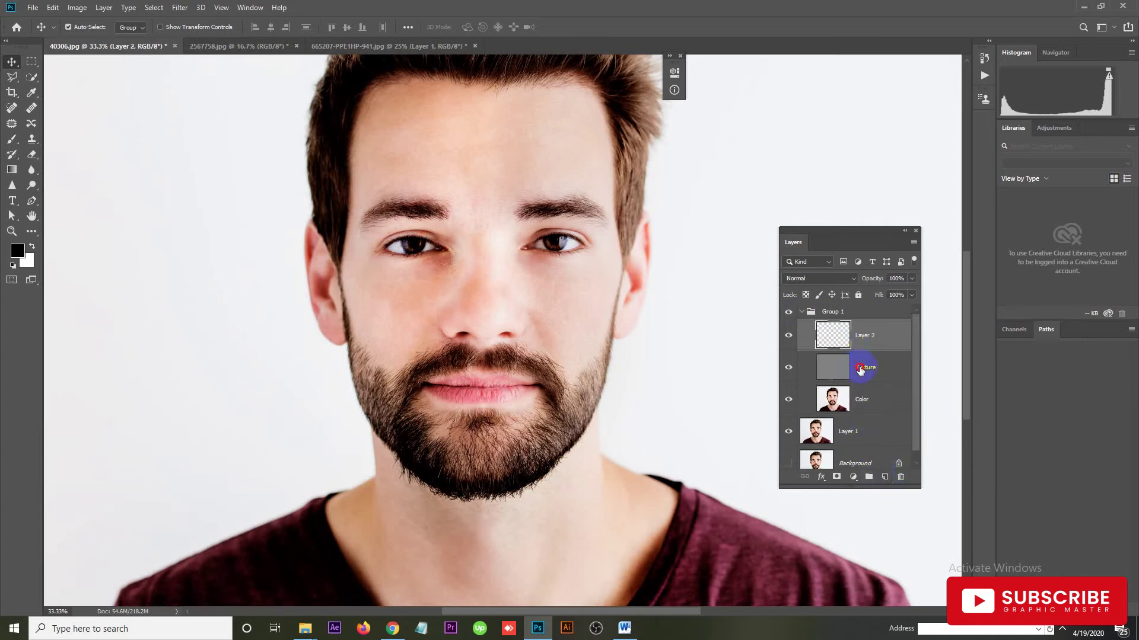
{"action": "left_click_drag", "start_coordinate": [863, 364], "coordinate": [859, 330]}
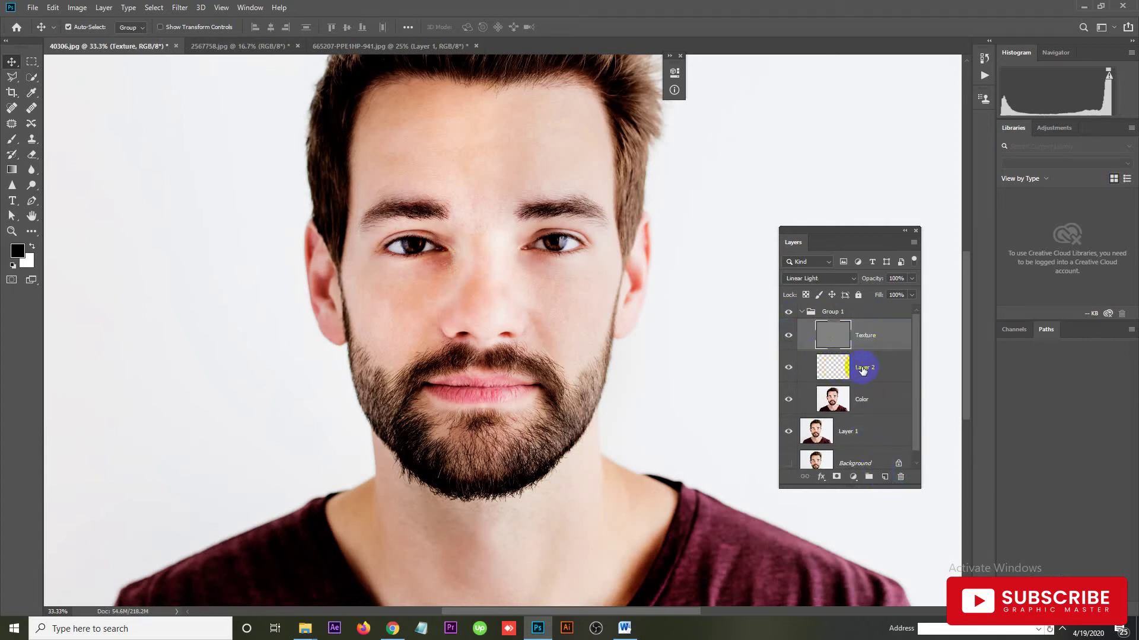
{"action": "left_click", "coordinate": [837, 369]}
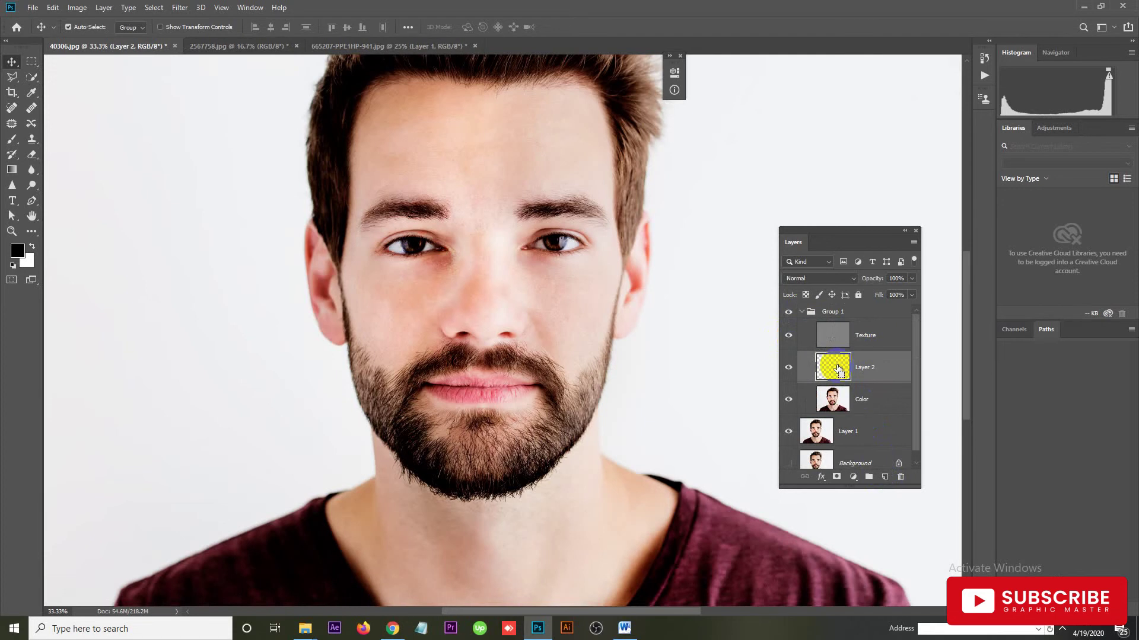
{"action": "key", "text": "ctrl+minus"}
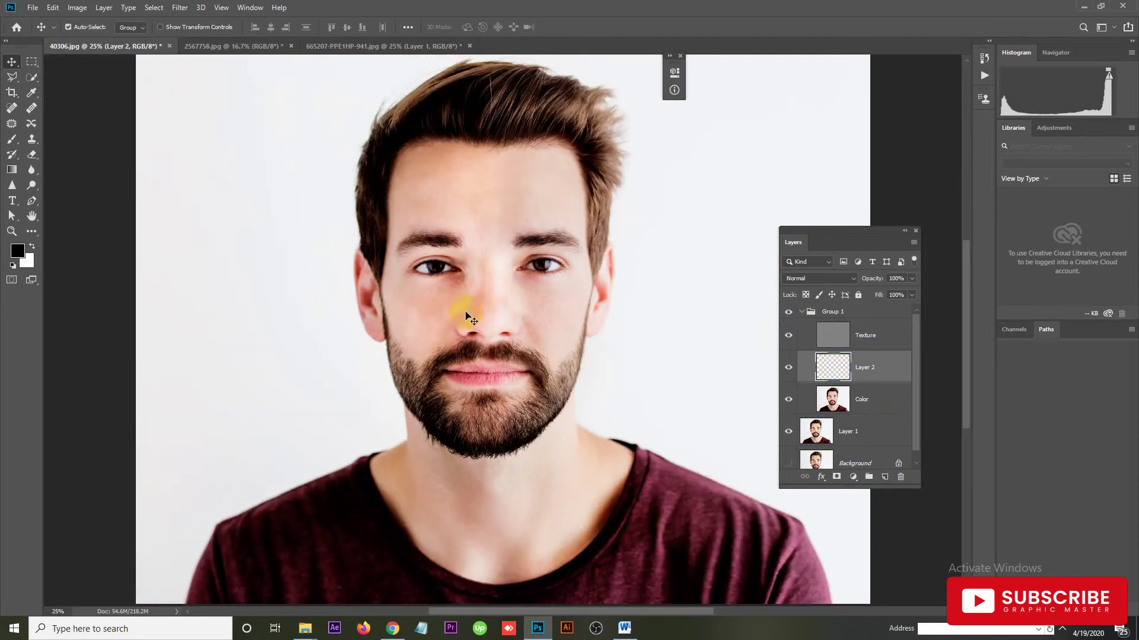
{"action": "left_click", "coordinate": [830, 364]}
{"action": "left_click", "coordinate": [855, 405]}
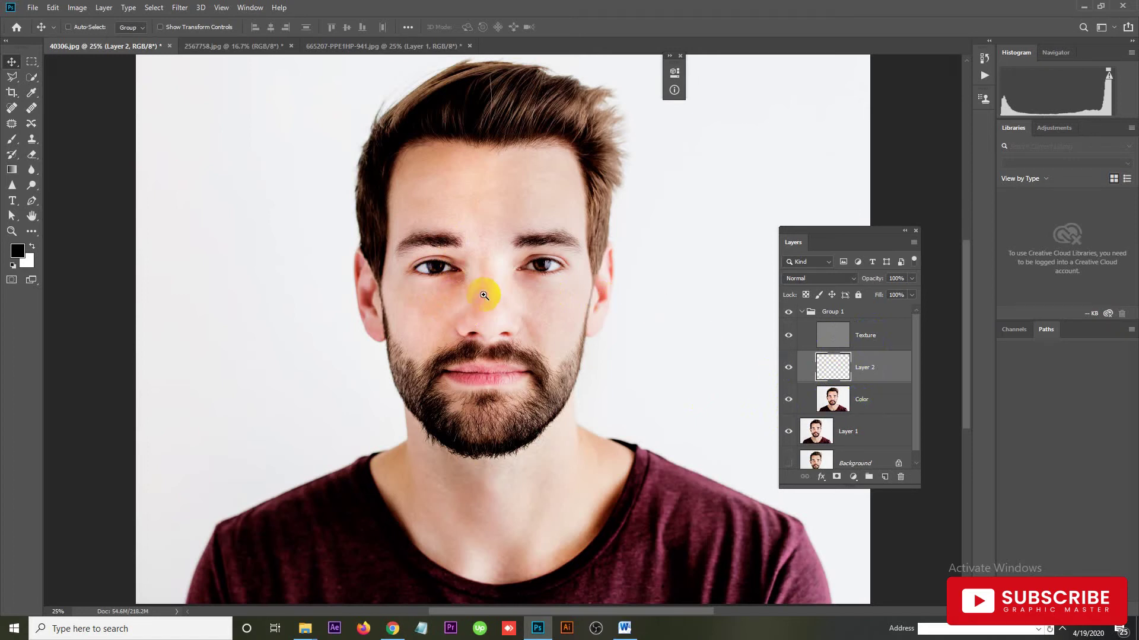
{"action": "left_click", "coordinate": [482, 314], "text": "ctrl"}
{"action": "left_click", "coordinate": [480, 329], "text": "ctrl"}
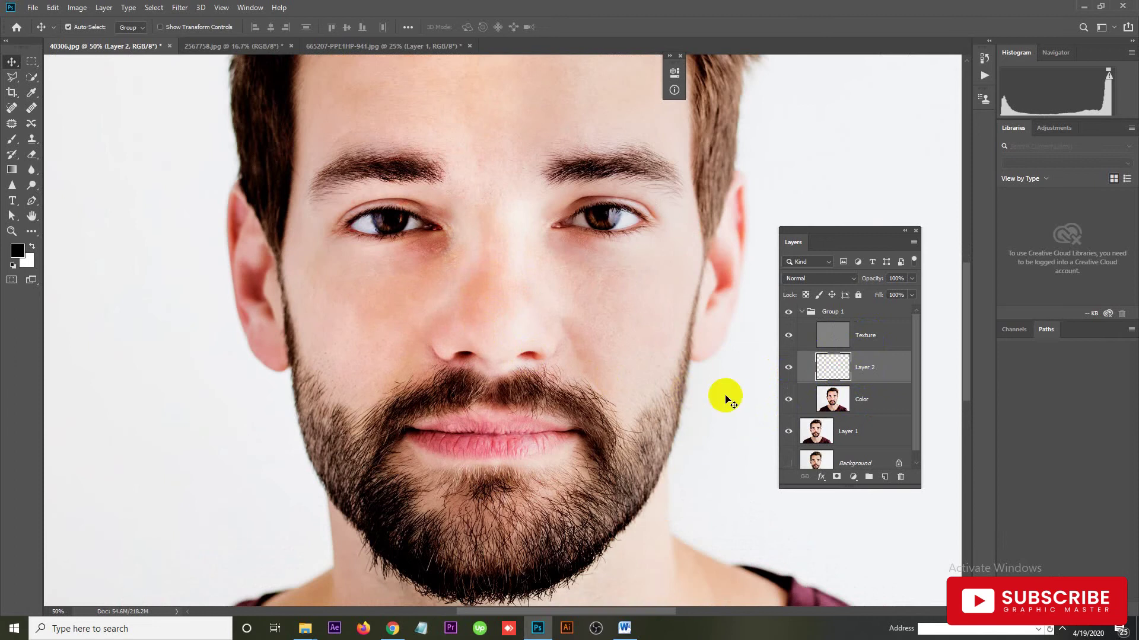
{"action": "key", "text": "ctrl+minus"}
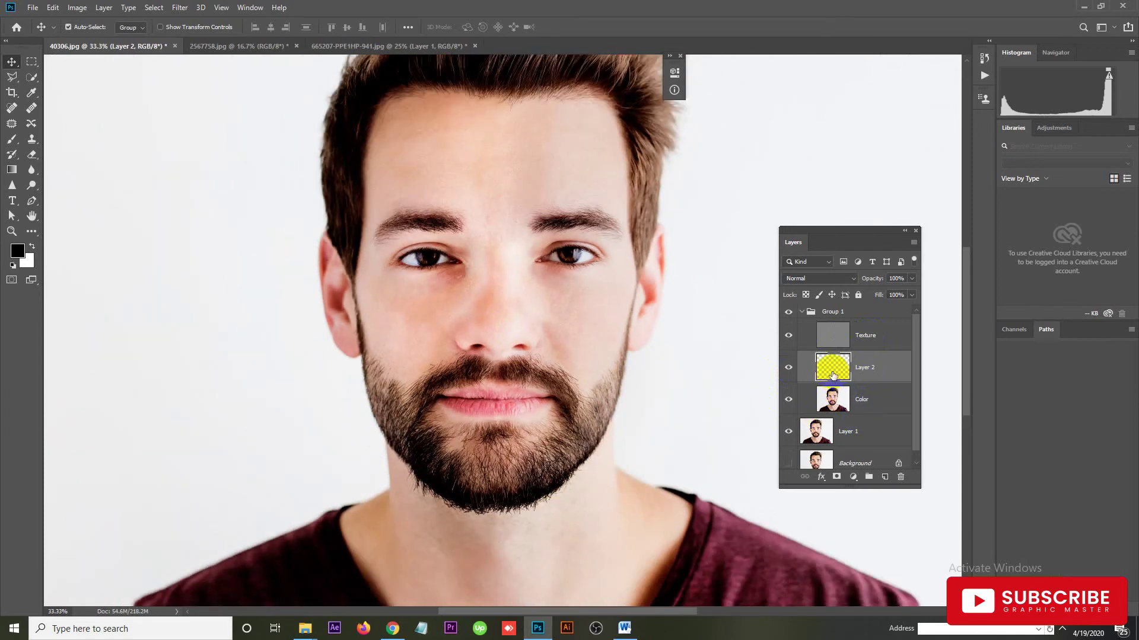
Rename the new layer to 'Head'.
{"action": "double_click", "coordinate": [866, 368]}
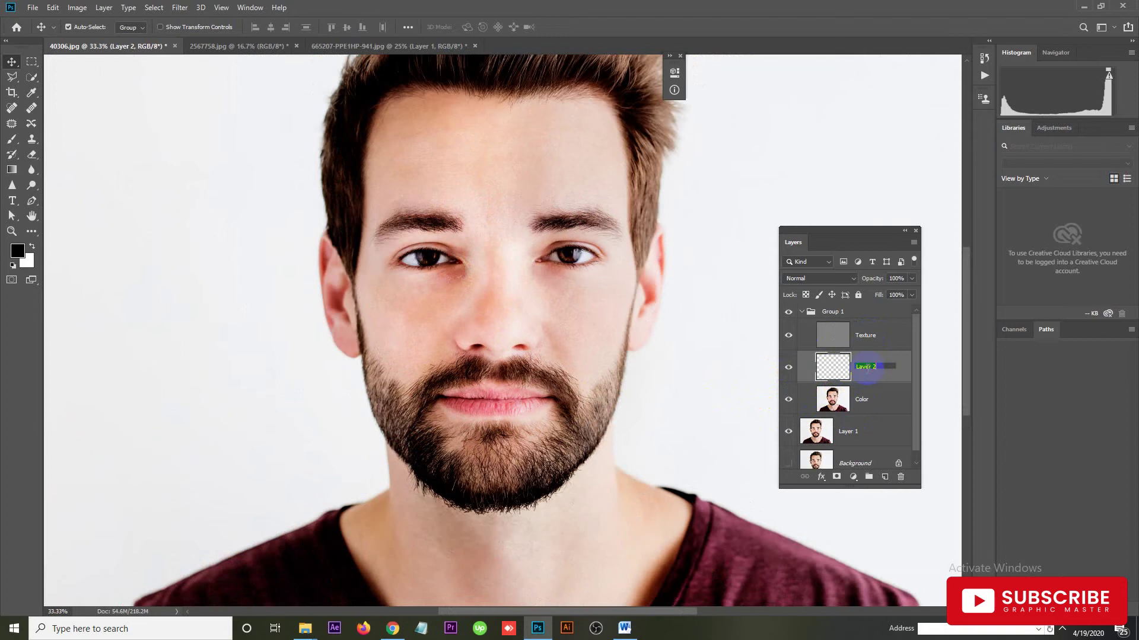
{"action": "type", "text": "He"}
{"action": "key", "text": "Return"}
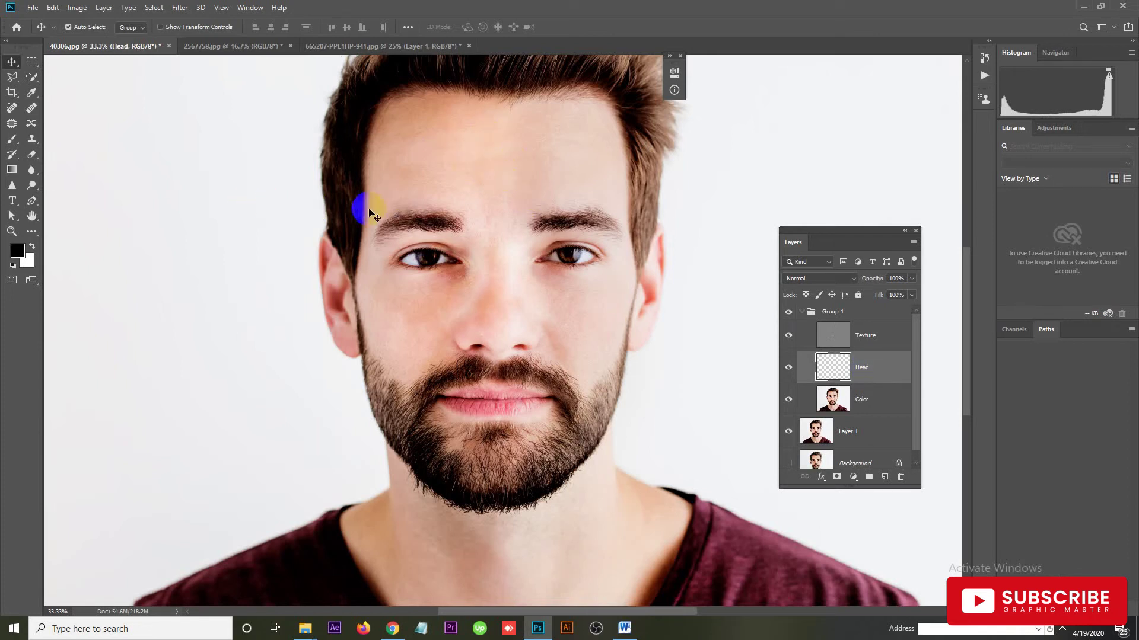
{"action": "key", "text": "b"}
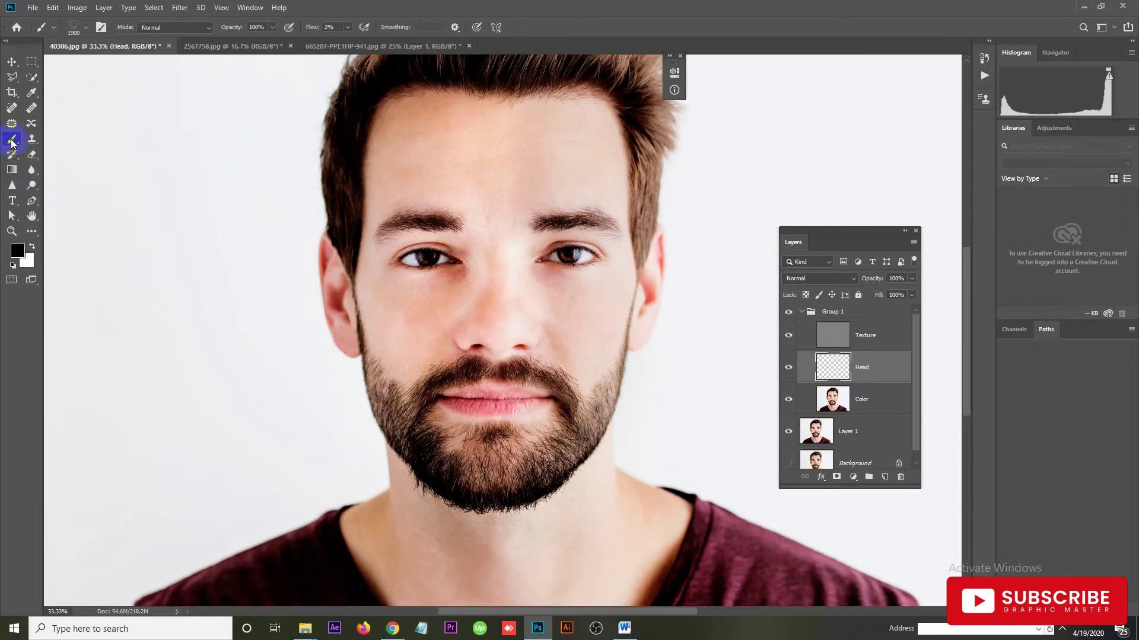
Set the brush to Soft Round, about 55 px wide, with 3% flow.
{"action": "left_click", "coordinate": [12, 142]}
{"action": "left_click", "coordinate": [74, 26]}
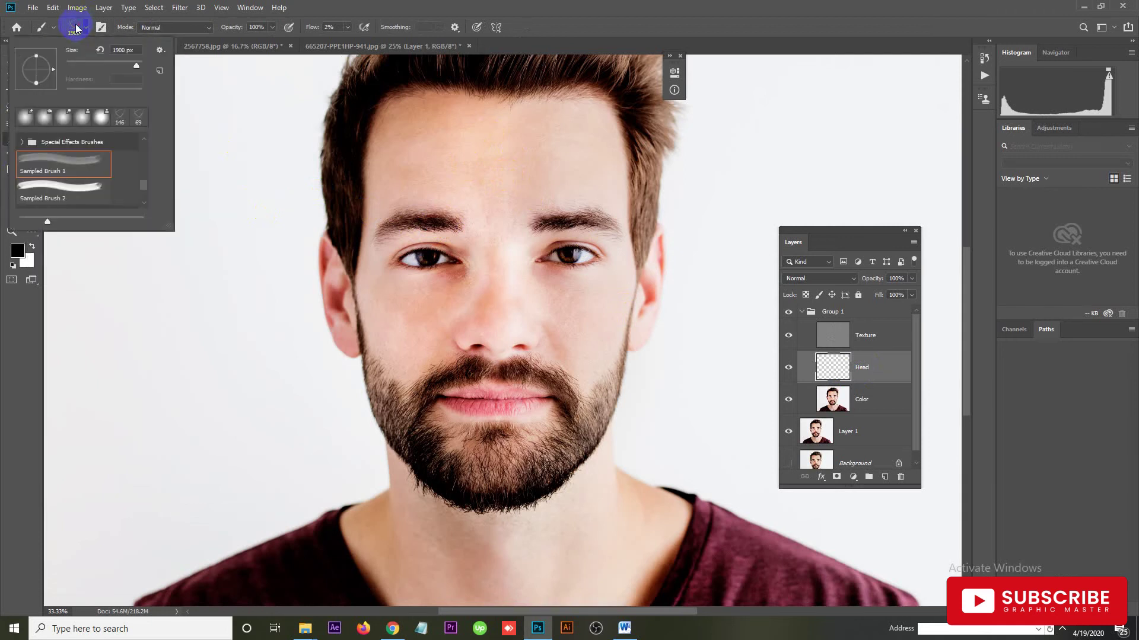
{"action": "left_click_drag", "start_coordinate": [142, 185], "coordinate": [141, 145]}
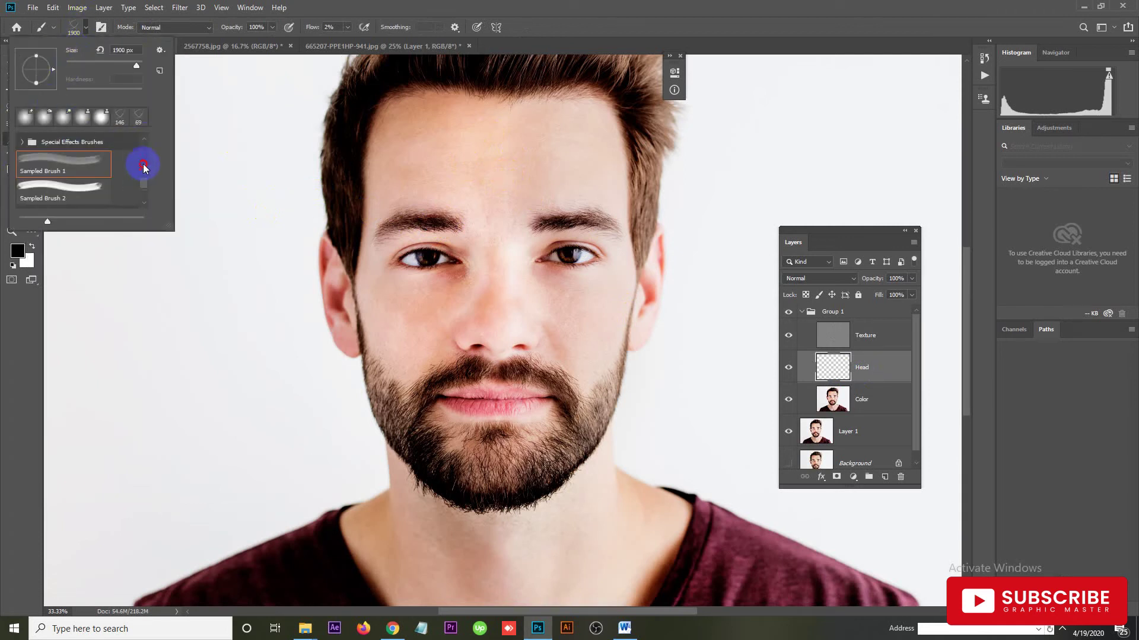
{"action": "left_click", "coordinate": [71, 157]}
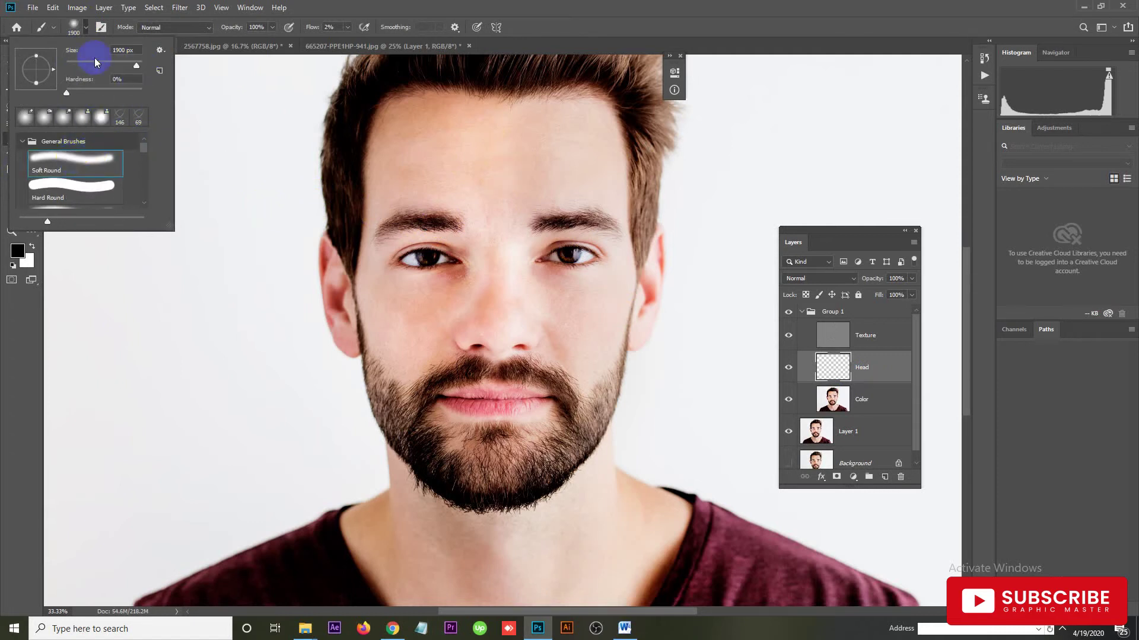
{"action": "left_click_drag", "start_coordinate": [95, 62], "coordinate": [87, 63]}
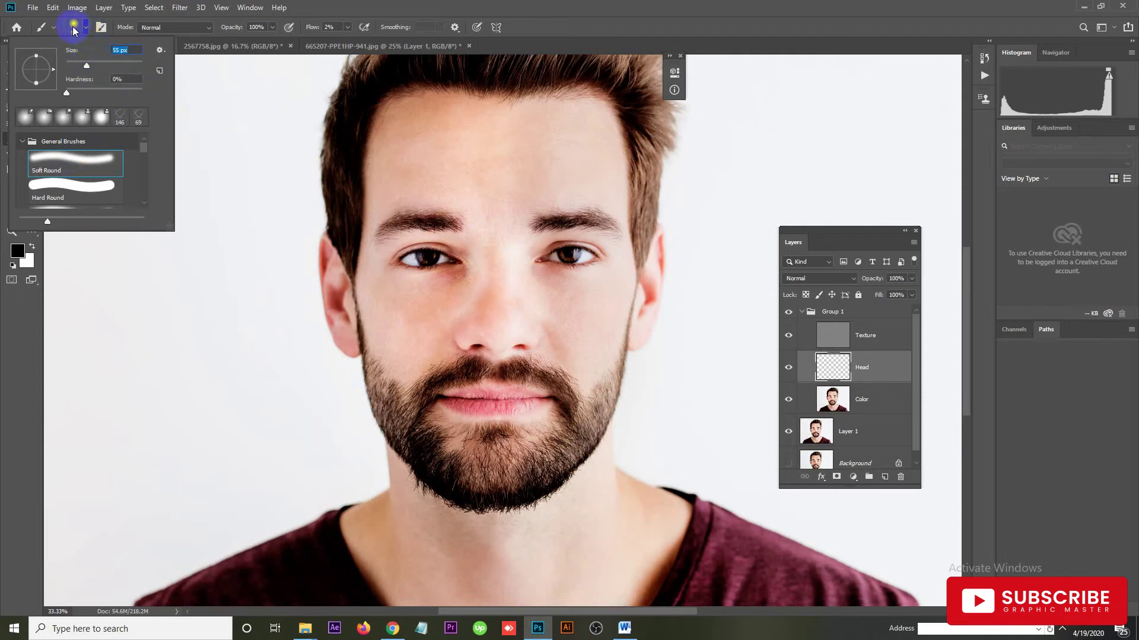
{"action": "left_click", "coordinate": [336, 26]}
{"action": "type", "text": "3"}
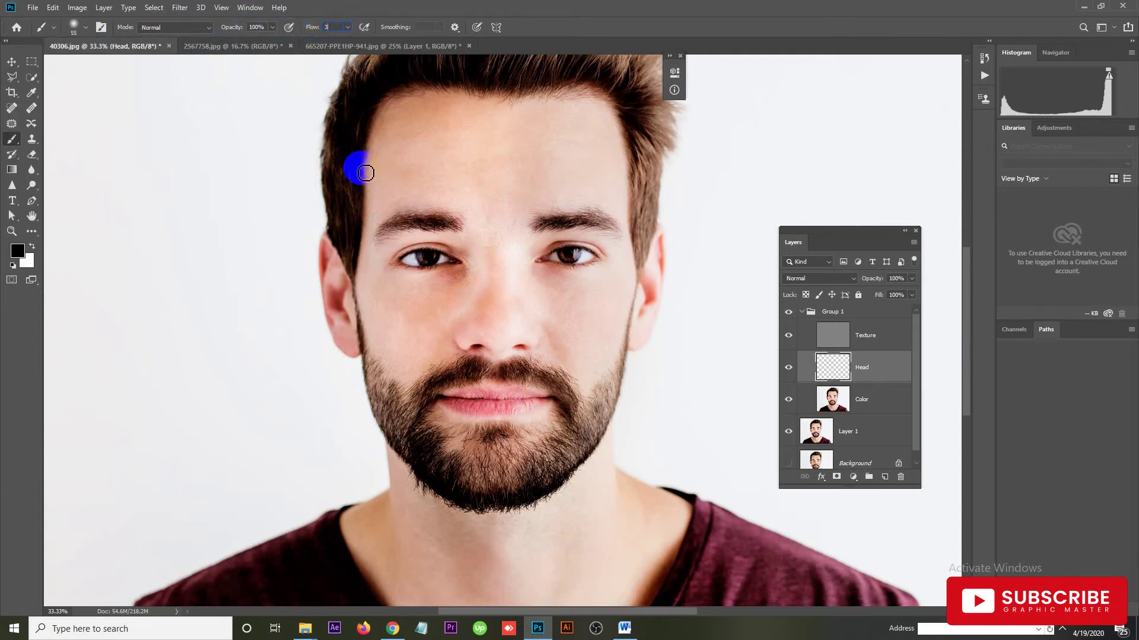
{"action": "left_click", "coordinate": [338, 317]}
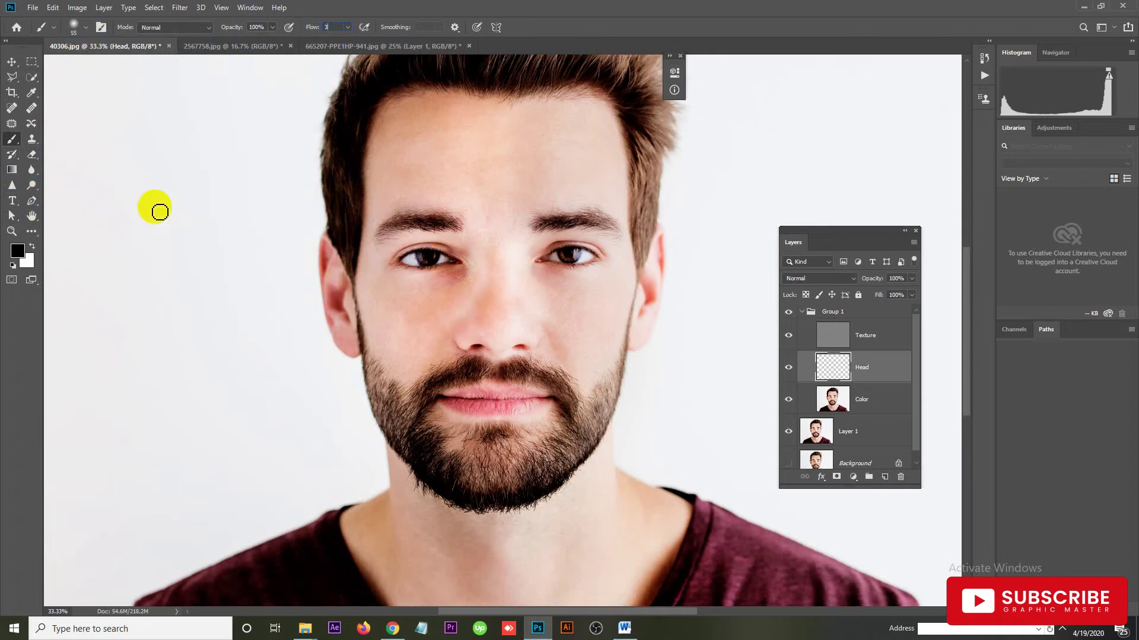
{"action": "left_click", "coordinate": [13, 140]}
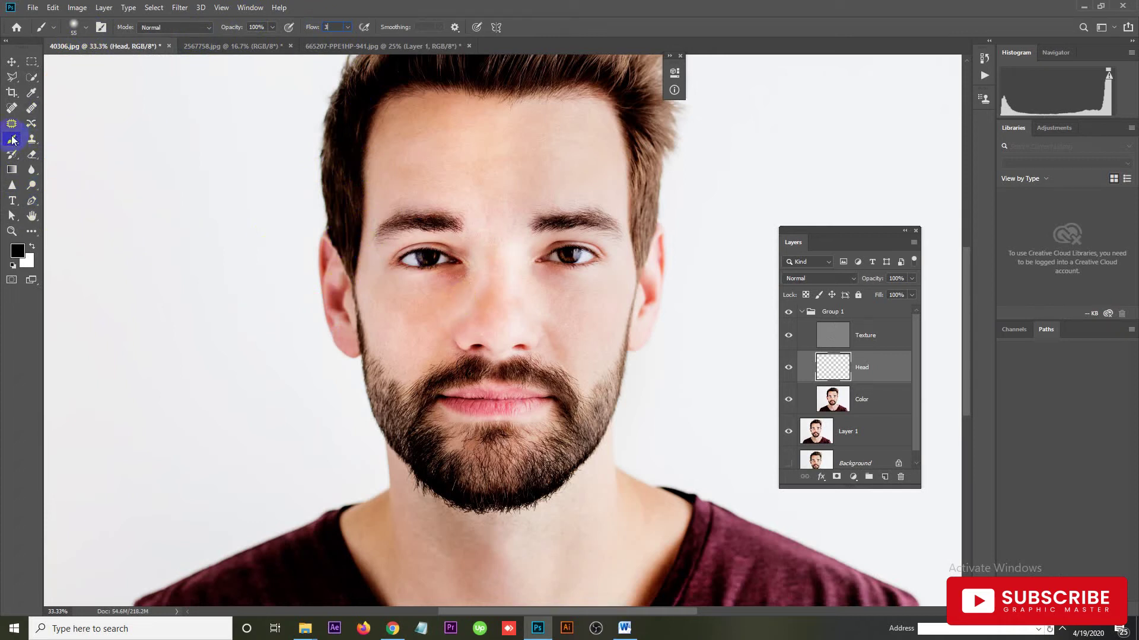
{"action": "left_click", "coordinate": [32, 92]}
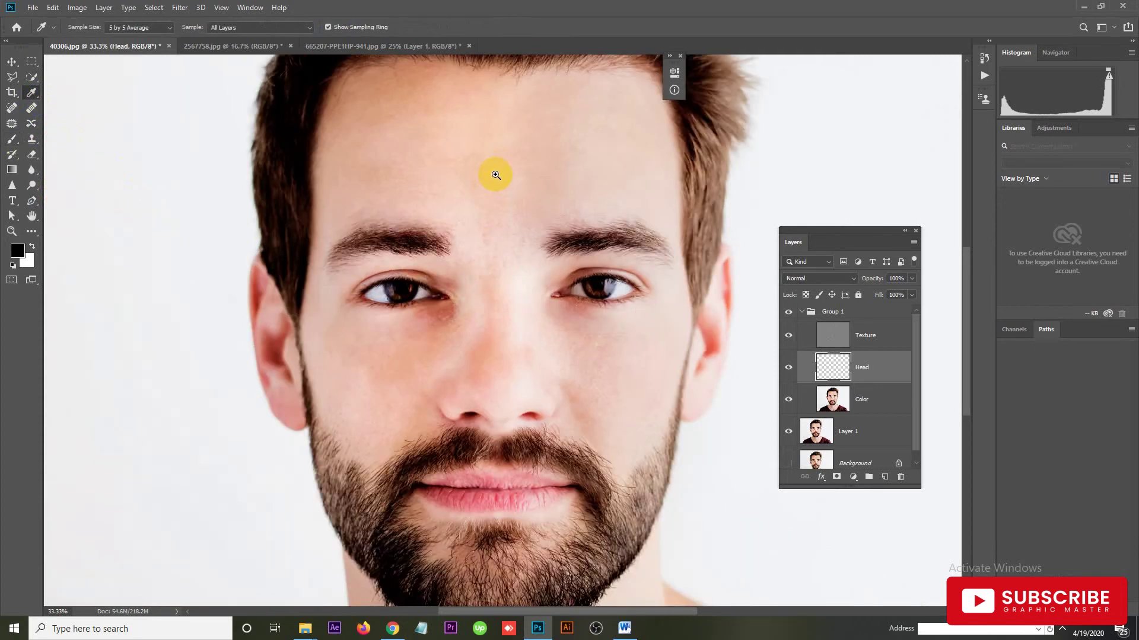
Sample the forehead skin tone and paint the first soft strokes over the forehead.
{"action": "scroll", "coordinate": [496, 173], "scroll_direction": "up", "scroll_amount": 2}
{"action": "left_click_drag", "start_coordinate": [494, 240], "coordinate": [486, 297]}
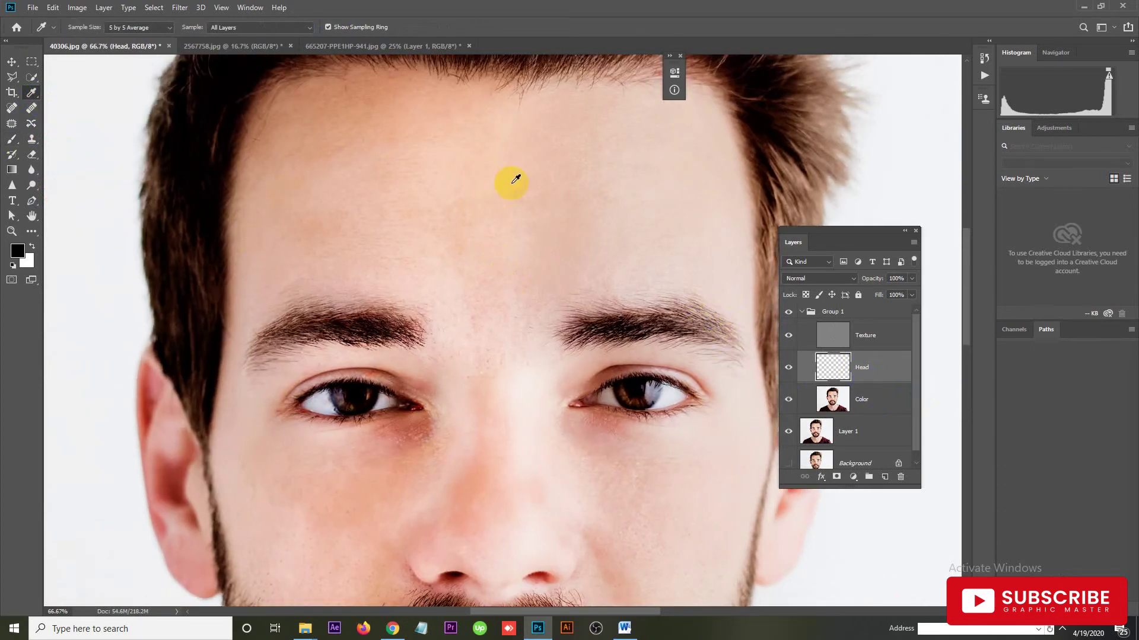
{"action": "left_click", "coordinate": [355, 177]}
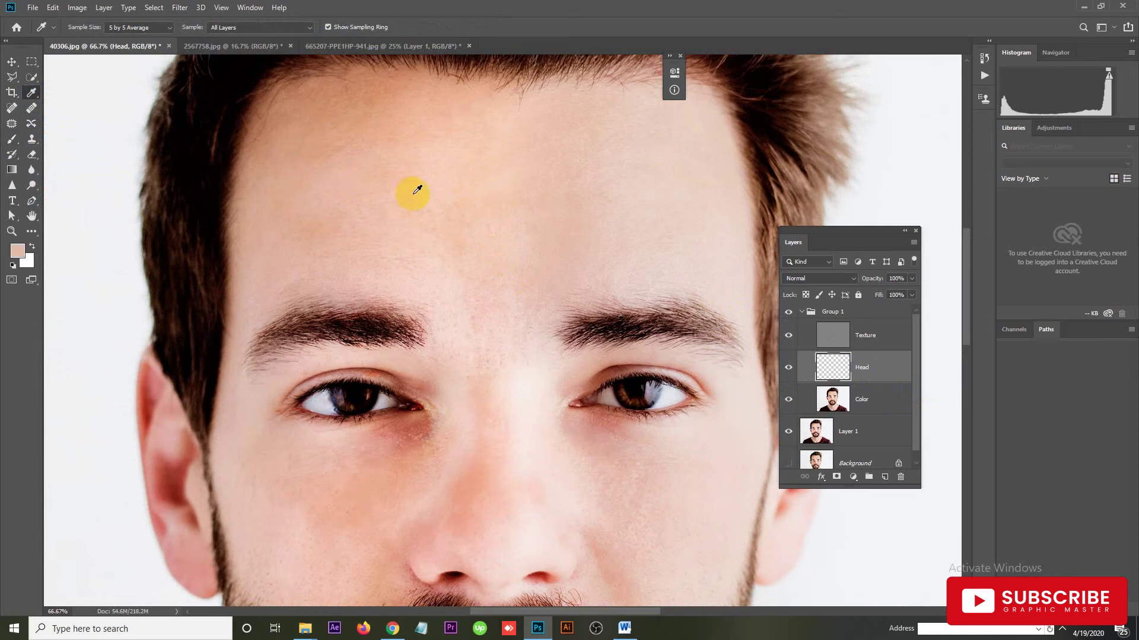
{"action": "key", "text": "b"}
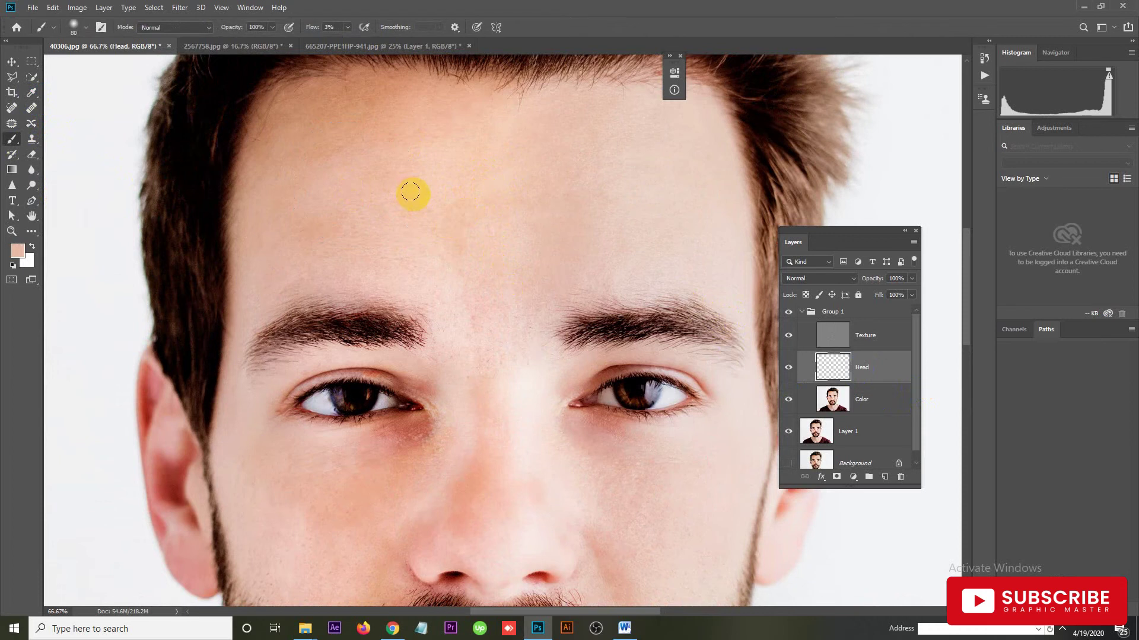
{"action": "left_click", "coordinate": [313, 150]}
{"action": "left_click_drag", "start_coordinate": [334, 156], "coordinate": [312, 198]}
{"action": "left_click_drag", "start_coordinate": [312, 198], "coordinate": [762, 368]}
Compare with the Head layer hidden, then paint more low-flow strokes across the forehead.
{"action": "left_click", "coordinate": [790, 368]}
{"action": "left_click", "coordinate": [789, 368]}
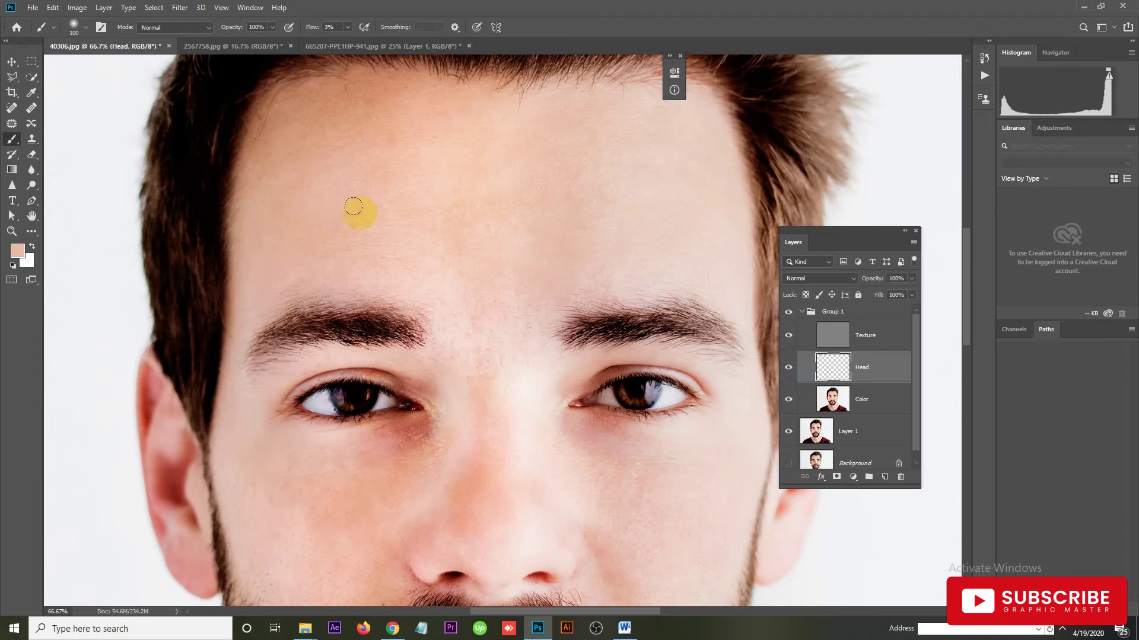
{"action": "mouse_move", "coordinate": [395, 239]}
{"action": "left_mouse_down"}
{"action": "mouse_move", "coordinate": [405, 218]}
{"action": "mouse_move", "coordinate": [498, 223]}
{"action": "left_mouse_up"}
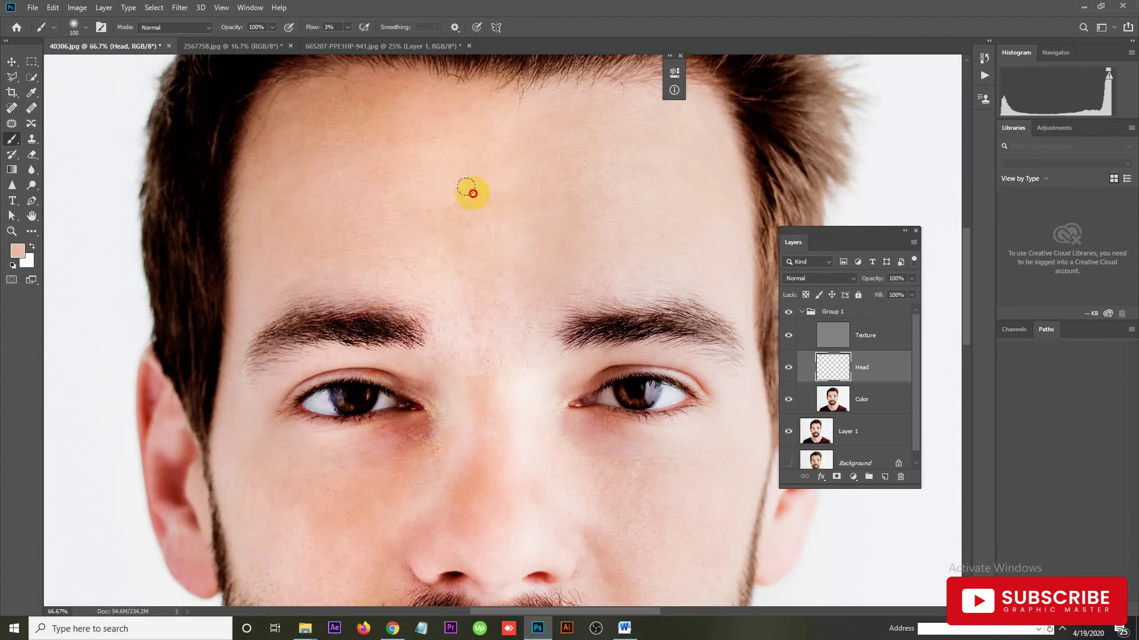
{"action": "left_click_drag", "start_coordinate": [320, 156], "coordinate": [361, 108]}
{"action": "left_click_drag", "start_coordinate": [267, 256], "coordinate": [322, 182]}
{"action": "left_click_drag", "start_coordinate": [322, 182], "coordinate": [349, 229]}
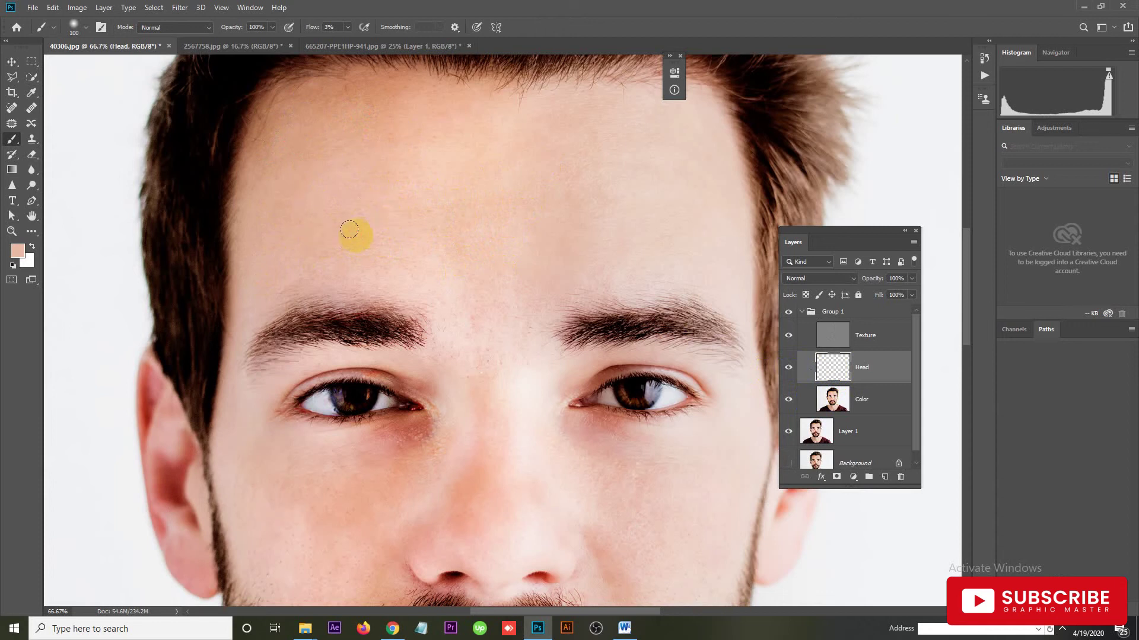
{"action": "mouse_move", "coordinate": [407, 198]}
{"action": "left_mouse_down"}
{"action": "mouse_move", "coordinate": [397, 196]}
{"action": "mouse_move", "coordinate": [407, 195]}
{"action": "mouse_move", "coordinate": [371, 249]}
{"action": "mouse_move", "coordinate": [536, 229]}
{"action": "mouse_move", "coordinate": [593, 182]}
{"action": "mouse_move", "coordinate": [491, 287]}
{"action": "mouse_move", "coordinate": [450, 275]}
{"action": "mouse_move", "coordinate": [425, 249]}
{"action": "mouse_move", "coordinate": [473, 308]}
{"action": "mouse_move", "coordinate": [425, 262]}
{"action": "mouse_move", "coordinate": [434, 244]}
{"action": "mouse_move", "coordinate": [473, 237]}
{"action": "mouse_move", "coordinate": [541, 285]}
{"action": "mouse_move", "coordinate": [598, 226]}
{"action": "left_mouse_up"}
{"action": "key", "text": "bracketleft"}
{"action": "key", "text": "bracketleft"}
{"action": "key", "text": "i"}
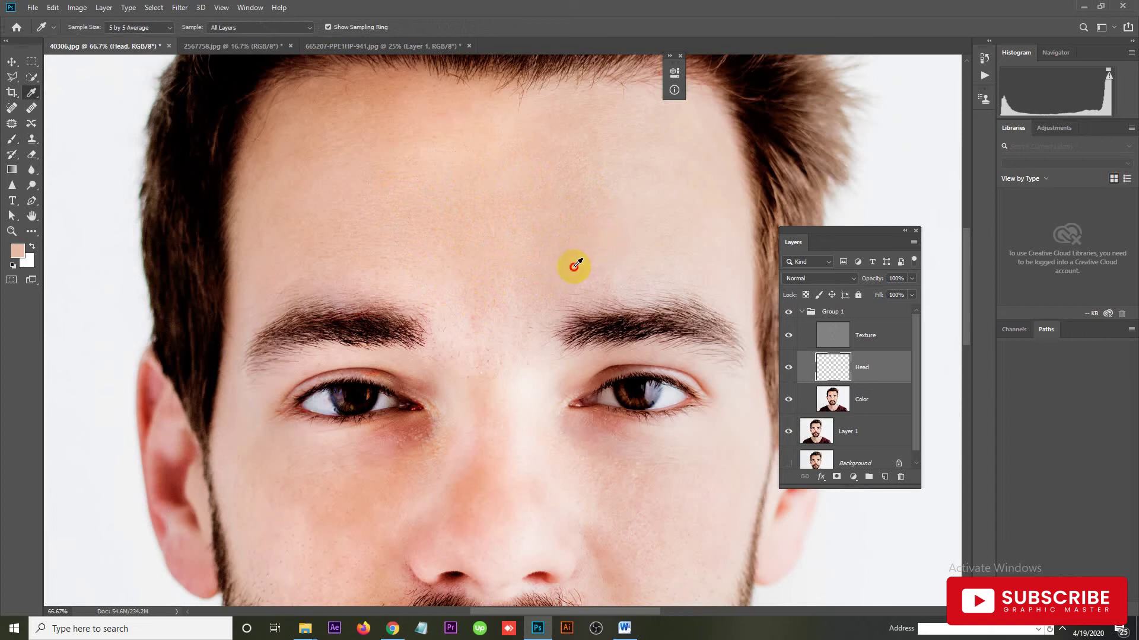
Resample forehead tones and paint faint strokes across the forehead and along the hairline.
{"action": "key", "text": "b"}
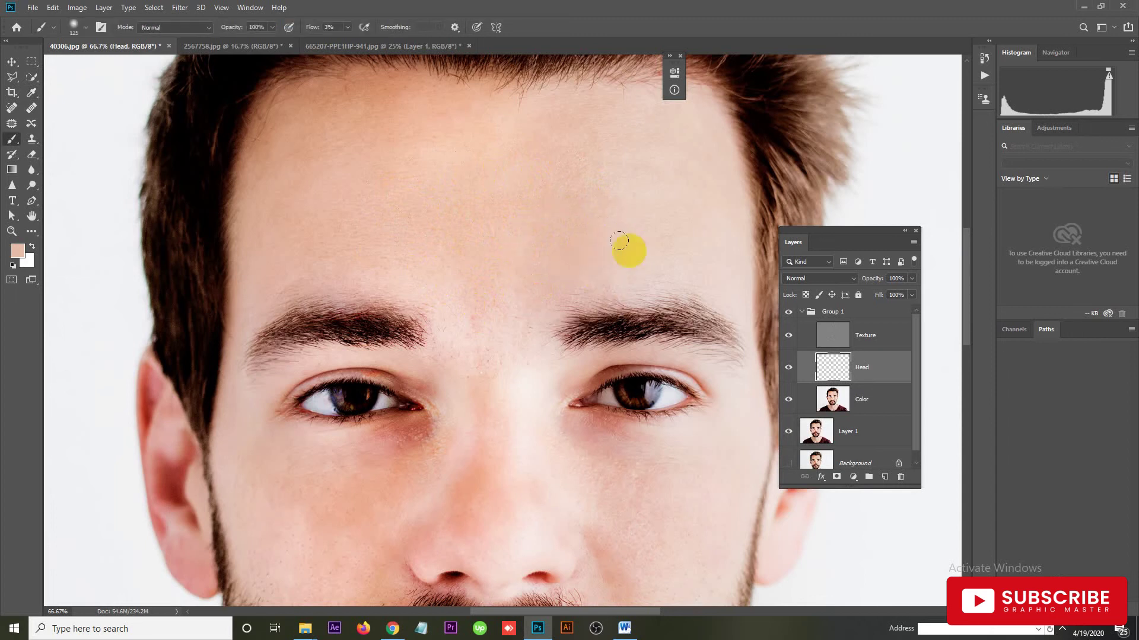
{"action": "left_click_drag", "start_coordinate": [645, 205], "coordinate": [531, 177]}
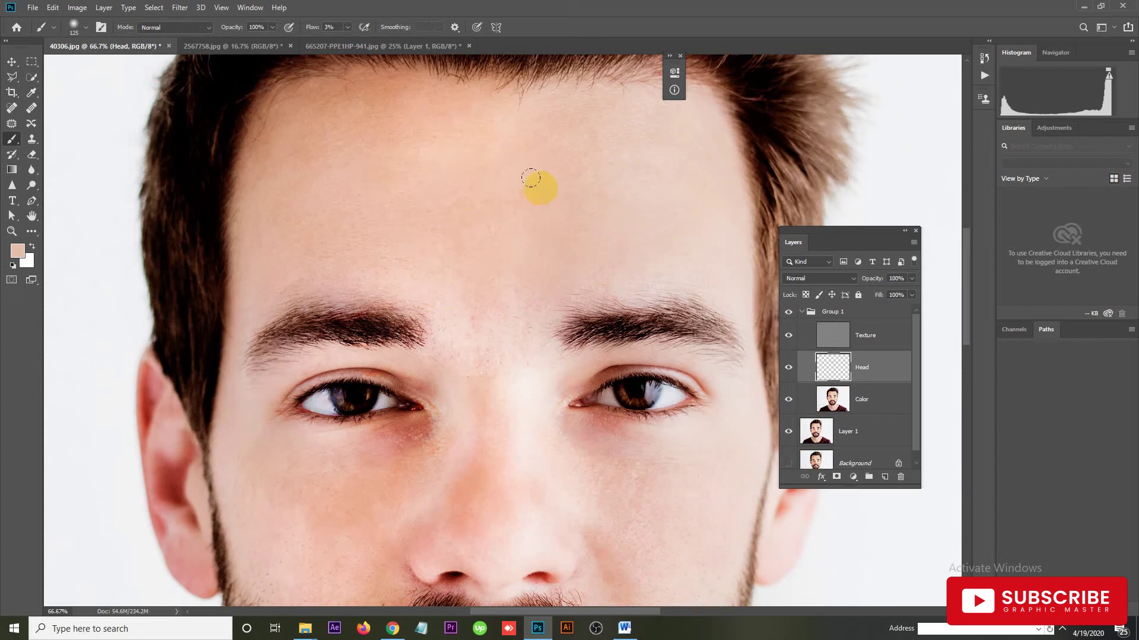
{"action": "key", "text": "i"}
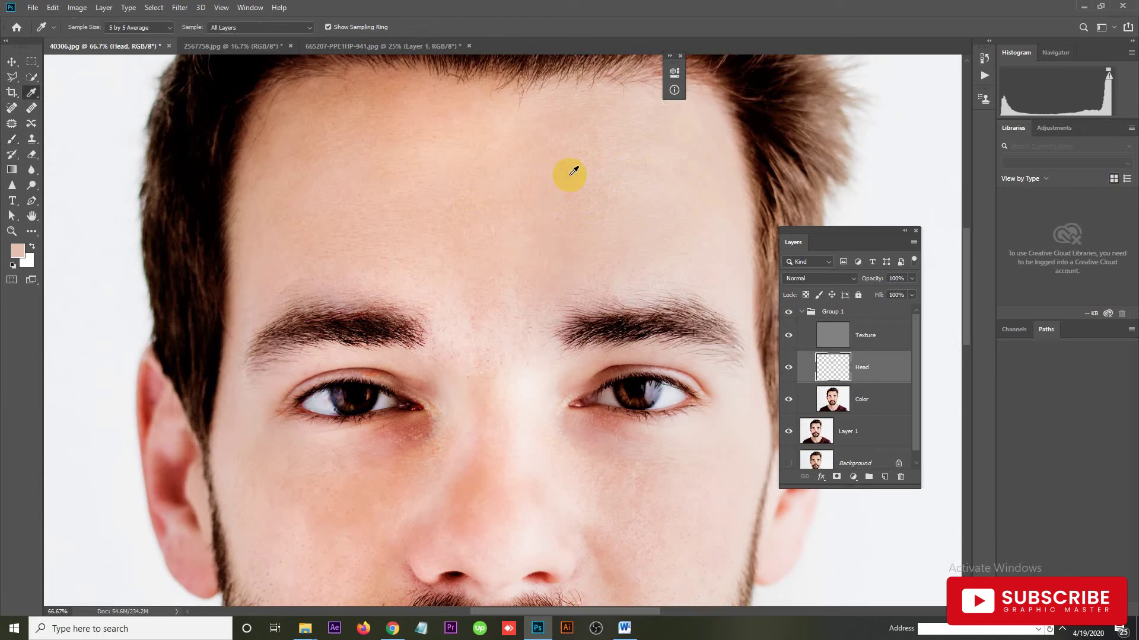
{"action": "left_click", "coordinate": [520, 172]}
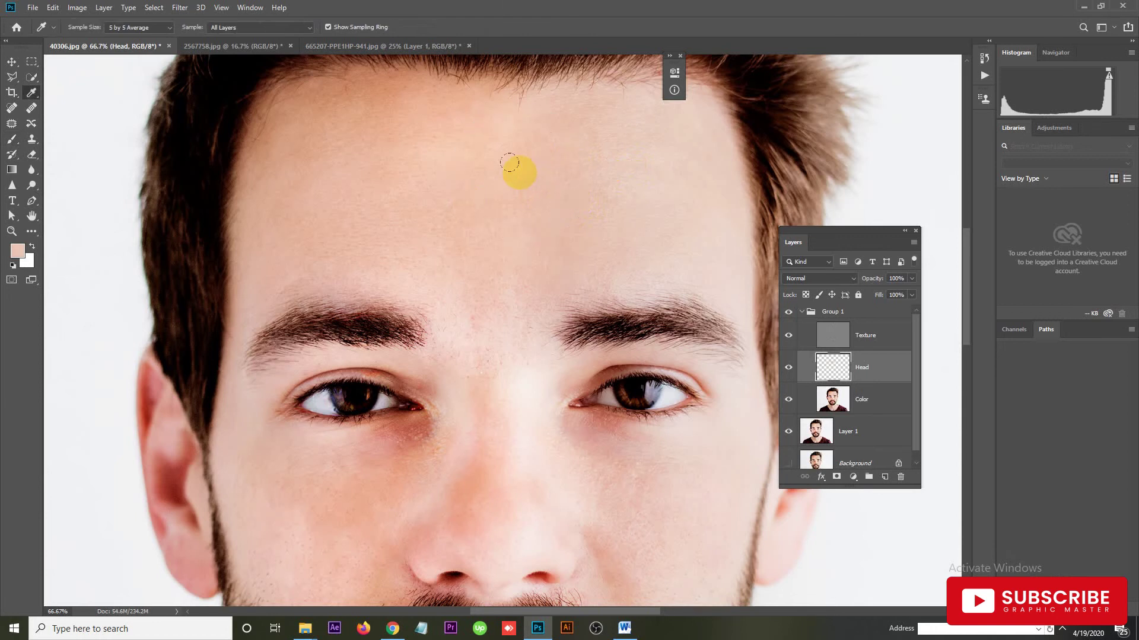
{"action": "key", "text": "b"}
{"action": "left_click_drag", "start_coordinate": [554, 172], "coordinate": [603, 160]}
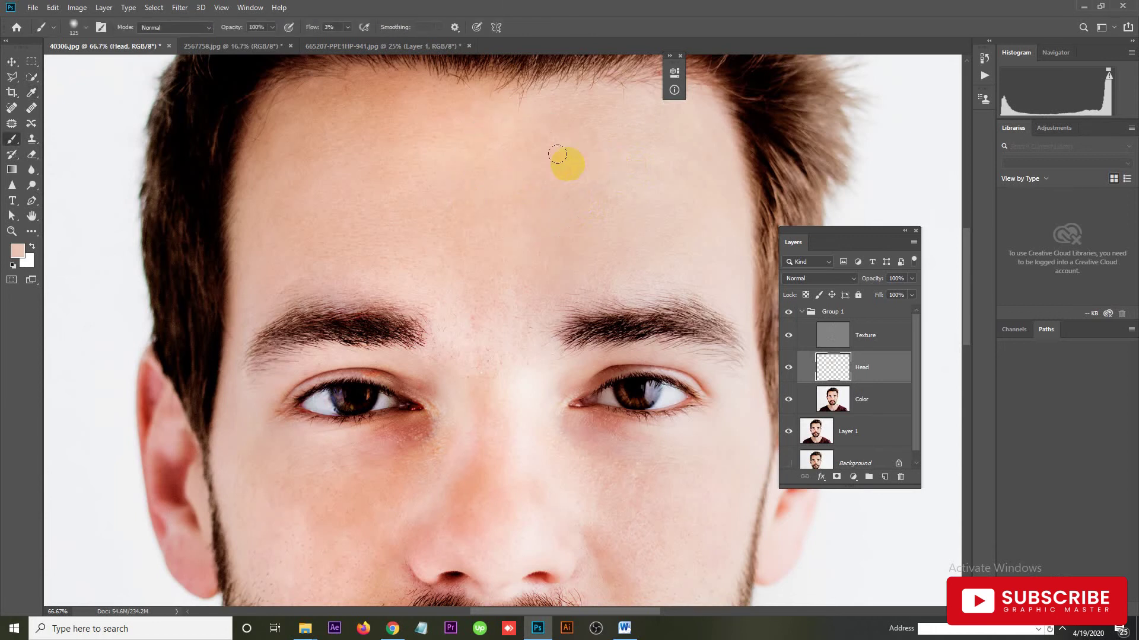
{"action": "left_click_drag", "start_coordinate": [546, 186], "coordinate": [550, 158]}
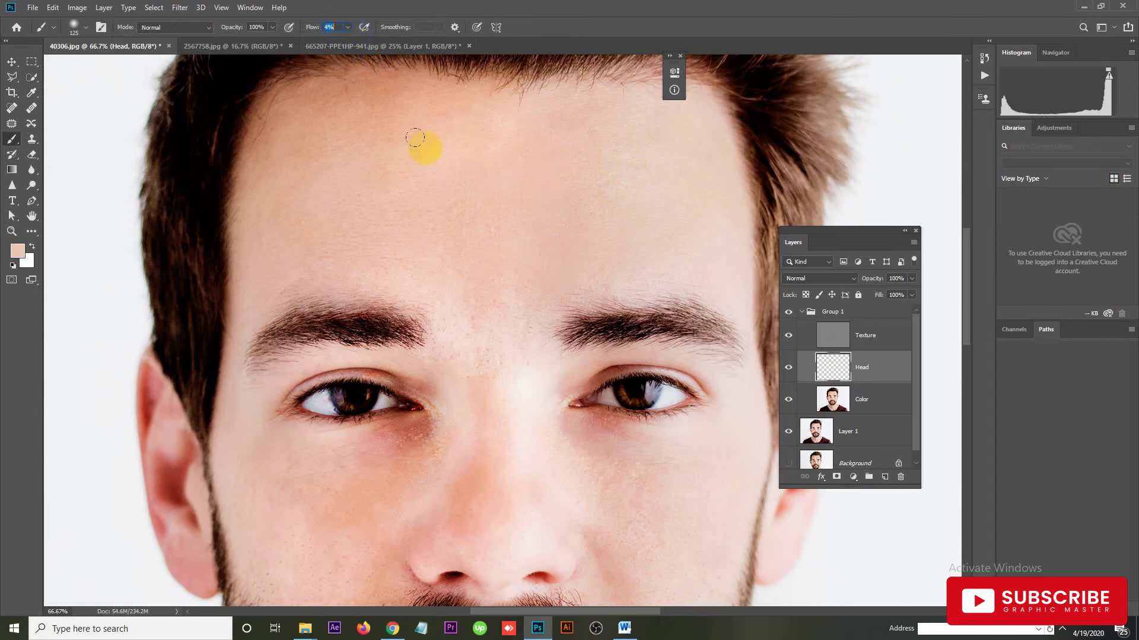
{"action": "mouse_move", "coordinate": [546, 229]}
{"action": "left_mouse_down"}
{"action": "mouse_move", "coordinate": [608, 166]}
{"action": "mouse_move", "coordinate": [412, 217]}
{"action": "mouse_move", "coordinate": [410, 234]}
{"action": "left_mouse_up"}
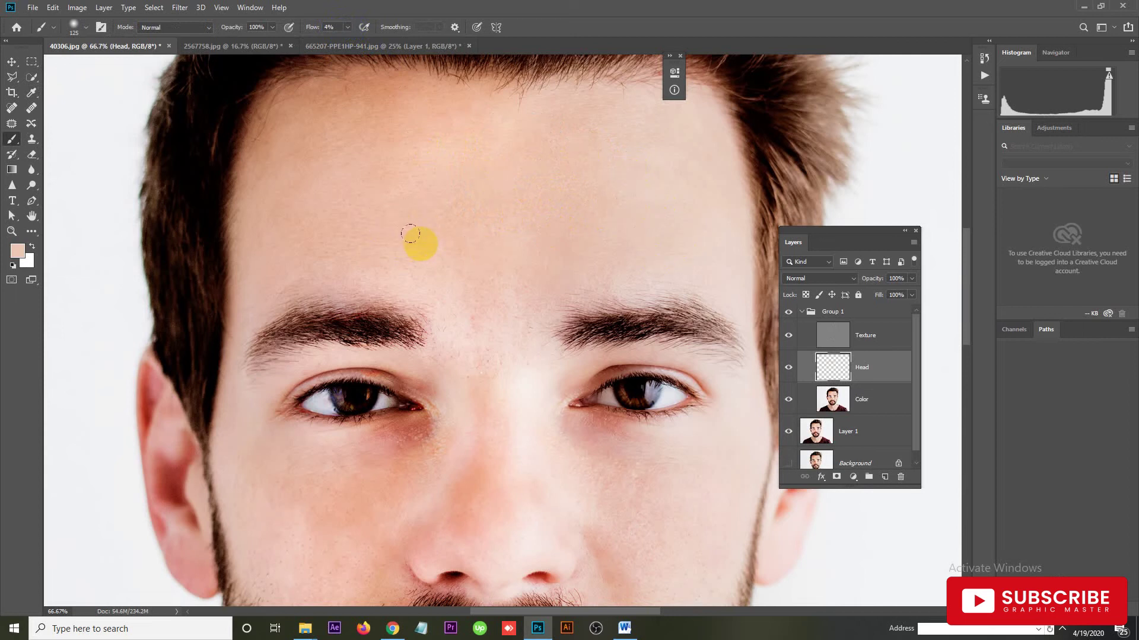
{"action": "left_click_drag", "start_coordinate": [409, 232], "coordinate": [352, 141]}
{"action": "left_click", "coordinate": [344, 131], "text": "alt"}
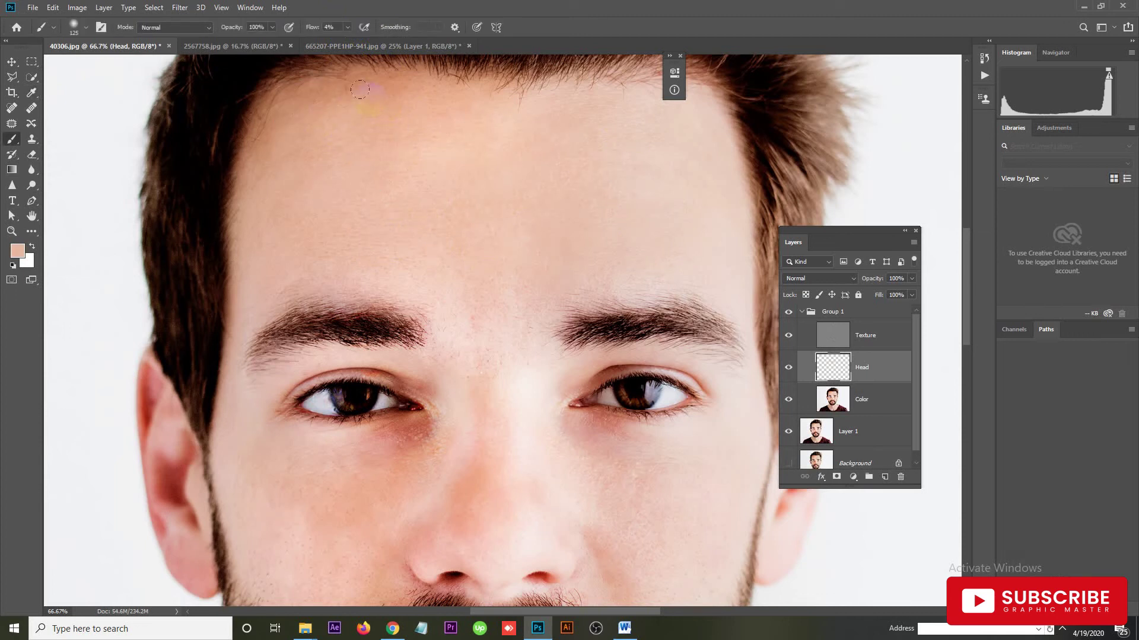
{"action": "left_click_drag", "start_coordinate": [350, 89], "coordinate": [334, 85]}
{"action": "mouse_move", "coordinate": [290, 192]}
{"action": "left_mouse_down"}
{"action": "mouse_move", "coordinate": [355, 170]}
{"action": "mouse_move", "coordinate": [348, 226]}
{"action": "mouse_move", "coordinate": [394, 251]}
{"action": "mouse_move", "coordinate": [375, 171]}
{"action": "mouse_move", "coordinate": [417, 104]}
{"action": "mouse_move", "coordinate": [367, 145]}
{"action": "mouse_move", "coordinate": [520, 195]}
{"action": "left_mouse_up"}
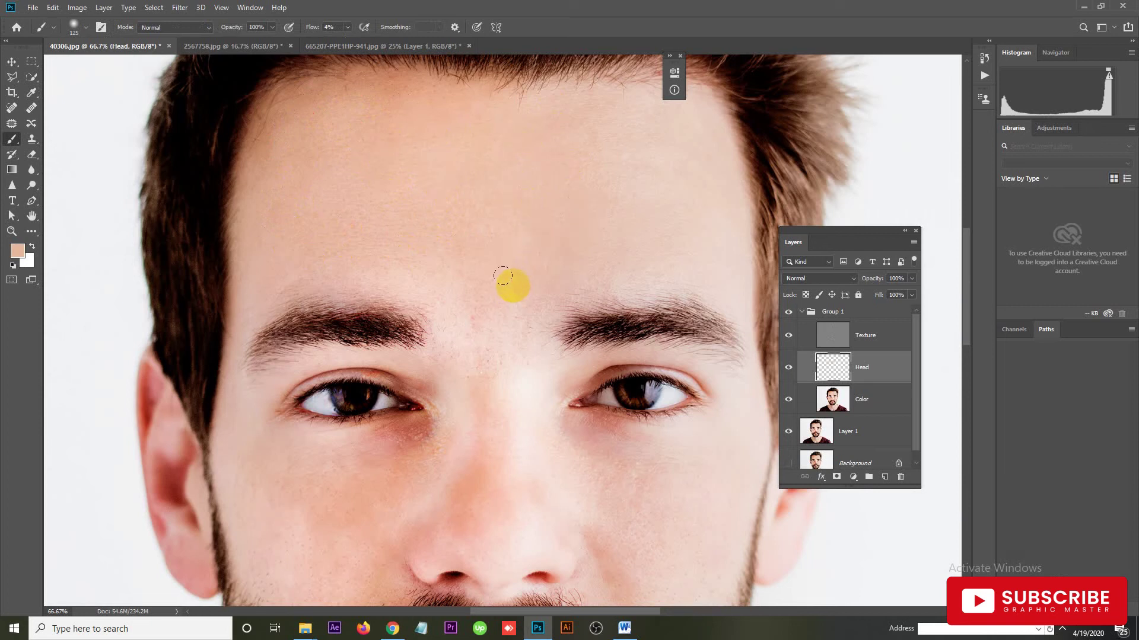
Sample skin above the brows and paint soft strokes between the brows.
{"action": "key", "text": "i"}
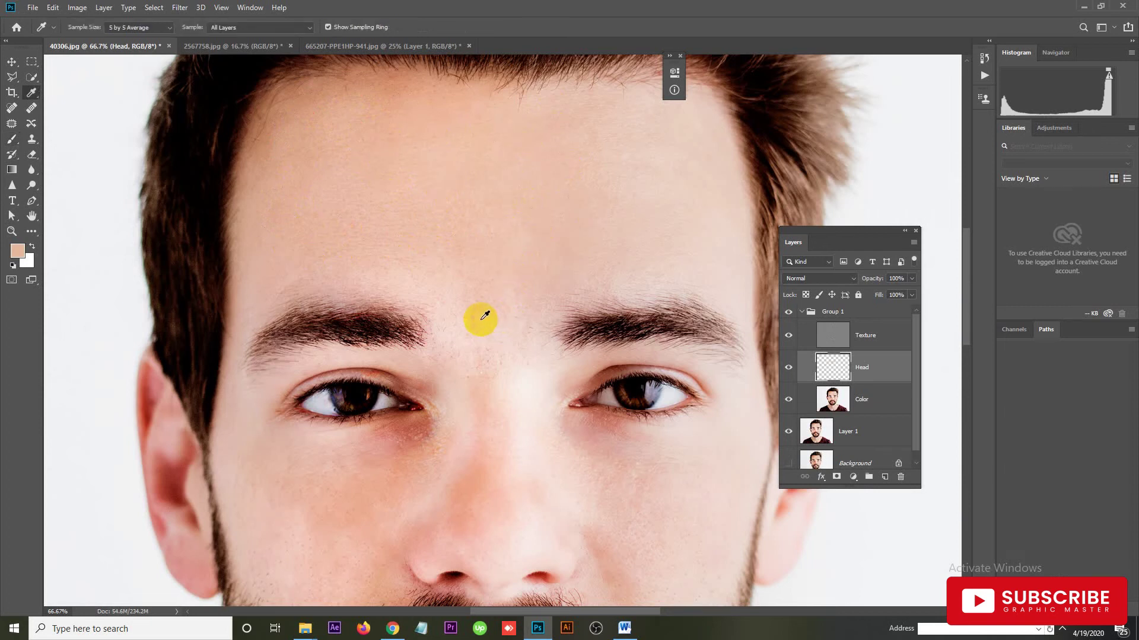
{"action": "left_click", "coordinate": [504, 306]}
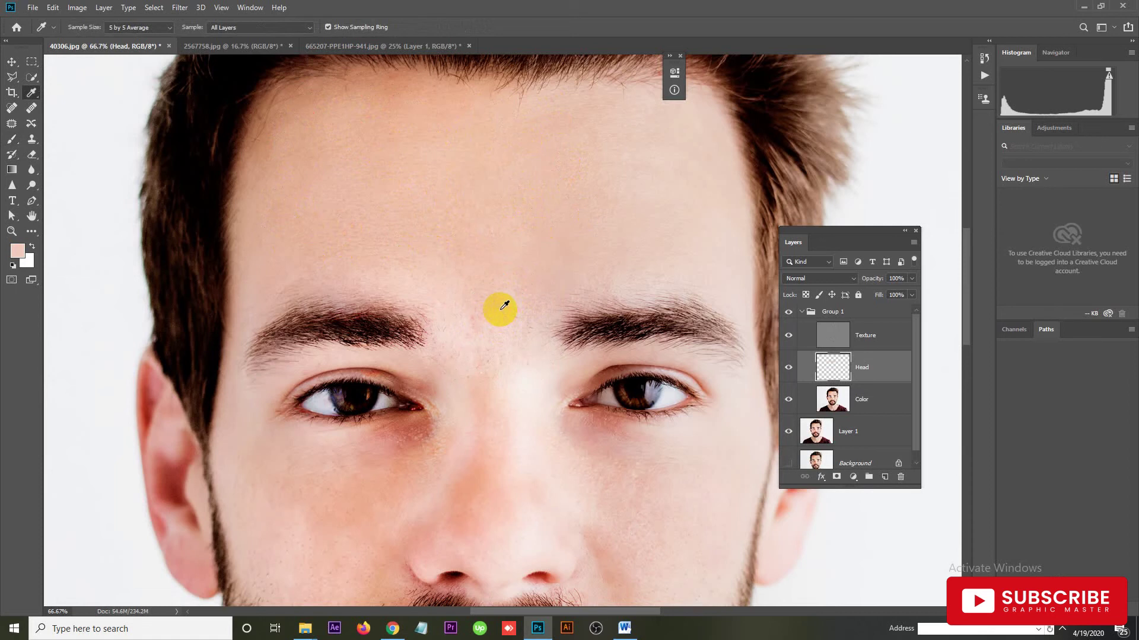
{"action": "key", "text": "b"}
{"action": "left_click_drag", "start_coordinate": [491, 353], "coordinate": [509, 339]}
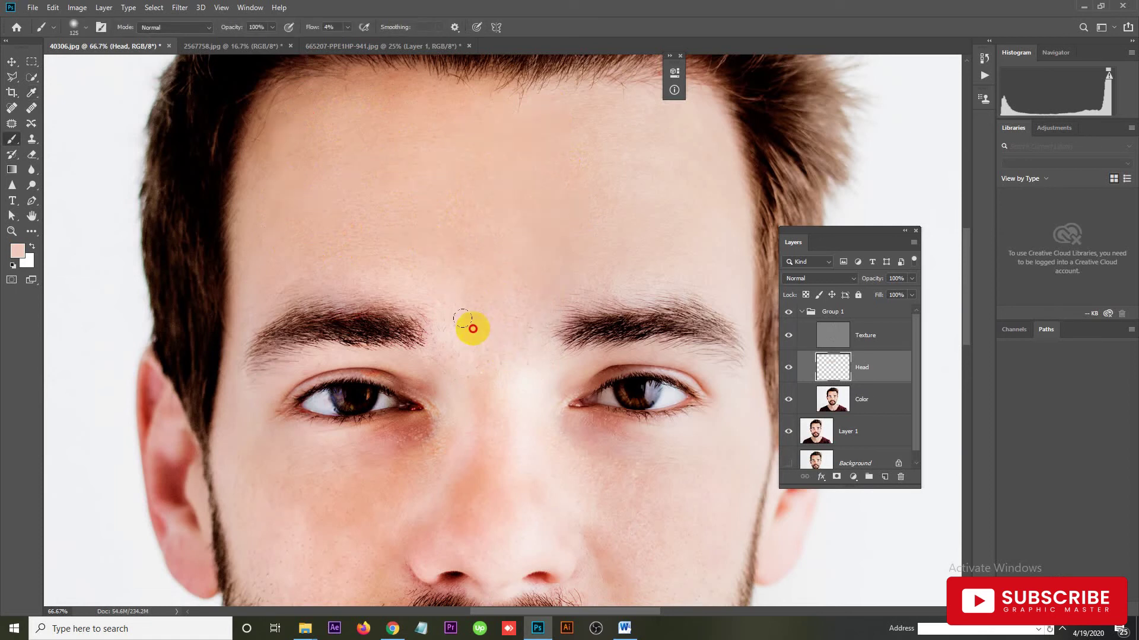
{"action": "left_click_drag", "start_coordinate": [509, 339], "coordinate": [485, 366]}
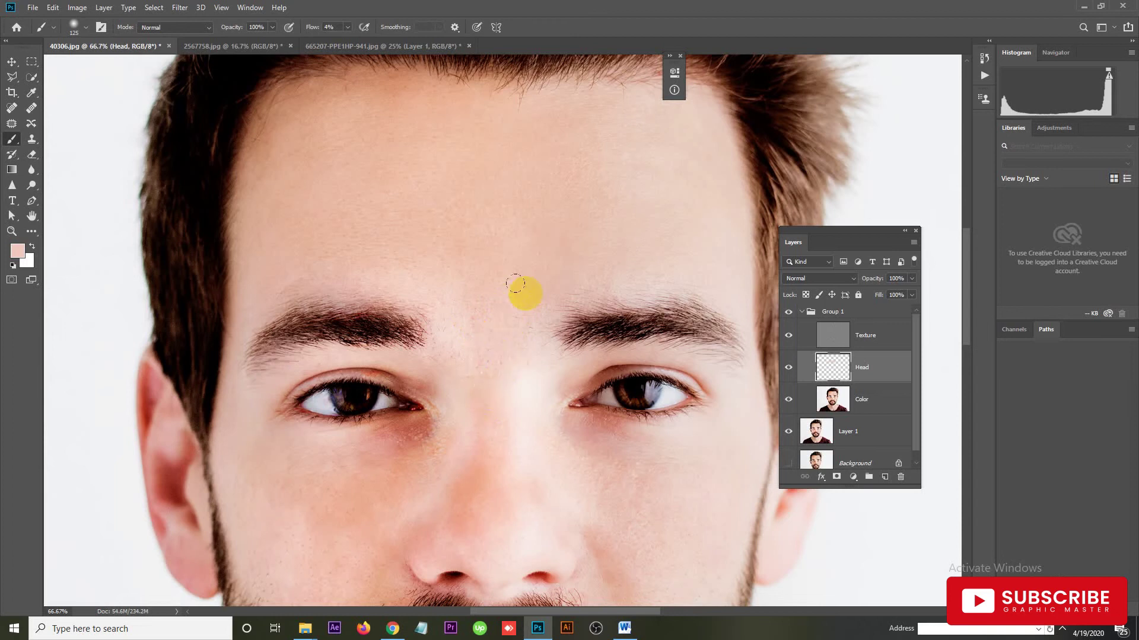
{"action": "mouse_move", "coordinate": [475, 297]}
{"action": "left_mouse_down"}
{"action": "mouse_move", "coordinate": [451, 310]}
{"action": "mouse_move", "coordinate": [483, 351]}
{"action": "mouse_move", "coordinate": [476, 381]}
{"action": "mouse_move", "coordinate": [509, 349]}
{"action": "left_mouse_up"}
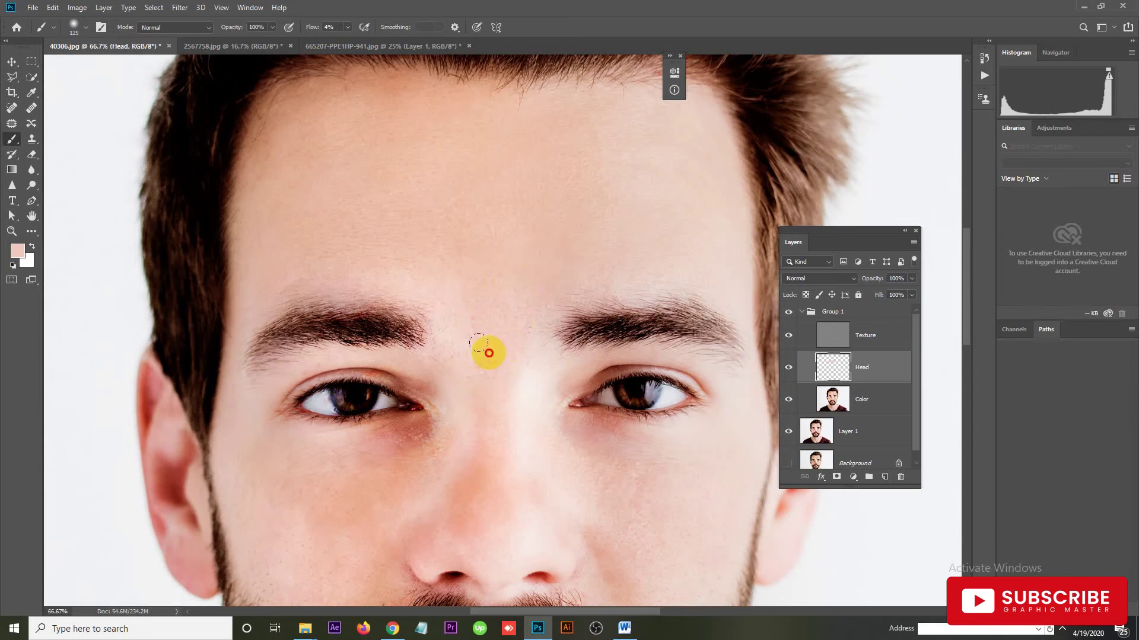
{"action": "left_click", "coordinate": [788, 367]}
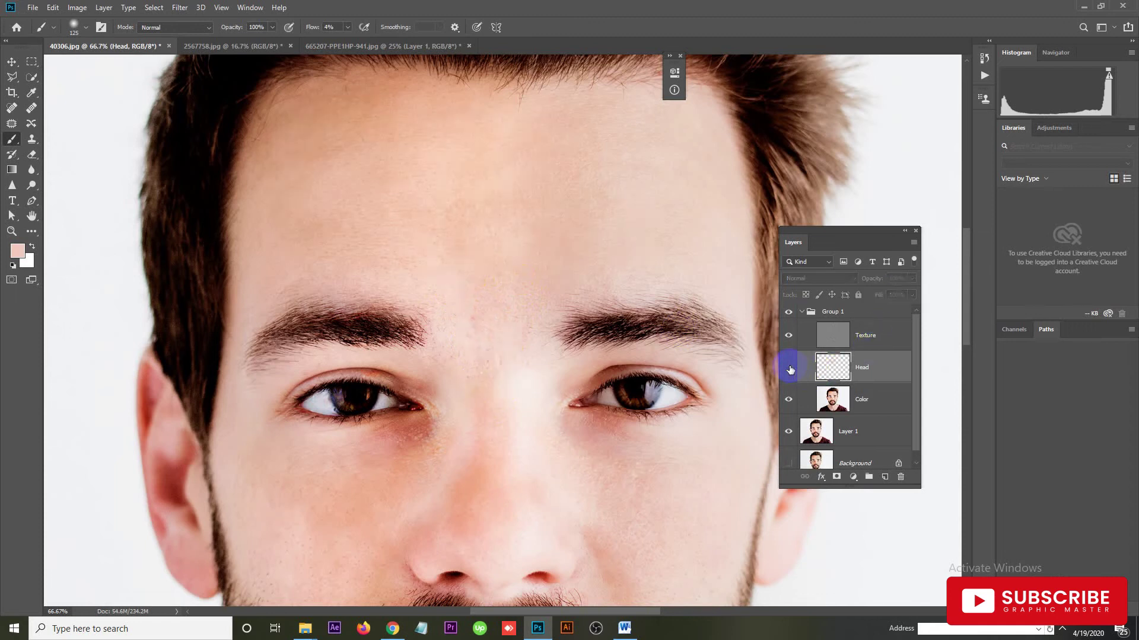
Compare the Head retouch on and off, then lower the Head layer's fill to about 81%.
{"action": "left_click", "coordinate": [789, 368]}
{"action": "left_click", "coordinate": [789, 369]}
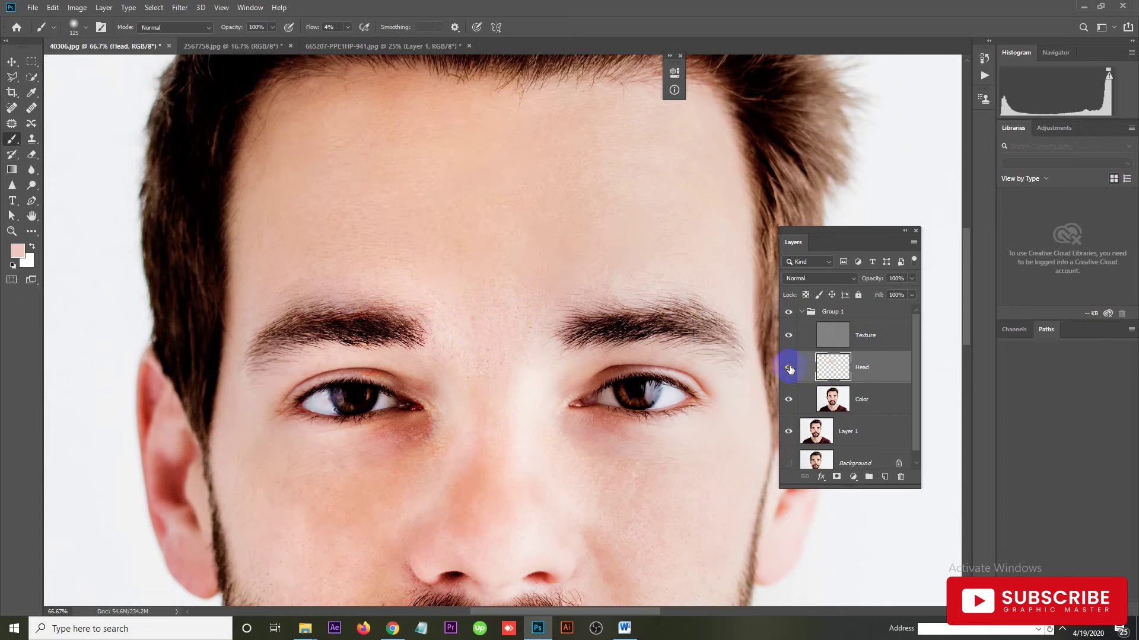
{"action": "key", "text": "ctrl+minus"}
{"action": "key", "text": "ctrl+minus"}
{"action": "key", "text": "ctrl+minus"}
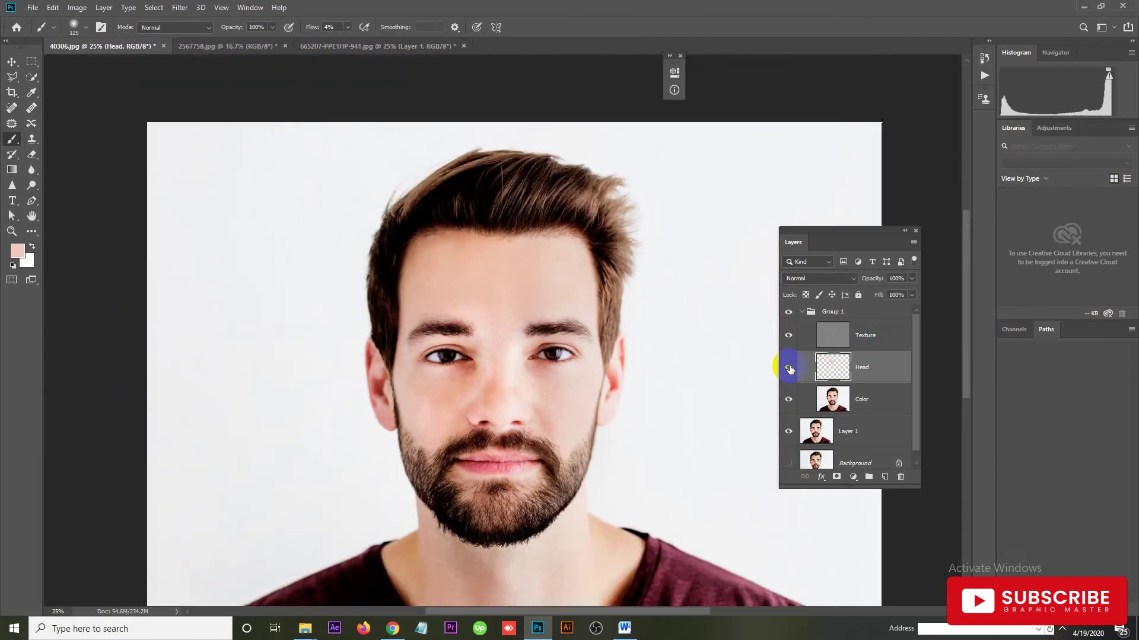
{"action": "left_click", "coordinate": [788, 369]}
{"action": "left_click", "coordinate": [912, 294]}
{"action": "left_click_drag", "start_coordinate": [896, 310], "coordinate": [902, 309]}
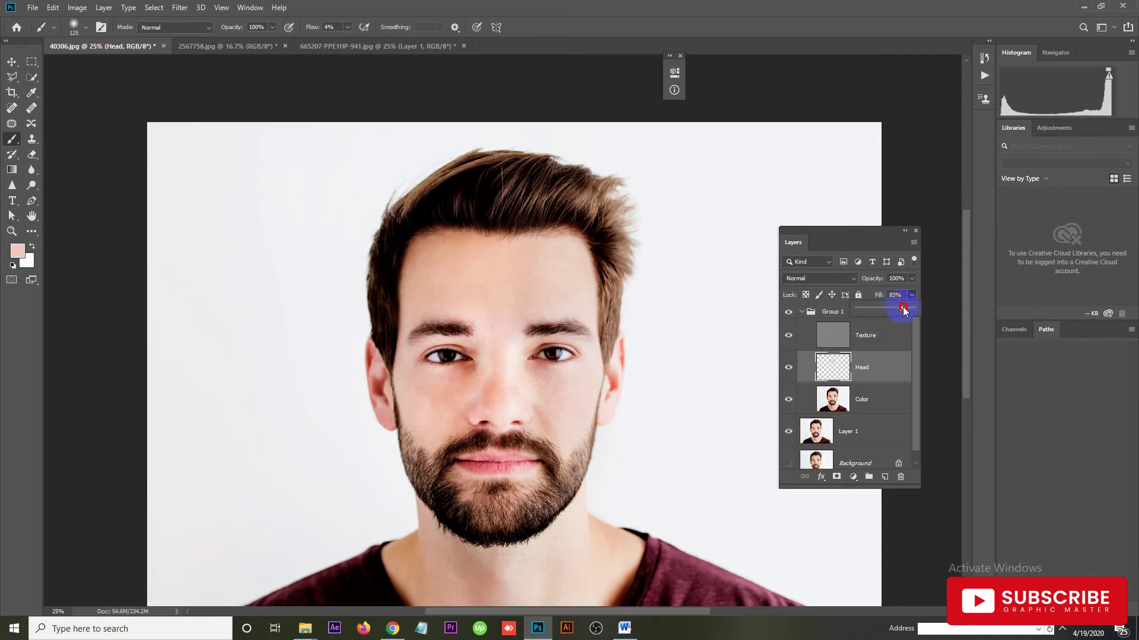
{"action": "scroll", "coordinate": [507, 363], "scroll_direction": "up", "scroll_amount": 1}
{"action": "left_click", "coordinate": [578, 350]}
Create a new empty layer above Head.
{"action": "left_click", "coordinate": [883, 423]}
{"action": "left_click", "coordinate": [884, 478]}
{"action": "double_click", "coordinate": [867, 368]}
{"action": "type", "text": "Left Cheek"}
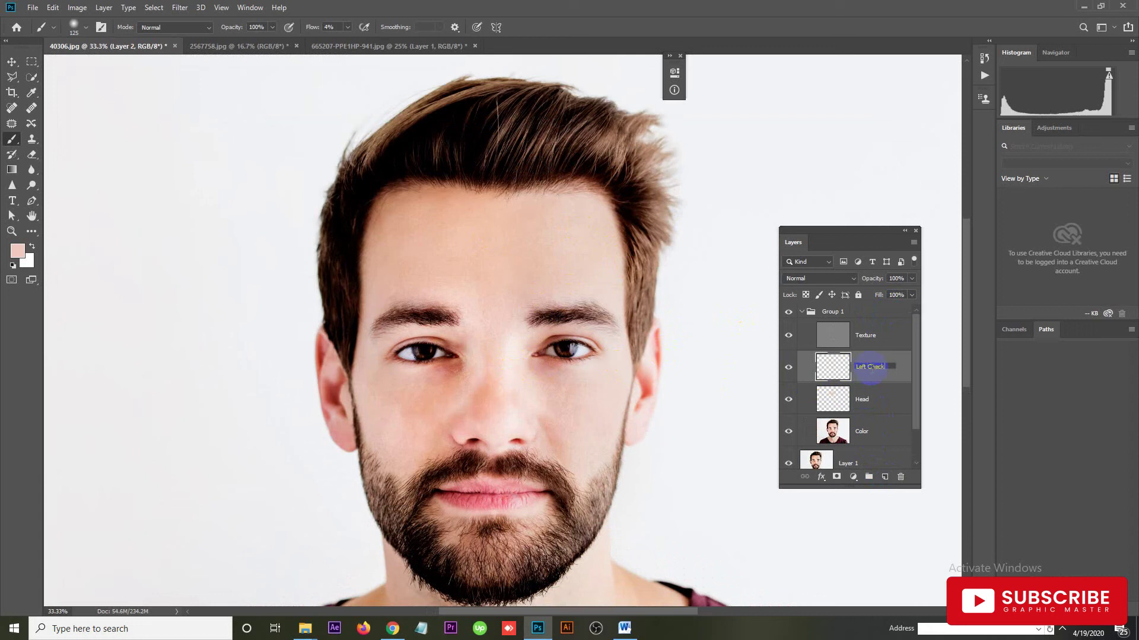
Name the layer 'Left Check', sample skin, and paint a soft stroke under the left eye.
{"action": "key", "text": "Return"}
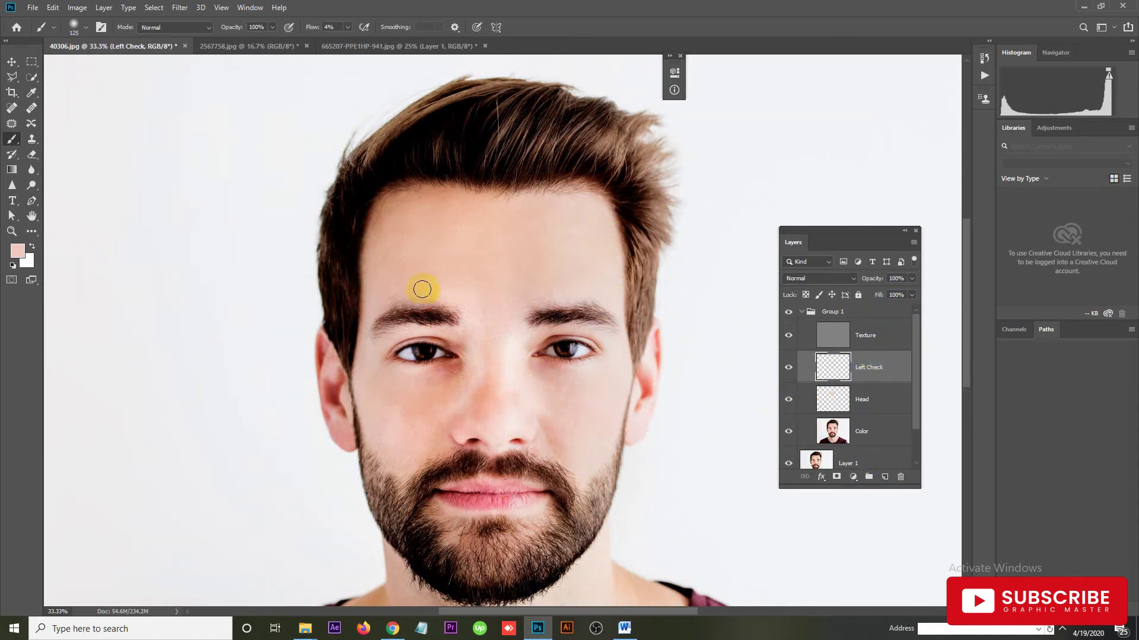
{"action": "left_click", "coordinate": [471, 372]}
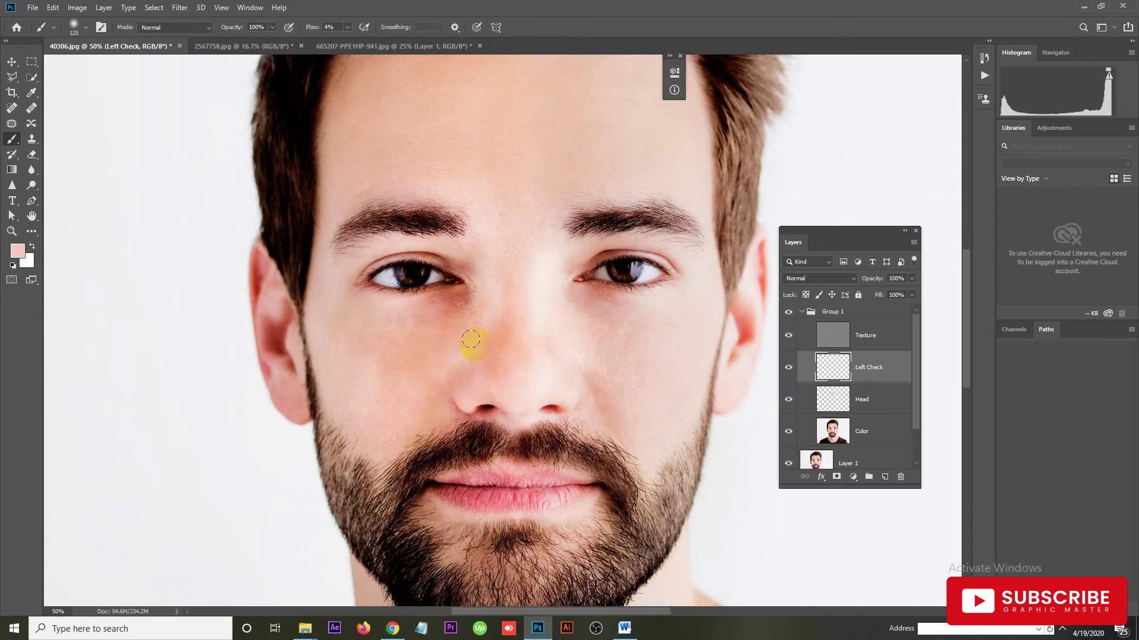
{"action": "key", "text": "i"}
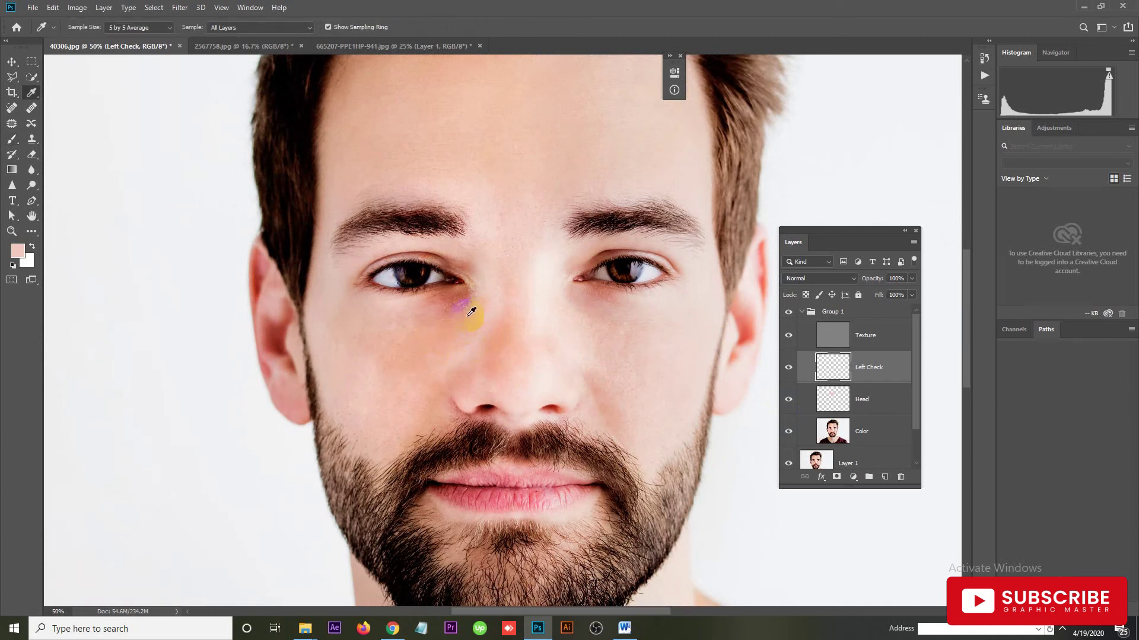
{"action": "key", "text": "b"}
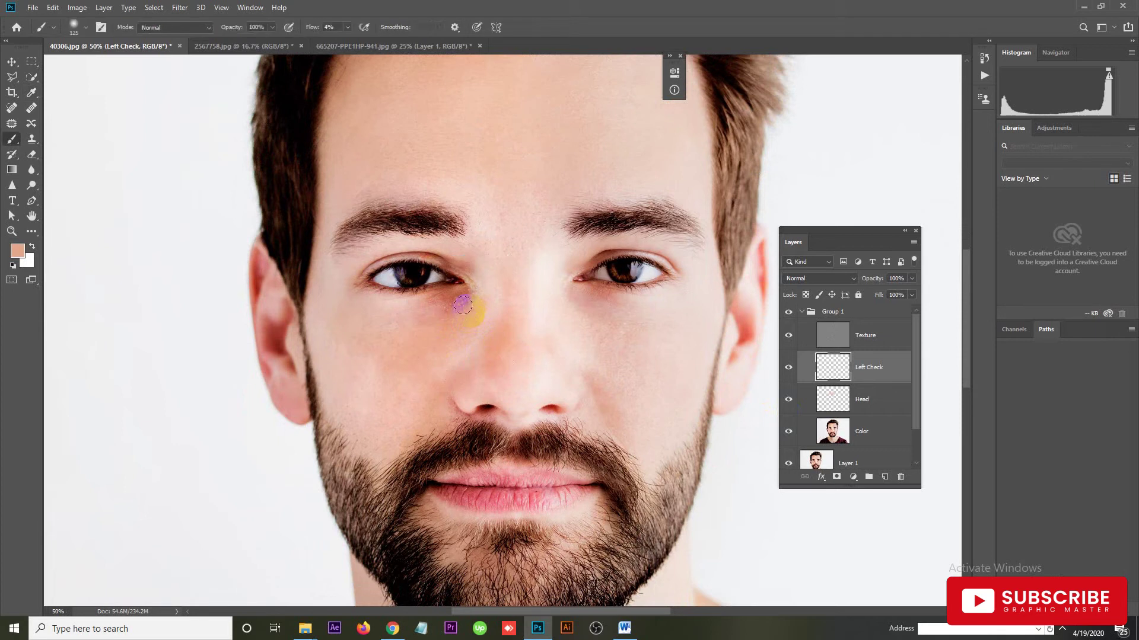
{"action": "left_click_drag", "start_coordinate": [441, 313], "coordinate": [460, 297]}
{"action": "left_click", "coordinate": [460, 313], "text": "ctrl"}
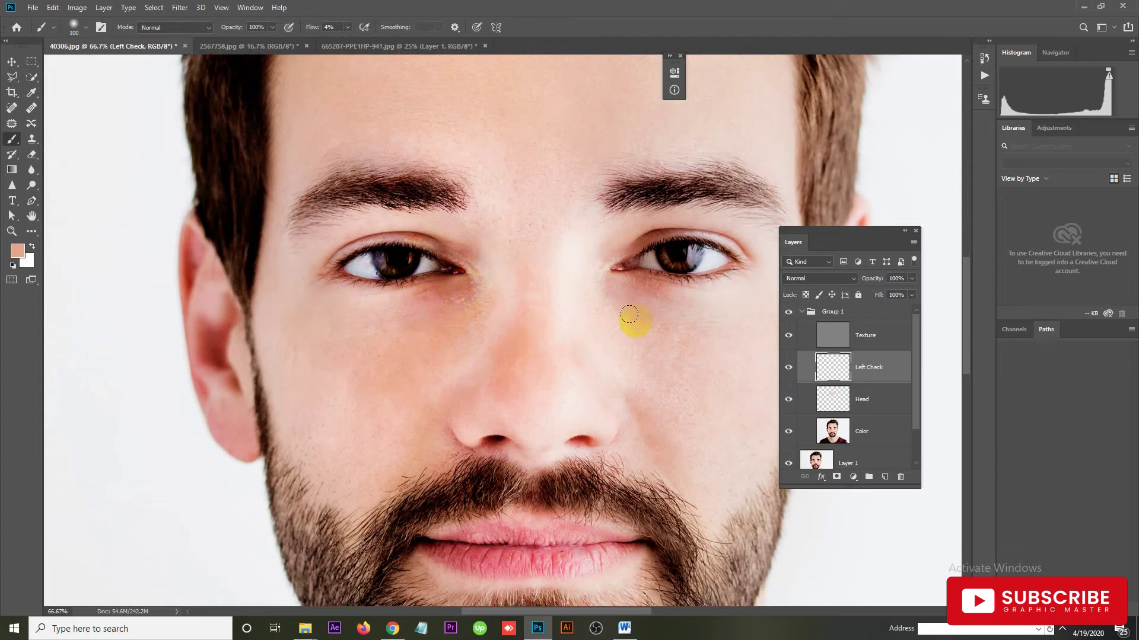
Compare with Left Check hidden, then paint smaller strokes under the left eye and up the cheek.
{"action": "left_click", "coordinate": [789, 368]}
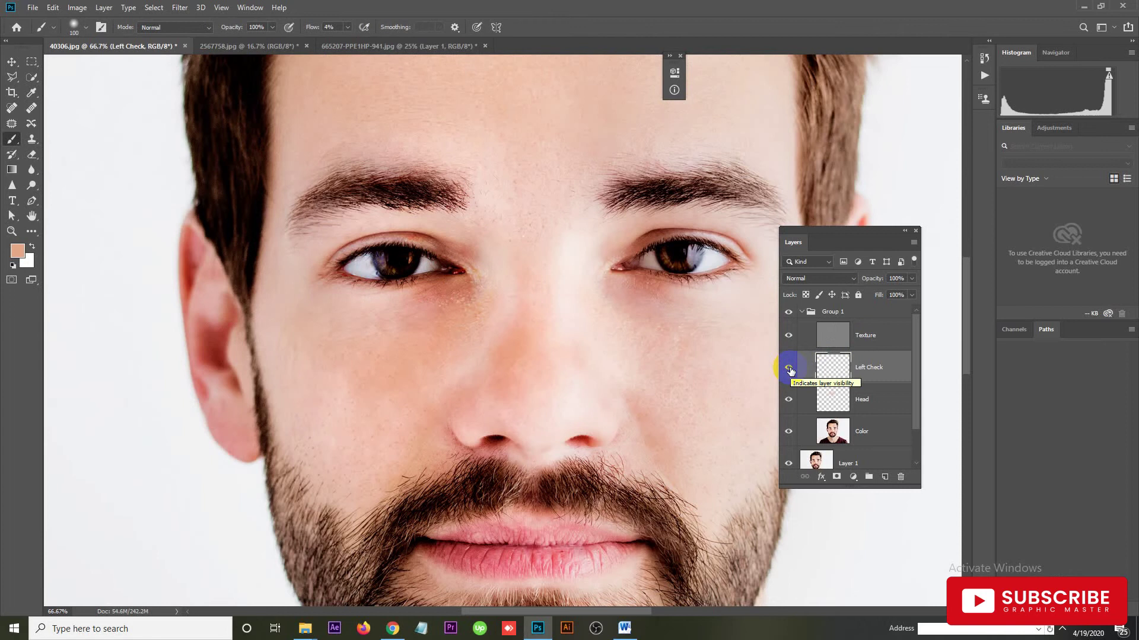
{"action": "left_click", "coordinate": [790, 369]}
{"action": "left_click", "coordinate": [789, 368]}
{"action": "key", "text": "bracketleft"}
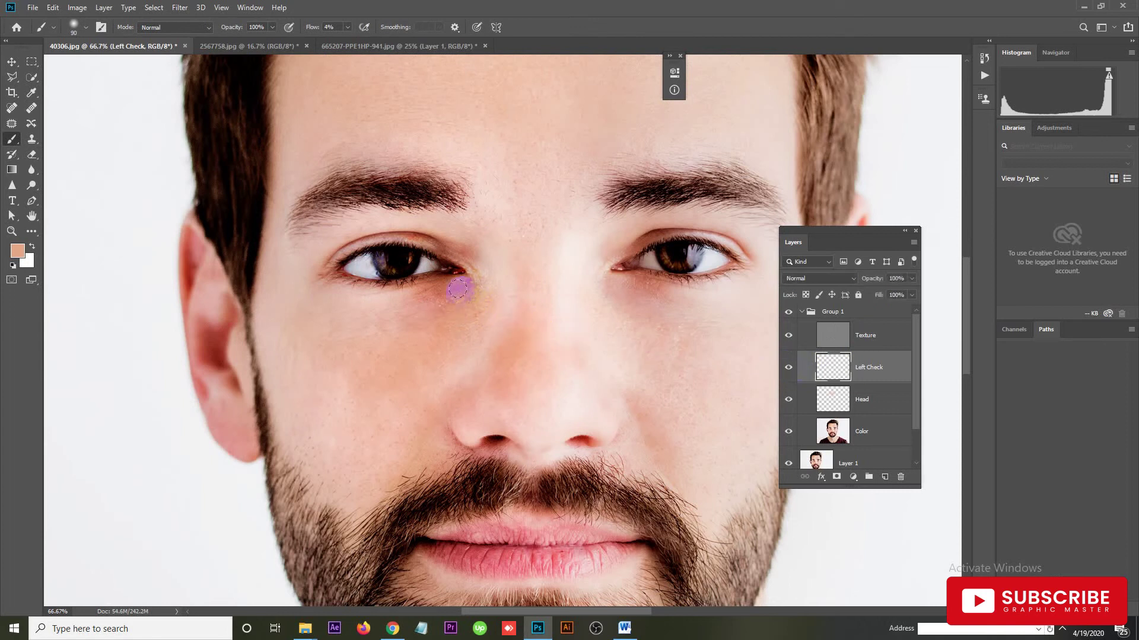
{"action": "key", "text": "bracketleft"}
{"action": "key", "text": "bracketleft"}
{"action": "mouse_move", "coordinate": [431, 292]}
{"action": "left_mouse_down"}
{"action": "mouse_move", "coordinate": [421, 303]}
{"action": "mouse_move", "coordinate": [477, 295]}
{"action": "left_mouse_up"}
{"action": "left_click", "coordinate": [445, 414]}
{"action": "left_click_drag", "start_coordinate": [446, 414], "coordinate": [466, 372]}
{"action": "left_click_drag", "start_coordinate": [402, 334], "coordinate": [400, 316]}
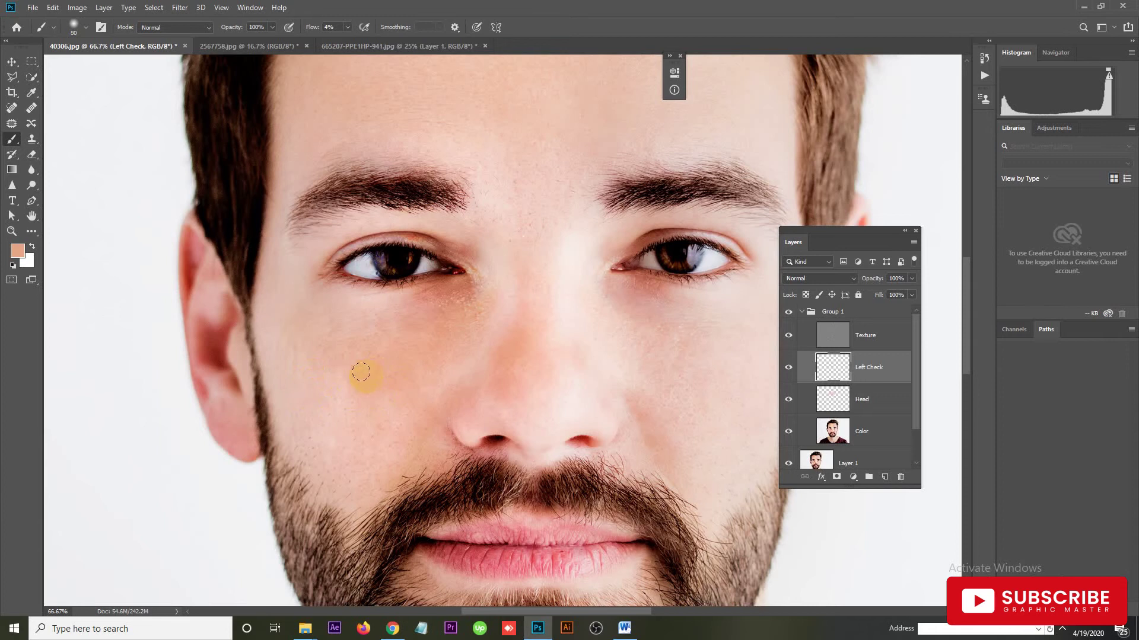
Enlarge the soft brush and paint faint skin tone across the left cheek.
{"action": "key", "text": "bracketright"}
{"action": "left_click", "coordinate": [370, 408]}
{"action": "mouse_move", "coordinate": [370, 408]}
{"action": "left_mouse_down"}
{"action": "mouse_move", "coordinate": [320, 408]}
{"action": "mouse_move", "coordinate": [355, 442]}
{"action": "left_mouse_up"}
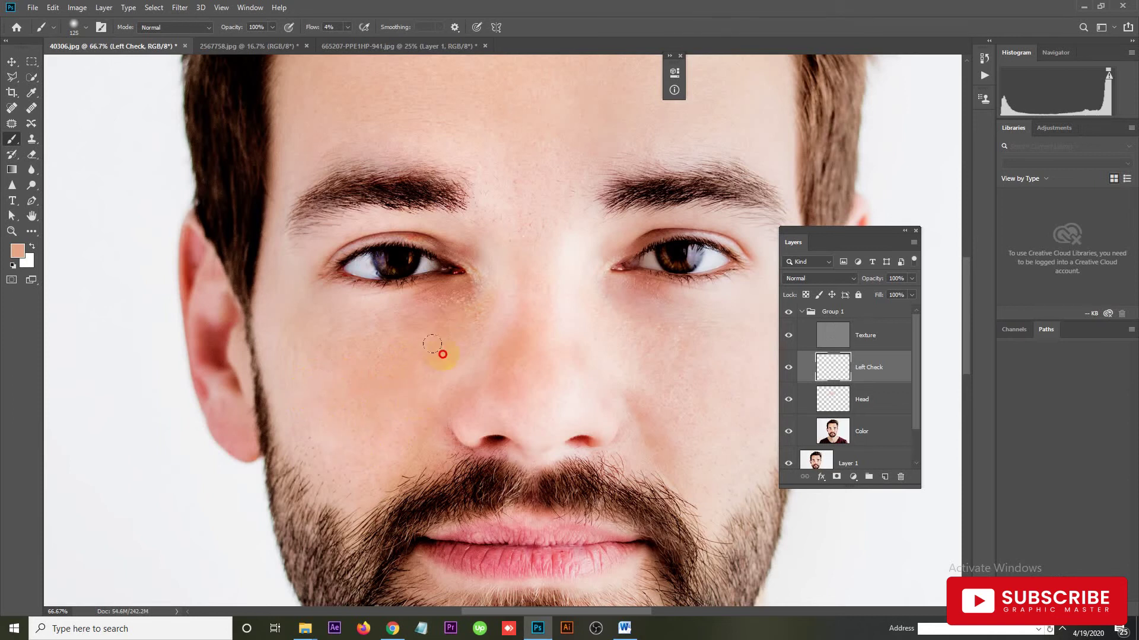
{"action": "left_click_drag", "start_coordinate": [349, 345], "coordinate": [296, 378]}
Sample skin and paint faint tone over the nose bridge and higher cheek.
{"action": "key", "text": "i"}
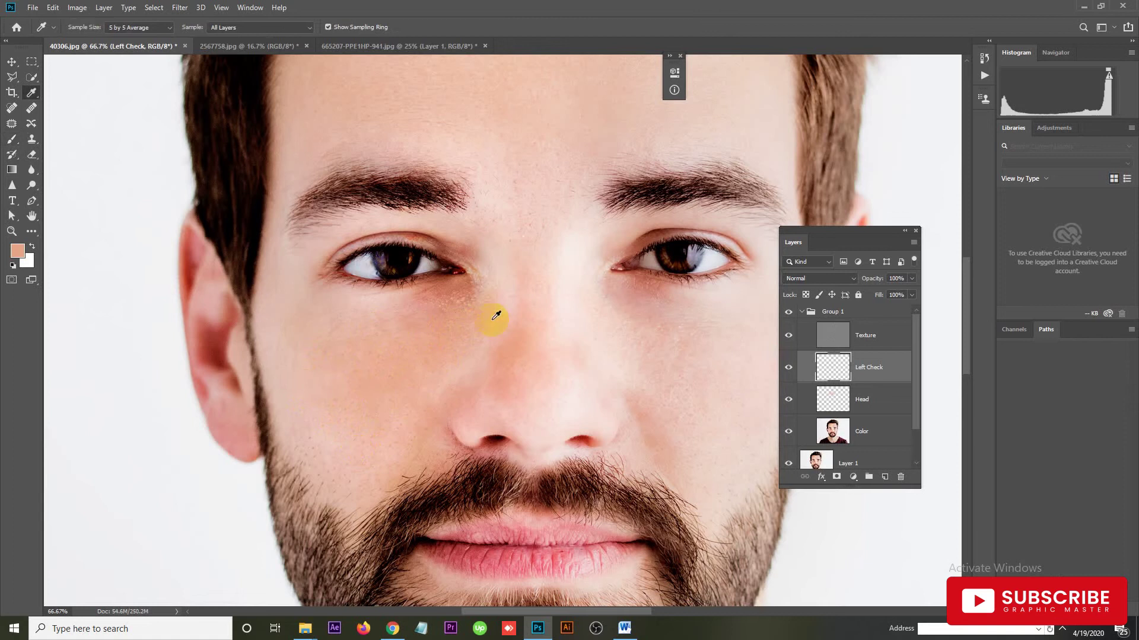
{"action": "key", "text": "b"}
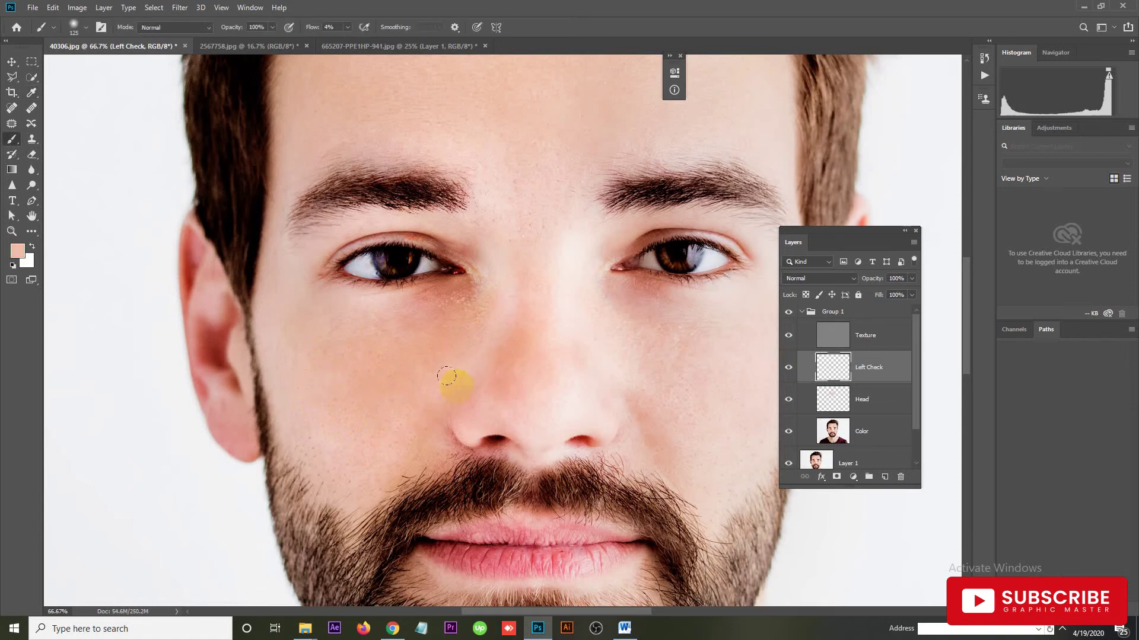
{"action": "left_click_drag", "start_coordinate": [471, 379], "coordinate": [431, 374]}
{"action": "left_click_drag", "start_coordinate": [408, 455], "coordinate": [389, 436]}
{"action": "left_click", "coordinate": [354, 426], "text": "alt"}
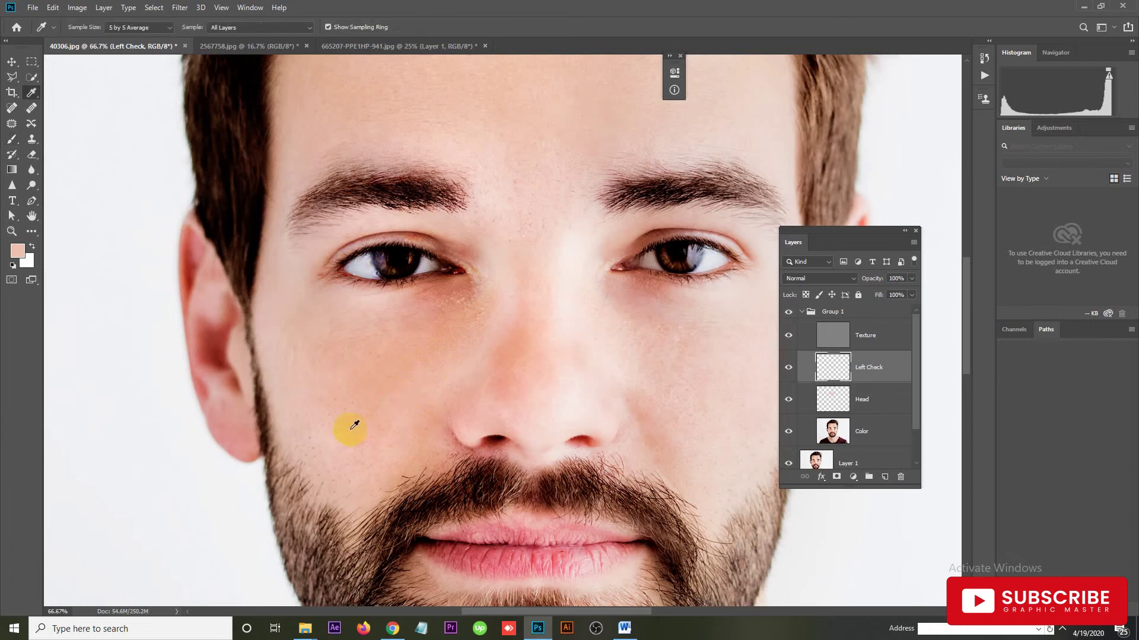
{"action": "mouse_move", "coordinate": [353, 397]}
{"action": "left_mouse_down"}
{"action": "mouse_move", "coordinate": [358, 354]}
{"action": "mouse_move", "coordinate": [371, 399]}
{"action": "mouse_move", "coordinate": [310, 387]}
{"action": "mouse_move", "coordinate": [329, 436]}
{"action": "mouse_move", "coordinate": [320, 356]}
{"action": "mouse_move", "coordinate": [347, 386]}
{"action": "left_mouse_up"}
Enlarge the brush, zoom in, and sample a darker salmon tone below the eye.
{"action": "key", "text": "bracketright"}
{"action": "key", "text": "bracketright"}
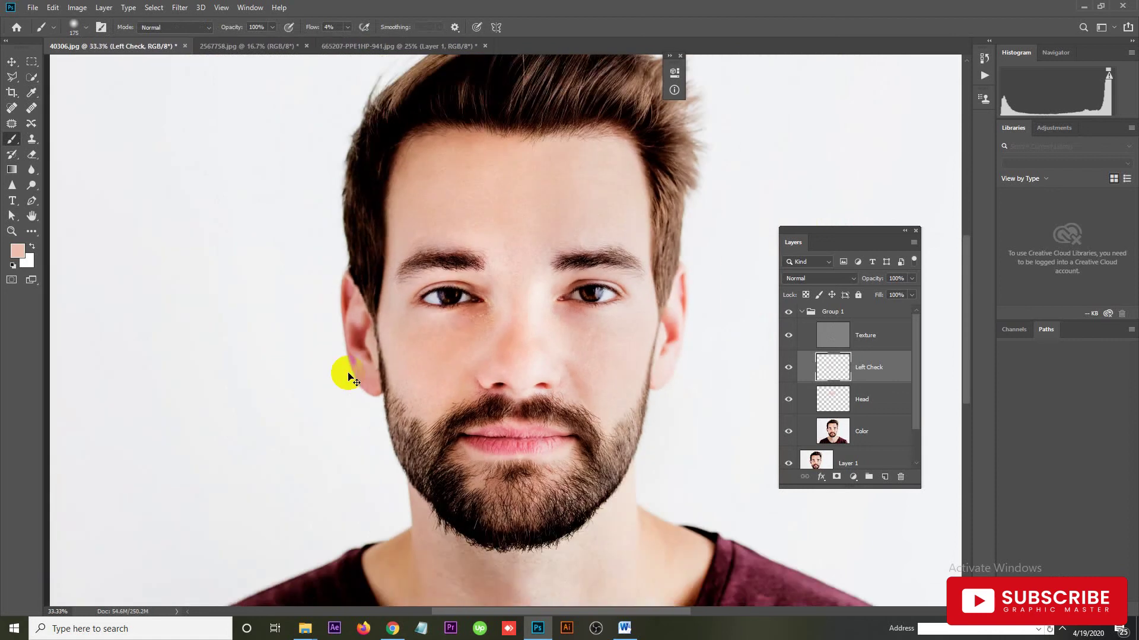
{"action": "key", "text": "ctrl+plus"}
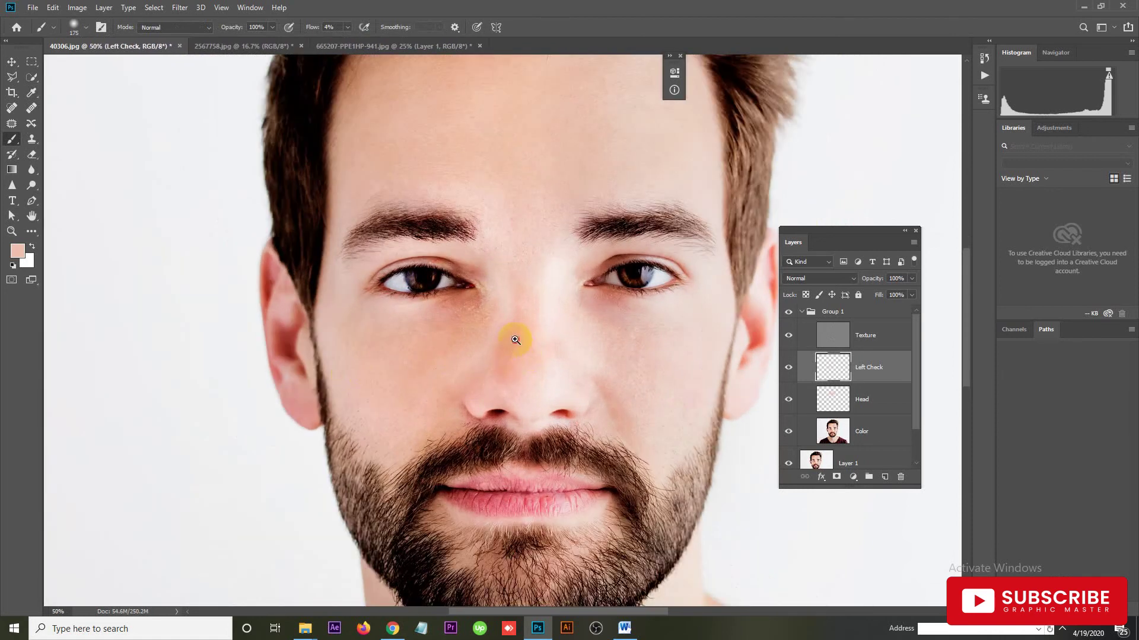
{"action": "key", "text": "ctrl+plus"}
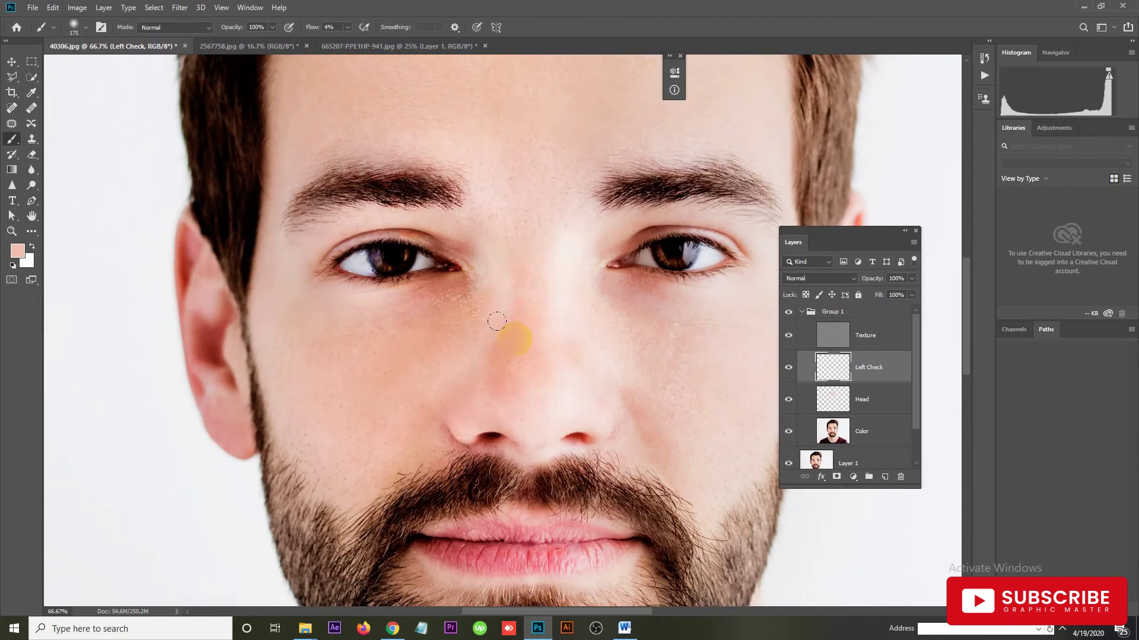
{"action": "left_click", "coordinate": [470, 292], "text": "alt"}
{"action": "left_click", "coordinate": [445, 285]}
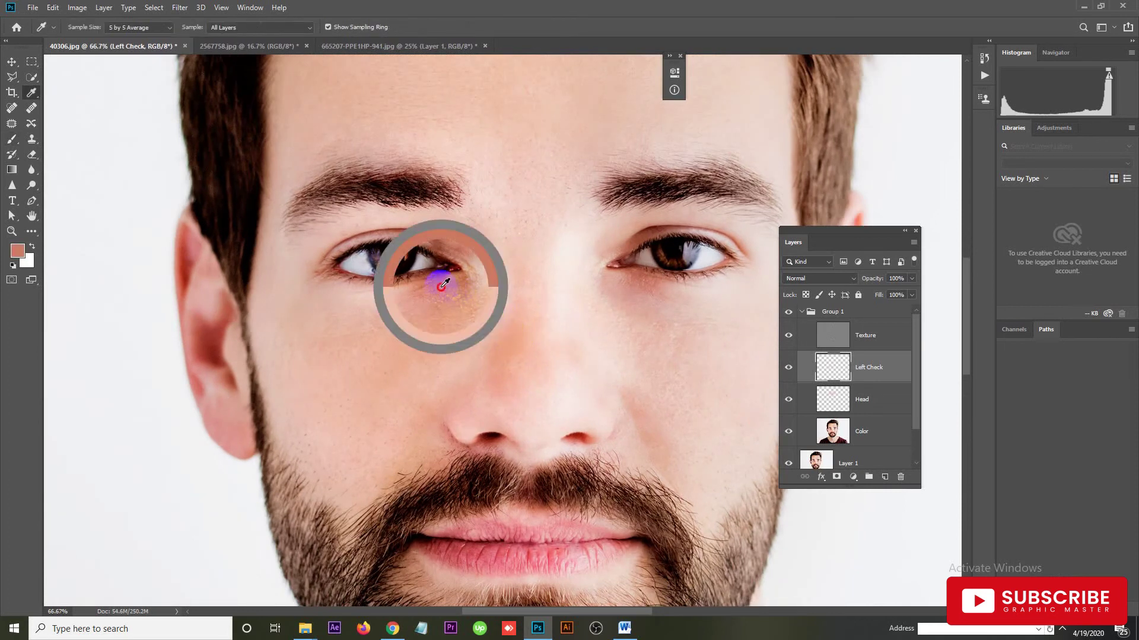
Paint sampled skin tone under the eye up to the inner corner and cheek.
{"action": "left_click_drag", "start_coordinate": [444, 283], "coordinate": [448, 288]}
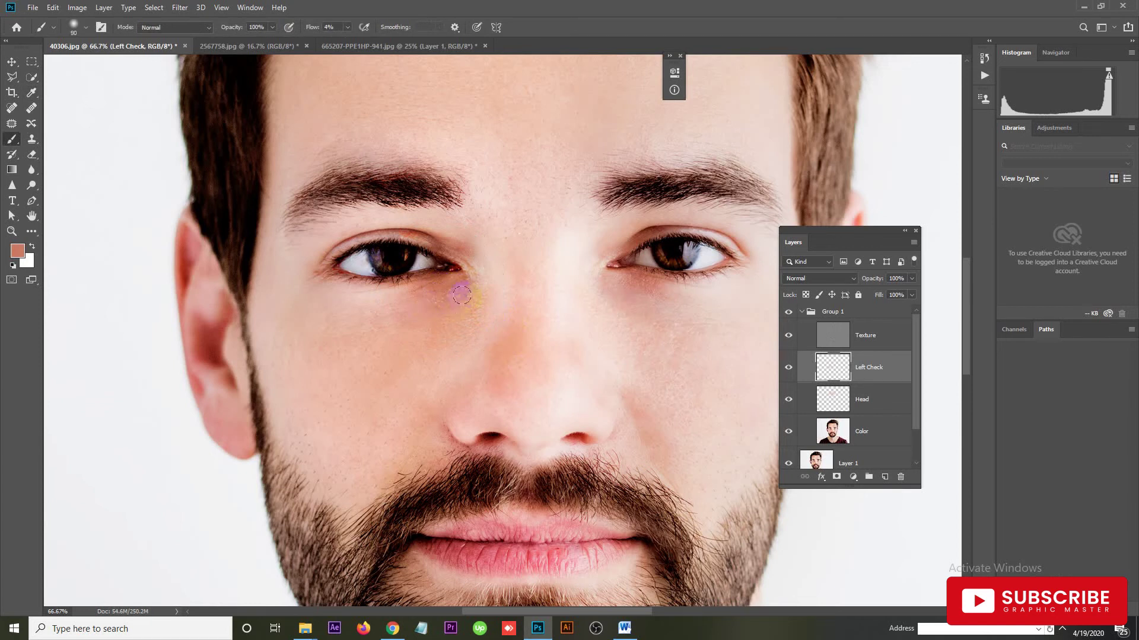
{"action": "key", "text": "alt"}
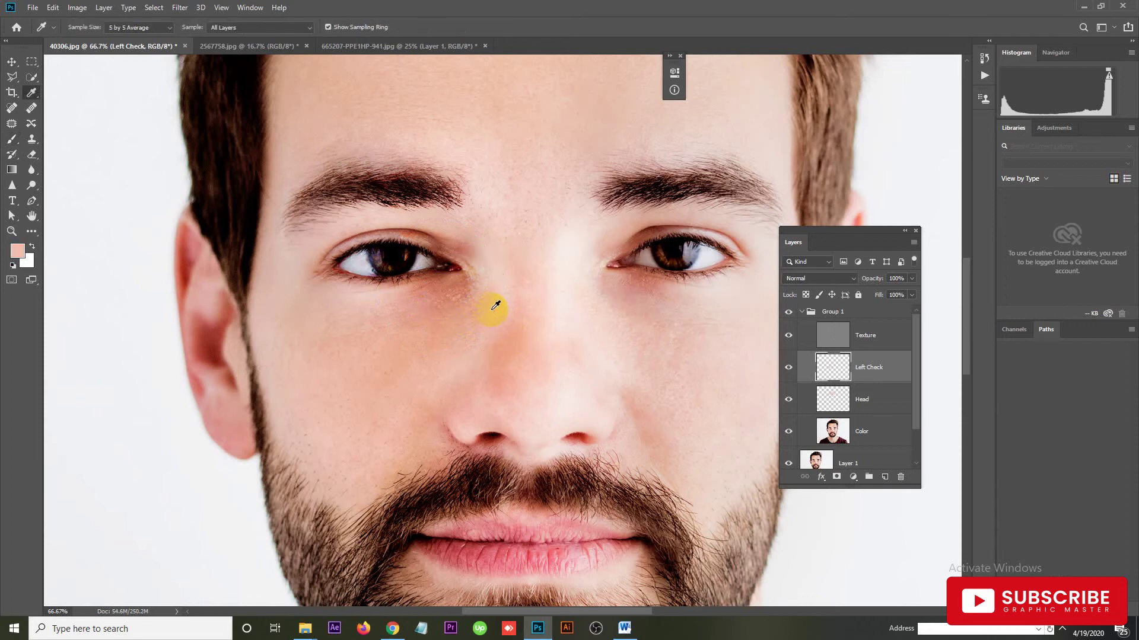
{"action": "left_click", "coordinate": [486, 304]}
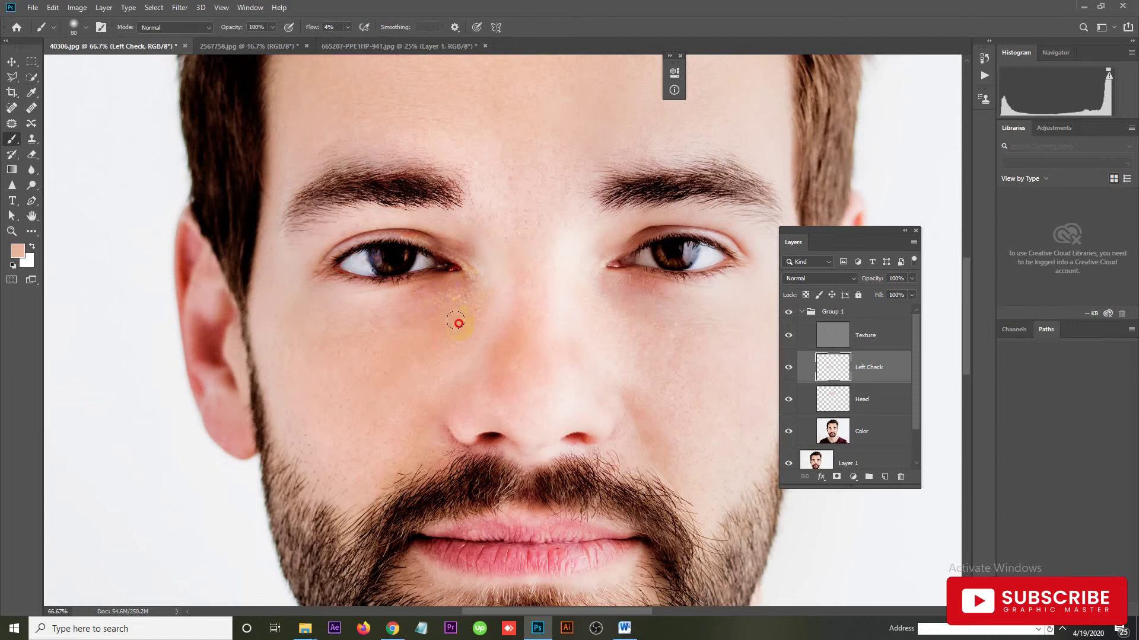
{"action": "mouse_move", "coordinate": [460, 321]}
{"action": "left_mouse_down"}
{"action": "mouse_move", "coordinate": [483, 265]}
{"action": "mouse_move", "coordinate": [467, 255]}
{"action": "left_mouse_up"}
{"action": "left_click", "coordinate": [355, 325]}
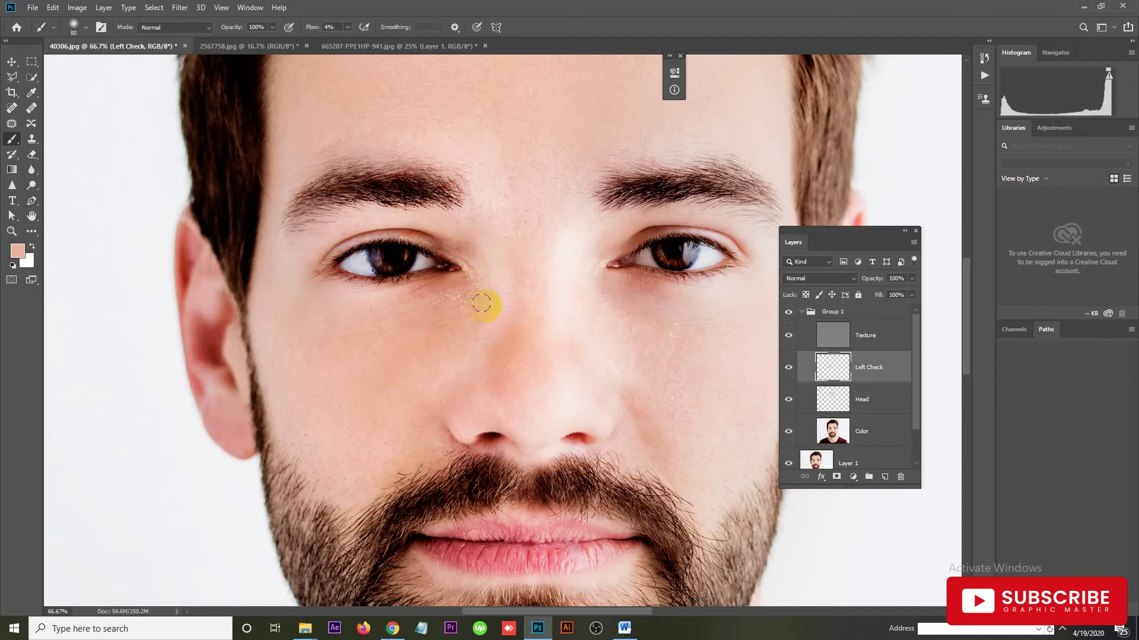
Toggle Left Check visibility to compare, then add a new empty layer above it.
{"action": "left_click", "coordinate": [789, 368]}
{"action": "left_click", "coordinate": [789, 368]}
{"action": "left_click", "coordinate": [790, 368]}
{"action": "left_click", "coordinate": [790, 368]}
{"action": "key", "text": "ctrl+minus"}
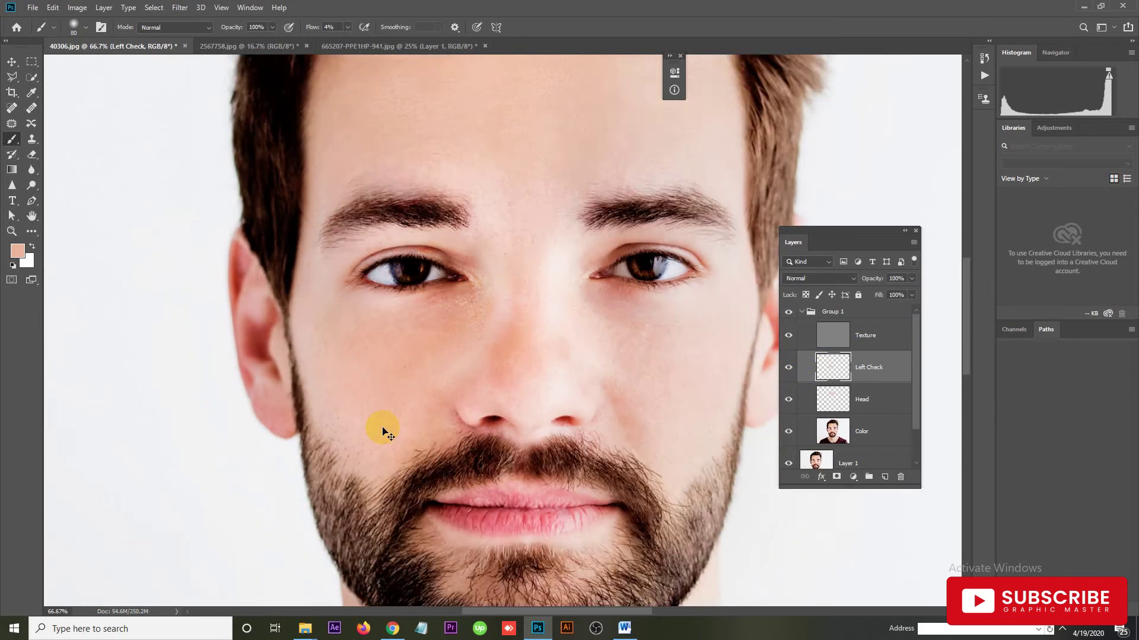
{"action": "key", "text": "ctrl+minus"}
{"action": "key", "text": "ctrl+minus"}
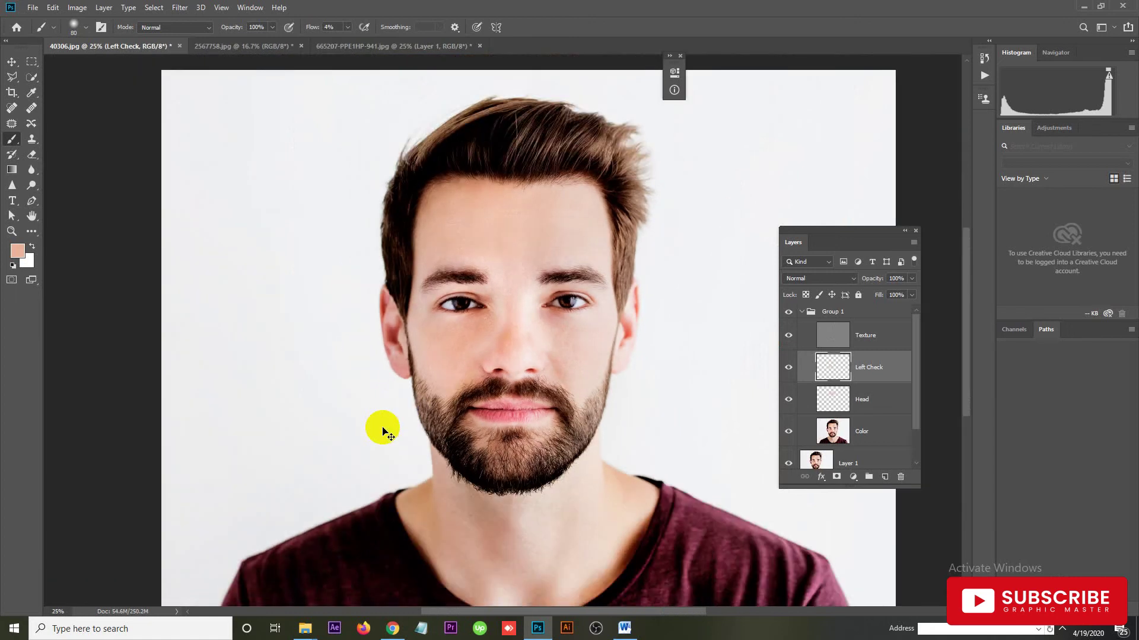
{"action": "key", "text": "ctrl+plus"}
{"action": "key", "text": "ctrl+plus"}
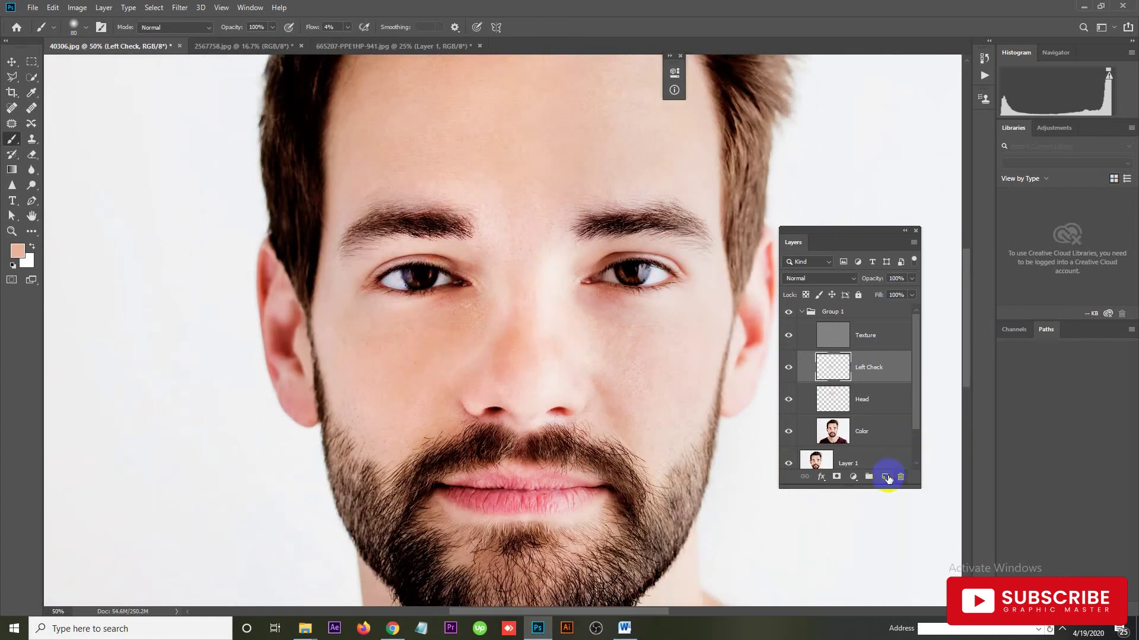
{"action": "left_click", "coordinate": [884, 476]}
Rename the new layer 'Nose' and sample a pinkish skin tone from the nose.
{"action": "left_click", "coordinate": [871, 368]}
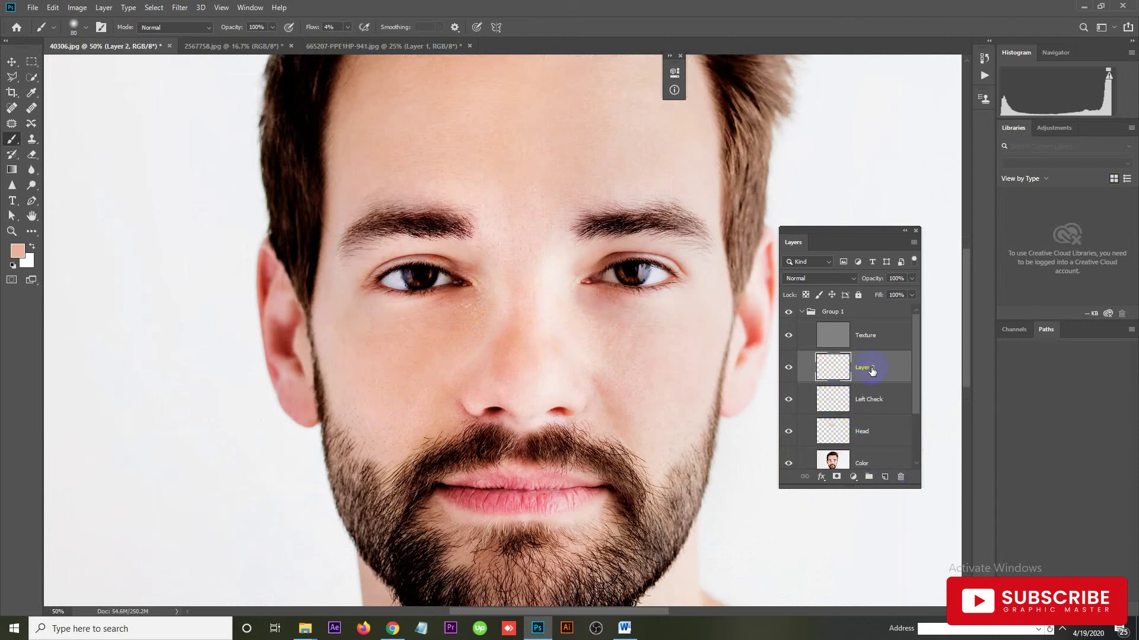
{"action": "type", "text": "Nose"}
{"action": "left_click", "coordinate": [881, 378]}
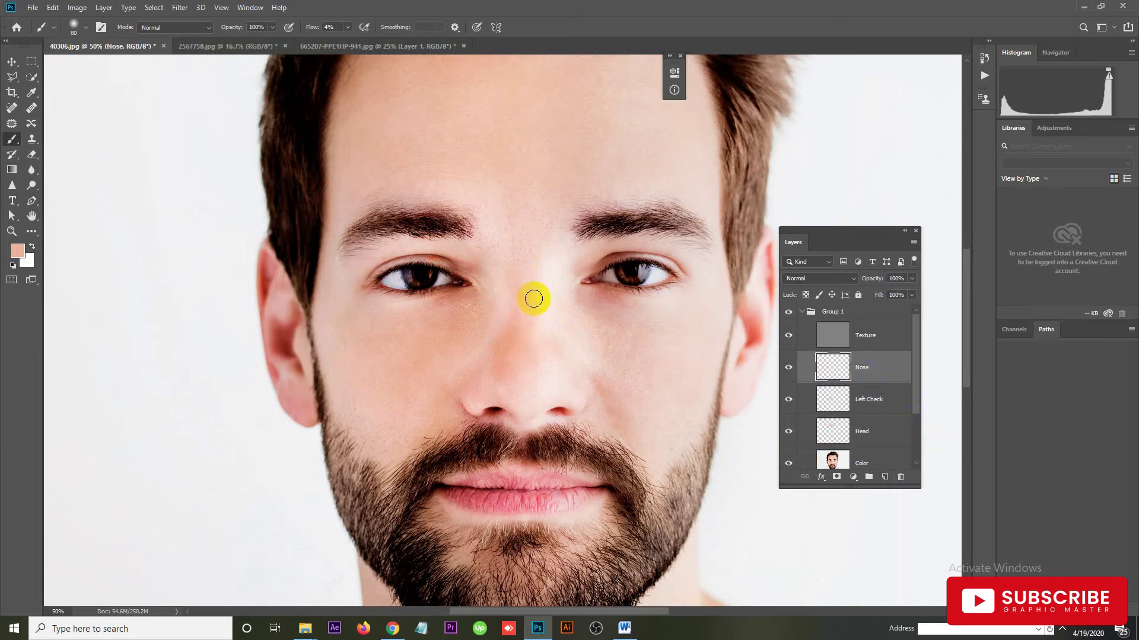
{"action": "key", "text": "i"}
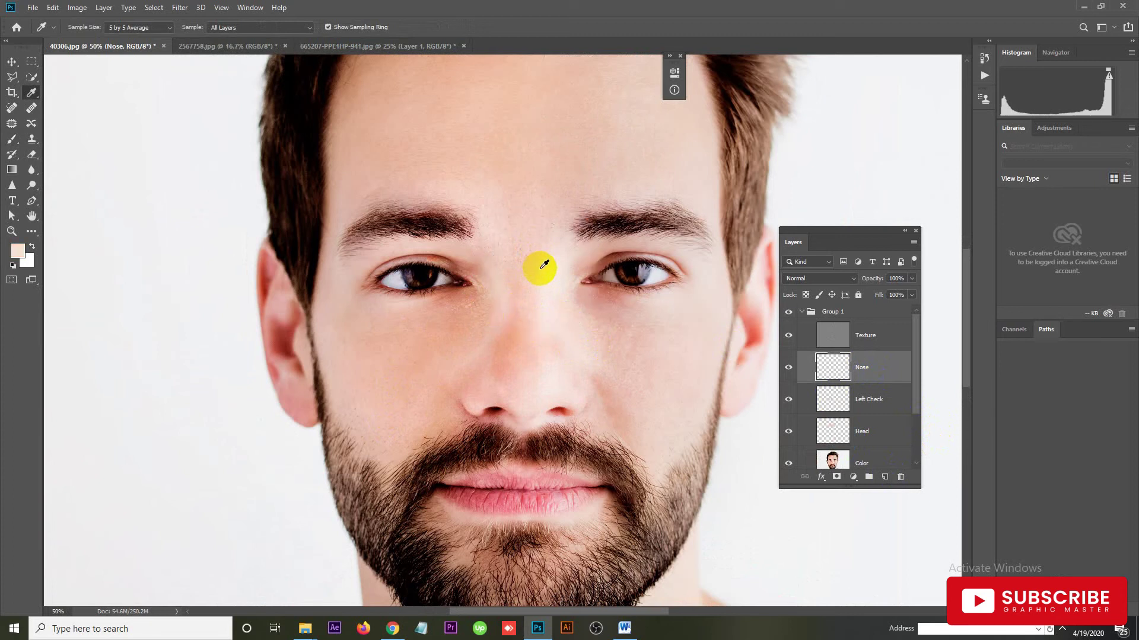
{"action": "left_click", "coordinate": [524, 329]}
Paint warm skin tone around the nose bridge and tip.
{"action": "key", "text": "b"}
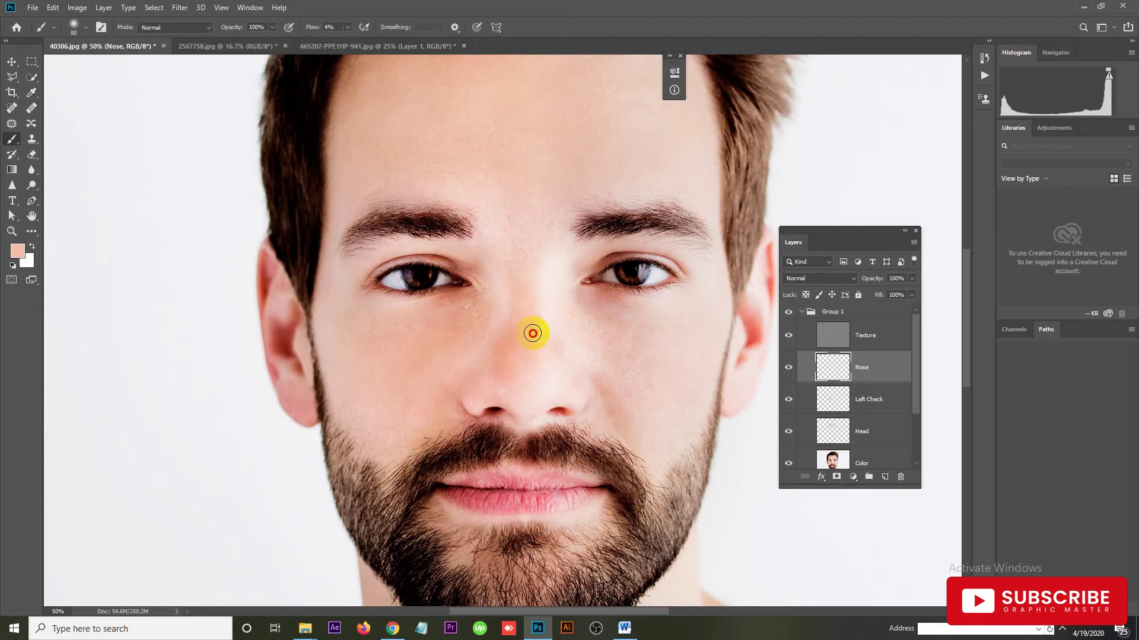
{"action": "mouse_move", "coordinate": [529, 325]}
{"action": "left_mouse_down"}
{"action": "mouse_move", "coordinate": [491, 377]}
{"action": "mouse_move", "coordinate": [492, 324]}
{"action": "mouse_move", "coordinate": [486, 382]}
{"action": "mouse_move", "coordinate": [549, 358]}
{"action": "mouse_move", "coordinate": [531, 273]}
{"action": "mouse_move", "coordinate": [521, 376]}
{"action": "mouse_move", "coordinate": [553, 389]}
{"action": "mouse_move", "coordinate": [503, 381]}
{"action": "mouse_move", "coordinate": [496, 356]}
{"action": "mouse_move", "coordinate": [484, 371]}
{"action": "left_mouse_up"}
{"action": "mouse_move", "coordinate": [484, 368]}
{"action": "left_mouse_down"}
{"action": "mouse_move", "coordinate": [531, 371]}
{"action": "mouse_move", "coordinate": [470, 381]}
{"action": "left_mouse_up"}
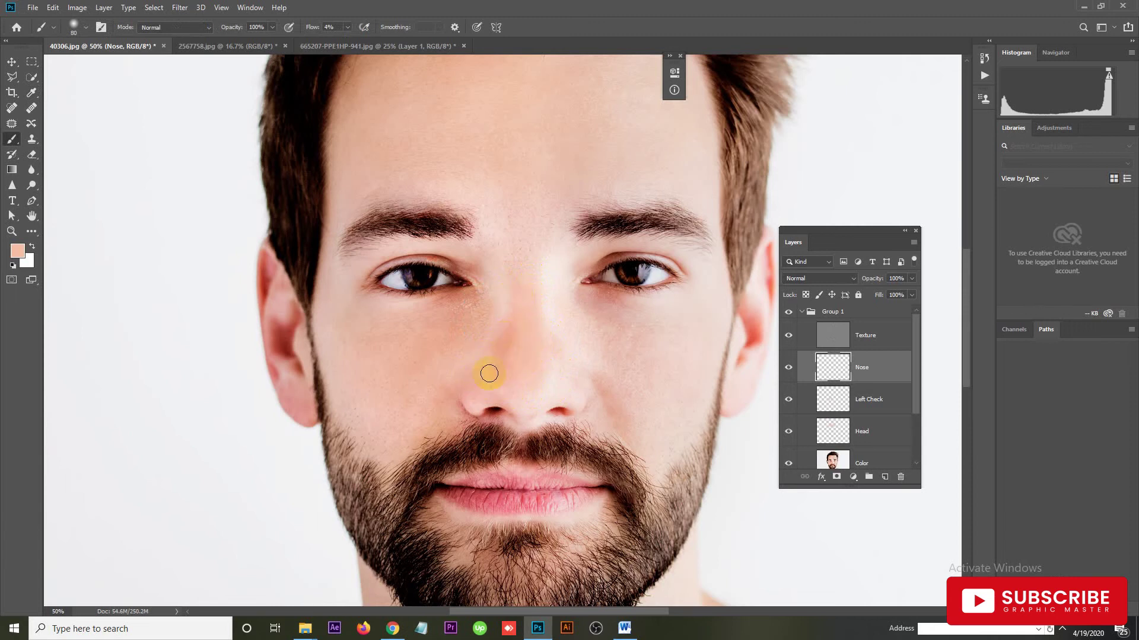
{"action": "mouse_move", "coordinate": [533, 373]}
{"action": "left_mouse_down"}
{"action": "mouse_move", "coordinate": [551, 386]}
{"action": "mouse_move", "coordinate": [546, 292]}
{"action": "left_mouse_up"}
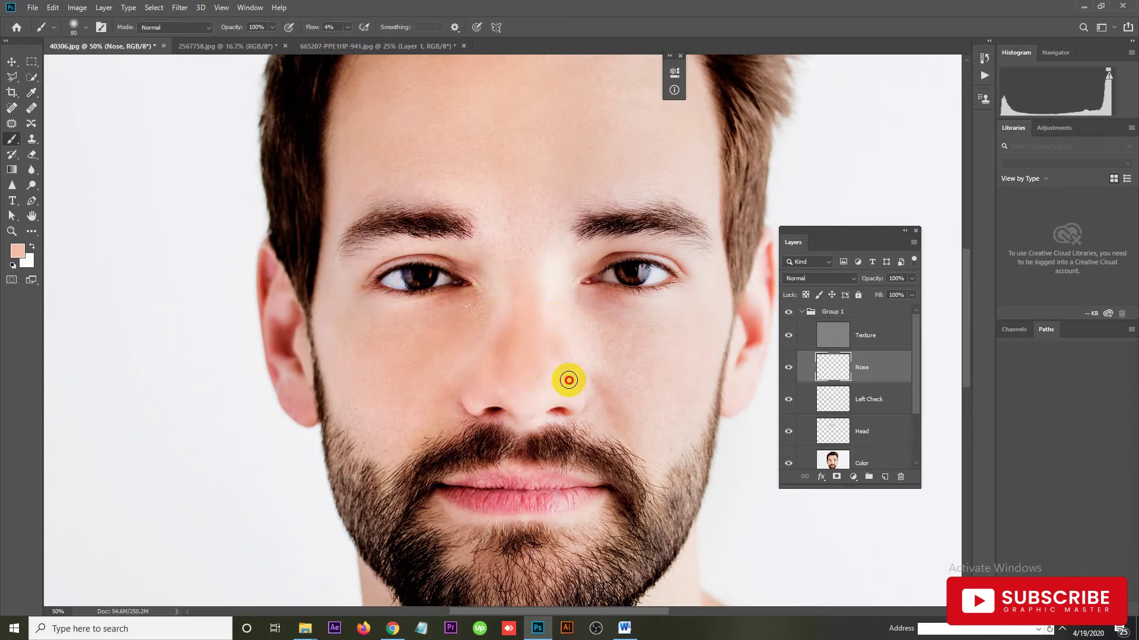
{"action": "left_click_drag", "start_coordinate": [541, 332], "coordinate": [542, 323]}
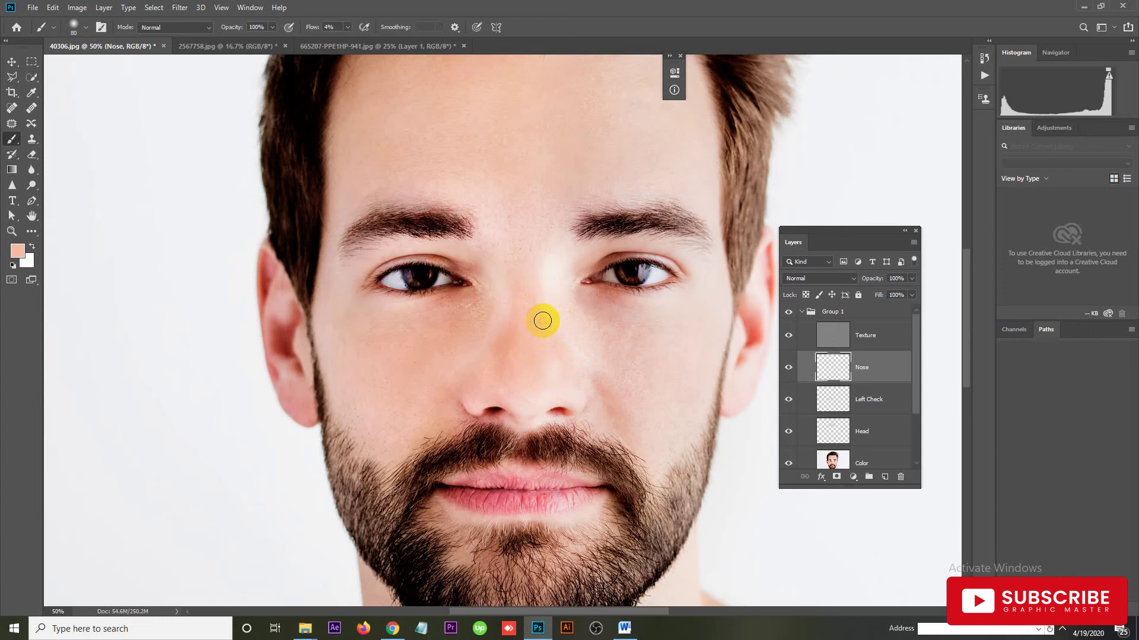
Sample a slightly different tone and paint light patches over the nose bridge and tip.
{"action": "key", "text": "i"}
{"action": "left_click", "coordinate": [528, 243]}
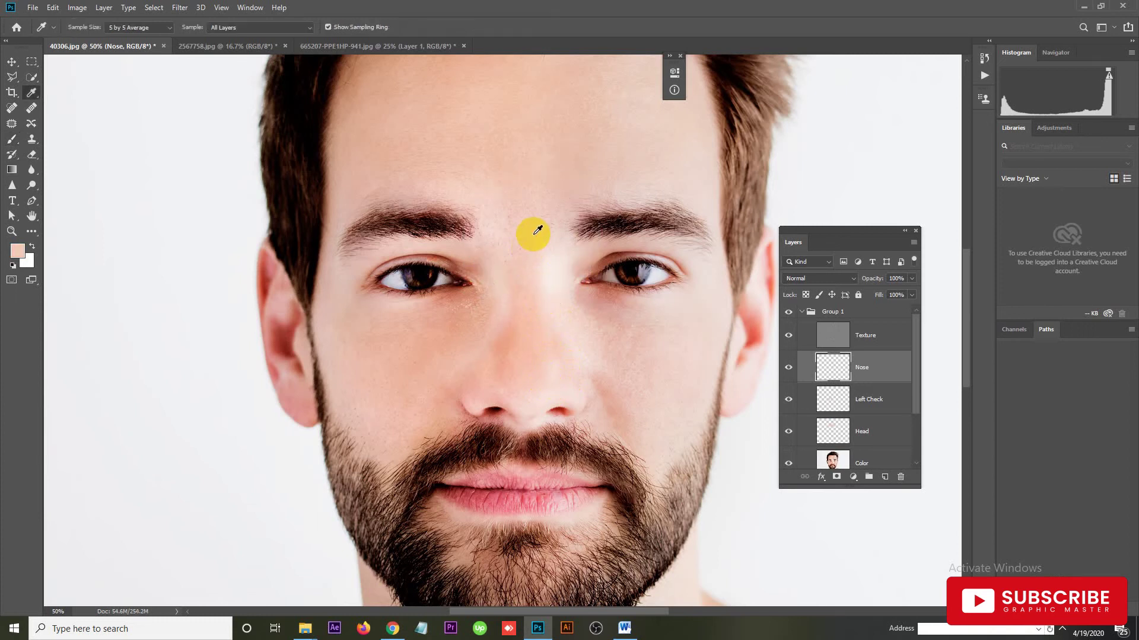
{"action": "key", "text": "b"}
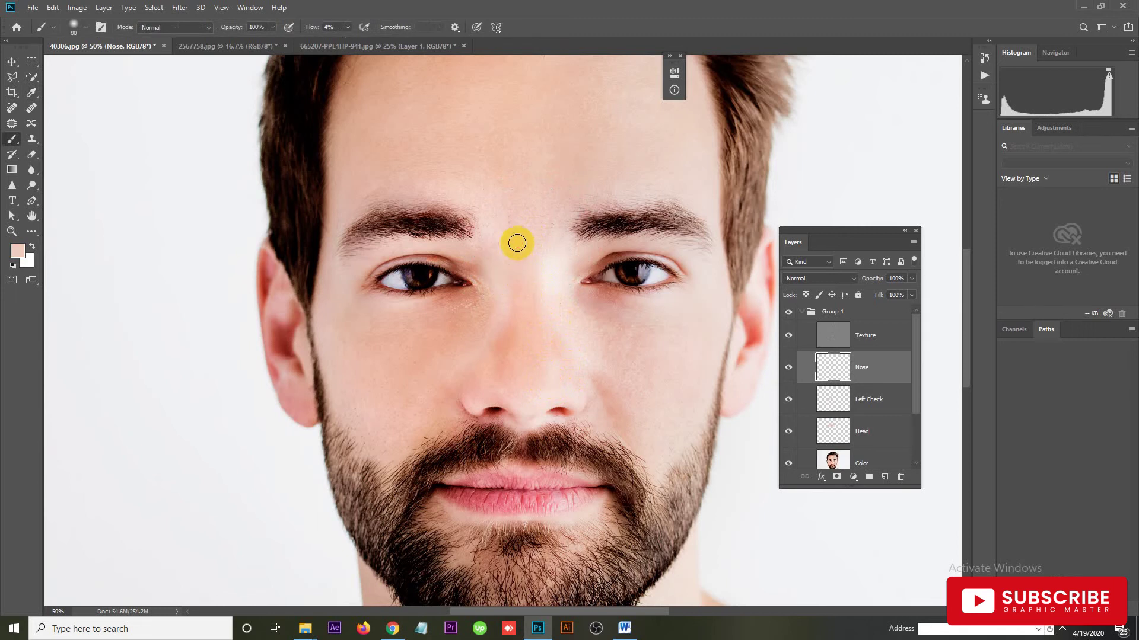
{"action": "mouse_move", "coordinate": [532, 267]}
{"action": "left_mouse_down"}
{"action": "mouse_move", "coordinate": [518, 271]}
{"action": "mouse_move", "coordinate": [539, 223]}
{"action": "mouse_move", "coordinate": [524, 254]}
{"action": "mouse_move", "coordinate": [500, 248]}
{"action": "mouse_move", "coordinate": [519, 290]}
{"action": "mouse_move", "coordinate": [504, 290]}
{"action": "mouse_move", "coordinate": [506, 229]}
{"action": "mouse_move", "coordinate": [517, 268]}
{"action": "mouse_move", "coordinate": [504, 254]}
{"action": "mouse_move", "coordinate": [549, 257]}
{"action": "mouse_move", "coordinate": [513, 260]}
{"action": "mouse_move", "coordinate": [557, 350]}
{"action": "mouse_move", "coordinate": [552, 370]}
{"action": "mouse_move", "coordinate": [533, 371]}
{"action": "left_mouse_up"}
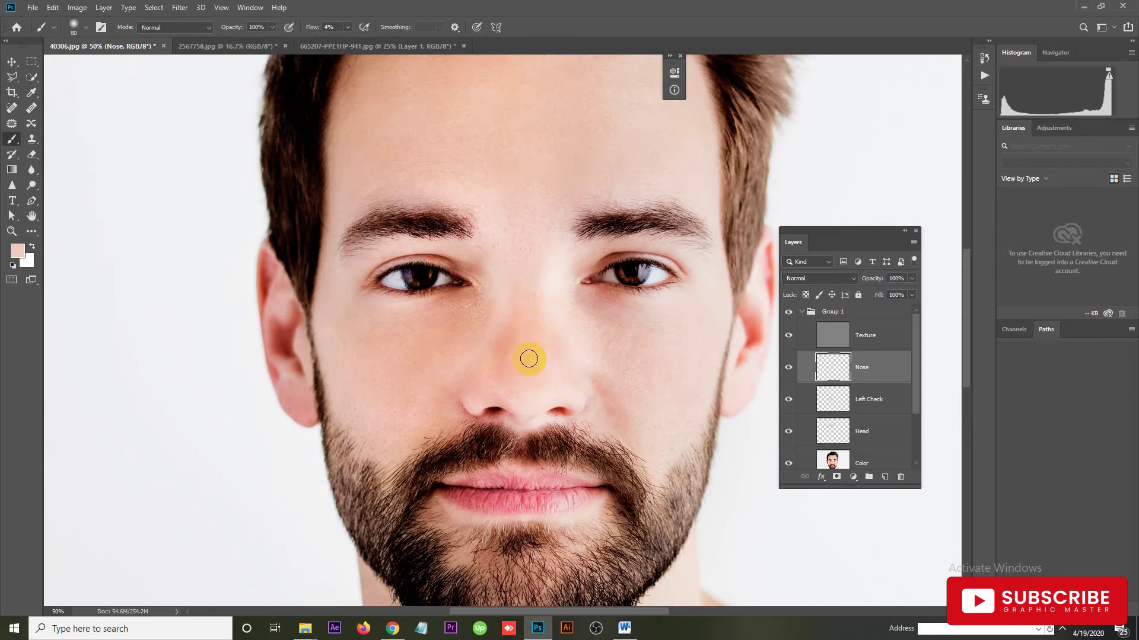
{"action": "key", "text": "i"}
{"action": "key", "text": "b"}
{"action": "mouse_move", "coordinate": [534, 389]}
{"action": "left_mouse_down"}
{"action": "mouse_move", "coordinate": [512, 376]}
{"action": "mouse_move", "coordinate": [540, 383]}
{"action": "mouse_move", "coordinate": [510, 389]}
{"action": "mouse_move", "coordinate": [569, 374]}
{"action": "mouse_move", "coordinate": [552, 300]}
{"action": "mouse_move", "coordinate": [549, 332]}
{"action": "mouse_move", "coordinate": [543, 309]}
{"action": "left_mouse_up"}
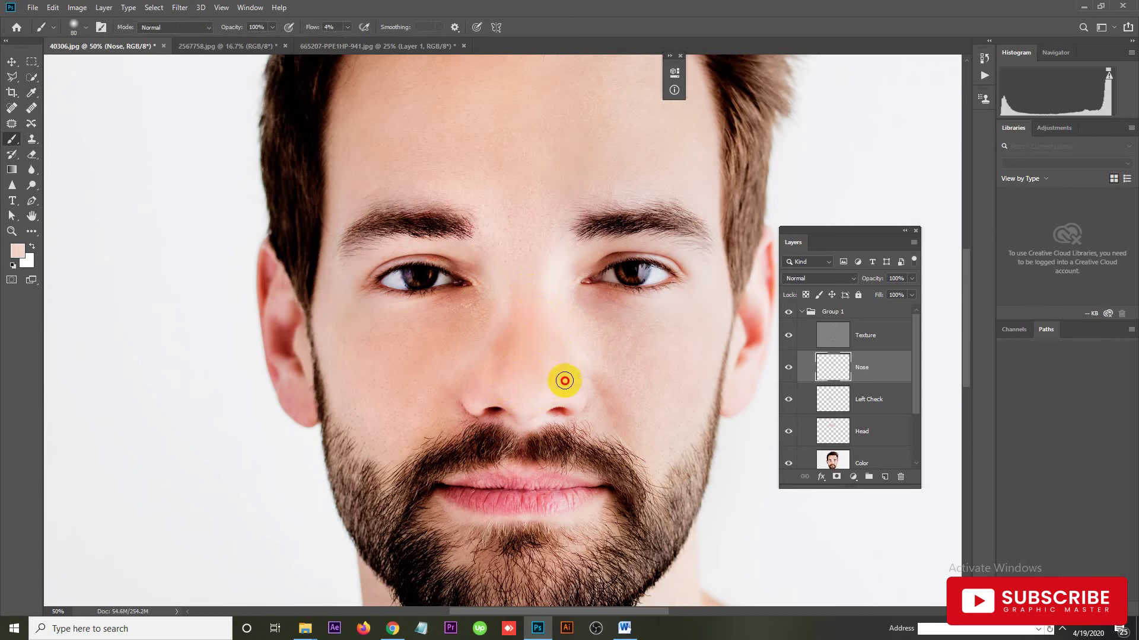
{"action": "left_click", "coordinate": [610, 369]}
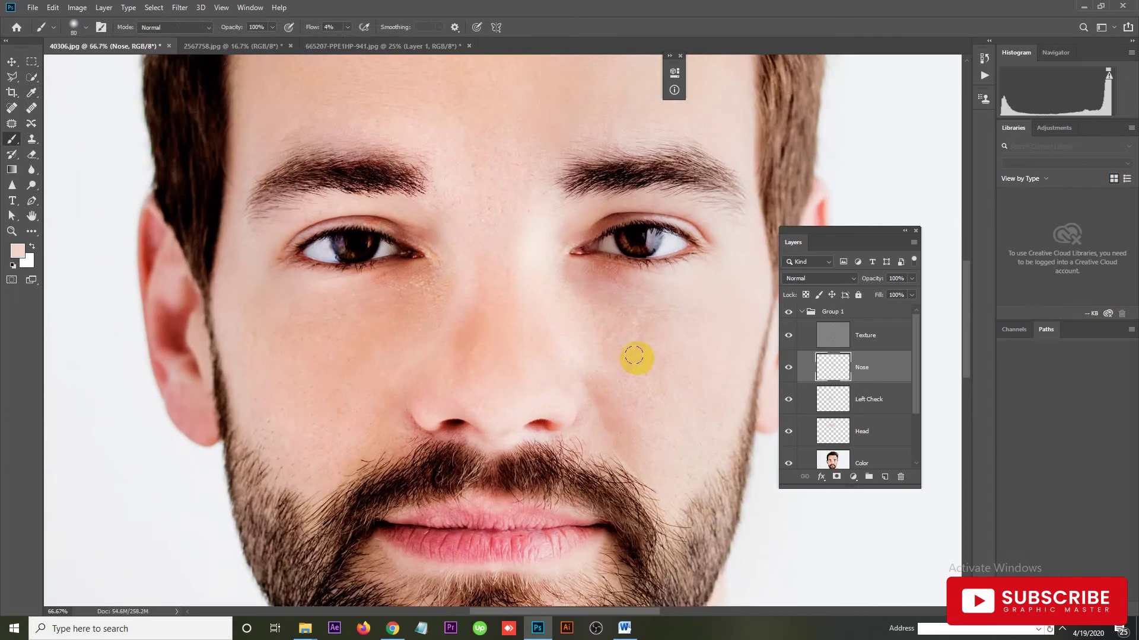
Toggle the Nose layer's visibility to compare, then create a new empty layer above it.
{"action": "left_click", "coordinate": [805, 366]}
{"action": "left_click", "coordinate": [786, 369]}
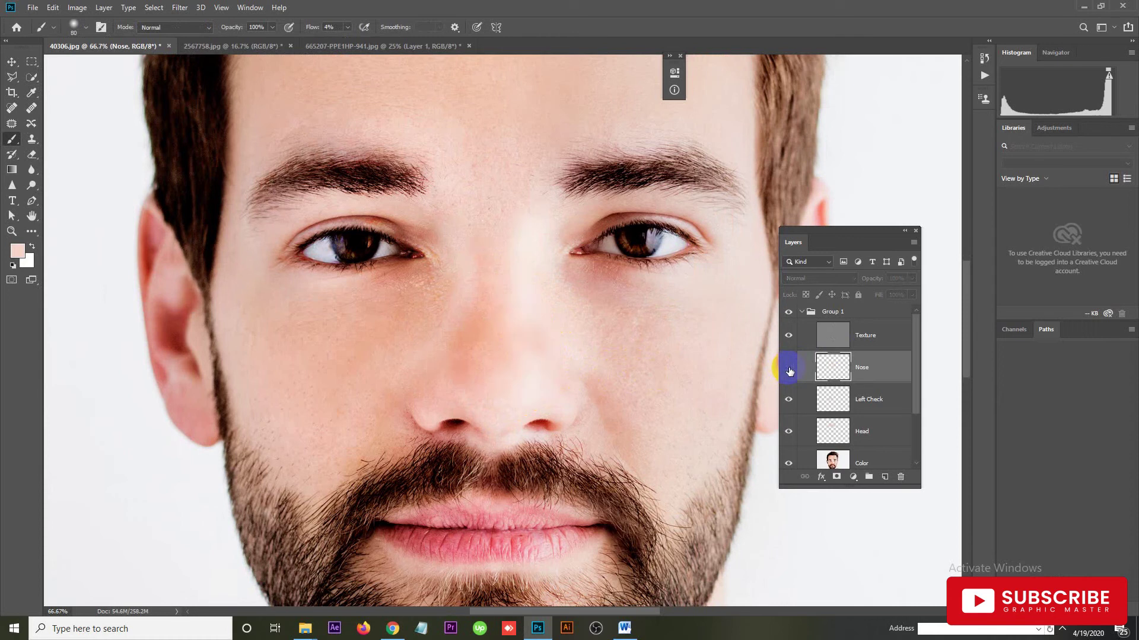
{"action": "left_click", "coordinate": [789, 369]}
{"action": "left_click", "coordinate": [788, 367]}
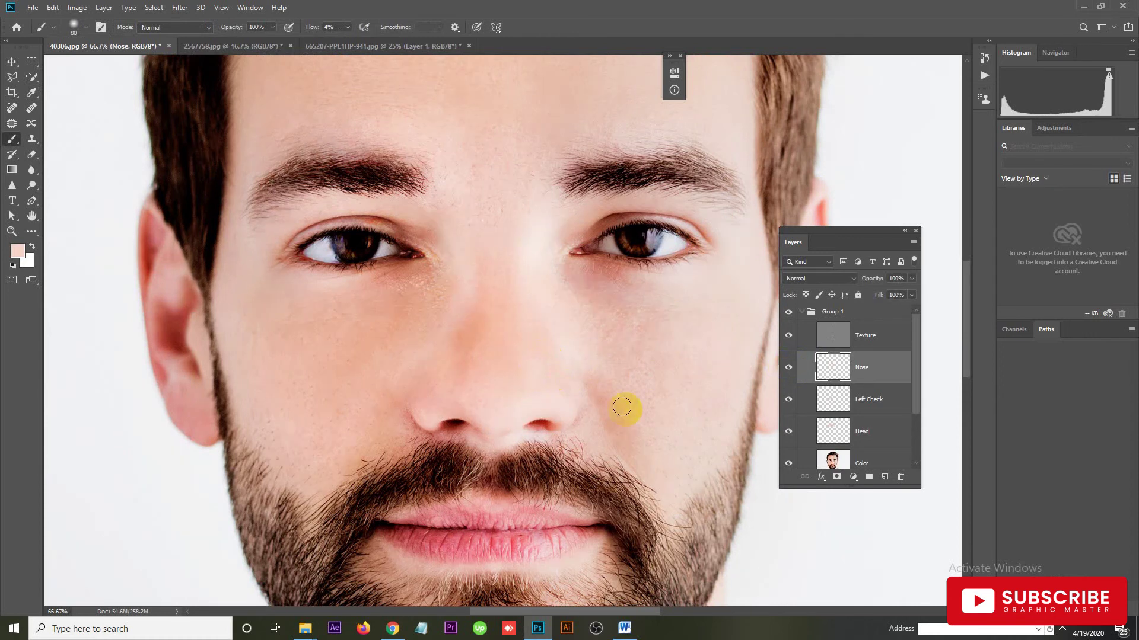
{"action": "left_click", "coordinate": [884, 478]}
{"action": "type", "text": "Right Check"}
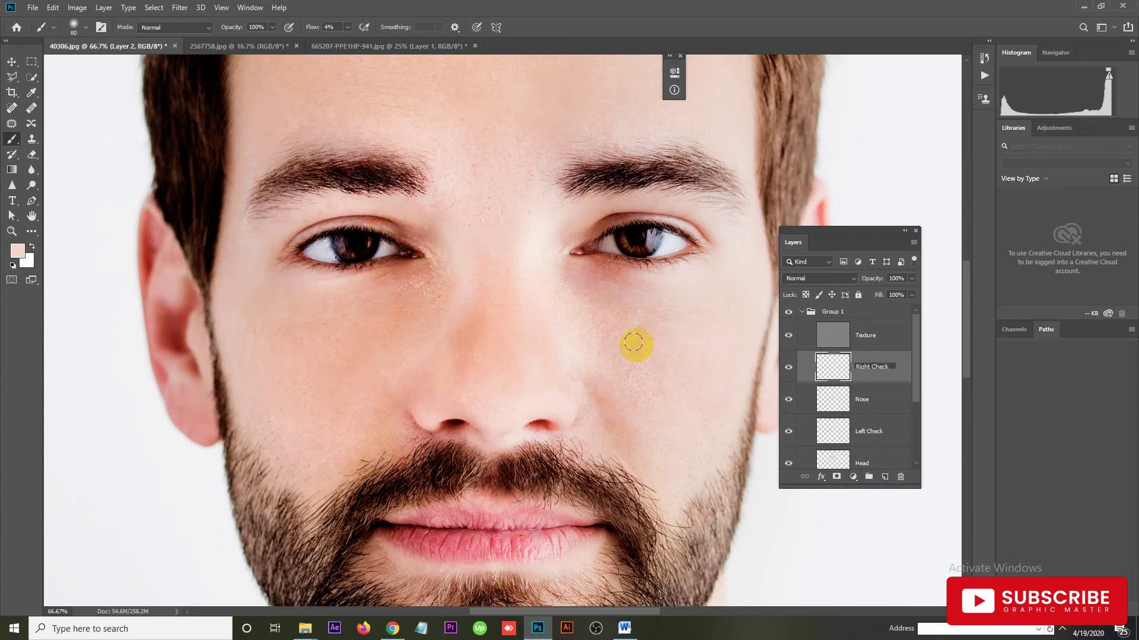
Confirm the Right Check name, sample cheek skin, and paint over the right cheek.
{"action": "left_click", "coordinate": [895, 377]}
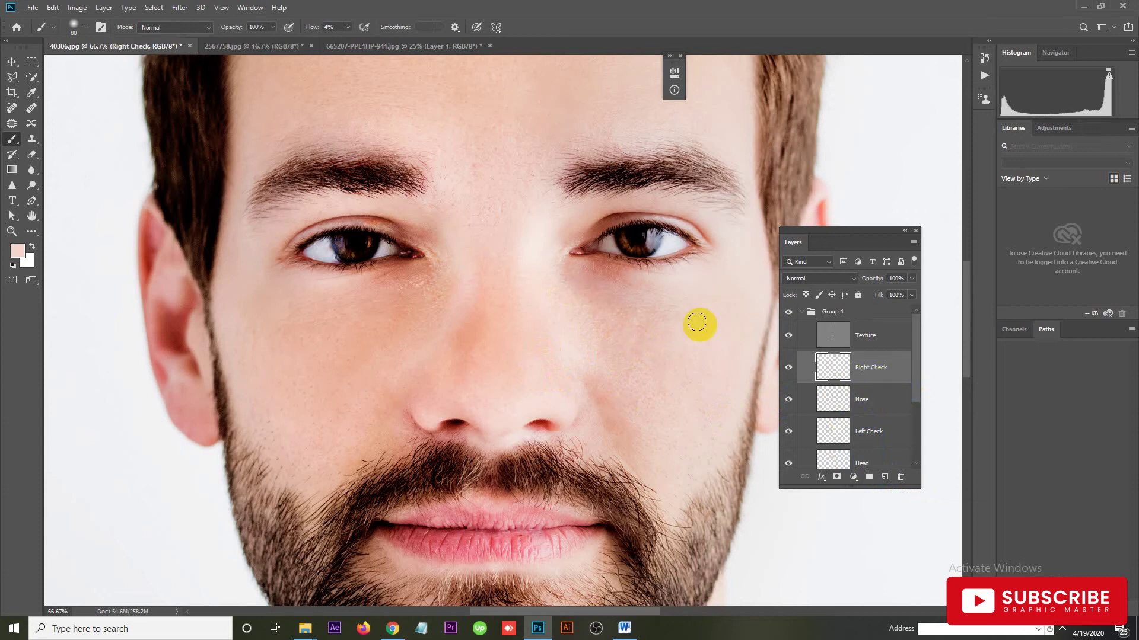
{"action": "key", "text": "i"}
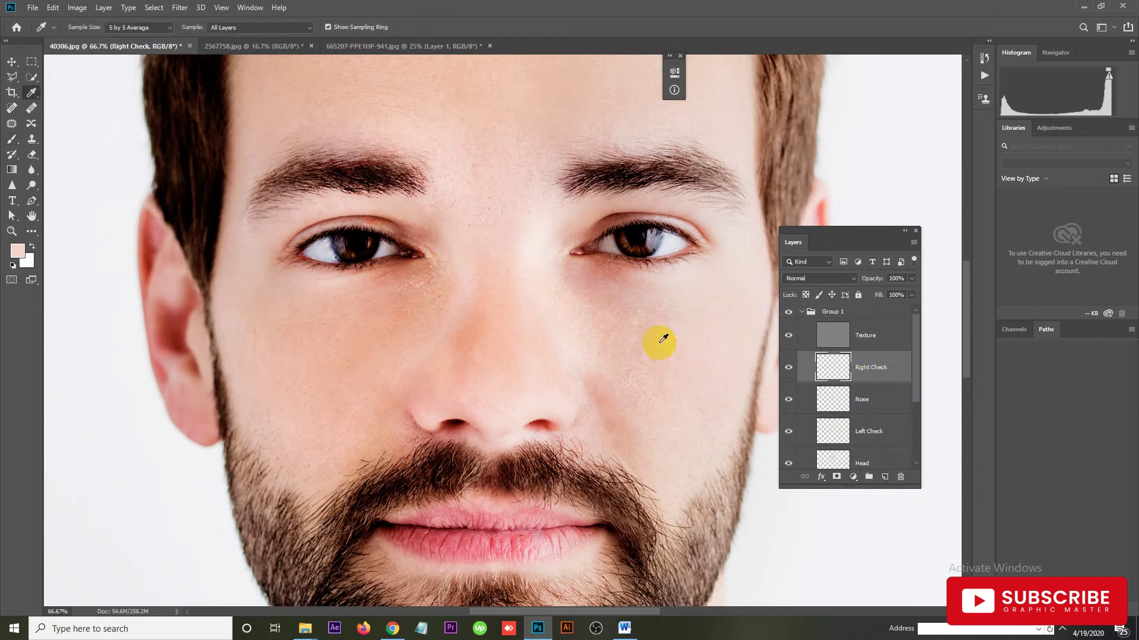
{"action": "left_click", "coordinate": [649, 324]}
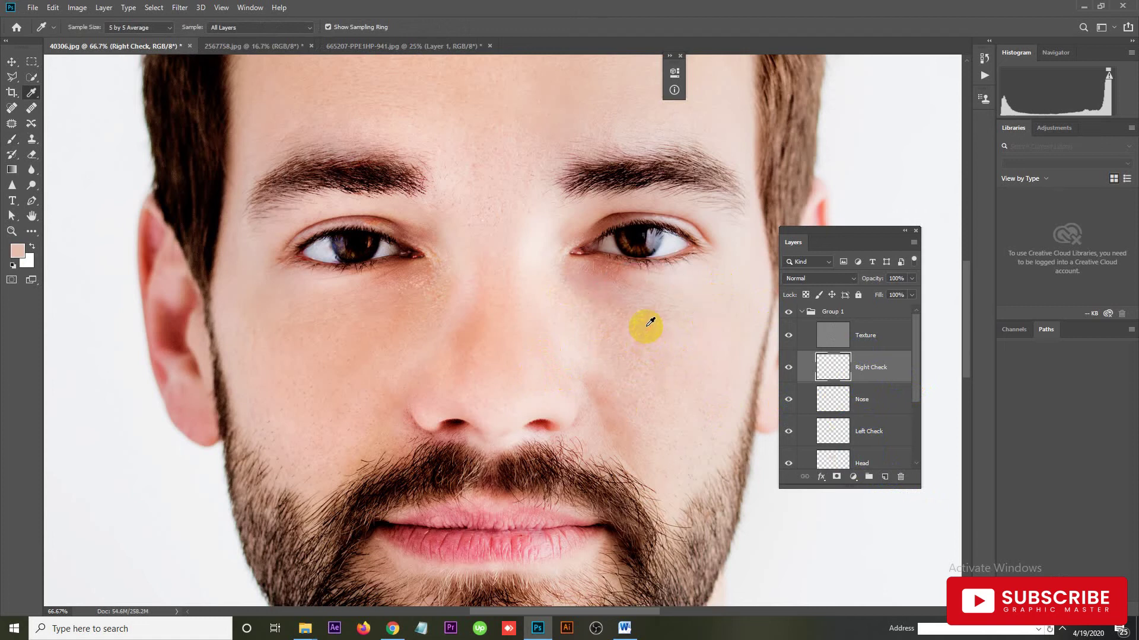
{"action": "key", "text": "b"}
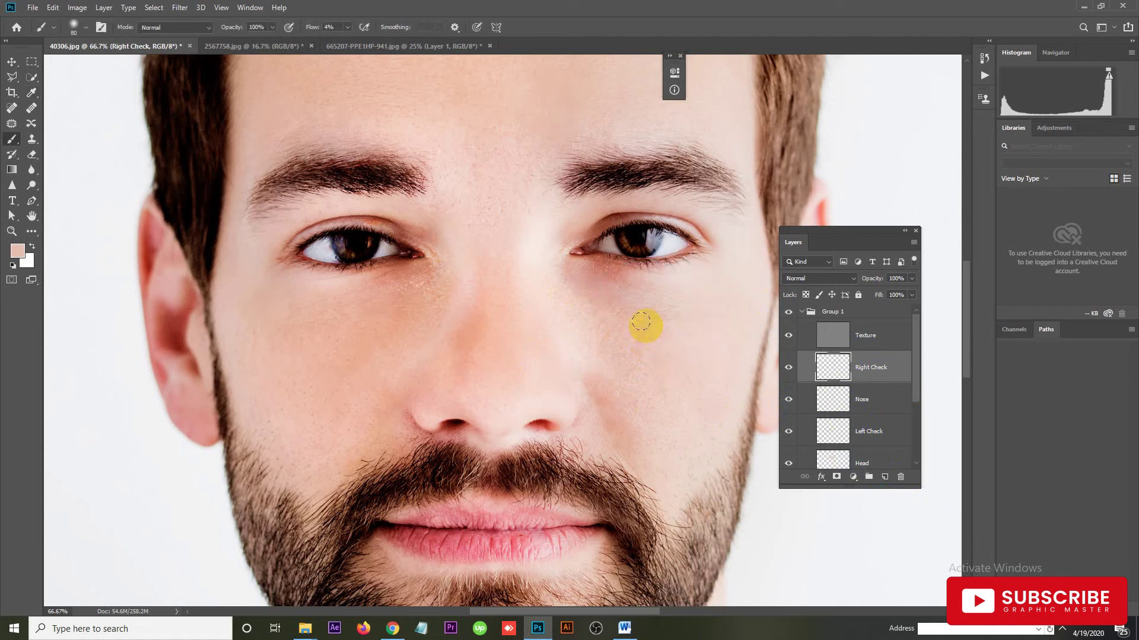
{"action": "mouse_move", "coordinate": [621, 312]}
{"action": "left_mouse_down"}
{"action": "mouse_move", "coordinate": [603, 312]}
{"action": "mouse_move", "coordinate": [617, 308]}
{"action": "mouse_move", "coordinate": [606, 343]}
{"action": "mouse_move", "coordinate": [650, 355]}
{"action": "mouse_move", "coordinate": [556, 297]}
{"action": "mouse_move", "coordinate": [581, 340]}
{"action": "left_mouse_up"}
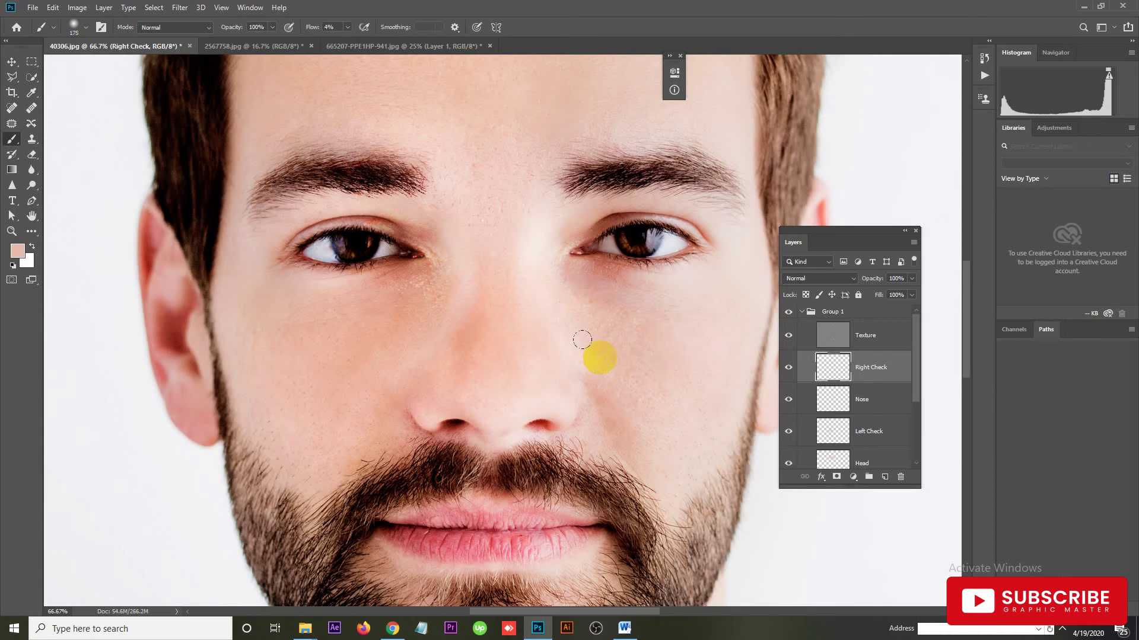
Shrink the brush and paint another skin-tone stroke across the right cheek.
{"action": "key", "text": "i"}
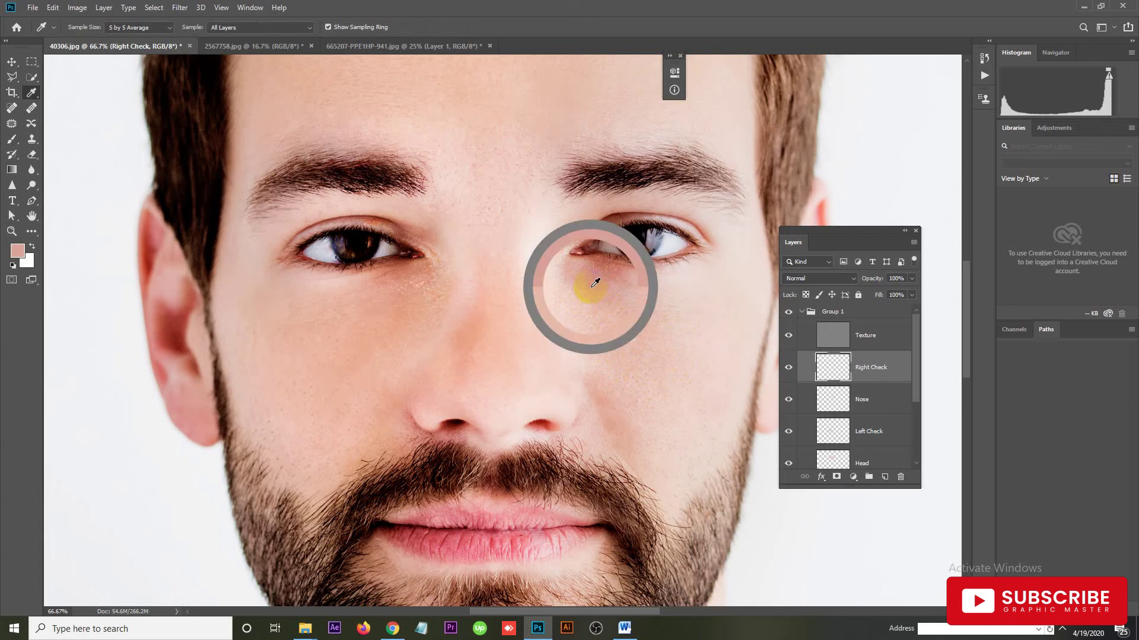
{"action": "key", "text": "b"}
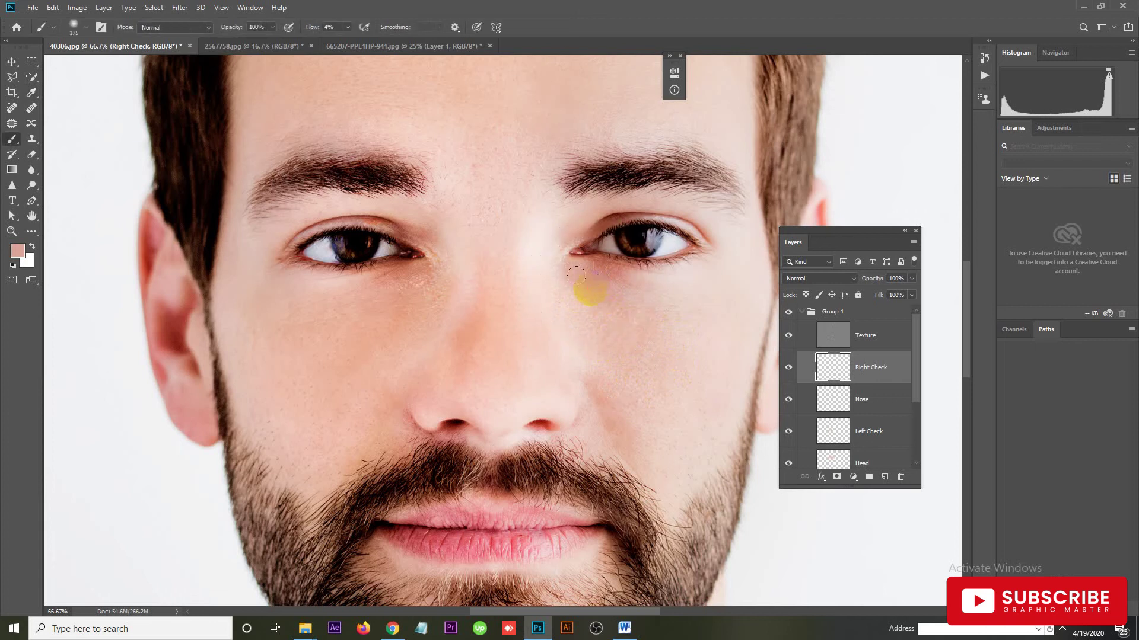
{"action": "key", "text": "bracketleft"}
{"action": "key", "text": "bracketleft"}
{"action": "left_click", "coordinate": [597, 313]}
{"action": "left_click_drag", "start_coordinate": [593, 310], "coordinate": [584, 325]}
Sample a lighter skin tone near the eye and brush it across the cheek.
{"action": "key", "text": "bracketleft"}
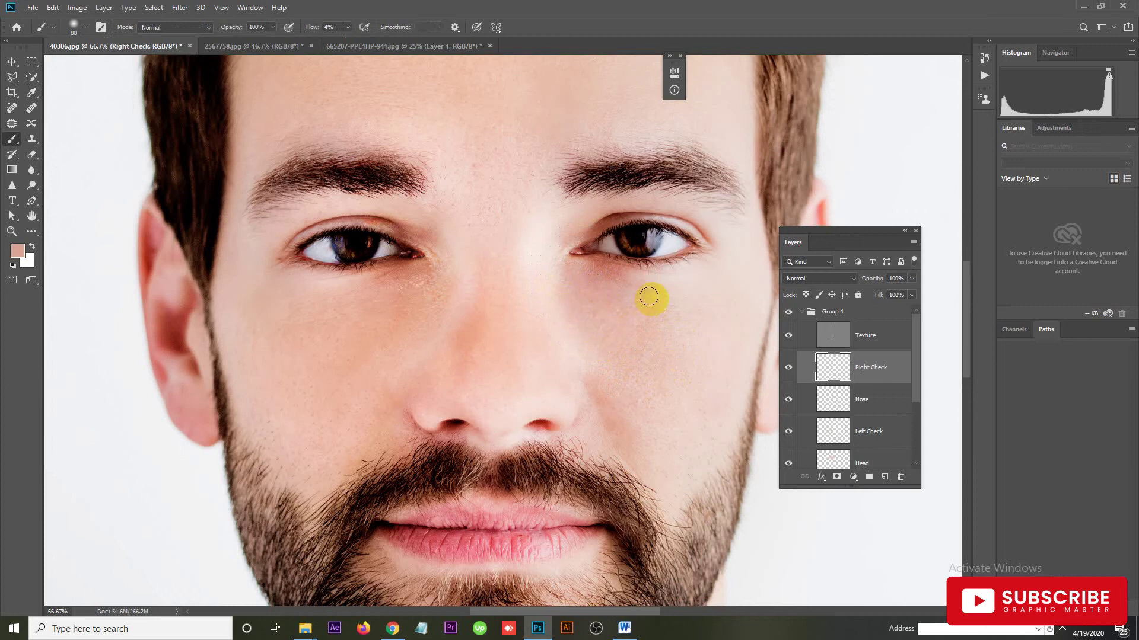
{"action": "key", "text": "i"}
{"action": "left_click", "coordinate": [674, 288]}
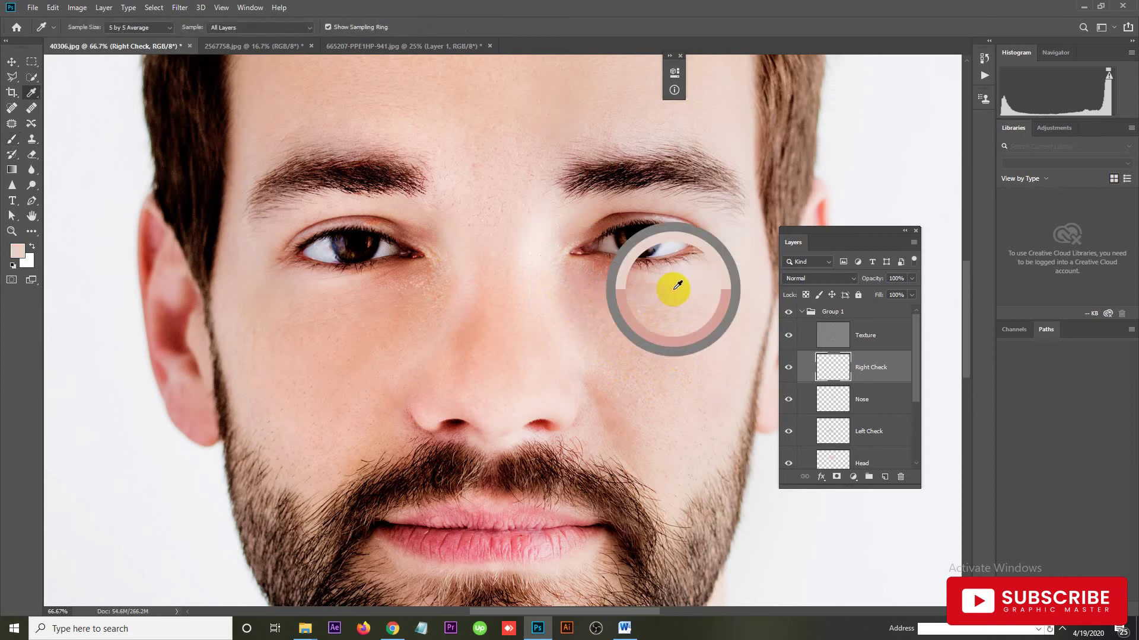
{"action": "key", "text": "b"}
{"action": "left_click", "coordinate": [665, 313]}
{"action": "mouse_move", "coordinate": [665, 312]}
{"action": "left_mouse_down"}
{"action": "mouse_move", "coordinate": [595, 310]}
{"action": "mouse_move", "coordinate": [590, 246]}
{"action": "mouse_move", "coordinate": [676, 311]}
{"action": "mouse_move", "coordinate": [629, 305]}
{"action": "mouse_move", "coordinate": [640, 321]}
{"action": "mouse_move", "coordinate": [666, 318]}
{"action": "mouse_move", "coordinate": [627, 358]}
{"action": "left_mouse_up"}
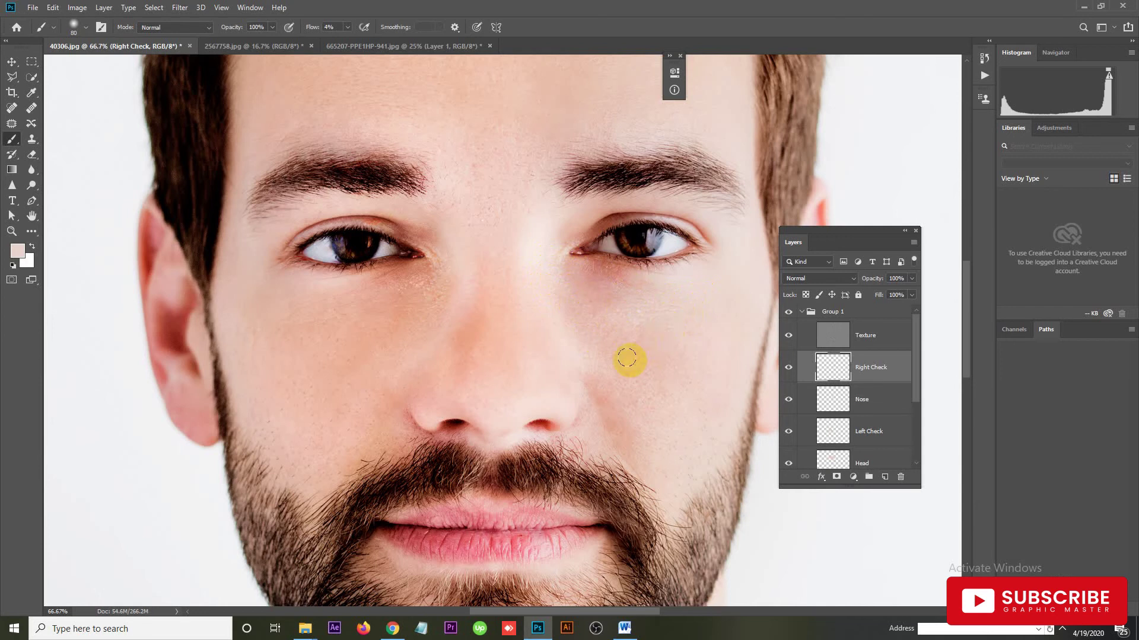
Paint skin tone on the lower right cheek near the beard and the nose bridge.
{"action": "key", "text": "i"}
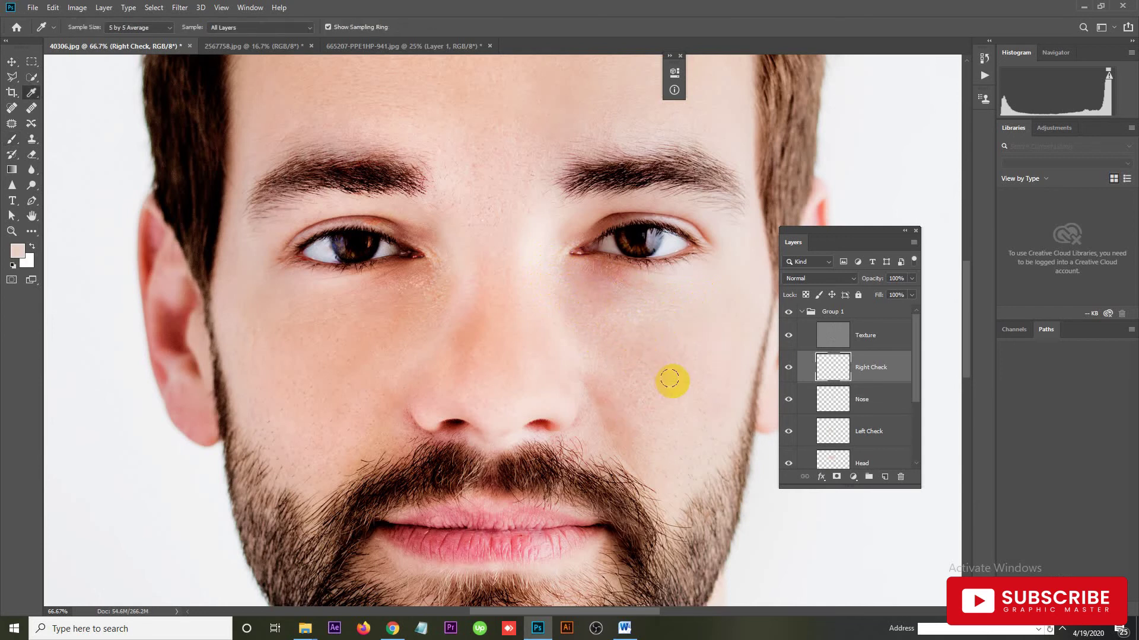
{"action": "key", "text": "b"}
{"action": "mouse_move", "coordinate": [618, 412]}
{"action": "left_mouse_down"}
{"action": "mouse_move", "coordinate": [641, 453]}
{"action": "mouse_move", "coordinate": [656, 435]}
{"action": "mouse_move", "coordinate": [605, 381]}
{"action": "mouse_move", "coordinate": [650, 402]}
{"action": "mouse_move", "coordinate": [686, 376]}
{"action": "mouse_move", "coordinate": [648, 372]}
{"action": "mouse_move", "coordinate": [691, 371]}
{"action": "mouse_move", "coordinate": [706, 447]}
{"action": "mouse_move", "coordinate": [692, 465]}
{"action": "left_mouse_up"}
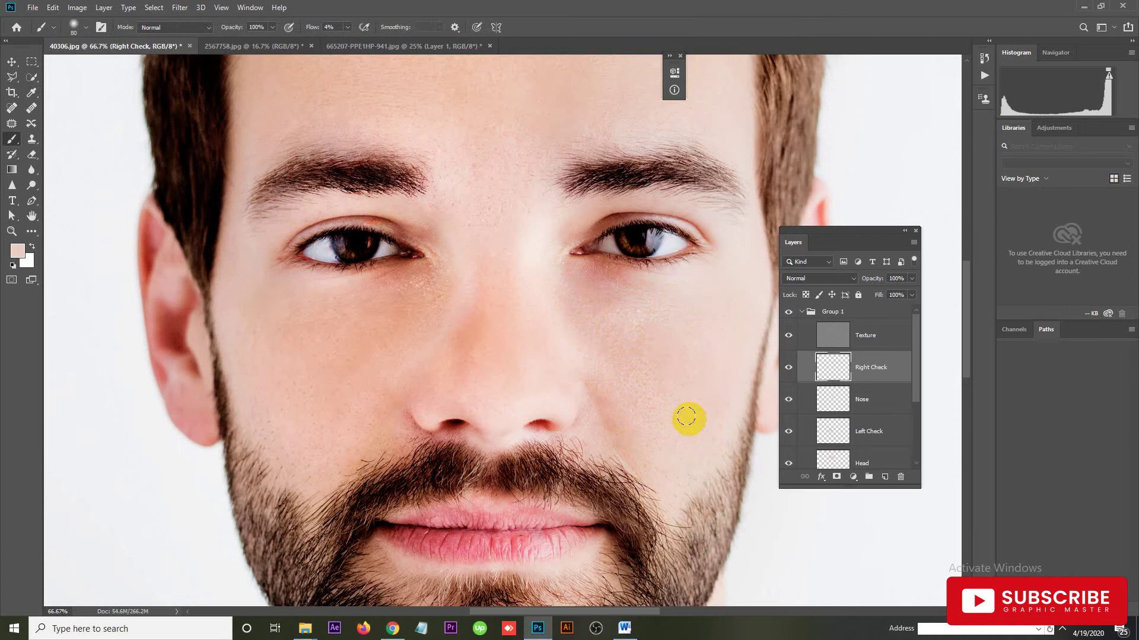
{"action": "left_click", "coordinate": [691, 446]}
{"action": "mouse_move", "coordinate": [682, 404]}
{"action": "left_mouse_down"}
{"action": "mouse_move", "coordinate": [674, 441]}
{"action": "mouse_move", "coordinate": [648, 453]}
{"action": "mouse_move", "coordinate": [623, 440]}
{"action": "mouse_move", "coordinate": [686, 419]}
{"action": "mouse_move", "coordinate": [722, 435]}
{"action": "mouse_move", "coordinate": [724, 363]}
{"action": "mouse_move", "coordinate": [609, 347]}
{"action": "left_mouse_up"}
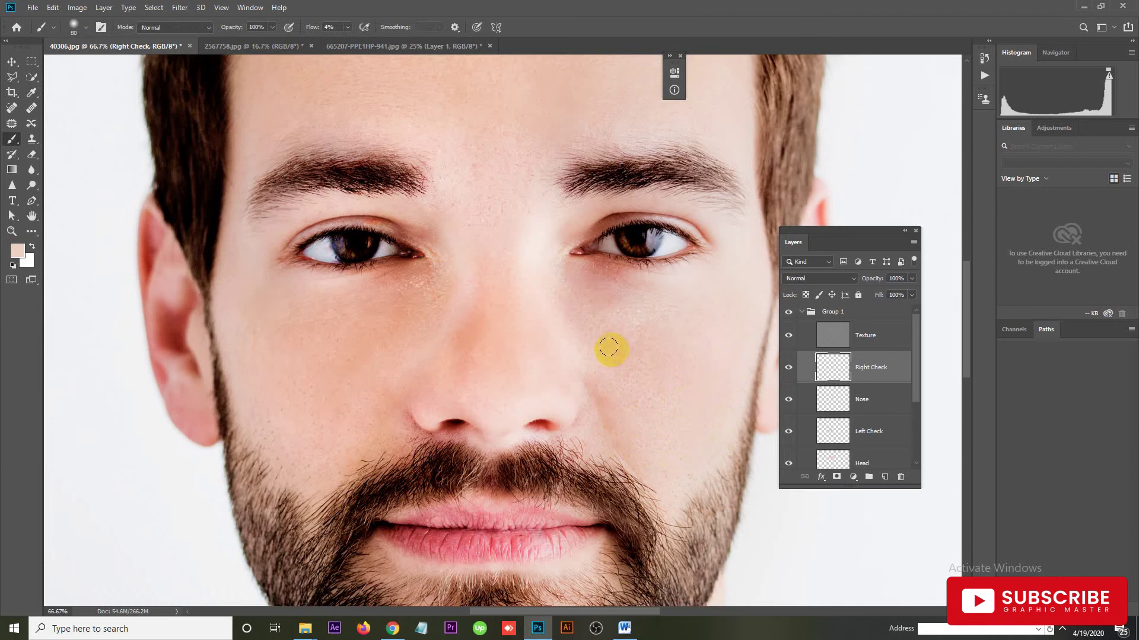
{"action": "left_click", "coordinate": [557, 308]}
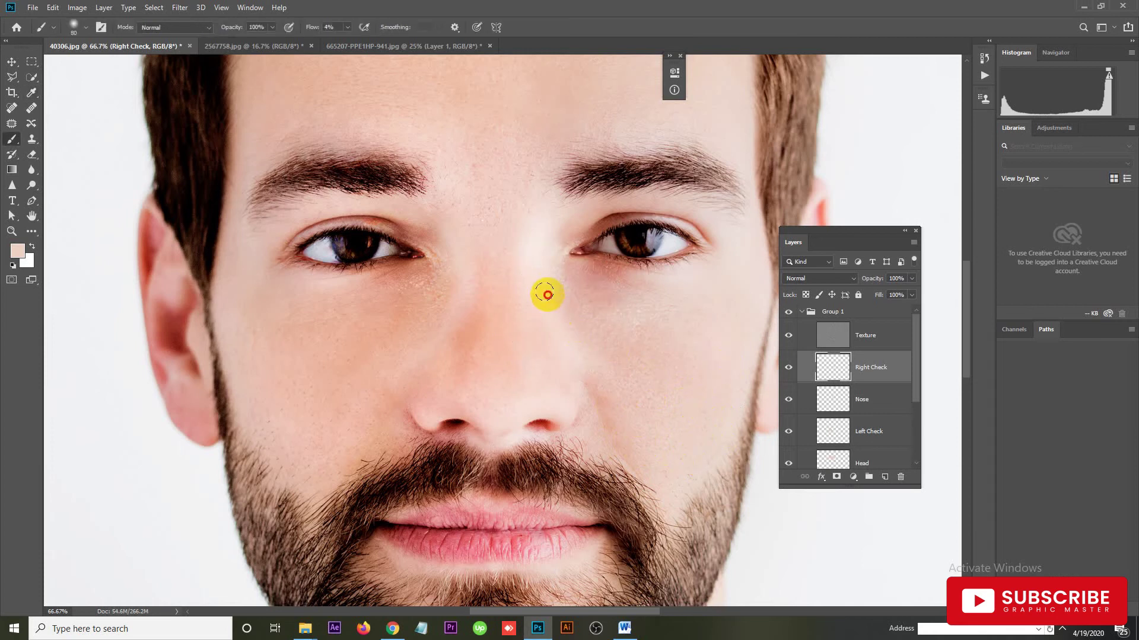
{"action": "mouse_move", "coordinate": [578, 338]}
{"action": "left_mouse_down"}
{"action": "mouse_move", "coordinate": [593, 365]}
{"action": "mouse_move", "coordinate": [592, 352]}
{"action": "left_mouse_up"}
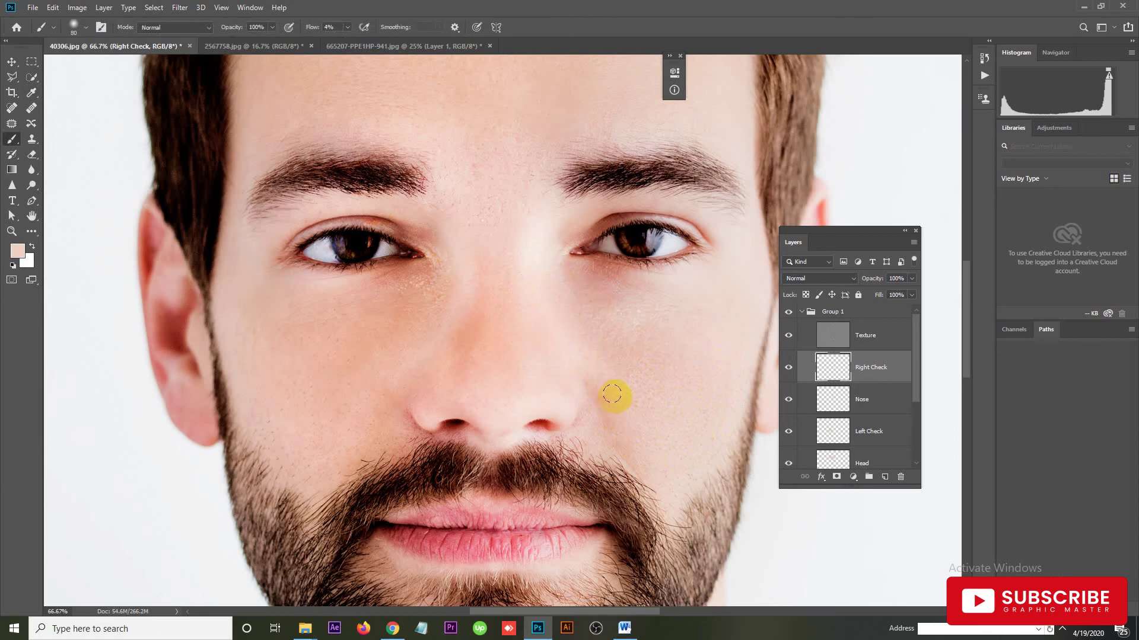
Paint sampled skin tone around the nostril and under the nose, then zoom out.
{"action": "key", "text": "alt"}
{"action": "mouse_move", "coordinate": [588, 424]}
{"action": "left_mouse_down"}
{"action": "mouse_move", "coordinate": [626, 404]}
{"action": "mouse_move", "coordinate": [640, 444]}
{"action": "left_mouse_up"}
{"action": "mouse_move", "coordinate": [407, 436]}
{"action": "left_mouse_down"}
{"action": "mouse_move", "coordinate": [542, 433]}
{"action": "mouse_move", "coordinate": [602, 475]}
{"action": "left_mouse_up"}
{"action": "mouse_move", "coordinate": [564, 432]}
{"action": "left_mouse_down"}
{"action": "mouse_move", "coordinate": [547, 345]}
{"action": "mouse_move", "coordinate": [555, 503]}
{"action": "left_mouse_up"}
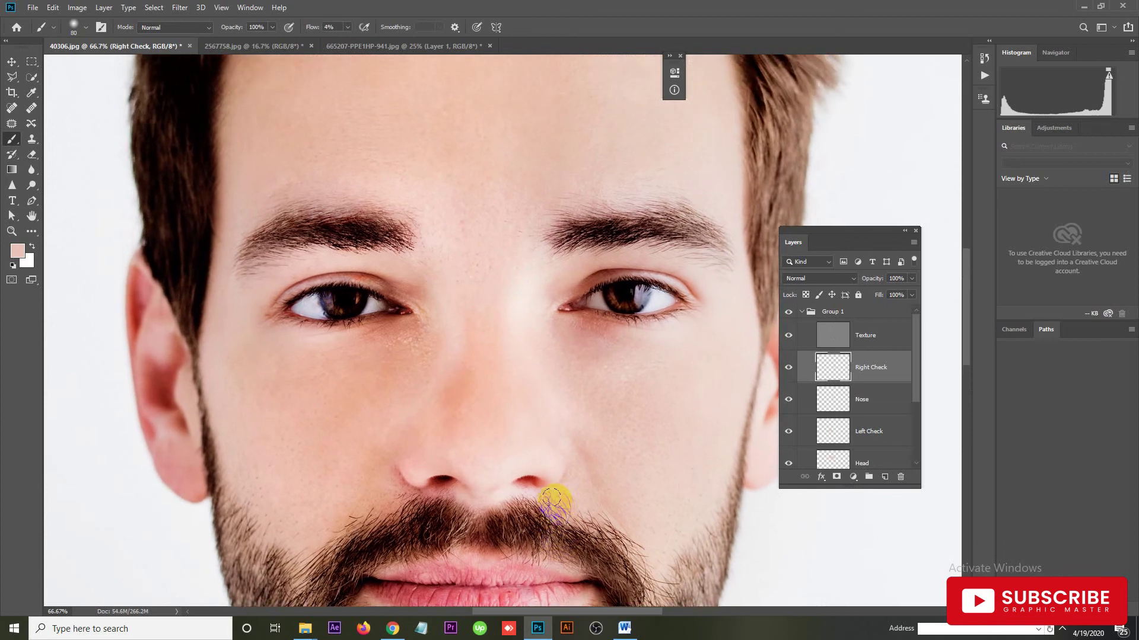
{"action": "left_click", "coordinate": [485, 469]}
{"action": "key", "text": "ctrl+minus"}
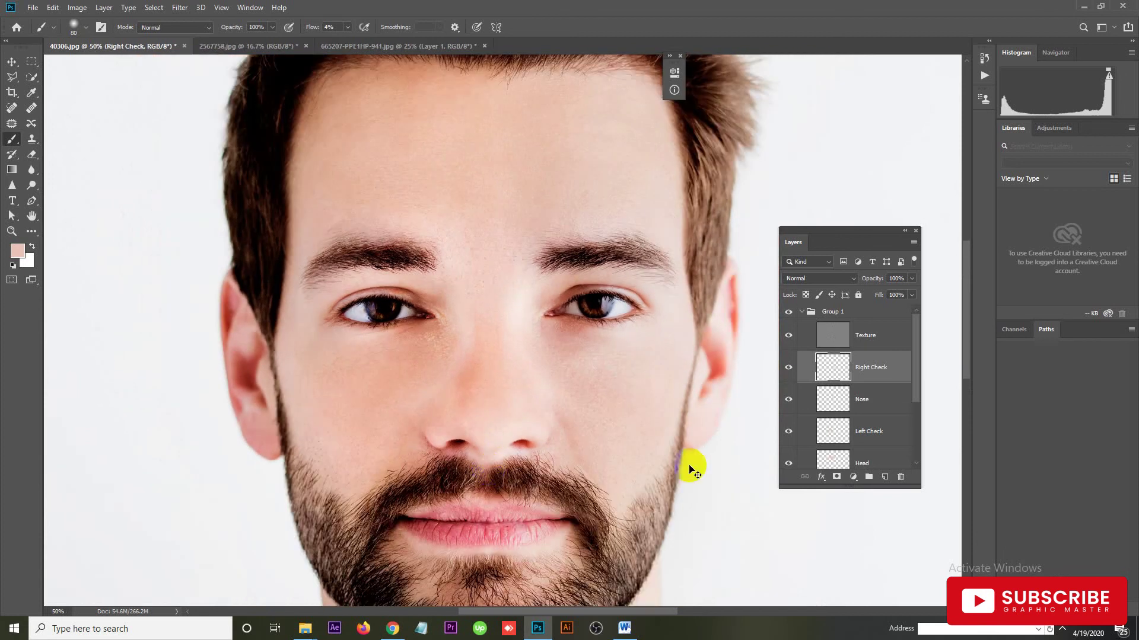
Lower Right Check fill to 68% and slightly reduce the Nose layer's fill.
{"action": "left_click", "coordinate": [912, 296]}
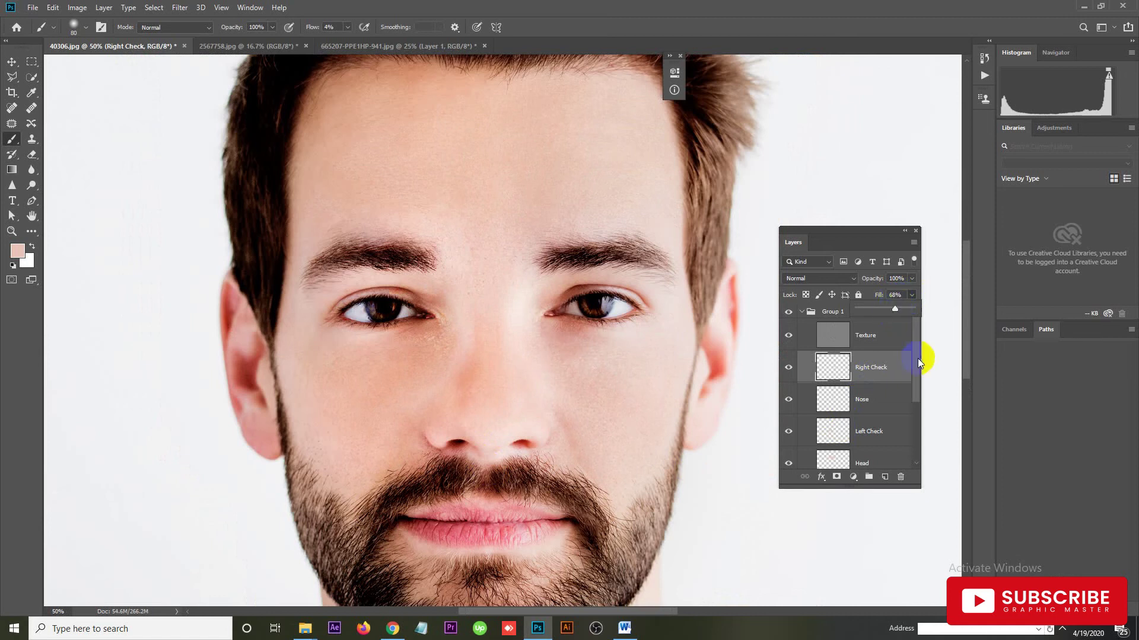
{"action": "left_click", "coordinate": [790, 400]}
{"action": "left_click", "coordinate": [789, 400]}
{"action": "left_click", "coordinate": [877, 401]}
{"action": "left_click", "coordinate": [912, 296]}
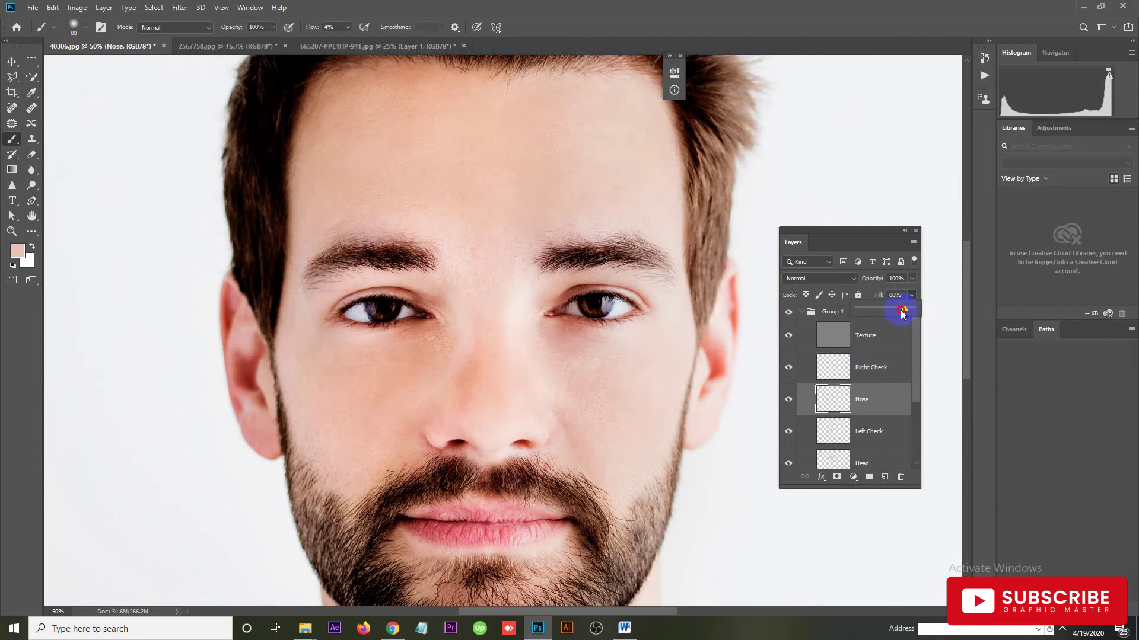
{"action": "left_click_drag", "start_coordinate": [900, 315], "coordinate": [902, 315]}
Select Left Check, toggle its visibility to compare, and open its fill setting.
{"action": "left_click", "coordinate": [893, 428]}
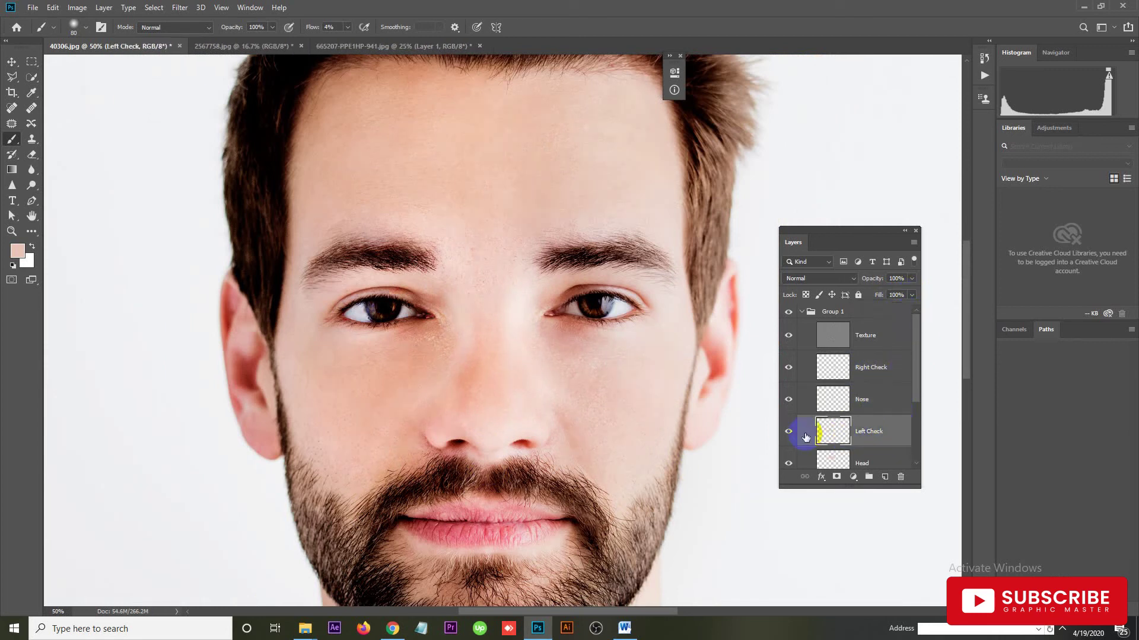
{"action": "left_click", "coordinate": [789, 431]}
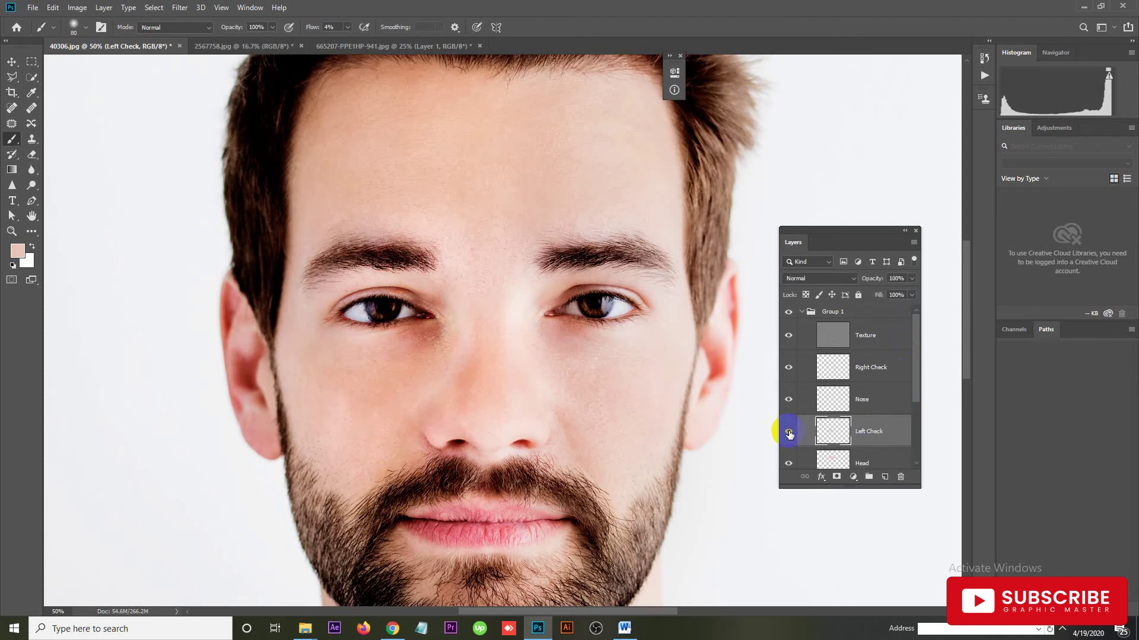
{"action": "left_click", "coordinate": [789, 432]}
{"action": "left_click", "coordinate": [912, 295]}
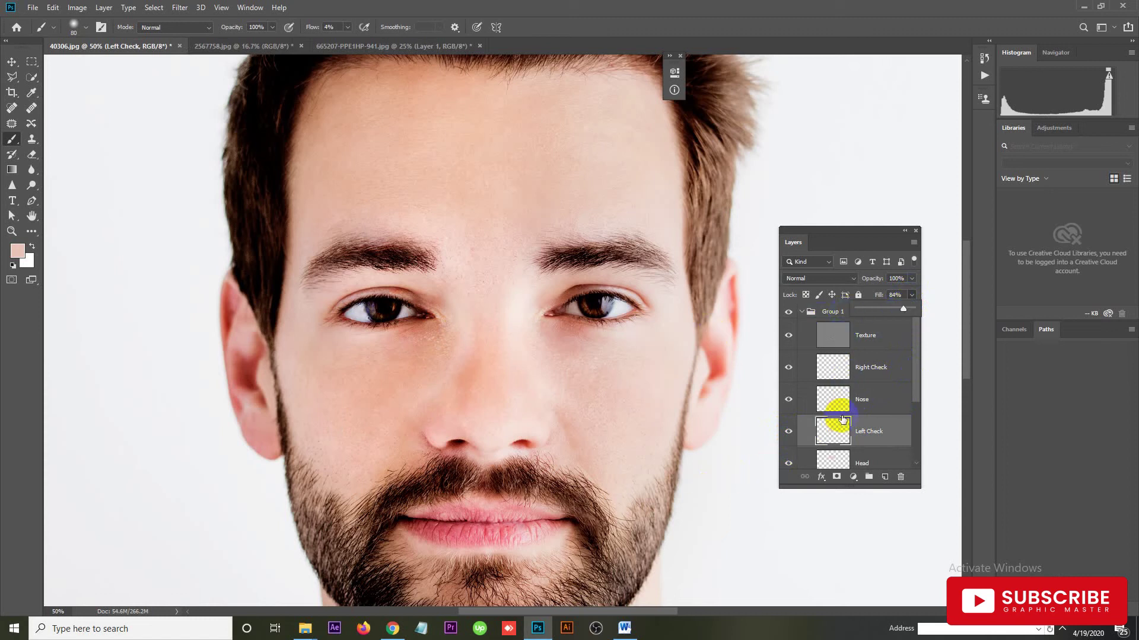
Select the Head layer, zoom and pan to the chin and neck, then reselect Right Check.
{"action": "left_click", "coordinate": [867, 465]}
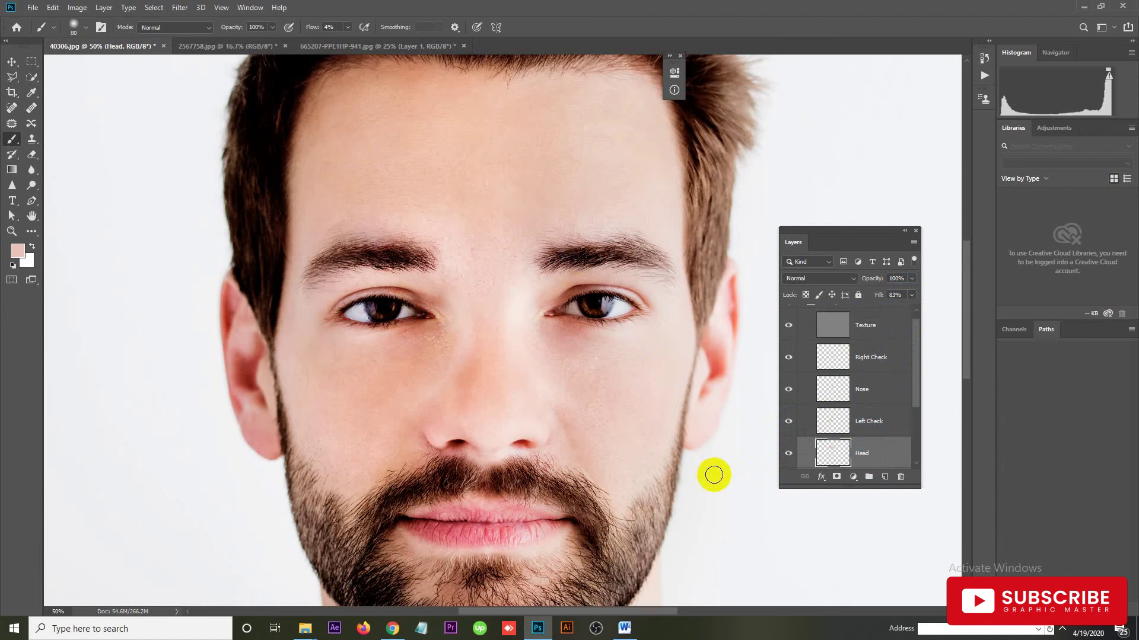
{"action": "key", "text": "ctrl+minus"}
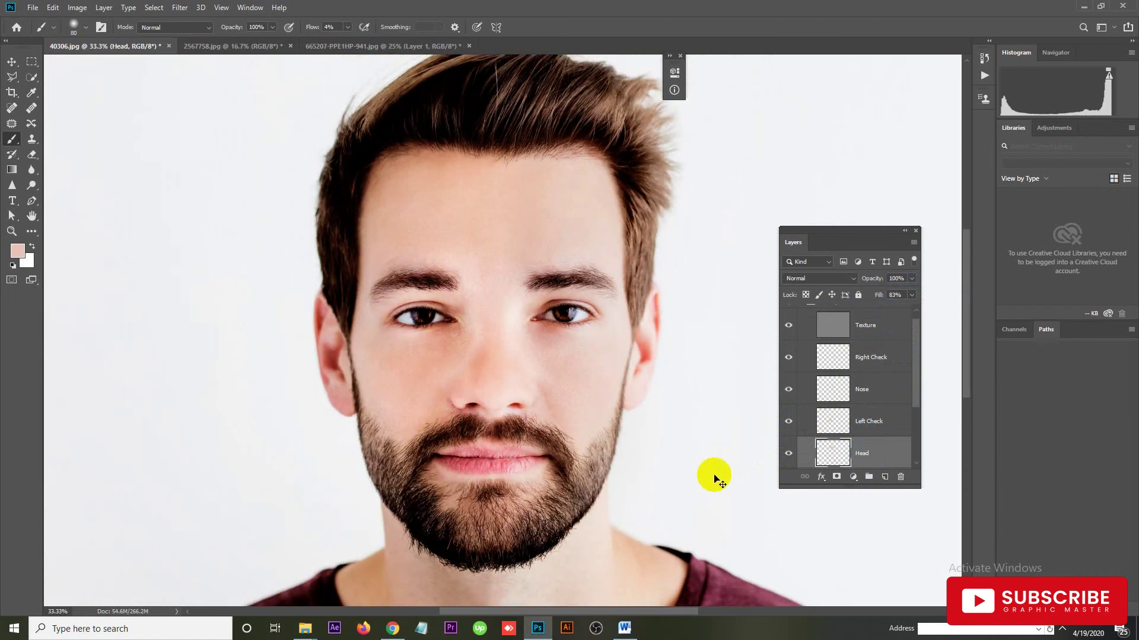
{"action": "key", "text": "ctrl+minus"}
{"action": "key", "text": "ctrl+minus"}
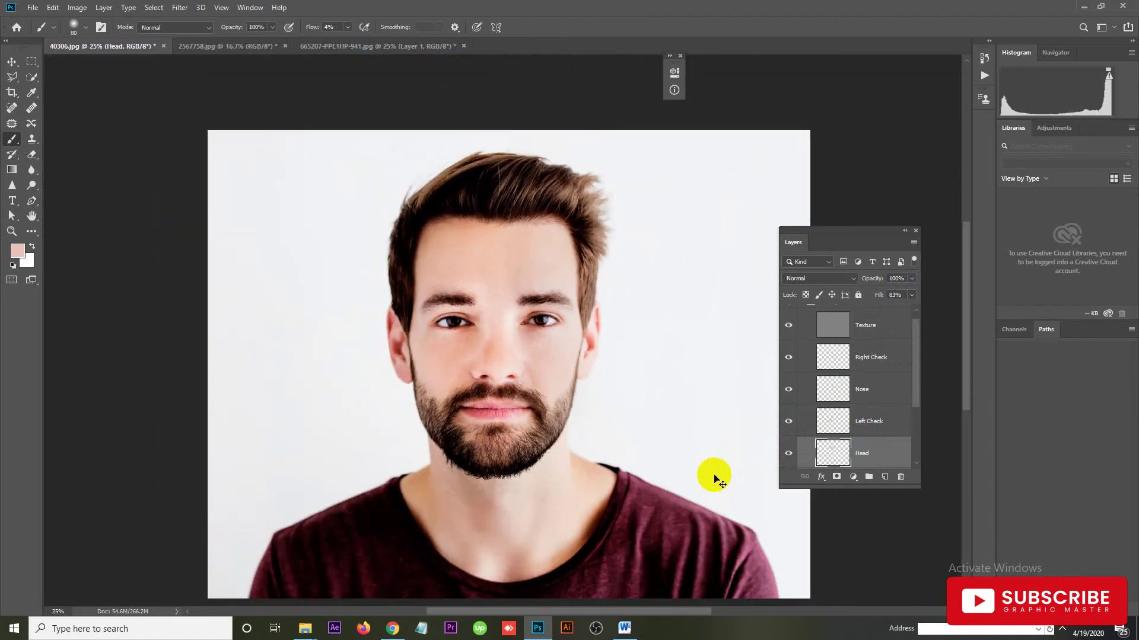
{"action": "key", "text": "ctrl+plus"}
{"action": "key", "text": "ctrl+plus"}
{"action": "left_click_drag", "start_coordinate": [522, 462], "coordinate": [534, 350]}
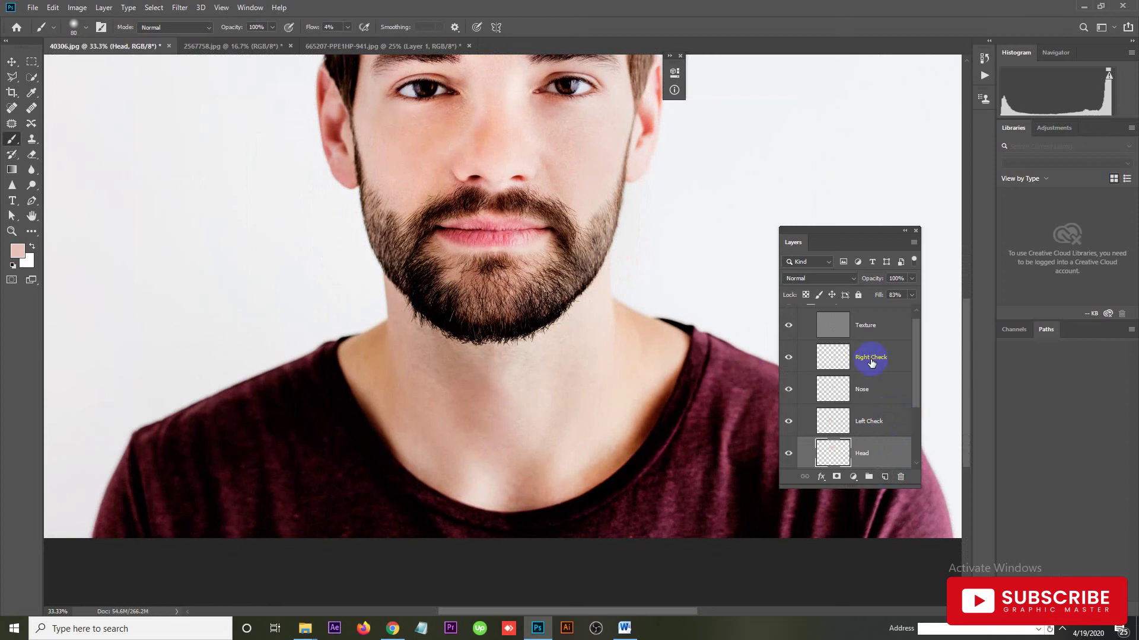
{"action": "left_click", "coordinate": [889, 367]}
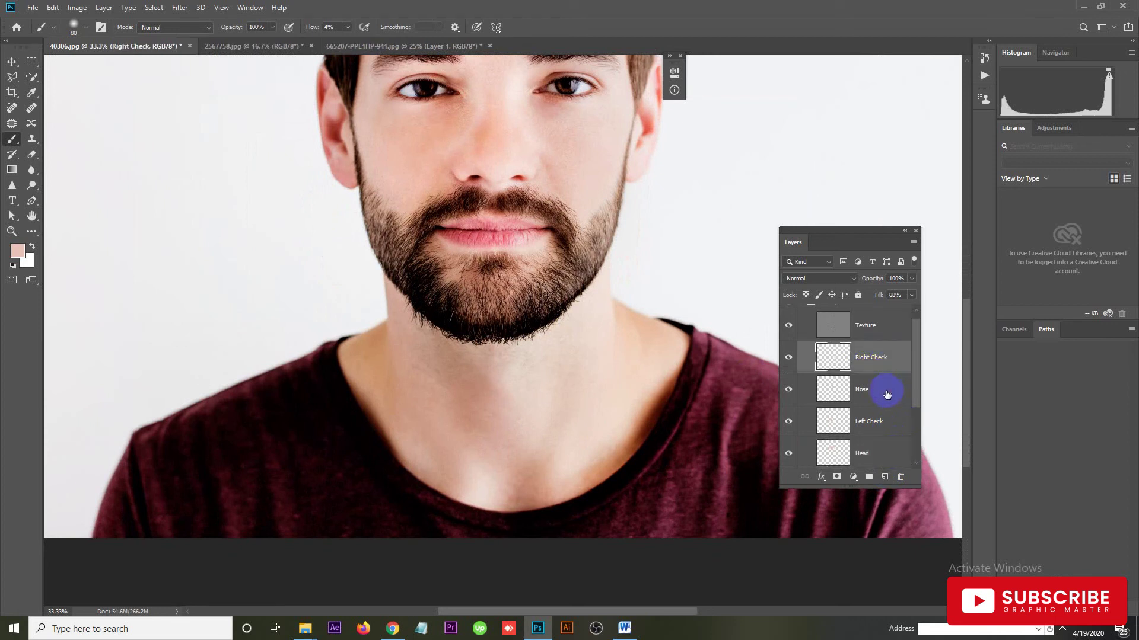
Add a new Layer 2, sample neck skin, and softly paint over the neck.
{"action": "left_click", "coordinate": [885, 478]}
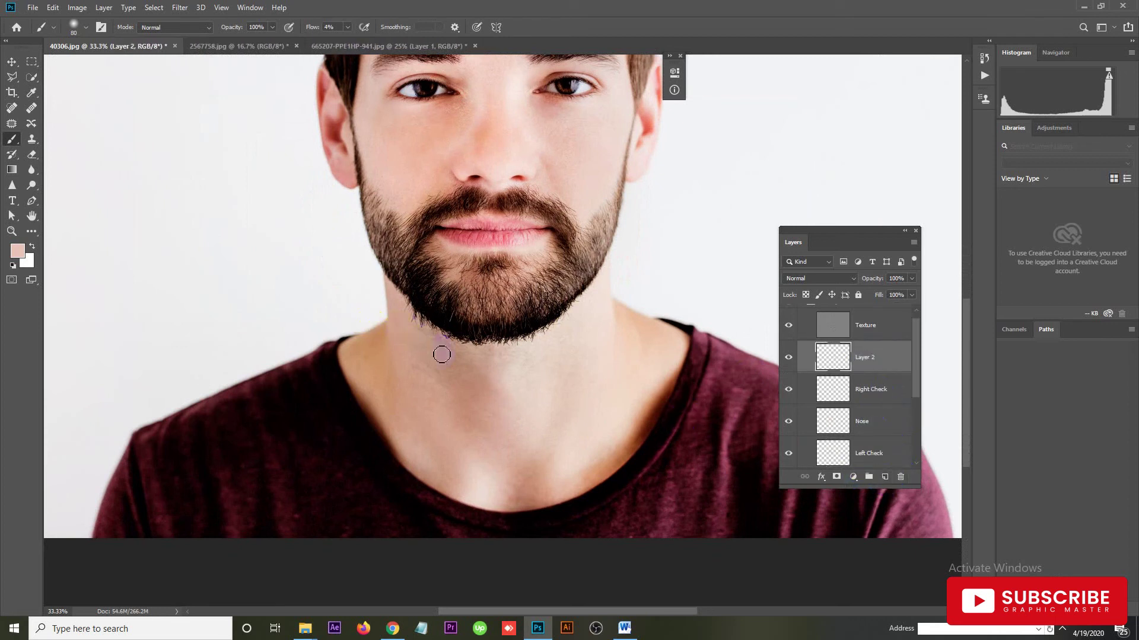
{"action": "key", "text": "i"}
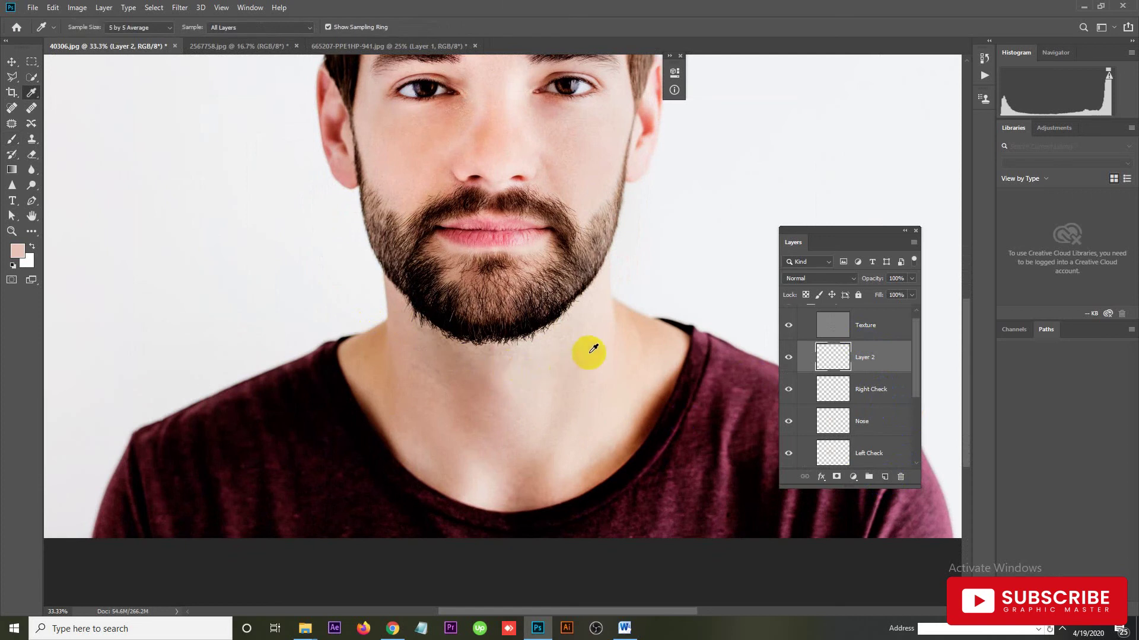
{"action": "left_click", "coordinate": [406, 356]}
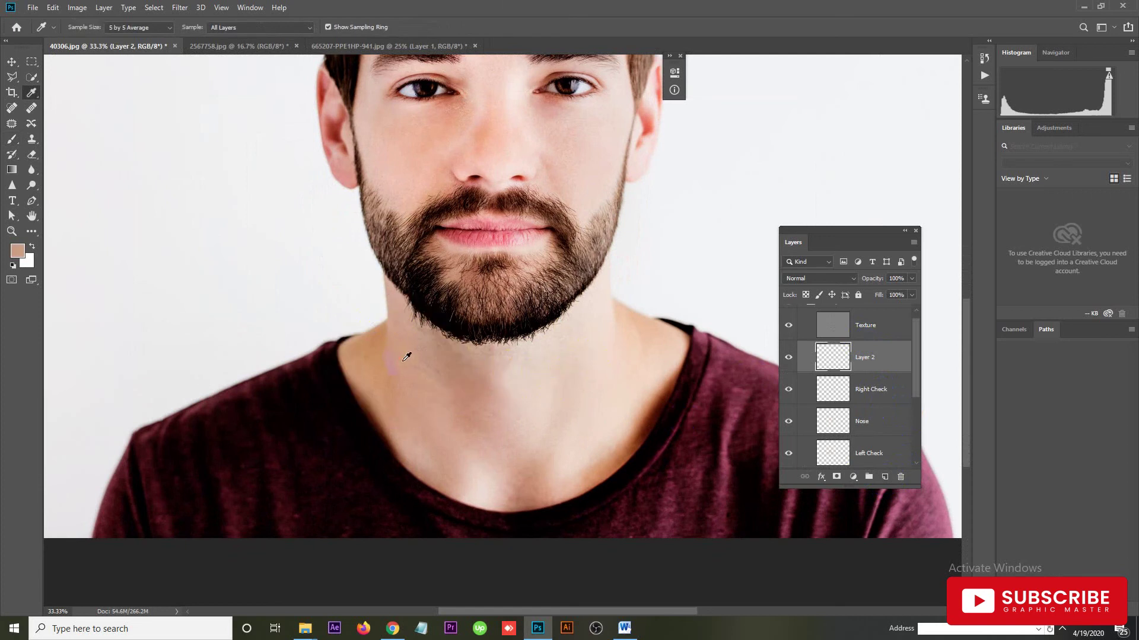
{"action": "key", "text": "b"}
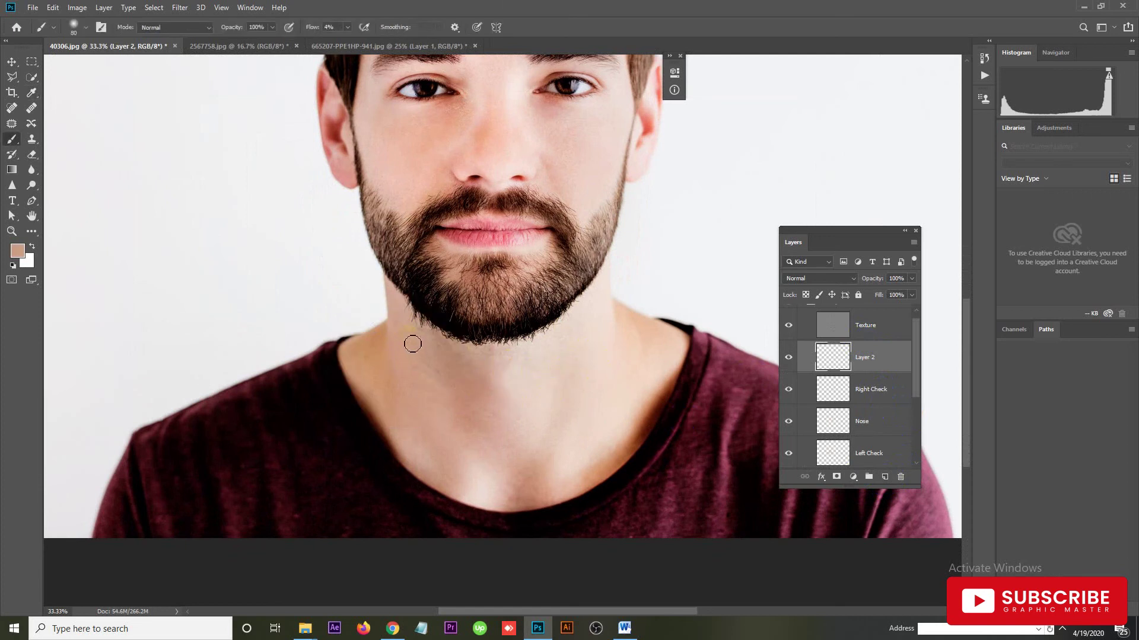
{"action": "mouse_move", "coordinate": [412, 354]}
{"action": "left_mouse_down"}
{"action": "mouse_move", "coordinate": [389, 343]}
{"action": "mouse_move", "coordinate": [373, 361]}
{"action": "mouse_move", "coordinate": [383, 375]}
{"action": "mouse_move", "coordinate": [392, 323]}
{"action": "left_mouse_up"}
Paint skin tone down the neck, up to the beard edge and to the collar.
{"action": "mouse_move", "coordinate": [373, 379]}
{"action": "left_mouse_down"}
{"action": "mouse_move", "coordinate": [376, 419]}
{"action": "mouse_move", "coordinate": [434, 469]}
{"action": "left_mouse_up"}
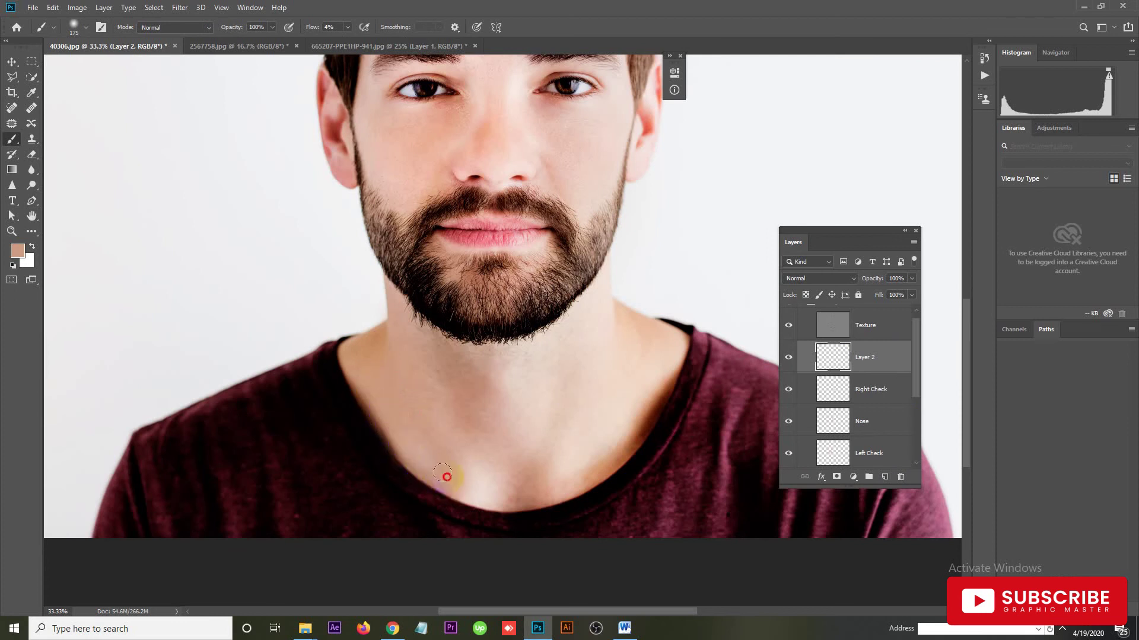
{"action": "left_click_drag", "start_coordinate": [446, 397], "coordinate": [469, 392]}
{"action": "left_click_drag", "start_coordinate": [503, 389], "coordinate": [427, 322]}
{"action": "left_click_drag", "start_coordinate": [361, 330], "coordinate": [357, 355]}
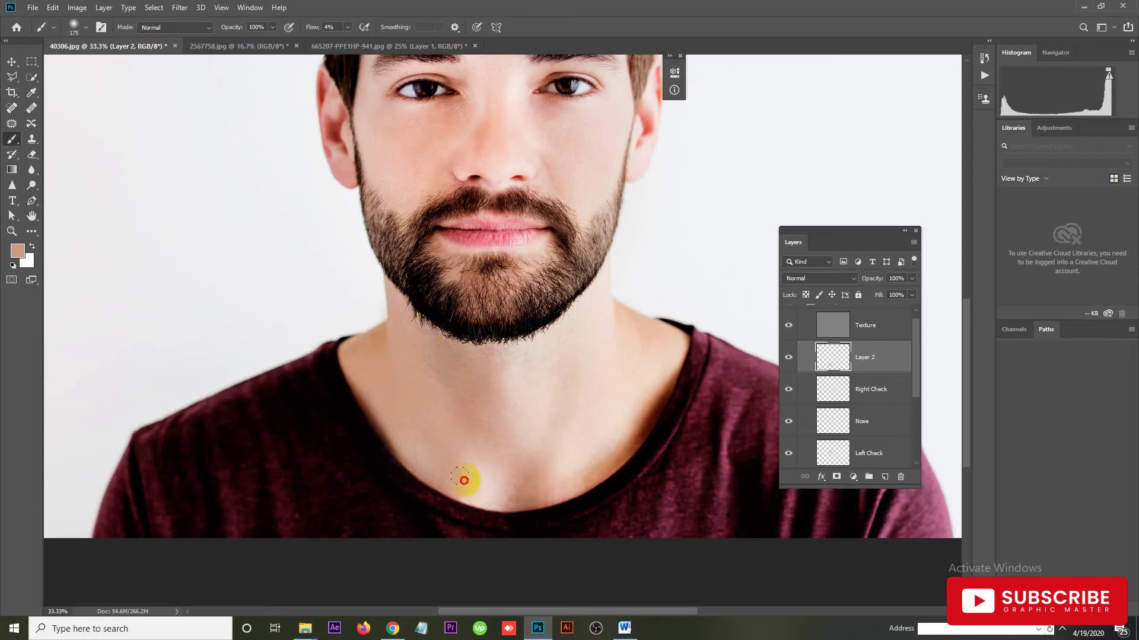
{"action": "mouse_move", "coordinate": [421, 450]}
{"action": "left_mouse_down"}
{"action": "mouse_move", "coordinate": [479, 494]}
{"action": "mouse_move", "coordinate": [538, 508]}
{"action": "mouse_move", "coordinate": [505, 493]}
{"action": "left_mouse_up"}
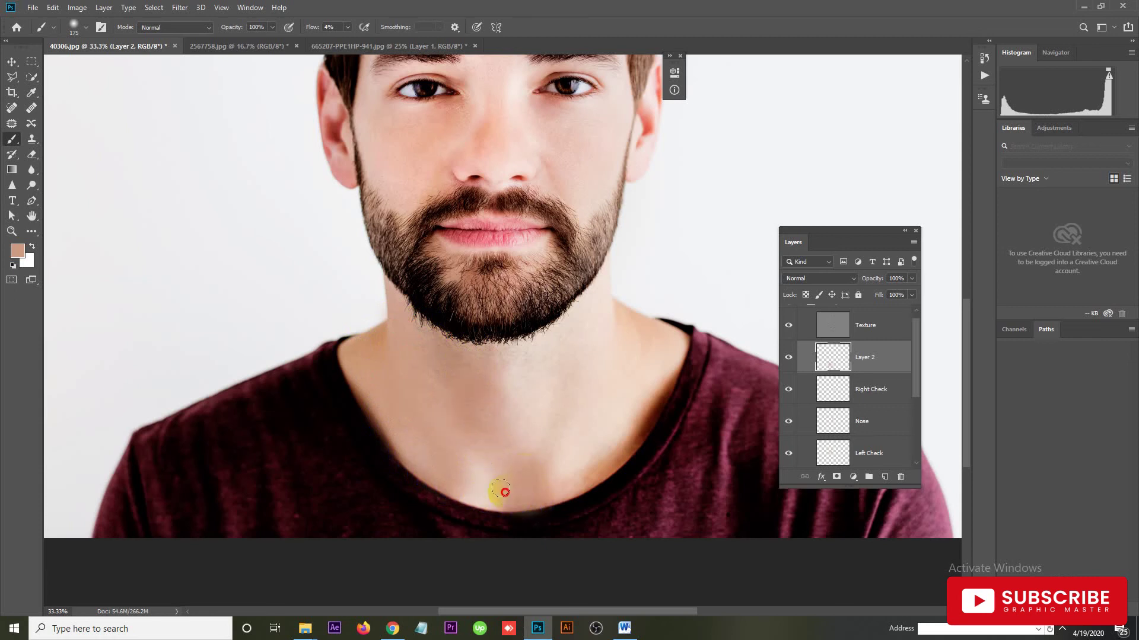
Sample lighter neck and under-beard tones and paint them up and across the neck.
{"action": "key", "text": "i"}
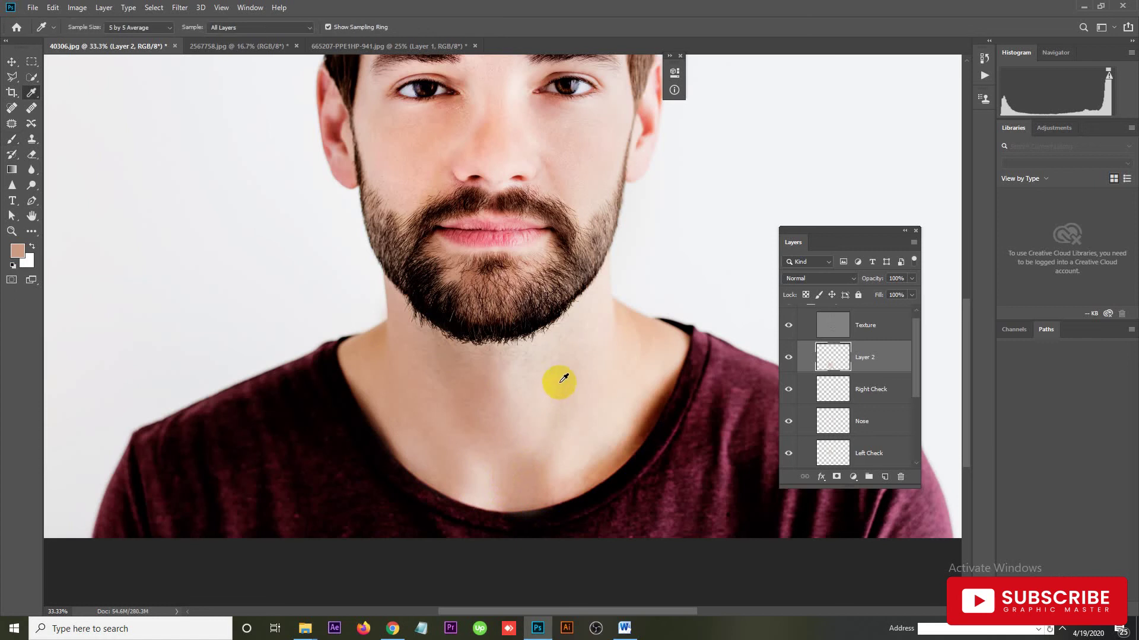
{"action": "left_click", "coordinate": [536, 392]}
{"action": "key", "text": "b"}
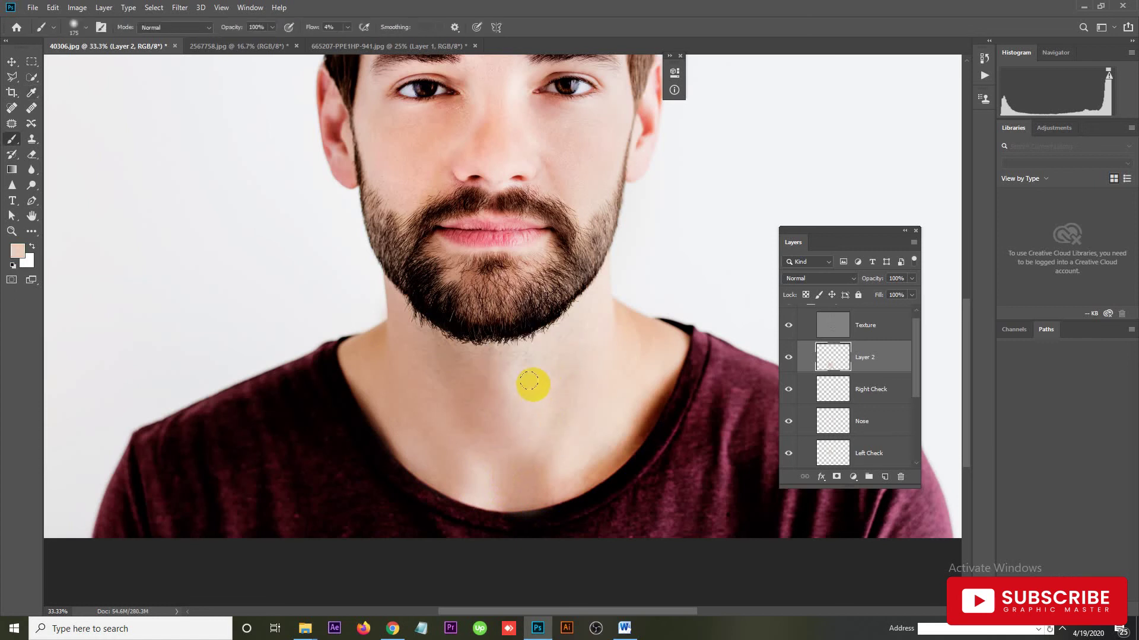
{"action": "left_click_drag", "start_coordinate": [538, 460], "coordinate": [544, 379]}
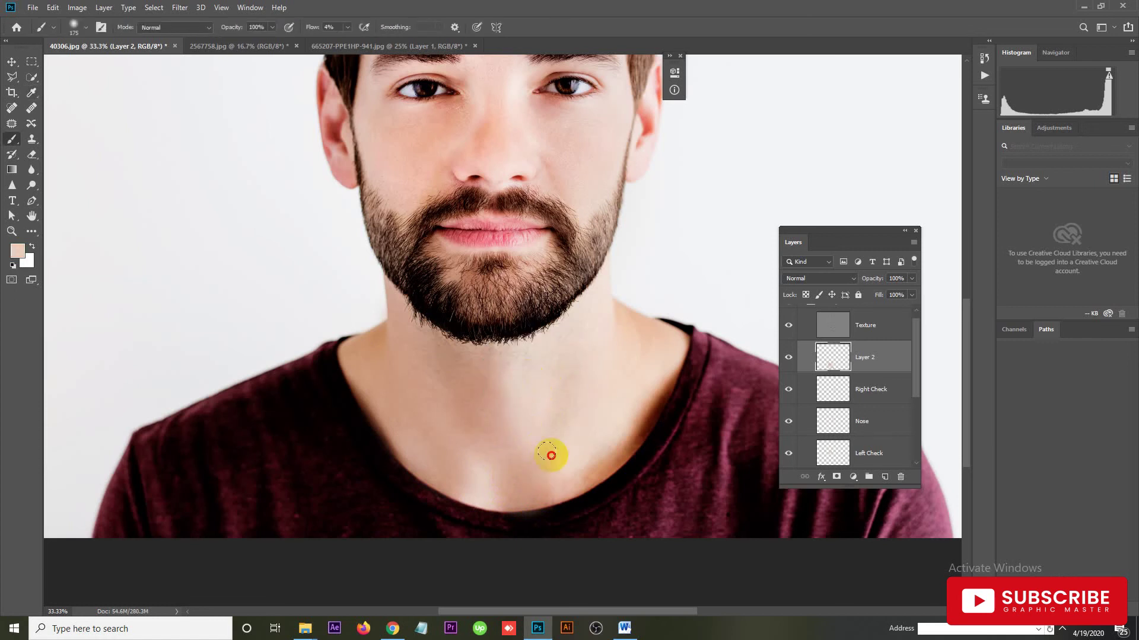
{"action": "key", "text": "i"}
{"action": "left_click", "coordinate": [559, 343]}
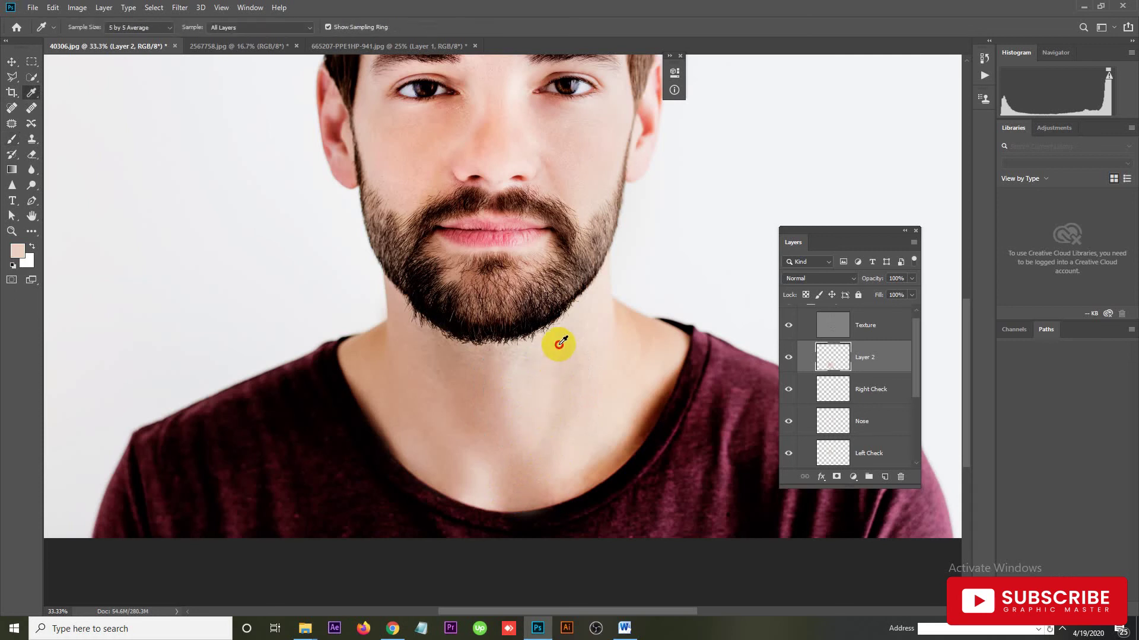
{"action": "key", "text": "b"}
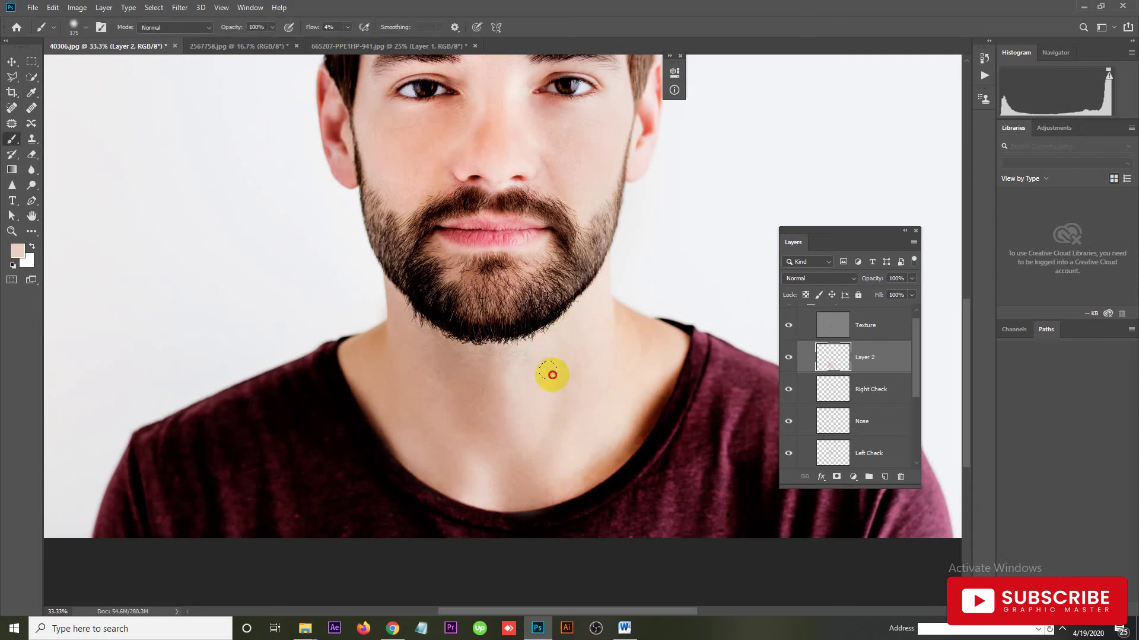
{"action": "left_click_drag", "start_coordinate": [538, 446], "coordinate": [604, 402]}
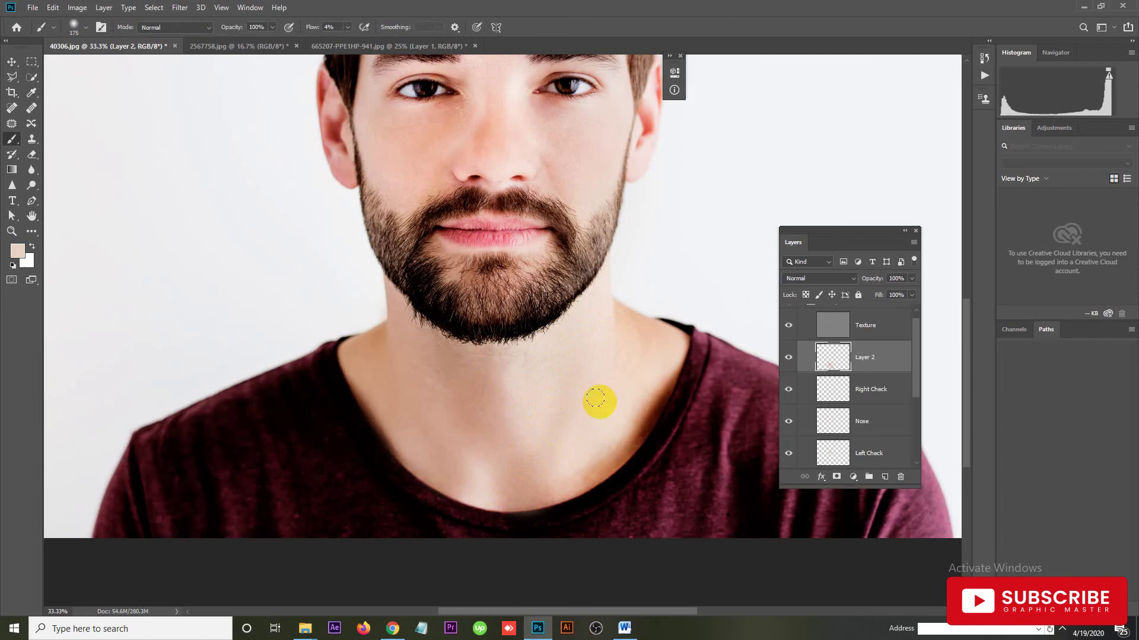
Sample neck tones and paint them over the lower neck.
{"action": "key", "text": "i"}
{"action": "left_click", "coordinate": [602, 455]}
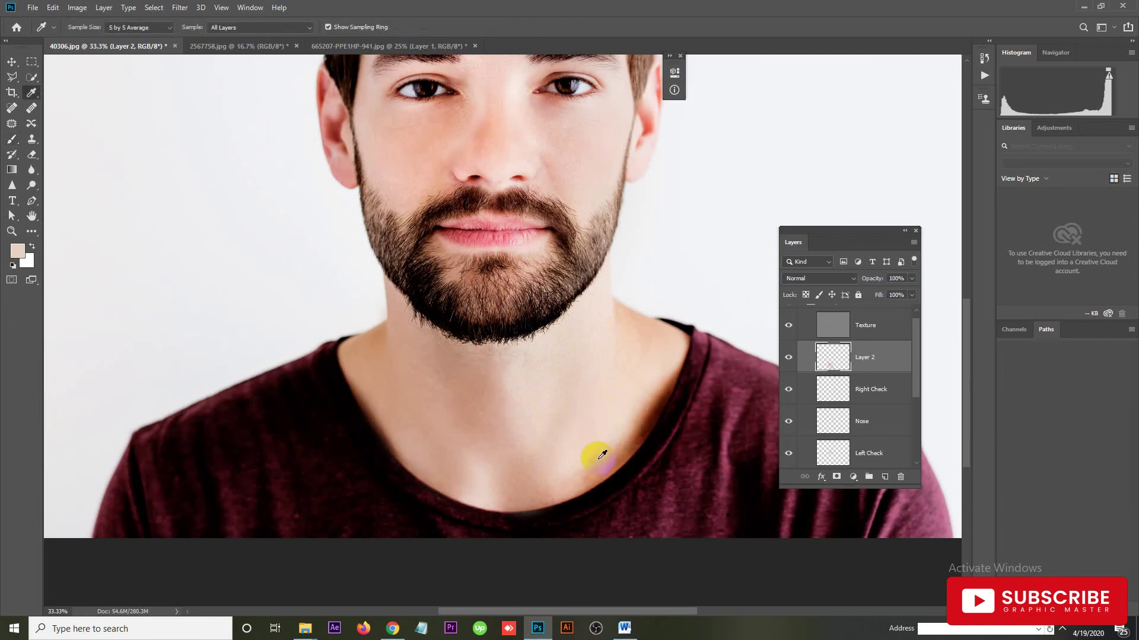
{"action": "key", "text": "b"}
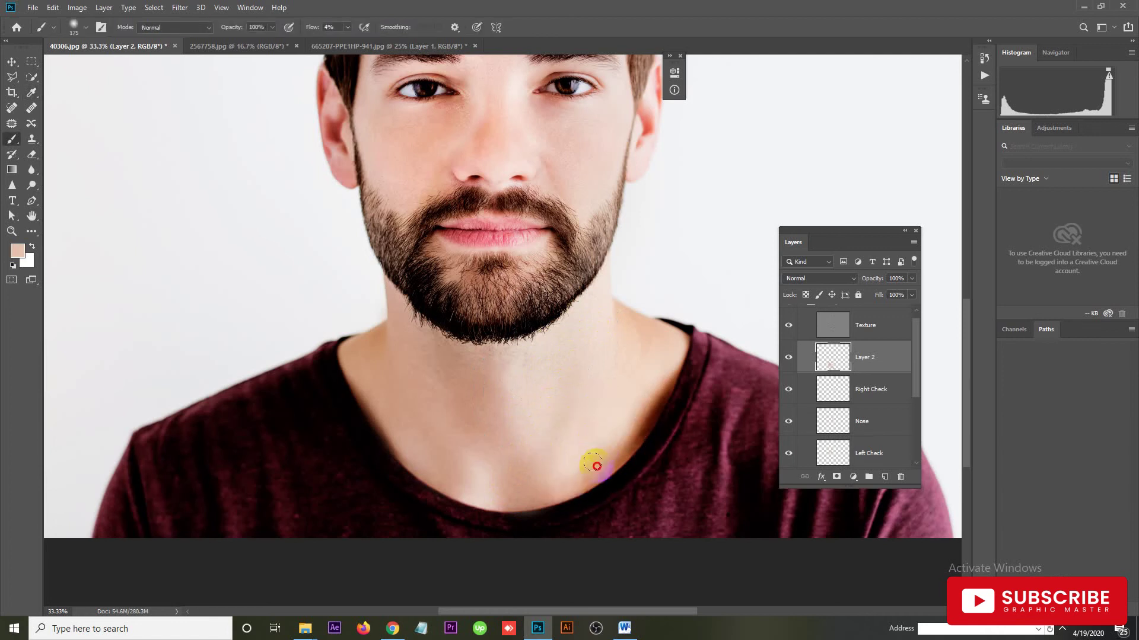
{"action": "mouse_move", "coordinate": [605, 453]}
{"action": "left_mouse_down"}
{"action": "mouse_move", "coordinate": [591, 455]}
{"action": "mouse_move", "coordinate": [603, 419]}
{"action": "left_mouse_up"}
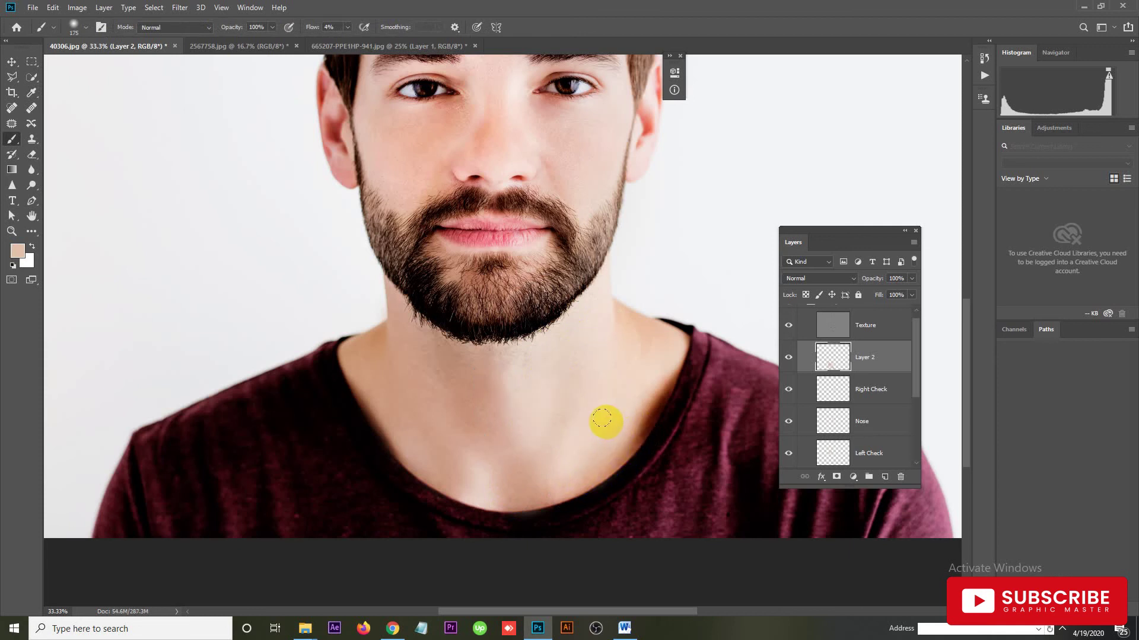
{"action": "left_click", "coordinate": [626, 355], "text": "alt"}
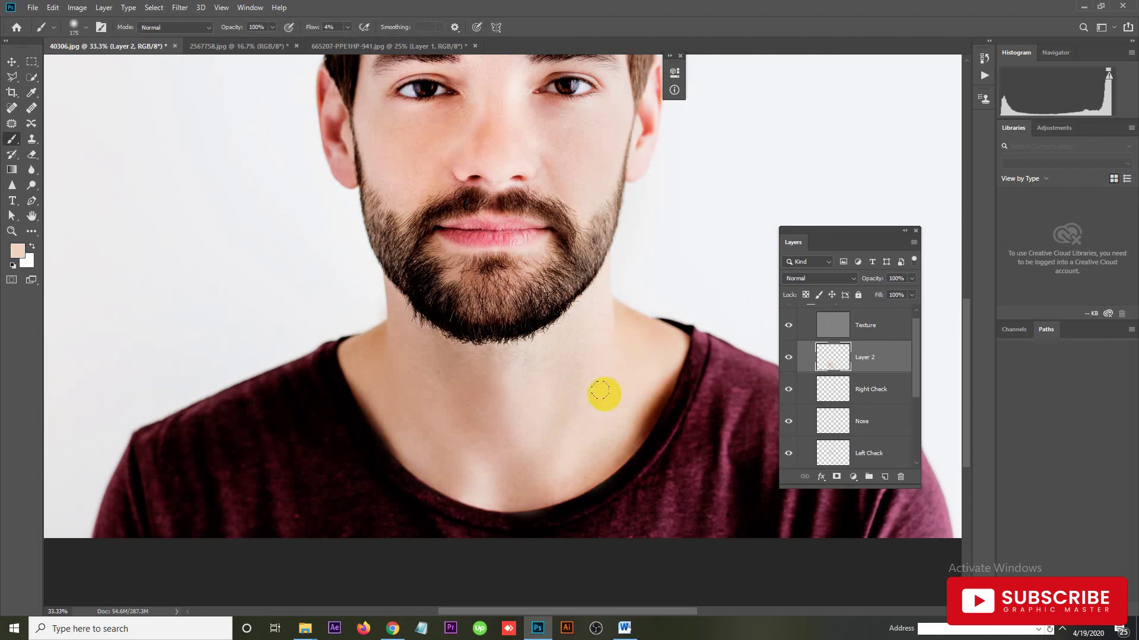
{"action": "left_click_drag", "start_coordinate": [635, 437], "coordinate": [614, 438]}
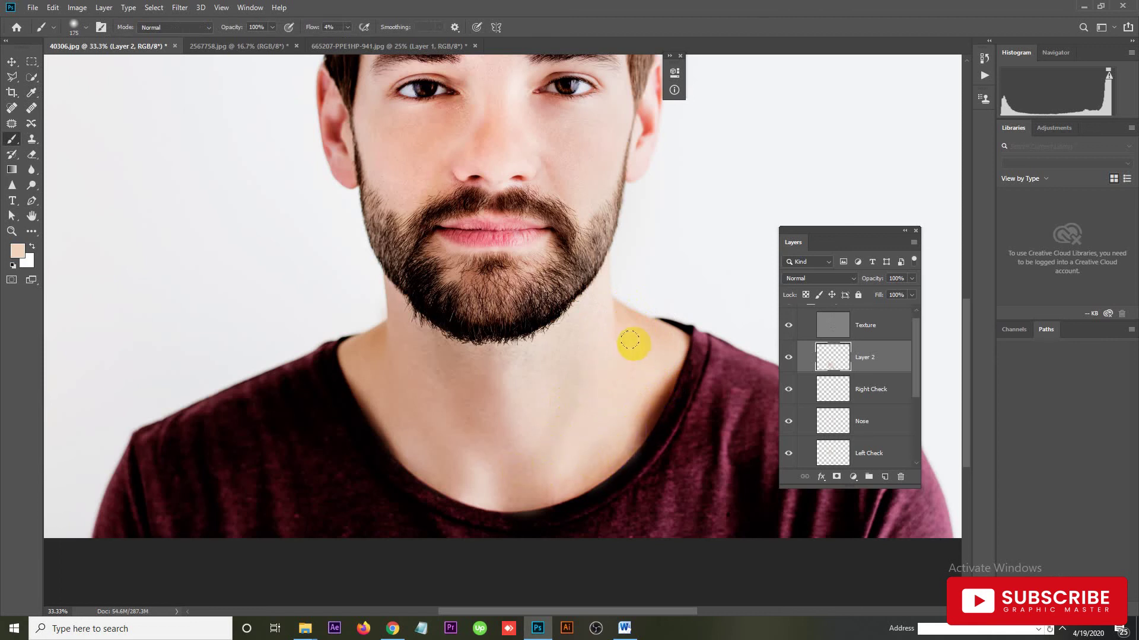
Paint skin tone near the collar edges and sample darker neck skin tones.
{"action": "key", "text": "i"}
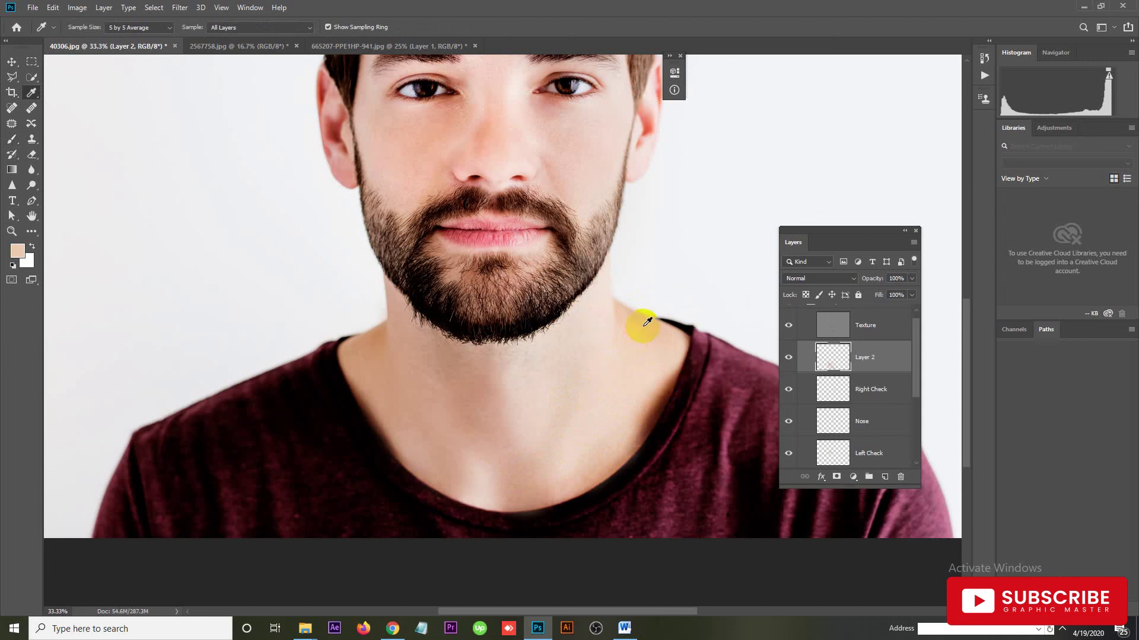
{"action": "key", "text": "b"}
{"action": "mouse_move", "coordinate": [632, 329]}
{"action": "left_mouse_down"}
{"action": "mouse_move", "coordinate": [628, 353]}
{"action": "mouse_move", "coordinate": [666, 330]}
{"action": "left_mouse_up"}
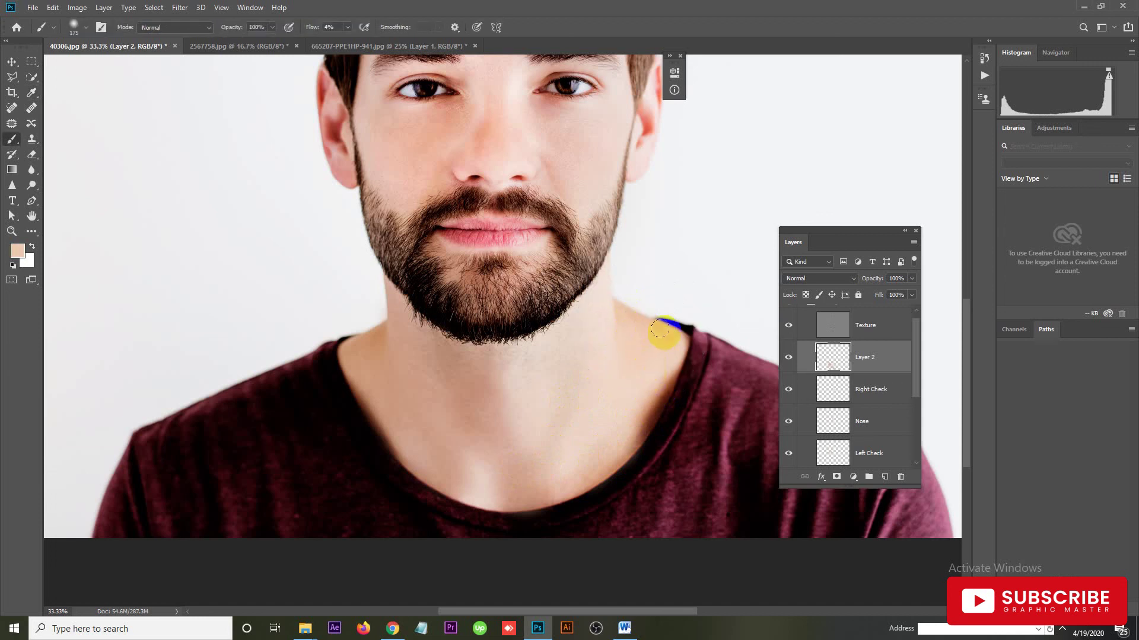
{"action": "mouse_move", "coordinate": [605, 359]}
{"action": "left_mouse_down"}
{"action": "mouse_move", "coordinate": [625, 381]}
{"action": "mouse_move", "coordinate": [527, 410]}
{"action": "left_mouse_up"}
{"action": "left_click", "coordinate": [373, 358], "text": "alt"}
{"action": "left_click", "coordinate": [461, 393], "text": "alt"}
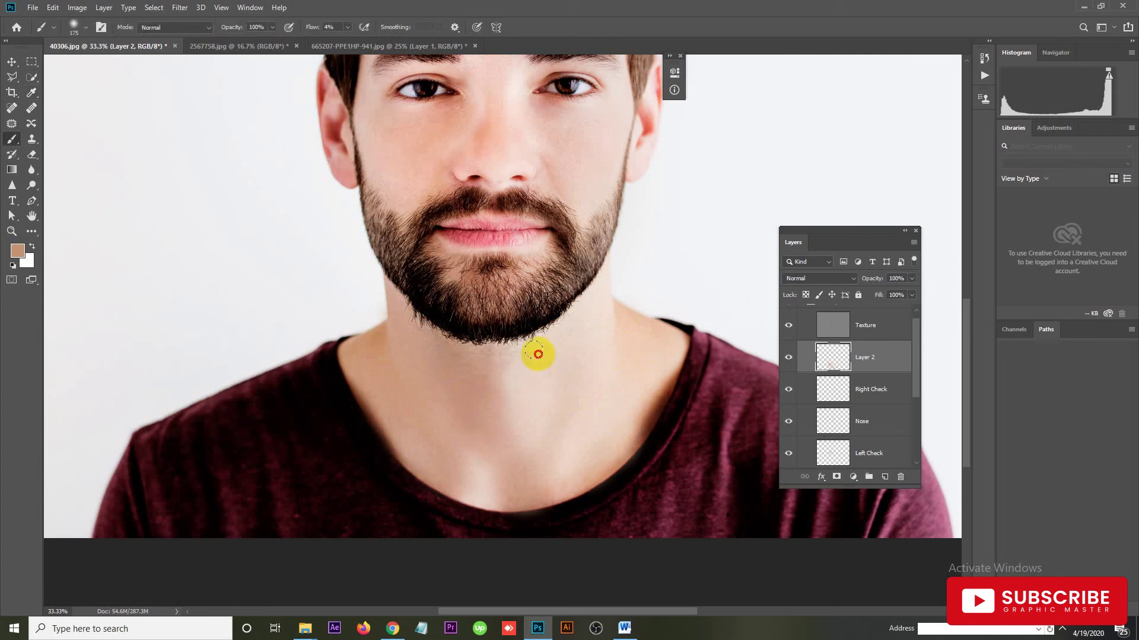
Sample the neck's skin tone and paint it along the neck under the beard.
{"action": "scroll", "coordinate": [510, 355], "scroll_direction": "up", "scroll_amount": 2}
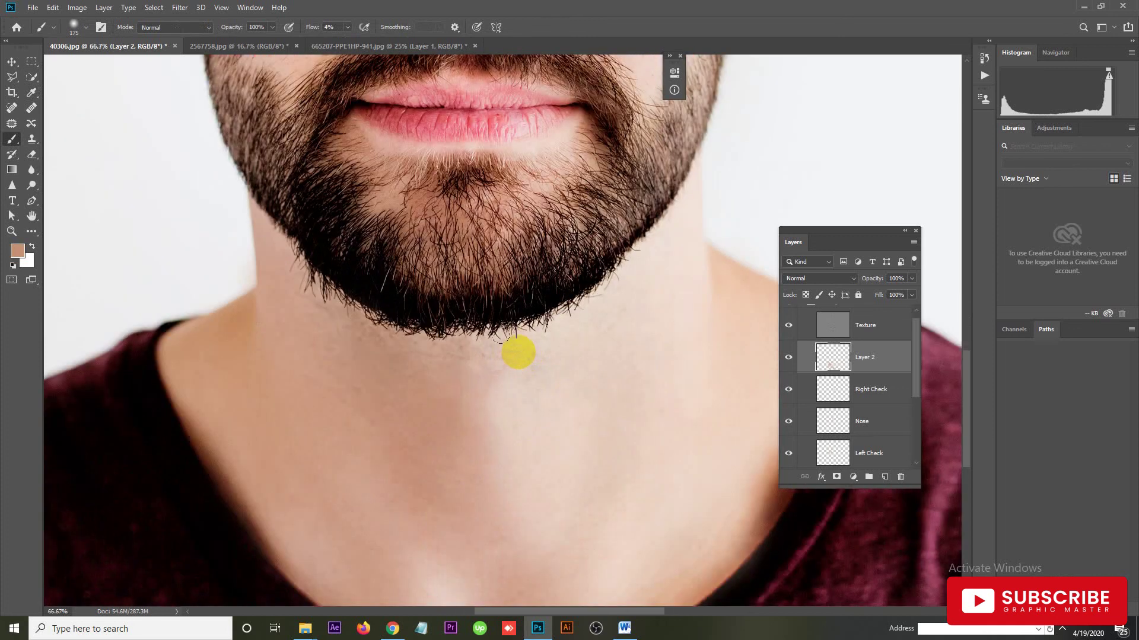
{"action": "key", "text": "alt"}
{"action": "left_click", "coordinate": [546, 343], "text": "alt"}
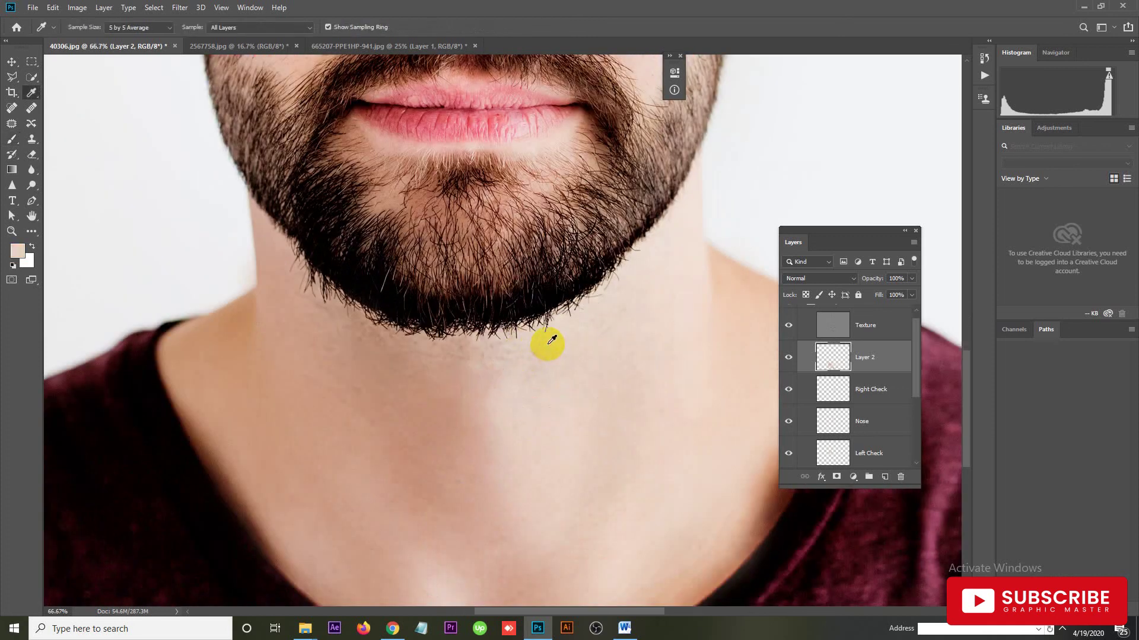
{"action": "left_click_drag", "start_coordinate": [512, 360], "coordinate": [417, 368]}
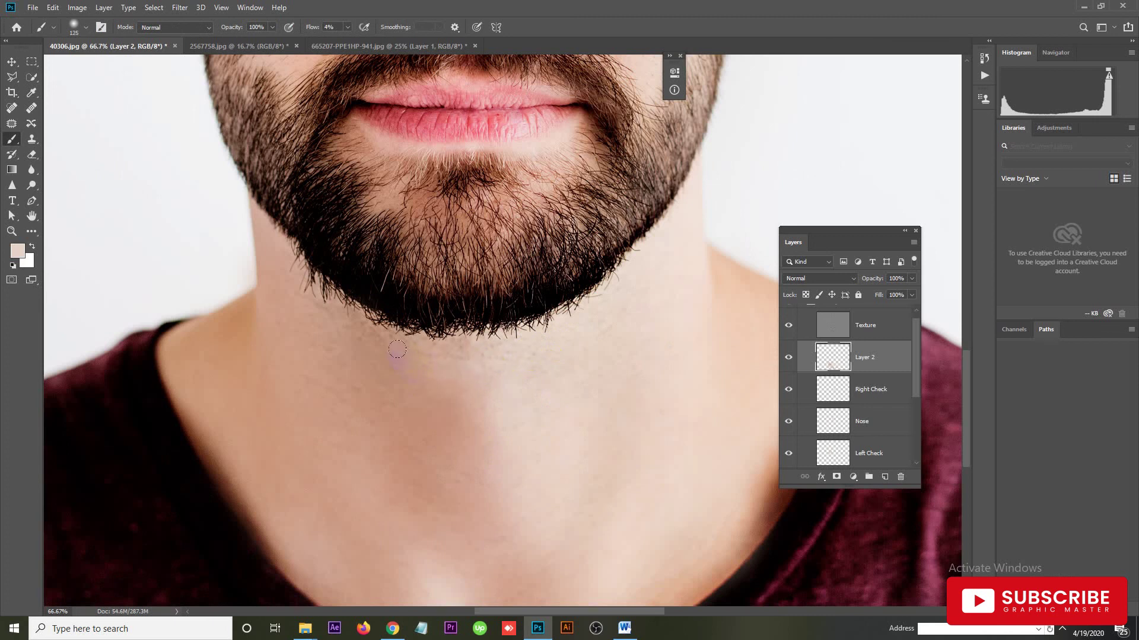
{"action": "left_click_drag", "start_coordinate": [407, 356], "coordinate": [466, 395]}
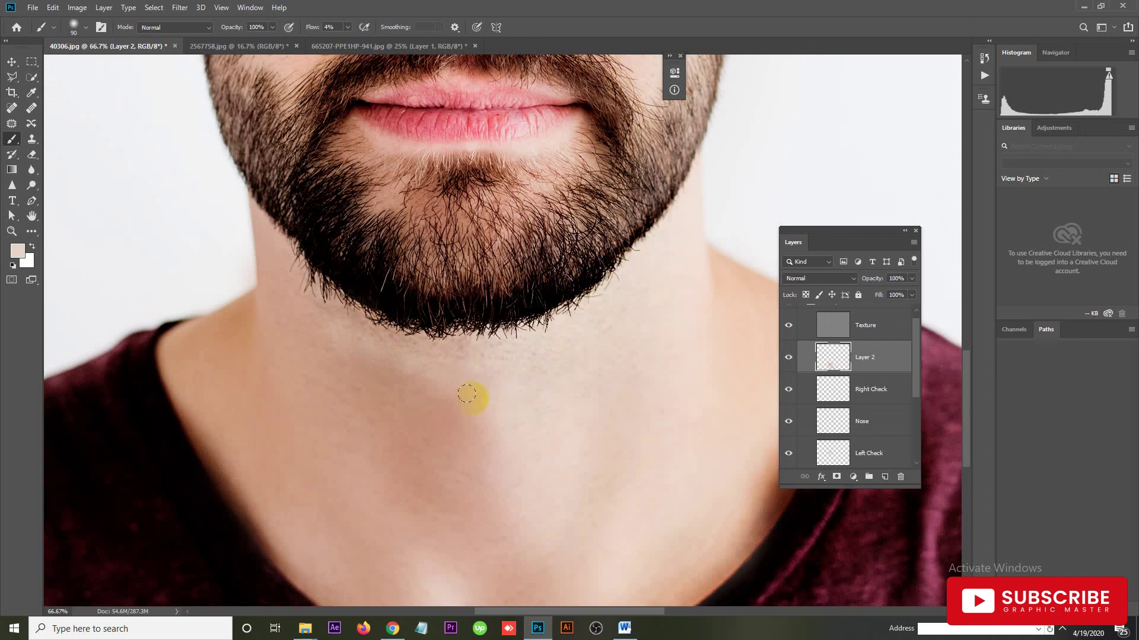
{"action": "left_click_drag", "start_coordinate": [473, 401], "coordinate": [562, 390]}
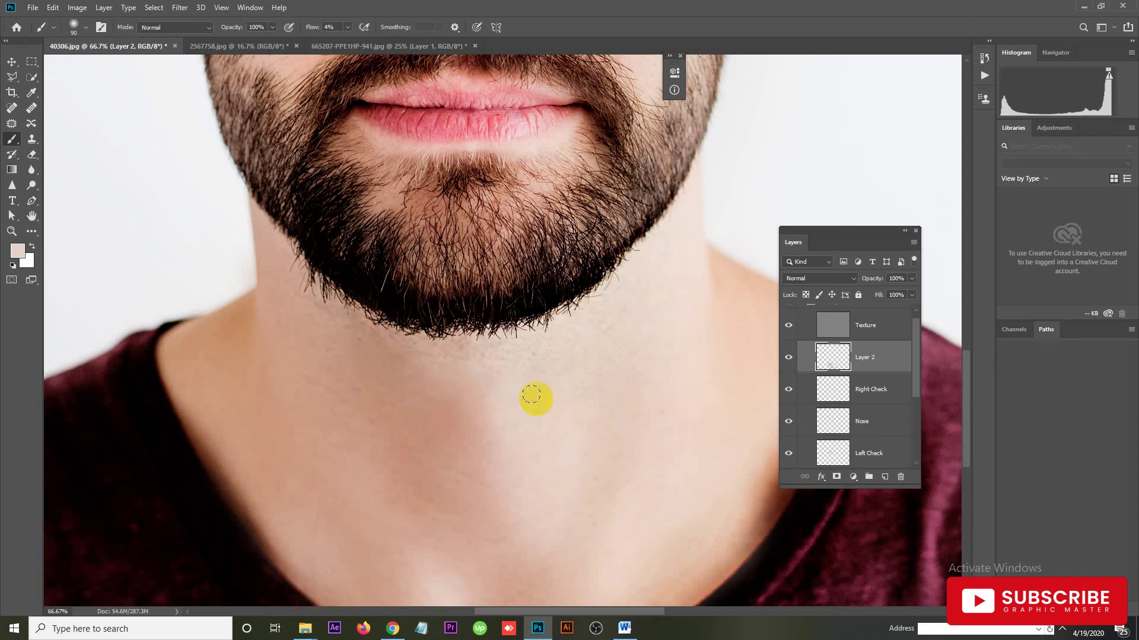
Compare the neck with Layer 2 hidden and shown, then set Layer 2's fill to 82%.
{"action": "scroll", "coordinate": [567, 398], "scroll_direction": "down", "scroll_amount": 1}
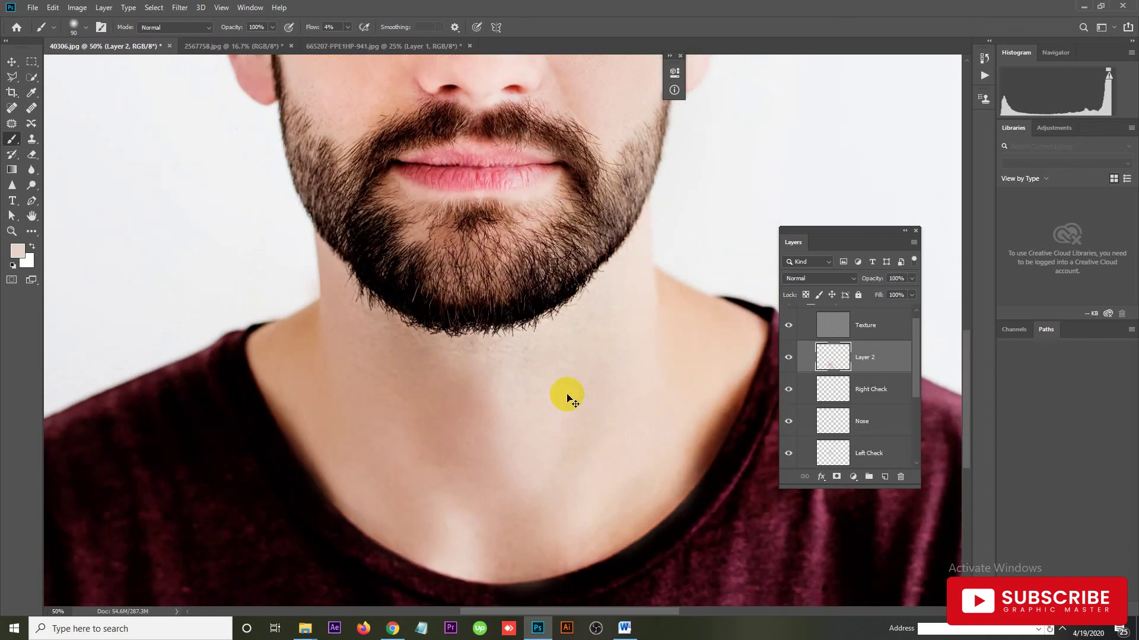
{"action": "scroll", "coordinate": [567, 397], "scroll_direction": "down", "scroll_amount": 2}
{"action": "scroll", "coordinate": [567, 398], "scroll_direction": "down", "scroll_amount": 1}
{"action": "scroll", "coordinate": [568, 397], "scroll_direction": "down", "scroll_amount": 1}
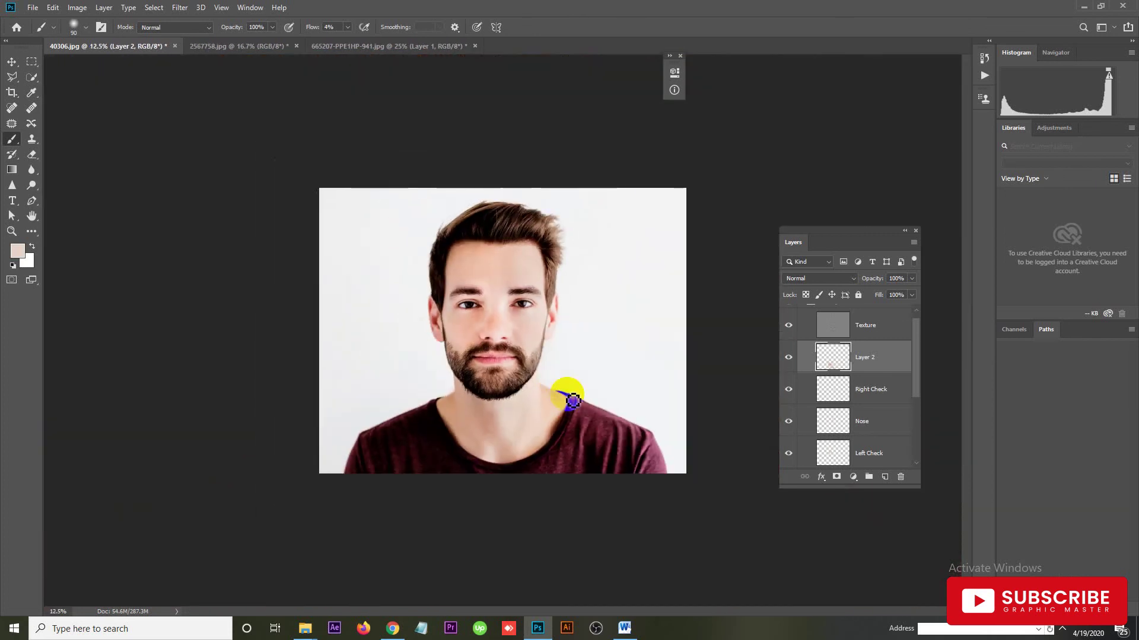
{"action": "scroll", "coordinate": [525, 413], "scroll_direction": "up", "scroll_amount": 1}
{"action": "scroll", "coordinate": [524, 413], "scroll_direction": "up", "scroll_amount": 1}
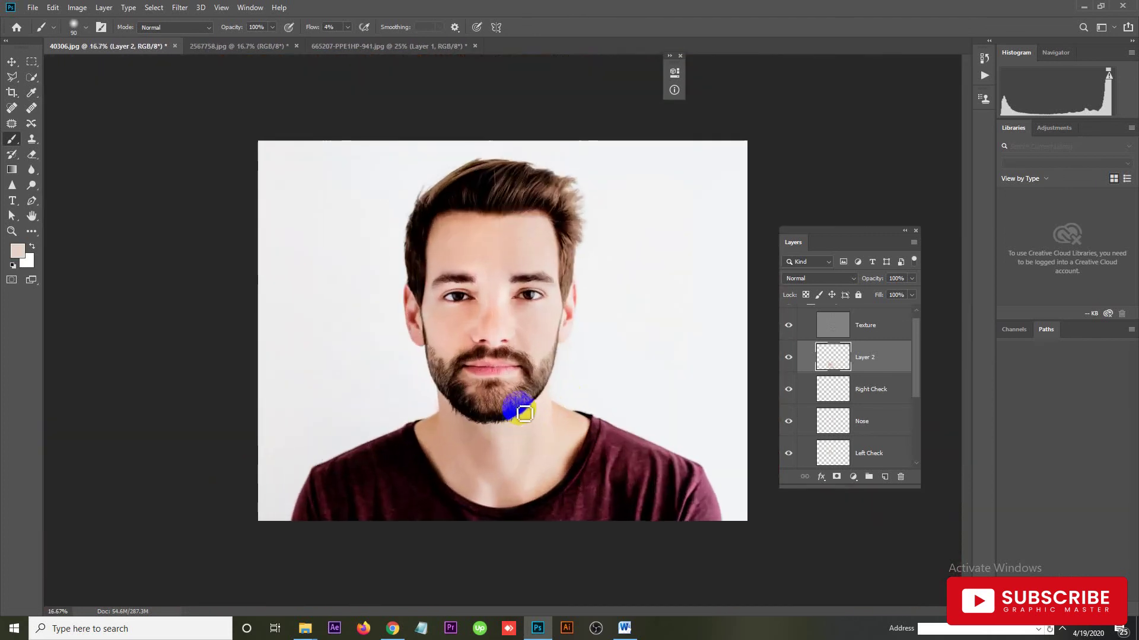
{"action": "left_click", "coordinate": [789, 358]}
{"action": "left_click", "coordinate": [789, 357]}
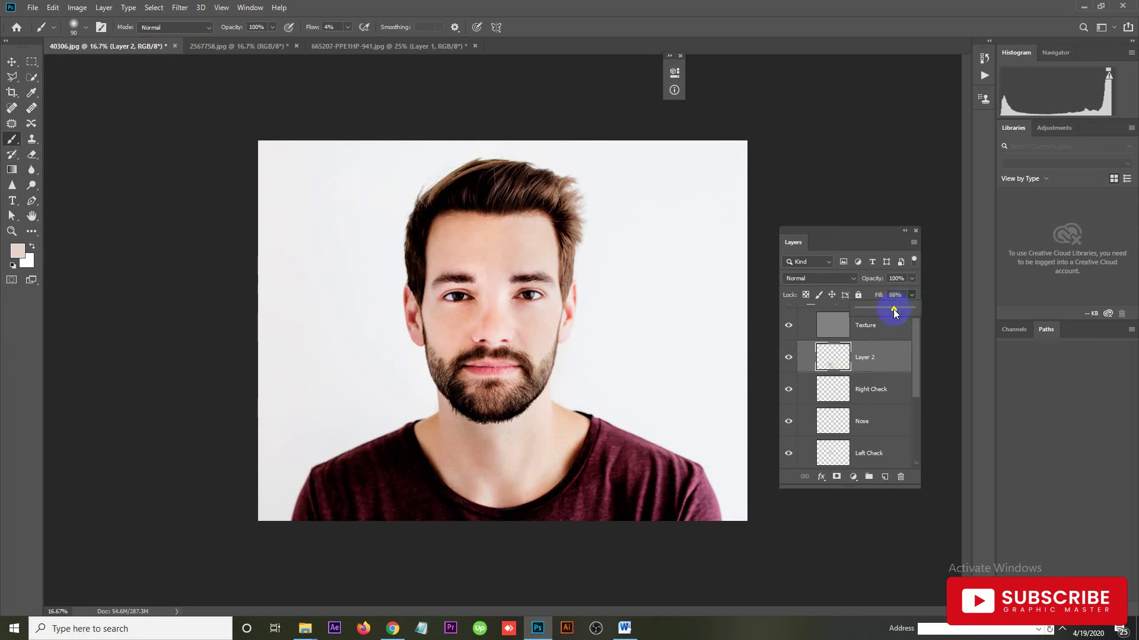
{"action": "left_click_drag", "start_coordinate": [894, 310], "coordinate": [903, 308]}
Gather the skin layers into a collapsed Group 1 and zoom in on the cheek and mouth.
{"action": "left_click_drag", "start_coordinate": [823, 314], "coordinate": [818, 351]}
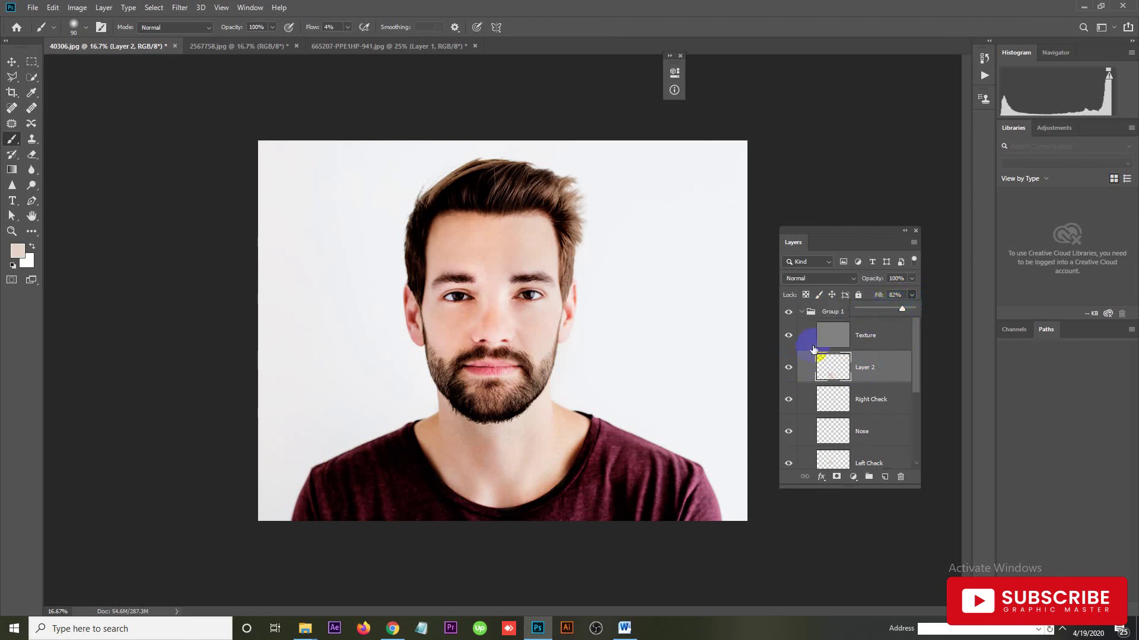
{"action": "left_click_drag", "start_coordinate": [880, 486], "coordinate": [881, 558]}
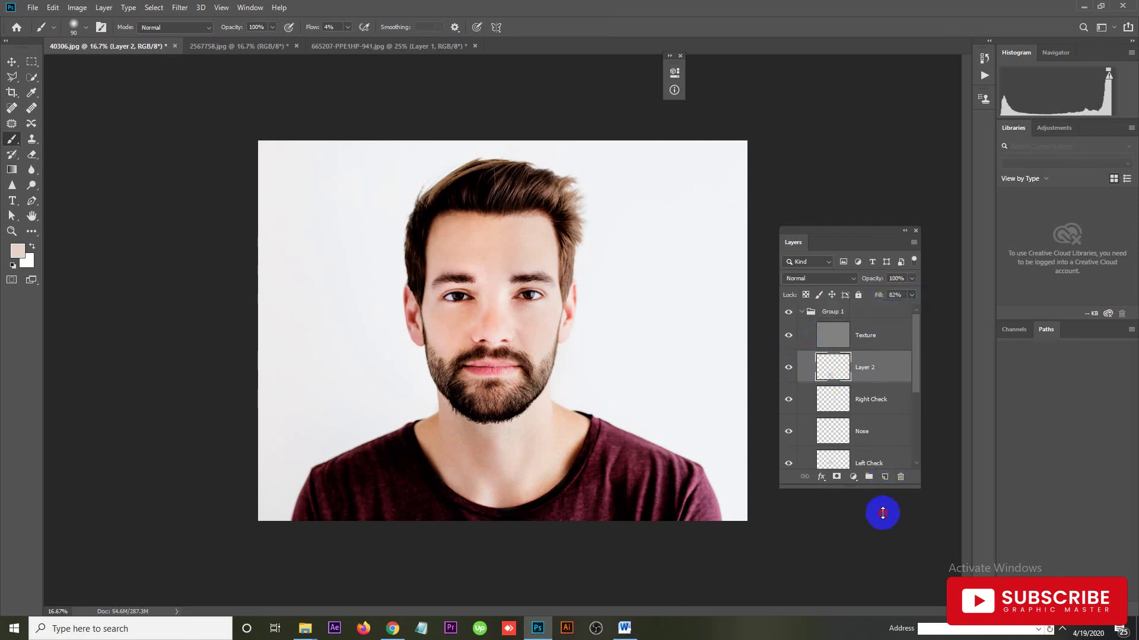
{"action": "left_click", "coordinate": [800, 316]}
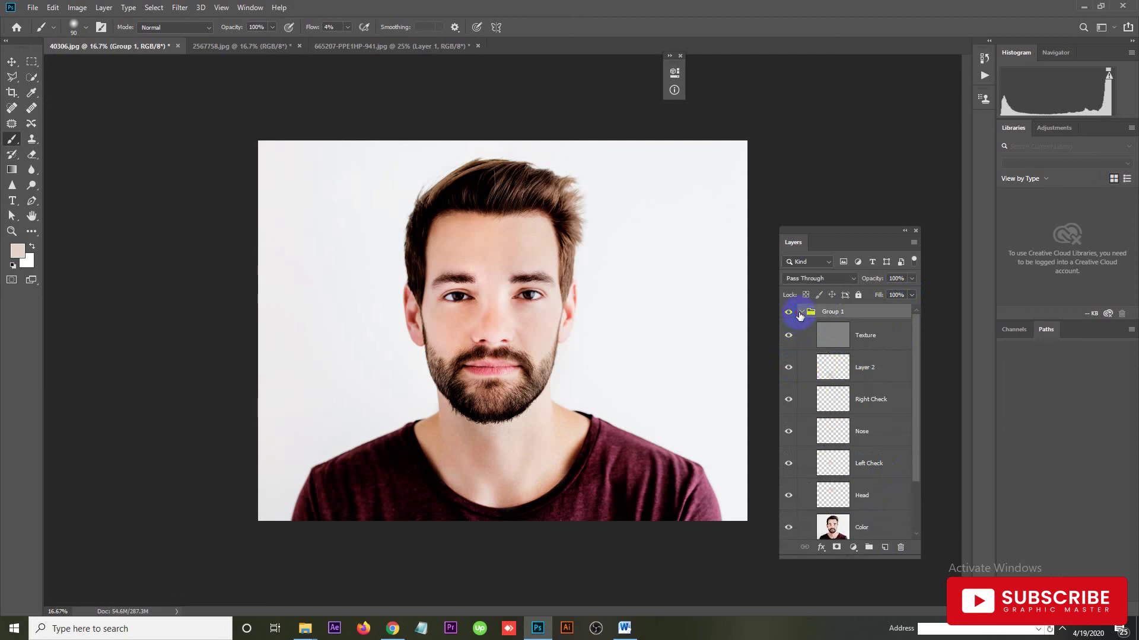
{"action": "left_click", "coordinate": [801, 312]}
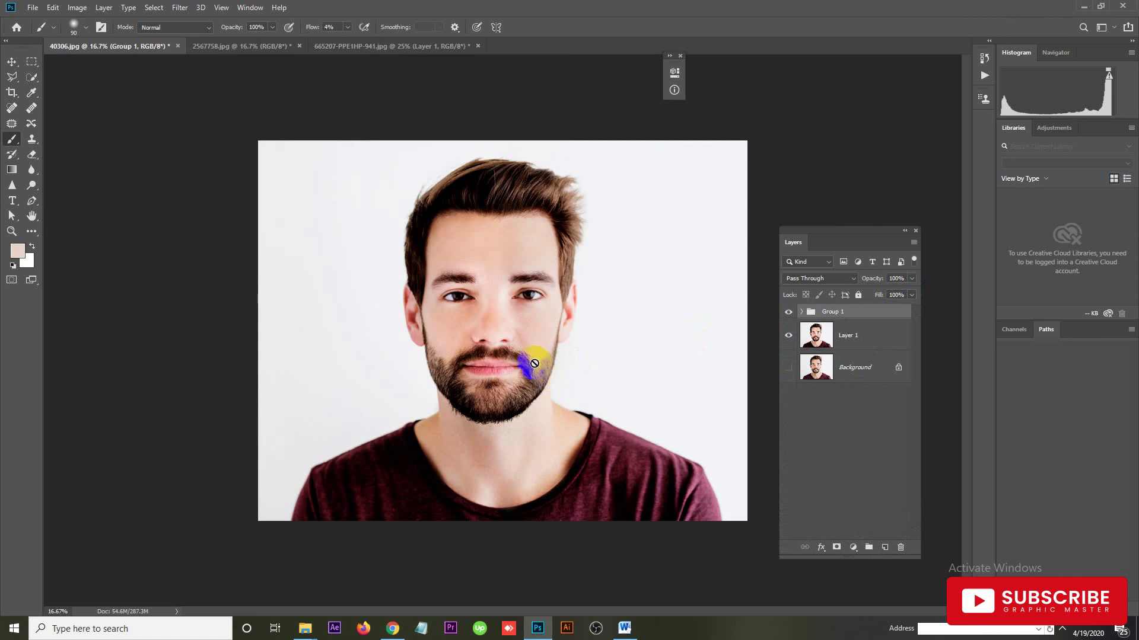
{"action": "mouse_move", "coordinate": [519, 348]}
{"action": "left_mouse_down"}
{"action": "mouse_move", "coordinate": [552, 377]}
{"action": "mouse_move", "coordinate": [527, 349]}
{"action": "left_mouse_up"}
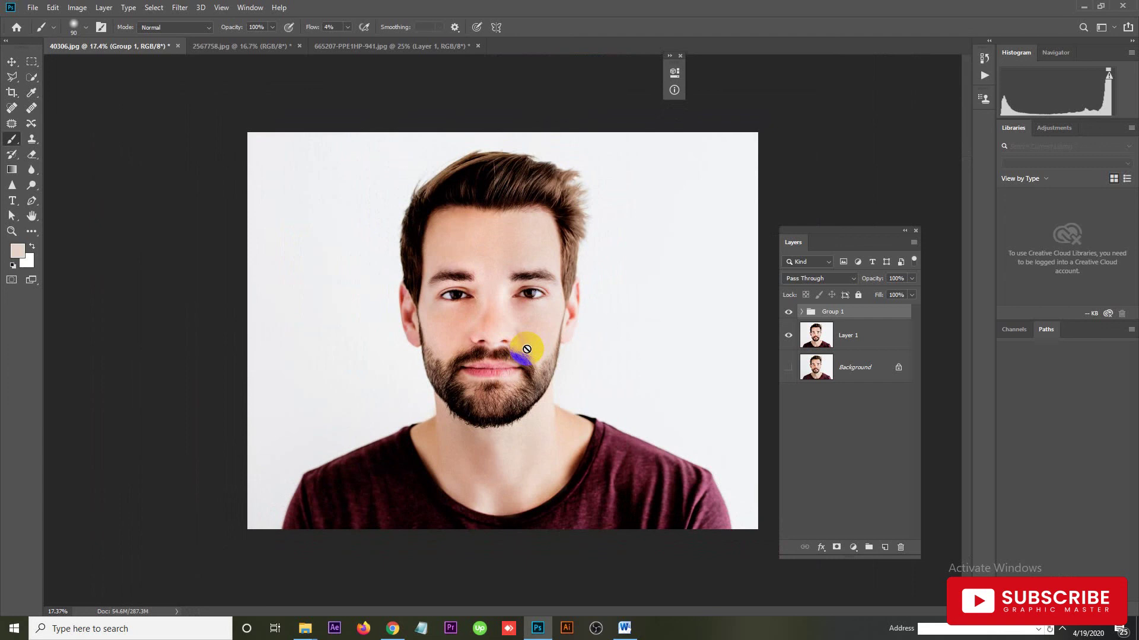
{"action": "left_click", "coordinate": [12, 61]}
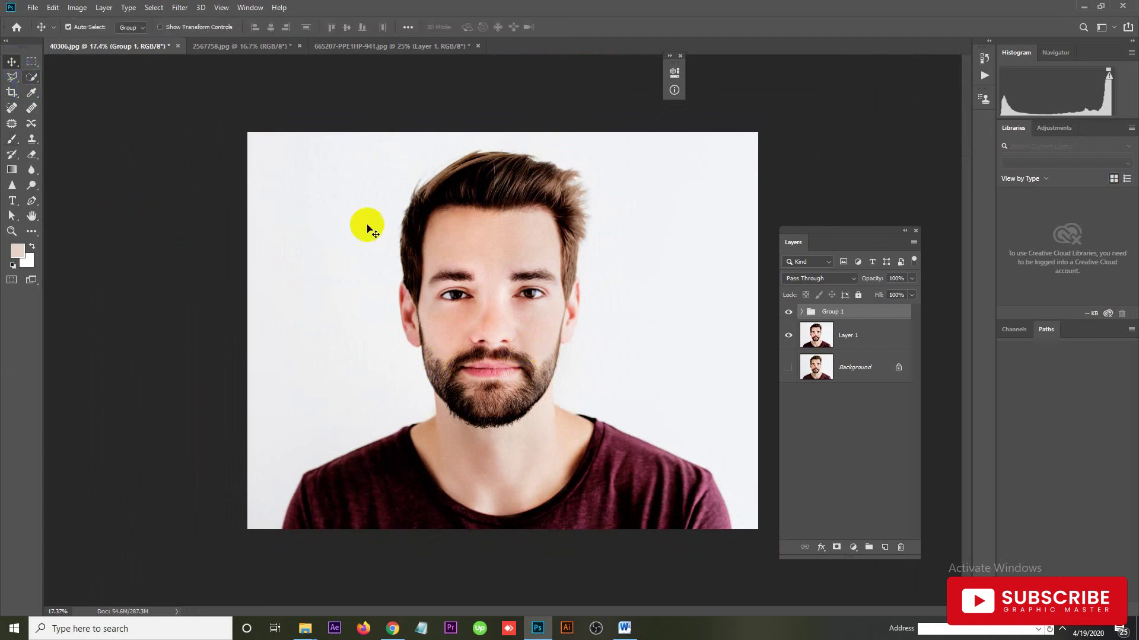
Zoom in and enlarge the Layers panel to reveal Layer 1 below Group 1.
{"action": "key", "text": "ctrl+plus"}
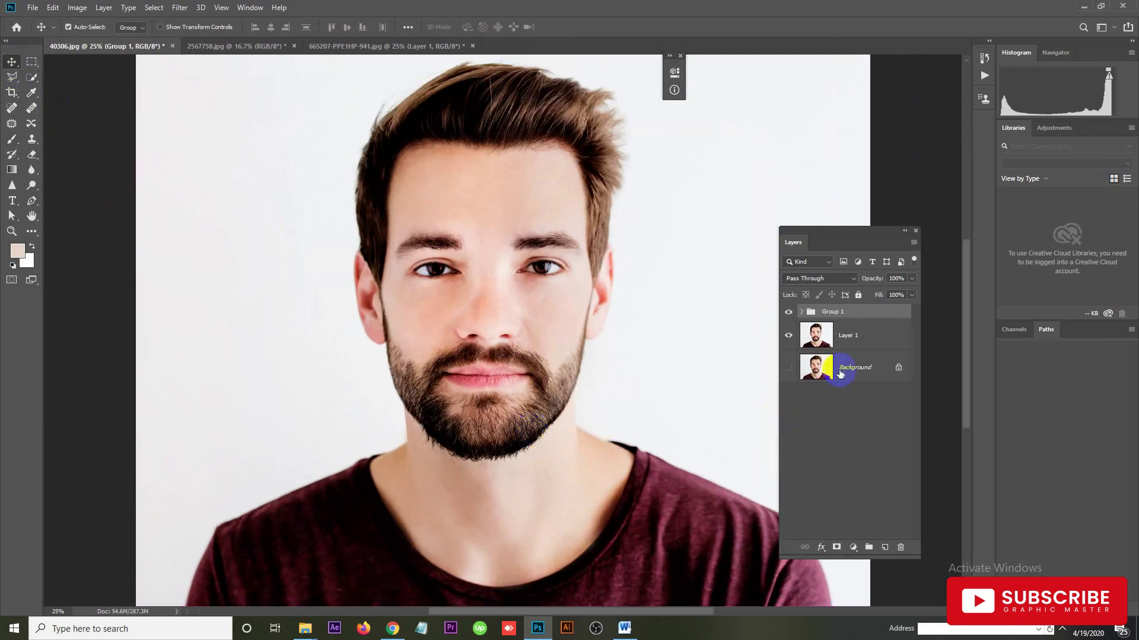
{"action": "left_click", "coordinate": [802, 311]}
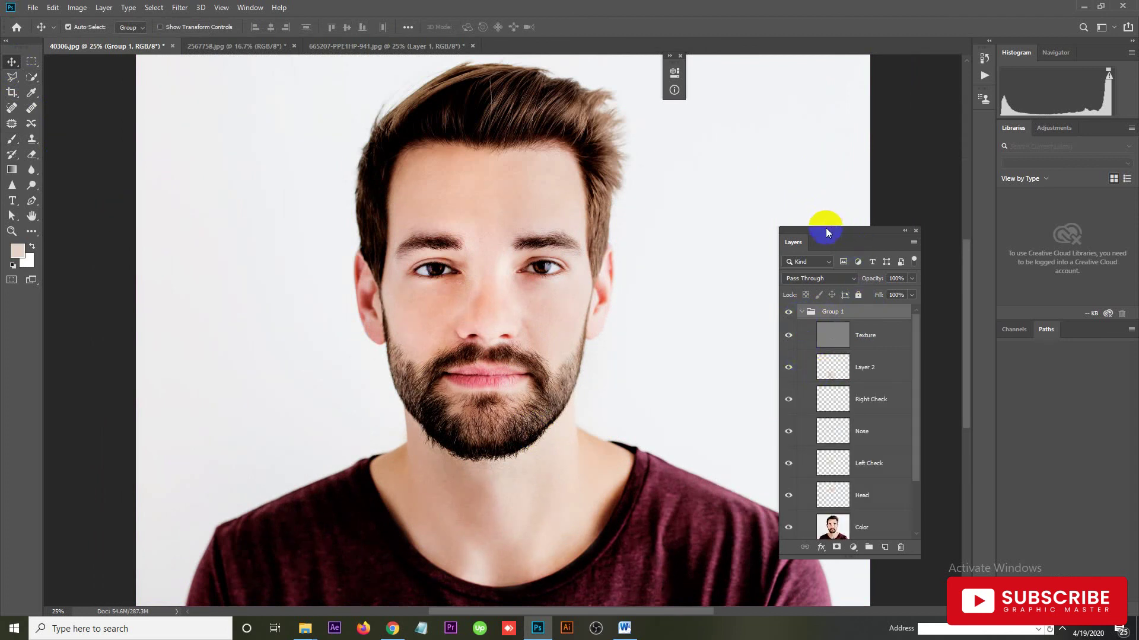
{"action": "left_click_drag", "start_coordinate": [828, 231], "coordinate": [792, 104]}
{"action": "left_click_drag", "start_coordinate": [832, 431], "coordinate": [849, 580]}
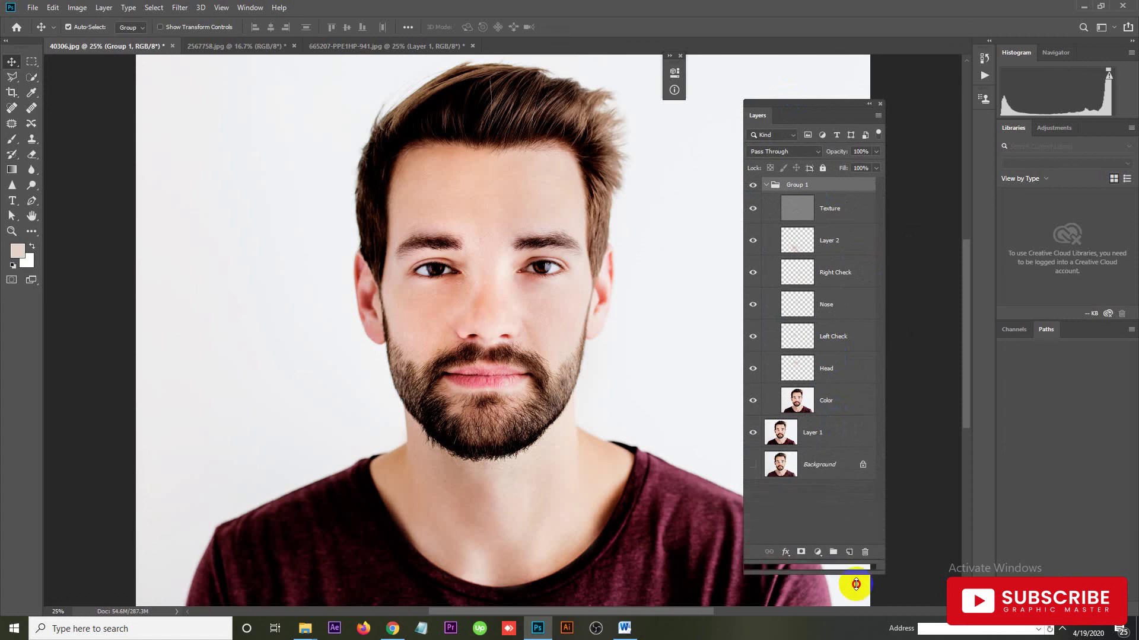
{"action": "left_click", "coordinate": [765, 185]}
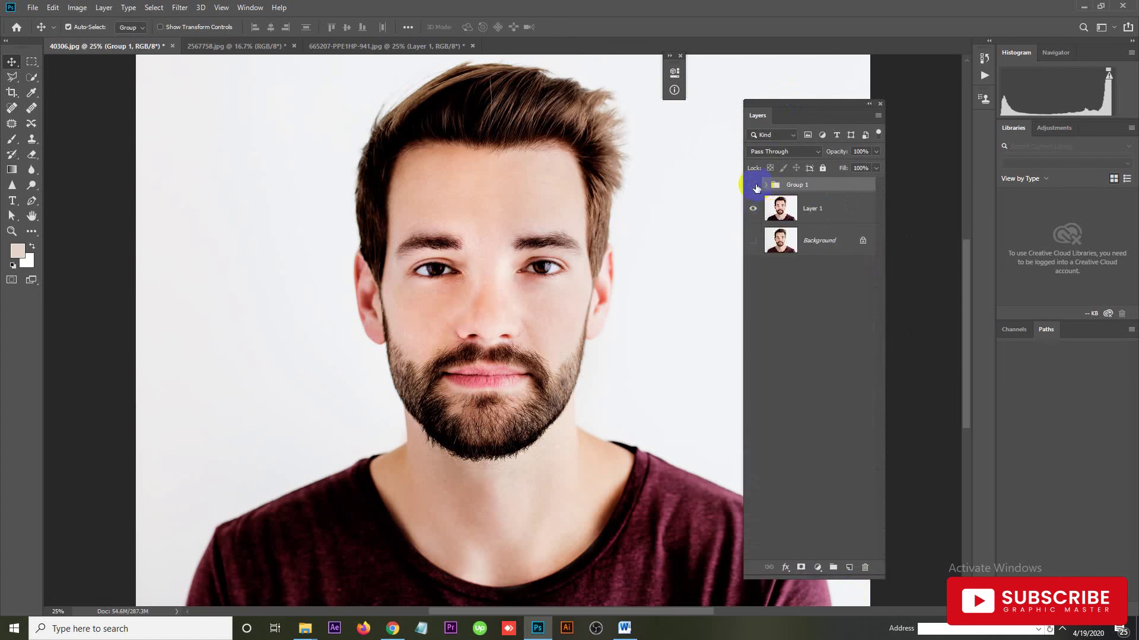
Compare before and after by toggling Group 1 and Layer 1, ending with both visible.
{"action": "left_click", "coordinate": [752, 210]}
{"action": "left_click", "coordinate": [753, 240]}
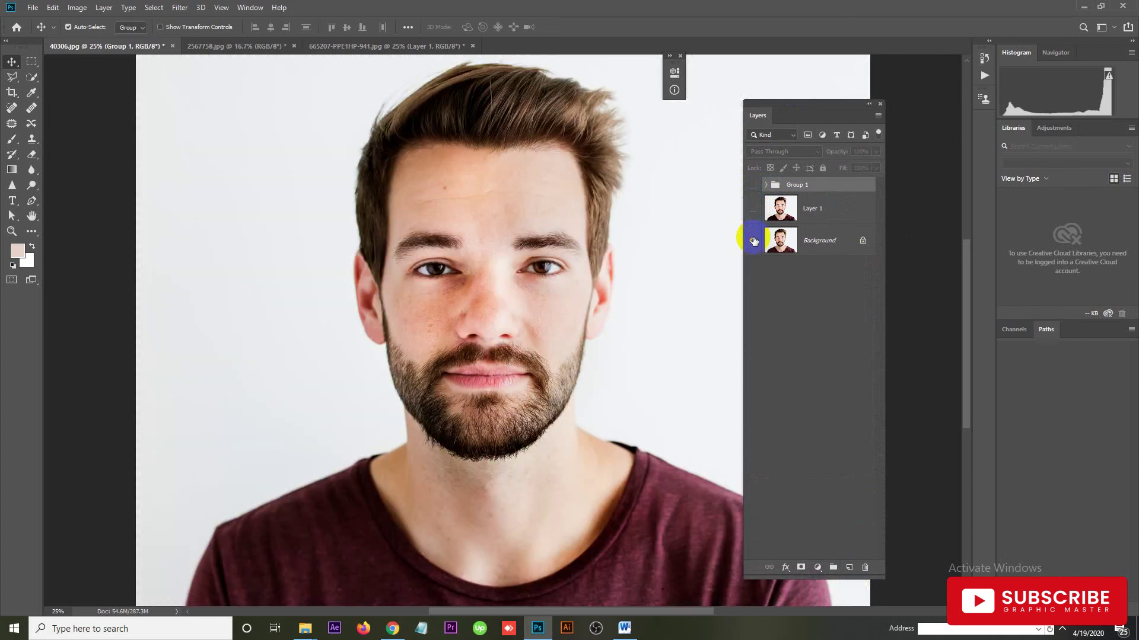
{"action": "left_click", "coordinate": [754, 209]}
{"action": "left_click", "coordinate": [753, 209]}
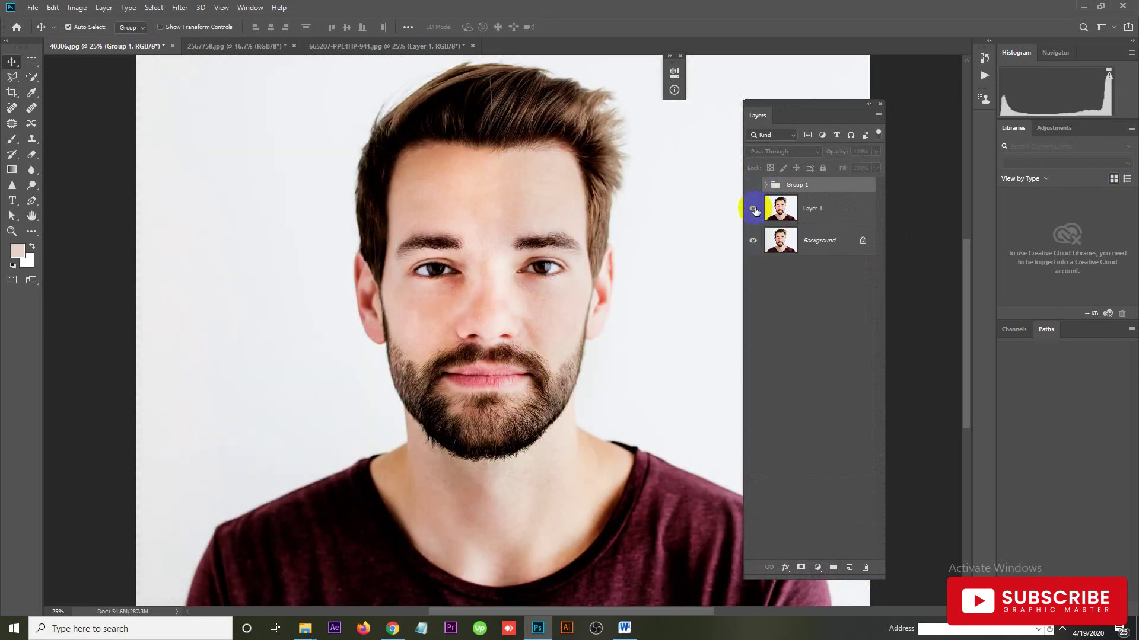
{"action": "left_click", "coordinate": [753, 186]}
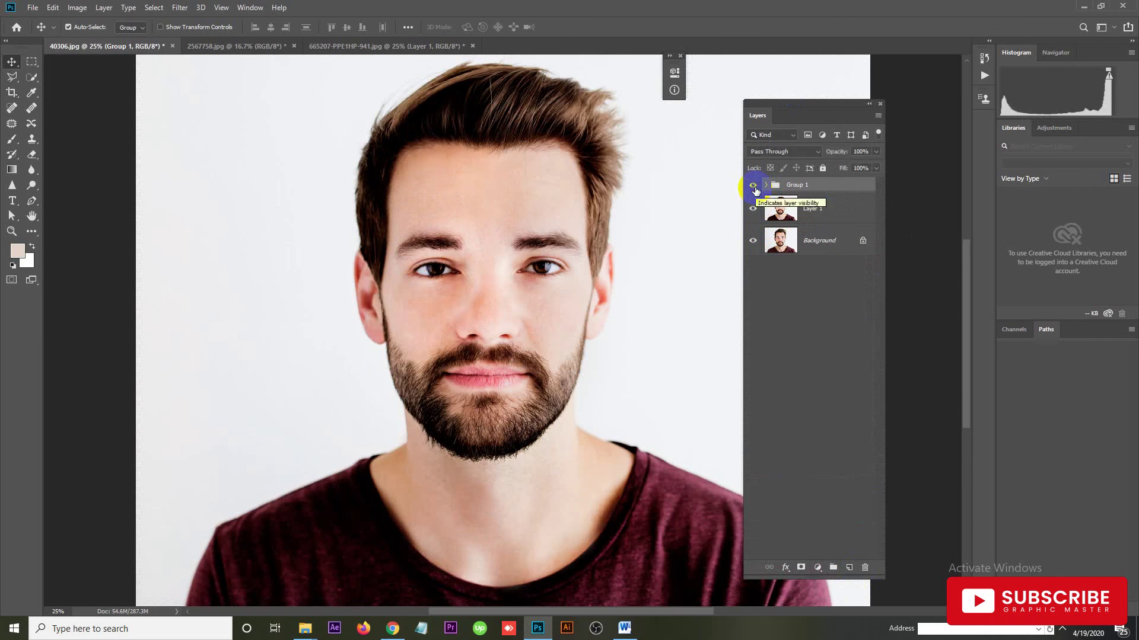
{"action": "left_click", "coordinate": [753, 186]}
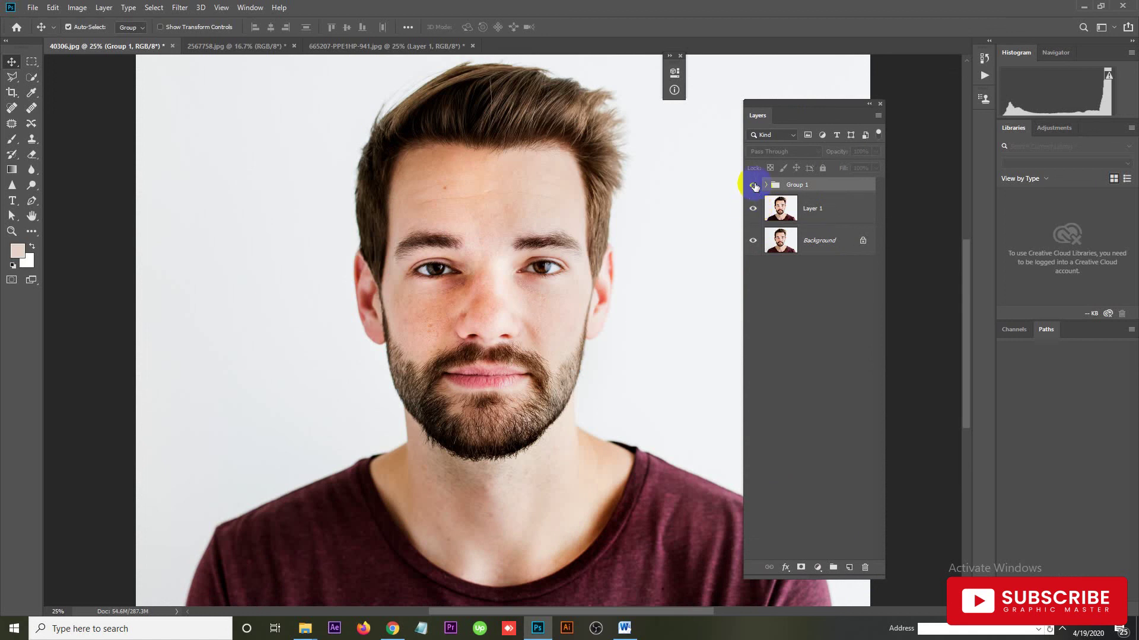
{"action": "left_click", "coordinate": [754, 185]}
{"action": "left_click", "coordinate": [753, 185]}
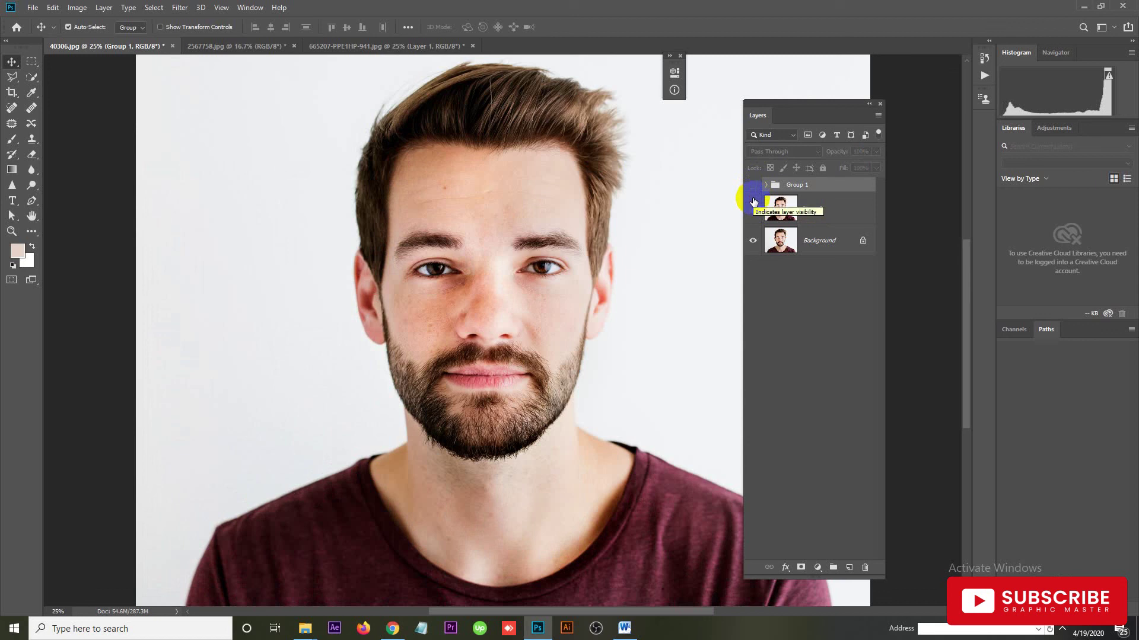
{"action": "left_click", "coordinate": [752, 203]}
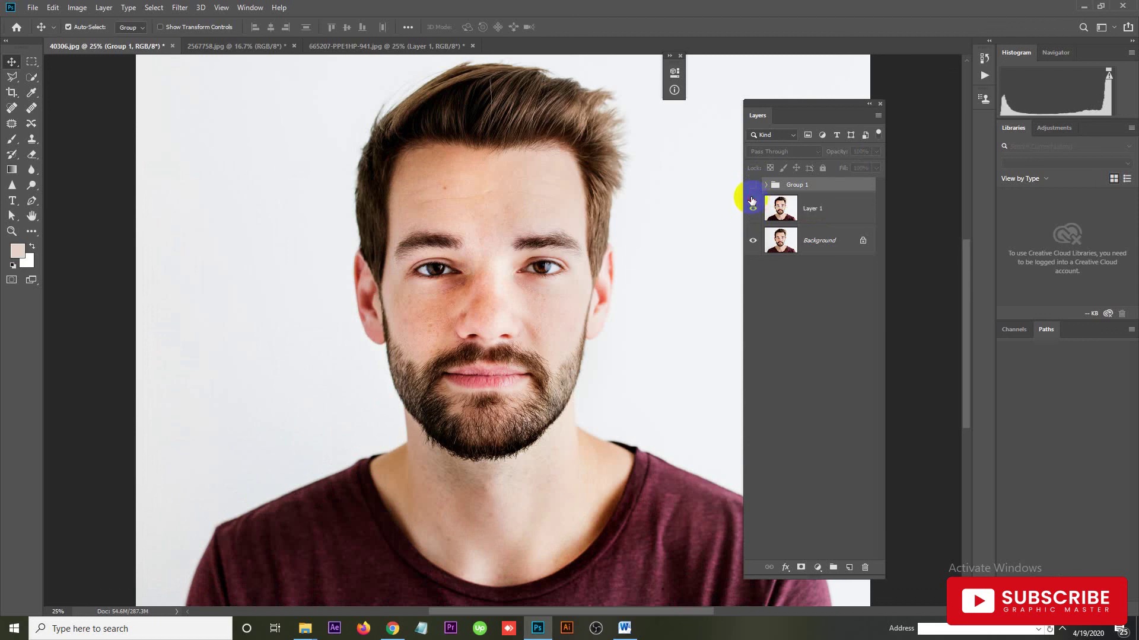
{"action": "left_click", "coordinate": [753, 186]}
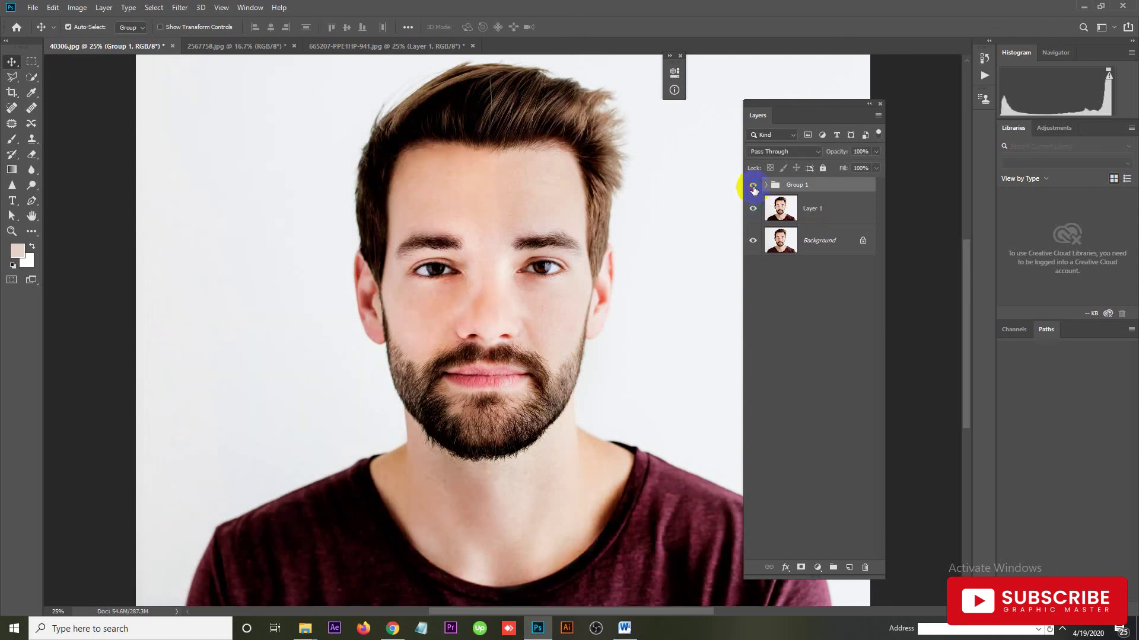
Zoom out to view the whole portrait, then back in on the face.
{"action": "key", "text": "ctrl"}
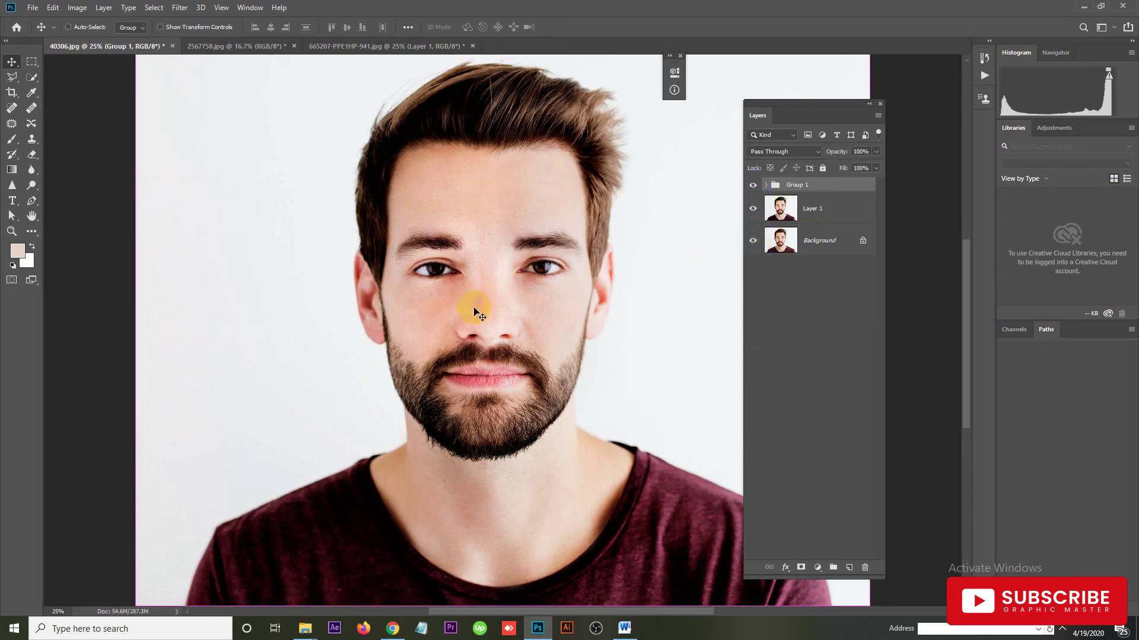
{"action": "key", "text": "ctrl+minus"}
{"action": "key", "text": "ctrl+minus"}
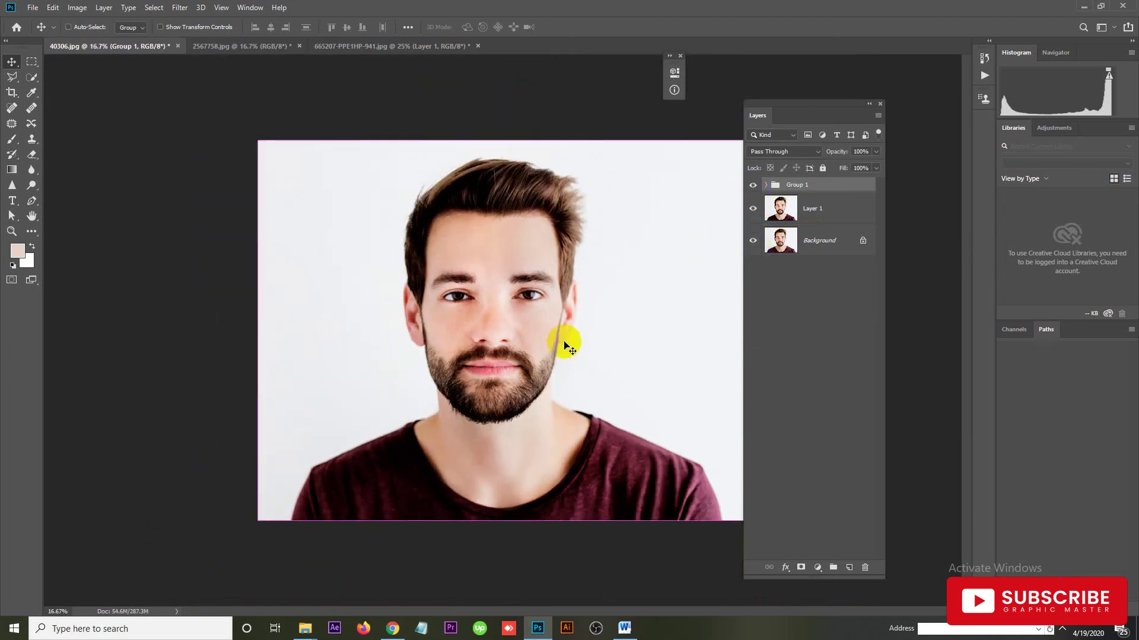
{"action": "key", "text": "ctrl+plus"}
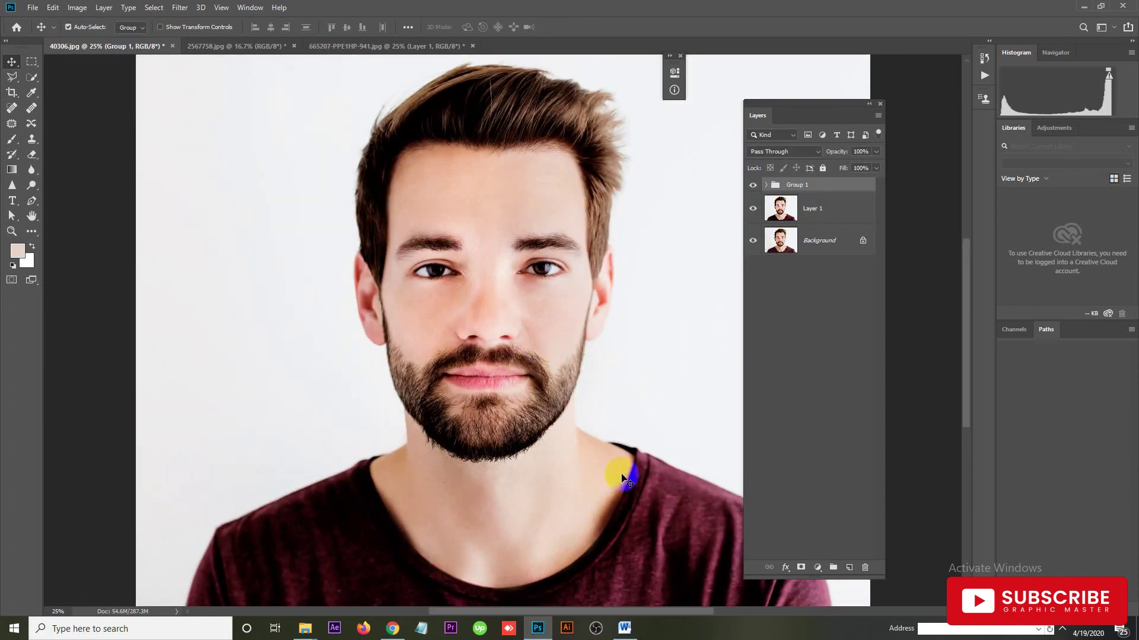
{"action": "left_click", "coordinate": [1060, 630]}
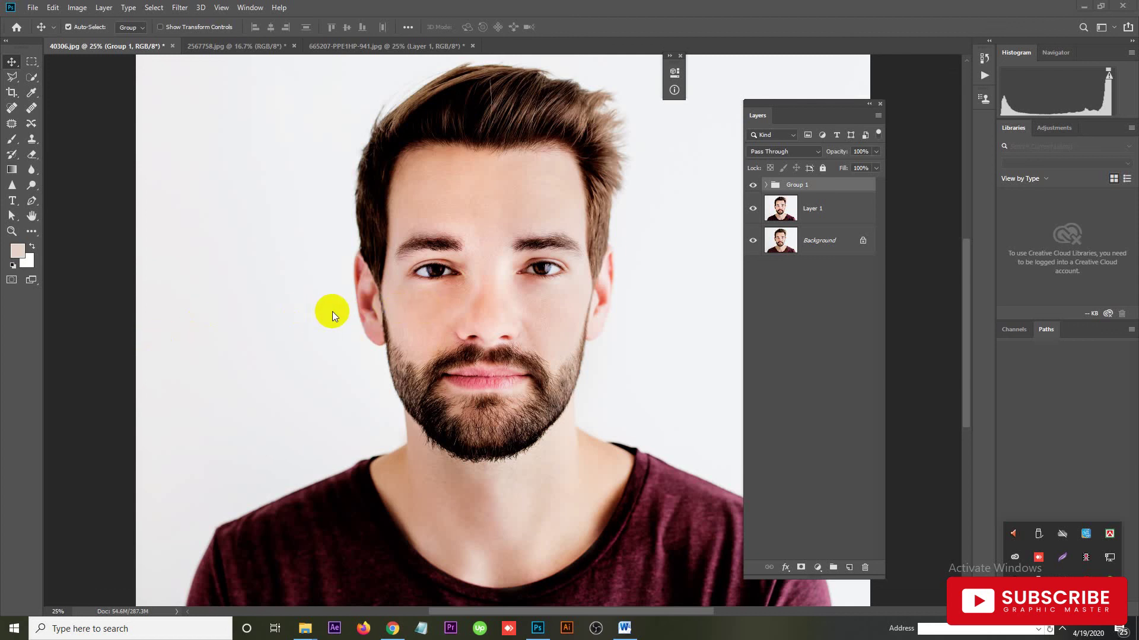
Zoom out with Ctrl+- until the entire retouched portrait fits the window.
{"action": "key", "text": "ctrl"}
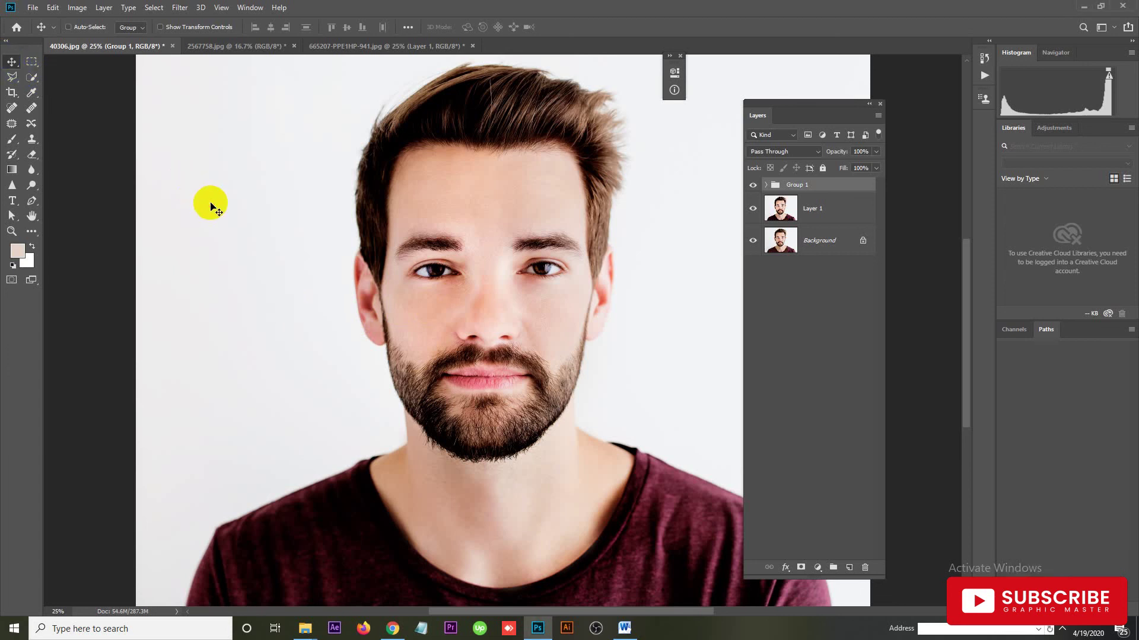
{"action": "key", "text": "ctrl+minus"}
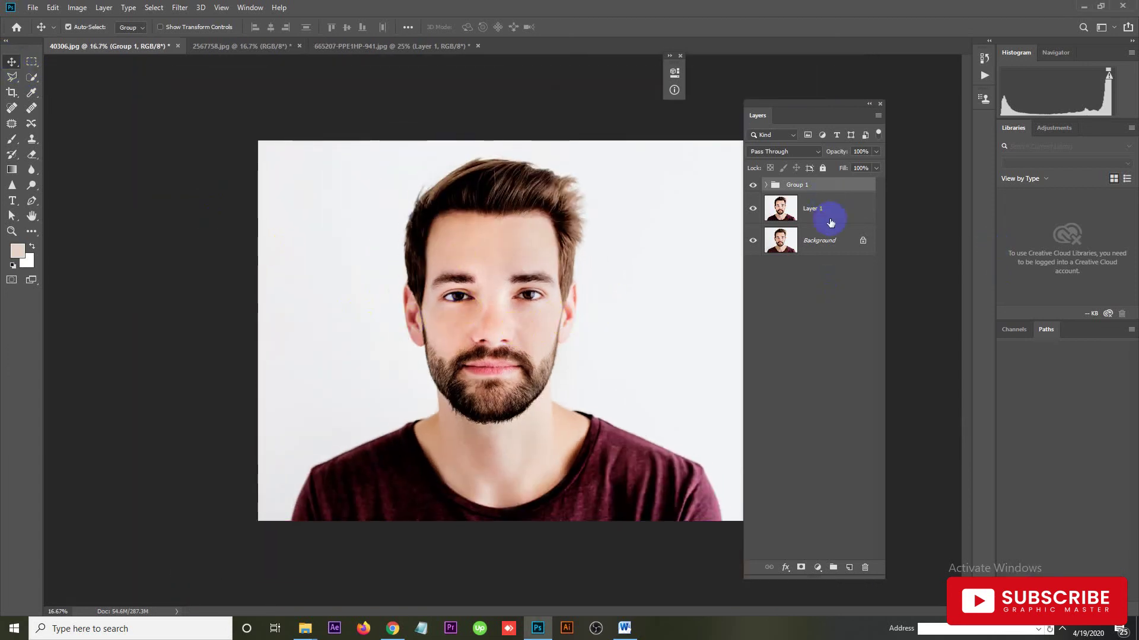
Save as 'Image Retouch.psd' in Short Course Video > Photo Editing Course, accepting Maximize Compatibility.
{"action": "left_click", "coordinate": [32, 8]}
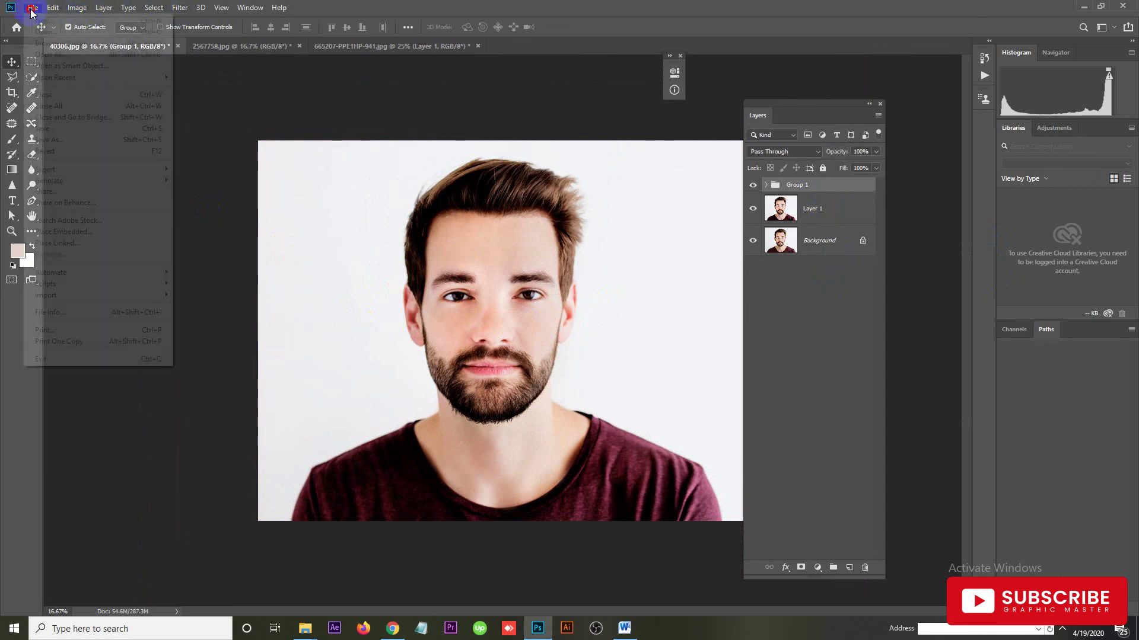
{"action": "left_click", "coordinate": [48, 140]}
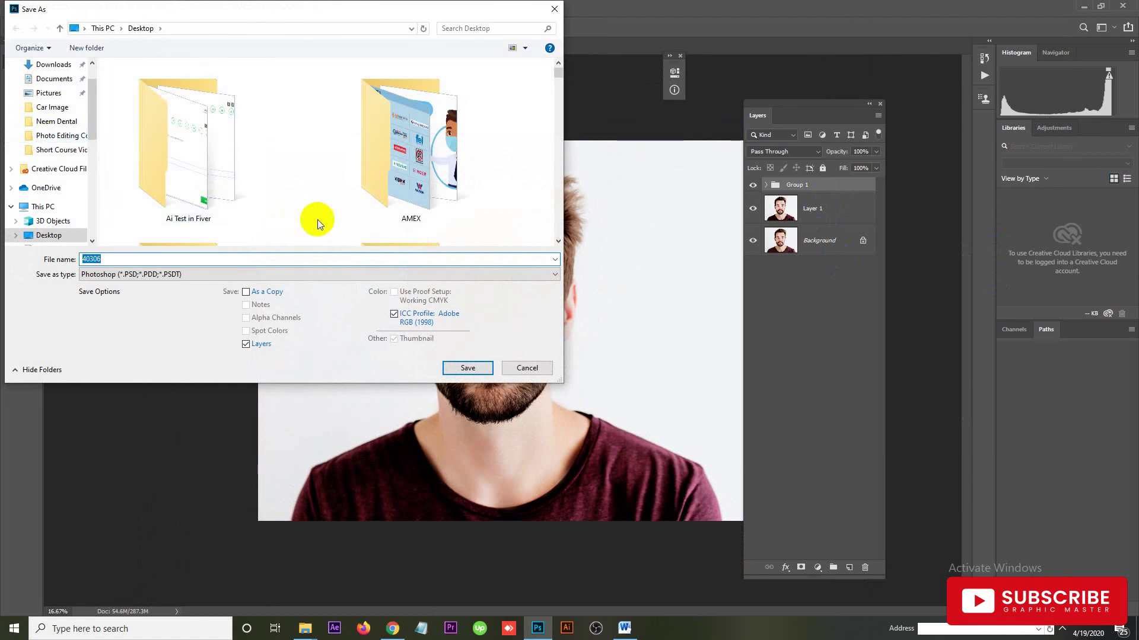
{"action": "key", "text": "s"}
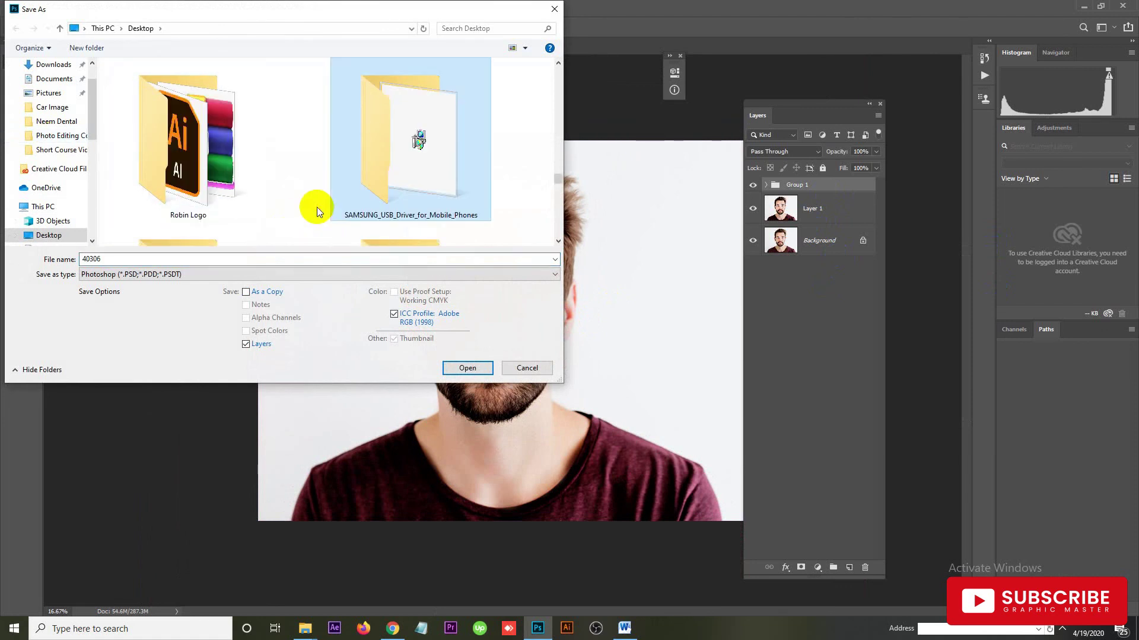
{"action": "key", "text": "s"}
{"action": "key", "text": "s"}
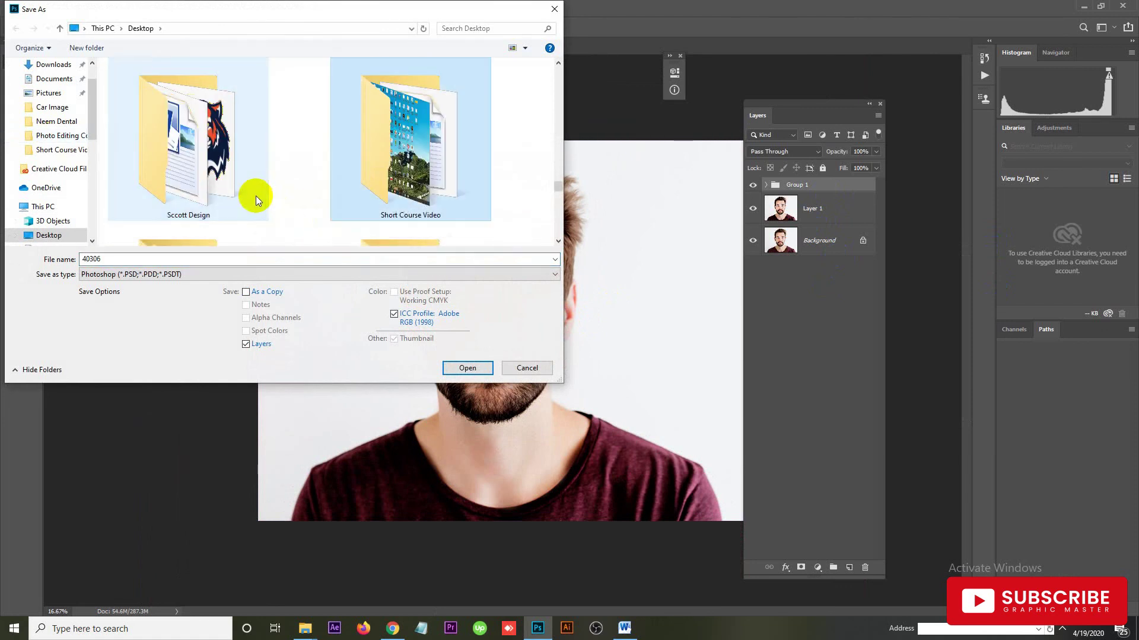
{"action": "double_click", "coordinate": [379, 187]}
{"action": "double_click", "coordinate": [201, 97]}
{"action": "left_click", "coordinate": [164, 260]}
{"action": "double_click", "coordinate": [164, 260]}
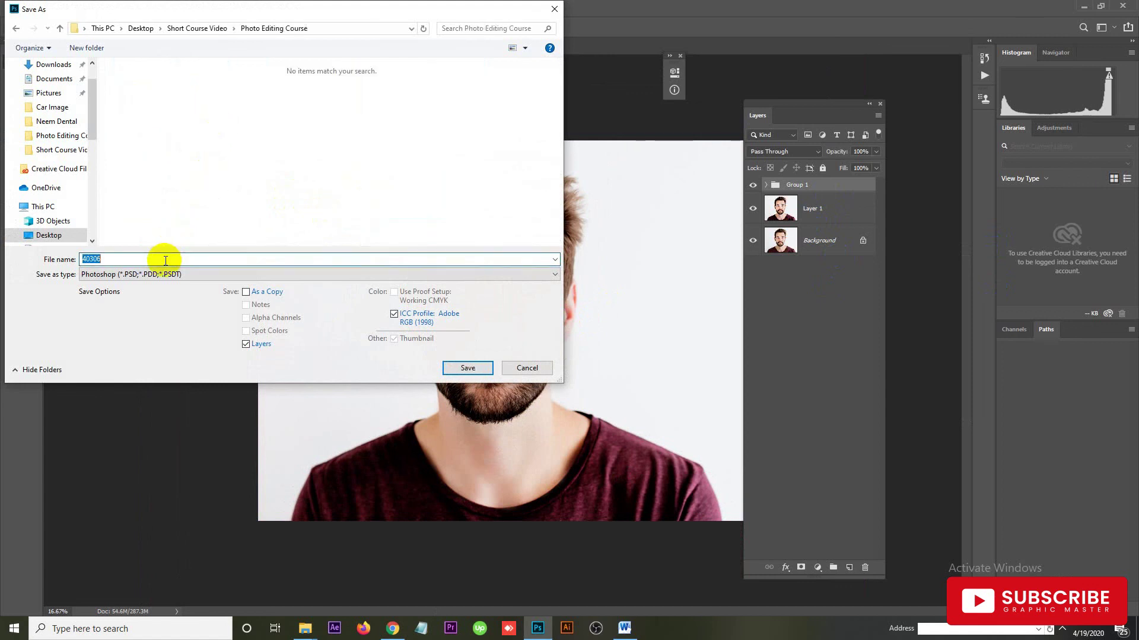
{"action": "type", "text": "Image Retouch"}
{"action": "key", "text": "Return"}
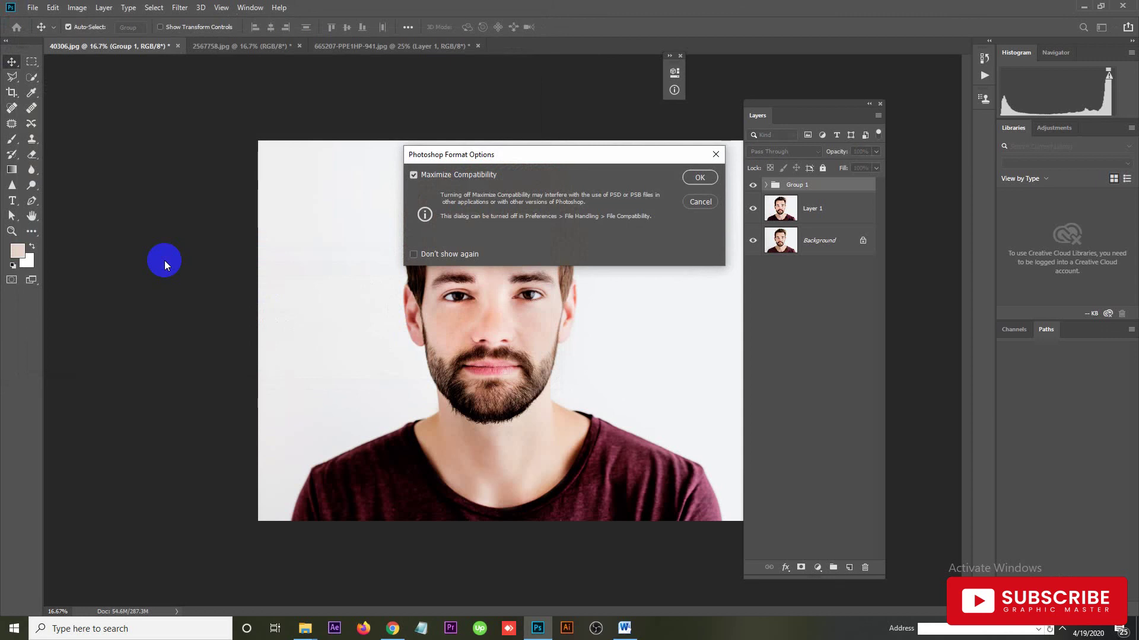
{"action": "key", "text": "Return"}
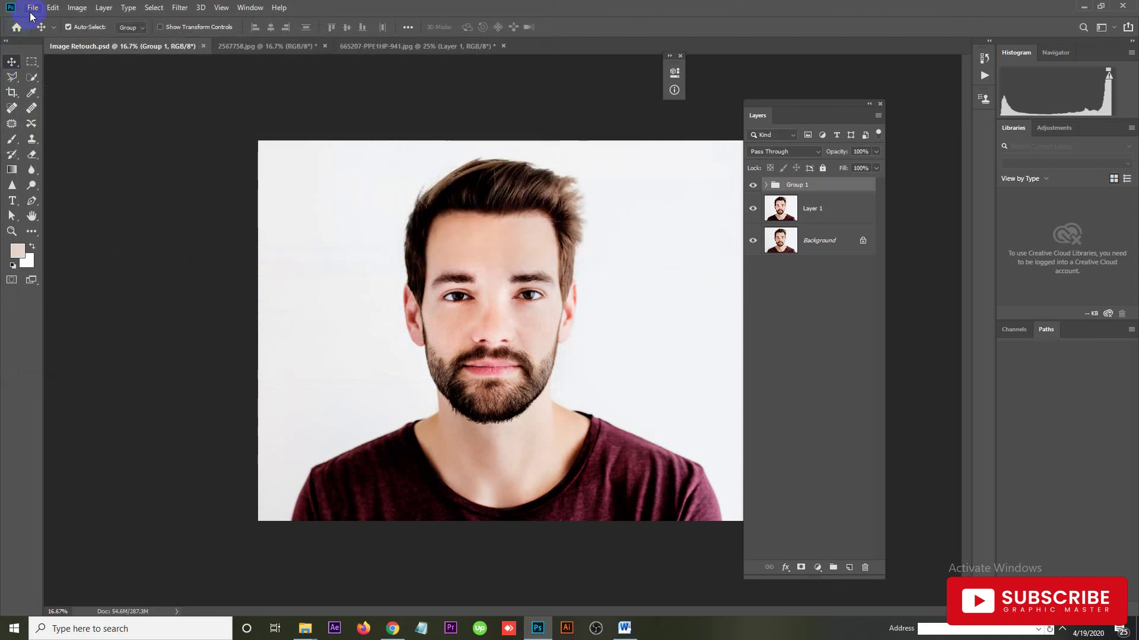
{"action": "key", "text": "ctrl+alt+shift+s"}
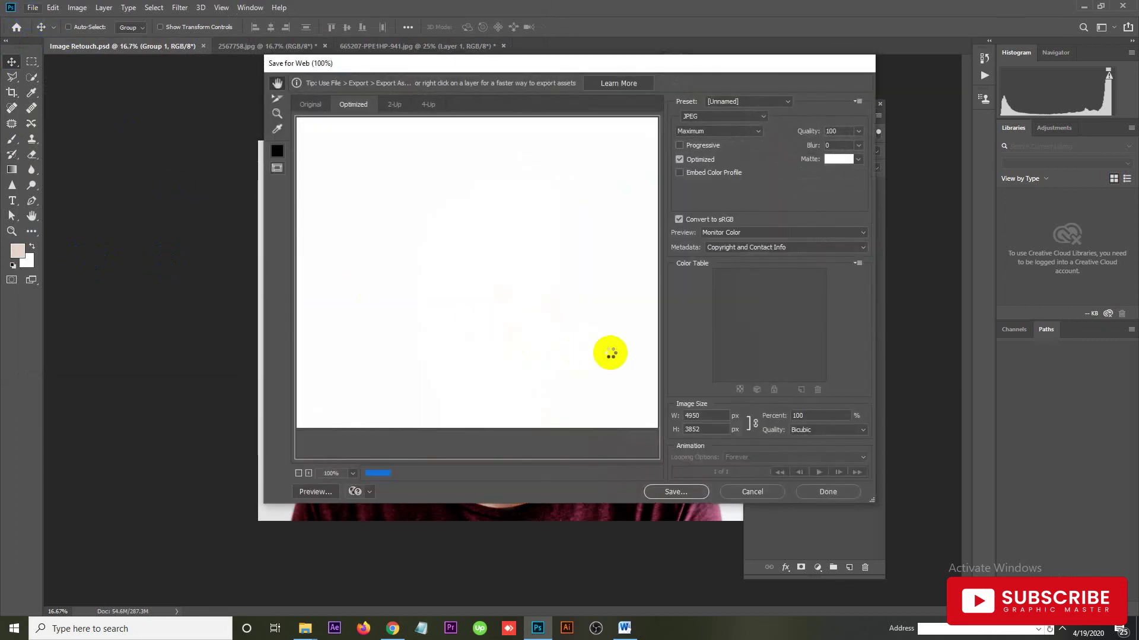
{"action": "left_click", "coordinate": [694, 427]}
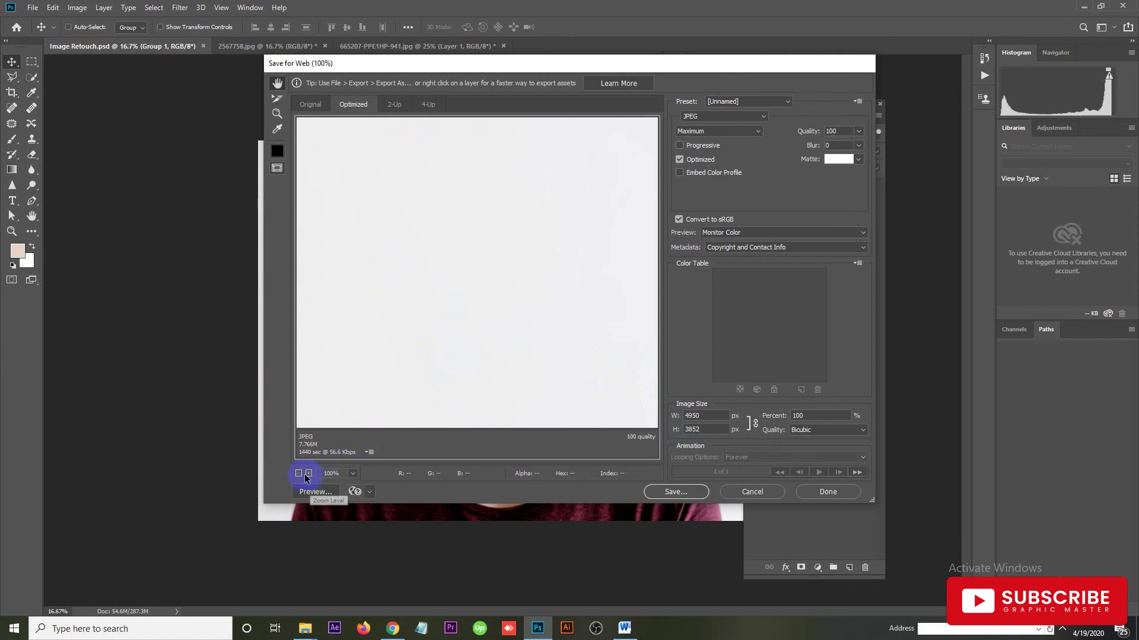
{"action": "left_click", "coordinate": [319, 107]}
{"action": "left_click", "coordinate": [298, 473]}
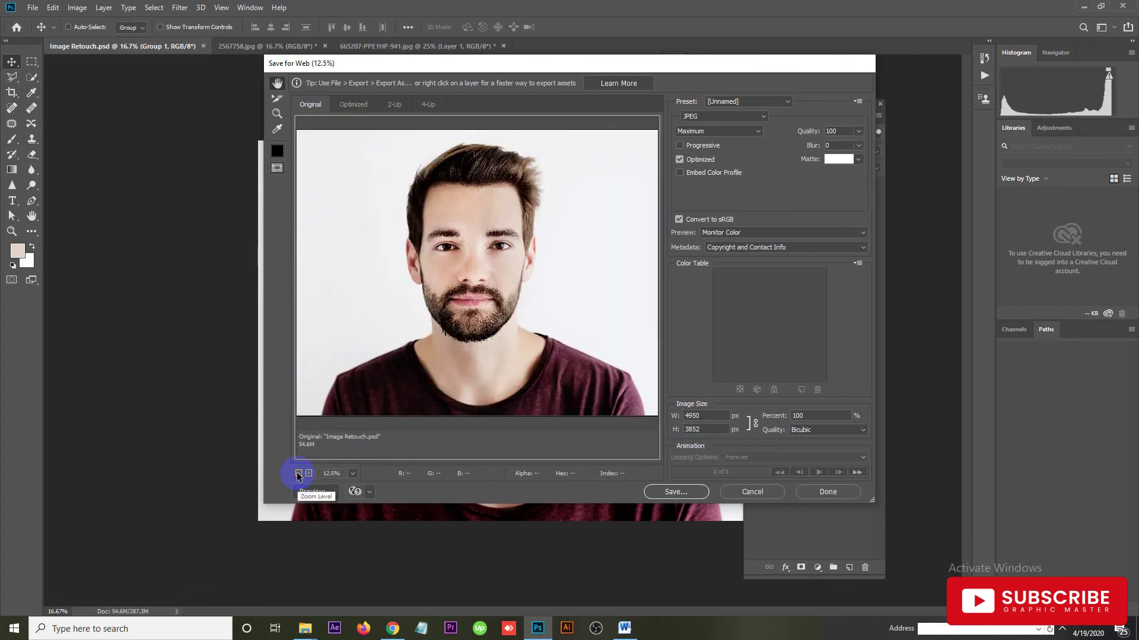
{"action": "left_click", "coordinate": [348, 107]}
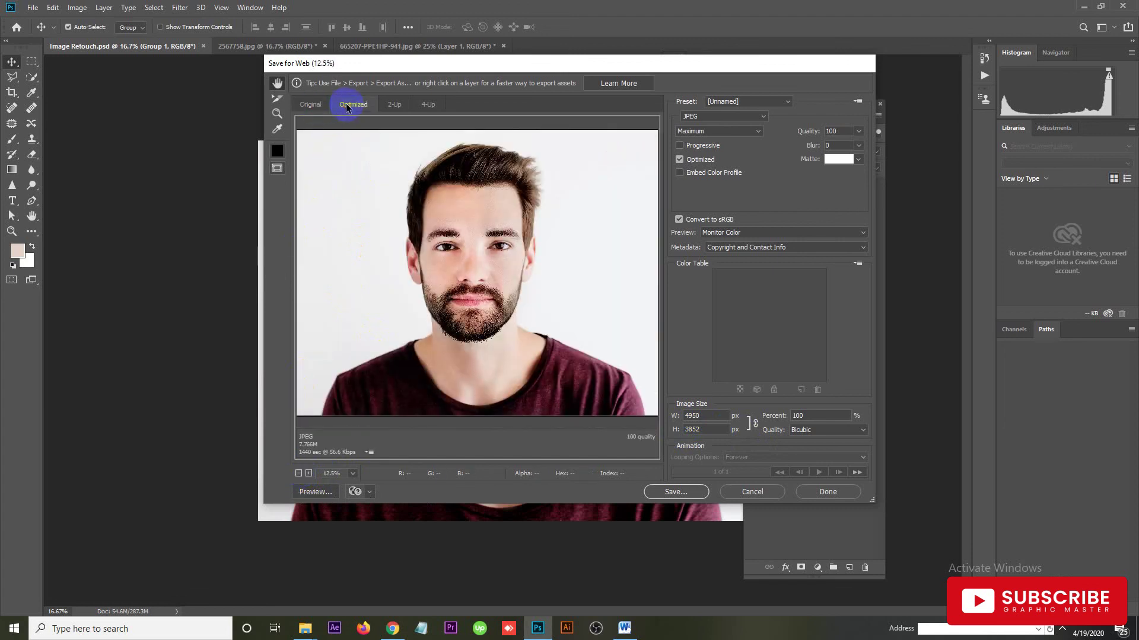
{"action": "left_click", "coordinate": [399, 107]}
{"action": "left_click", "coordinate": [427, 104]}
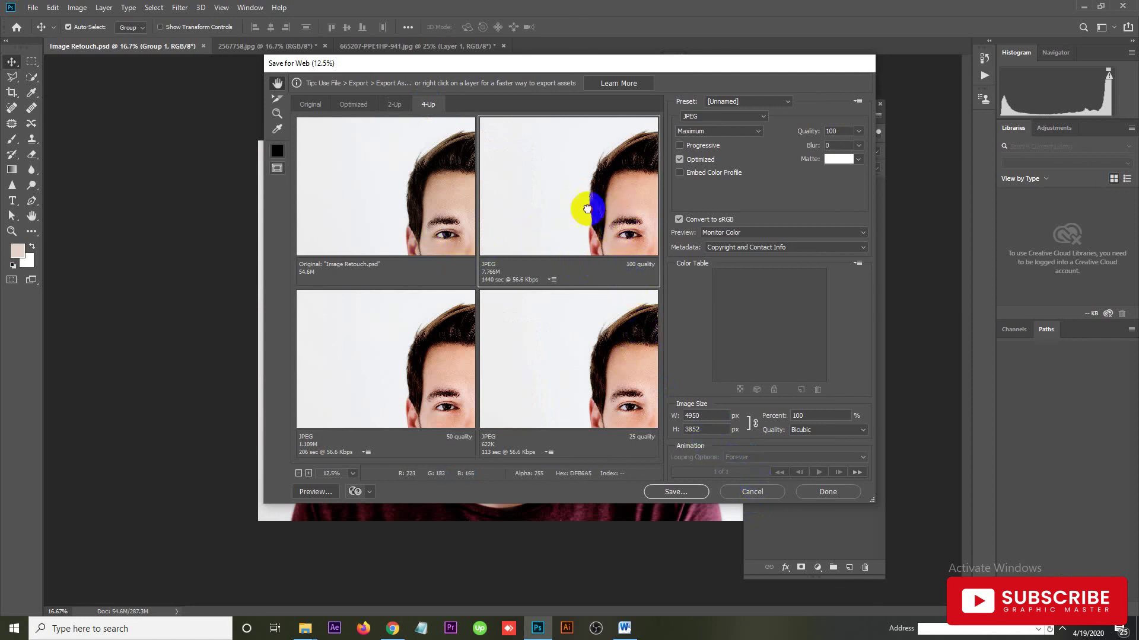
{"action": "left_click_drag", "start_coordinate": [590, 203], "coordinate": [524, 185]}
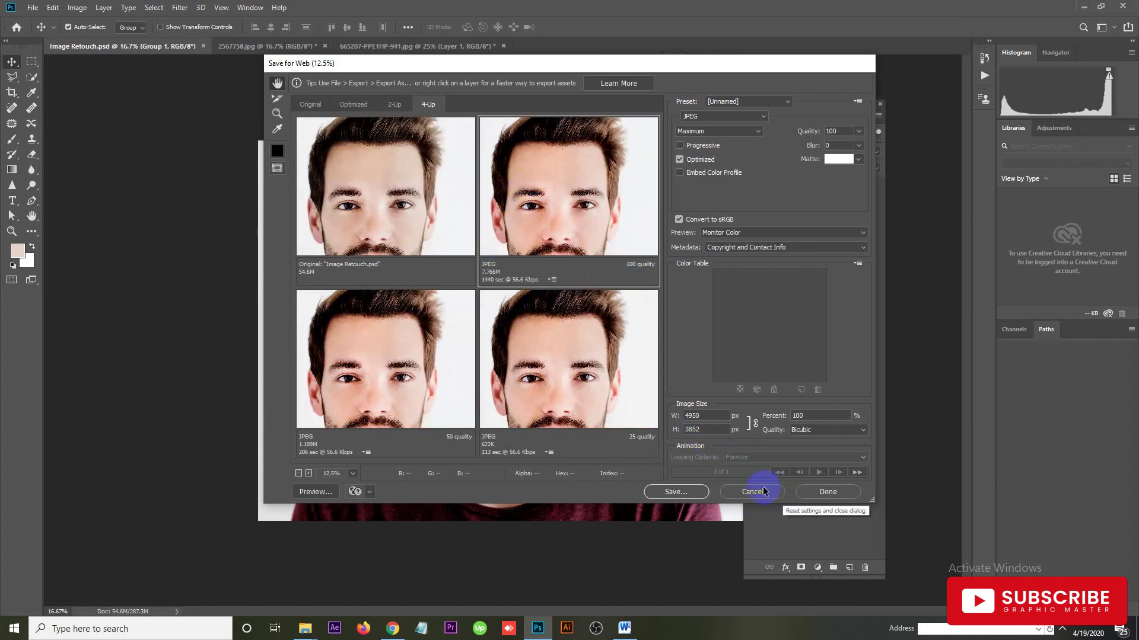
{"action": "left_click", "coordinate": [310, 105]}
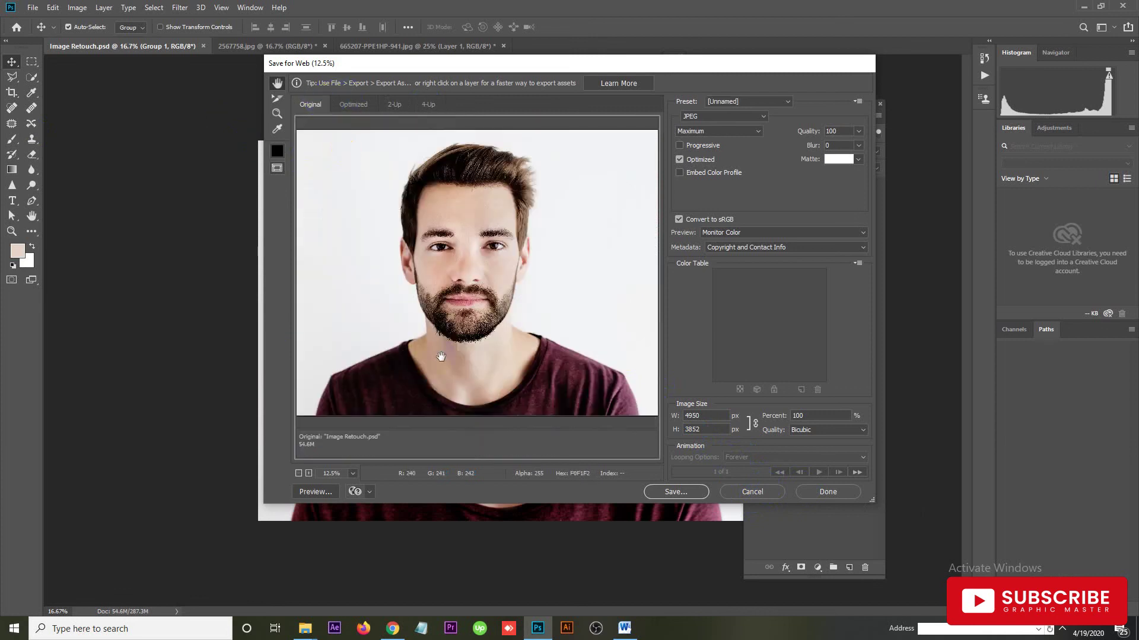
{"action": "left_click", "coordinate": [753, 494]}
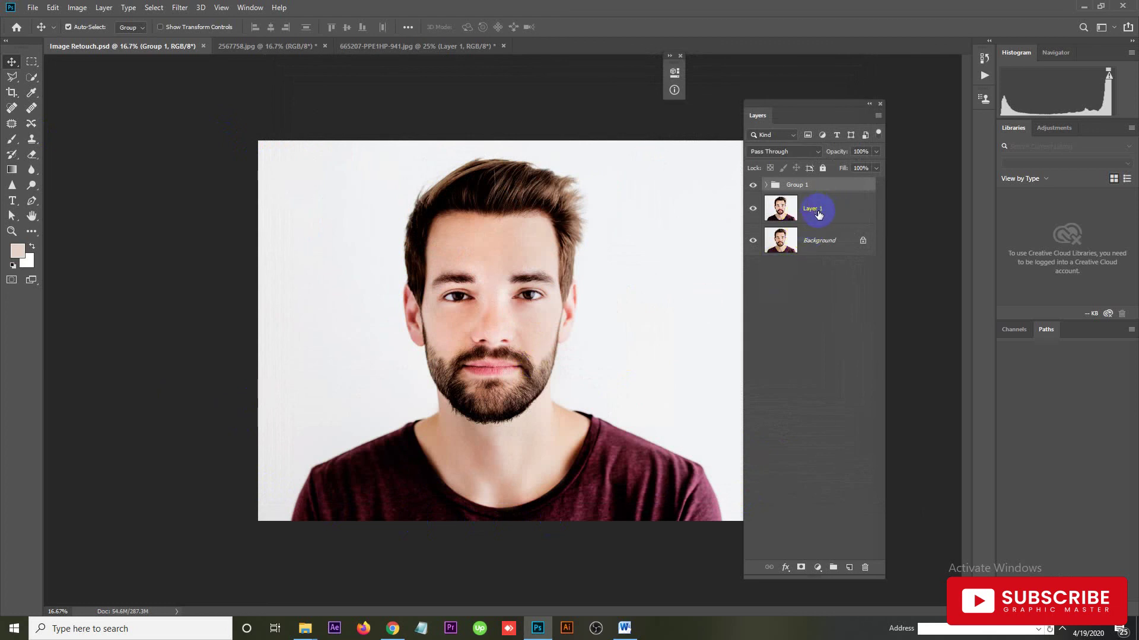
Save a copy of Image Retouch with JPEG chosen as the file format.
{"action": "left_click", "coordinate": [33, 8]}
{"action": "left_click", "coordinate": [56, 140]}
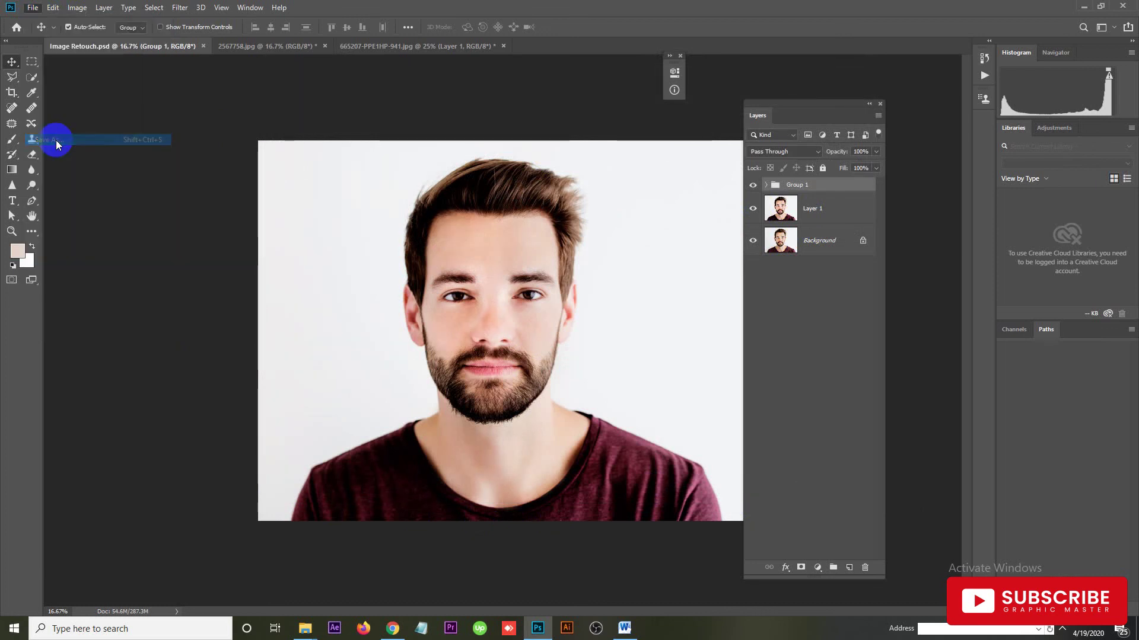
{"action": "left_click", "coordinate": [308, 275]}
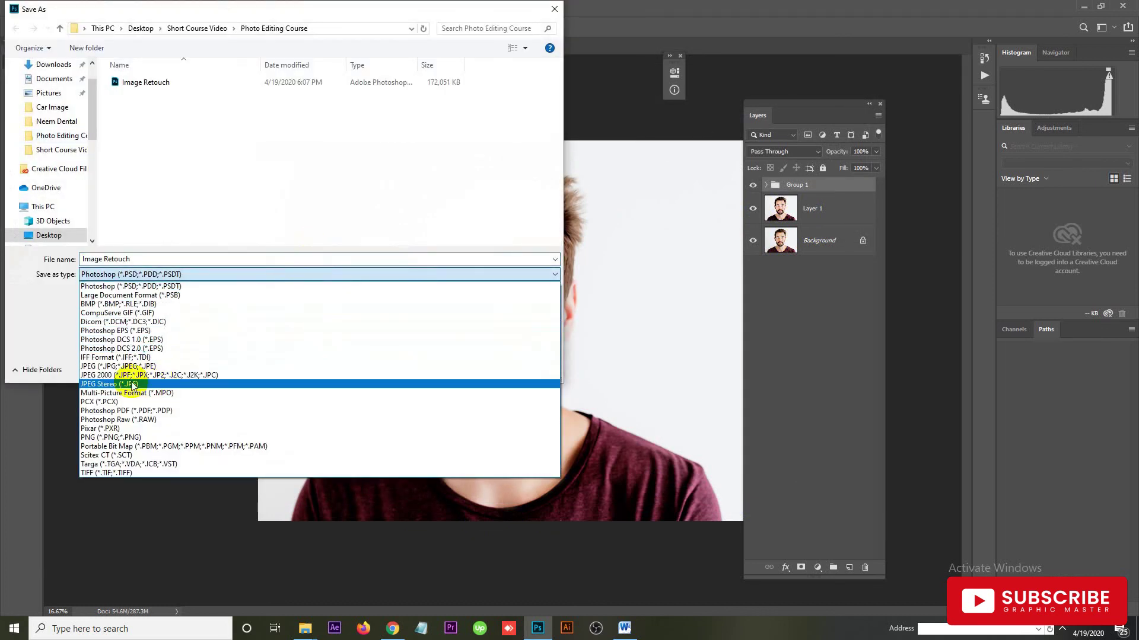
{"action": "left_click", "coordinate": [170, 368]}
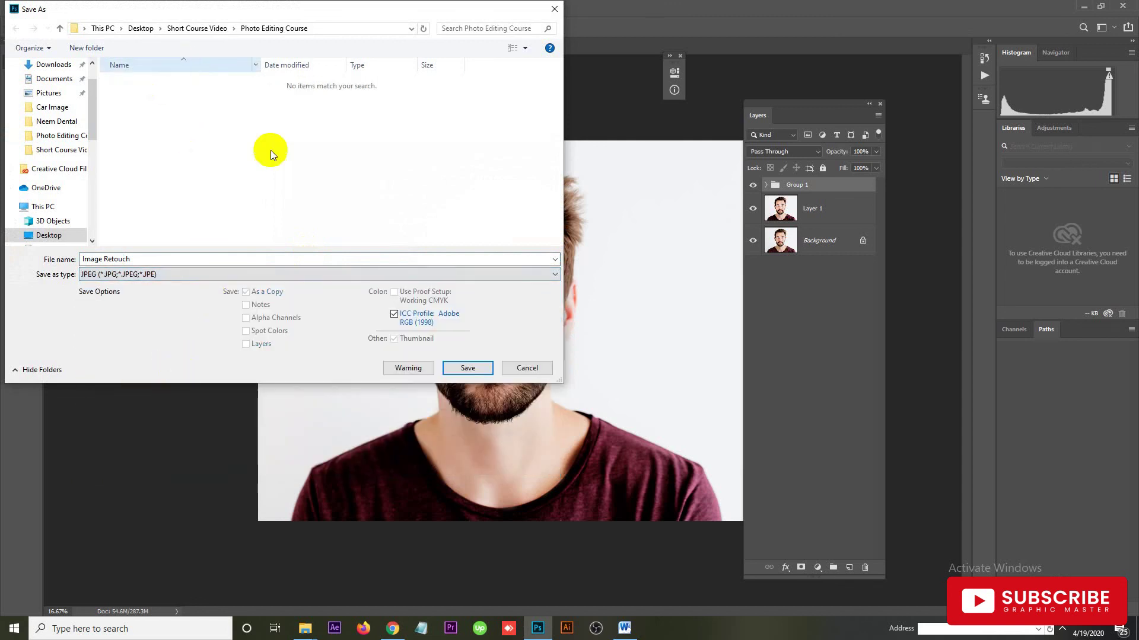
{"action": "left_click", "coordinate": [451, 368]}
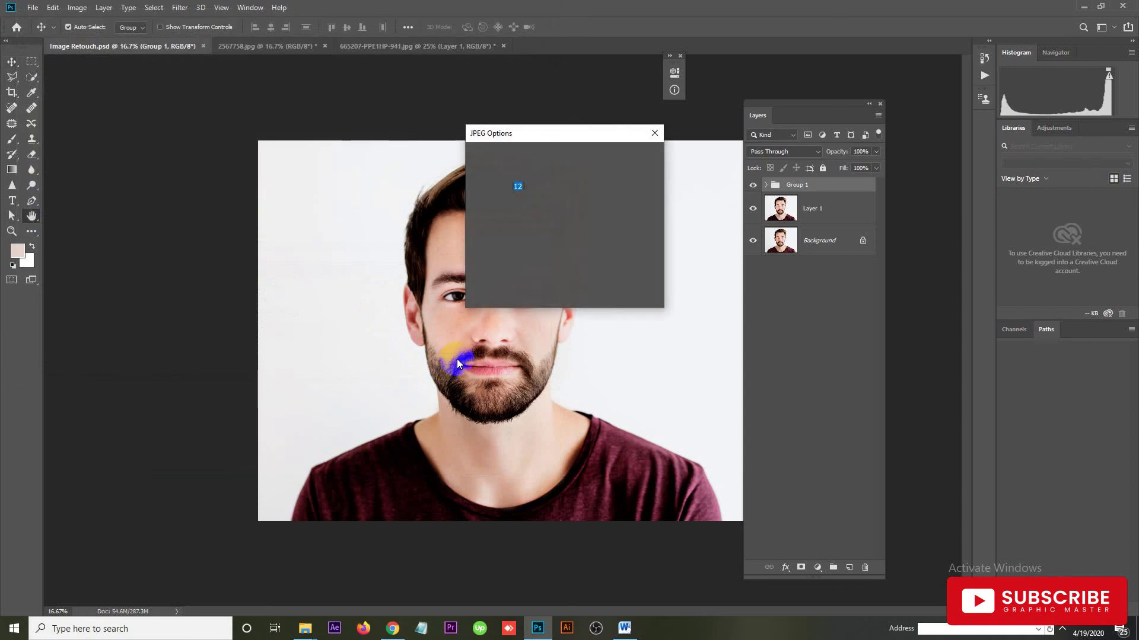